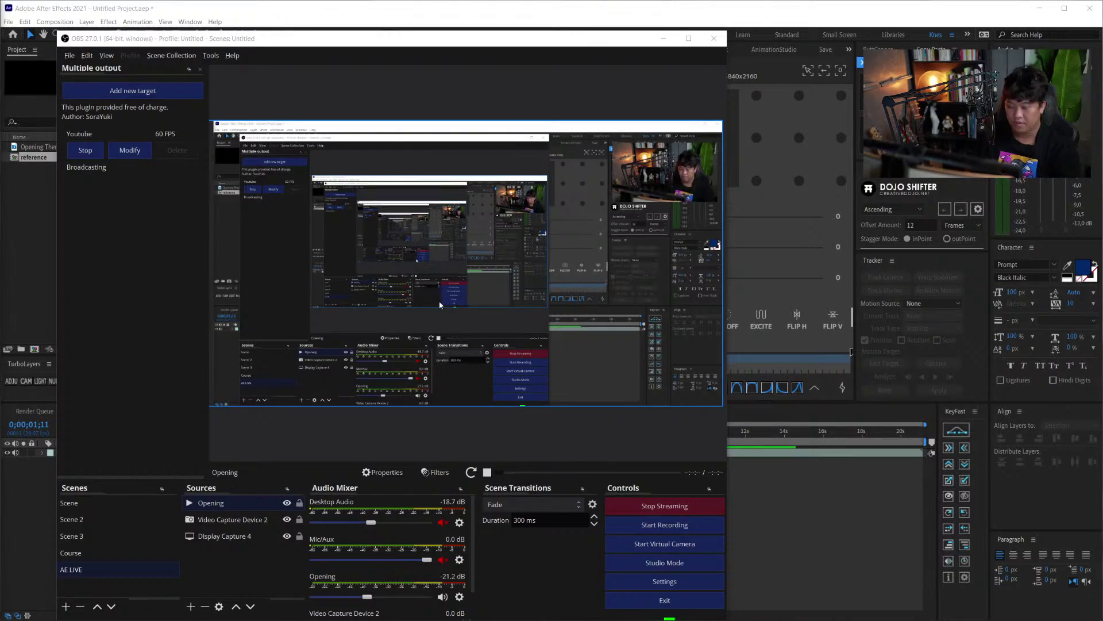
- Move the OBS Studio window aside and minimize it to show the After Effects reference comp
left_click_drag(593, 46, 296, 49)
left_click(365, 40)
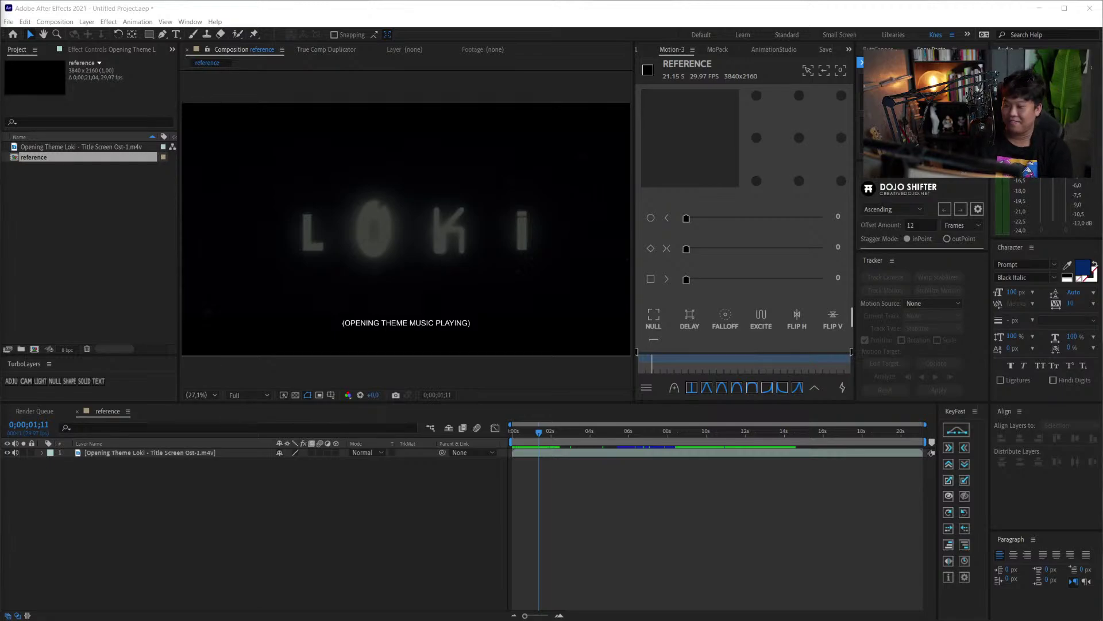
left_click(104, 296)
left_click(87, 420)
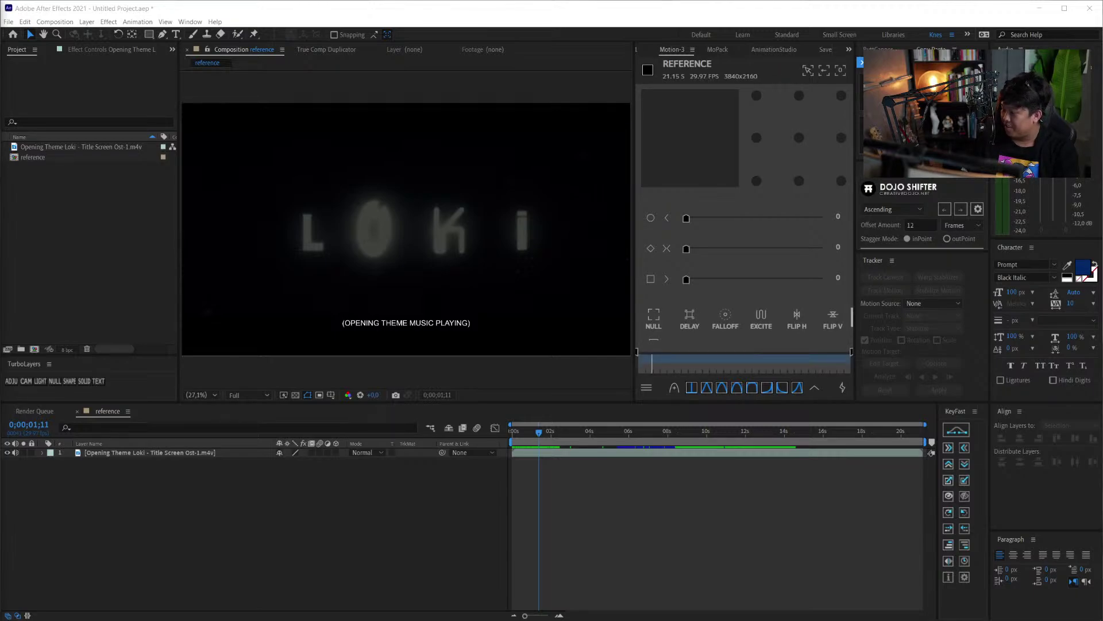
left_click(186, 471)
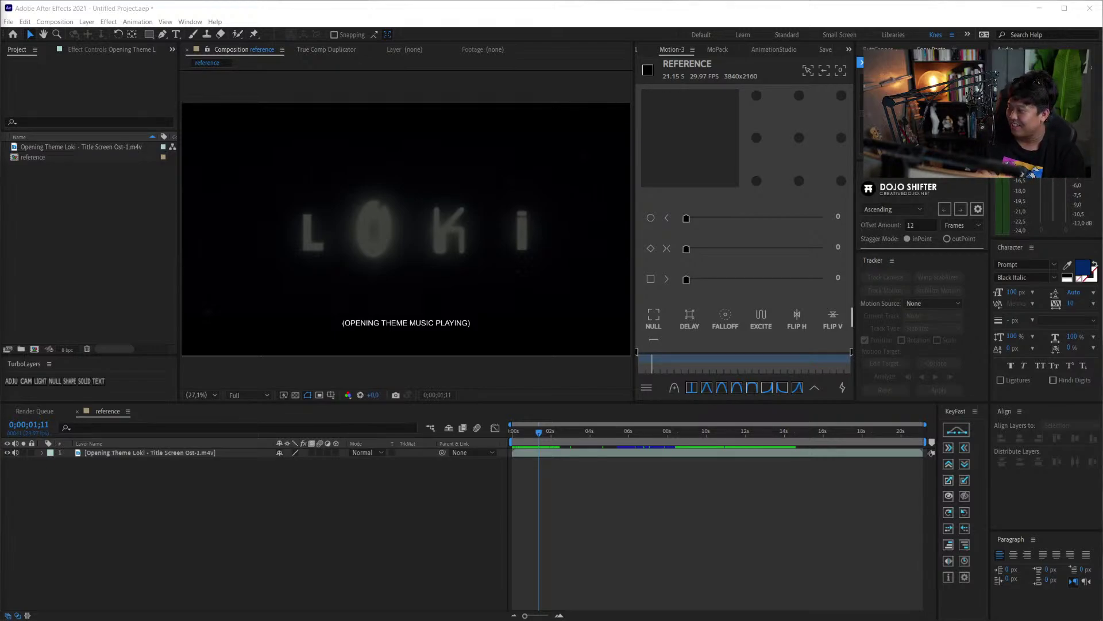
left_click_drag(140, 357, 119, 357)
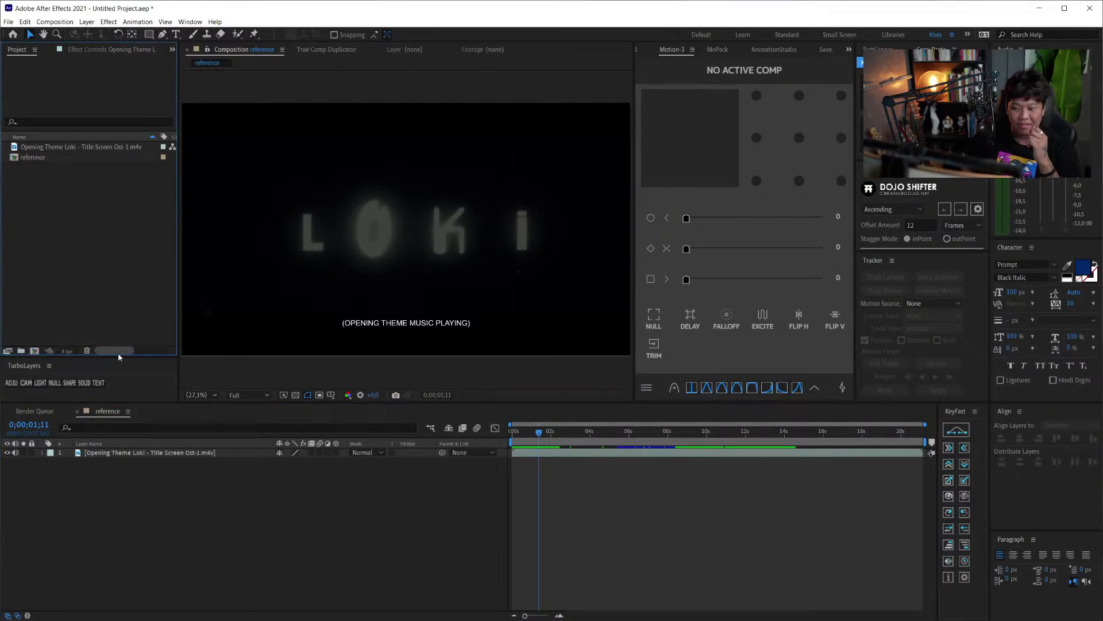
left_click(424, 438)
key("space")
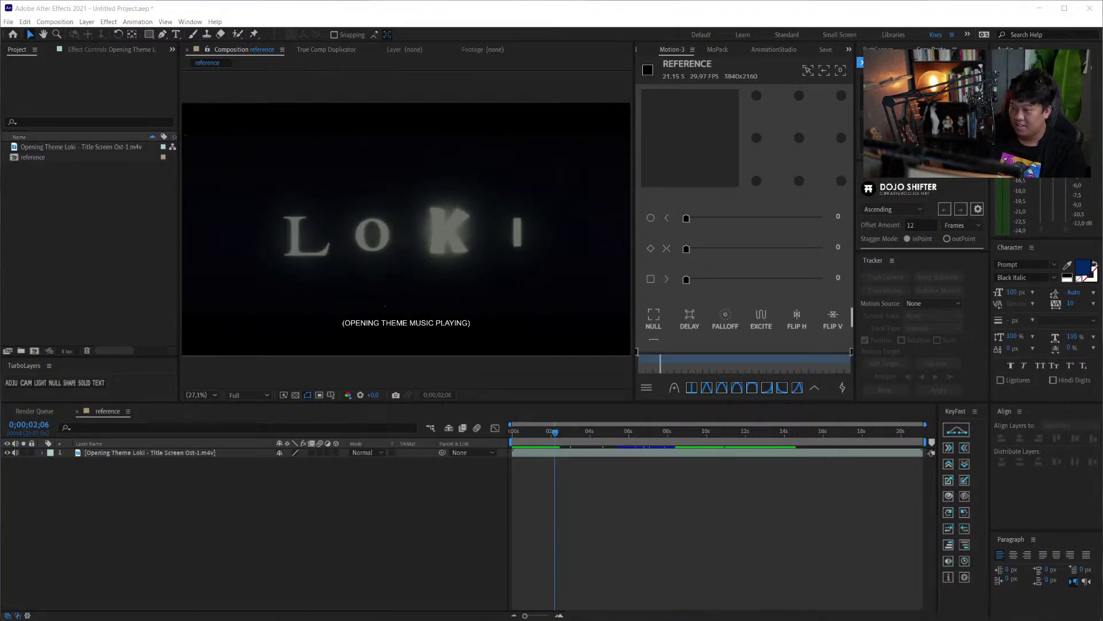
key("space")
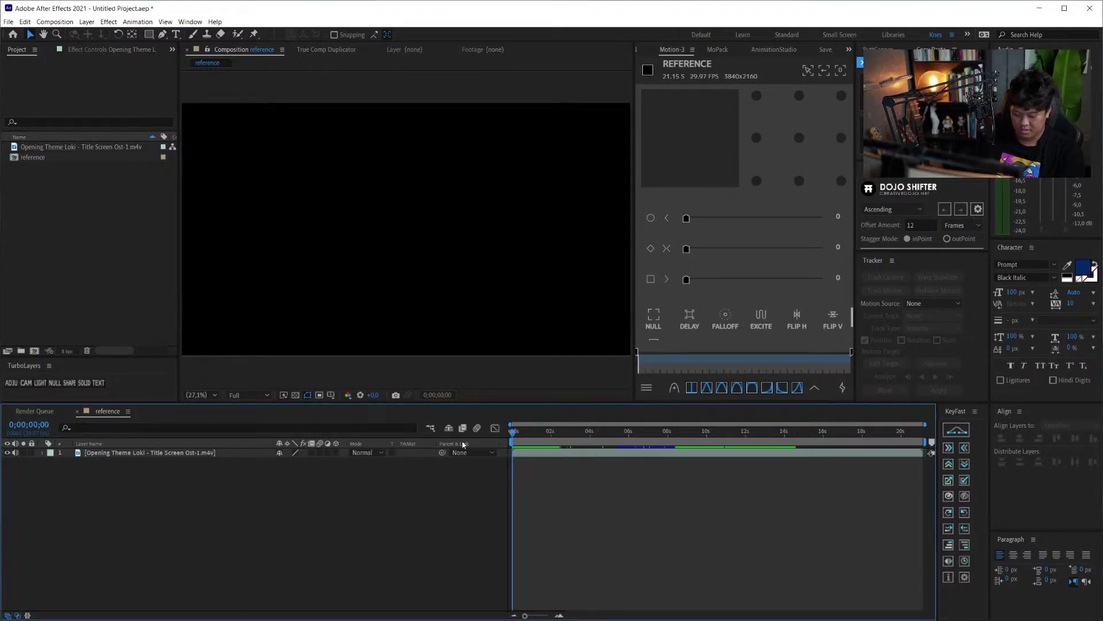
key("space")
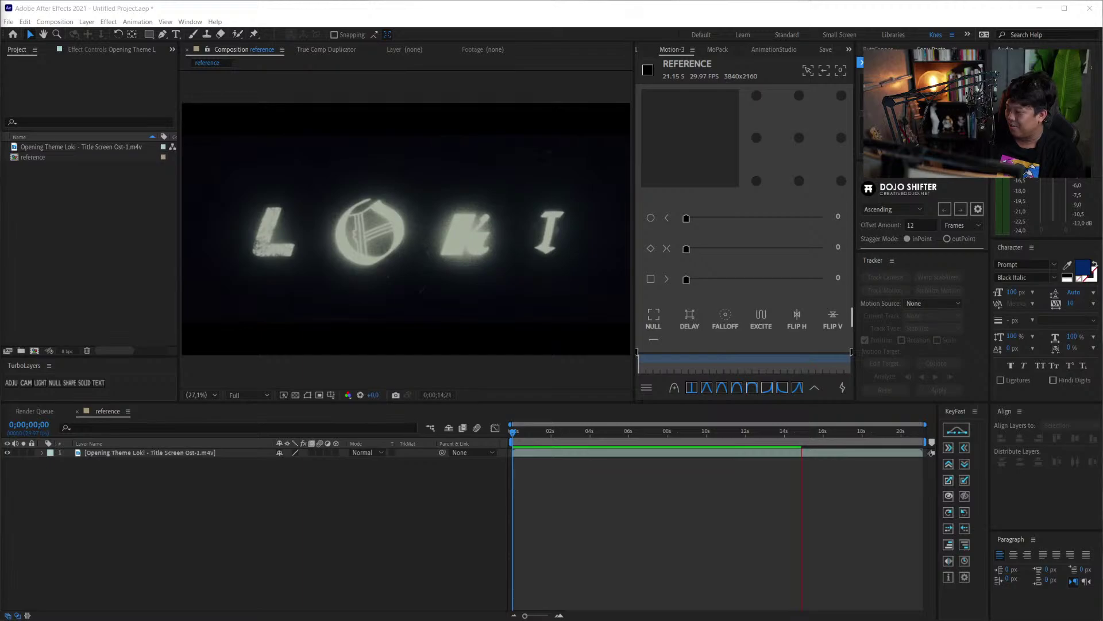
left_click(370, 500)
key("space")
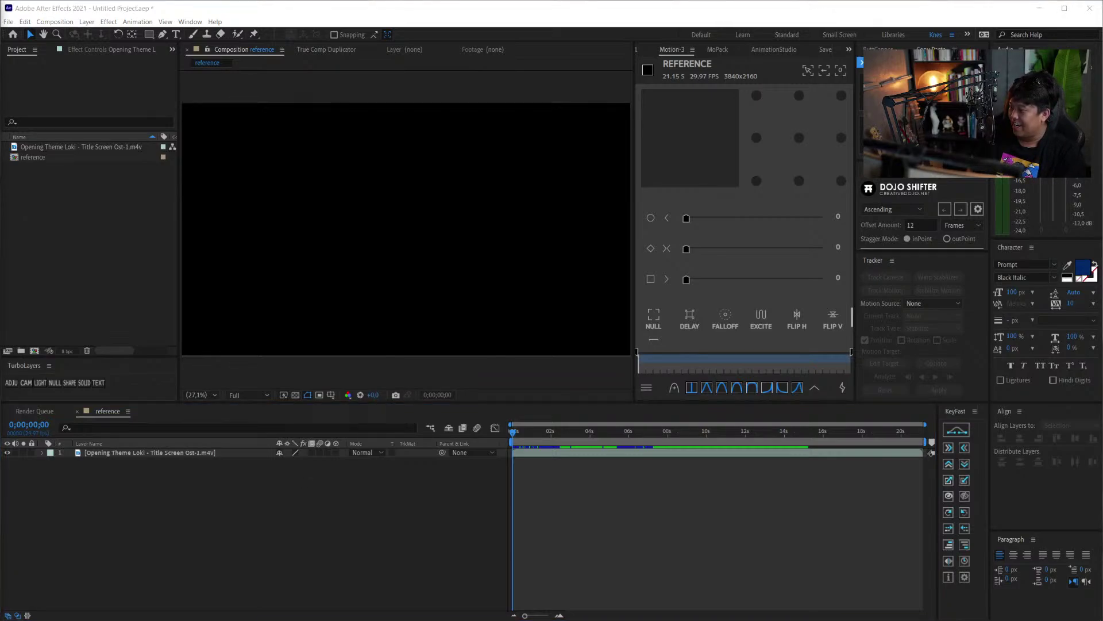
left_click(241, 505)
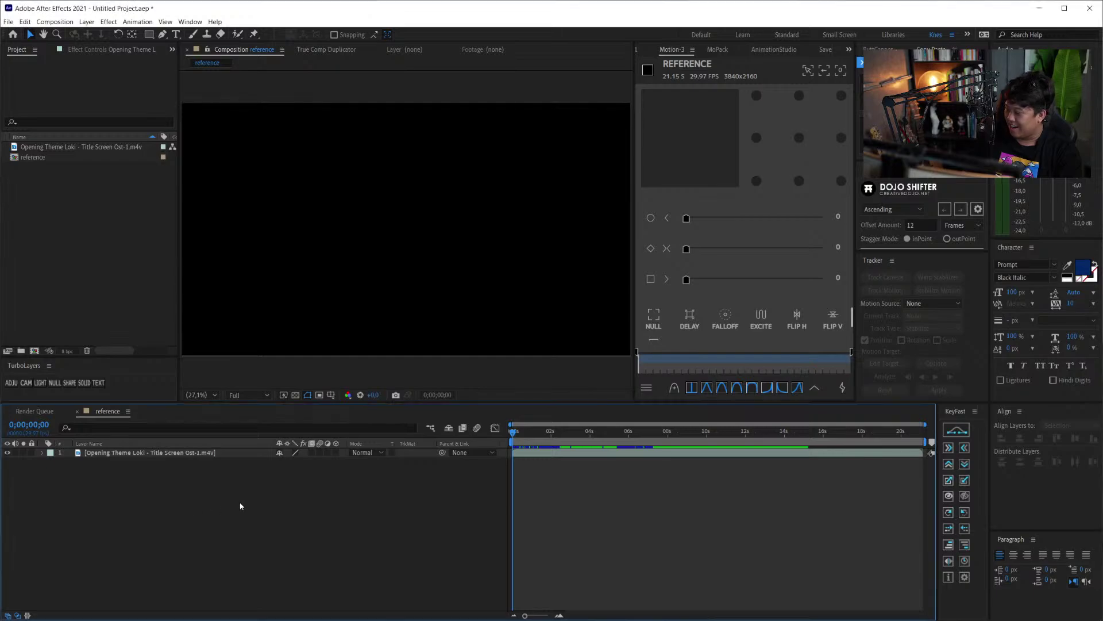
left_click_drag(520, 439, 577, 463)
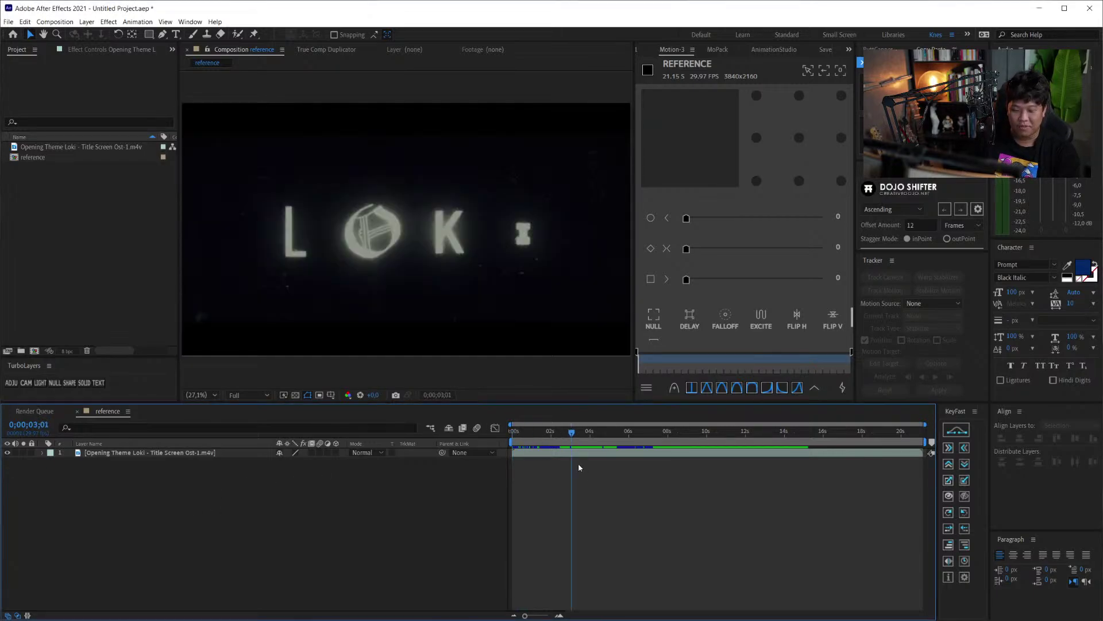
key("space")
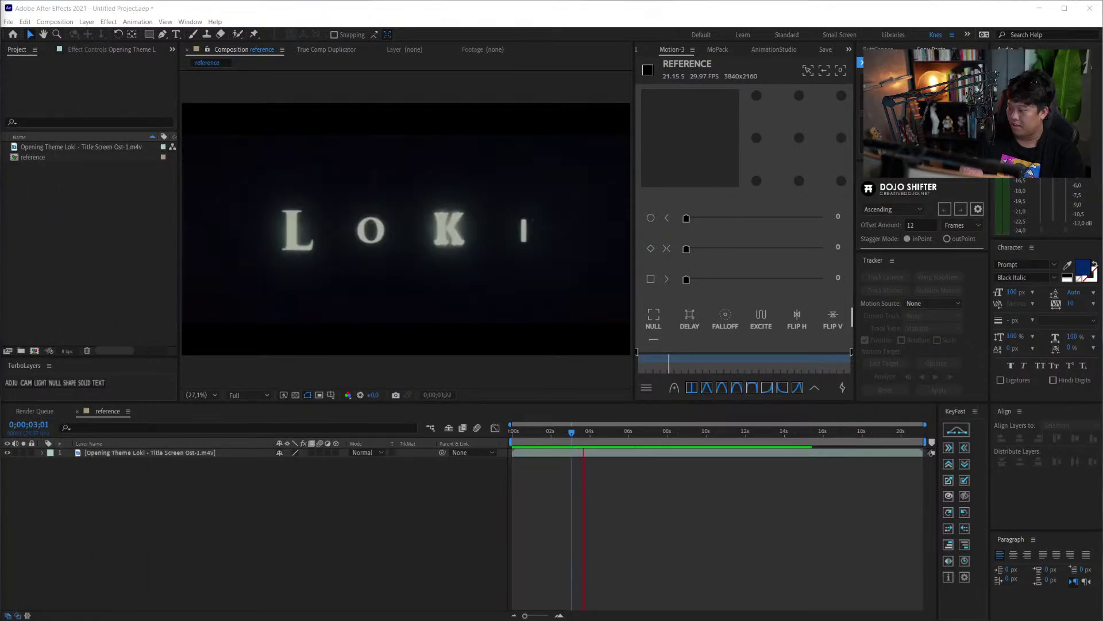
key("alt+Tab")
- Play the Loki title sequence video from the channel's Videos list, then return to After Effects
scroll(427, 246, "down", 2)
scroll(427, 245, "down", 2)
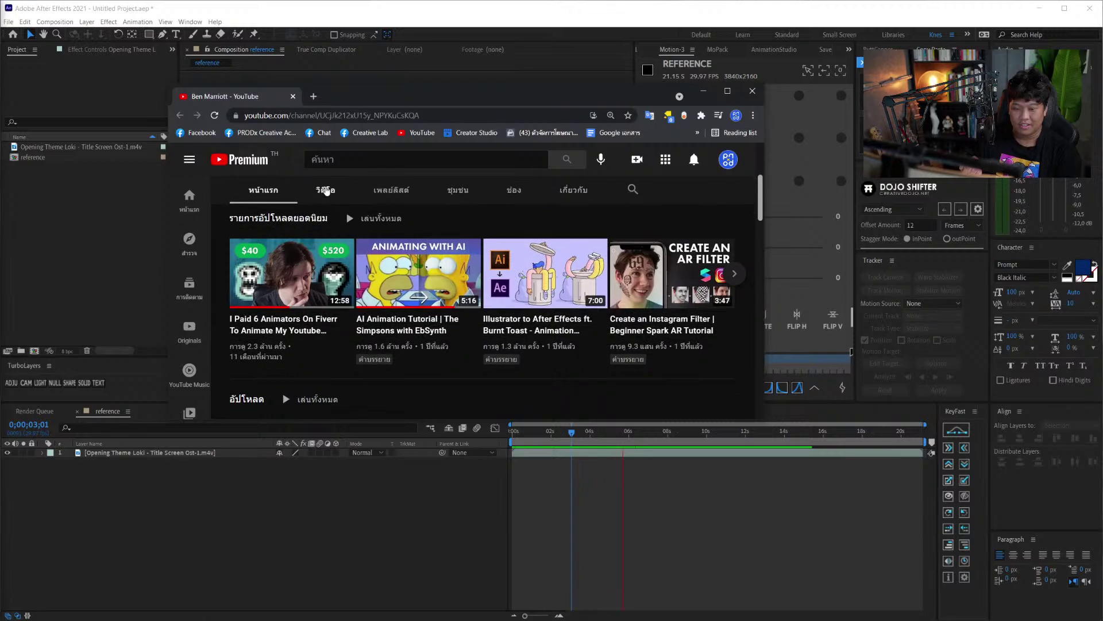
left_click(325, 196)
scroll(437, 230, "down", 2)
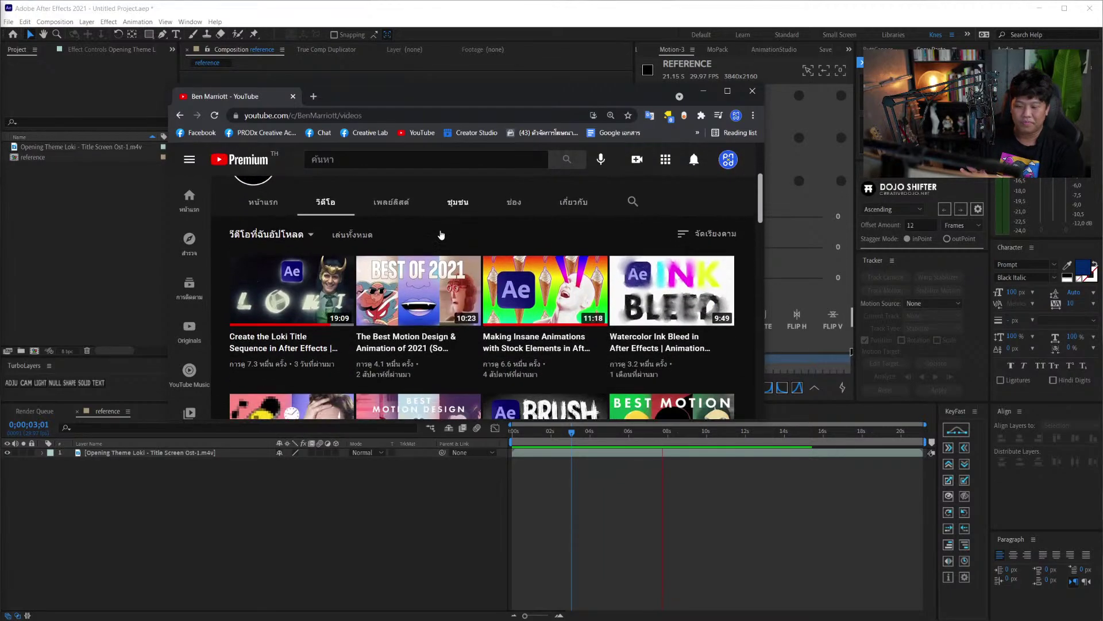
scroll(441, 225, "down", 1)
scroll(278, 244, "up", 1)
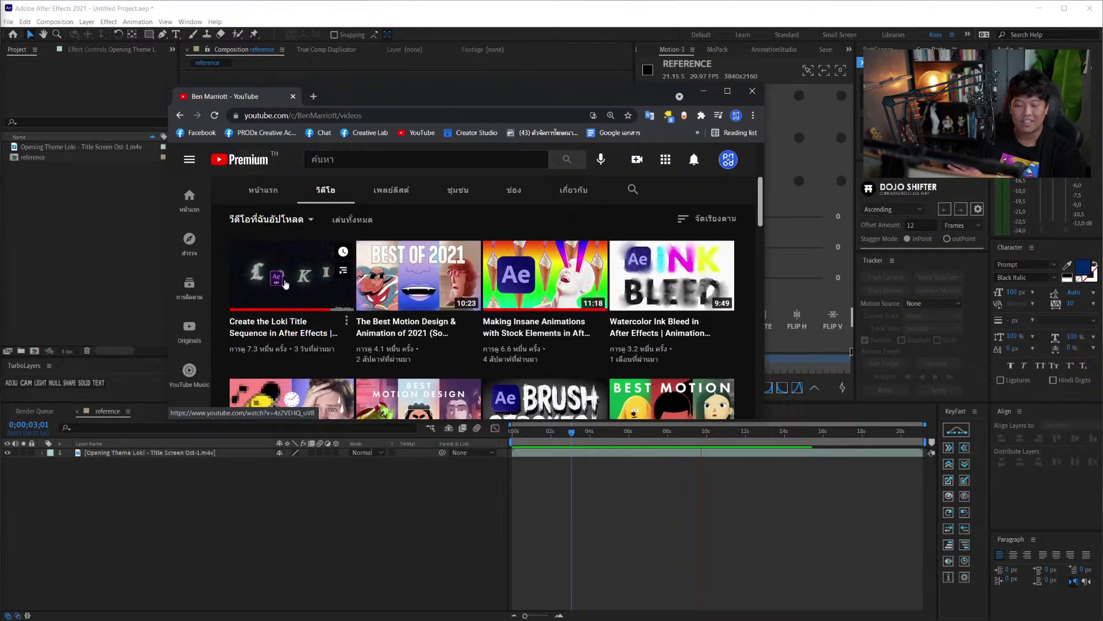
left_click(279, 253)
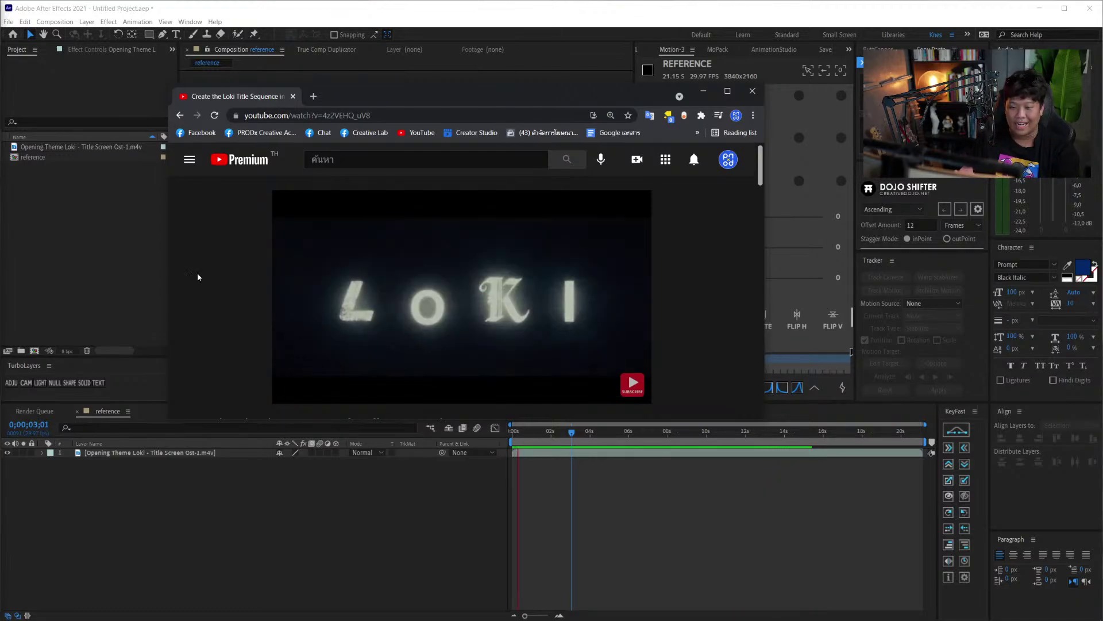
left_click_drag(530, 92, 499, 91)
key("alt+Tab")
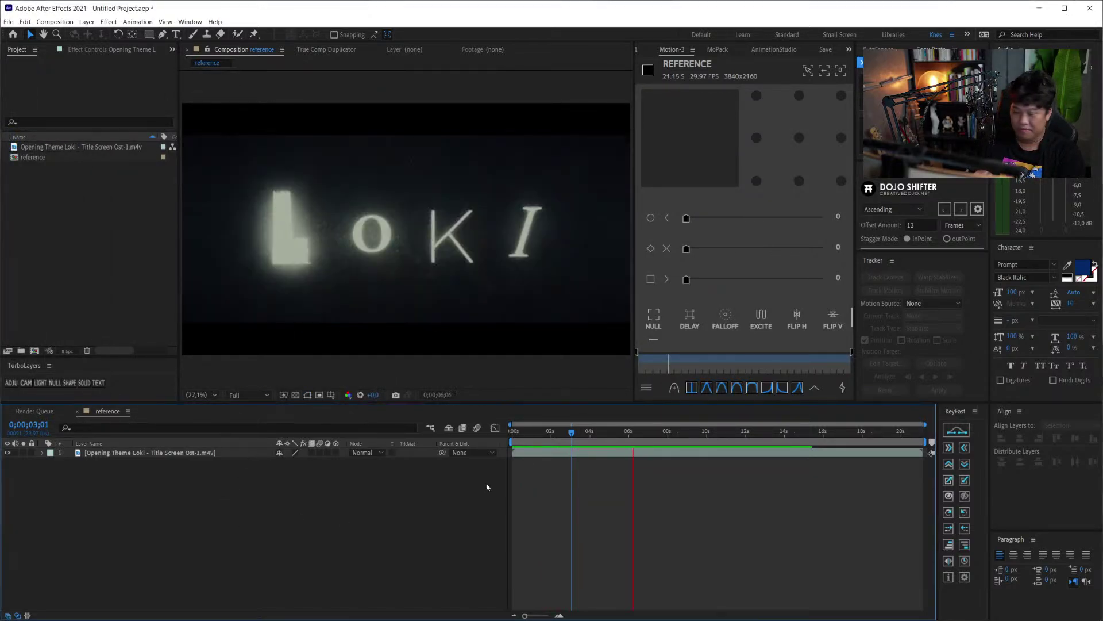
- Stop the reference preview, go back to the start, and open Composition Settings for new Comp 1
left_click(589, 432)
key("Home")
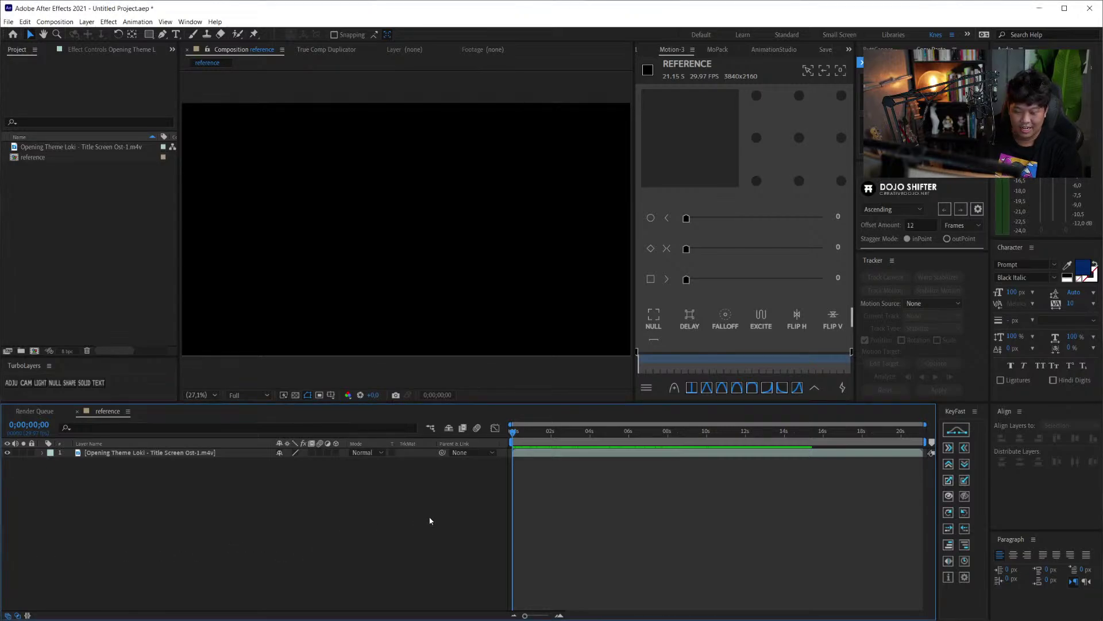
key("ctrl+k")
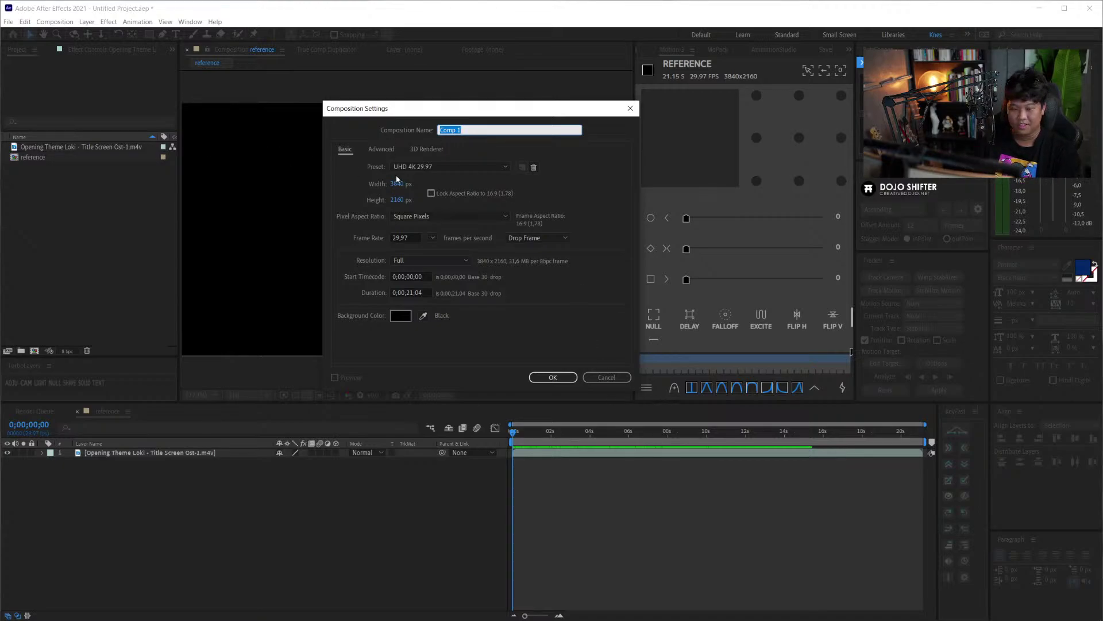
- Create the composition at 1920×1080
left_click(397, 183)
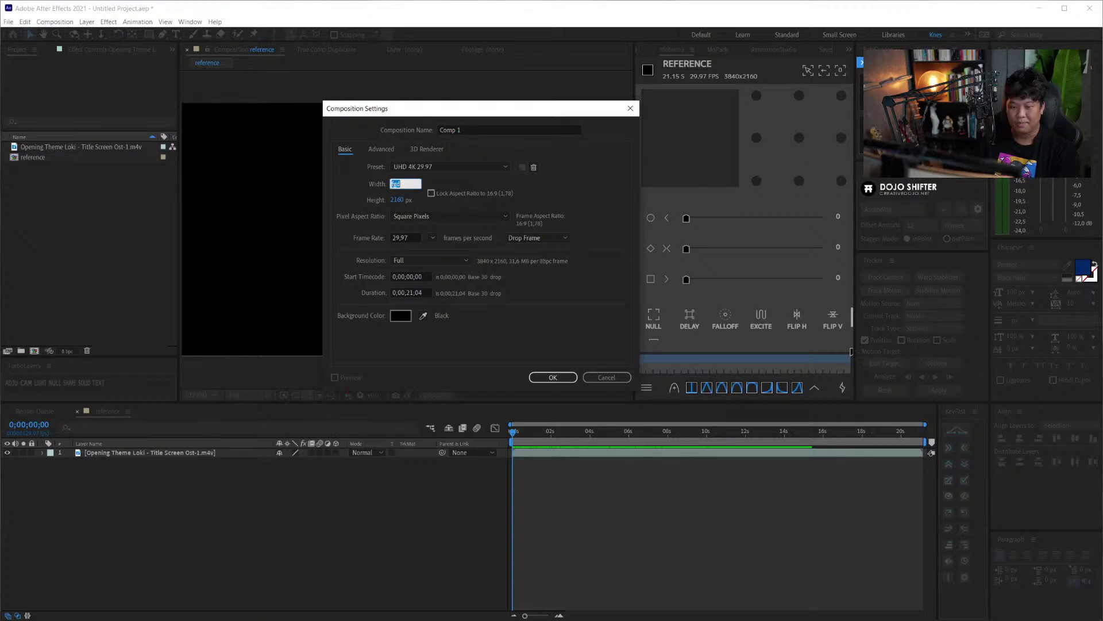
type("1920")
key("Tab")
type("1080")
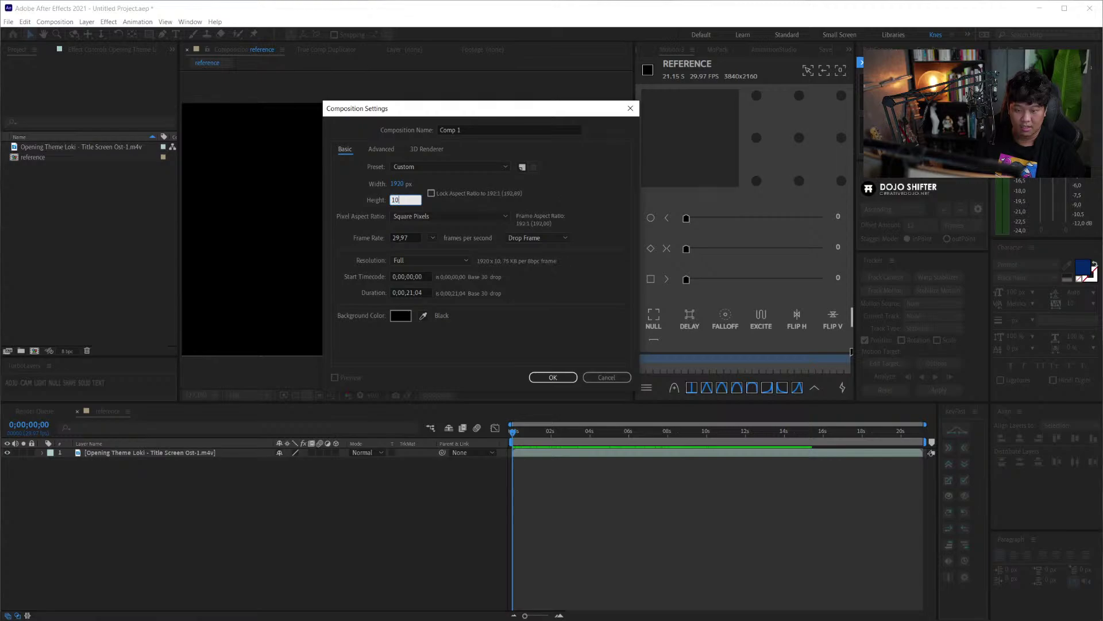
key("Return")
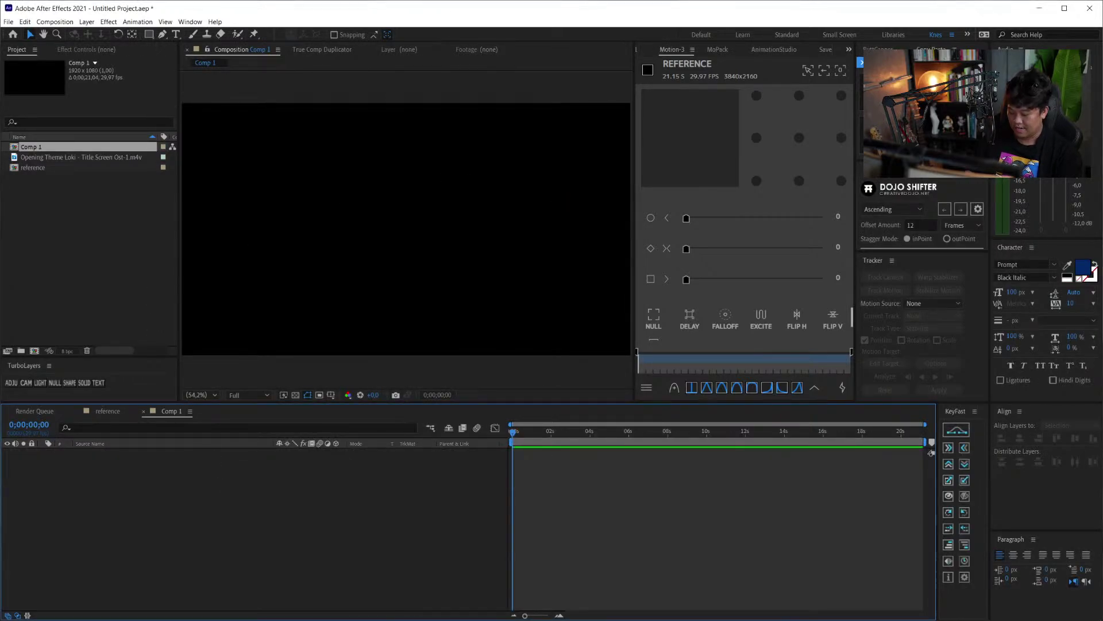
- Change Comp 1 to 25 fps and a 0:00:20:00 duration
key("ctrl+k")
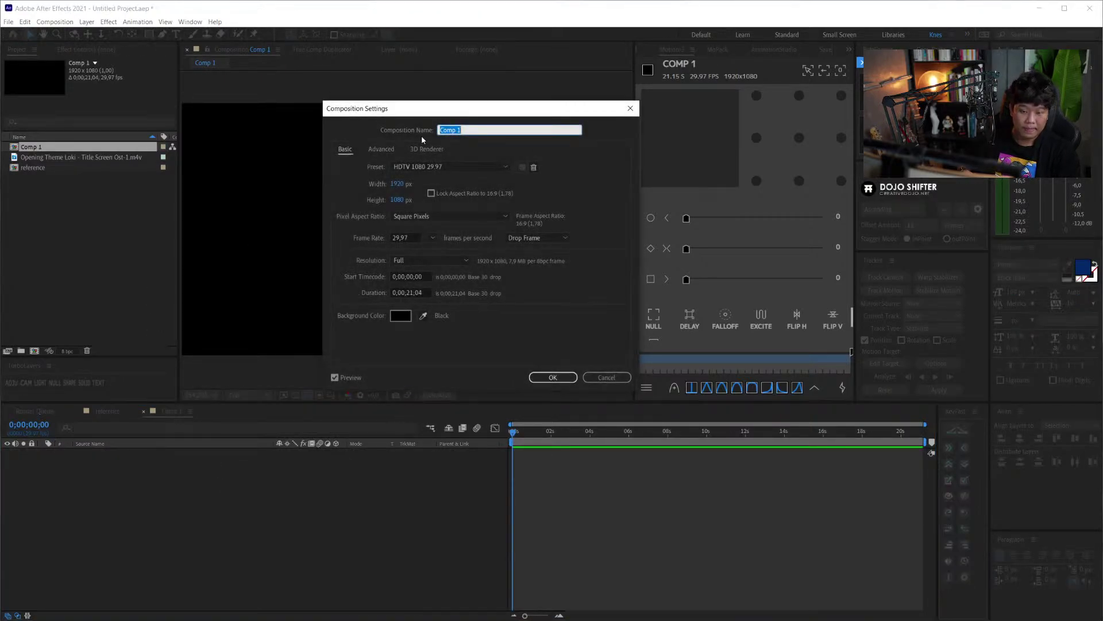
left_click_drag(411, 237, 348, 239)
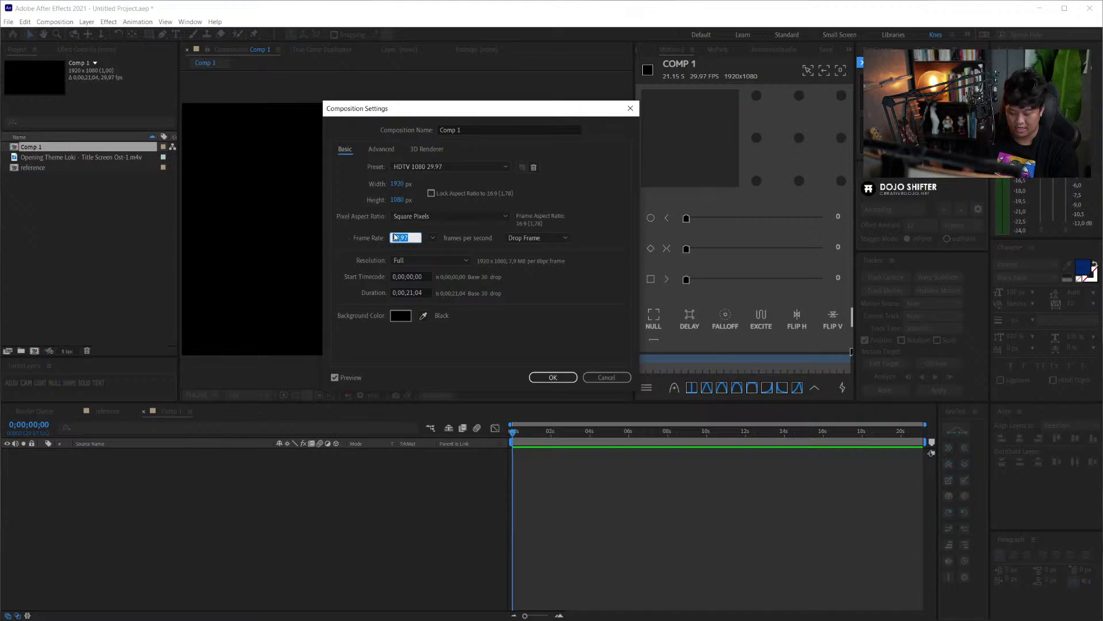
type("25")
left_click(411, 292)
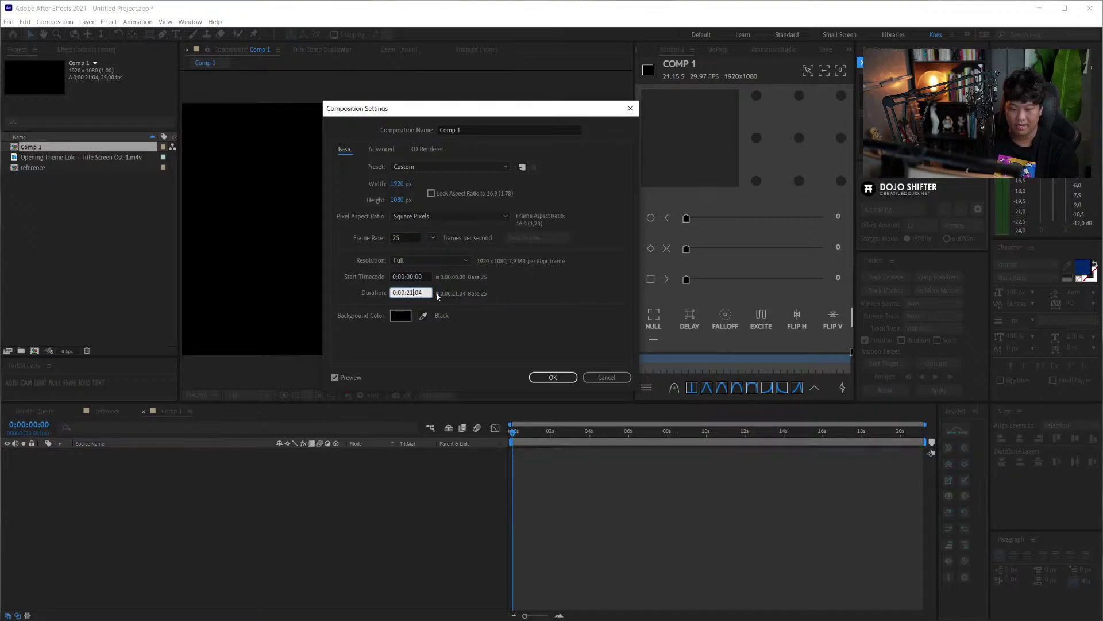
key("BackSpace")
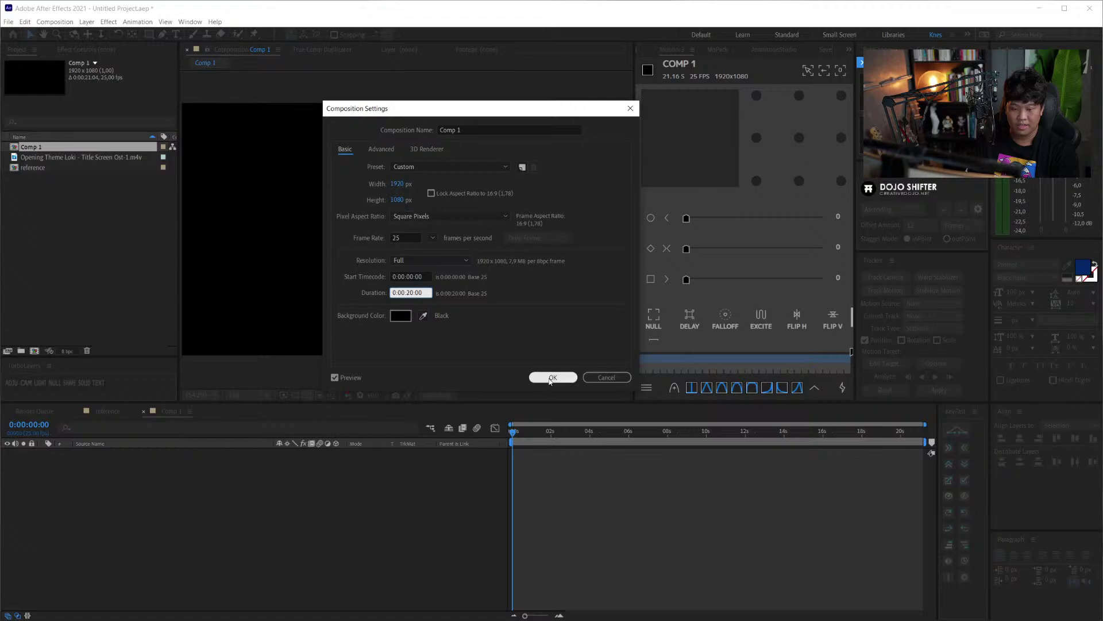
left_click(552, 377)
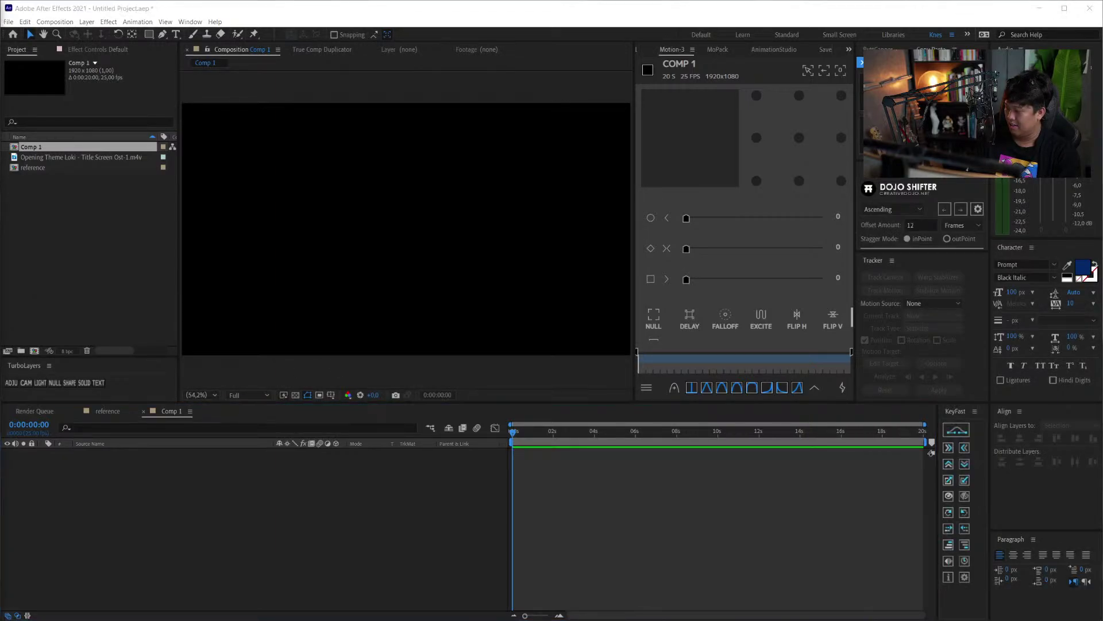
left_click(144, 516)
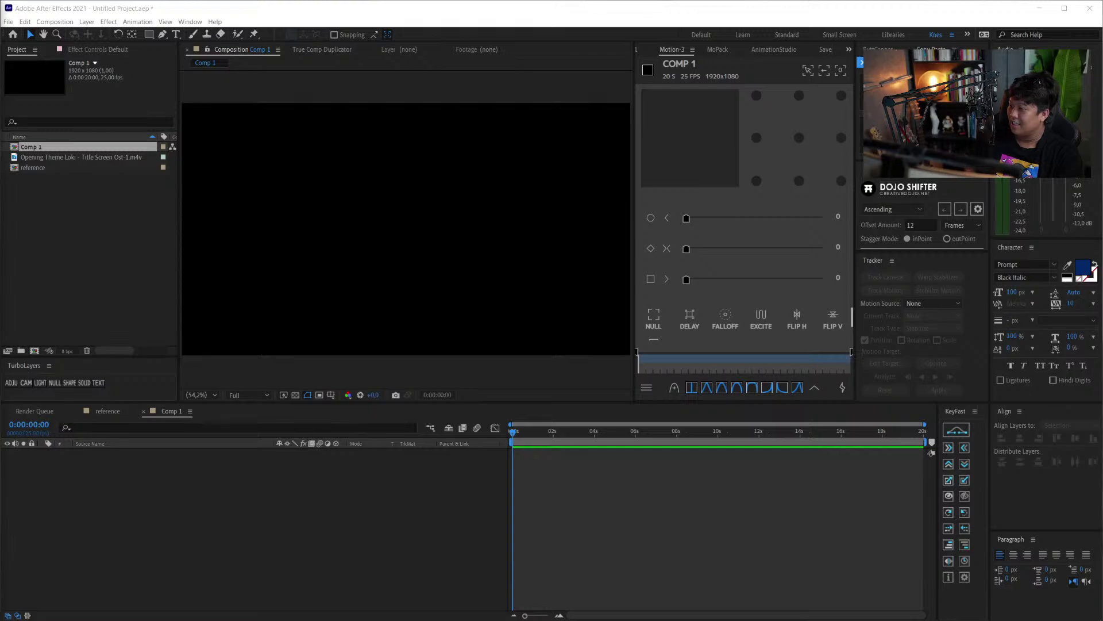
left_click(419, 452)
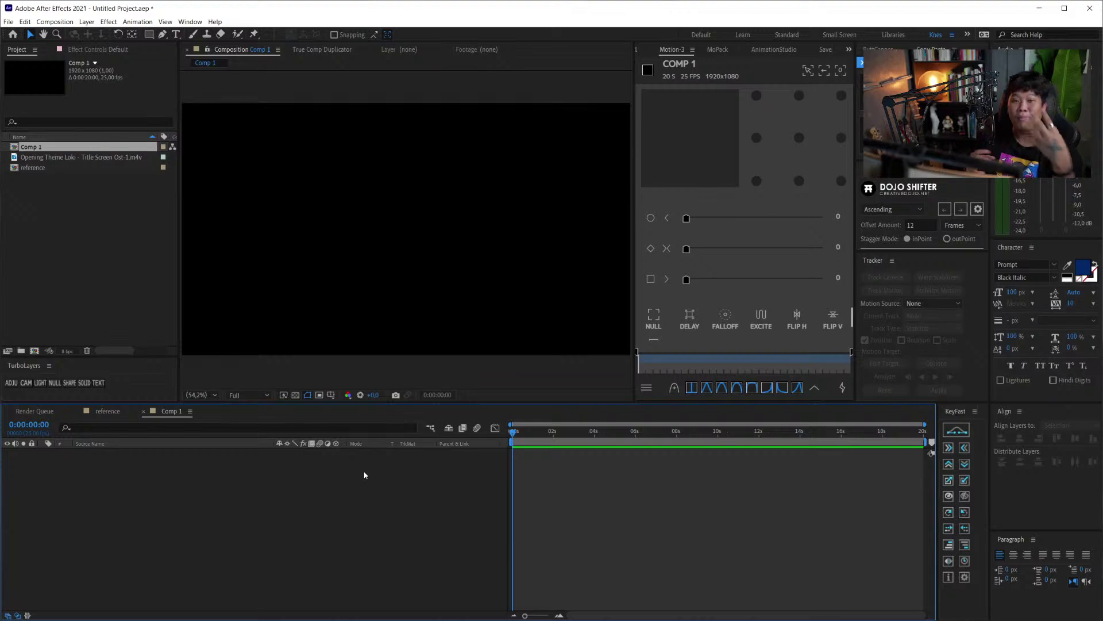
- Add a white letter L text layer with its anchor and position centred
key("ctrl+t")
left_click(334, 244)
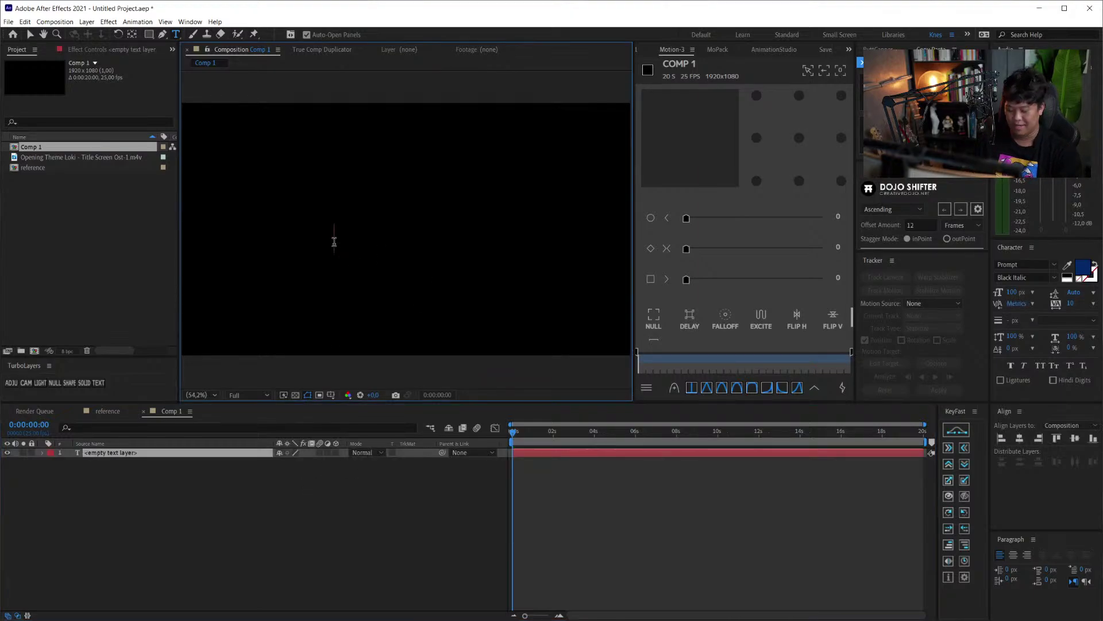
type("L")
key("Escape")
key("ctrl+alt+Home")
key("ctrl+Home")
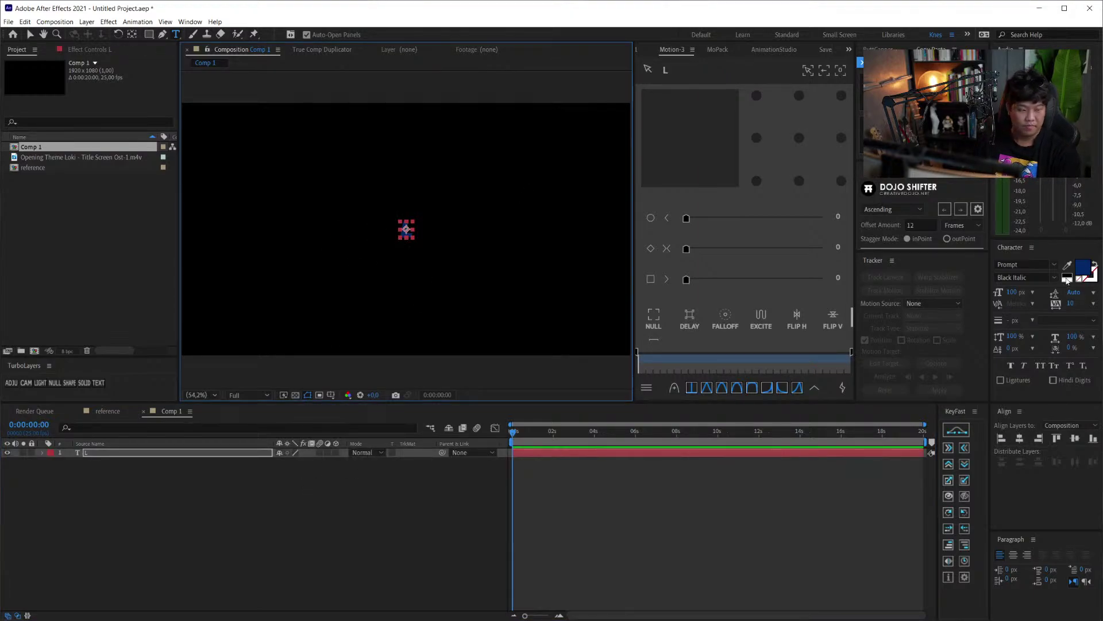
left_click(1067, 278)
- Scale the L layer to 400%
key("s")
left_click(292, 461)
type("400")
key("Return")
left_click(538, 451)
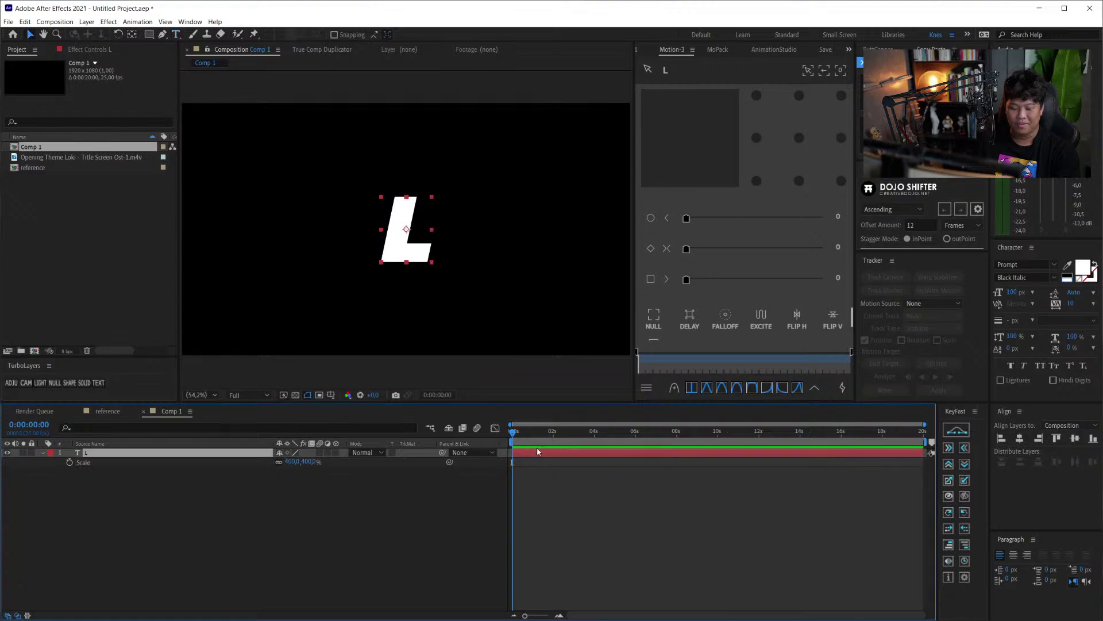
- Split the L layer at 0:00:01:10, try Raleway on the copy, then undo both changes
left_click_drag(513, 430, 541, 432)
key("ctrl+shift+d")
left_click(411, 260)
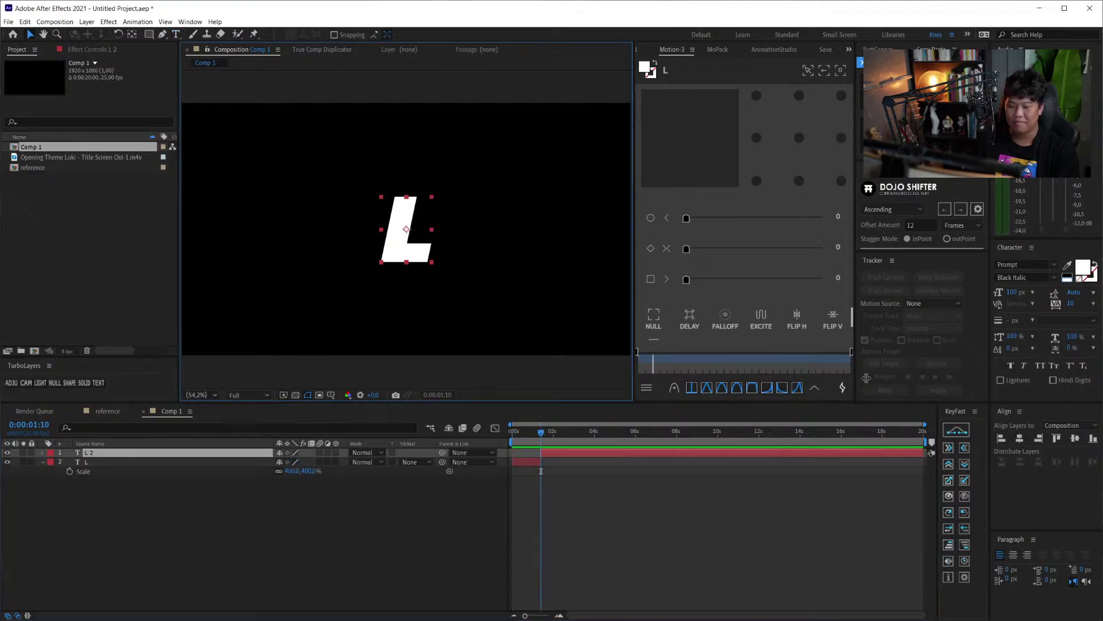
left_click(1060, 274)
type("Raleway")
key("Return")
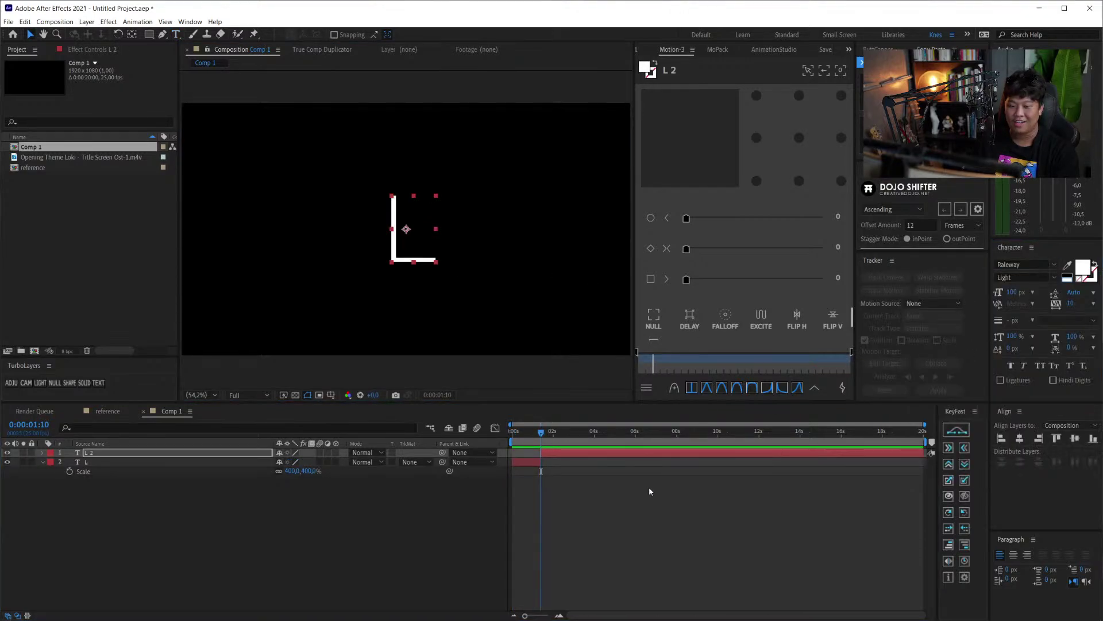
left_click(649, 487)
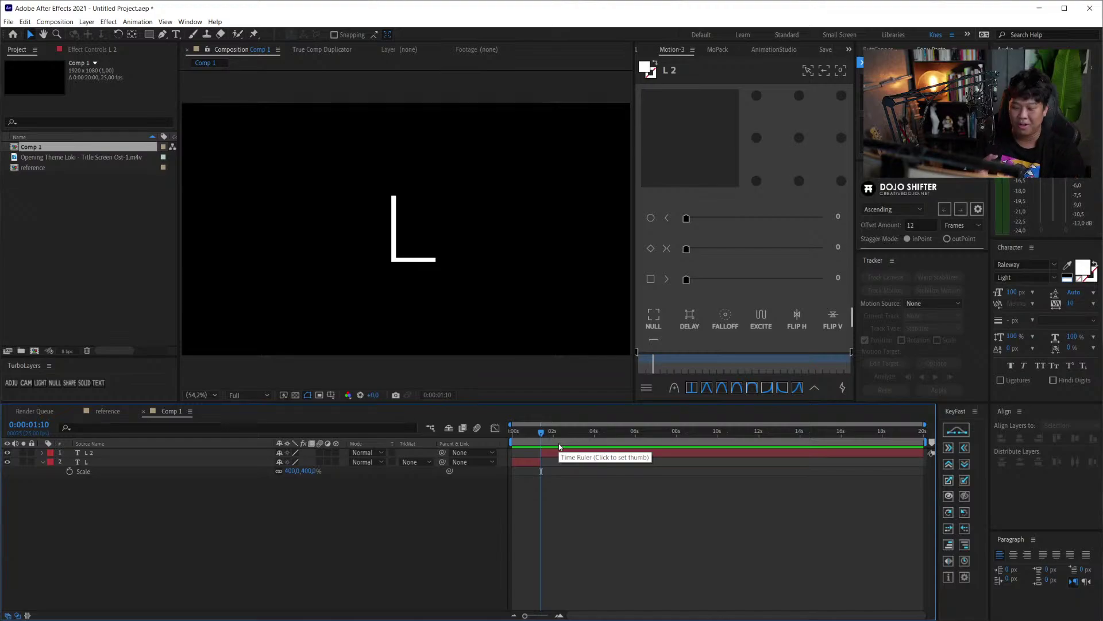
left_click(573, 491)
key("ctrl+z")
key("ctrl+z")
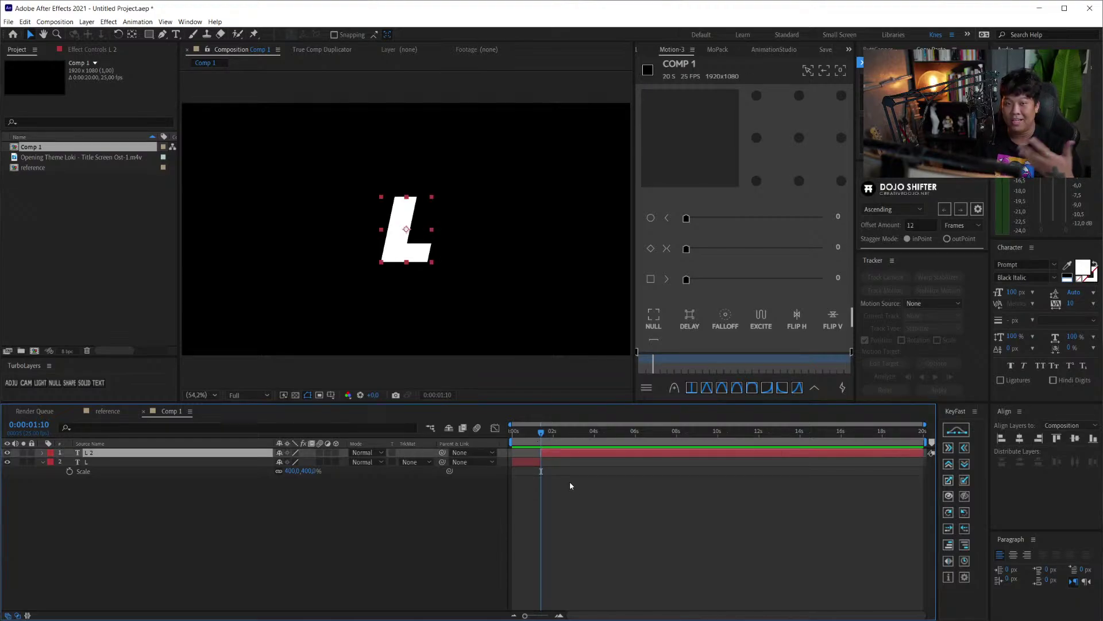
key("ctrl+z")
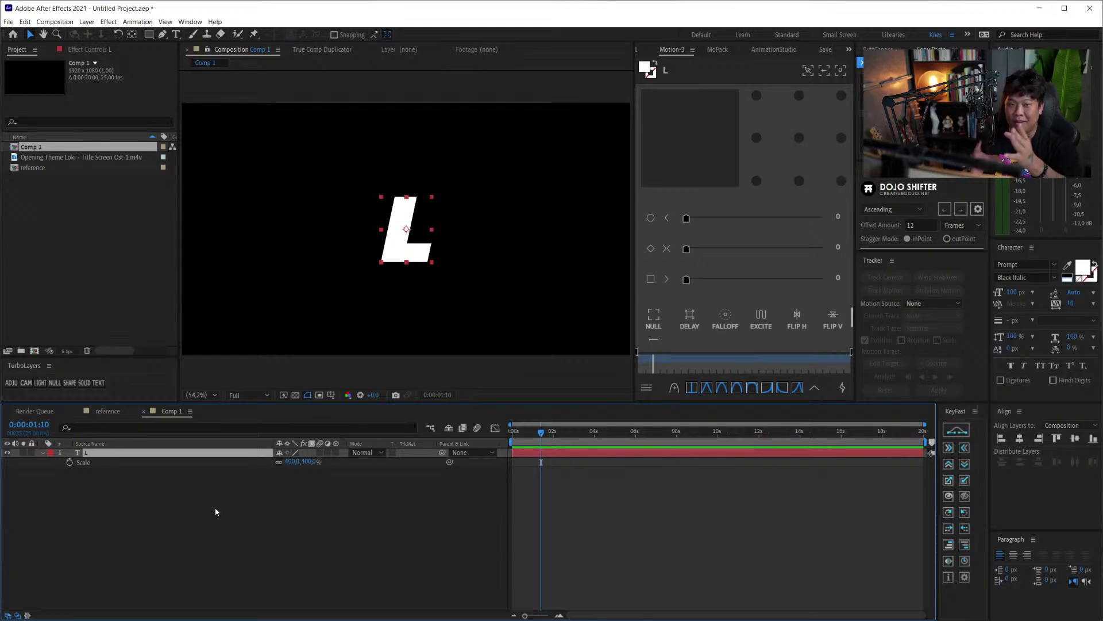
- Delete the L text layer and return to the timeline start
key("Return")
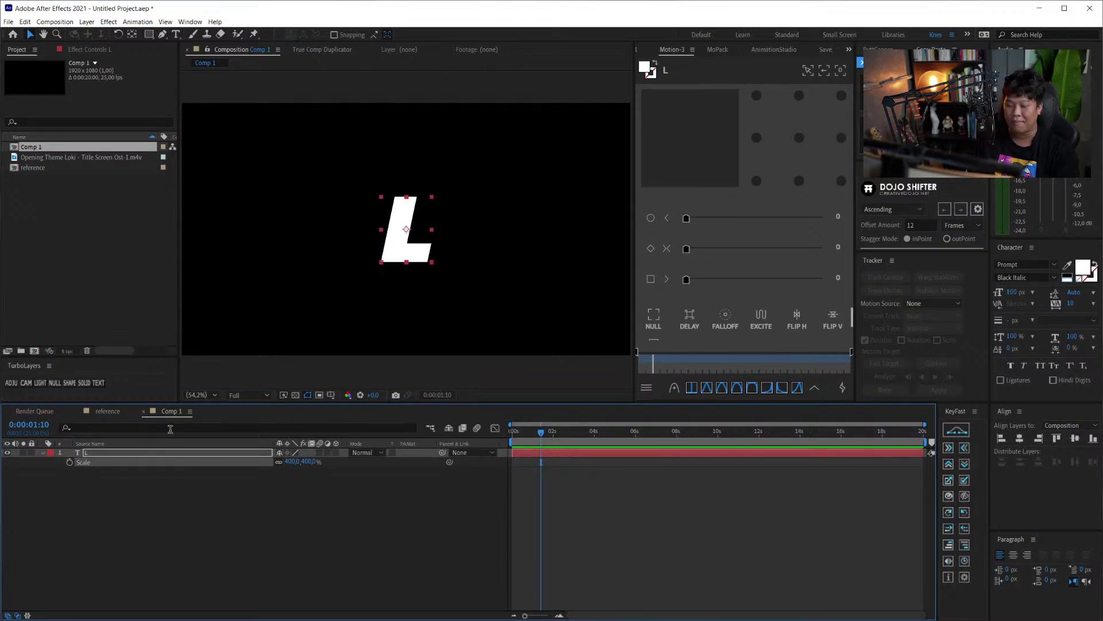
key("Delete")
key("Home")
- Create a new text layer with sample letters in Comp 1
key("ctrl+t")
left_click(335, 254)
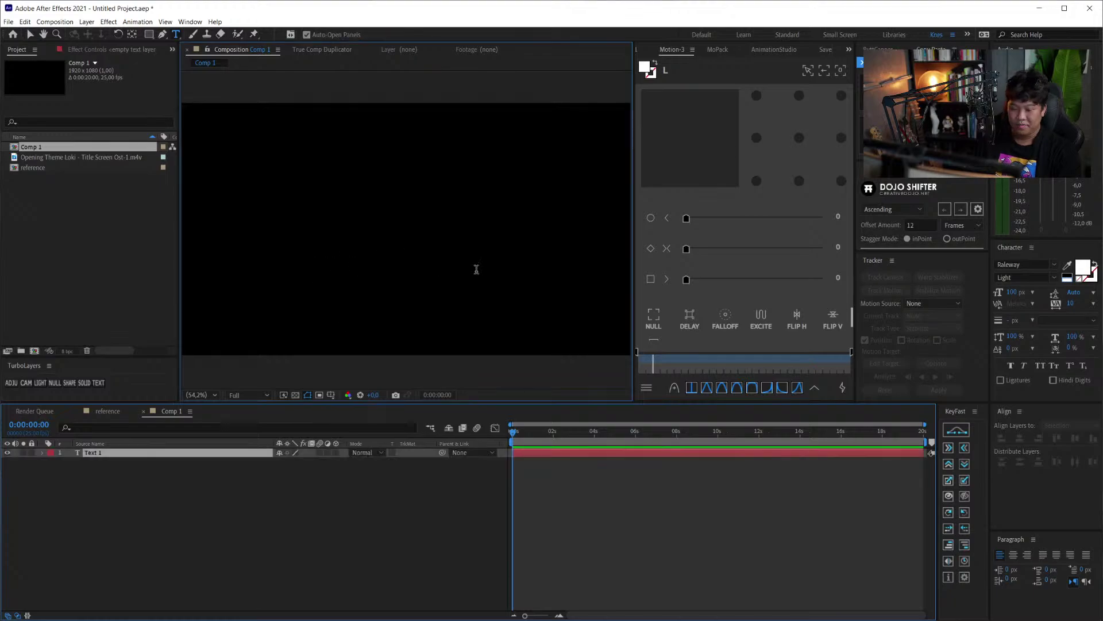
type("gf")
key("BackSpace")
key("BackSpace")
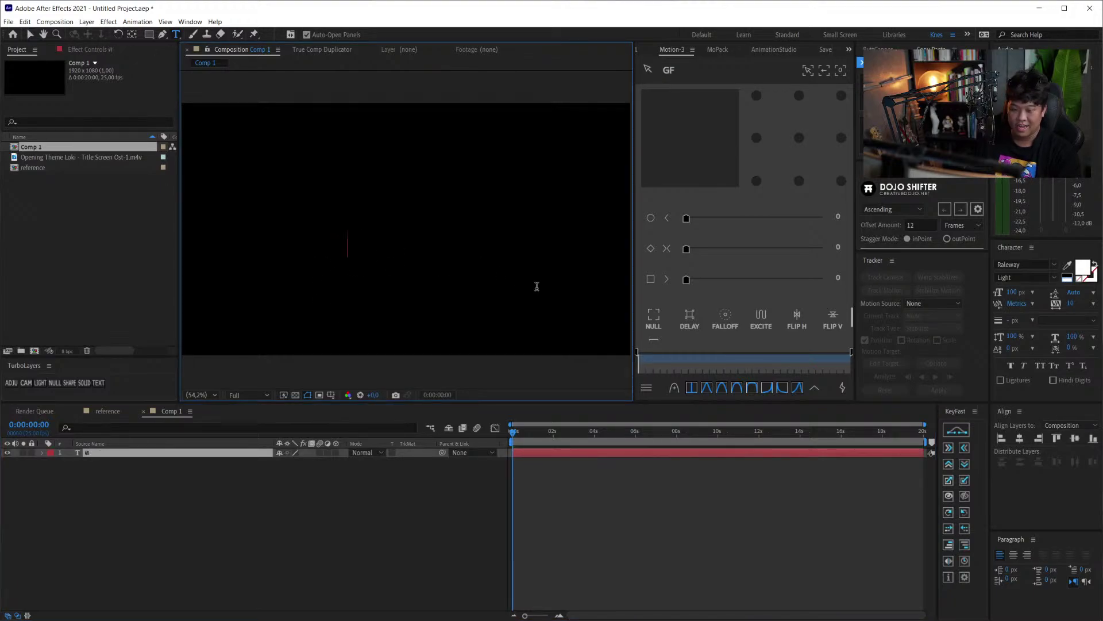
type("vi")
left_click(195, 452)
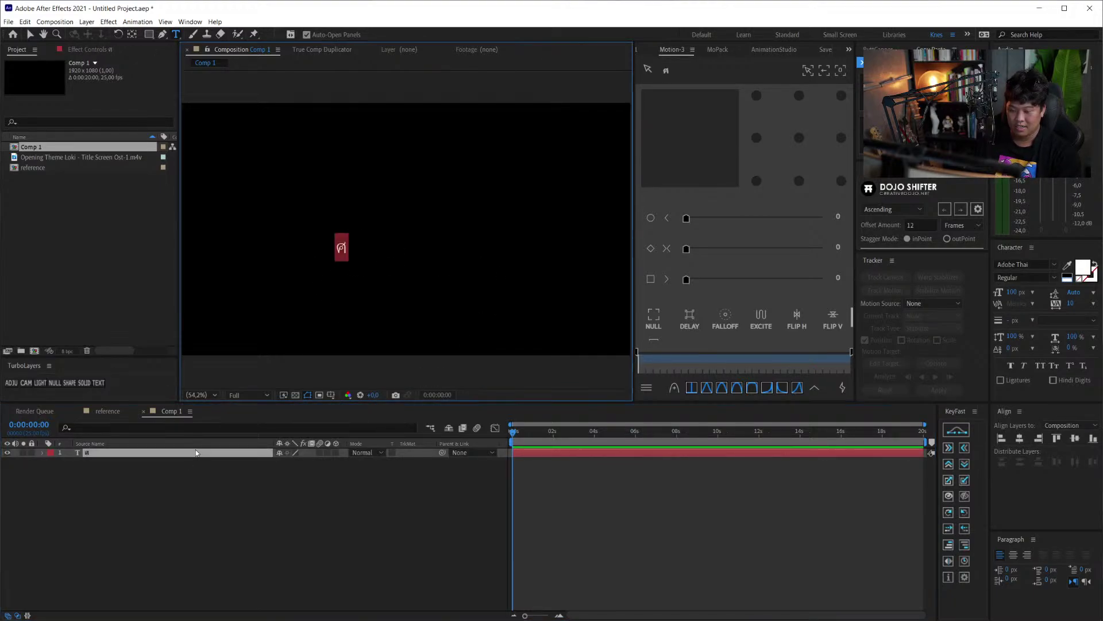
- Scale the text layer to 542% and centre it in the composition
key("s")
left_click_drag(287, 462, 520, 453)
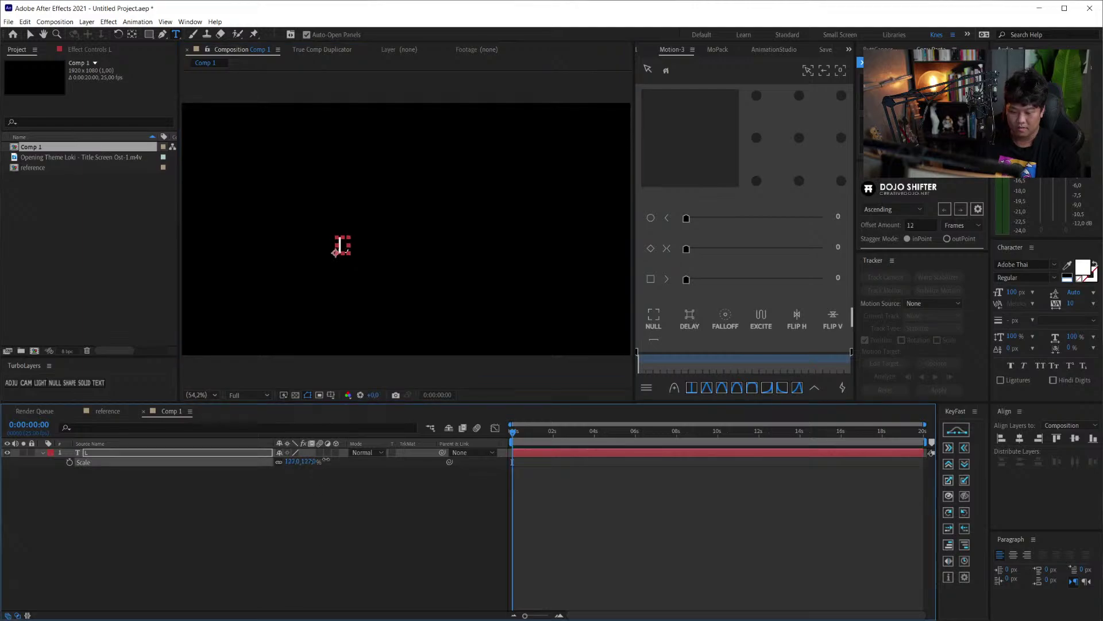
key("v")
key("ctrl+Home")
left_click(222, 466)
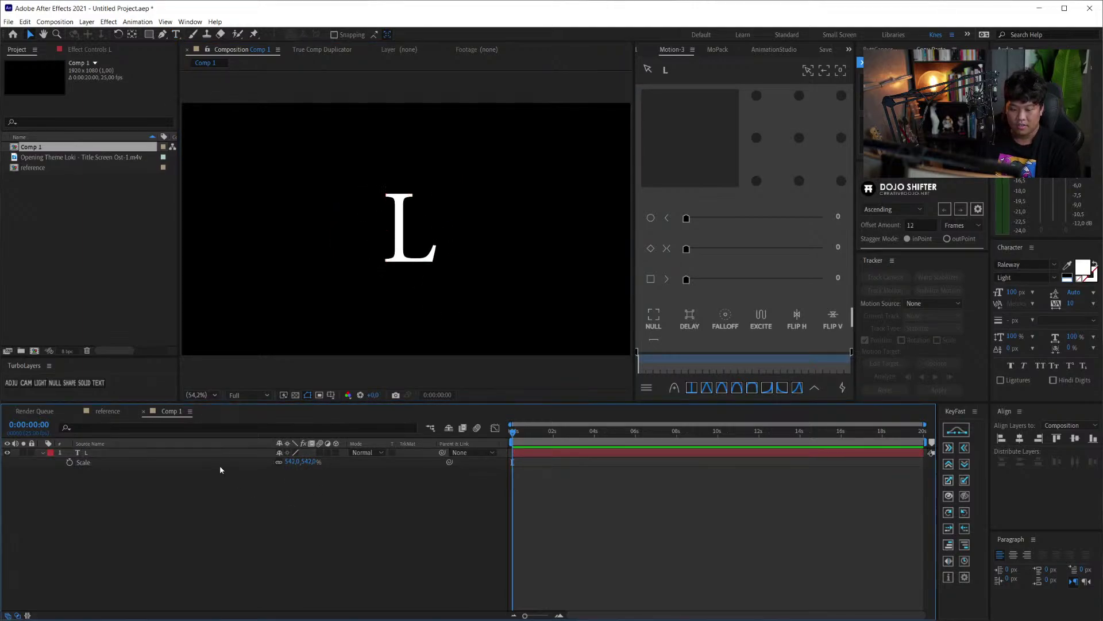
left_click(172, 452)
- Try the Amador font, then Korolev, on the text
left_click(1025, 264)
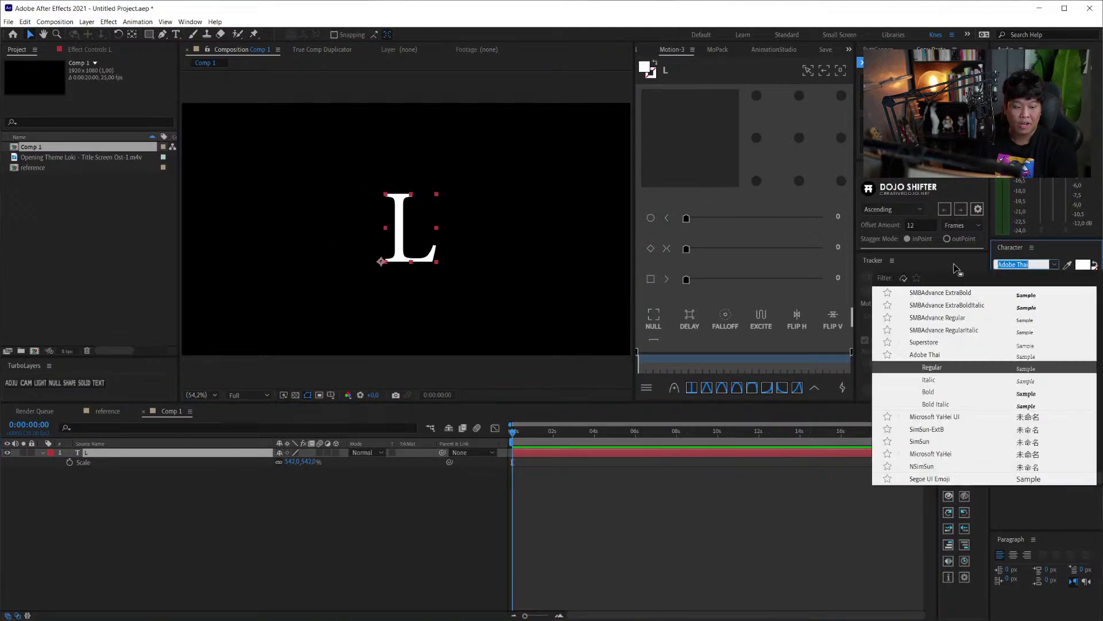
scroll(929, 305, "up", 2)
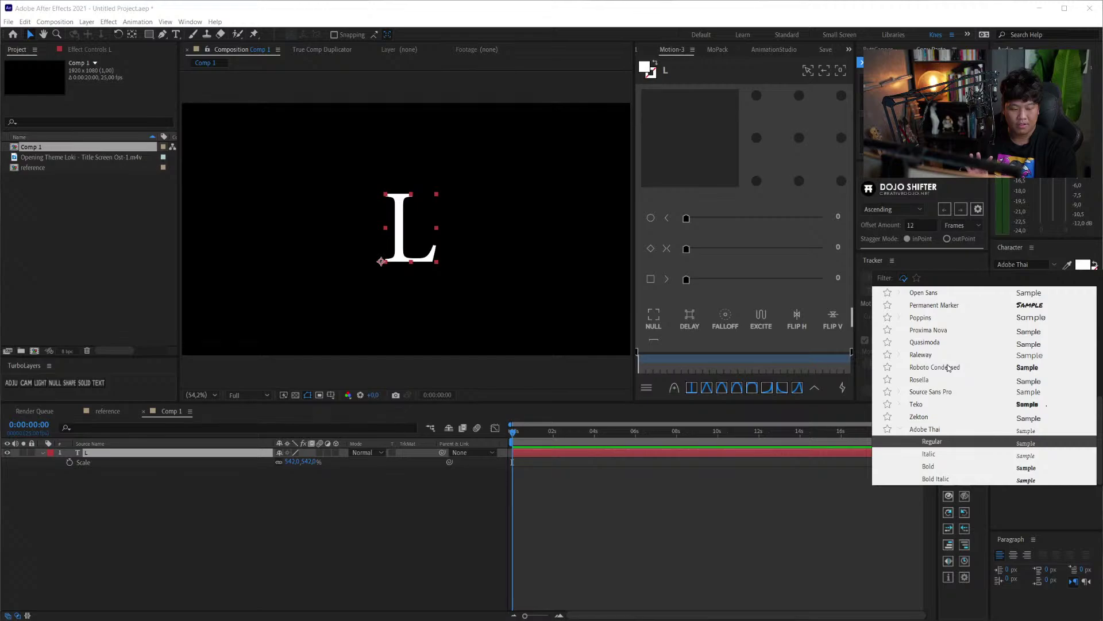
scroll(942, 361, "up", 2)
scroll(940, 358, "up", 2)
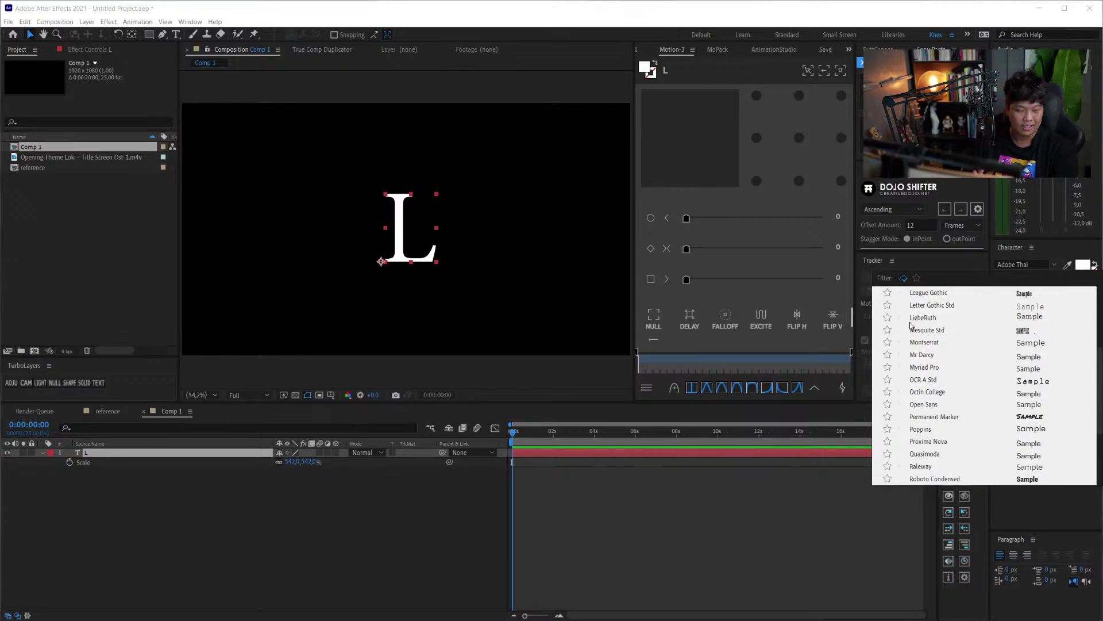
scroll(924, 330, "up", 1)
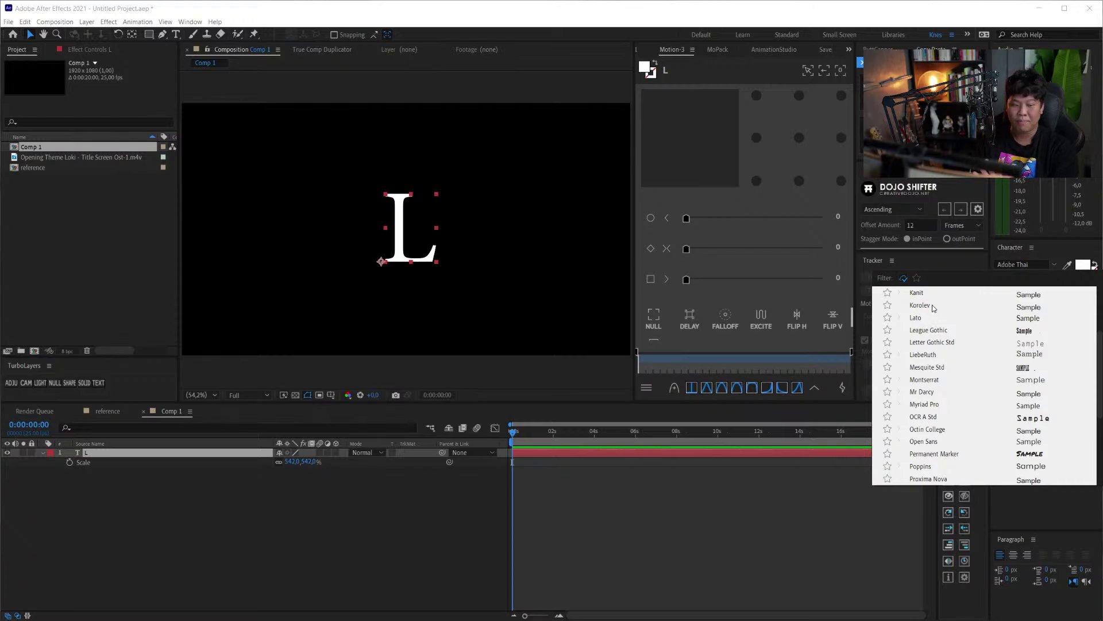
scroll(934, 310, "up", 1)
scroll(939, 314, "up", 2)
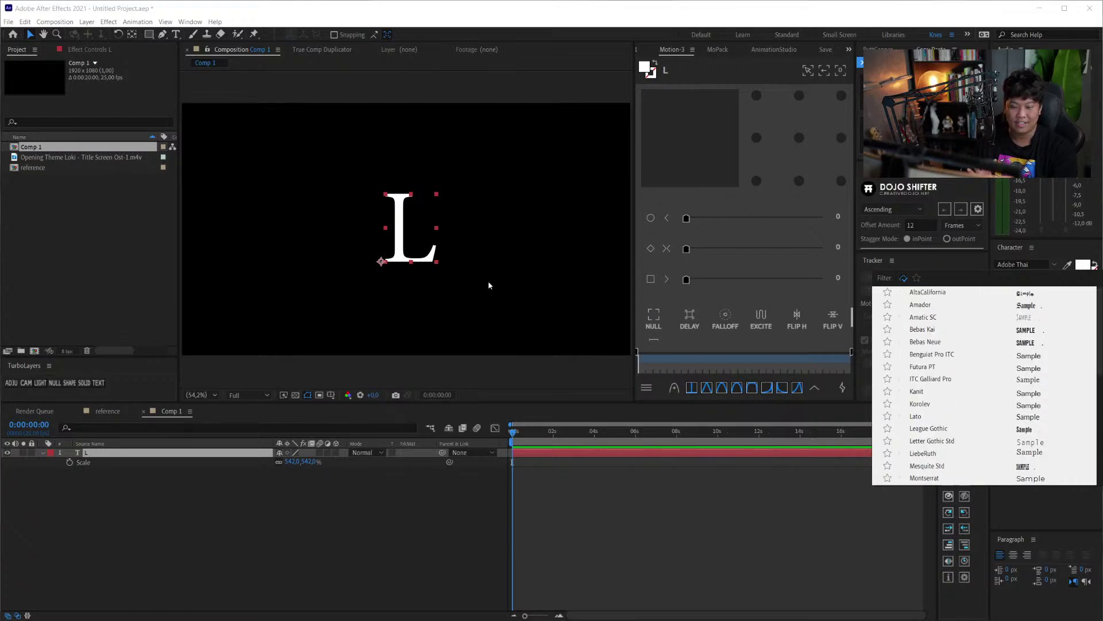
left_click(921, 305)
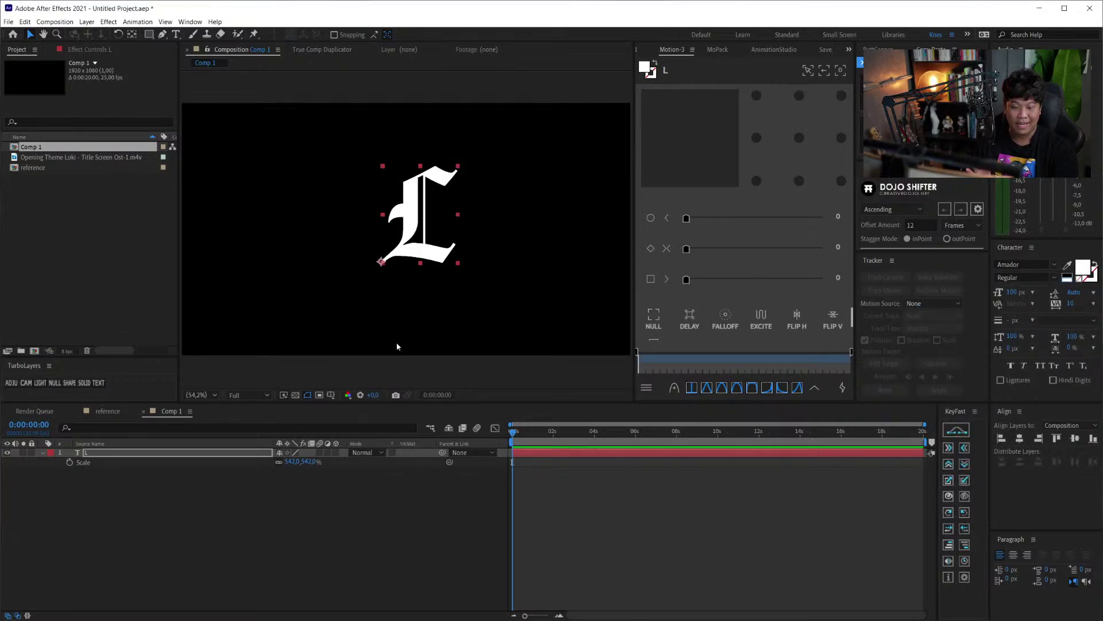
left_click(1055, 264)
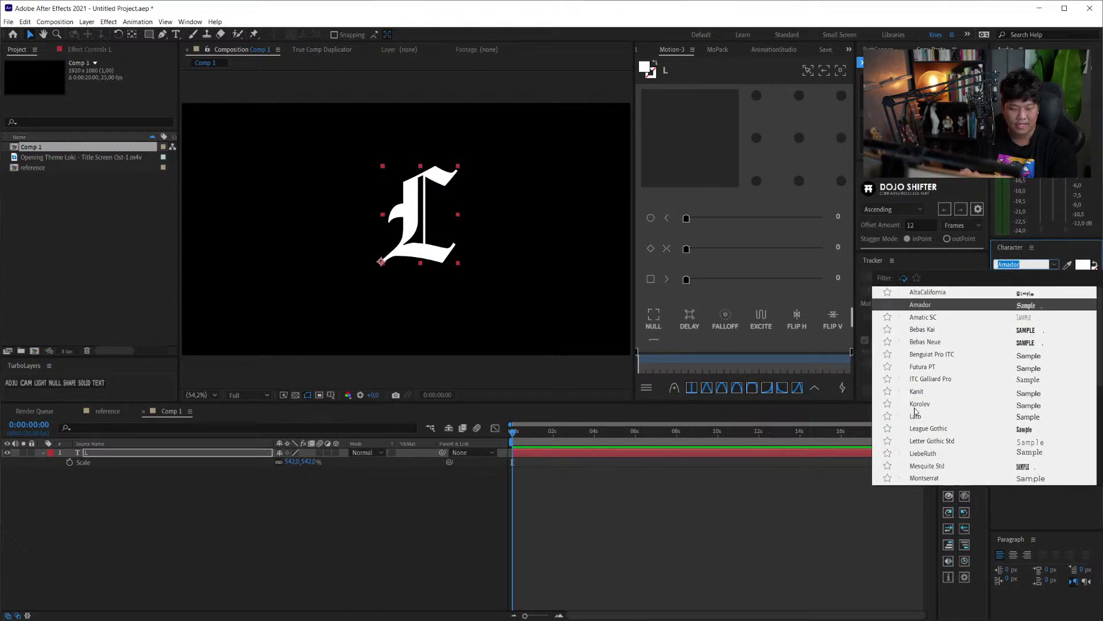
left_click(920, 405)
- Set the text's font to AltaCalifornia
left_click(1054, 264)
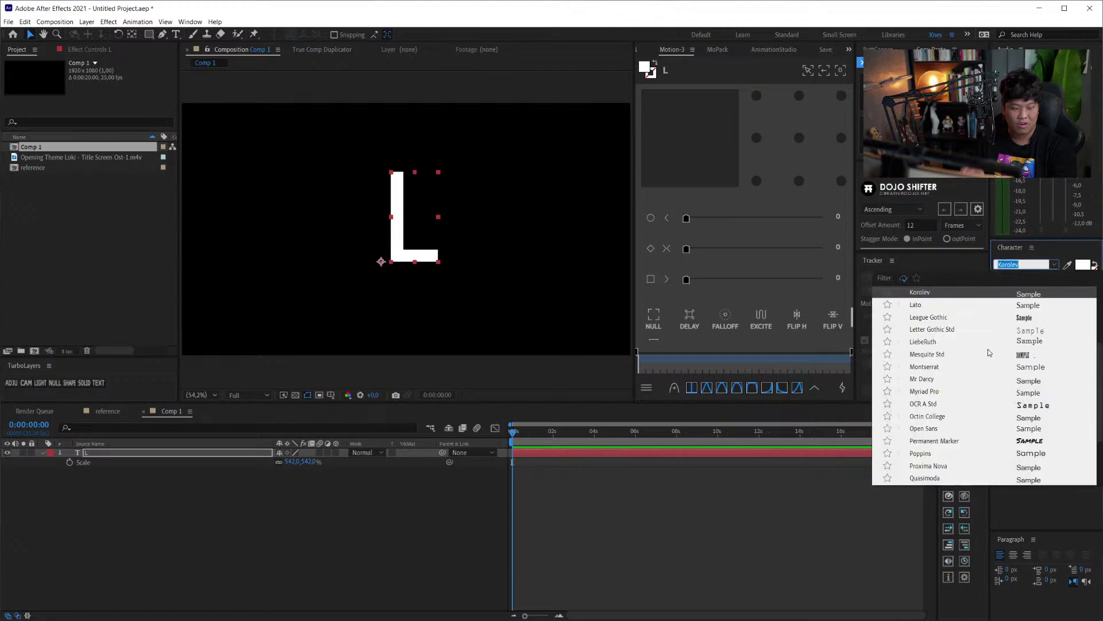
scroll(984, 352, "down", 3)
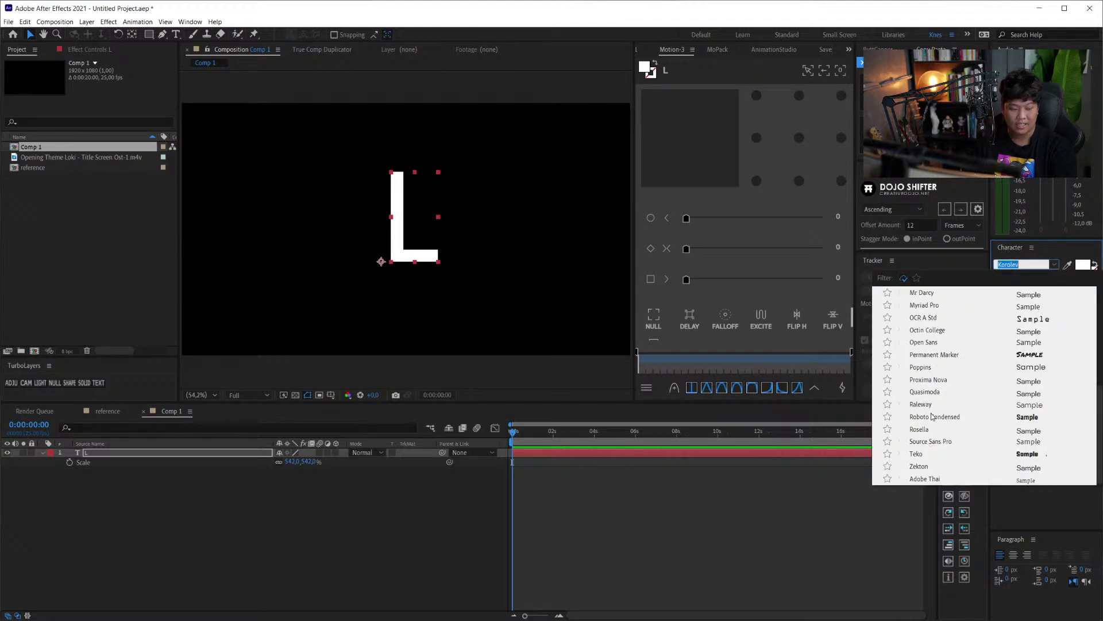
scroll(937, 403, "up", 3)
scroll(944, 388, "up", 1)
left_click(958, 292)
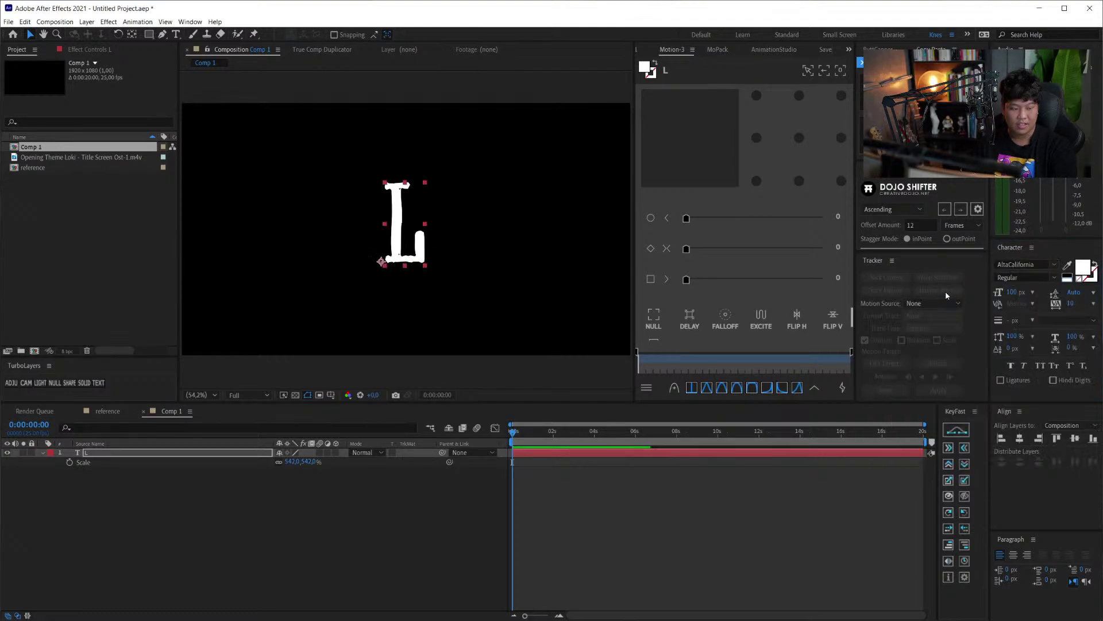
- Retype the text as KLFJKAJS sample letters and switch to the LOKI reference comp
double_click(395, 227)
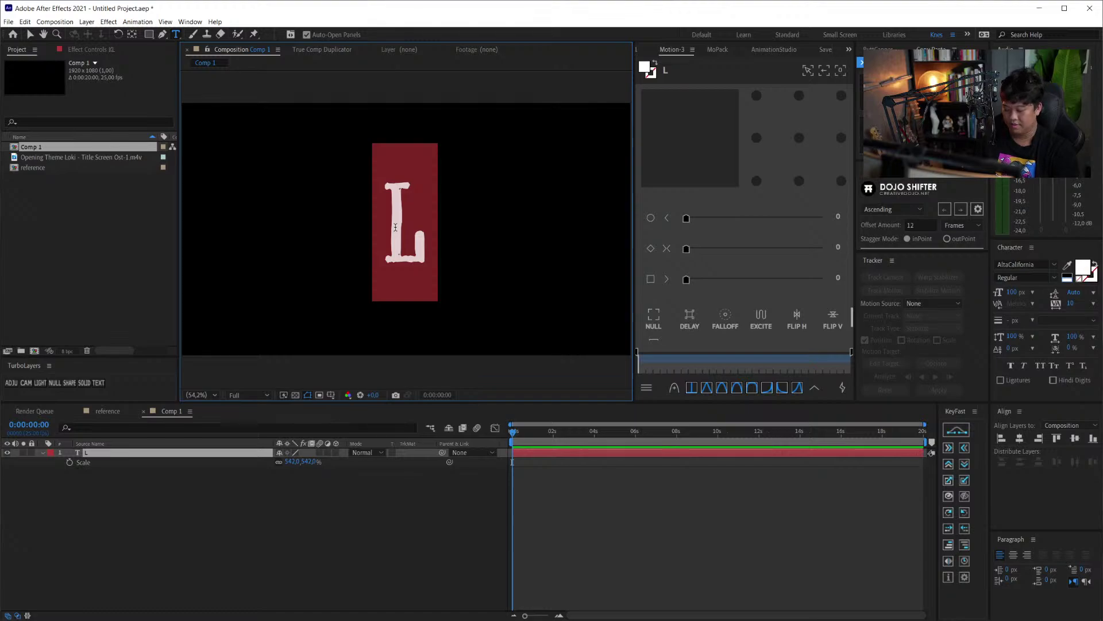
type("KLFJKAJS")
key("Escape")
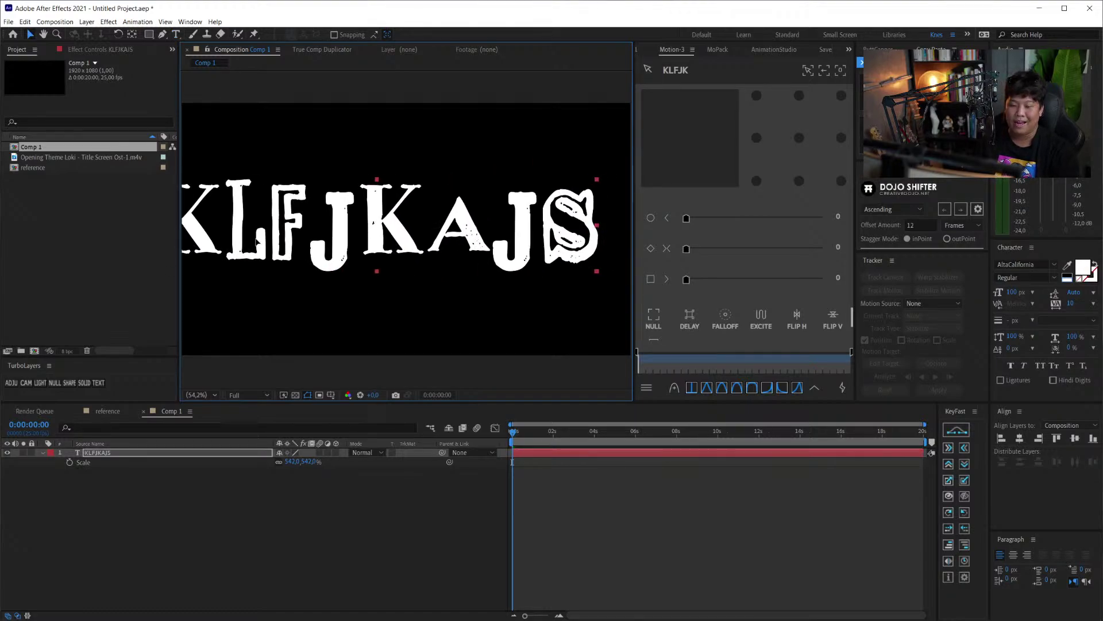
left_click_drag(108, 411, 354, 416)
- Play the LOKI reference from its title frame through about 9 seconds, then return to Comp 1
left_click_drag(519, 430, 588, 437)
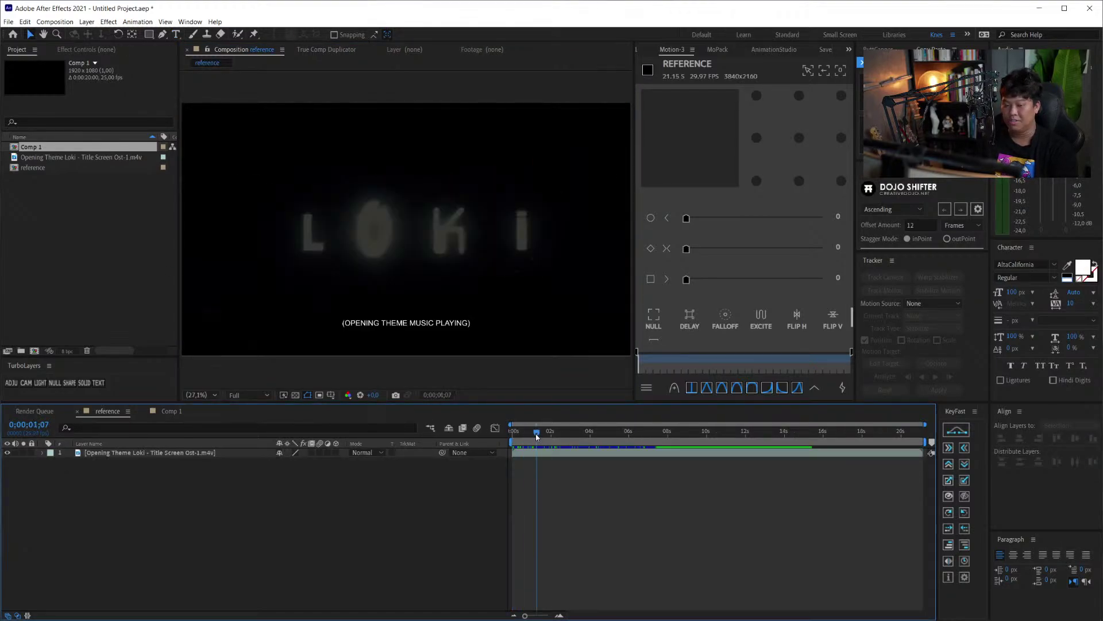
key("space")
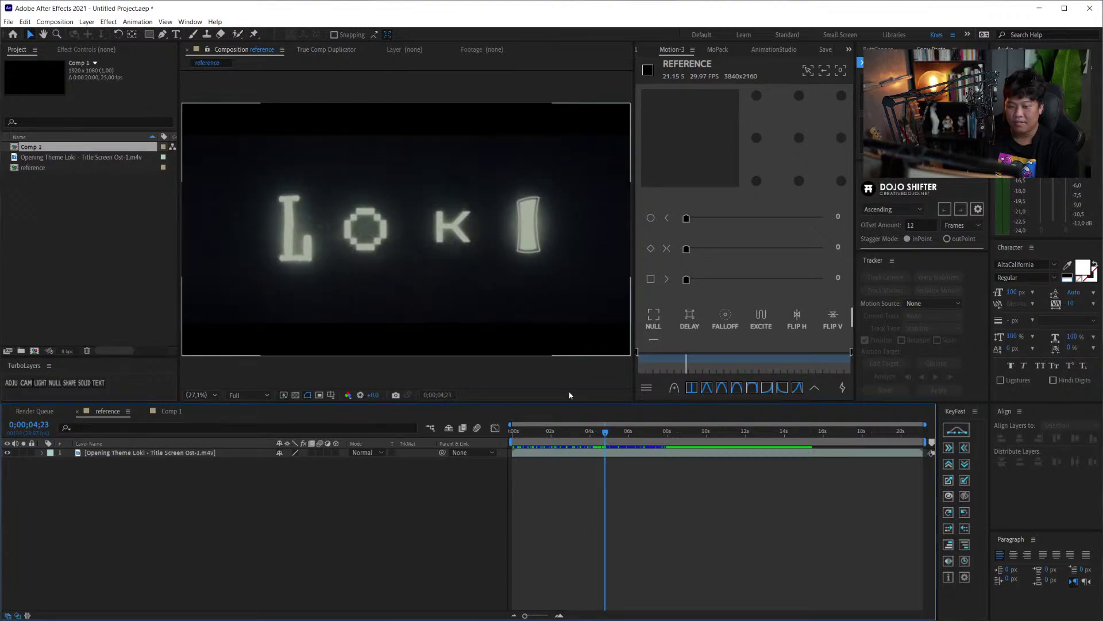
left_click(628, 437)
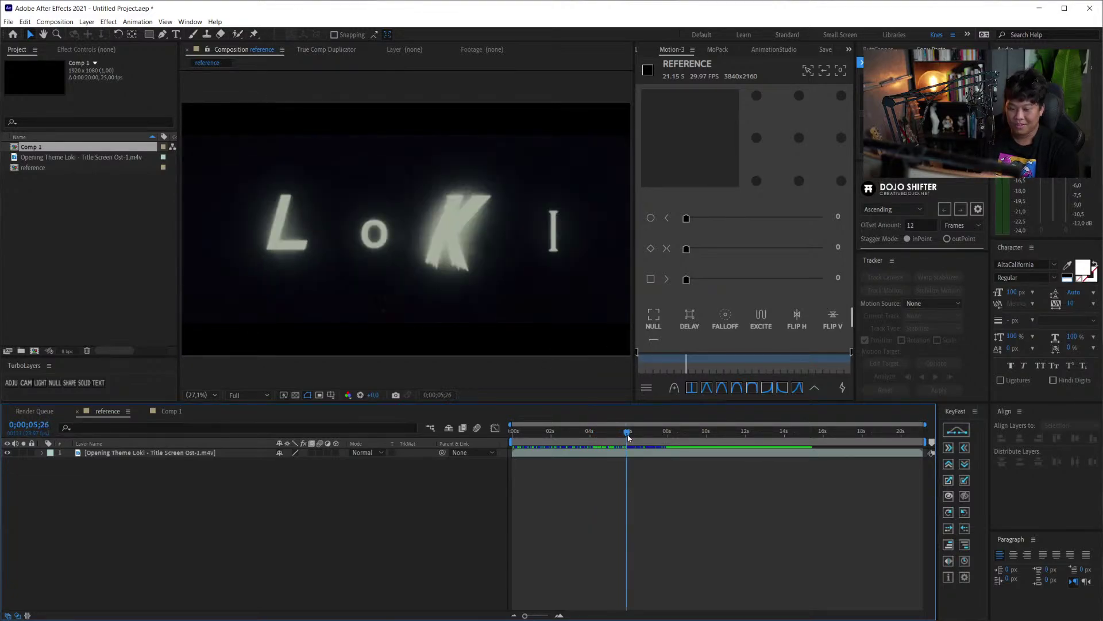
left_click_drag(629, 436, 734, 424)
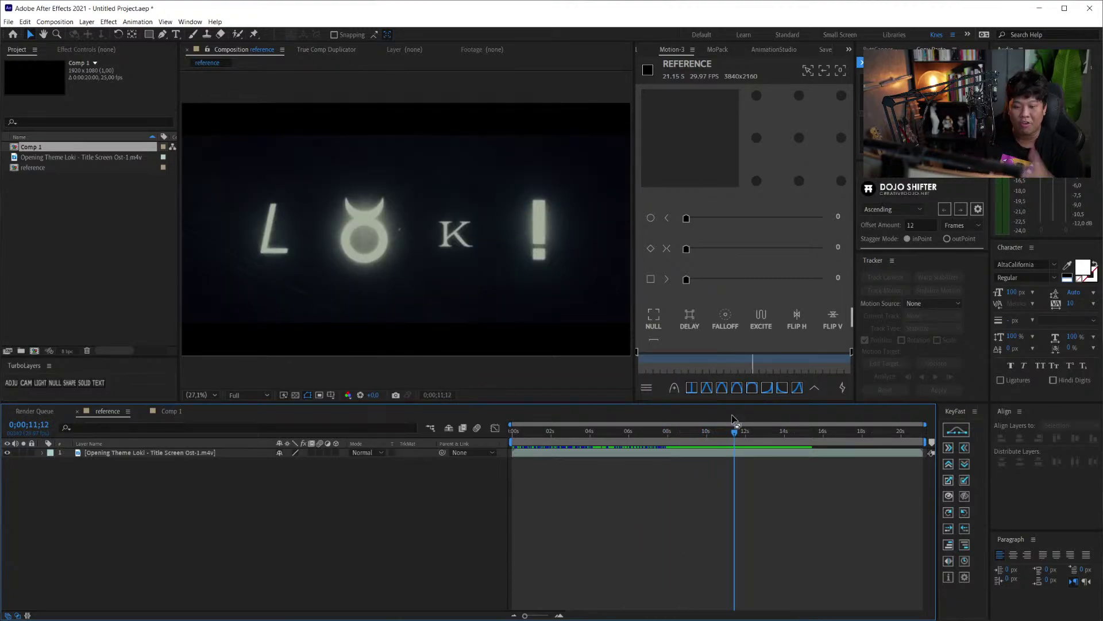
left_click(169, 411)
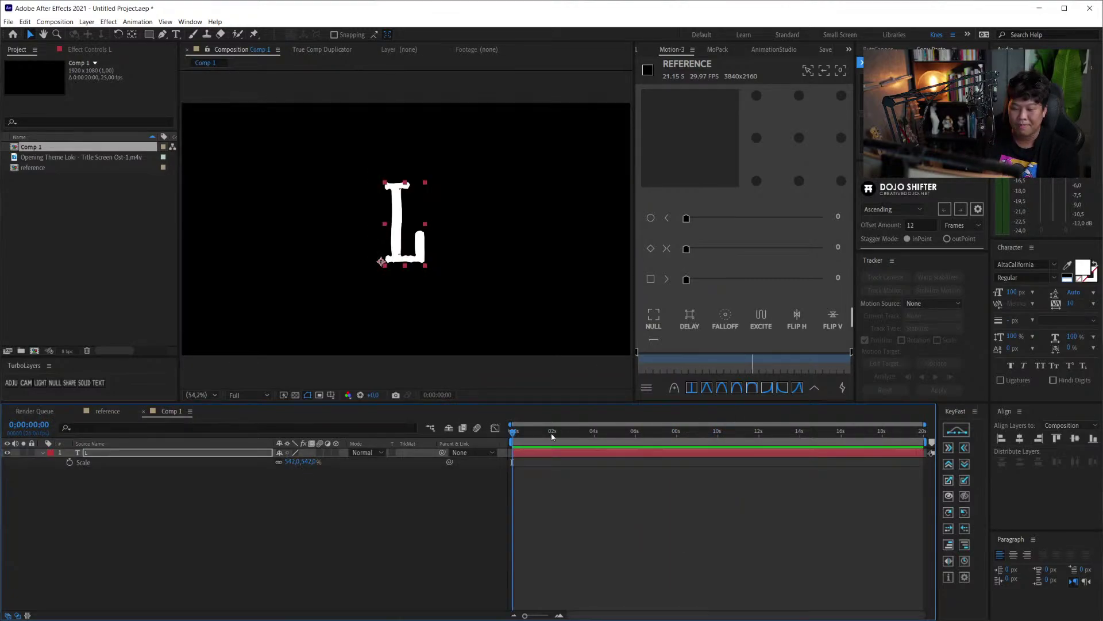
- Replace the sample text with an L and shrink it to 355%
double_click(212, 454)
type("gf")
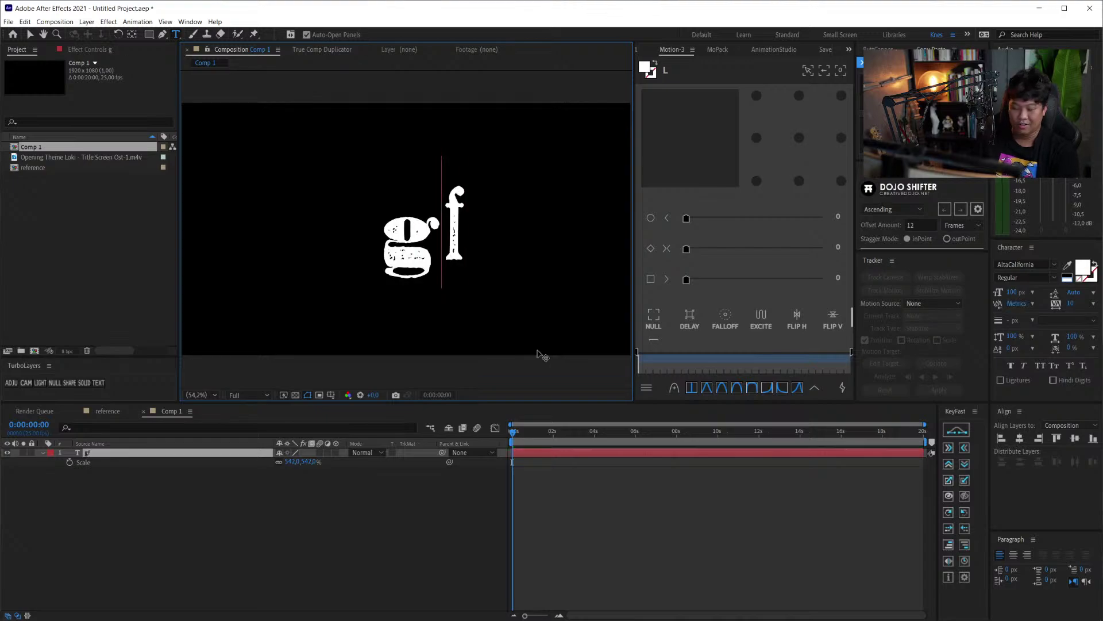
key("BackSpace")
type("Ls")
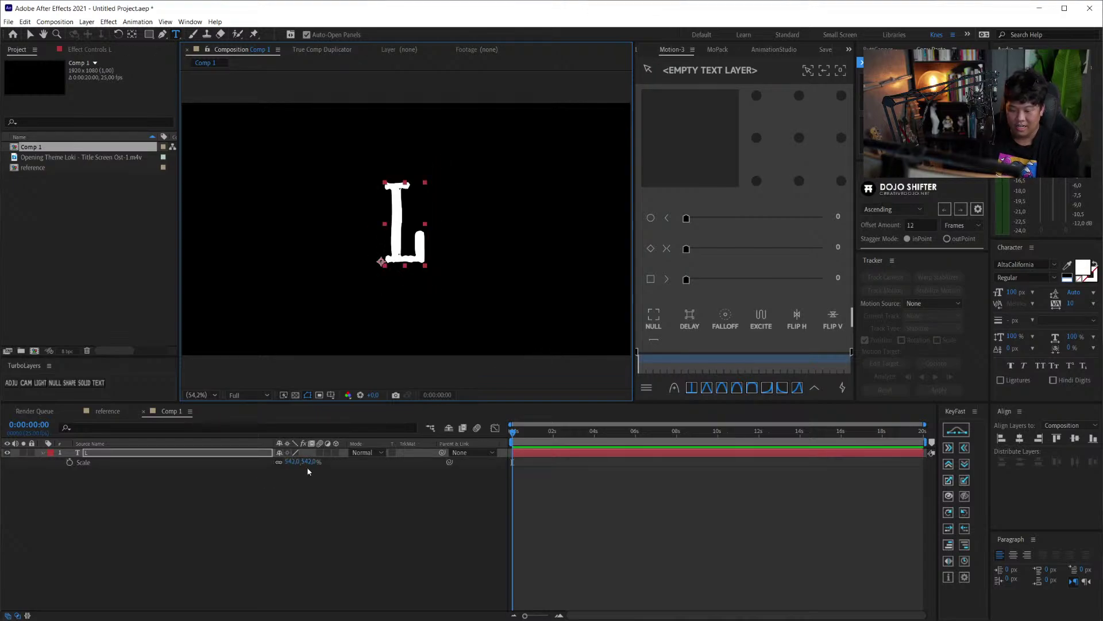
left_click_drag(302, 461, 270, 461)
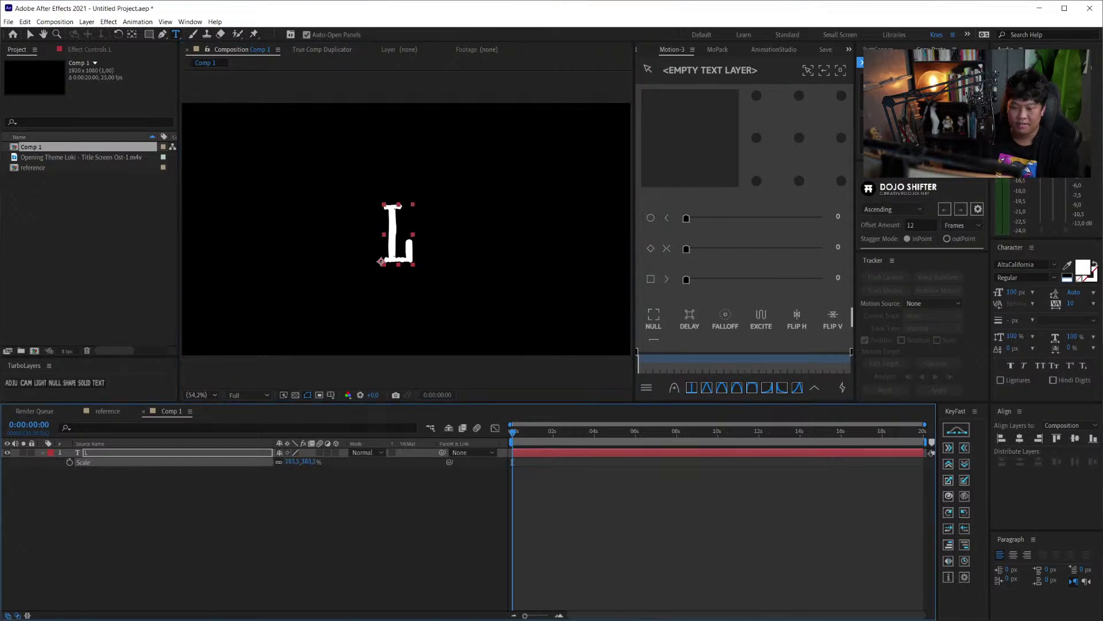
- Try the text as LOKI, then revert to a single L with anchor and position centred
double_click(277, 227)
type("LOKI")
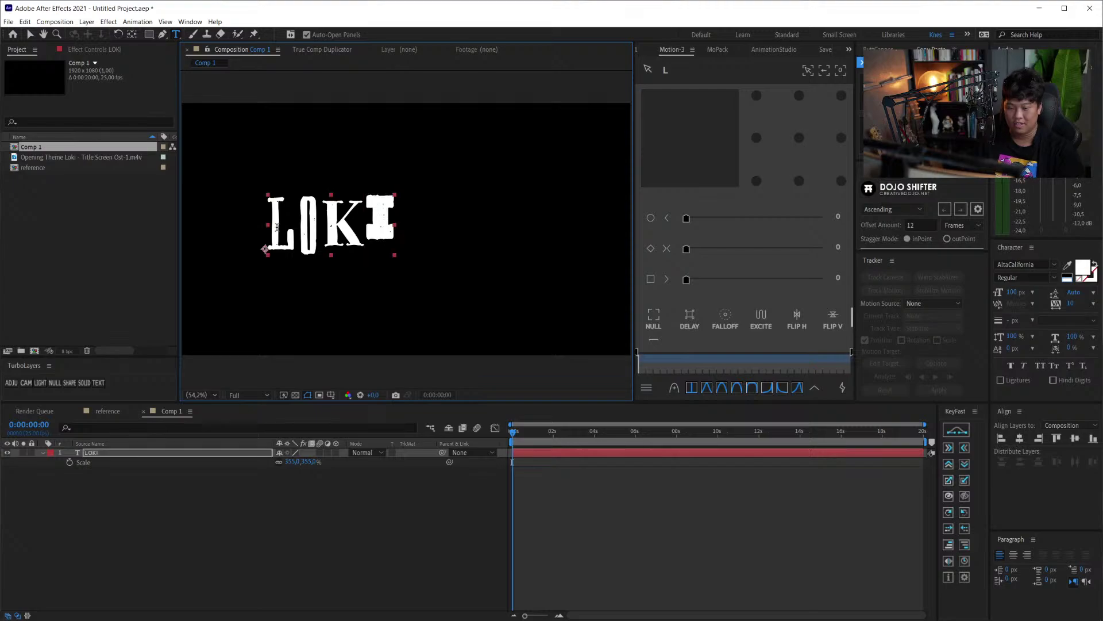
key("Escape")
key("v")
key("ctrl+alt+Home")
key("ctrl+Home")
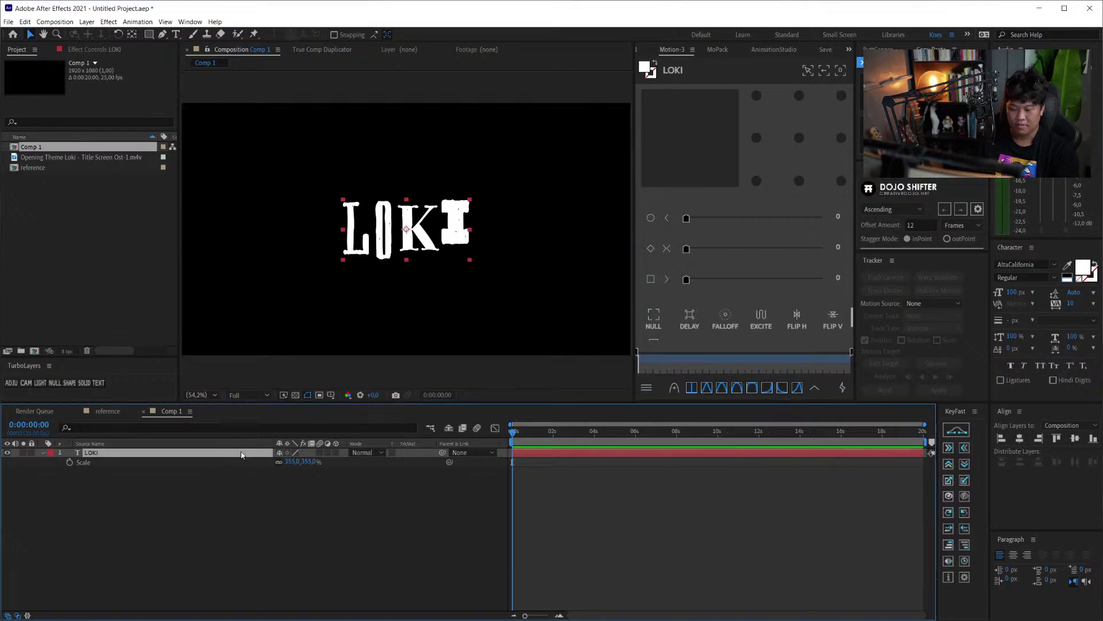
double_click(393, 245)
type("L")
key("Escape")
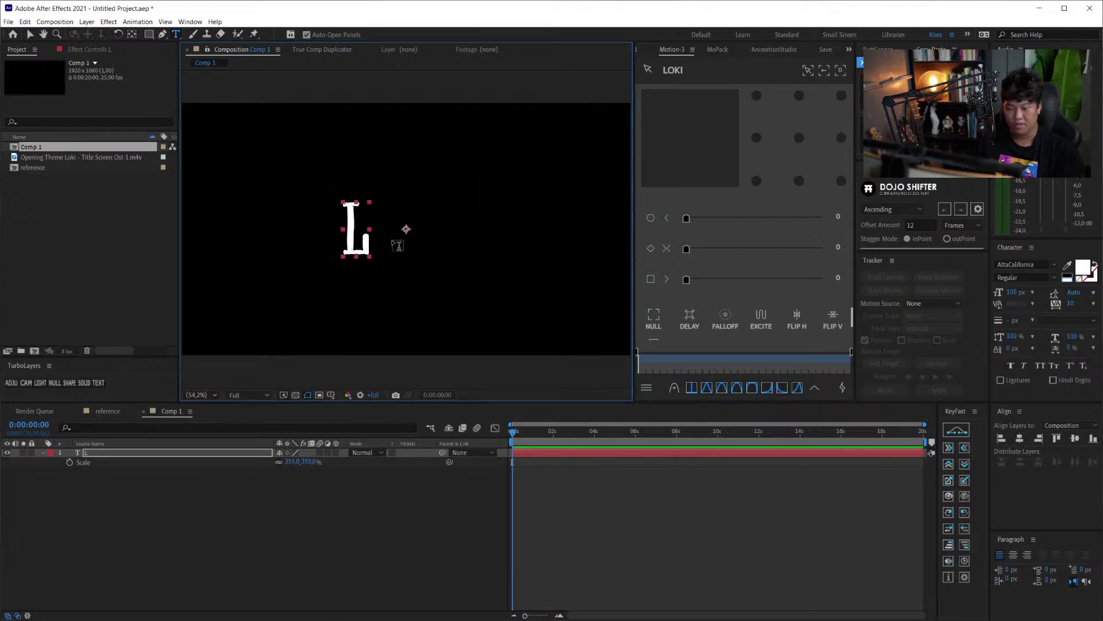
key("v")
key("ctrl+alt+Home")
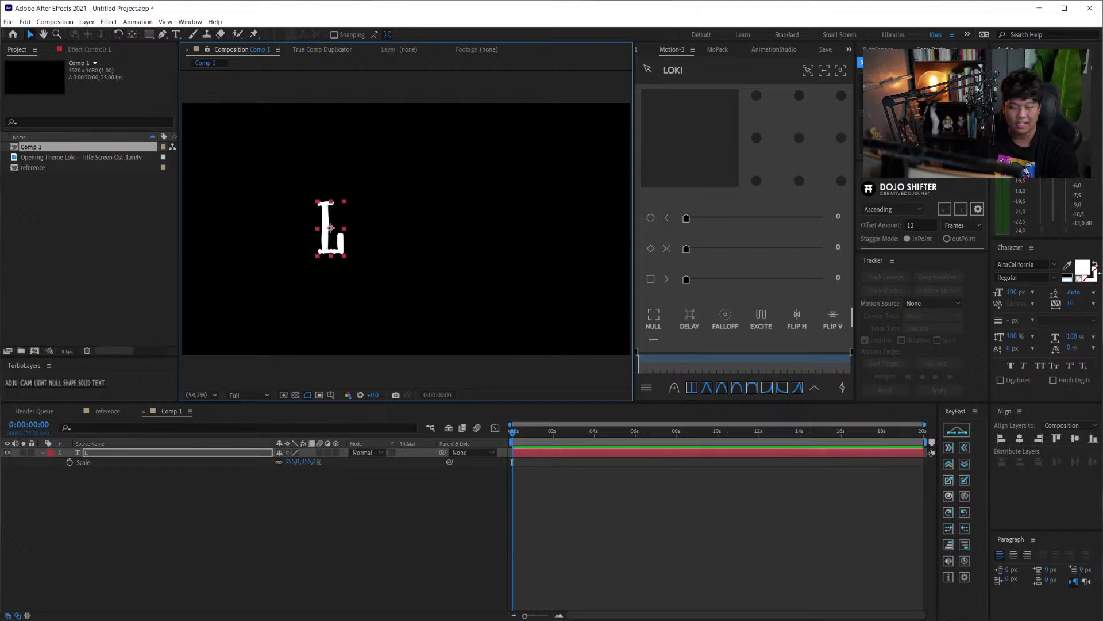
- Set the L in the LiebeRuth font and duplicate the layer
left_click(1055, 264)
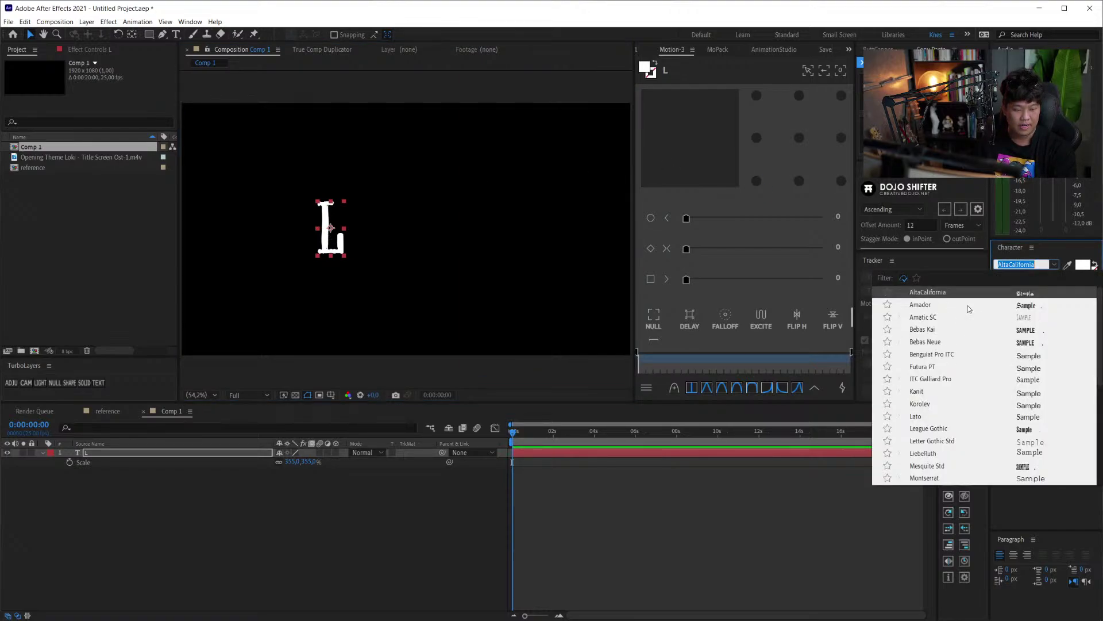
left_click(937, 454)
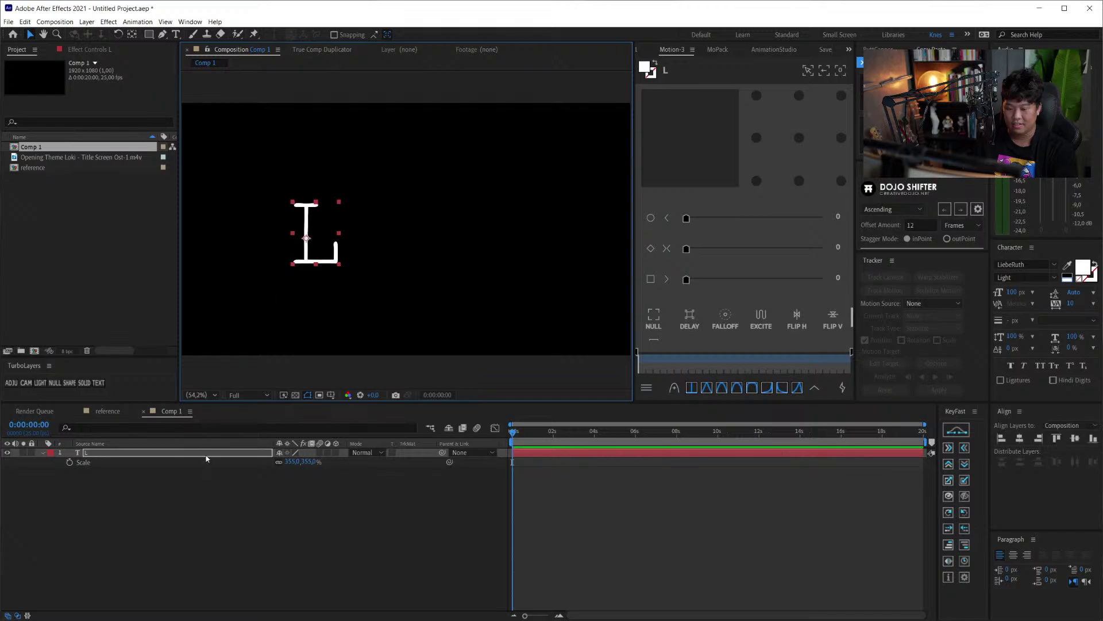
double_click(312, 225)
key("Escape")
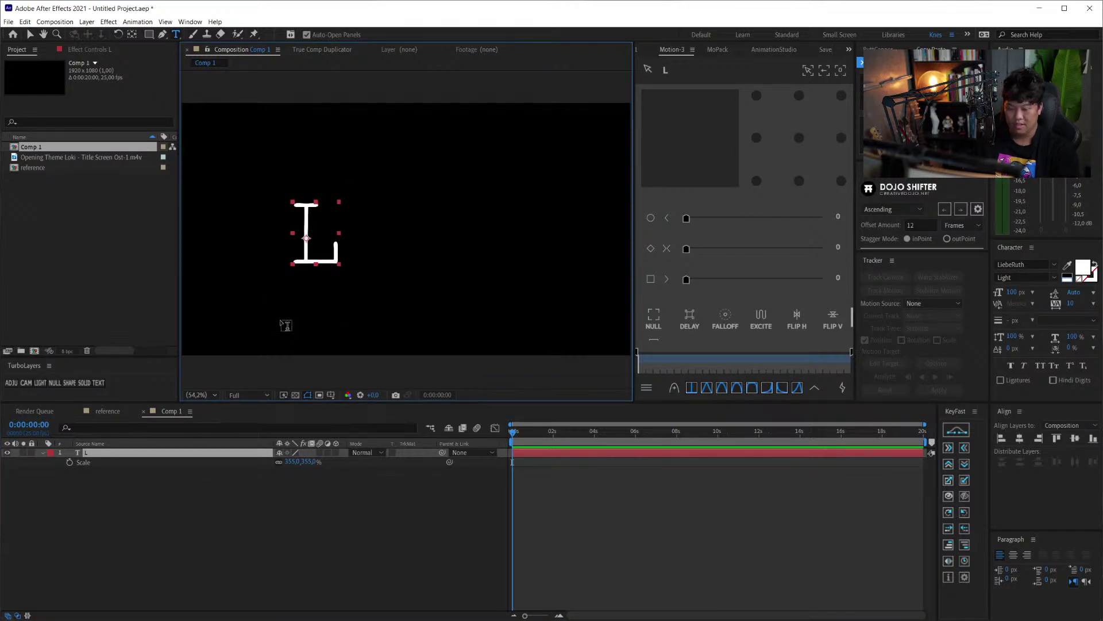
key("ctrl+d")
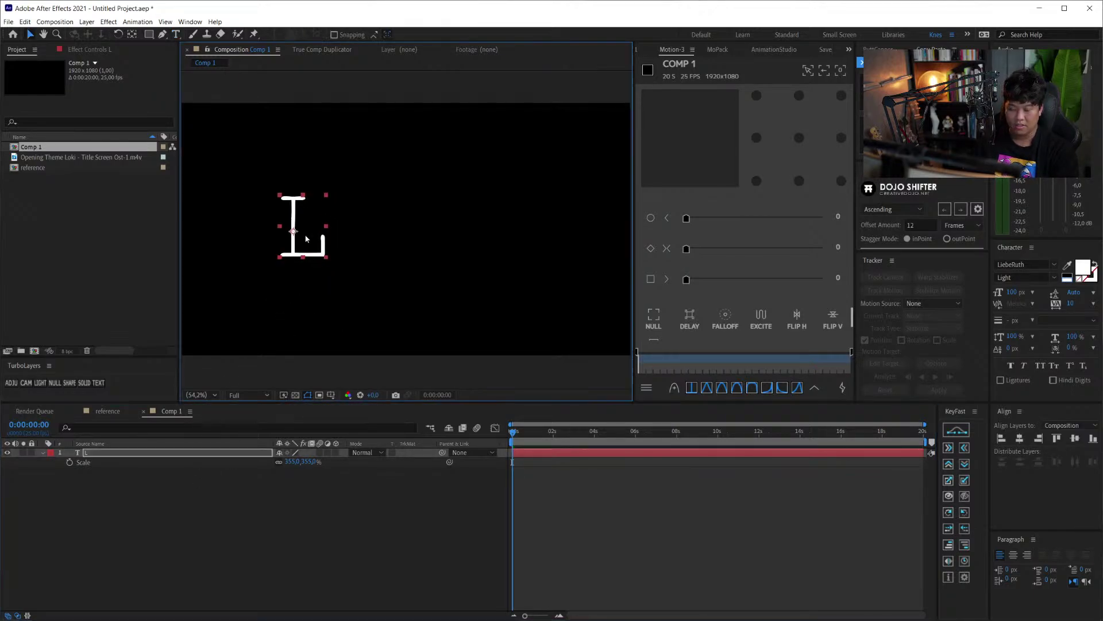
- Move duplicates right of the L and retype them as the letters O and K
left_click_drag(296, 239, 367, 243)
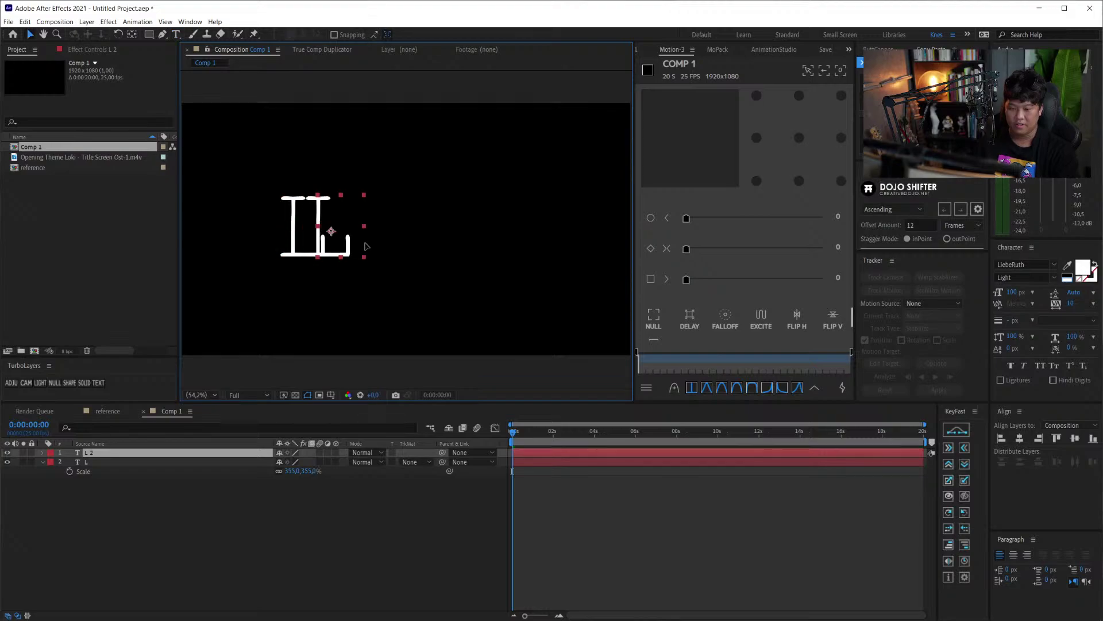
double_click(367, 244)
type("O")
key("Escape")
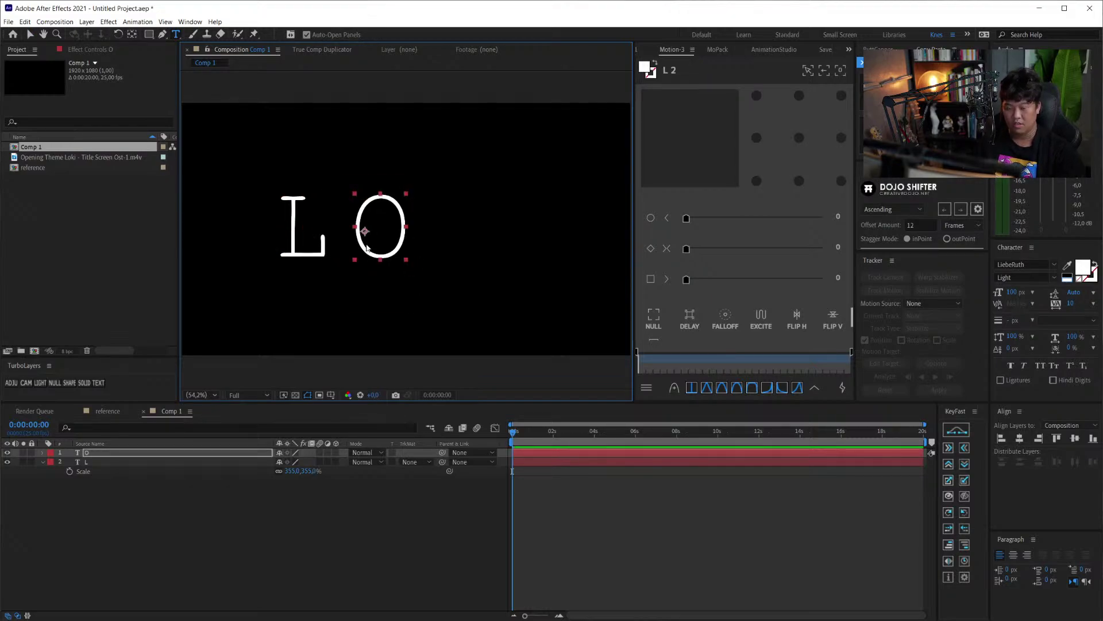
key("v")
key("ctrl+d")
left_click_drag(387, 240, 556, 236)
double_click(477, 240)
type("K")
key("Escape")
- Duplicate the K layer and retype the copy as the letter I
key("ctrl+d")
double_click(556, 235)
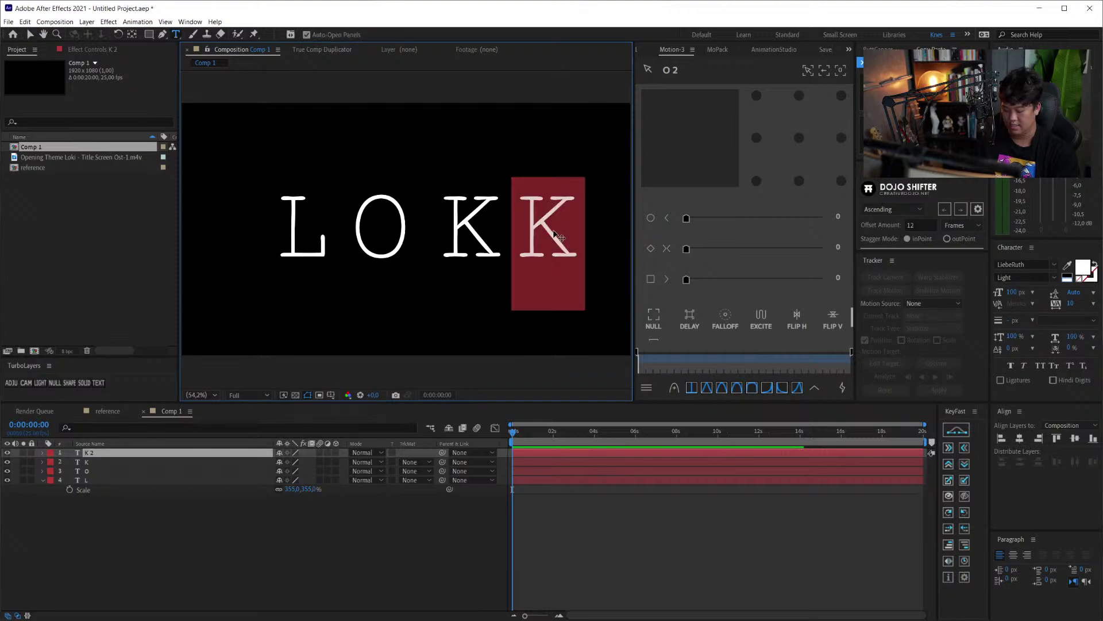
type("I")
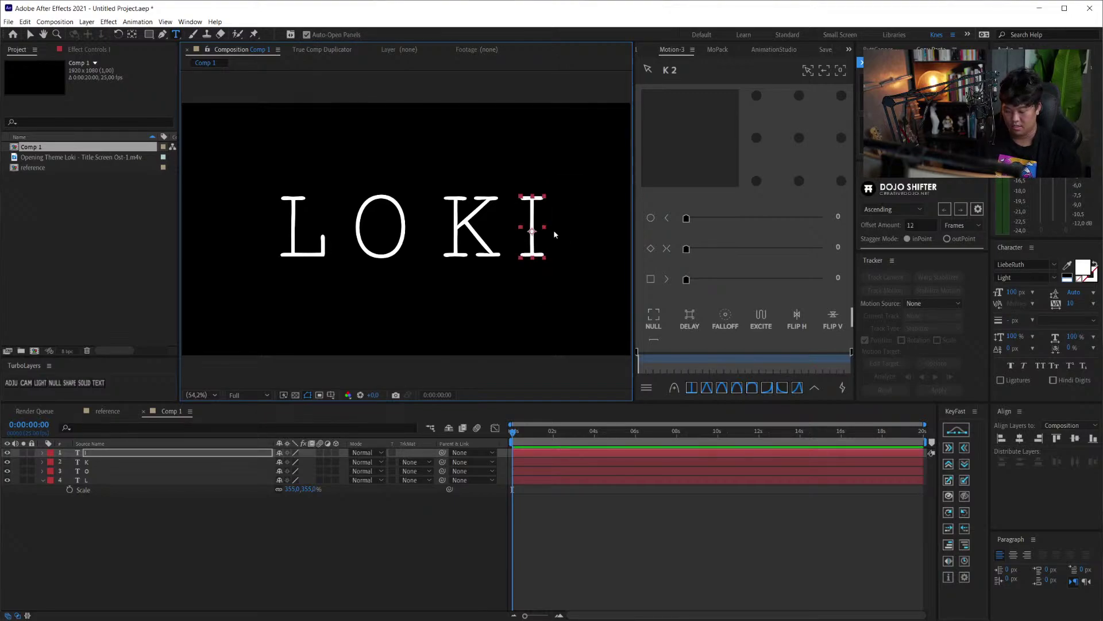
key("Escape")
key("v")
- Nudge the L, O, K and I layers left to even out their spacing
key("ctrl+a")
left_click(115, 545)
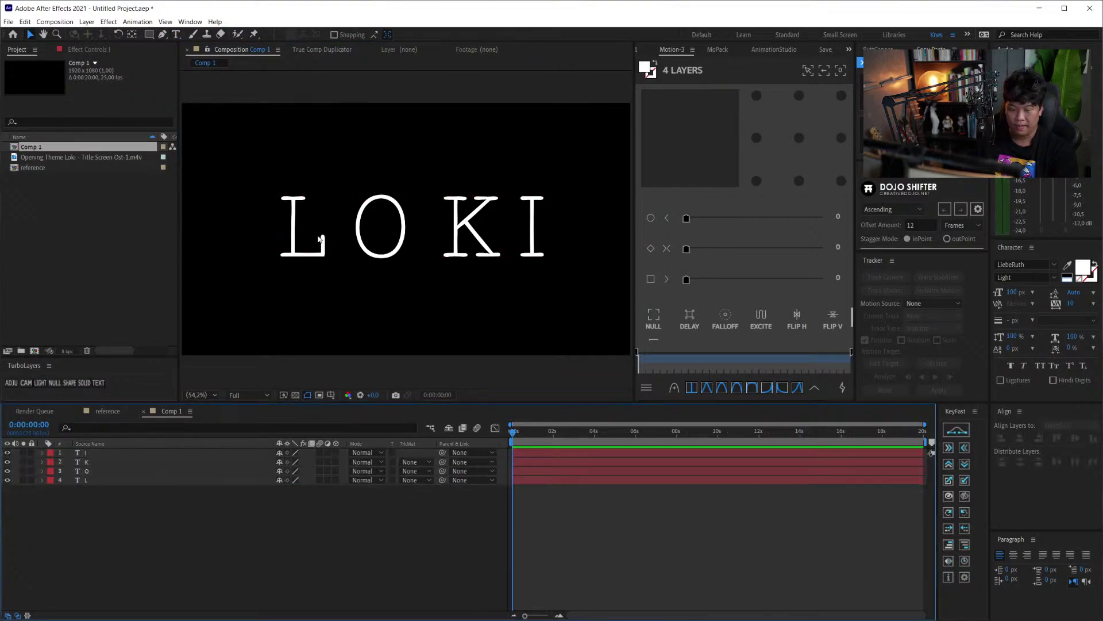
left_click(173, 480)
key("shift+Left")
key("shift+Left")
key("shift+Left")
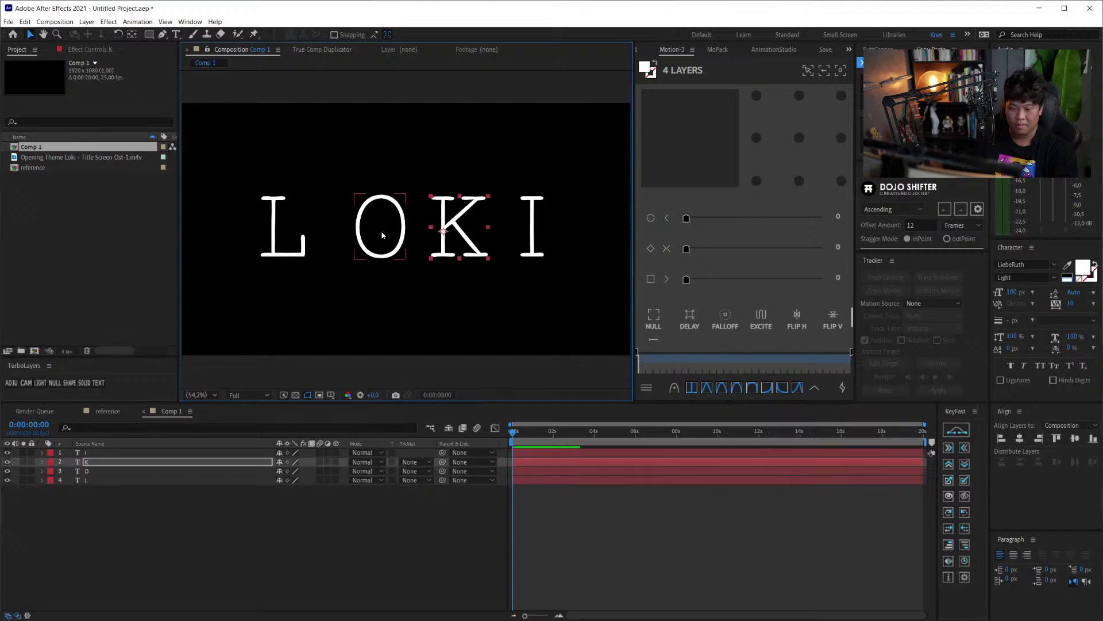
left_click(380, 230)
key("shift+Left")
key("shift+Left")
key("shift+Left")
left_click(463, 232)
key("shift+Left")
key("shift+Left")
key("shift+Left")
left_click(528, 230)
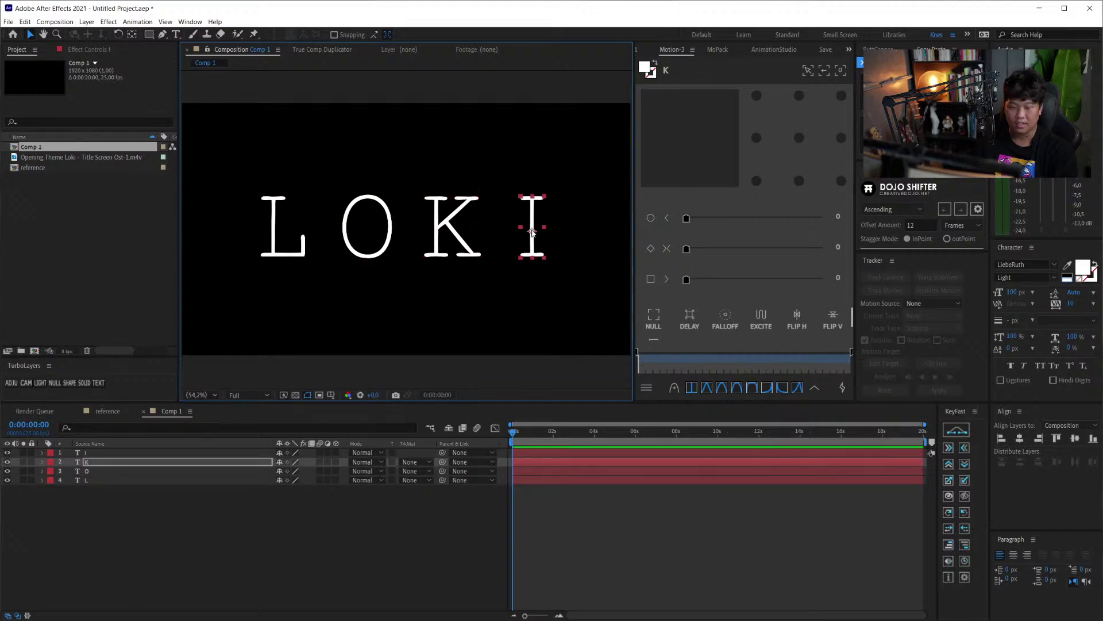
key("shift+Left")
key("shift+Left")
- Fine-tune the O, K and I positions, then open Save As for the project
left_click(363, 227)
key("shift+Left")
key("shift+Left")
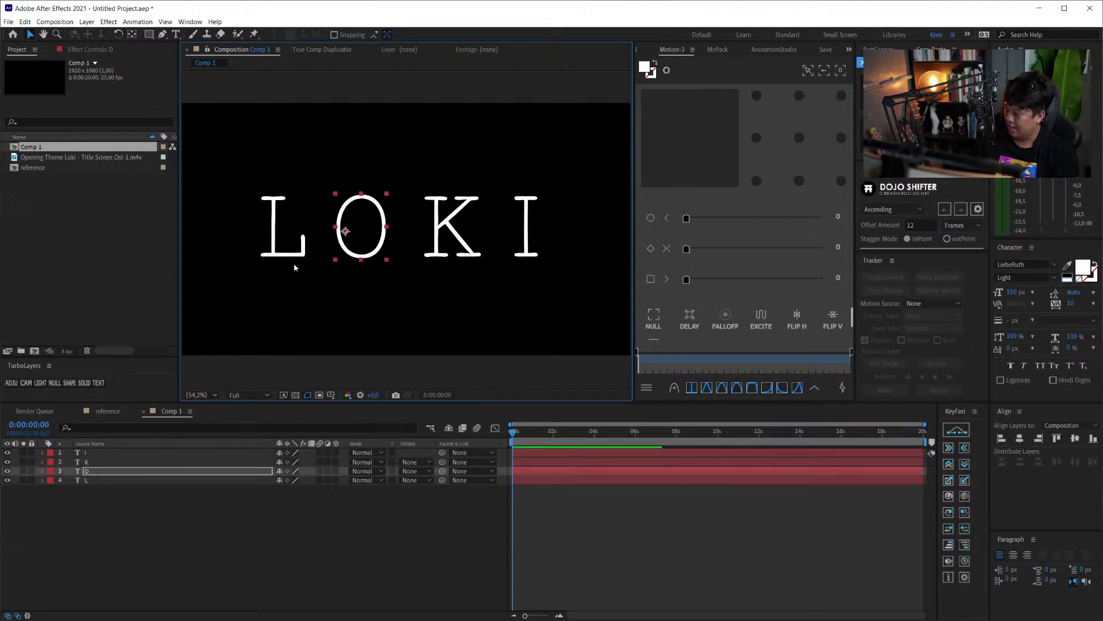
left_click(459, 230)
key("shift+Left")
key("shift+Left")
left_click(520, 229)
key("shift+Left")
key("shift+Left")
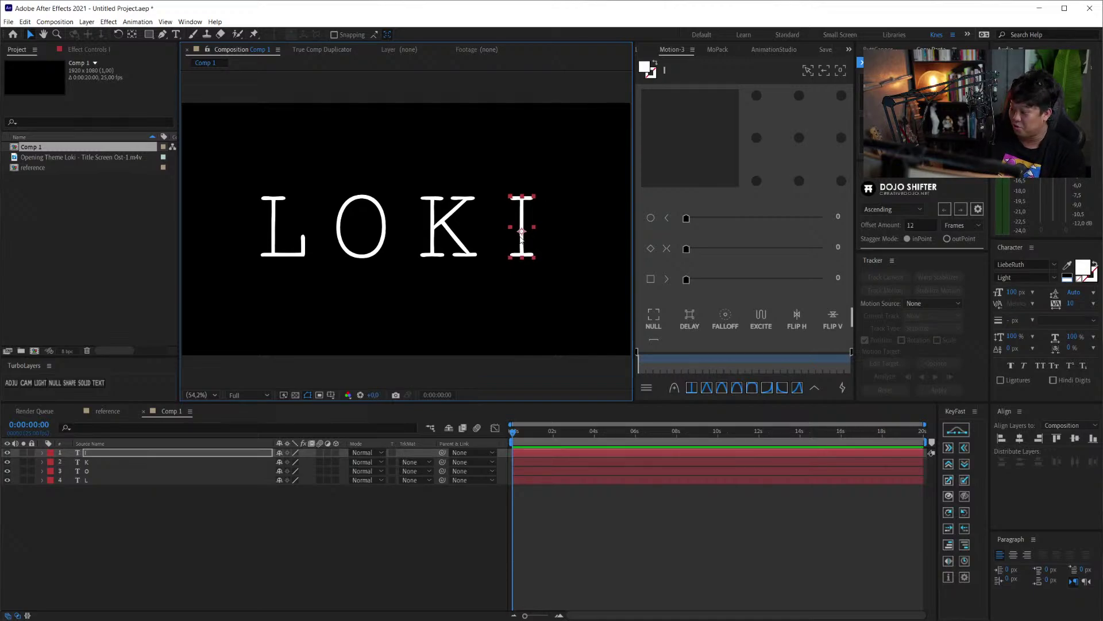
left_click(342, 508)
key("ctrl+s")
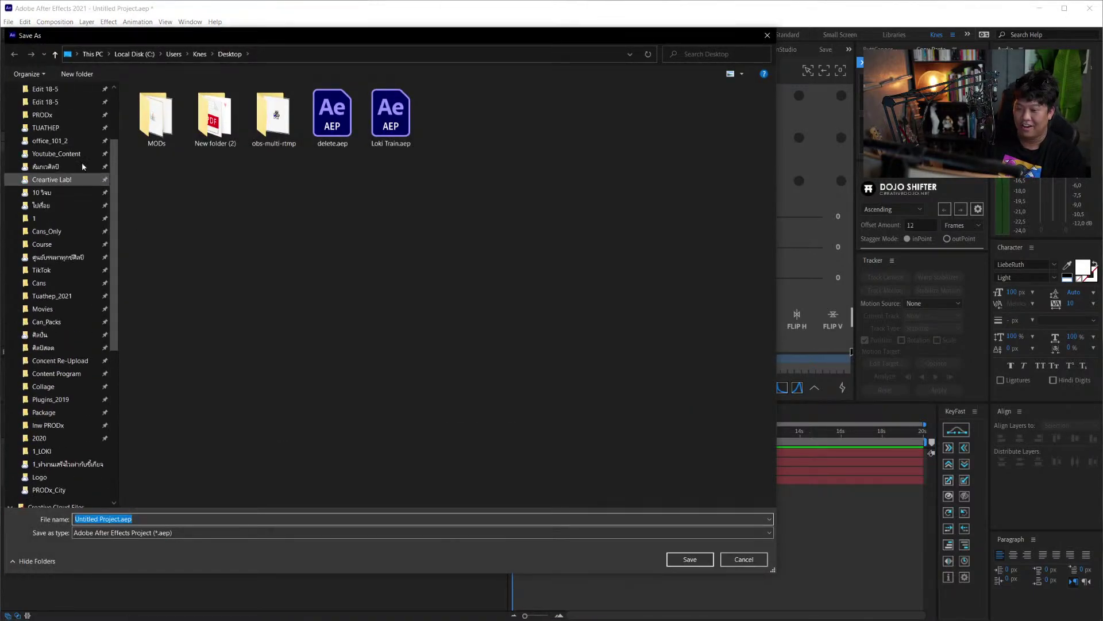
- Save the project into the Desktop folder under the file name LOKI_LIVE
scroll(82, 162, "up", 7)
left_click(44, 110)
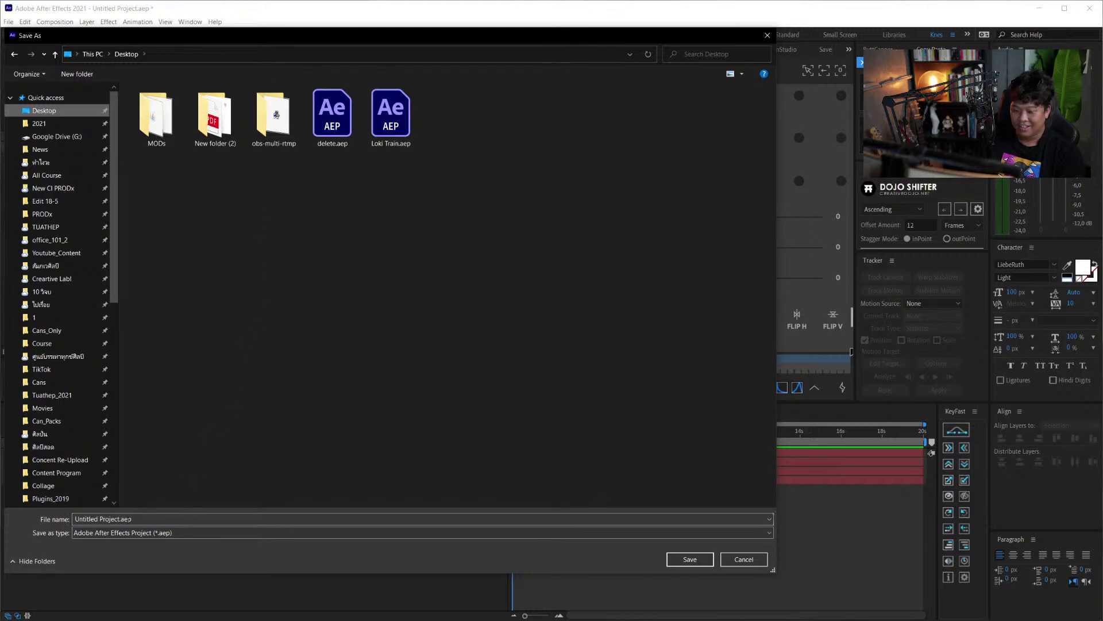
left_click(200, 518)
type("LIK")
key("BackSpace")
key("BackSpace")
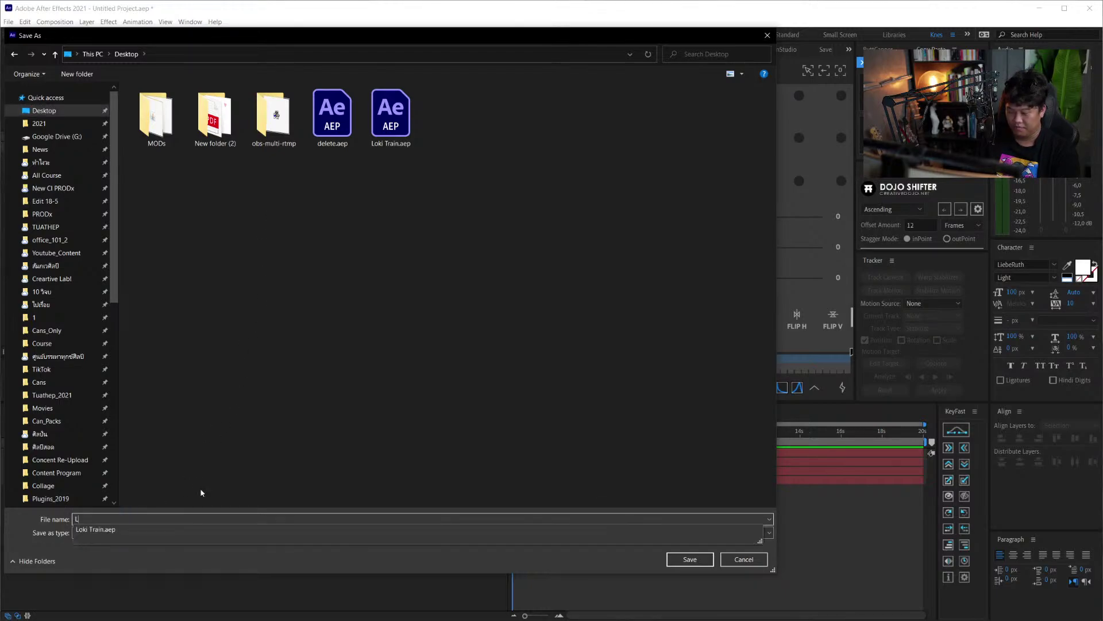
type("_LIVE")
key("Return")
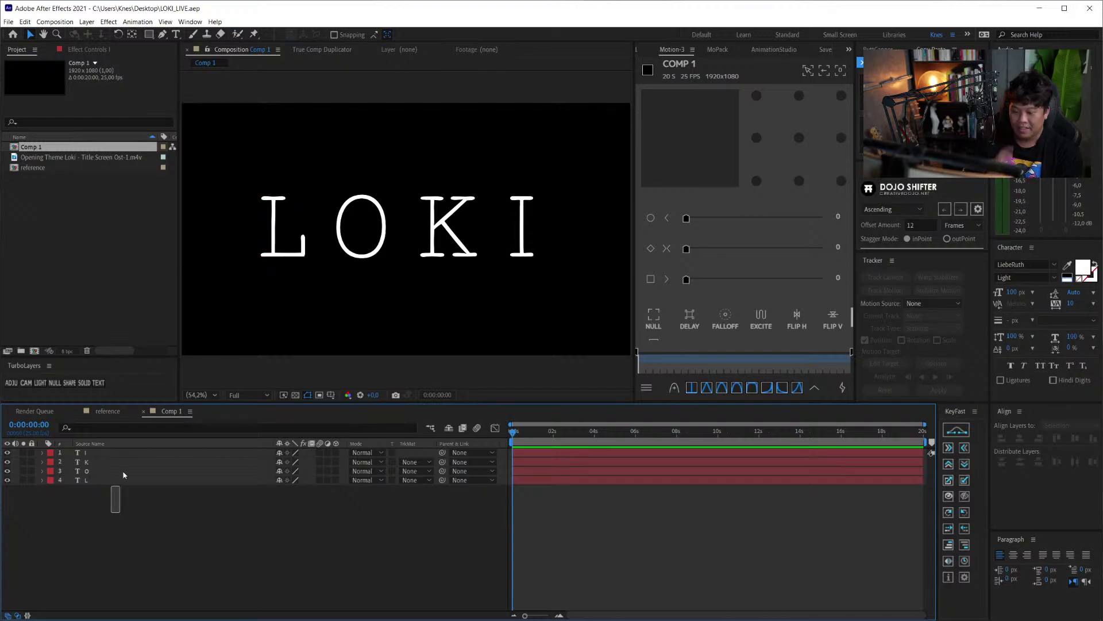
- Create a solid named Noise and apply Fractal Noise with Contrast 300
key("ctrl+y")
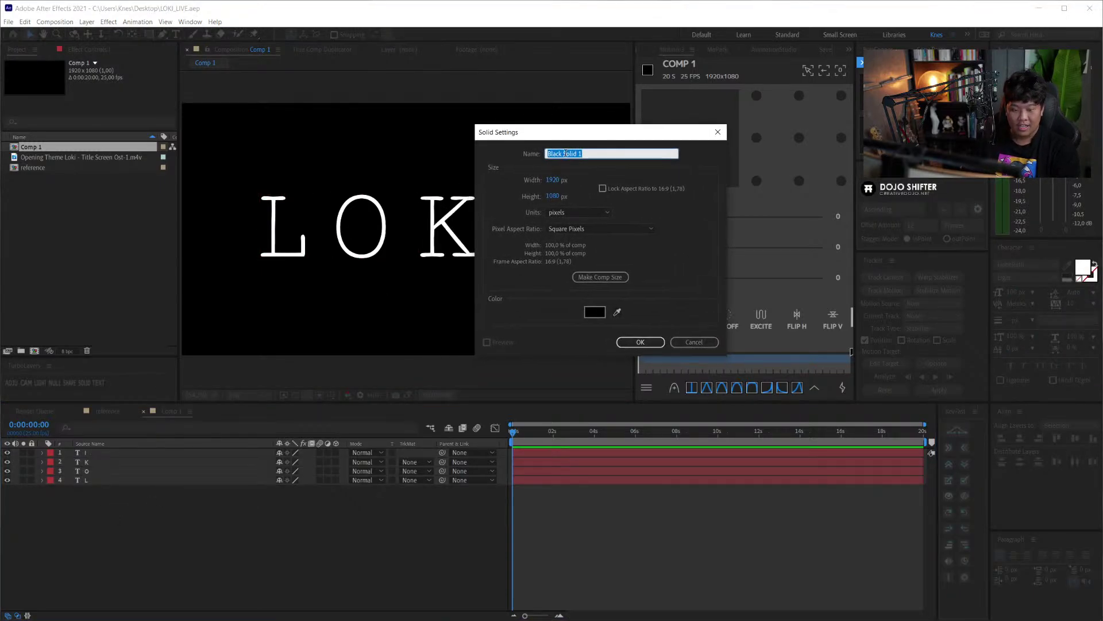
type("Noise")
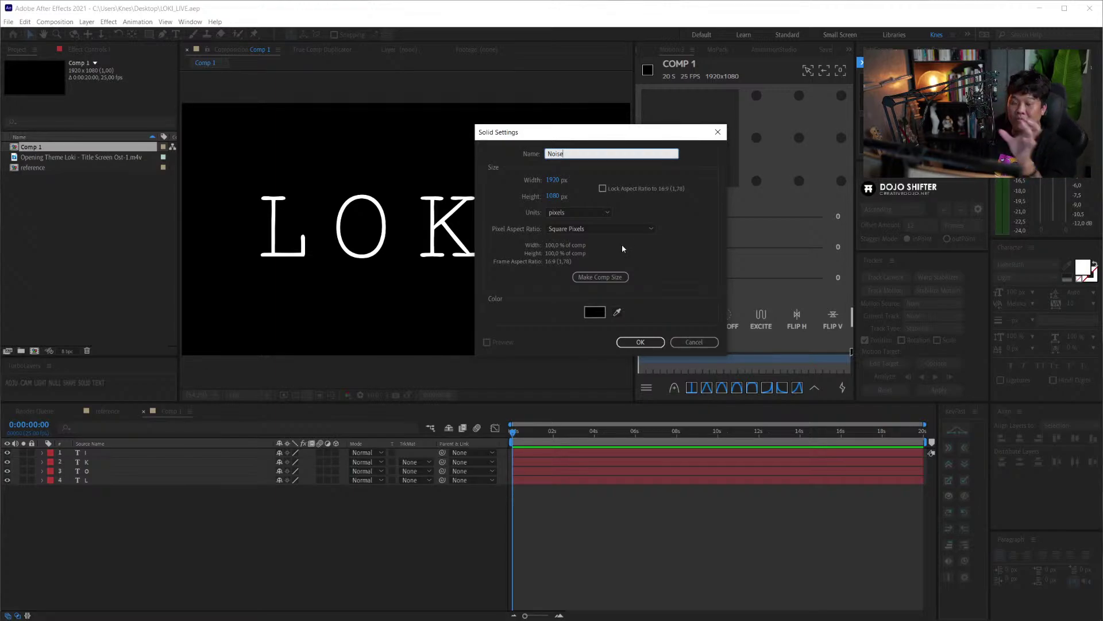
key("Return")
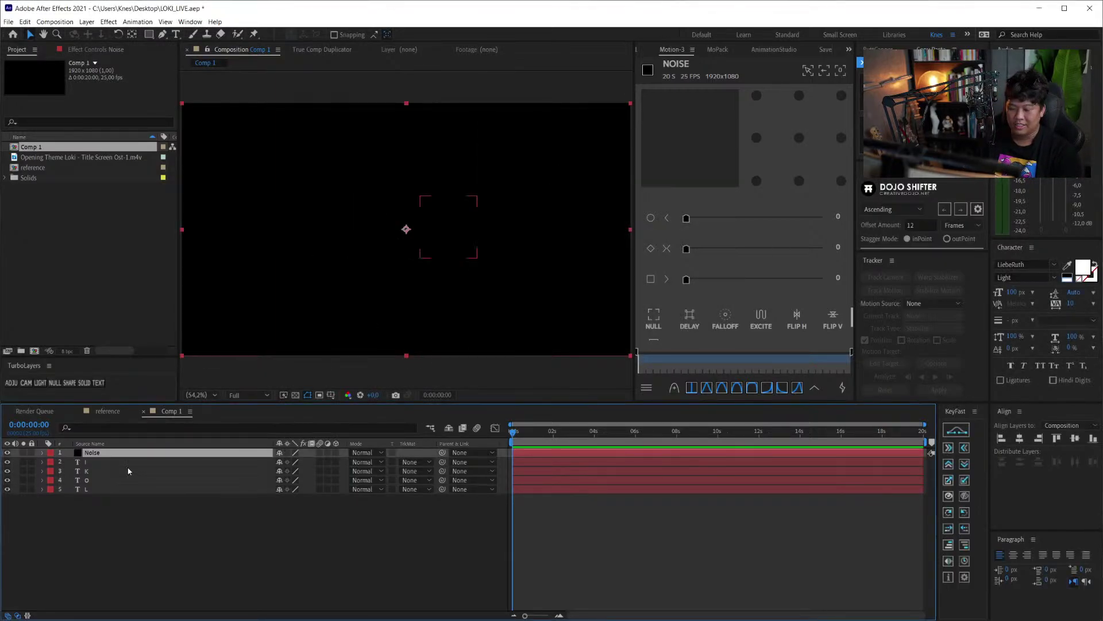
key("ctrl+space")
type("frac")
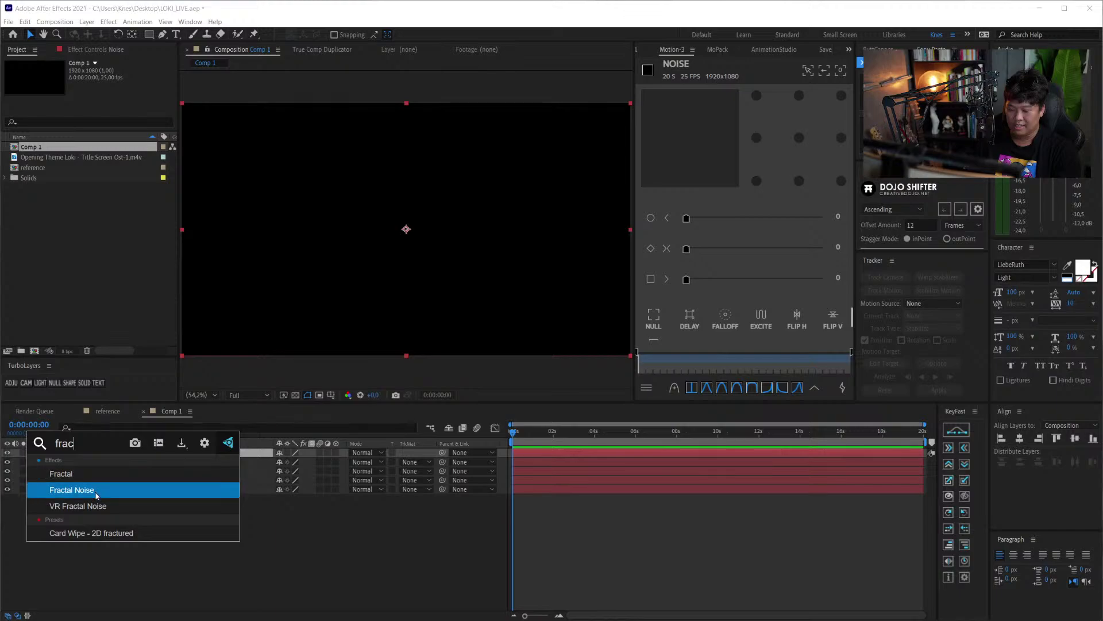
left_click(96, 491)
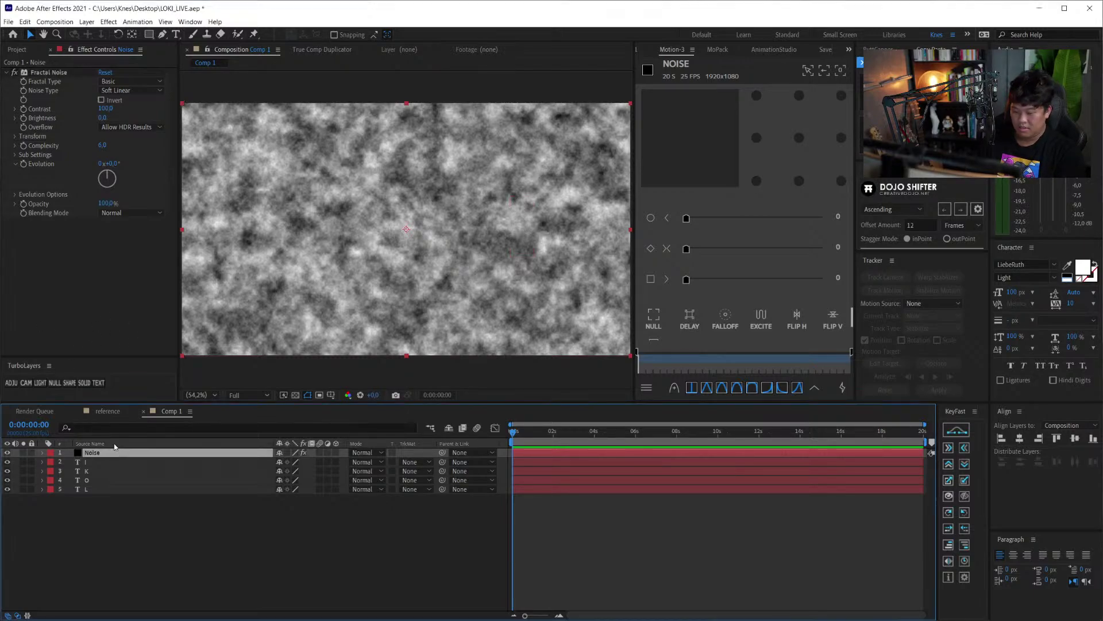
left_click(114, 245)
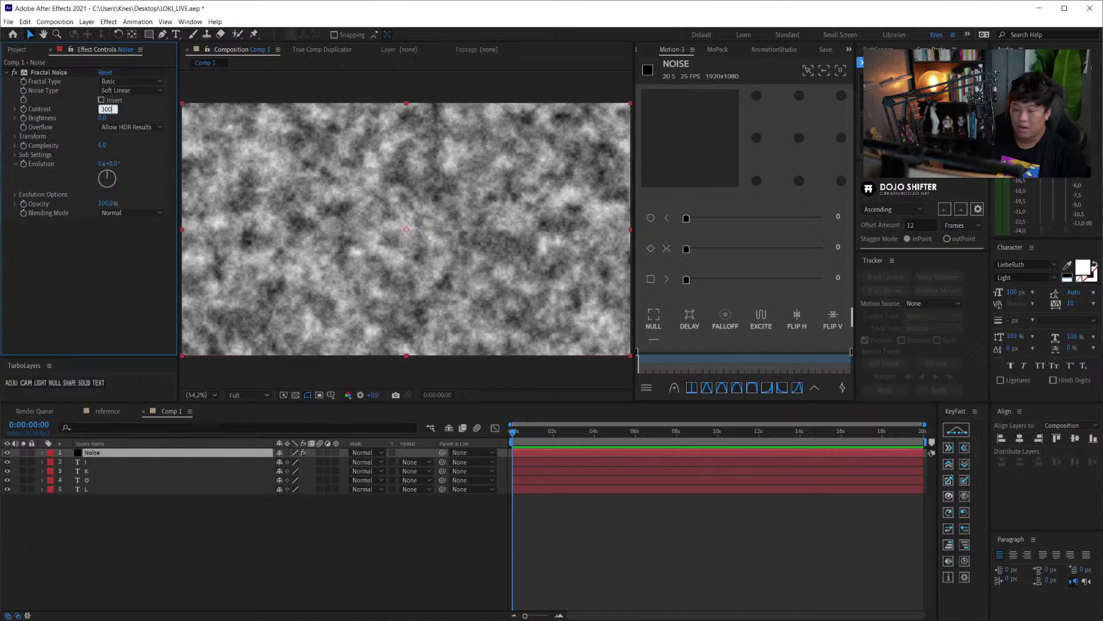
key("Return")
- Add a Mosaic effect to the Noise layer with 8 horizontal blocks
key("ctrl+space")
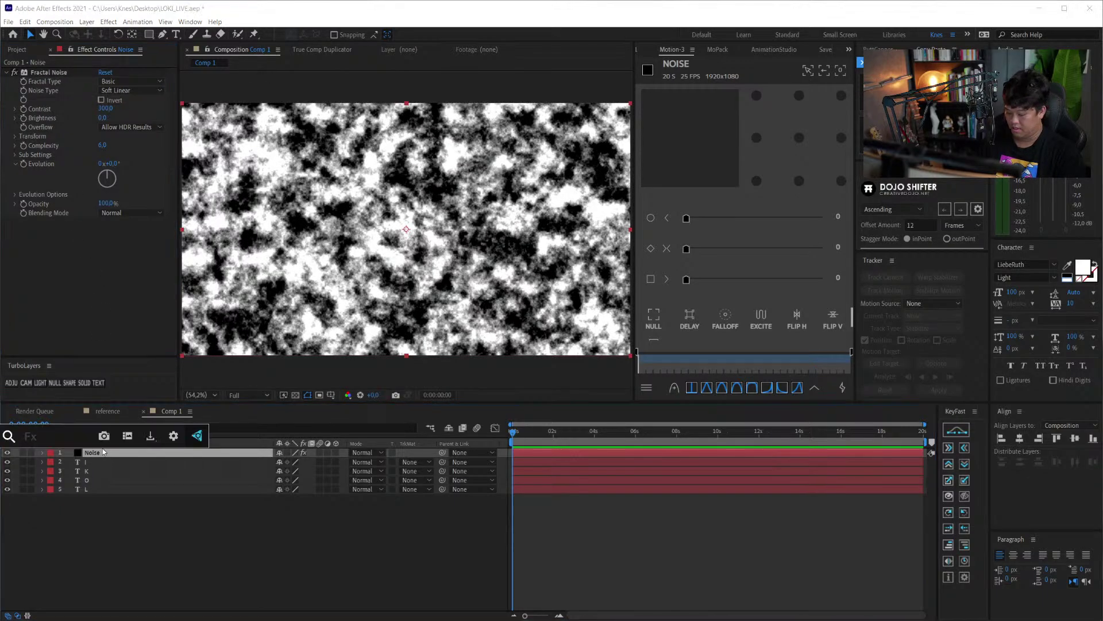
key("BackSpace")
type("mo")
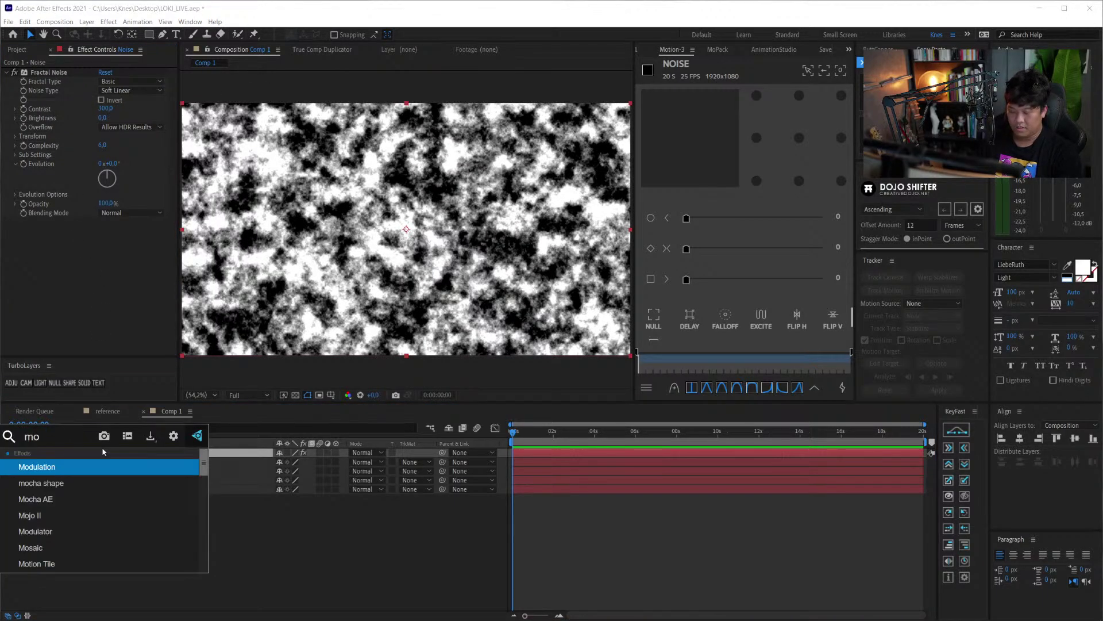
type("s")
key("Return")
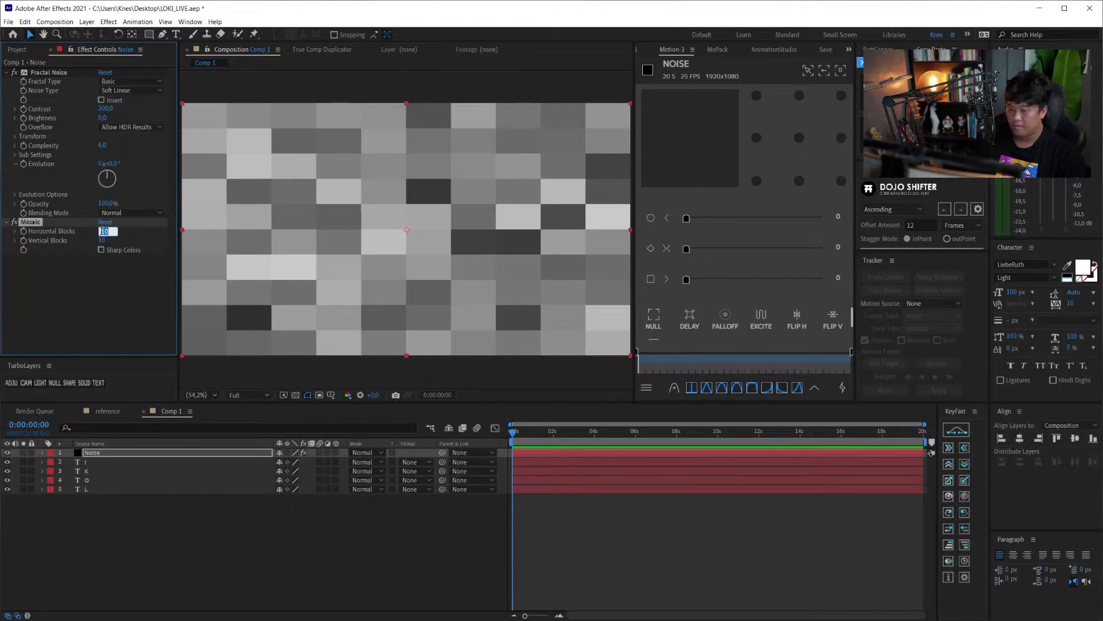
key("Return")
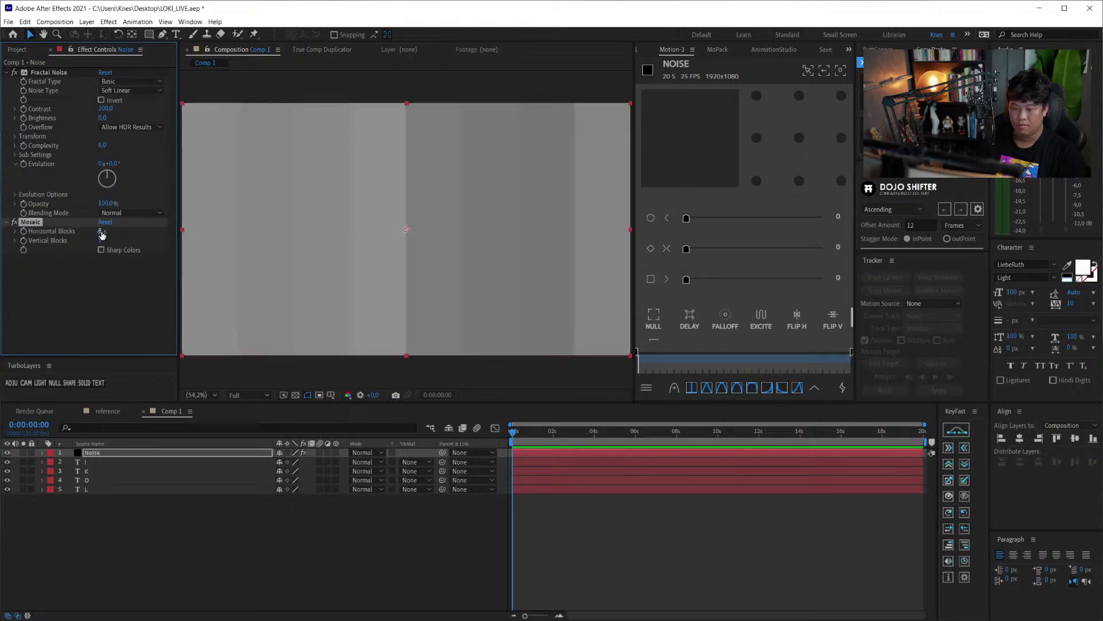
- Make the mosaic stripes sharp and move the Noise layer beneath the letter layers
left_click(110, 257)
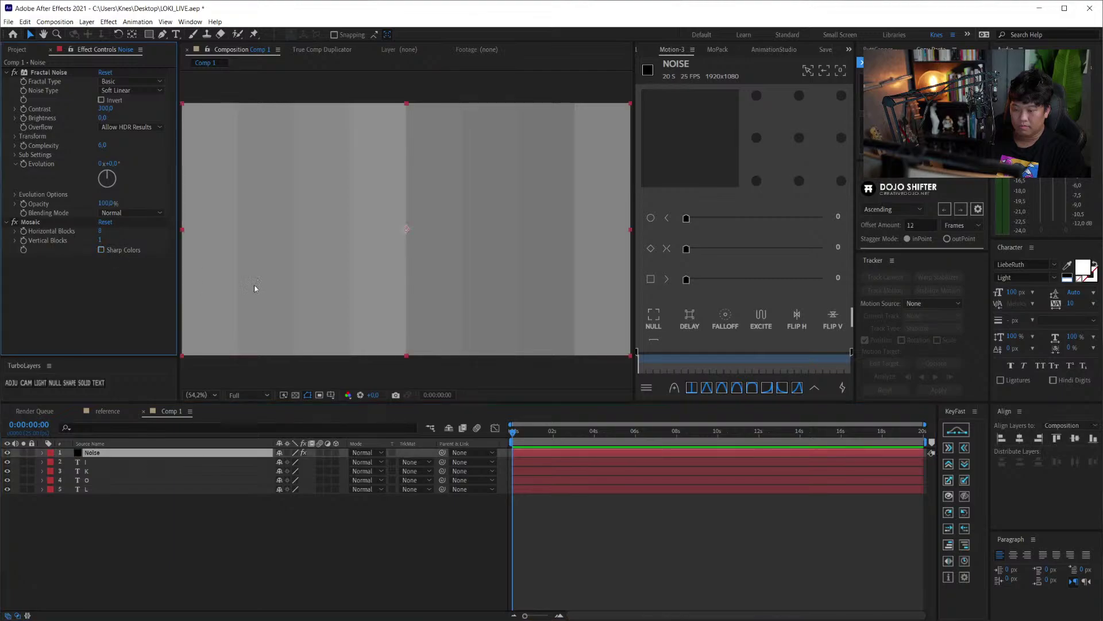
left_click(102, 250)
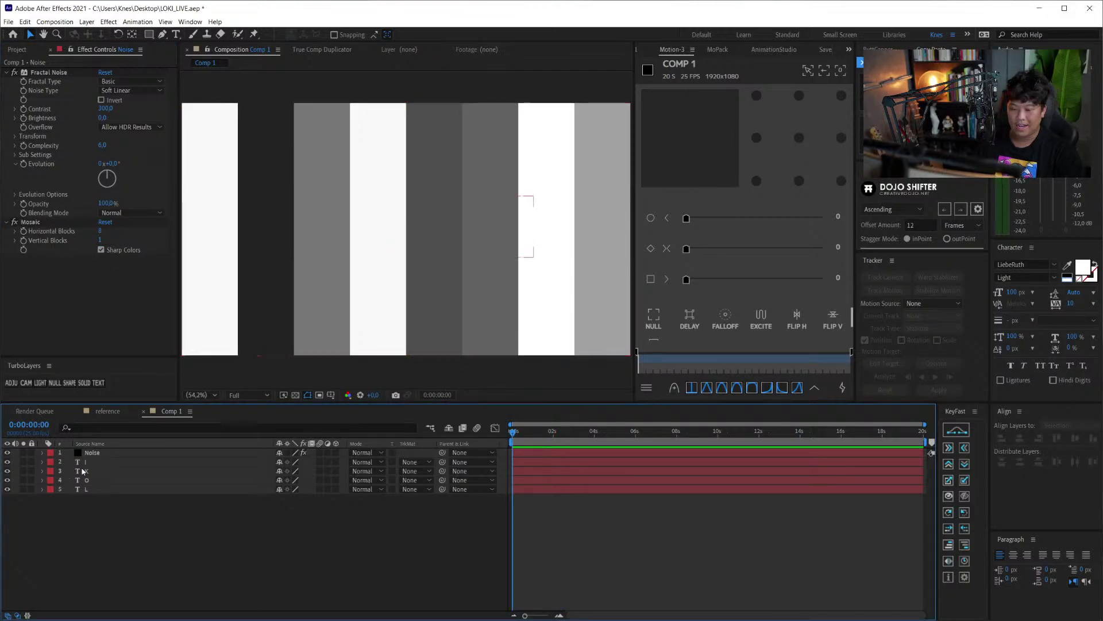
left_click_drag(92, 453, 178, 523)
left_click(179, 523)
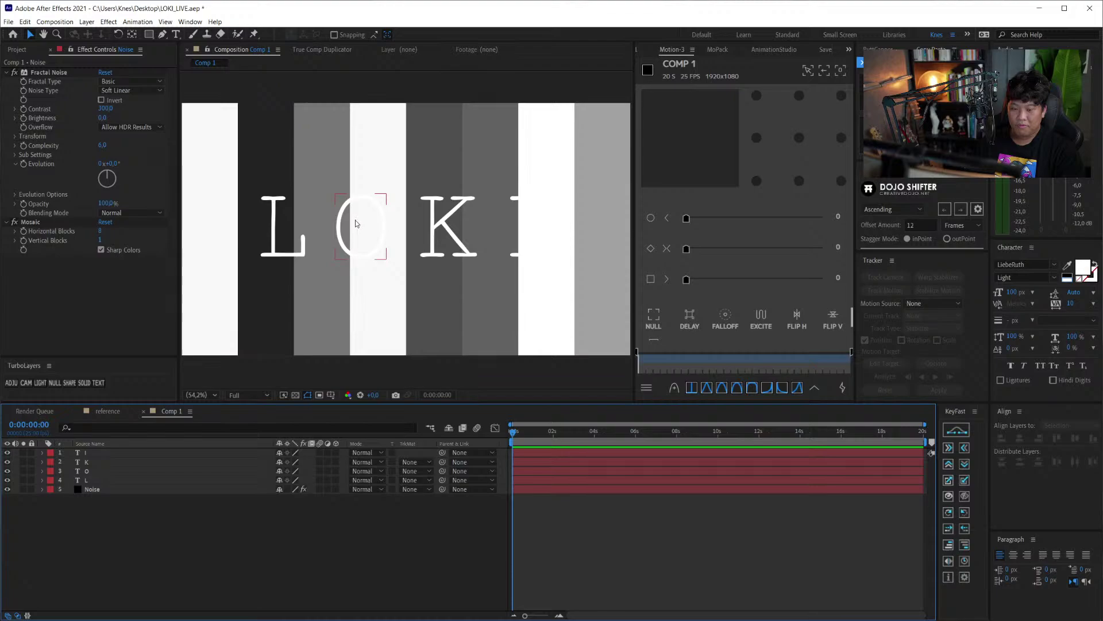
- Scale all four LOKI letters down to 239.1%
left_click(293, 243)
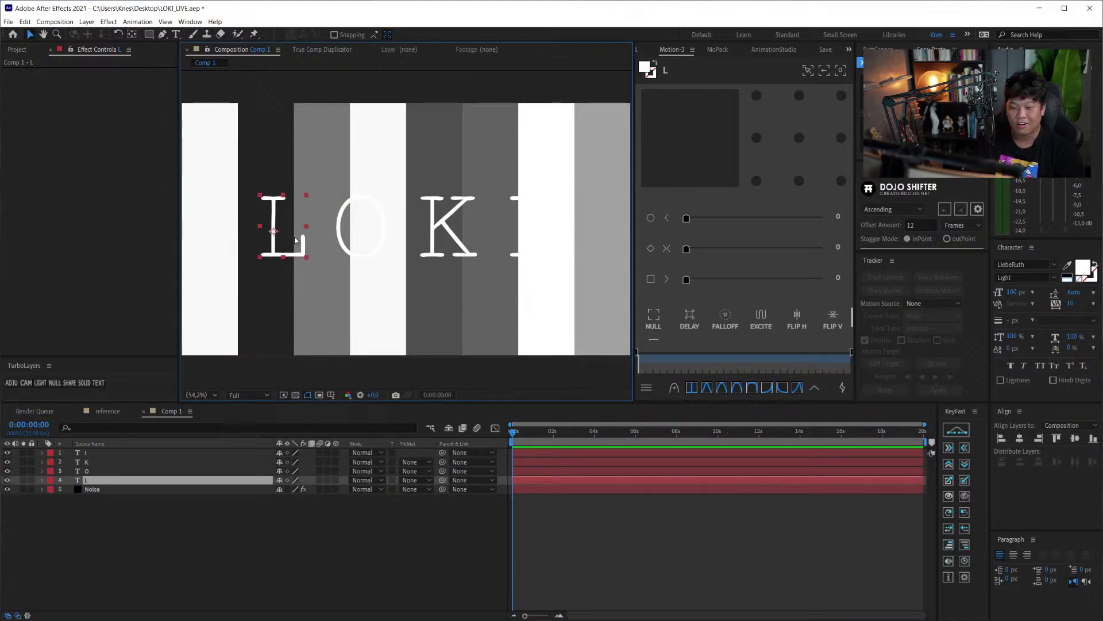
left_click(144, 452, "shift")
key("s")
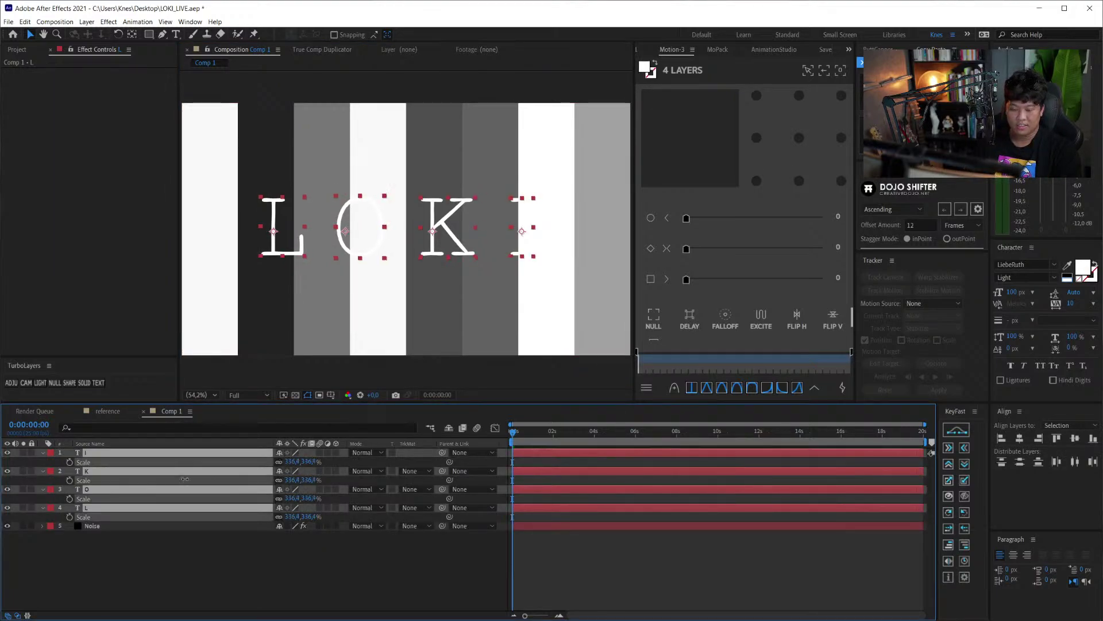
left_click_drag(185, 479, 143, 479)
- Reposition L, O, K and I so each letter sits on its own stripe
left_click(263, 600)
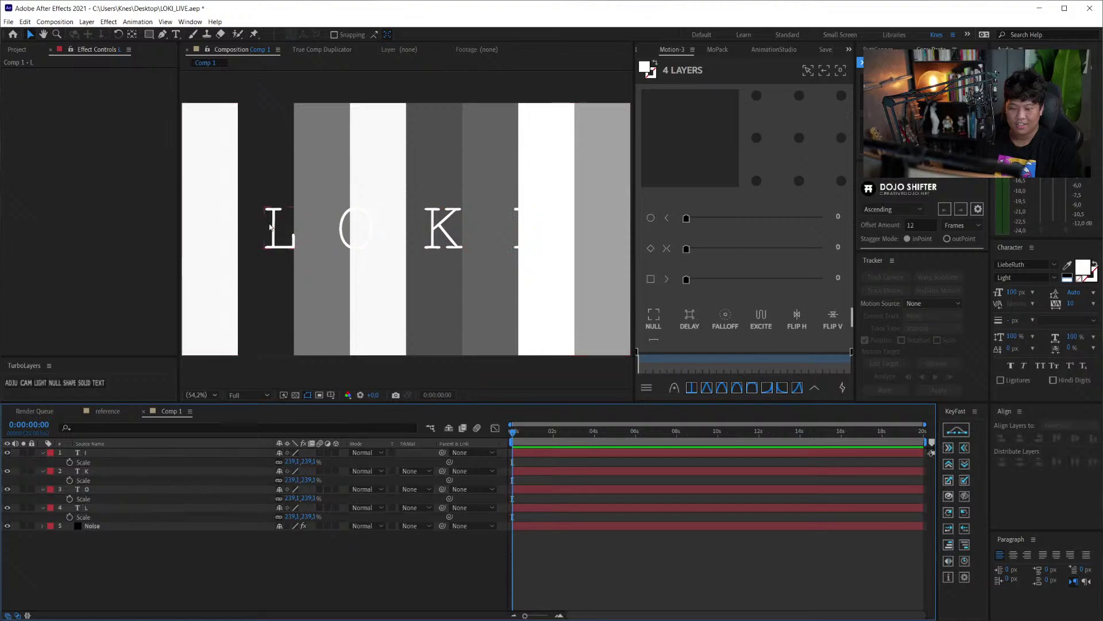
left_click_drag(270, 227, 258, 227)
left_click_drag(371, 236, 338, 235)
left_click_drag(443, 240, 379, 240)
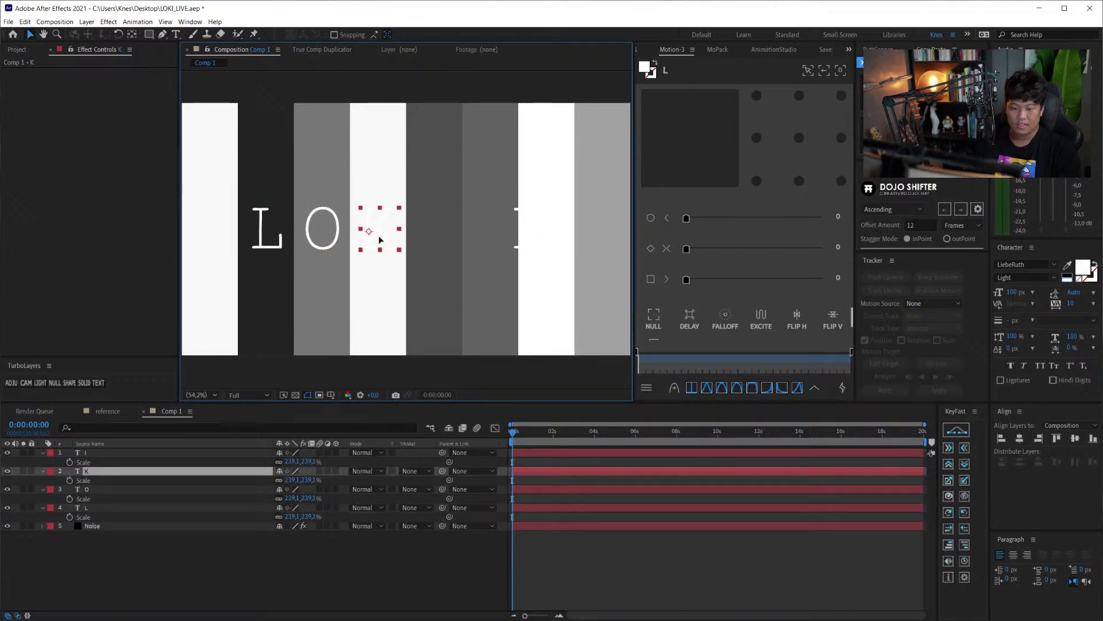
left_click_drag(515, 230, 428, 230)
left_click(380, 230, "shift")
left_click(324, 231, "shift")
left_click(266, 230, "shift")
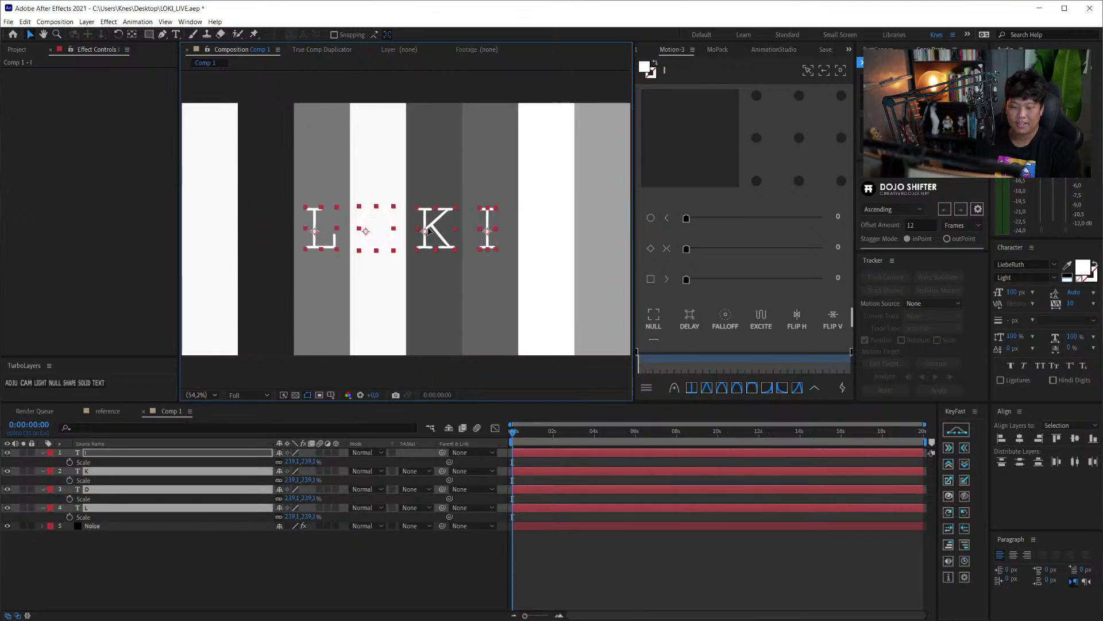
- Hide the letters' Scale properties and select the Noise layer
left_click(368, 433)
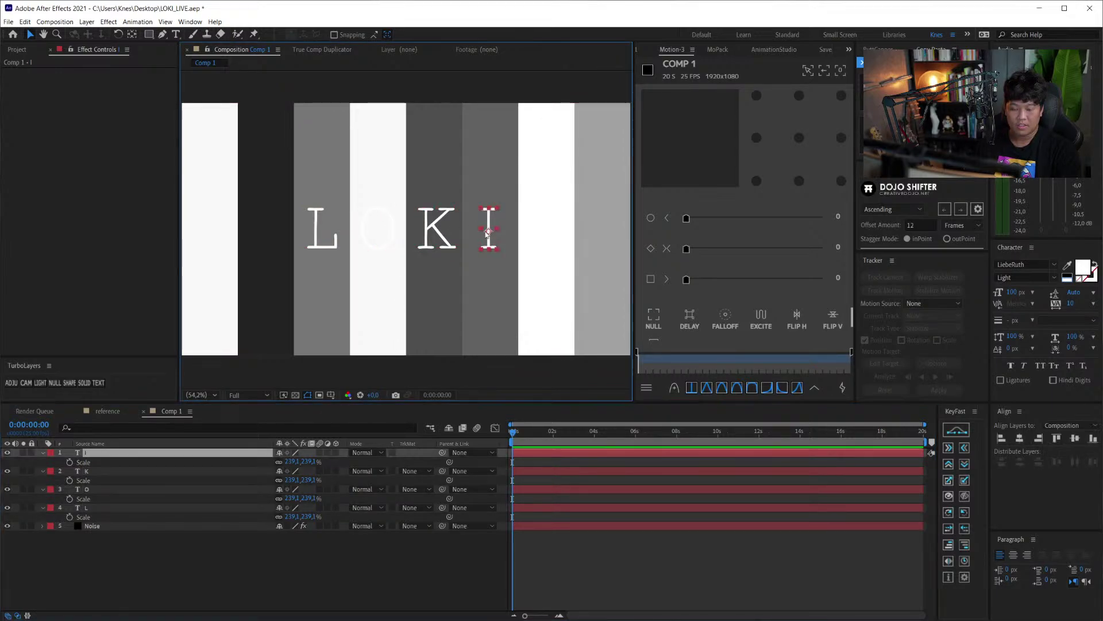
key("ctrl+a")
left_click(48, 511)
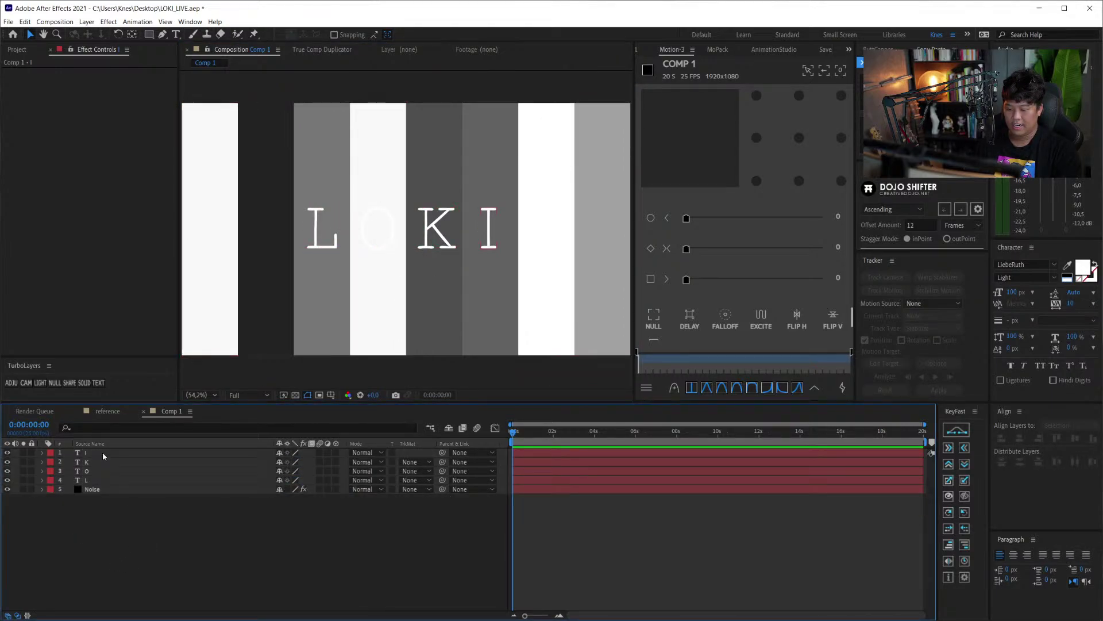
left_click(123, 506)
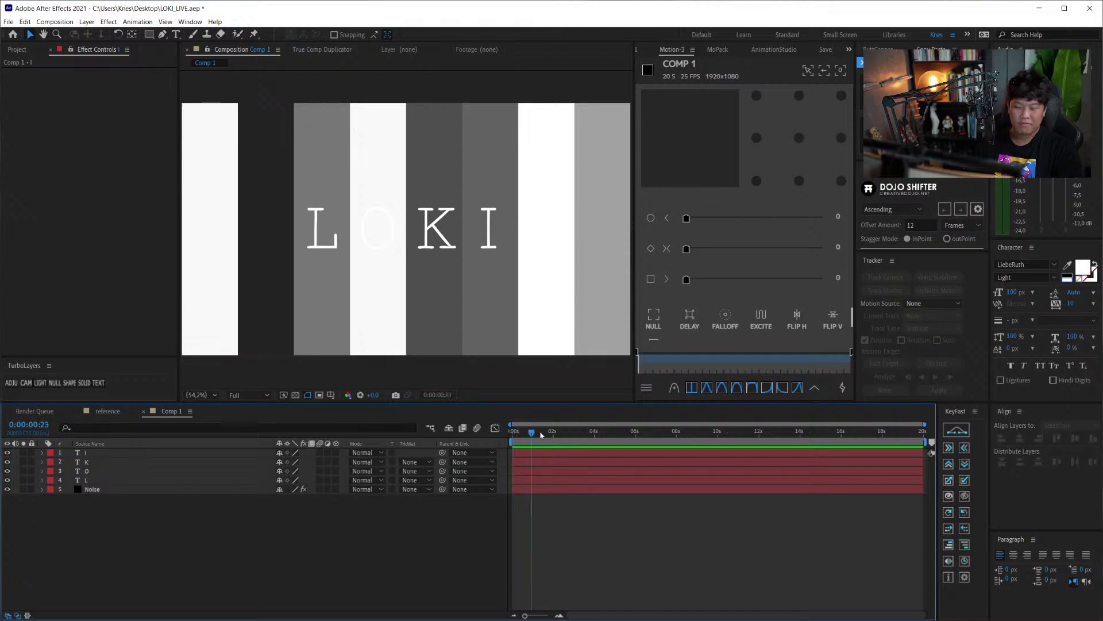
left_click(139, 491)
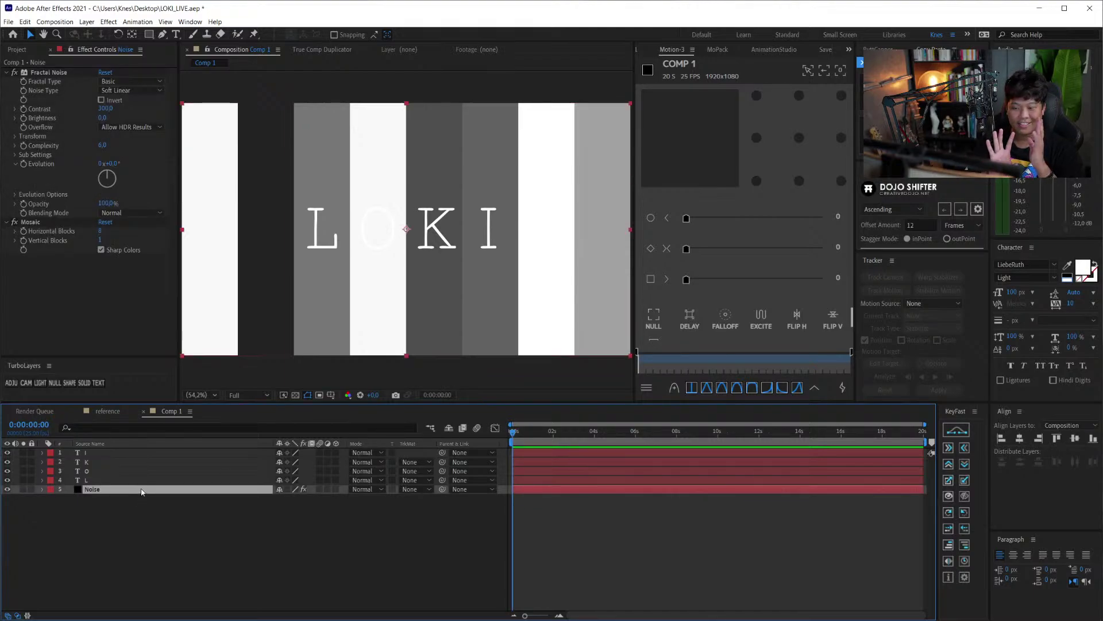
- Add a time*3 expression to Fractal Noise's Random Seed under Evolution Options
left_click(15, 156)
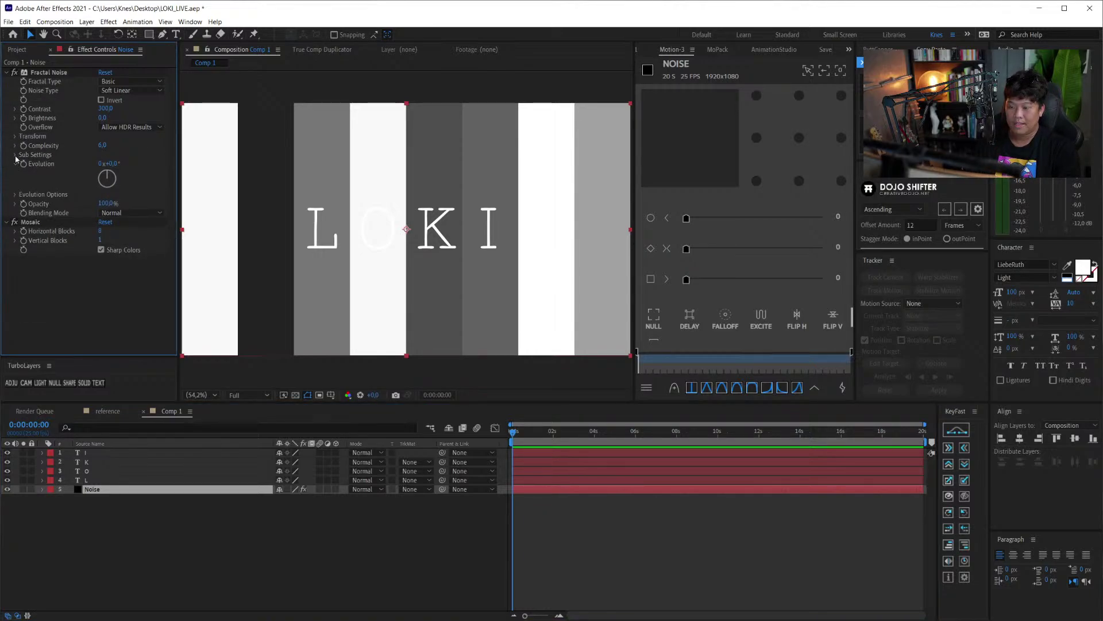
left_click(16, 195)
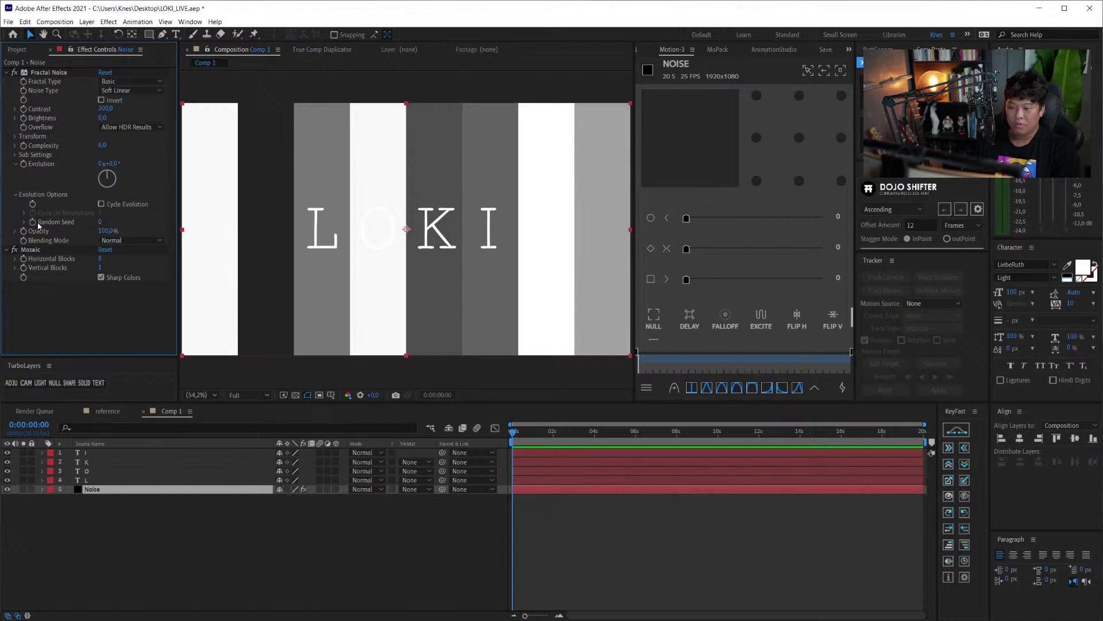
key("alt+shift+equal")
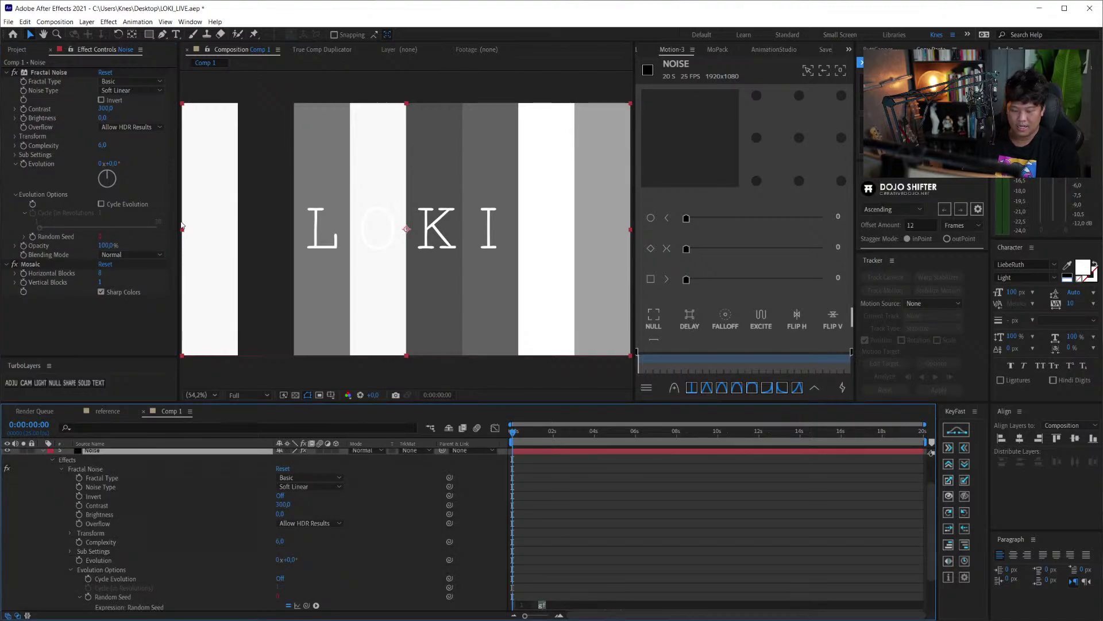
type("ime*")
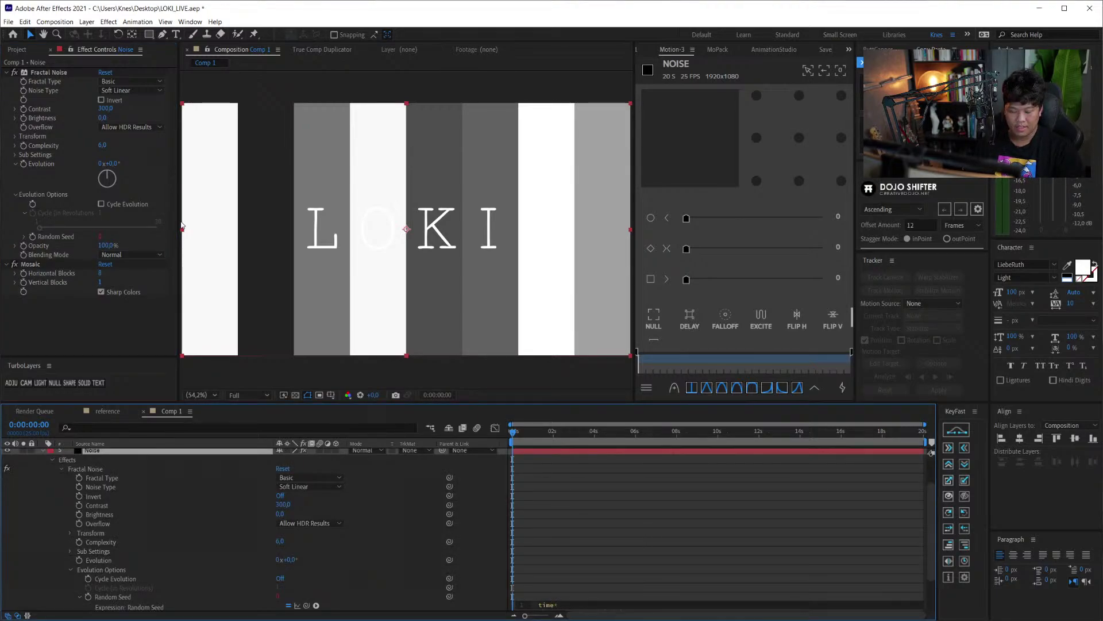
key("BackSpace")
key("BackSpace")
type("me")
key("KP_Enter")
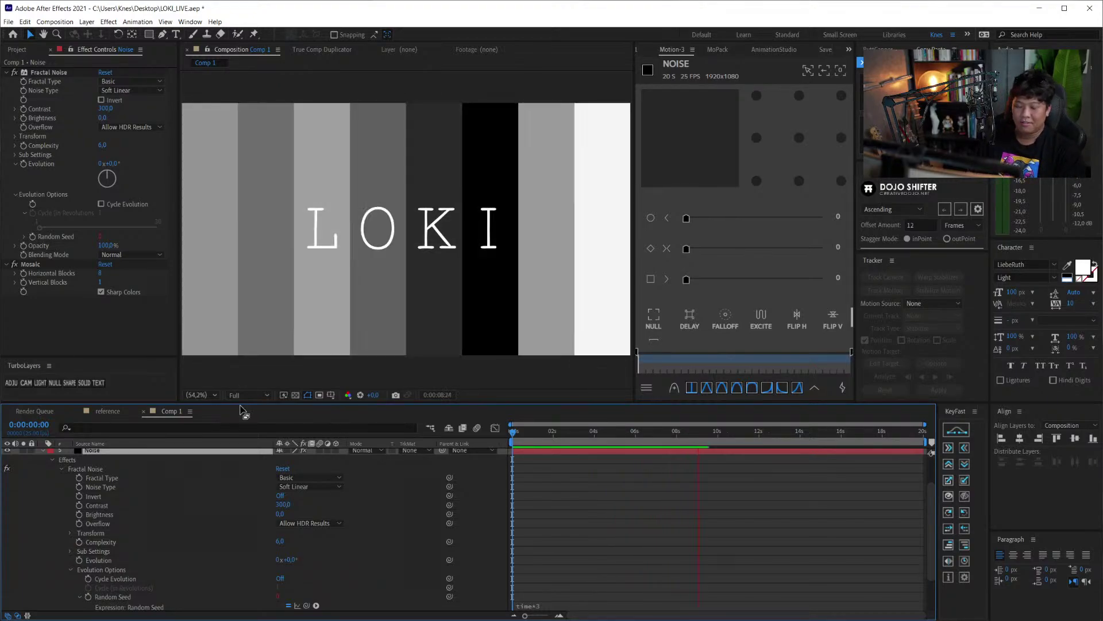
- Preview the reshuffling stripes, then collapse the Noise layer's effect properties
key("space")
scroll(195, 515, "up", 3)
left_click(46, 491)
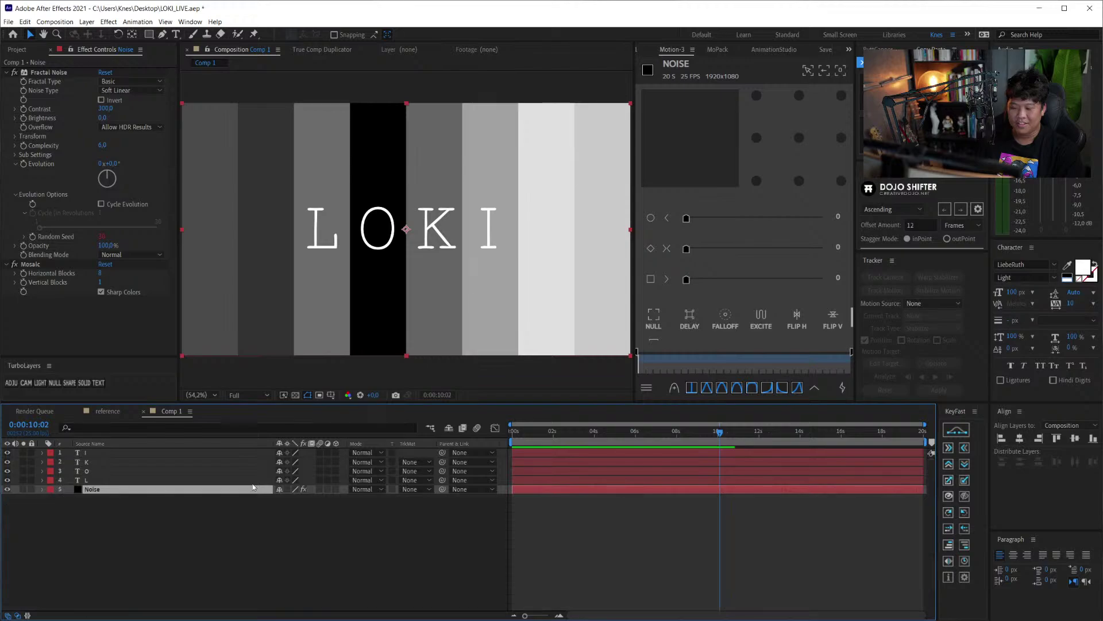
left_click(380, 541)
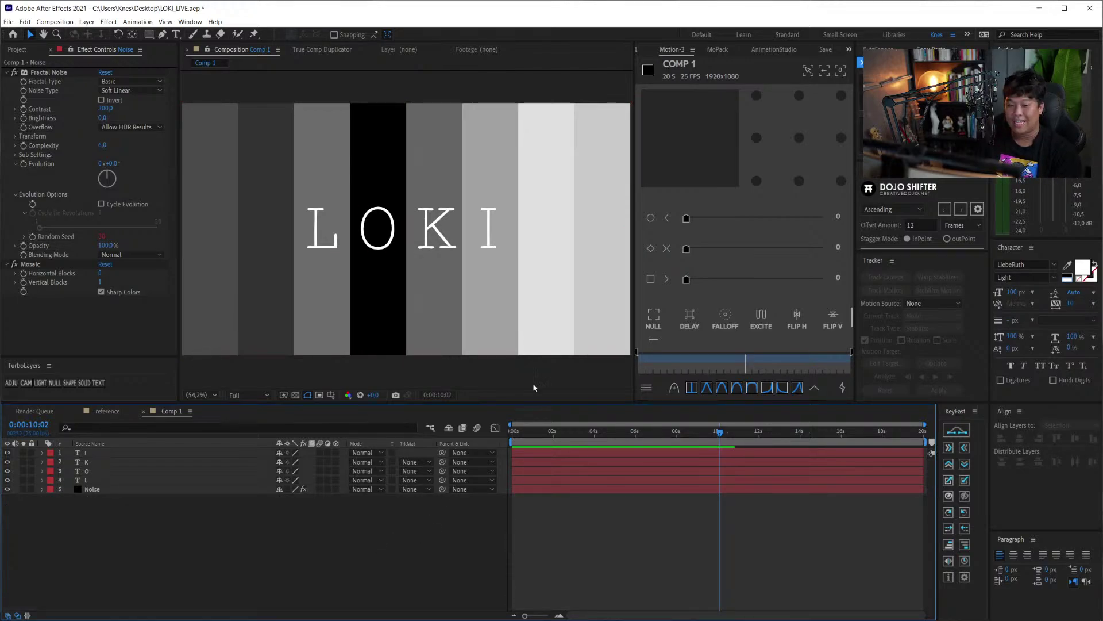
mouse_move(524, 440)
left_mouse_down()
mouse_move(625, 438)
mouse_move(512, 438)
left_mouse_up()
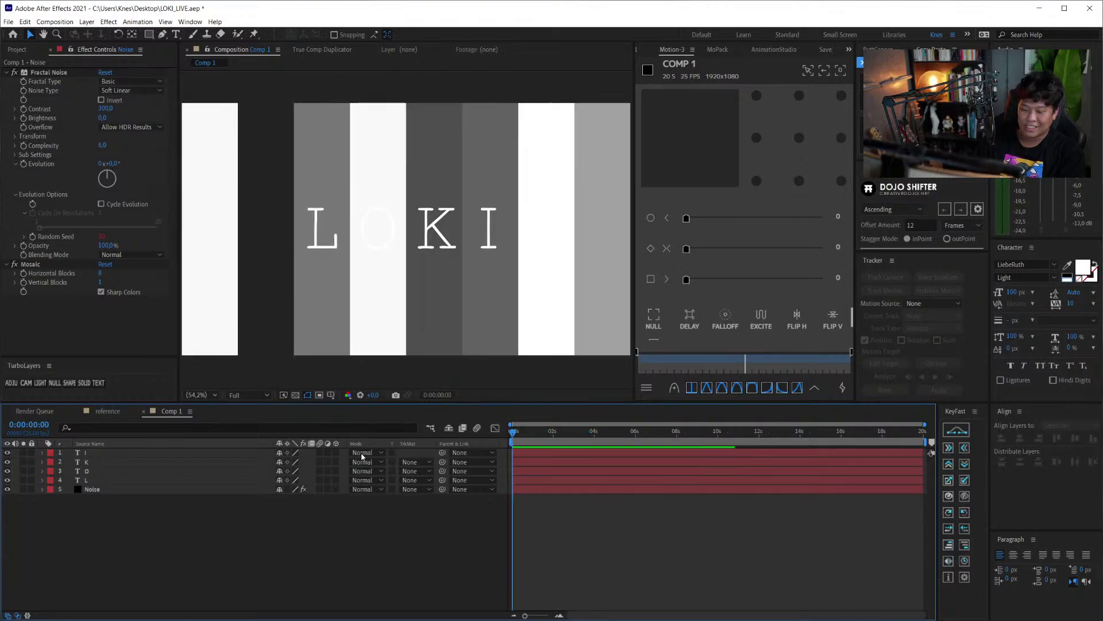
- Select the four letter layers and split them at exactly 2 seconds
key("ctrl+a")
left_click(116, 478)
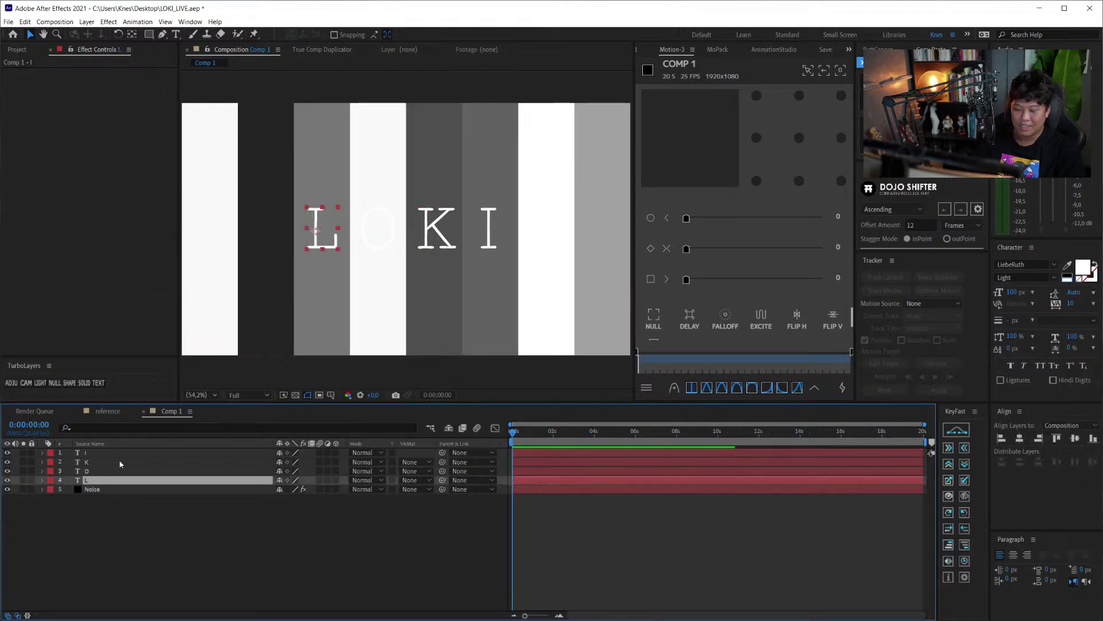
left_click(472, 456)
left_click(103, 482)
left_click(113, 451, "shift")
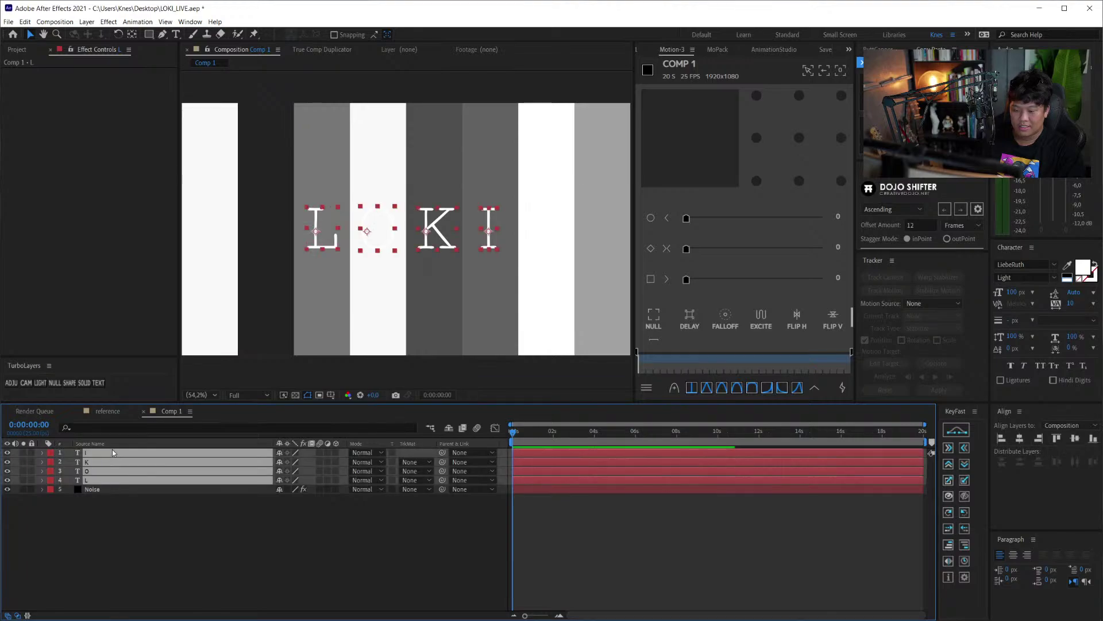
left_click(126, 503)
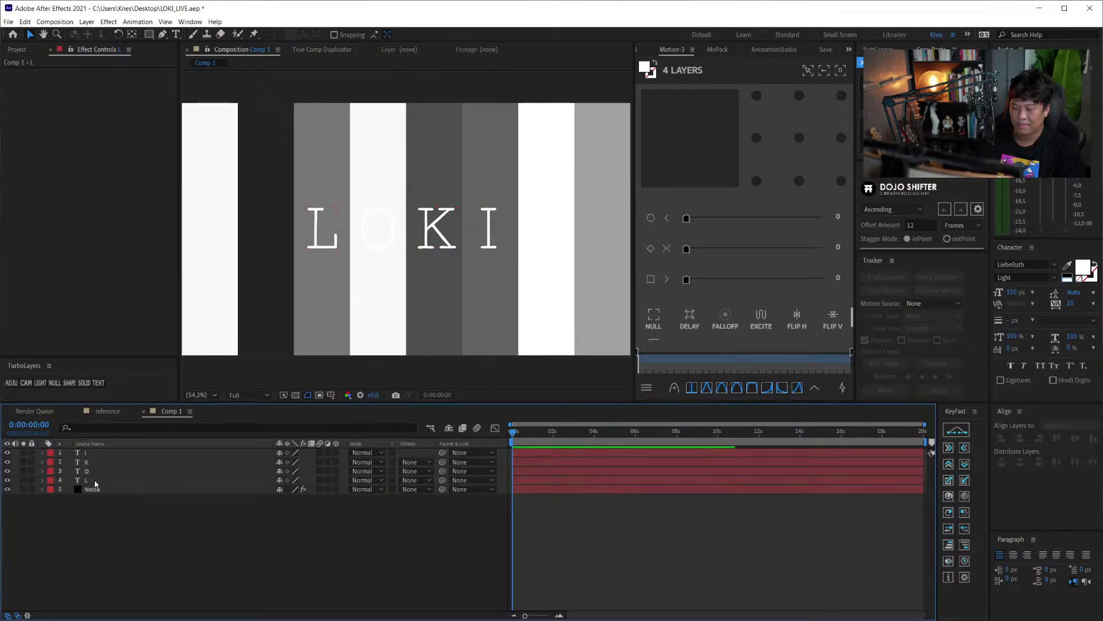
left_click(129, 479)
left_click(133, 452, "shift")
left_click(151, 509)
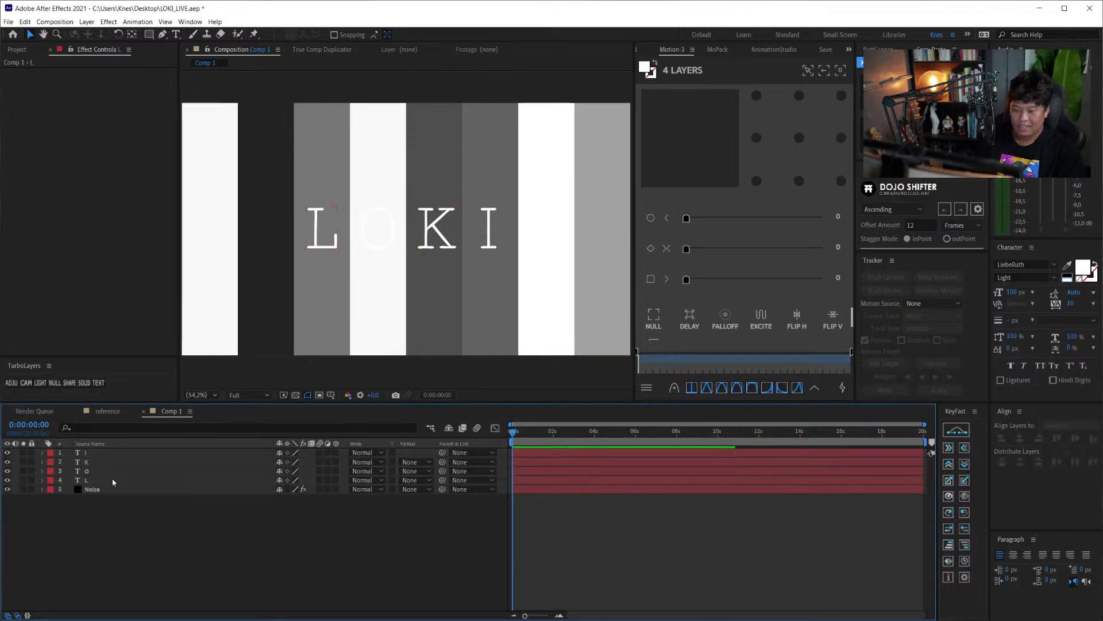
left_click(109, 480)
left_click(112, 453, "shift")
left_click(220, 509)
left_click(173, 480)
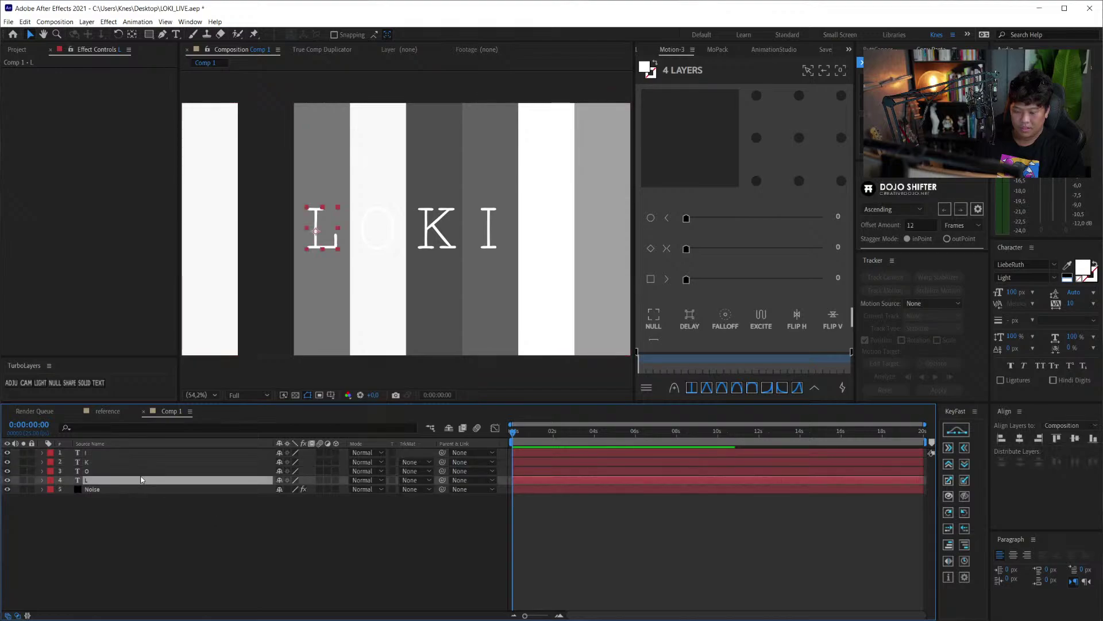
left_click(152, 455, "shift")
left_click(552, 440)
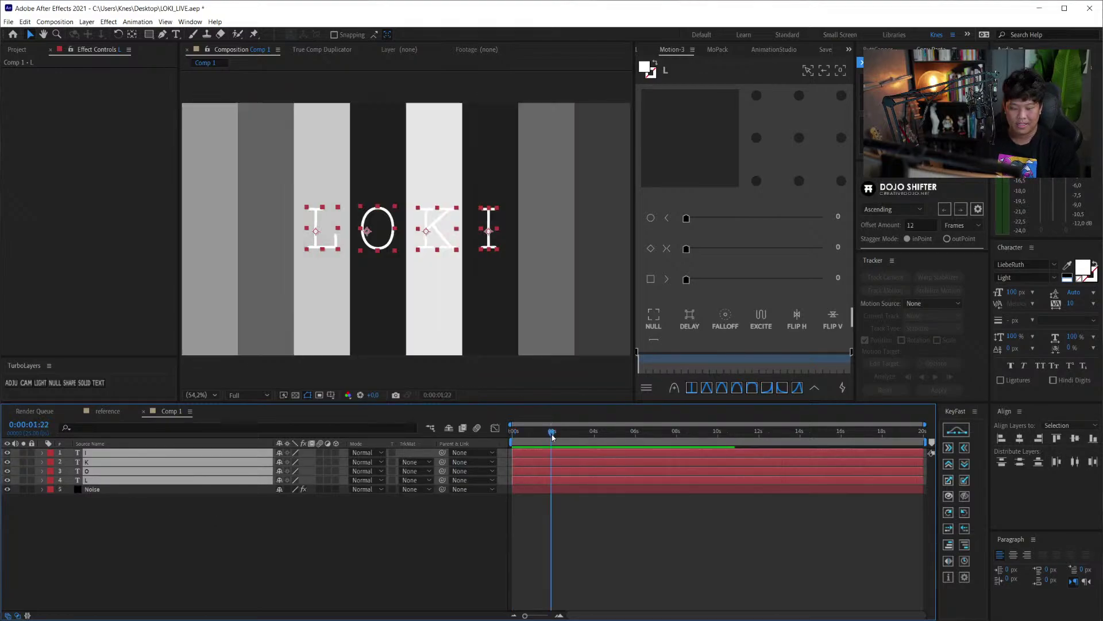
scroll(543, 482, "up", 5)
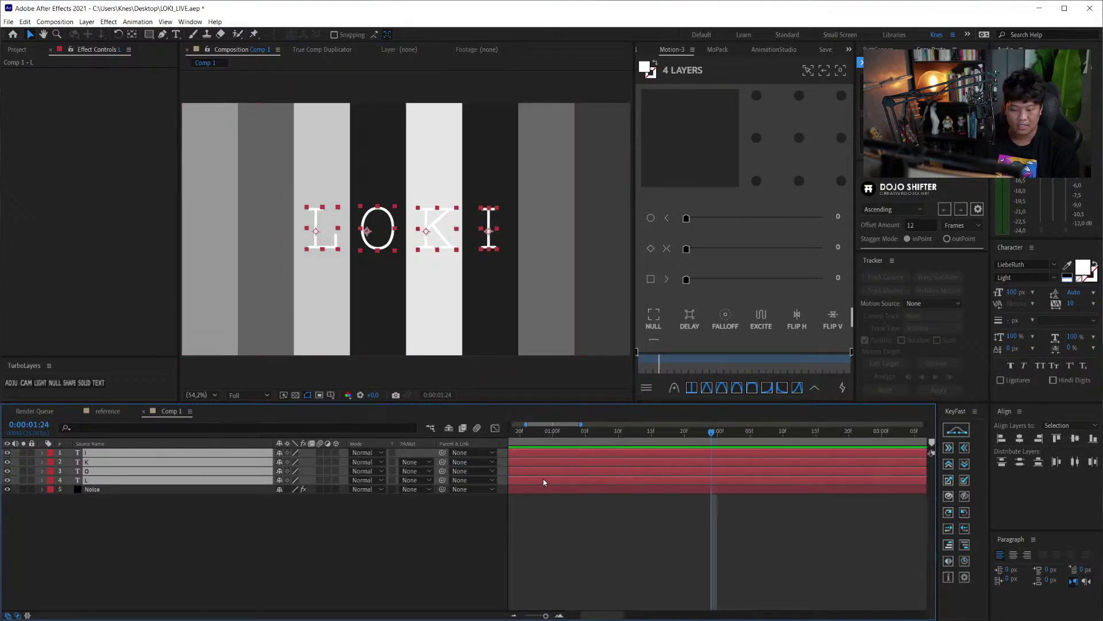
left_click_drag(730, 433, 718, 432)
scroll(599, 483, "down", 5)
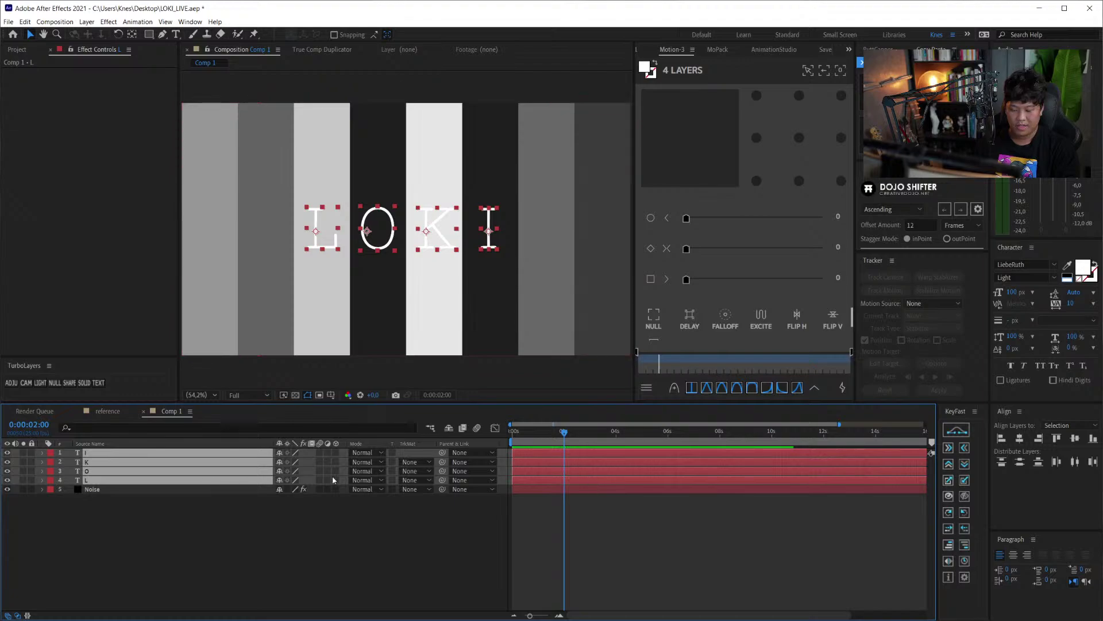
key("ctrl+shift+d")
left_click_drag(536, 437, 567, 441)
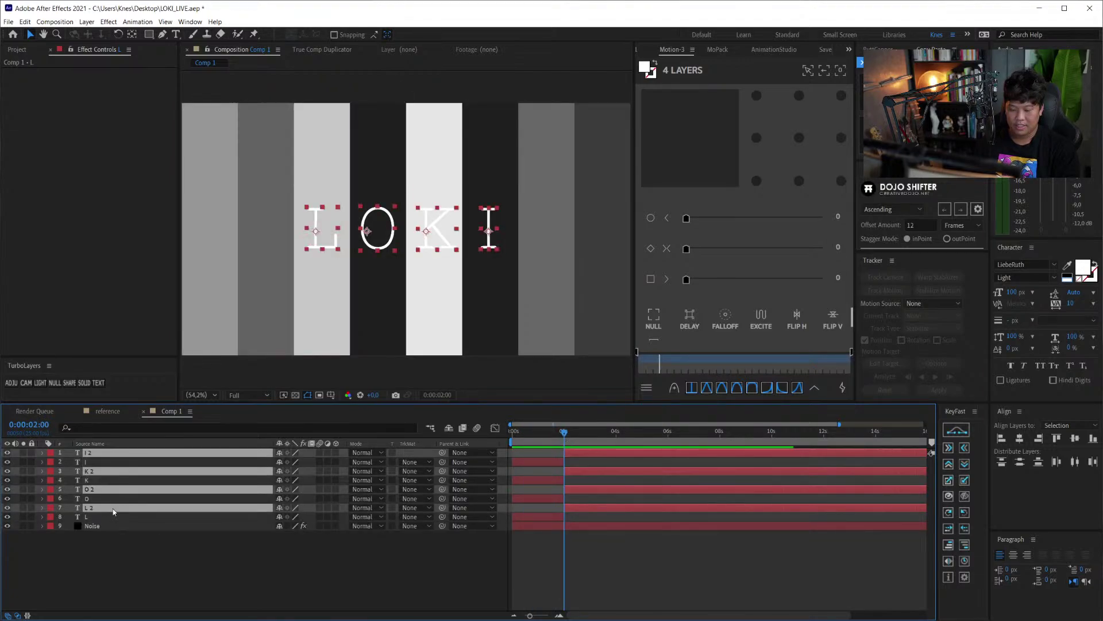
- Move the I 2, K 2, O 2, L 2 copies to the top and trim them to end at 4 seconds
left_click_drag(113, 511, 114, 450)
left_click(563, 438)
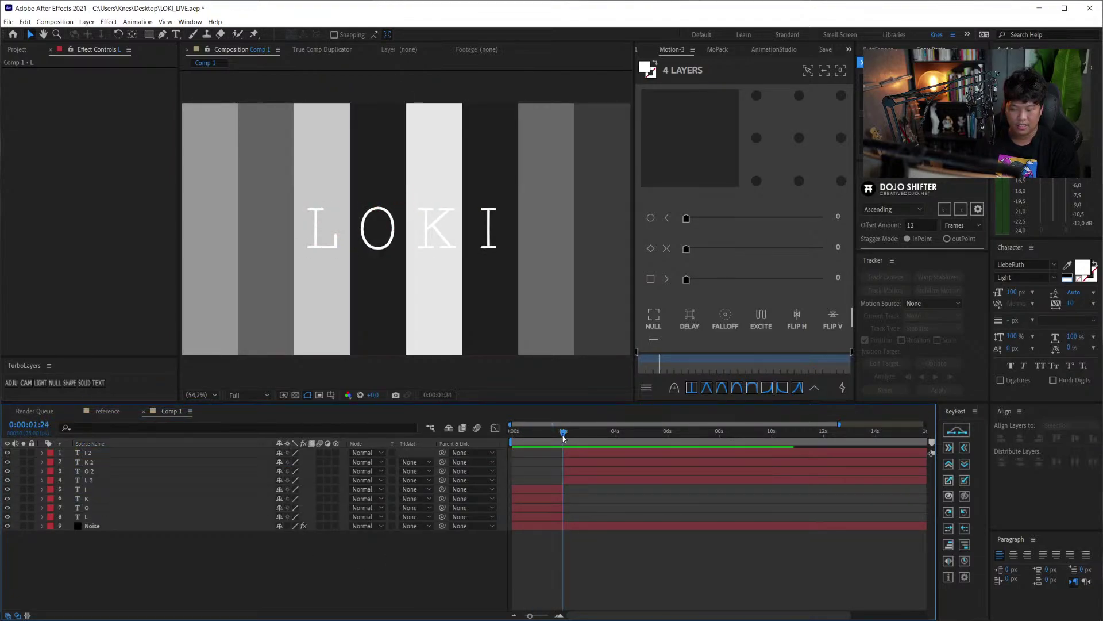
left_click_drag(563, 434, 615, 433)
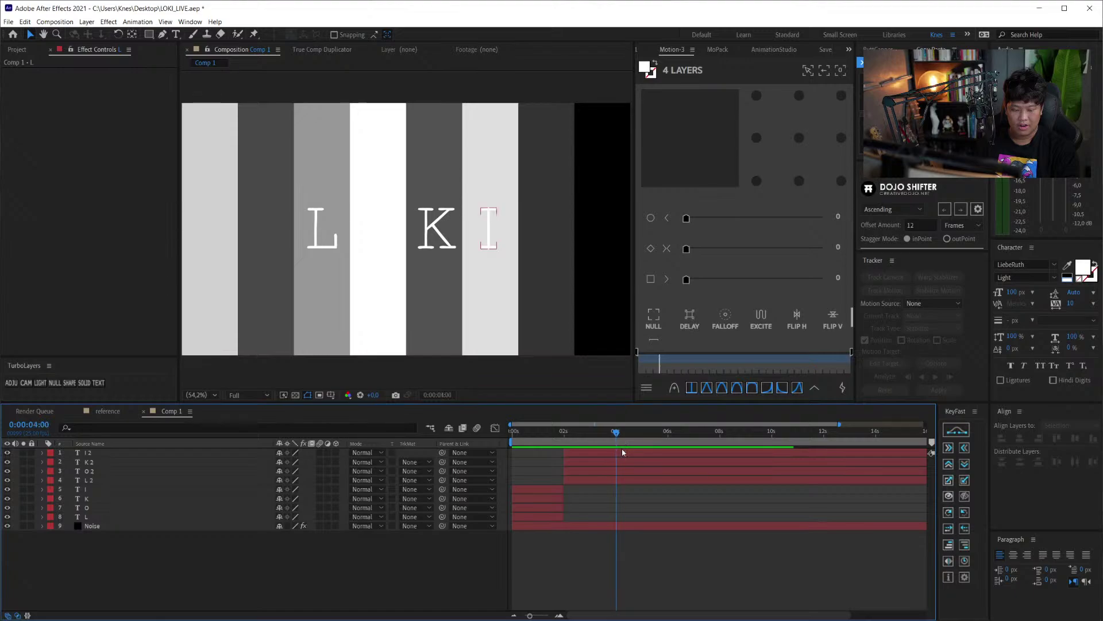
left_click(621, 452)
left_click(625, 480, "shift")
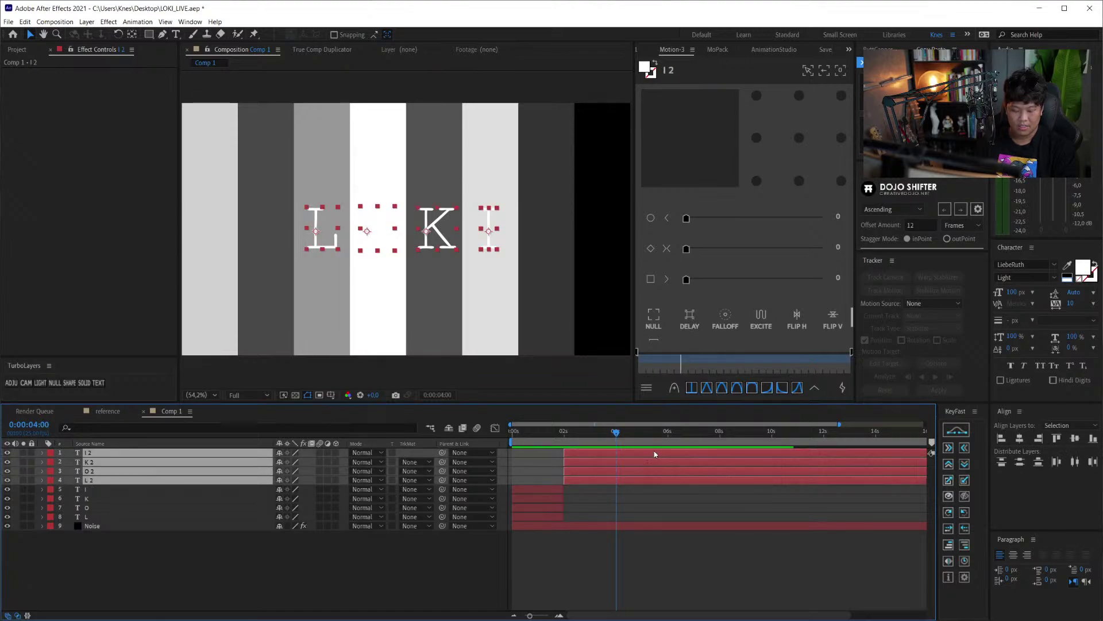
key("alt+bracketright")
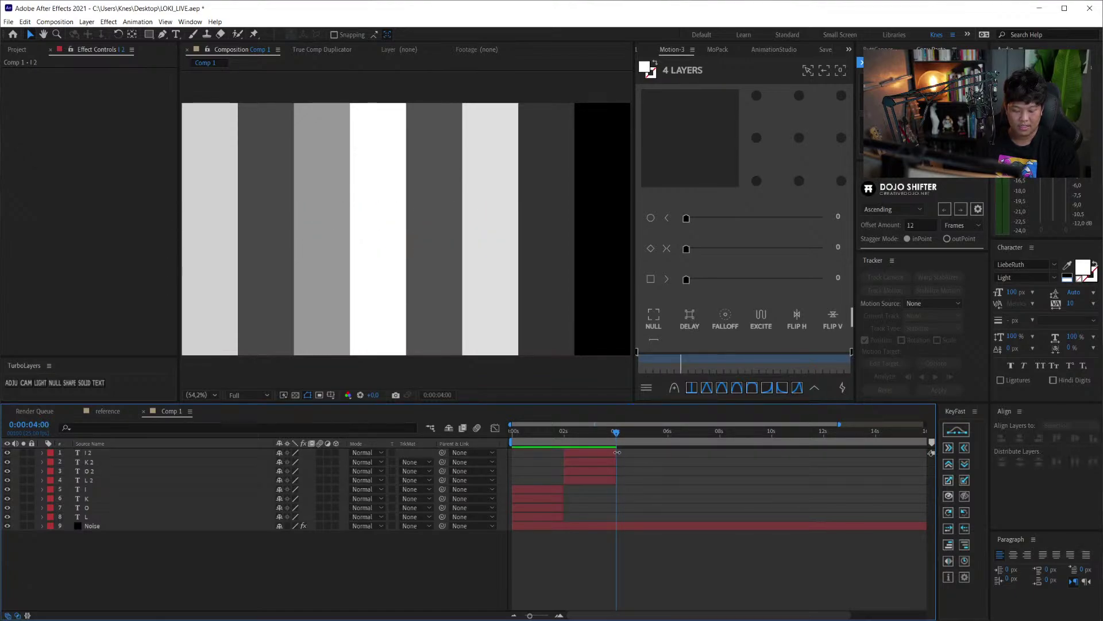
scroll(595, 442, "up", 5)
scroll(595, 442, "down", 5)
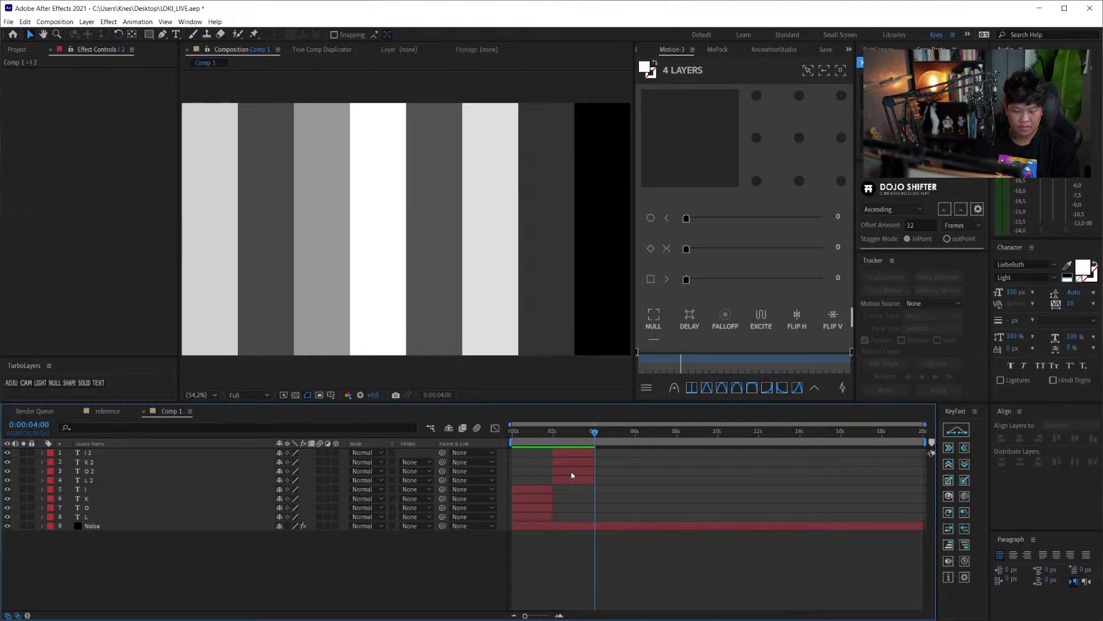
left_click_drag(567, 440, 575, 440)
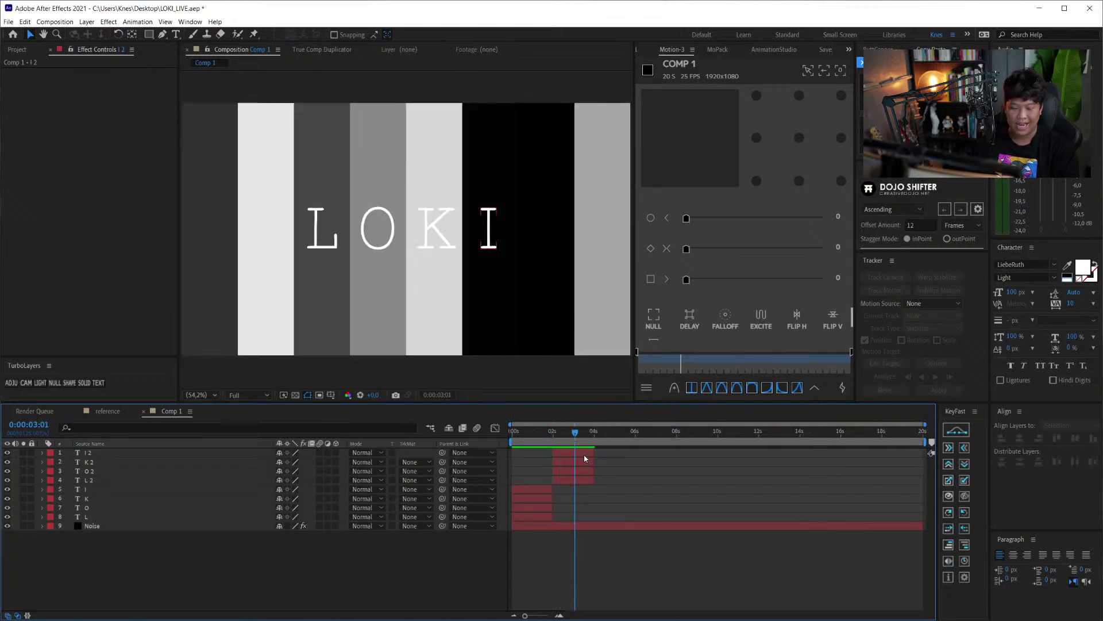
- Undo an extra split, then duplicate the 2–4 s letter set to start at 4 seconds
key("ctrl+shift+d")
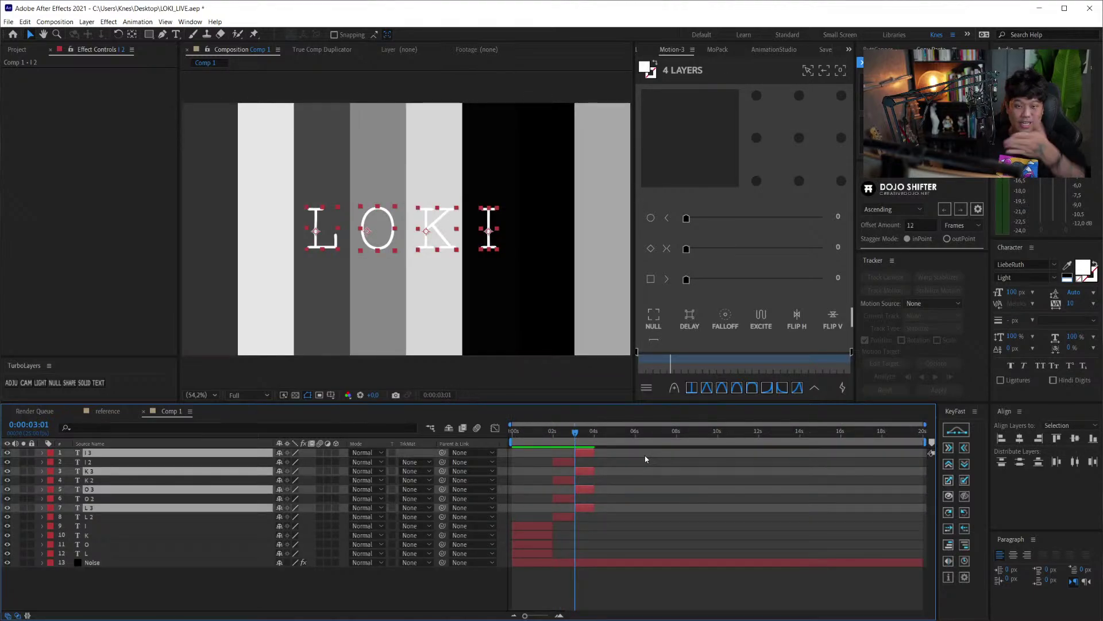
key("ctrl+z")
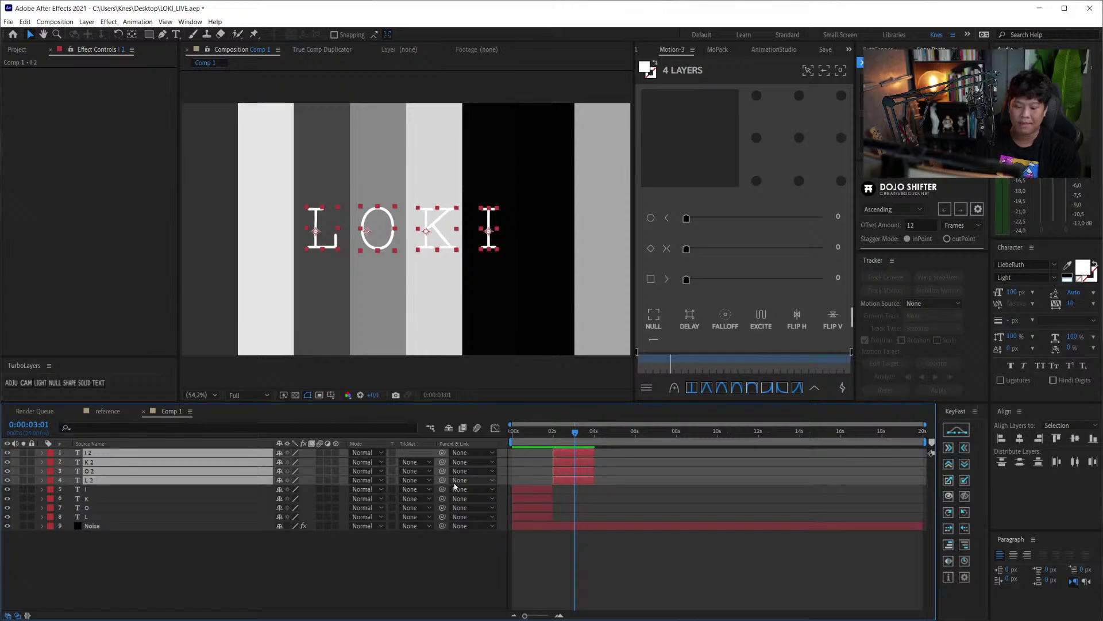
left_click(530, 450)
left_click(590, 440)
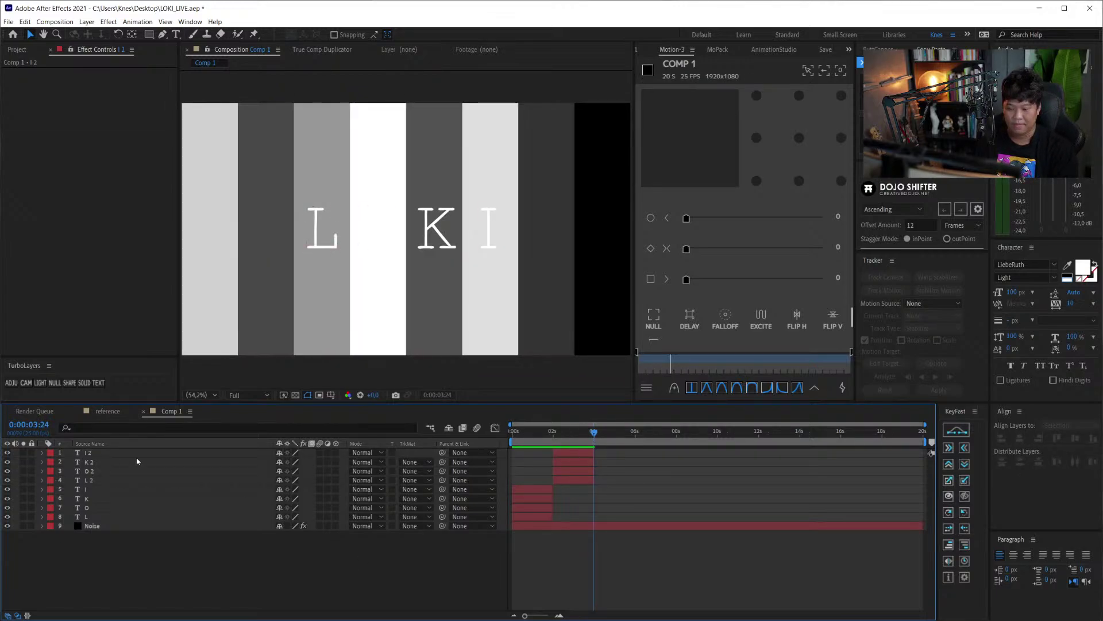
mouse_move(137, 451)
left_mouse_down()
mouse_move(126, 474)
mouse_move(107, 452)
left_mouse_up()
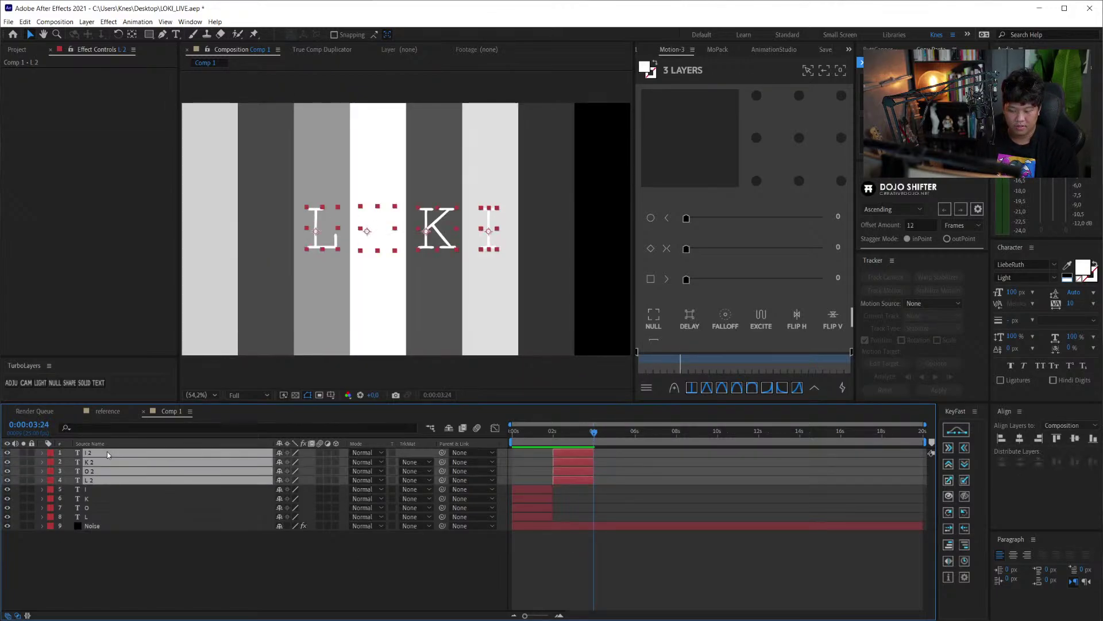
key("ctrl+d")
left_click_drag(569, 476, 606, 470)
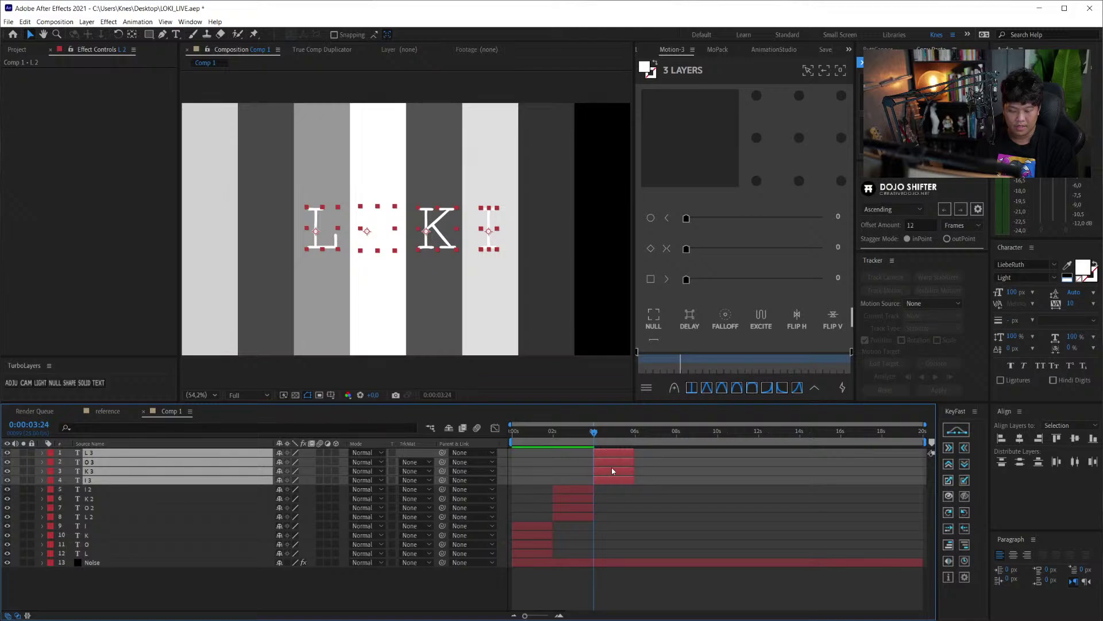
scroll(613, 470, "up", 3)
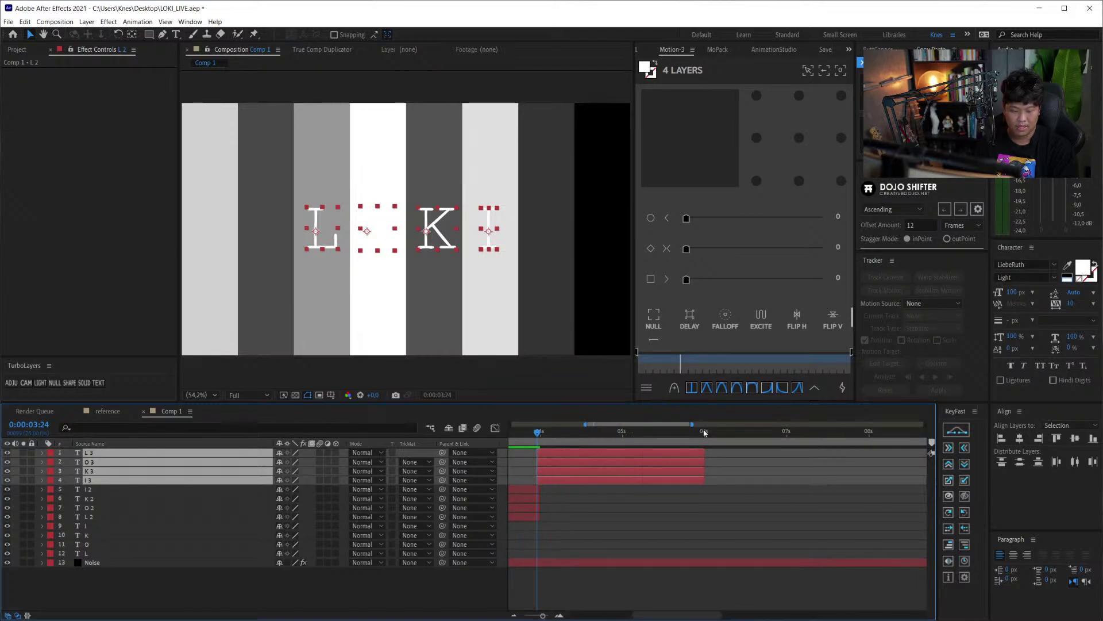
scroll(574, 459, "down", 3)
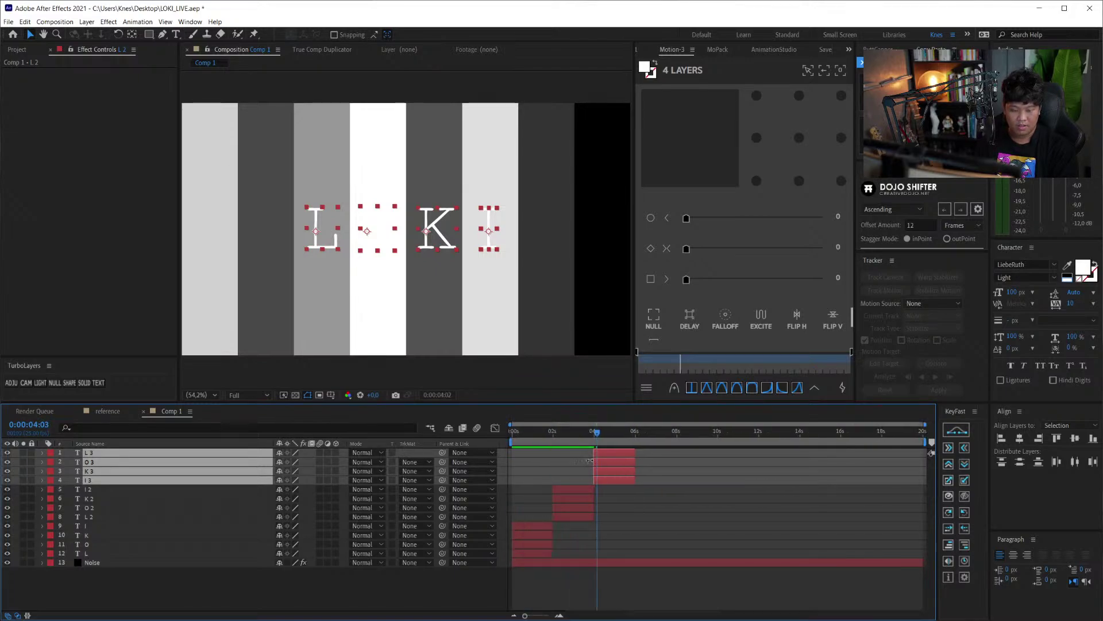
- Duplicate the letter set repeatedly, placing each copy in the next two-second slot
key("ctrl+d")
left_click_drag(613, 463, 557, 472)
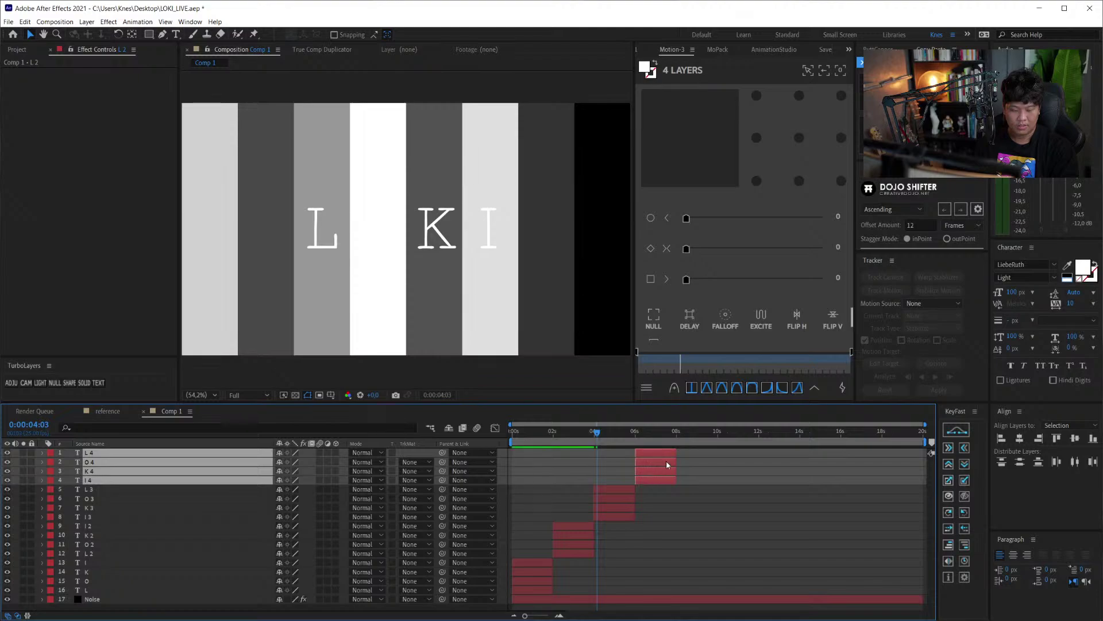
key("ctrl+d")
mouse_move(666, 461)
left_mouse_down()
mouse_move(692, 471)
mouse_move(618, 473)
mouse_move(773, 469)
mouse_move(576, 471)
mouse_move(822, 471)
left_mouse_up()
key("ctrl+d")
key("ctrl+d")
key("ctrl+d")
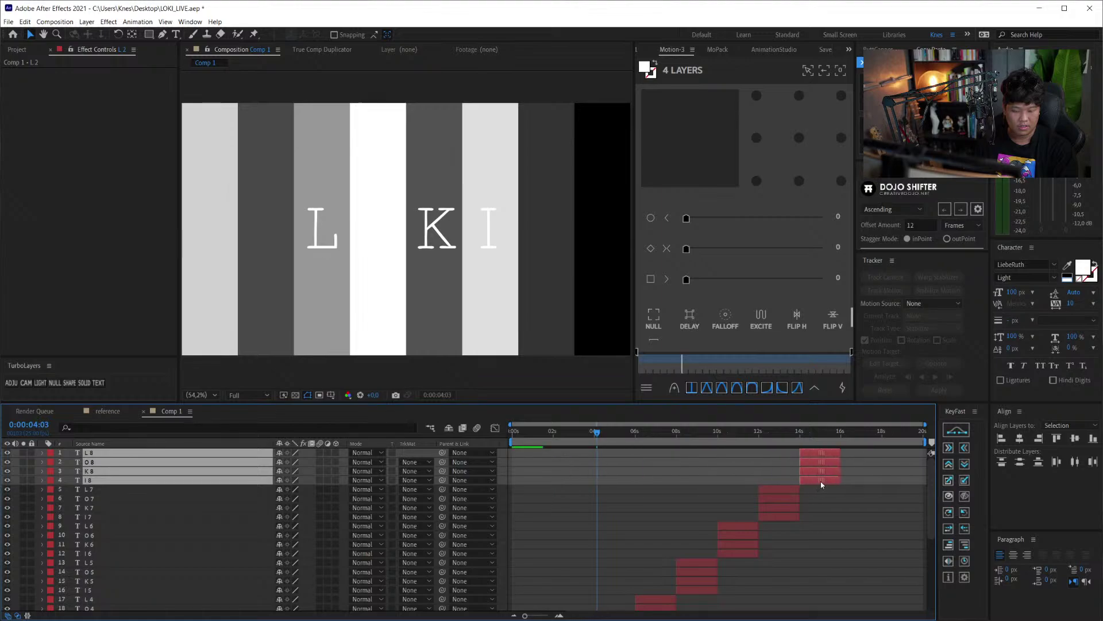
left_click(552, 502)
scroll(540, 534, "down", 5)
- Select the original I, K, O, L layers and move the playhead to 2:14
key("Home")
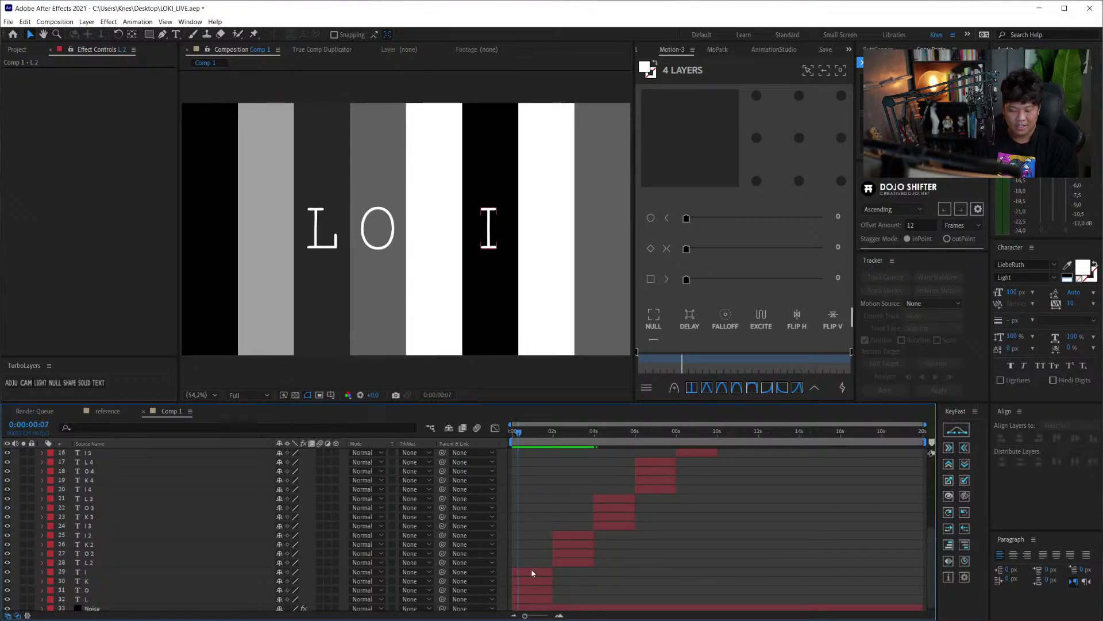
left_click_drag(526, 564, 529, 593)
scroll(533, 522, "down", 1)
left_click(529, 513)
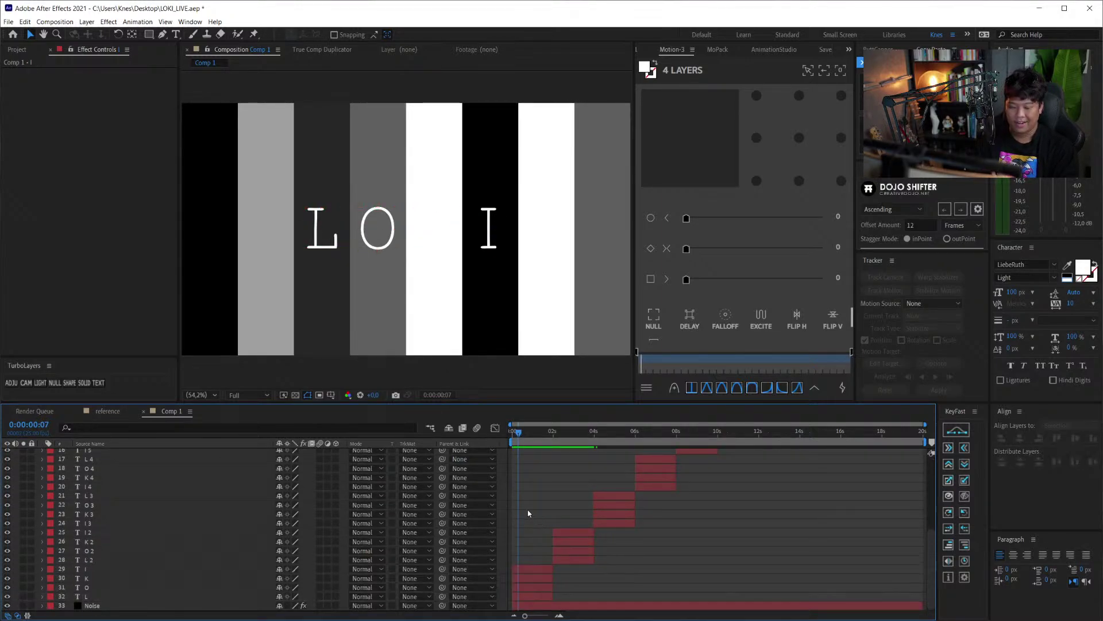
left_click_drag(515, 566, 517, 597)
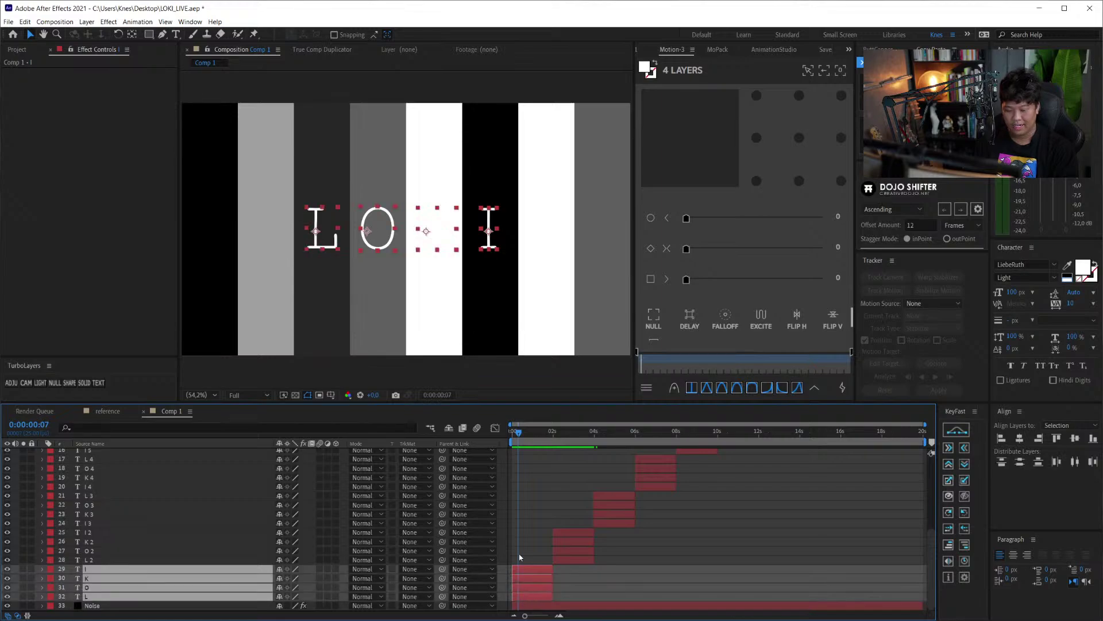
left_click(566, 440)
- Set the four 2–4 s letter layers to the AltaCalifornia font
left_click_drag(569, 529, 587, 553)
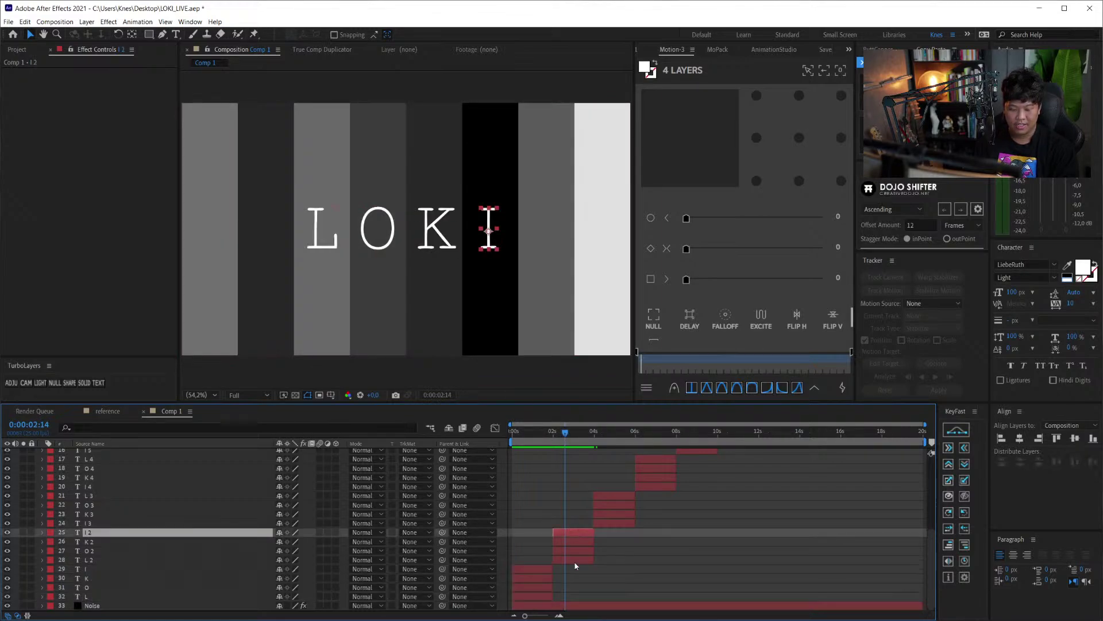
left_click(1052, 265)
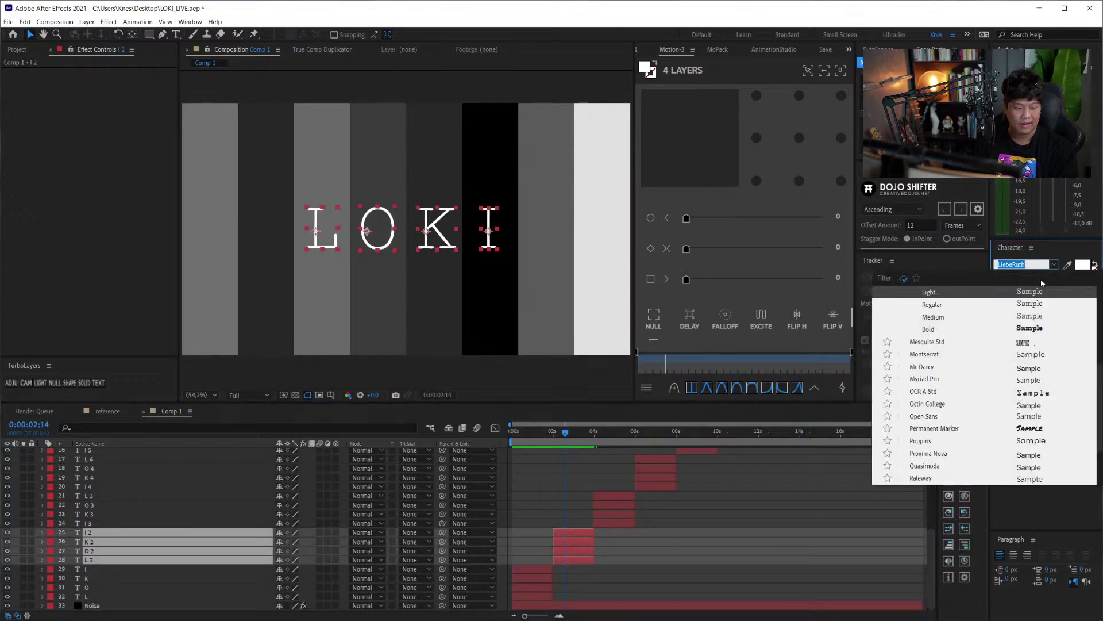
scroll(965, 323, "up", 2)
left_click(937, 293)
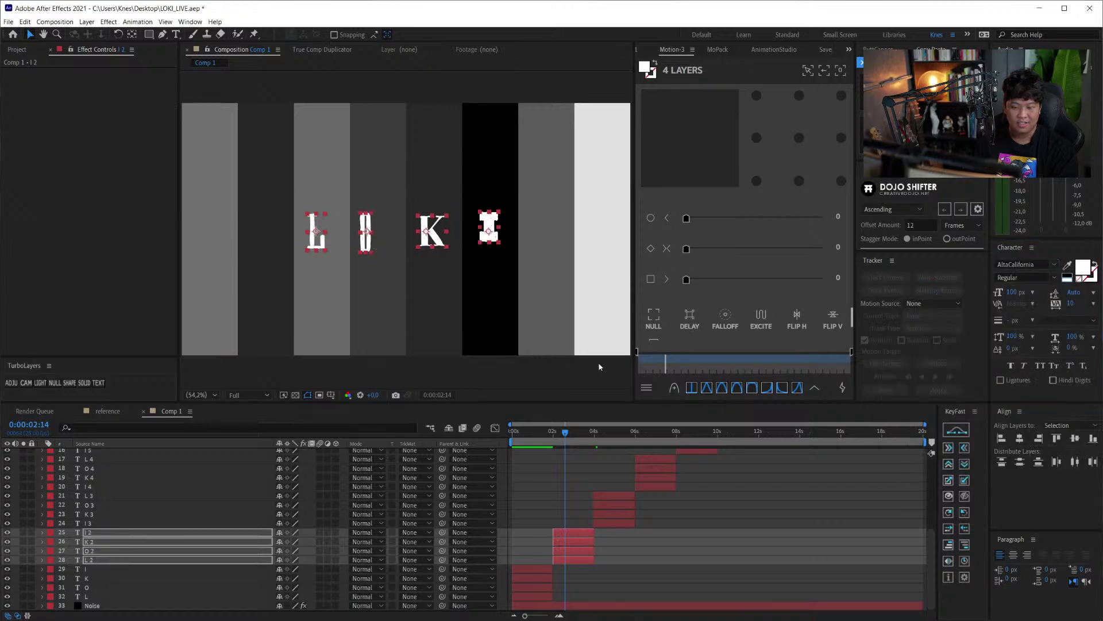
- Play back the comp to see LOKI change typeface
left_click(750, 486)
key("space")
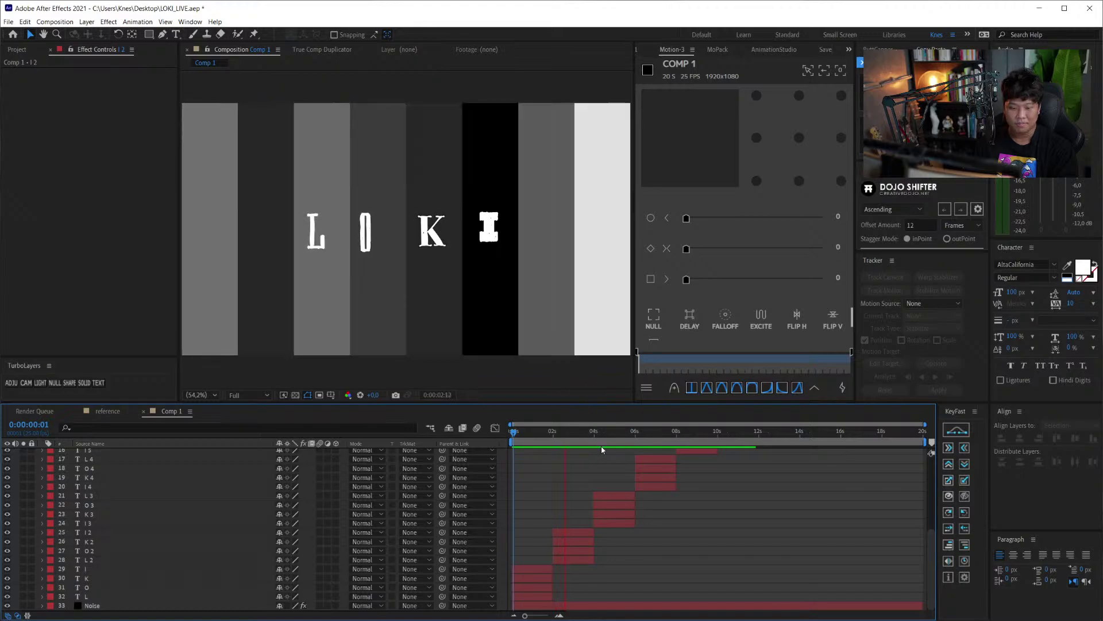
left_click(625, 495)
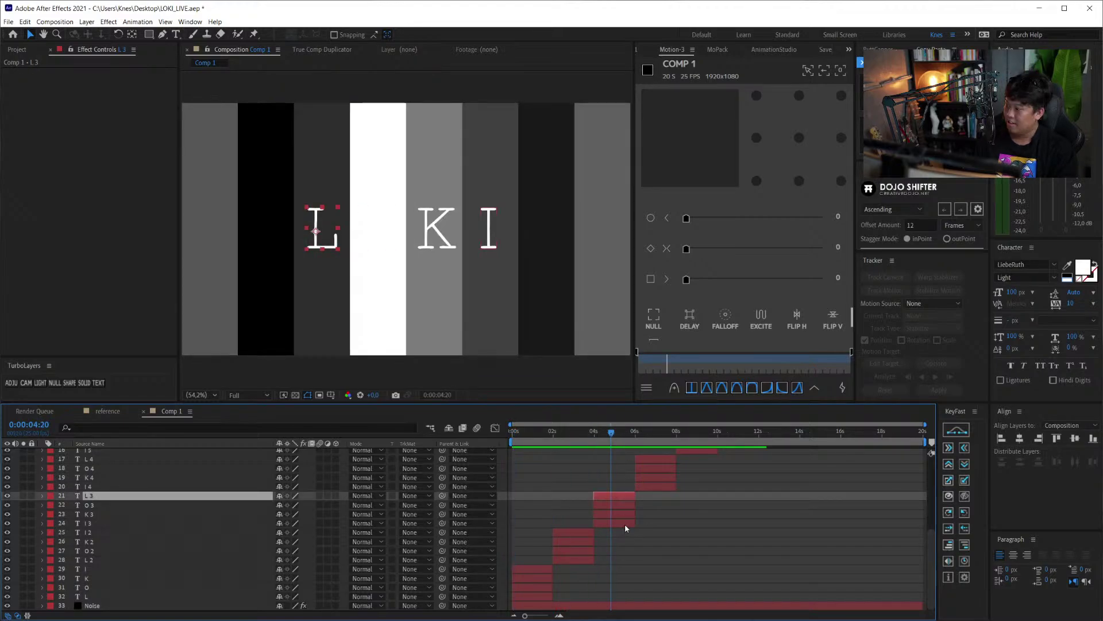
left_click(626, 522, "shift")
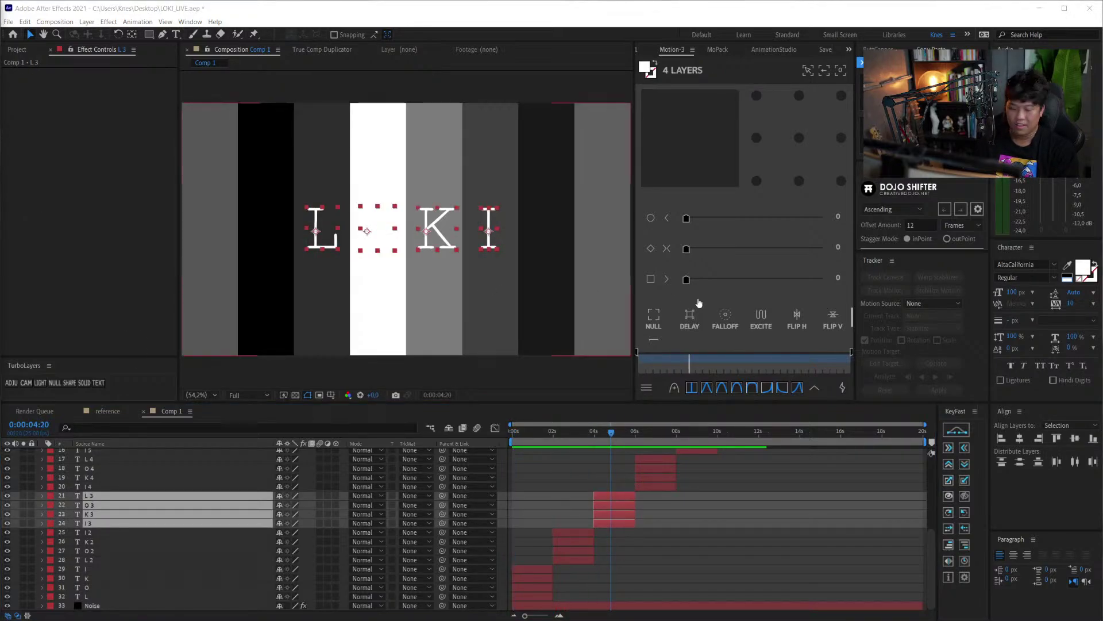
left_click(596, 488)
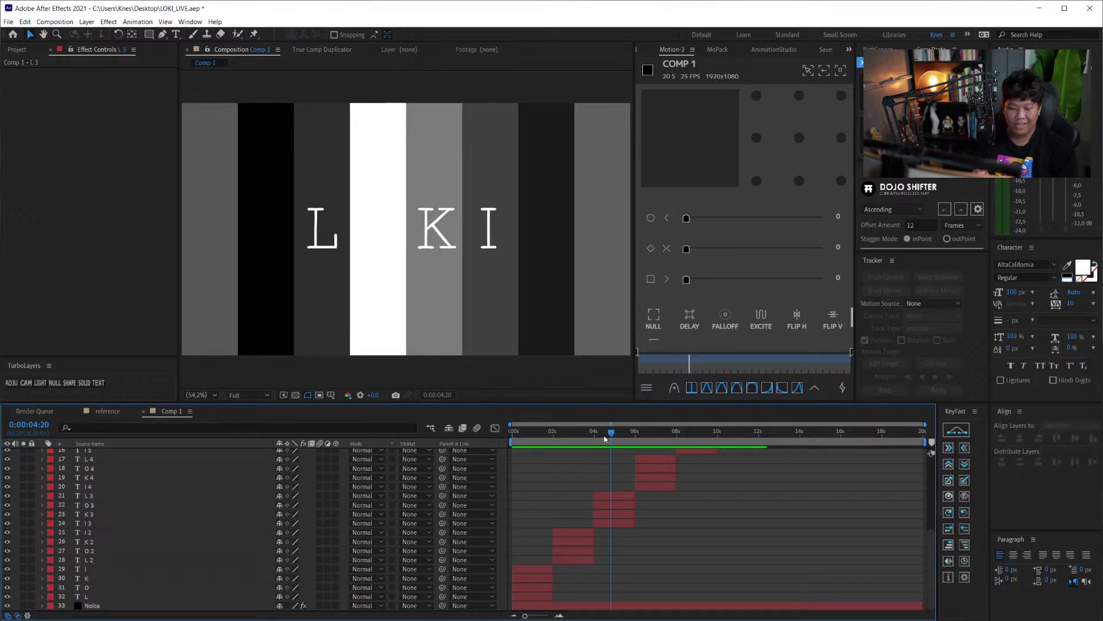
- Apply ITC Galliard Pro to the L 3, O 3, K 3 and I 3 layers
left_click(615, 493)
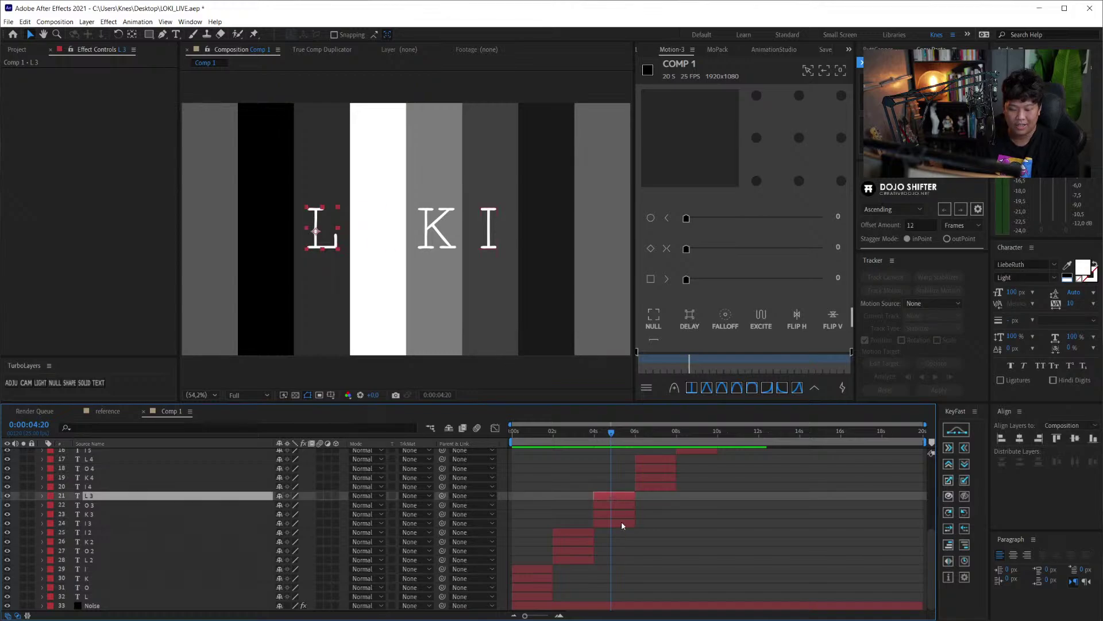
left_click(621, 521)
left_click_drag(607, 425, 601, 434)
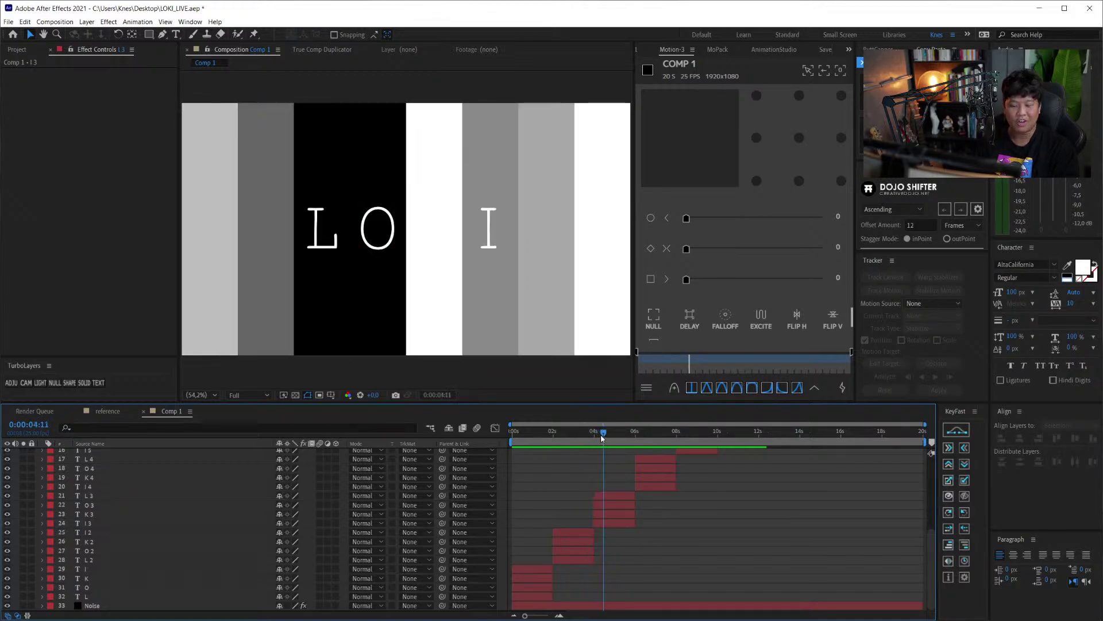
left_click_drag(601, 435, 610, 495)
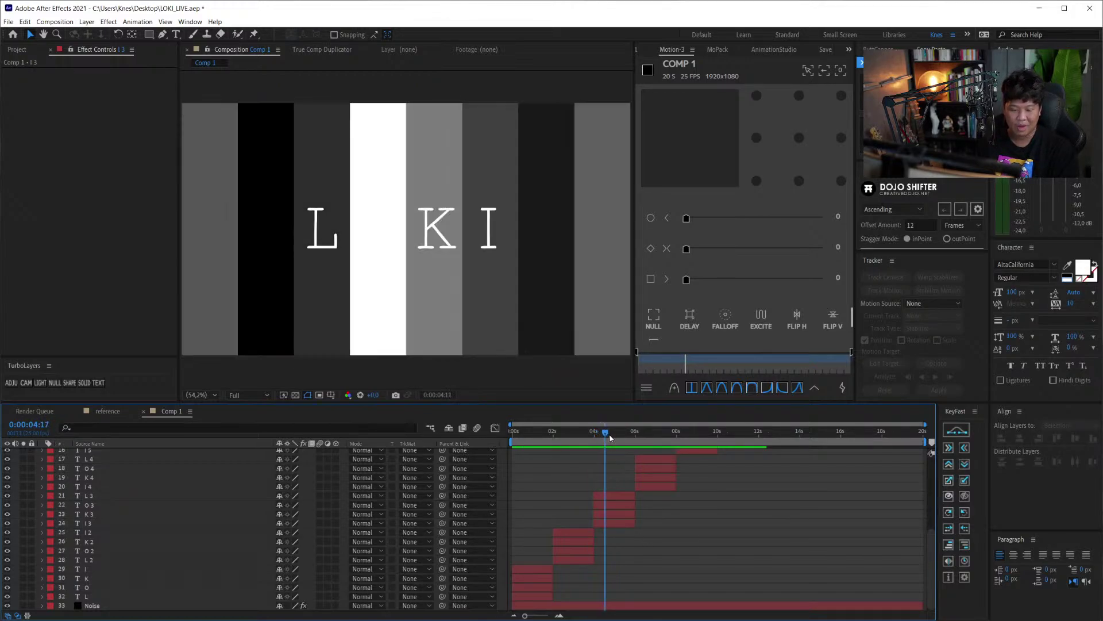
left_click(611, 498)
left_click(617, 521, "shift")
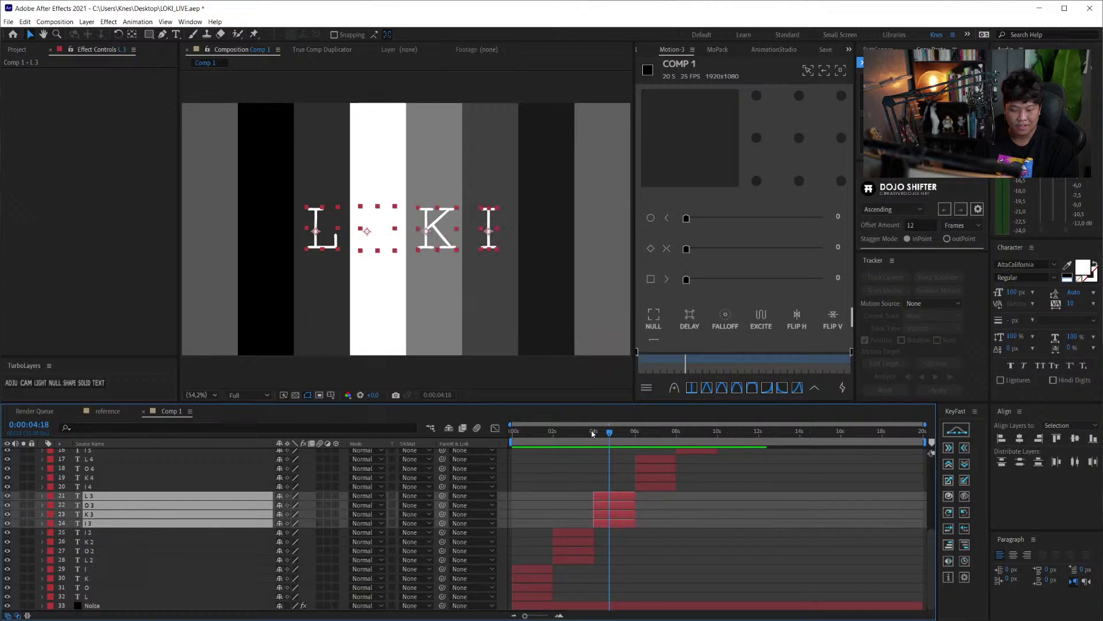
mouse_move(594, 433)
left_mouse_down()
mouse_move(544, 437)
mouse_move(616, 448)
left_mouse_up()
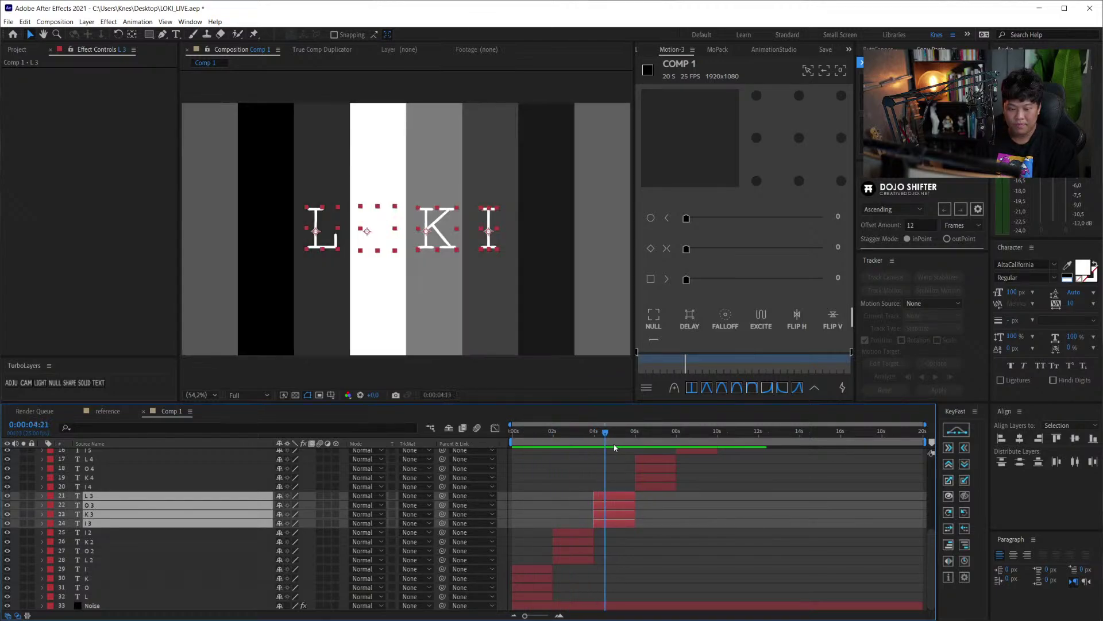
left_click(1054, 265)
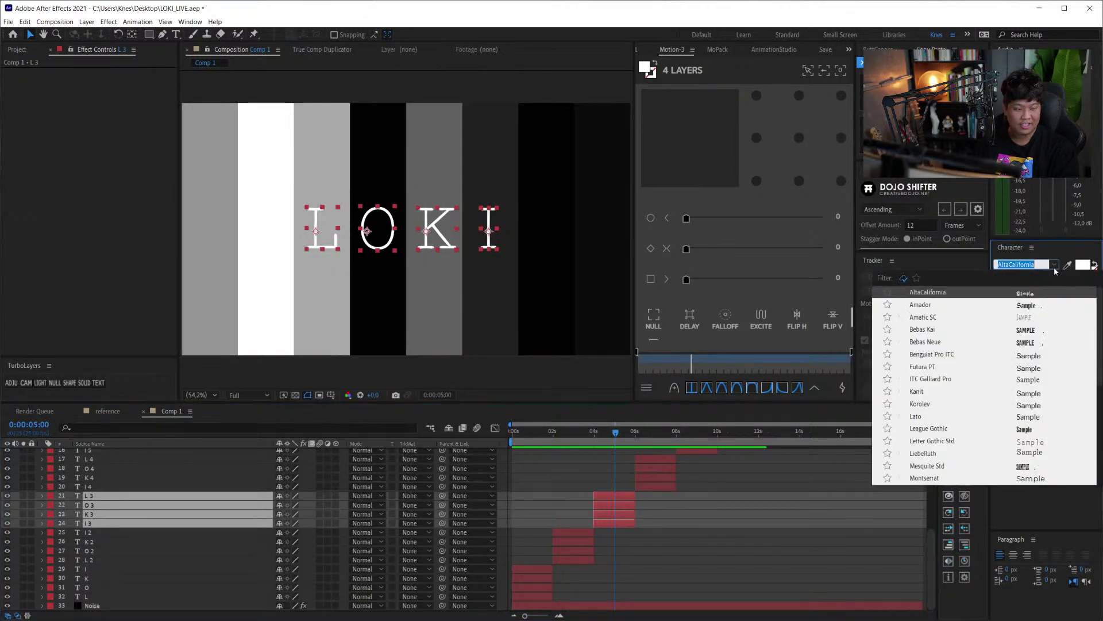
left_click(923, 454)
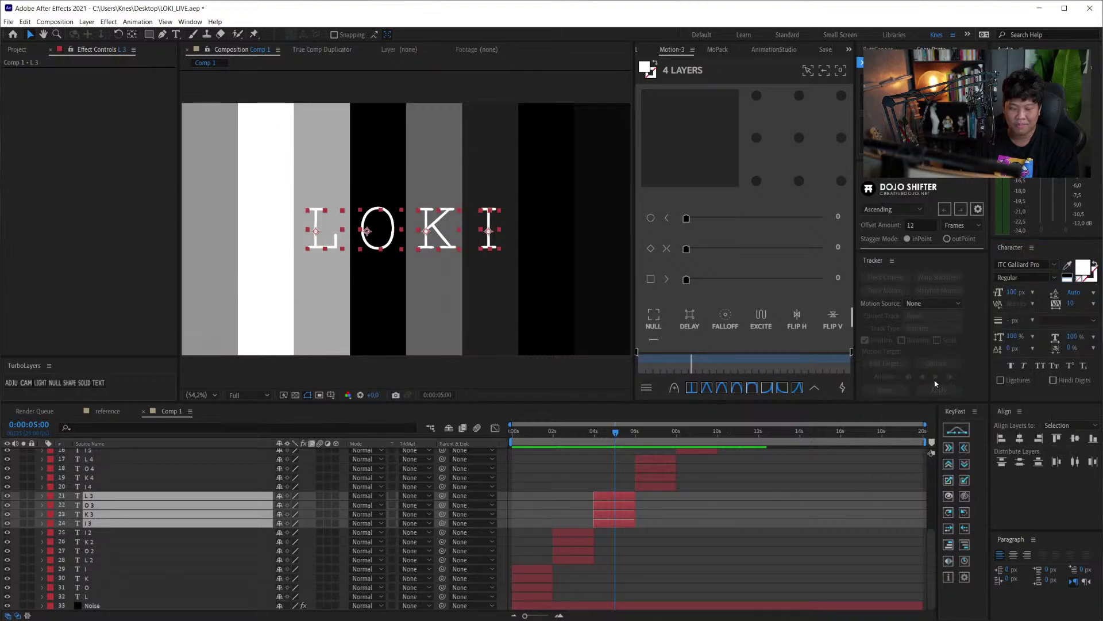
- Apply the Amador font to the L 4, O 4, K 4 and I 4 layers
left_click_drag(615, 432, 657, 432)
left_click(655, 458)
left_click(661, 488, "shift")
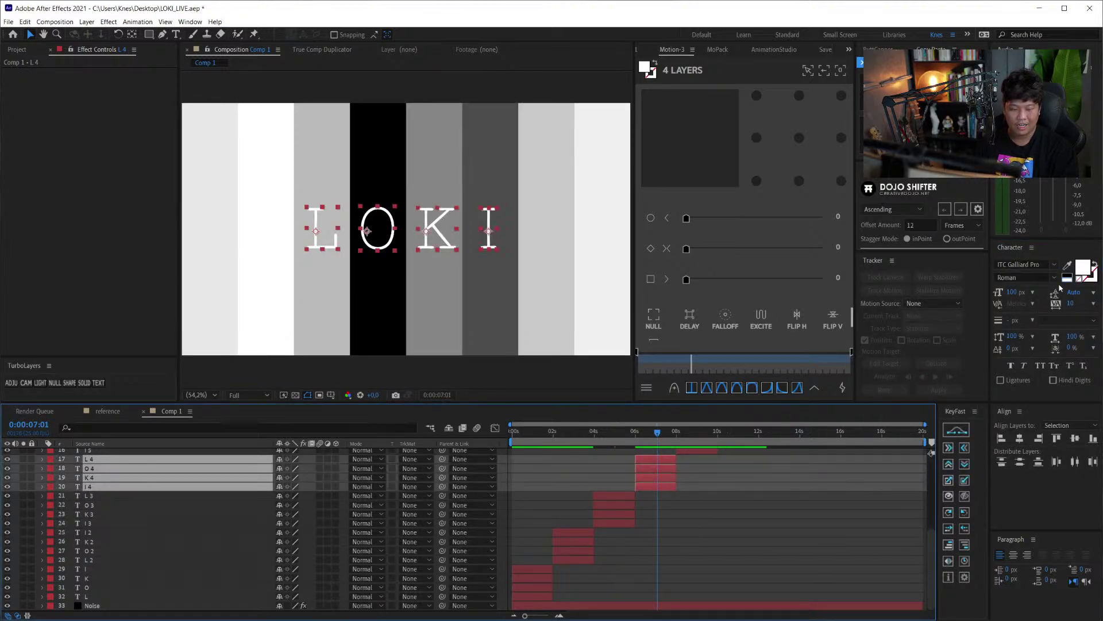
left_click(1061, 263)
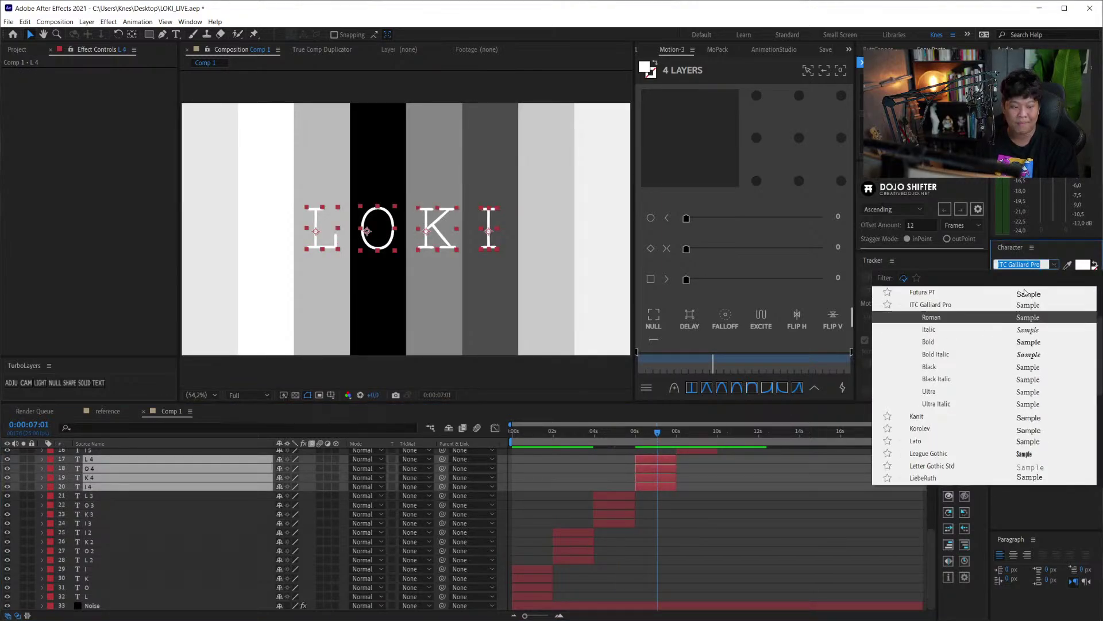
left_click(920, 305)
left_click(754, 507)
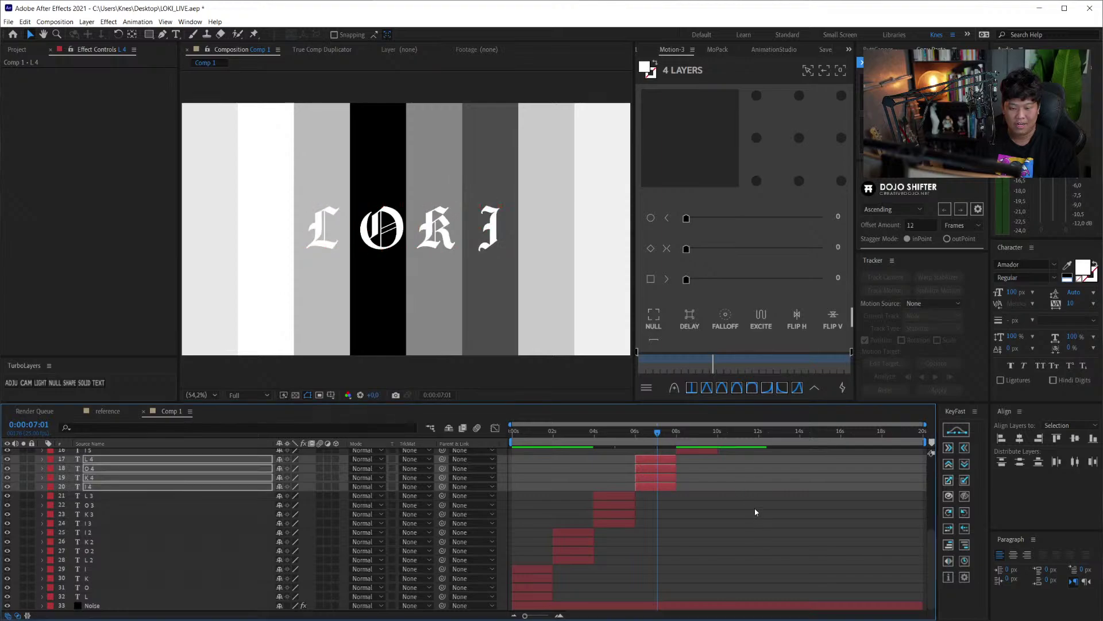
scroll(754, 508, "up", 2)
scroll(720, 475, "up", 2)
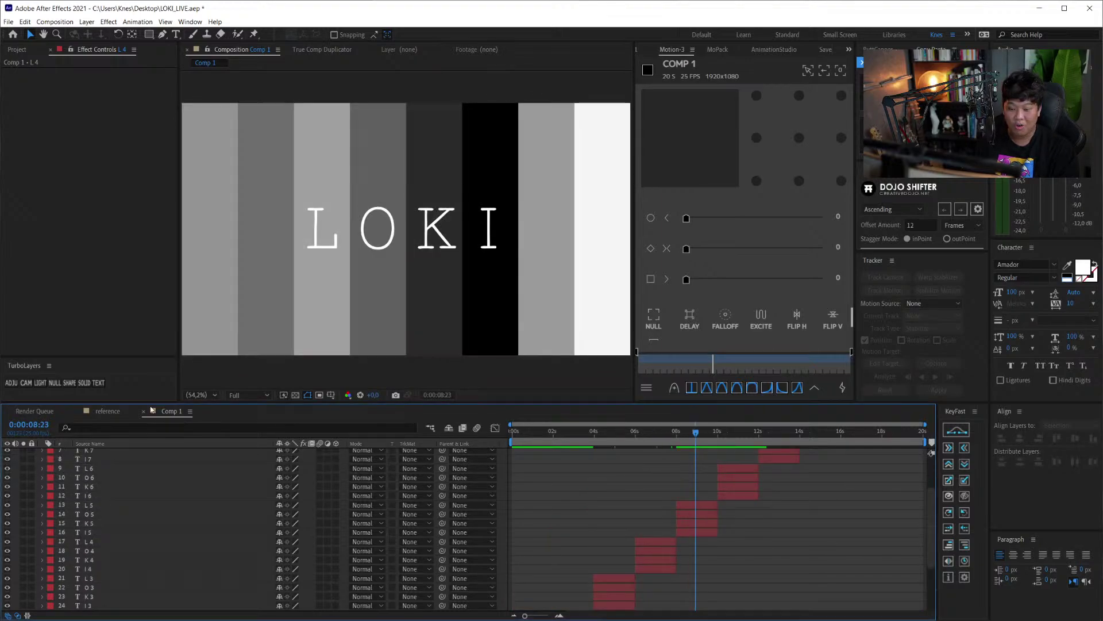
- Compare against the reference composition, then scrub Comp 1 back to 2:13
left_click(99, 411)
left_click_drag(554, 432, 730, 441)
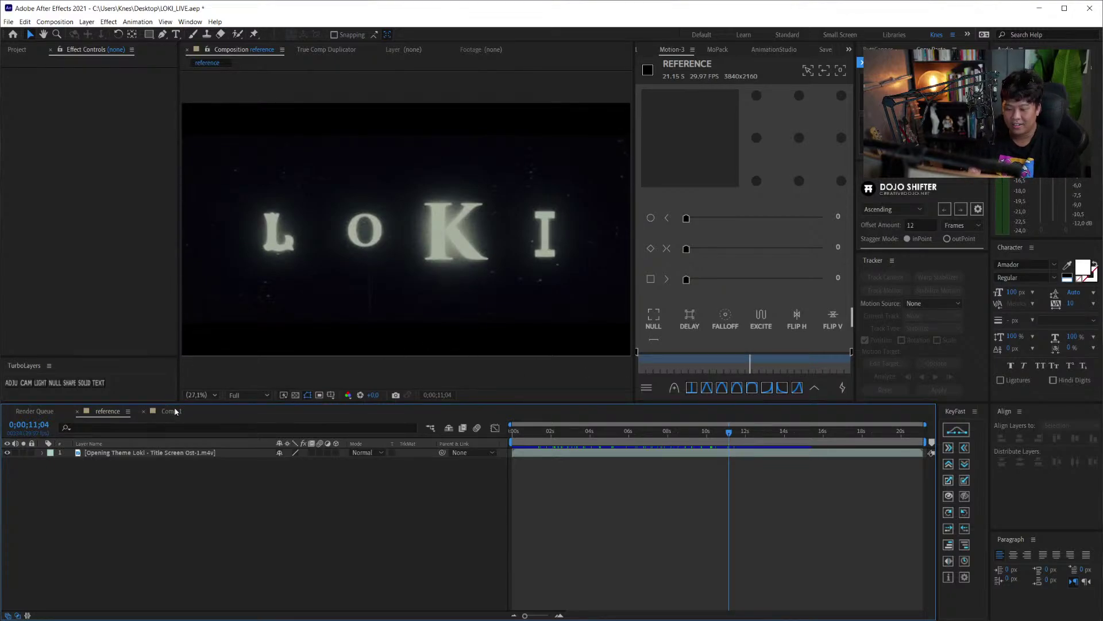
key("shift+period")
mouse_move(673, 439)
left_mouse_down()
mouse_move(573, 442)
mouse_move(704, 439)
left_mouse_up()
scroll(575, 440, "down", 3)
scroll(650, 440, "up", 4)
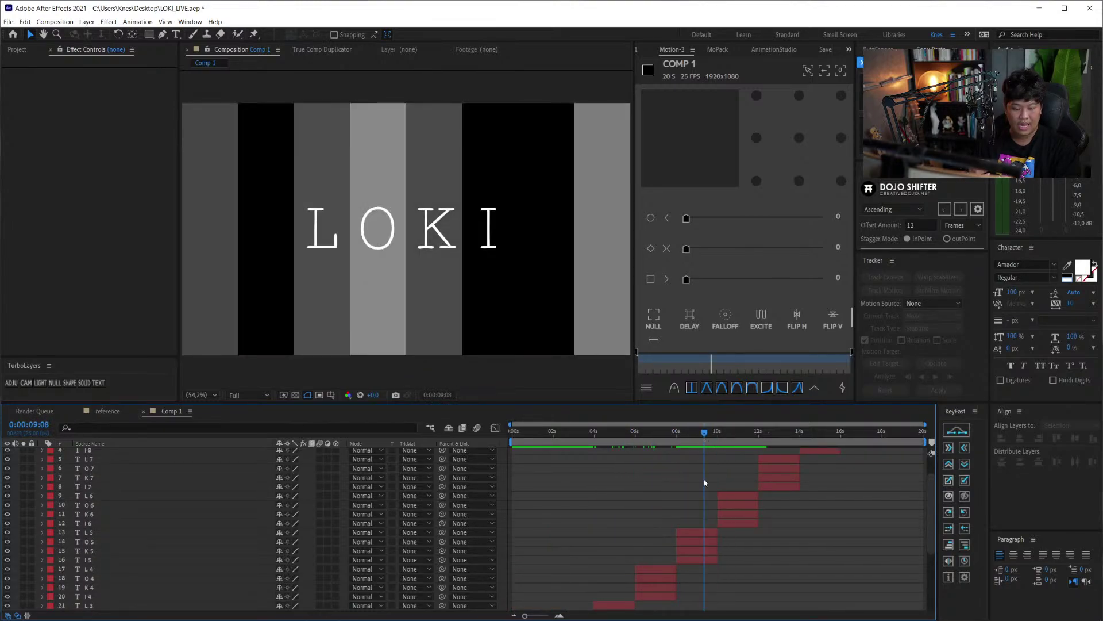
- Select the fifth letter set, layers L 5 through I 5, at frame 8:20
left_click(698, 532)
left_click(695, 561, "shift")
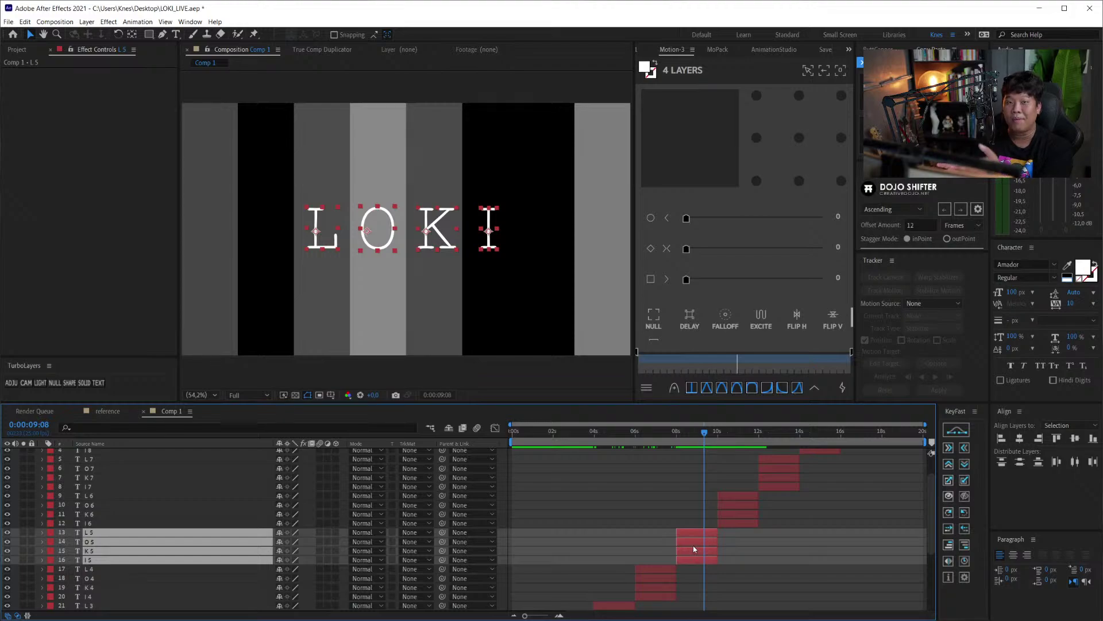
left_click(661, 432)
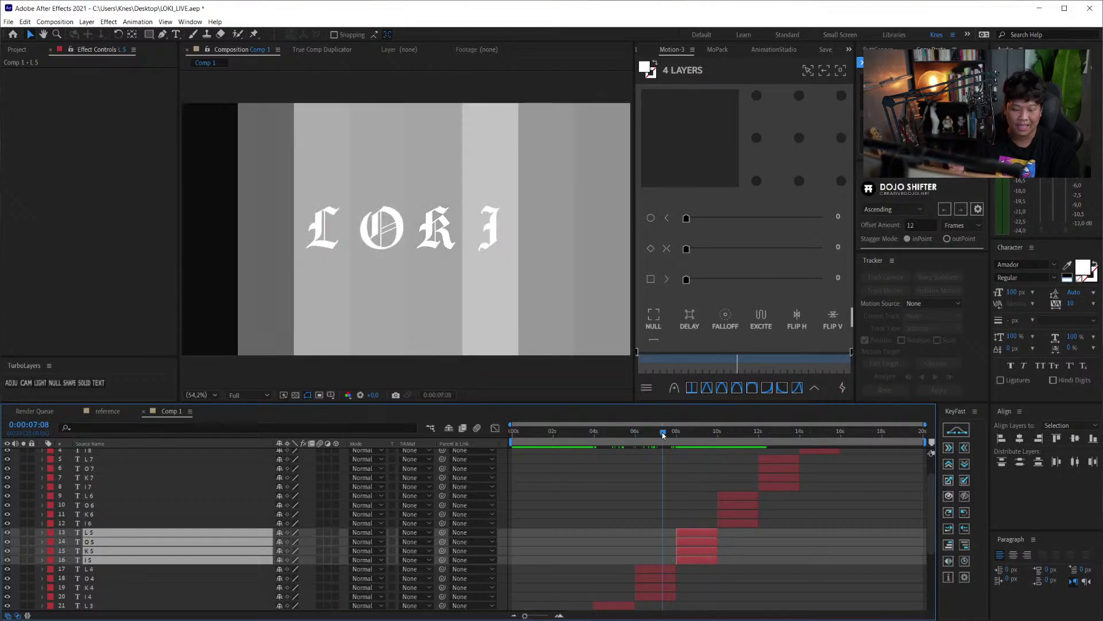
left_click(694, 433)
scroll(691, 483, "down", 2)
key("F2")
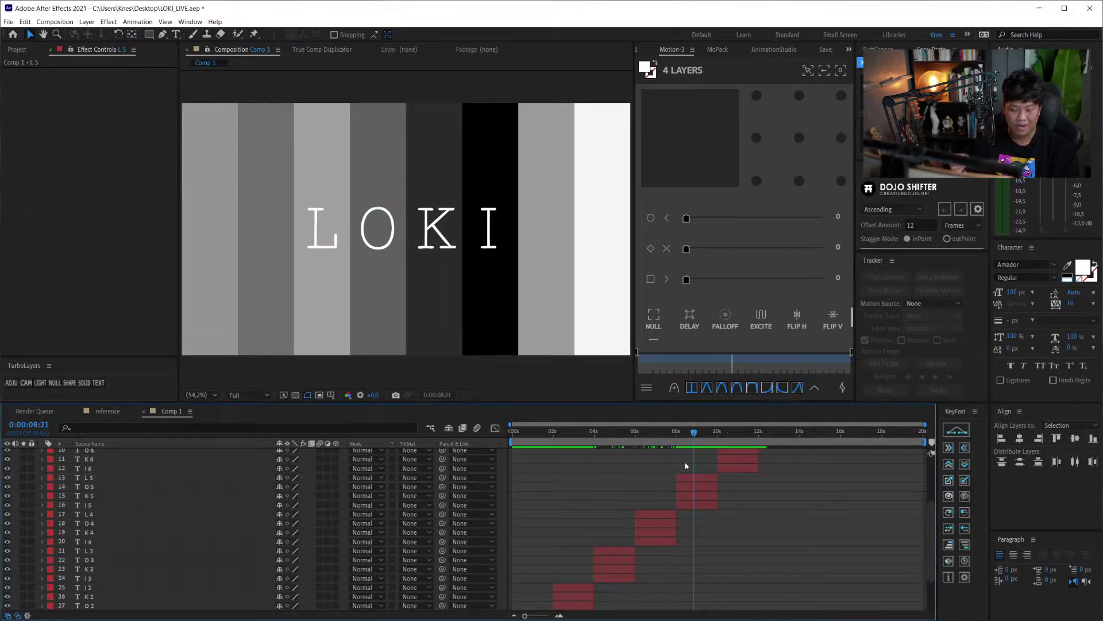
left_click(695, 477)
left_click(704, 503, "shift")
key("F2")
left_click(708, 477)
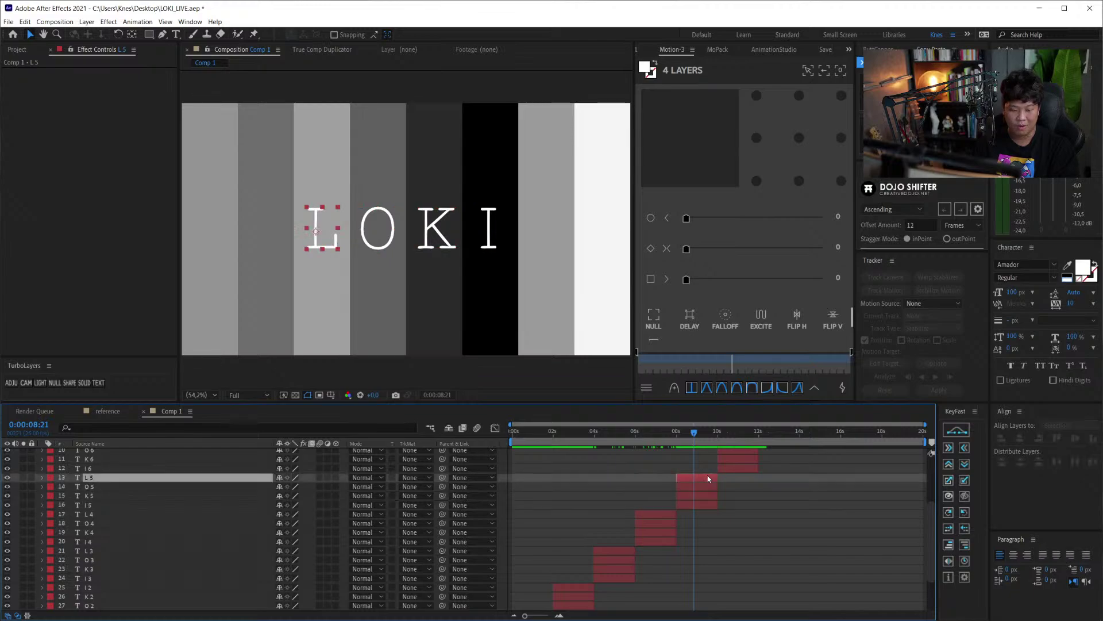
left_click(706, 503, "shift")
key("Page_Up")
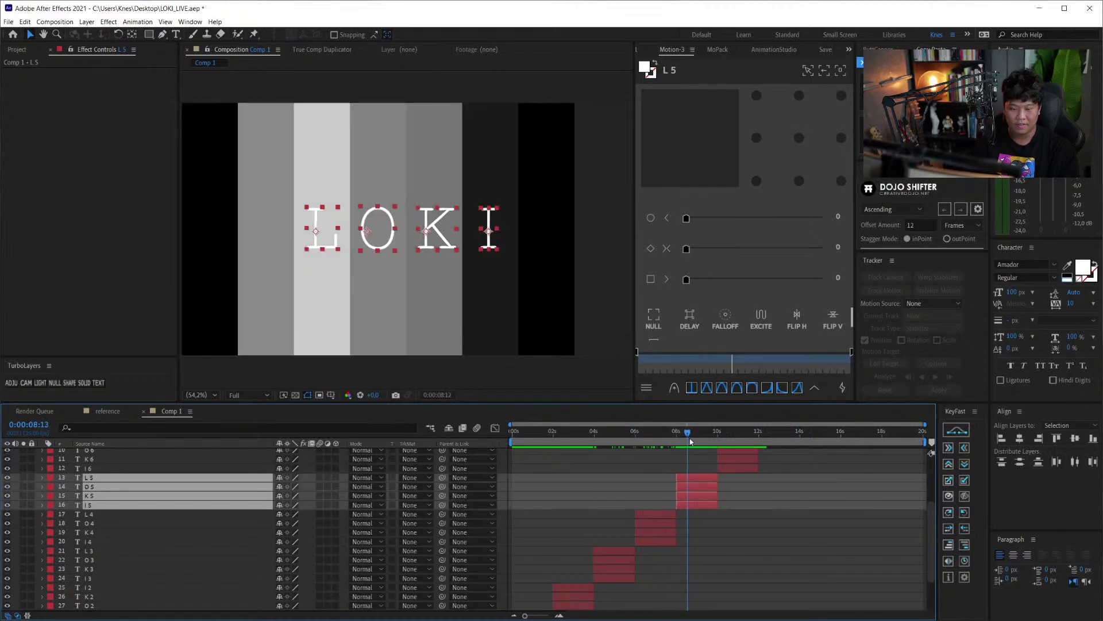
- Set the four selected letters to the Rosella Engraved font
left_click(1055, 265)
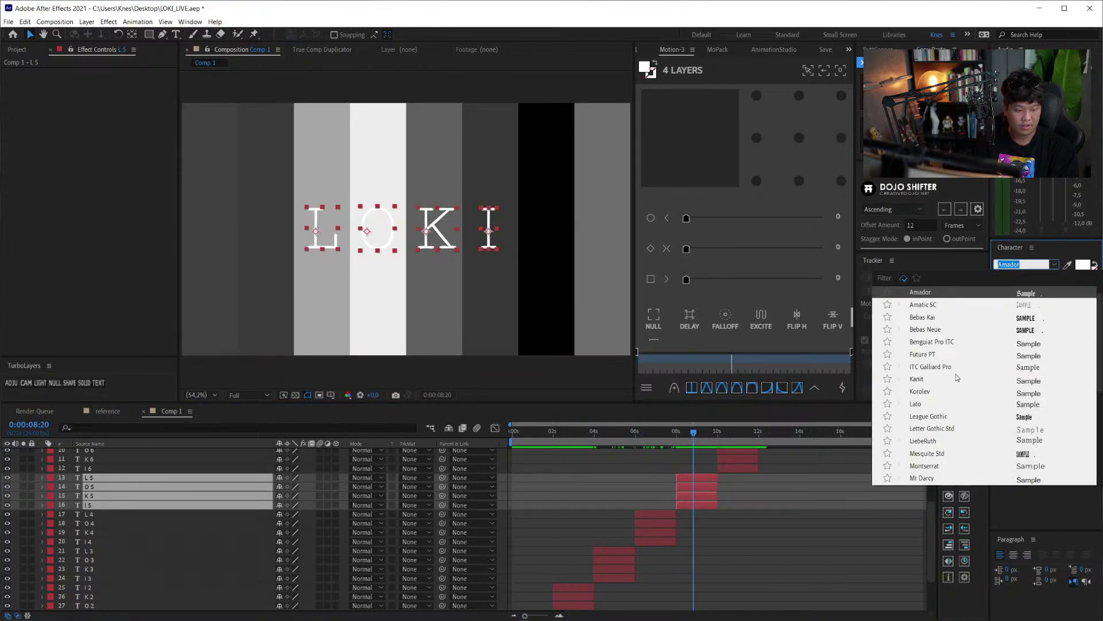
scroll(945, 423, "down", 3)
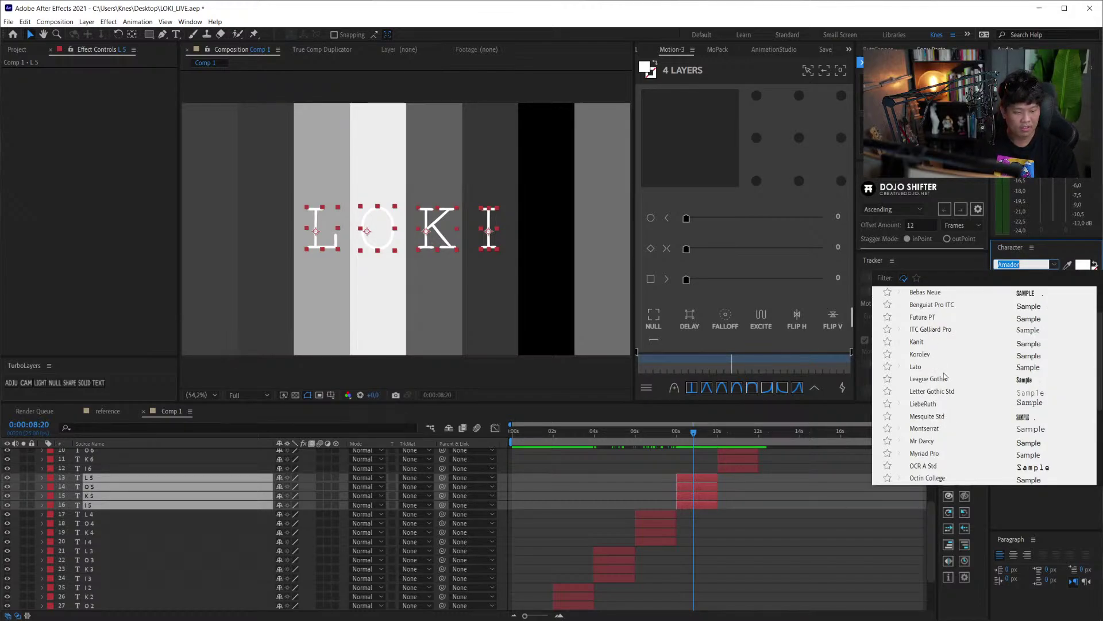
scroll(932, 388, "down", 5)
scroll(931, 390, "down", 4)
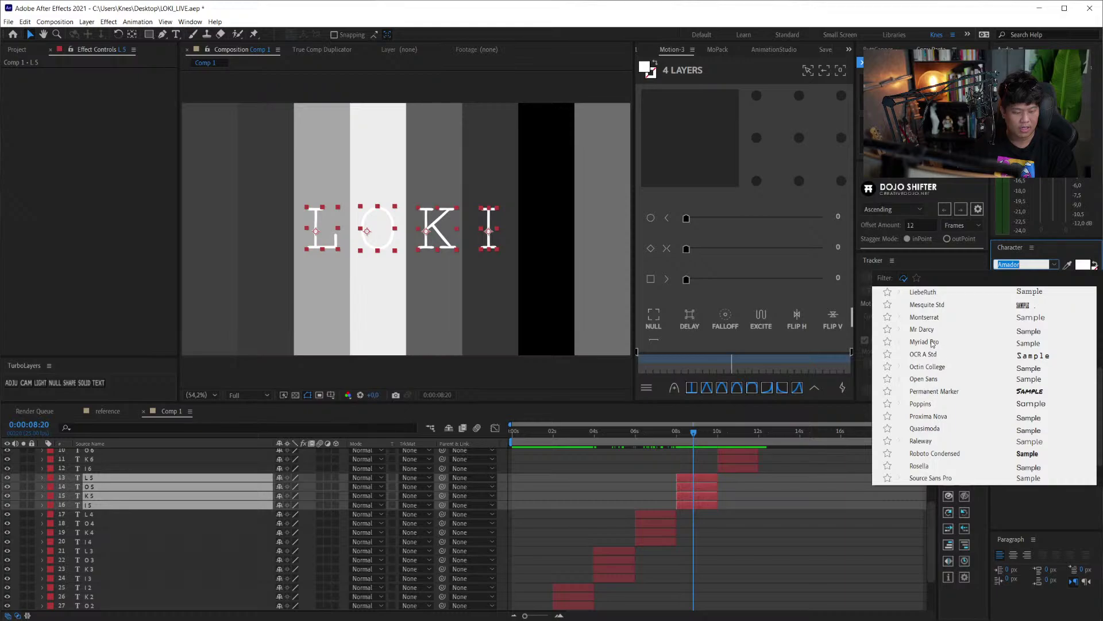
scroll(936, 353, "down", 3)
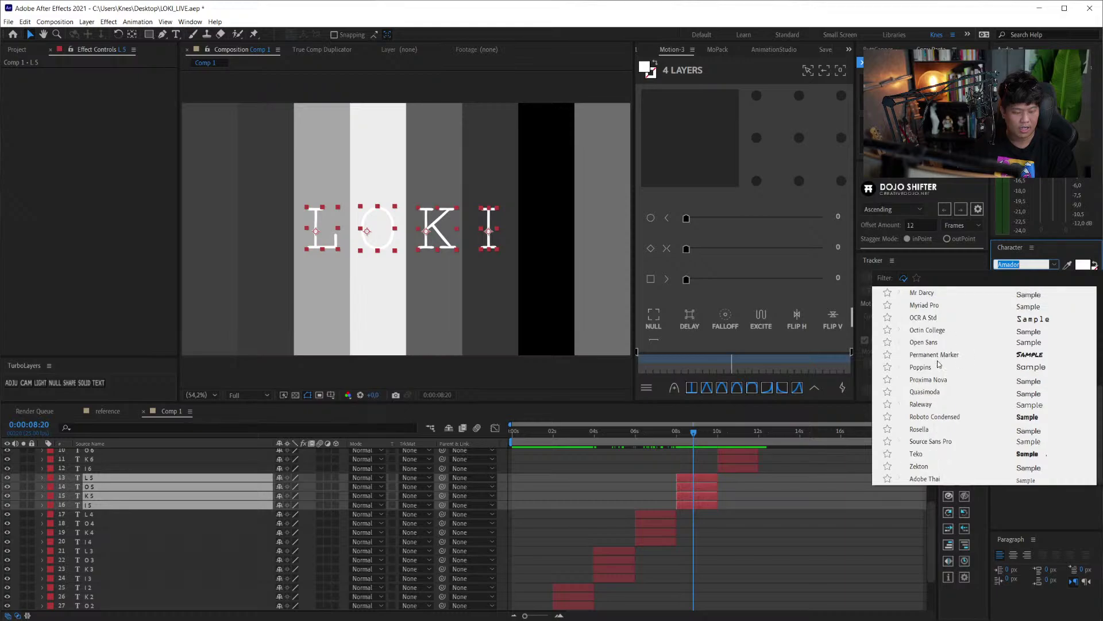
left_click(929, 430)
- Select layers L 5 through I 5 and reveal their Scale values
left_click(720, 508)
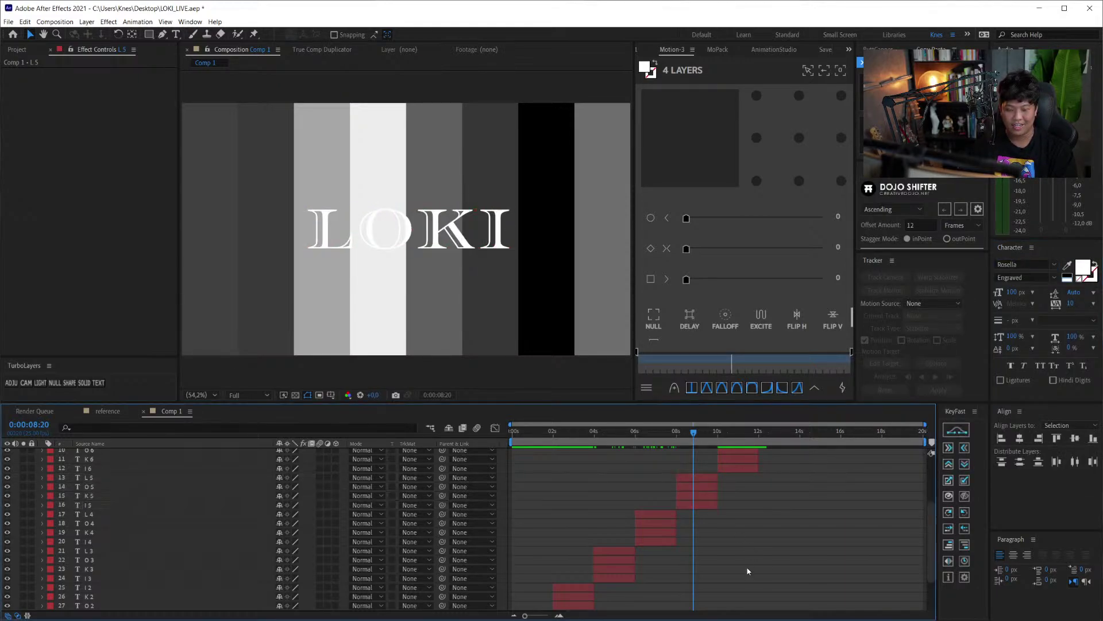
left_click(327, 243)
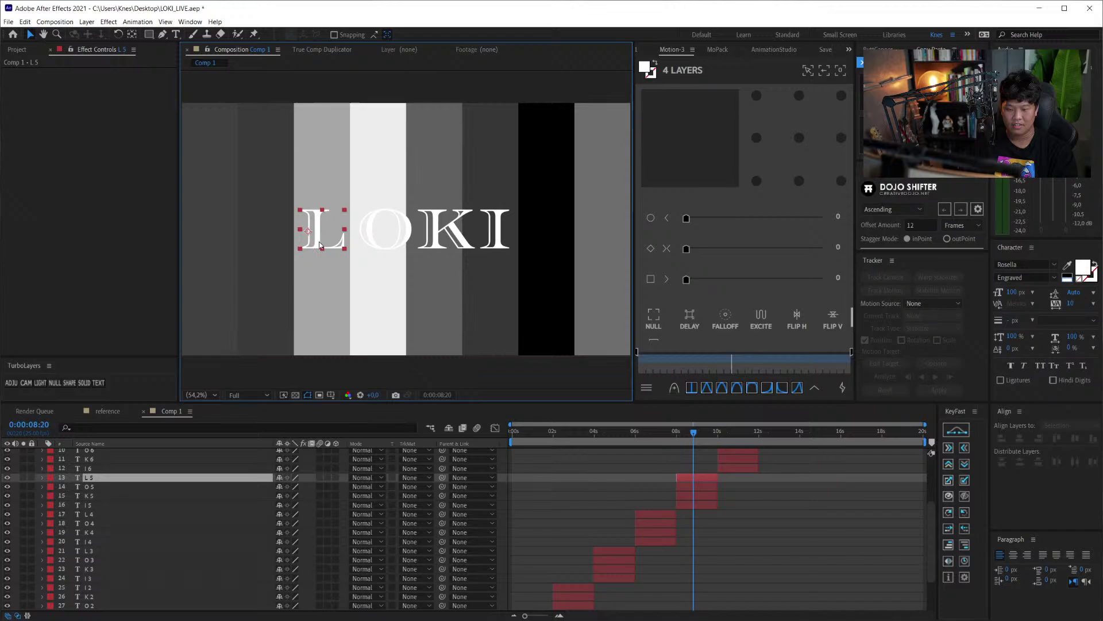
left_click(372, 240)
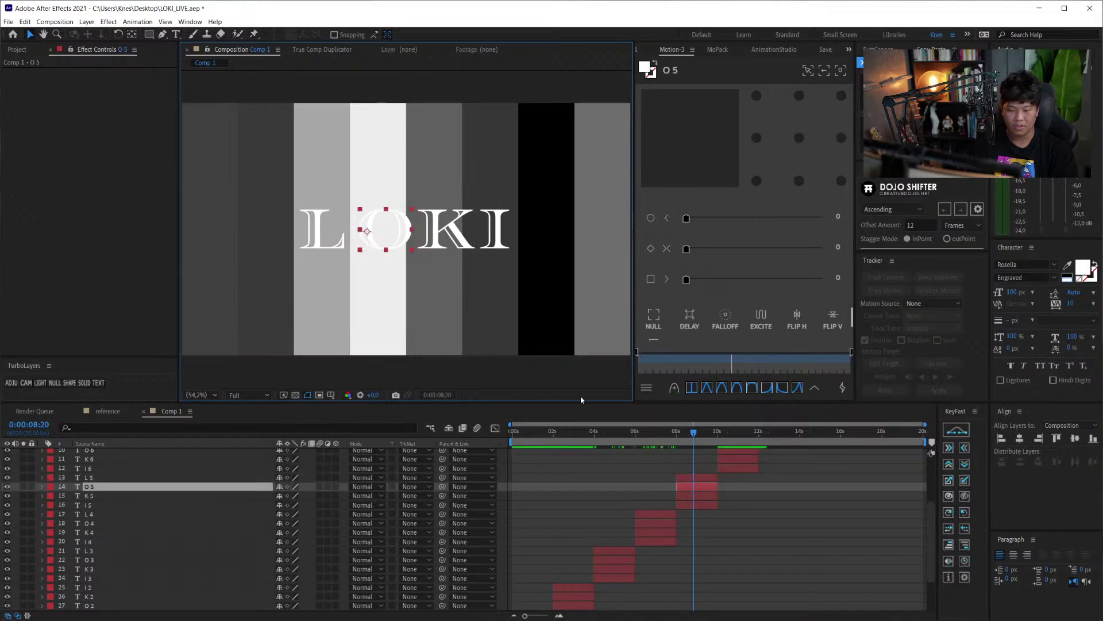
left_click(704, 481)
left_click(703, 505, "shift")
key("s")
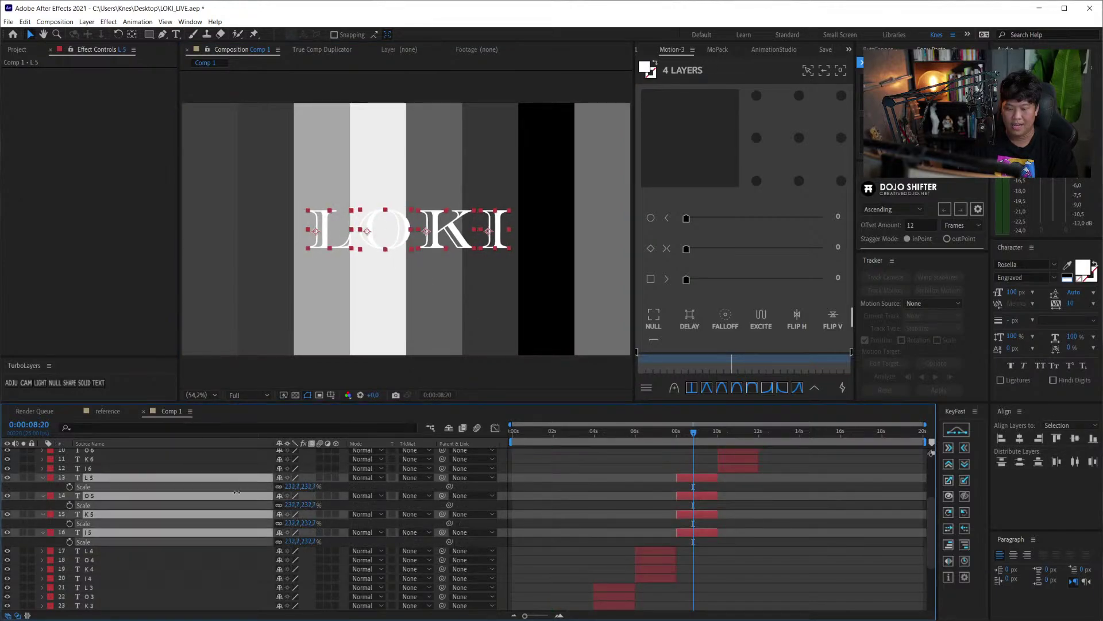
- Check each Rosella letter, L 5, O 5, K 5 and I 5, at 210.3% scale
left_click(211, 504)
left_click(325, 230)
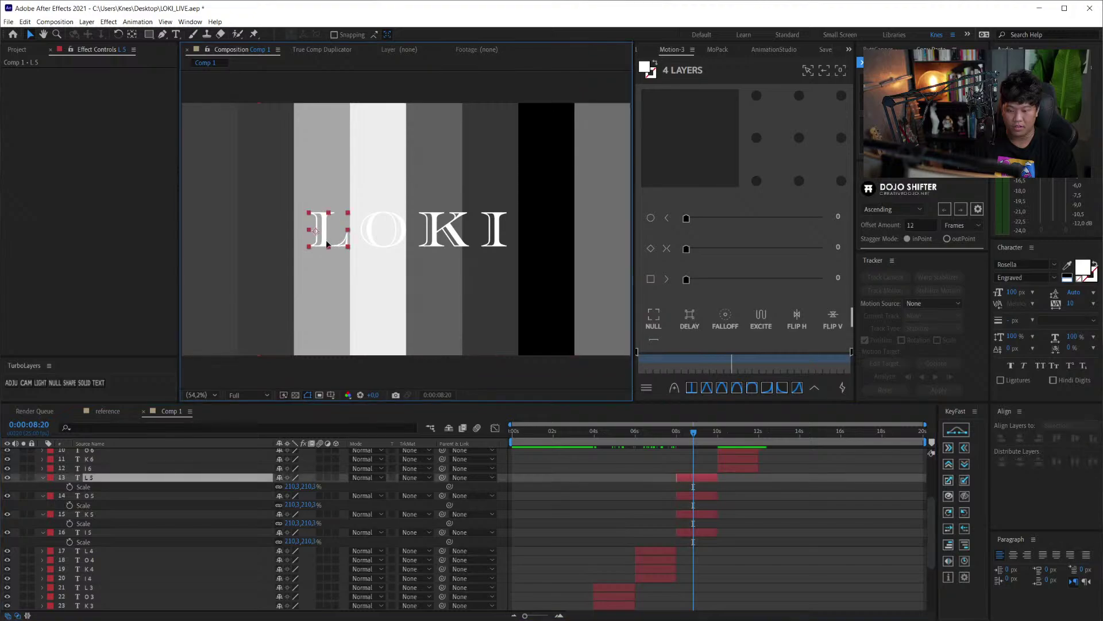
left_click(367, 235)
left_click(421, 233)
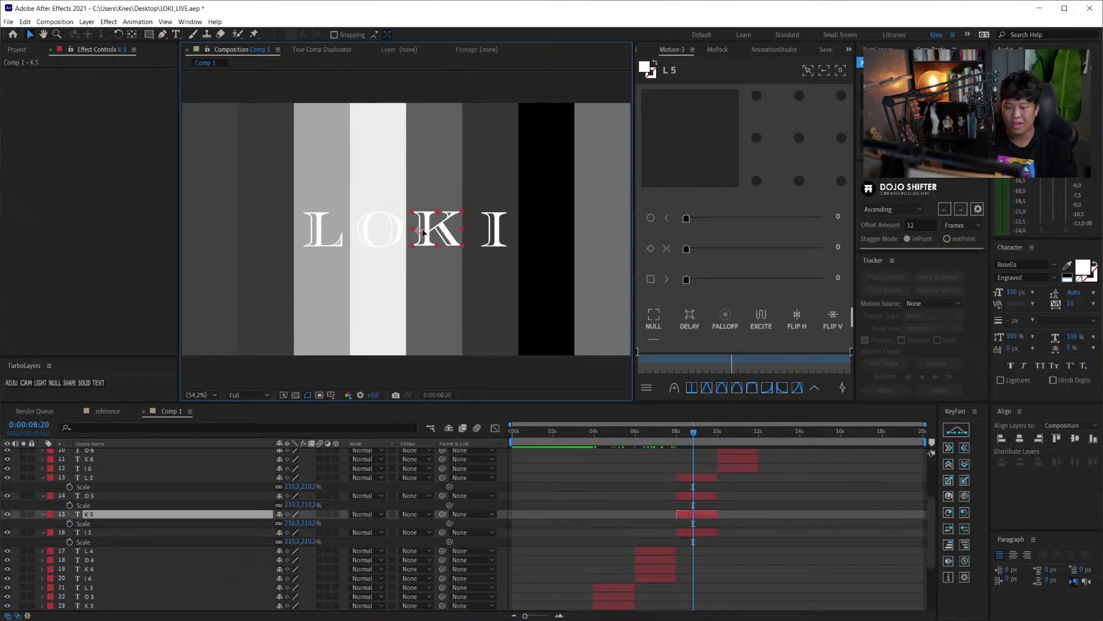
left_click(493, 230)
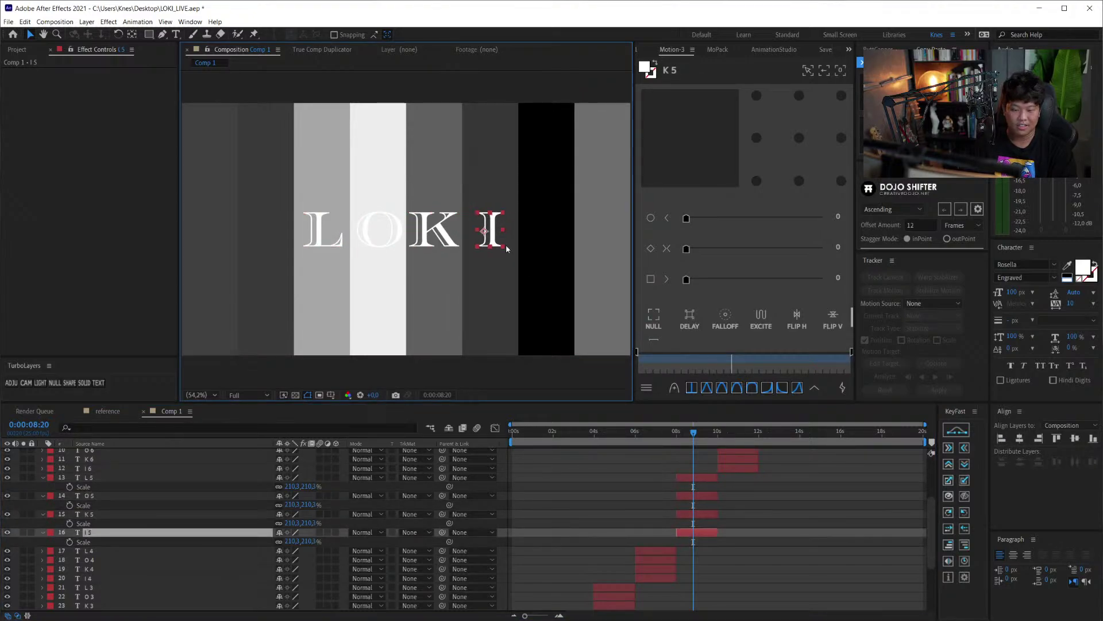
key("Return")
- Compare with the blackletter set at 7:03 by selecting O 4, K 4 and I 4
left_click(660, 435)
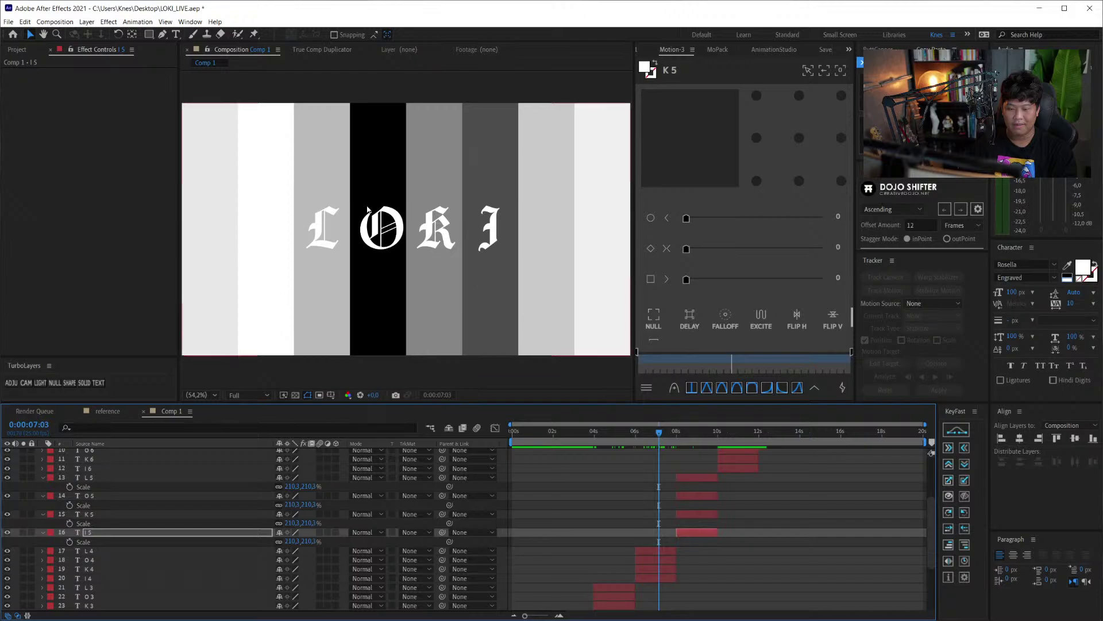
left_click(374, 230)
left_click(425, 230)
key("Return")
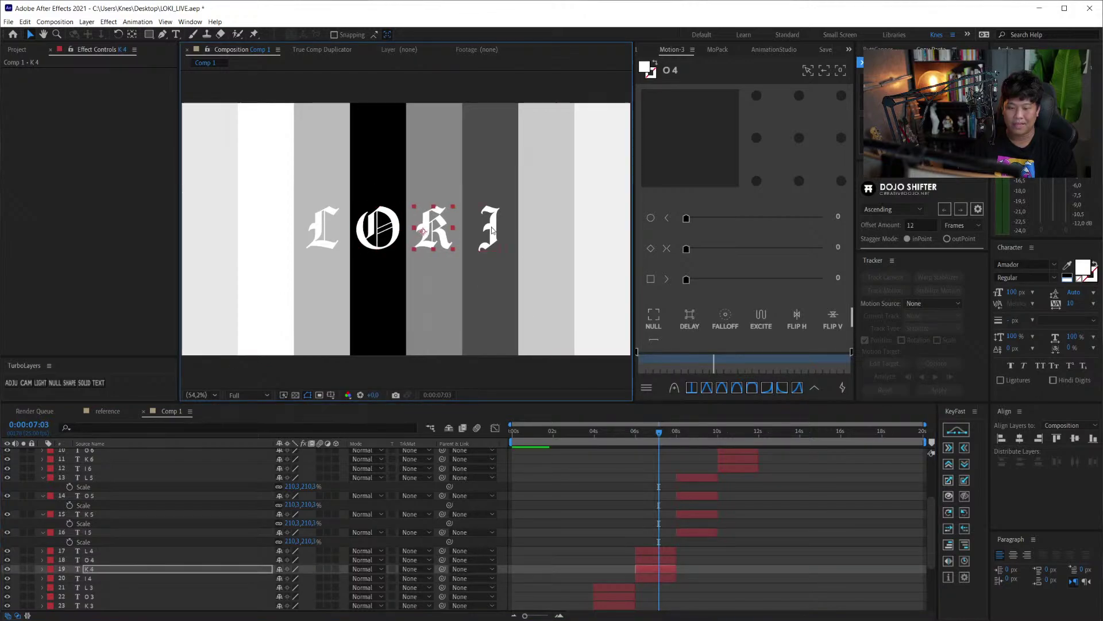
left_click(487, 229)
key("Return")
- Back at 8:20, hide the Scale properties of L 5–I 5, then move to 10:22
left_click(694, 437)
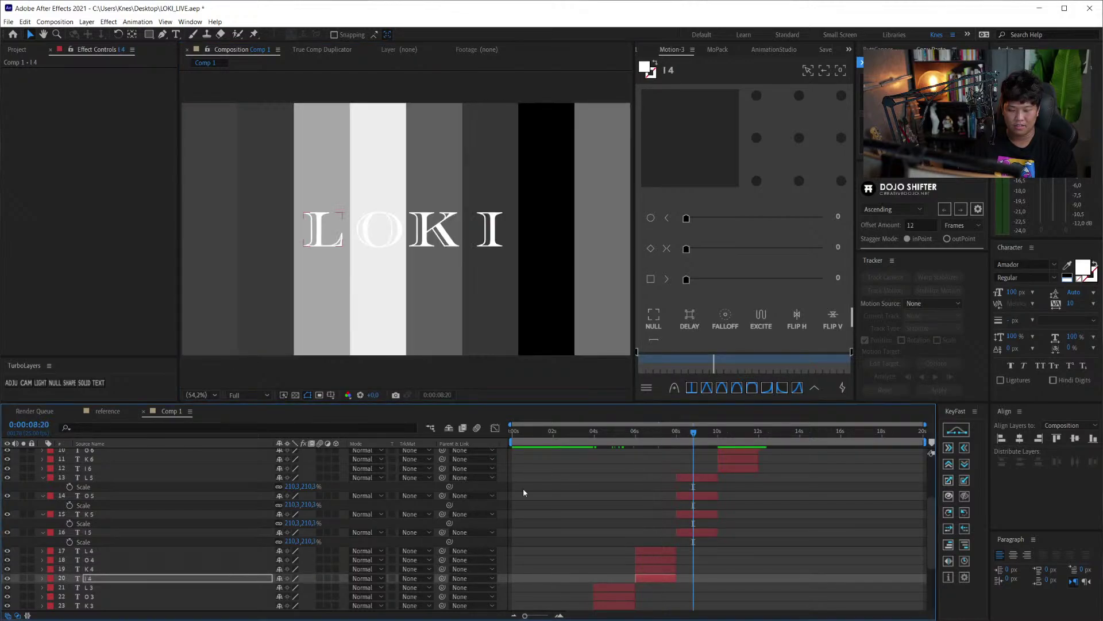
left_click(106, 477)
left_click(93, 533, "shift")
key("u")
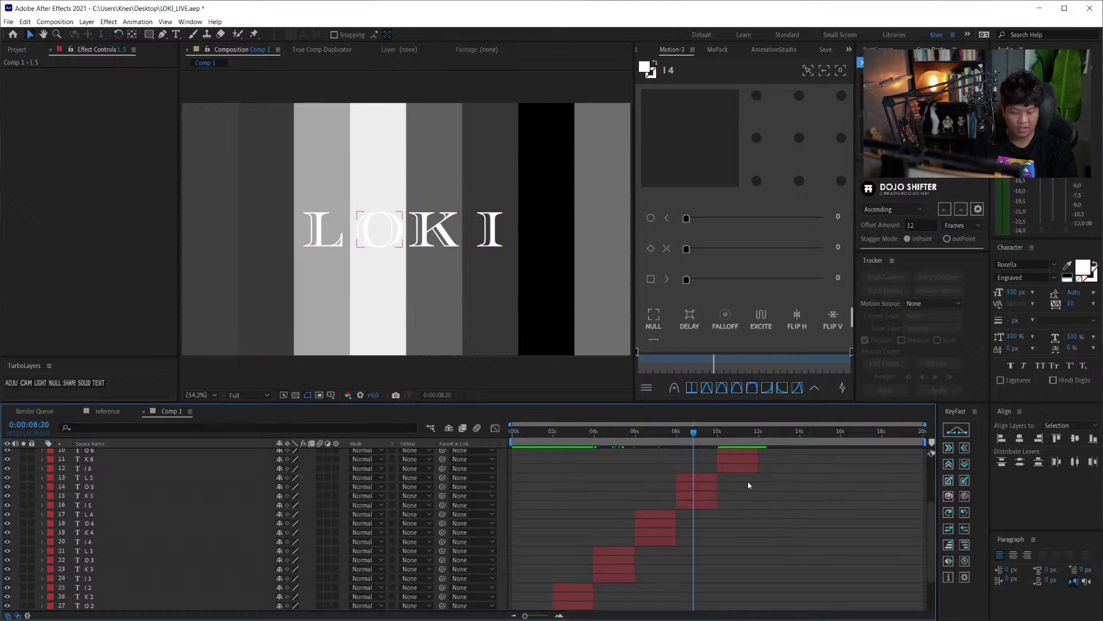
left_click(728, 437)
left_click(735, 438)
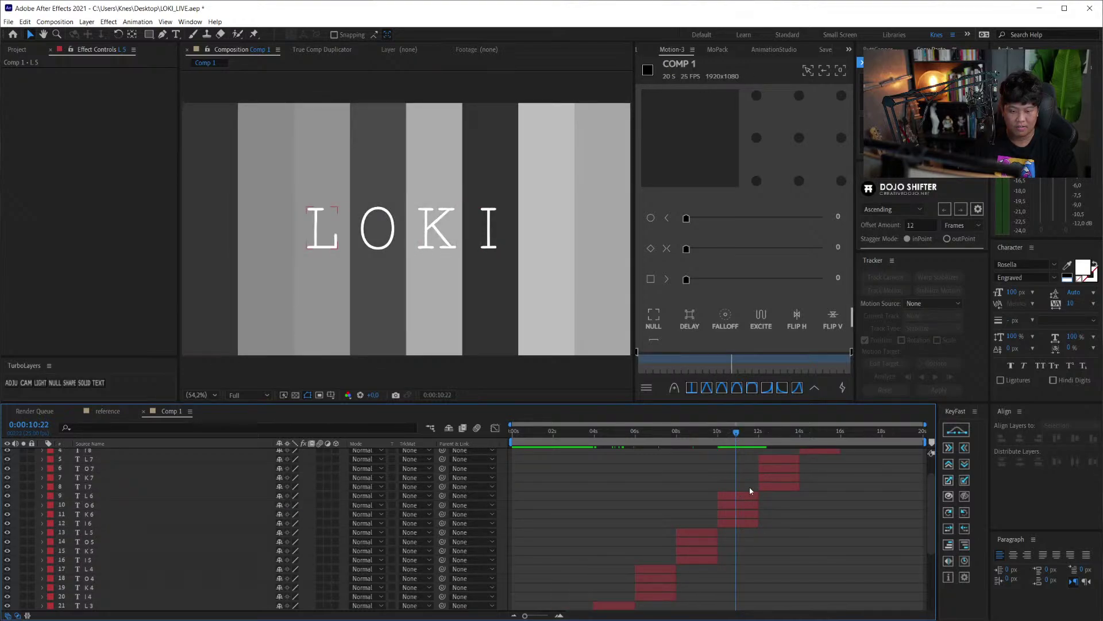
- Set the sixth letter set, L 6 through I 6, to the Mr Darcy font
left_click(781, 459)
left_click(785, 487, "shift")
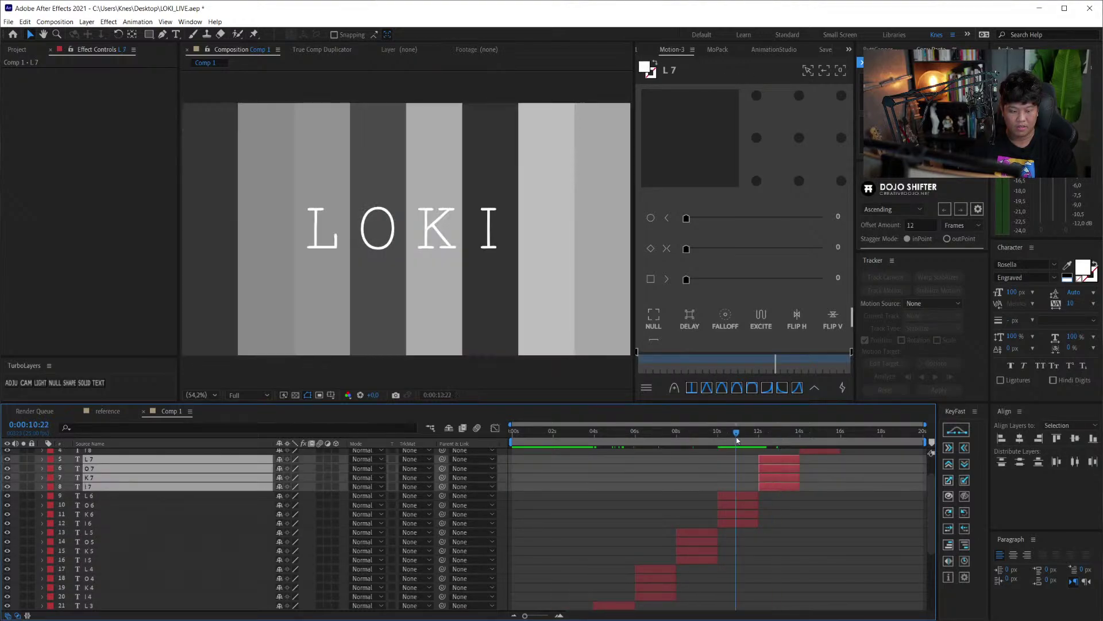
left_click(737, 440)
left_click(750, 496)
left_click(742, 523, "shift")
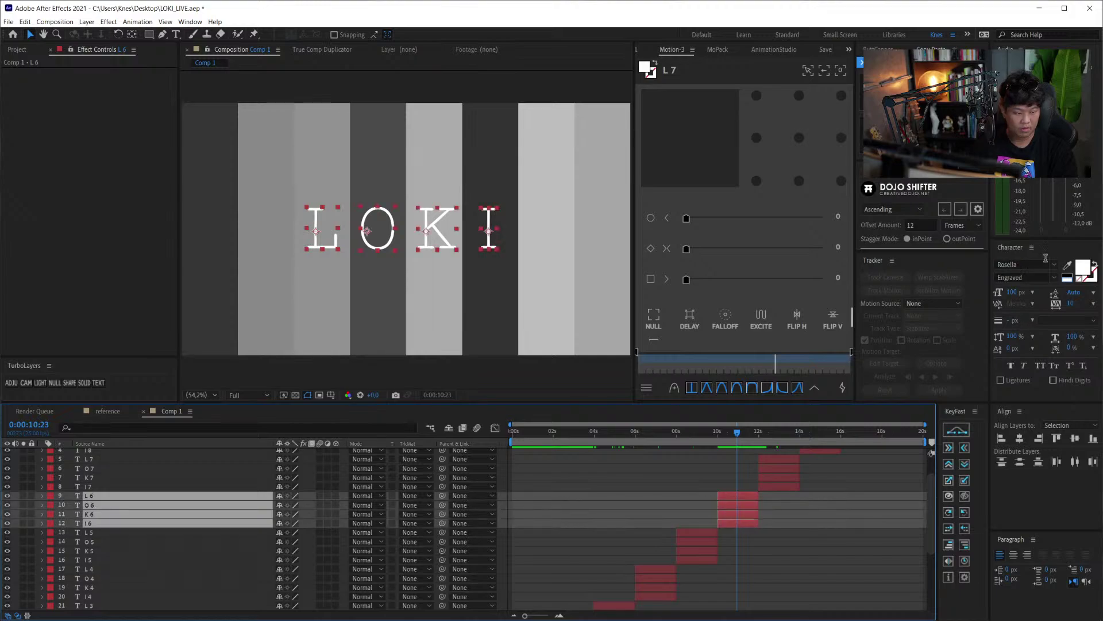
left_click(1053, 265)
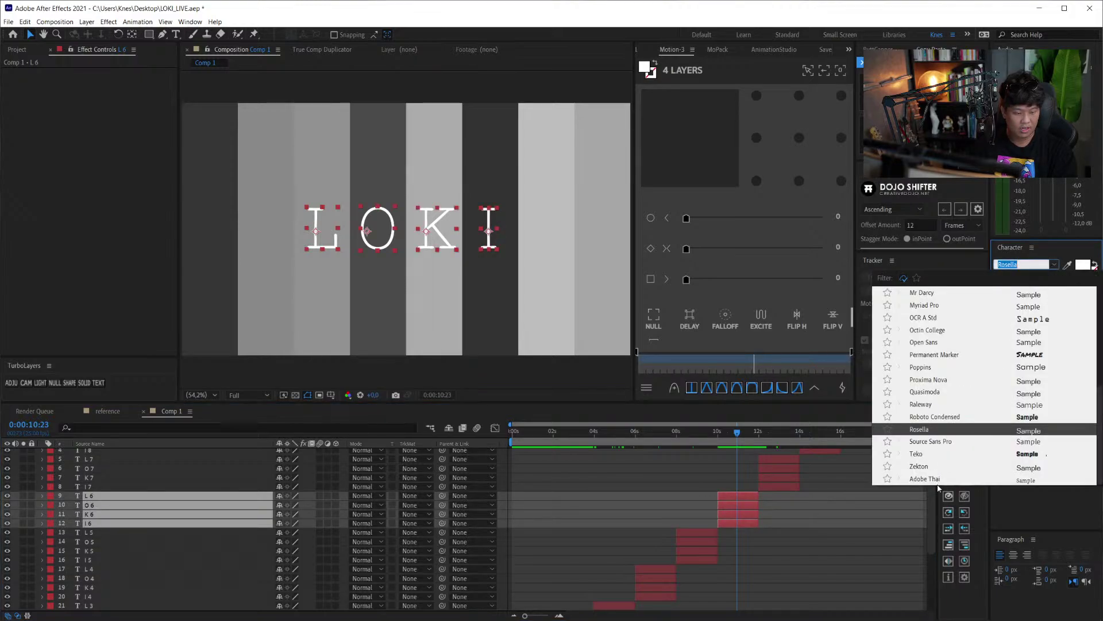
scroll(940, 446, "up", 3)
left_click(932, 405)
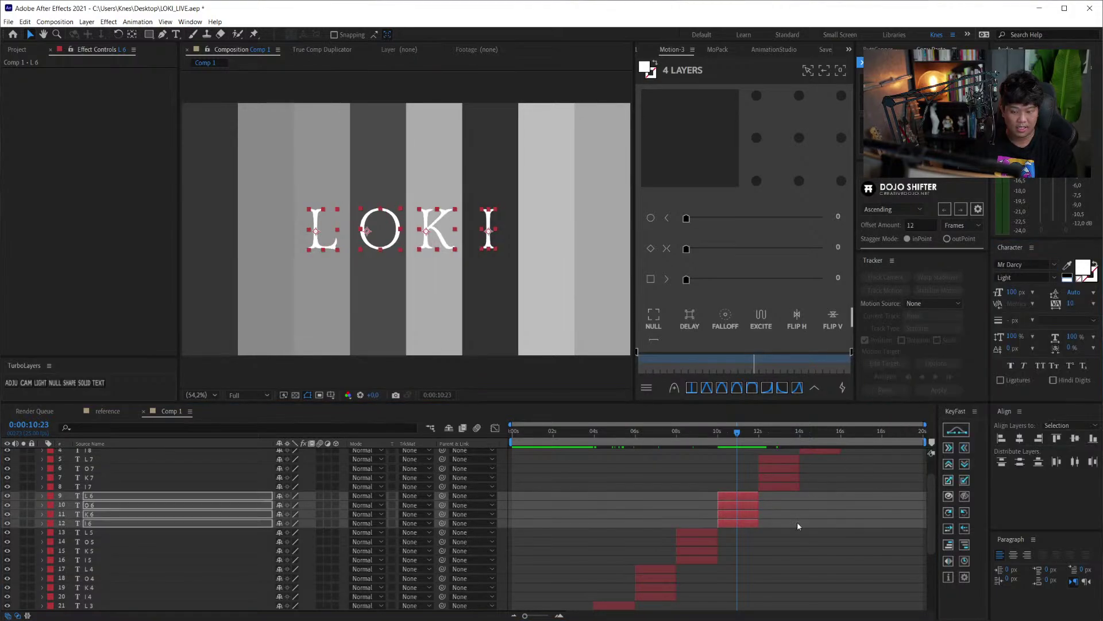
- At 12:18, set the seventh letter set, L 7 through I 7, to Proxima Nova Semibold
left_click(798, 522)
left_click(773, 435)
left_click(788, 490, "shift")
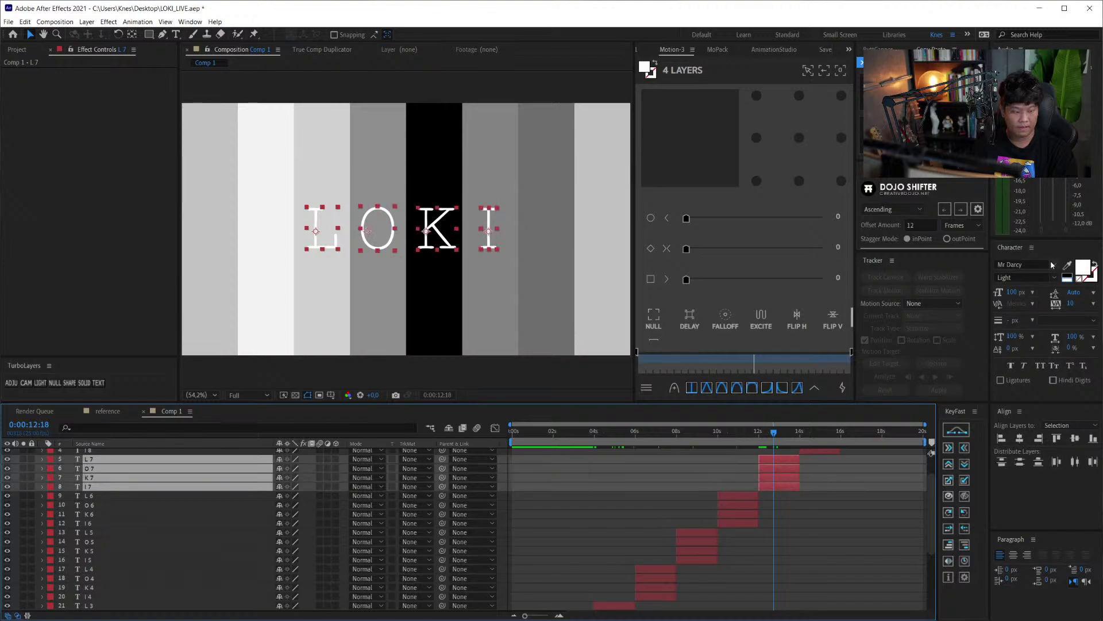
left_click(1023, 265)
type("mr")
scroll(995, 342, "up", 2)
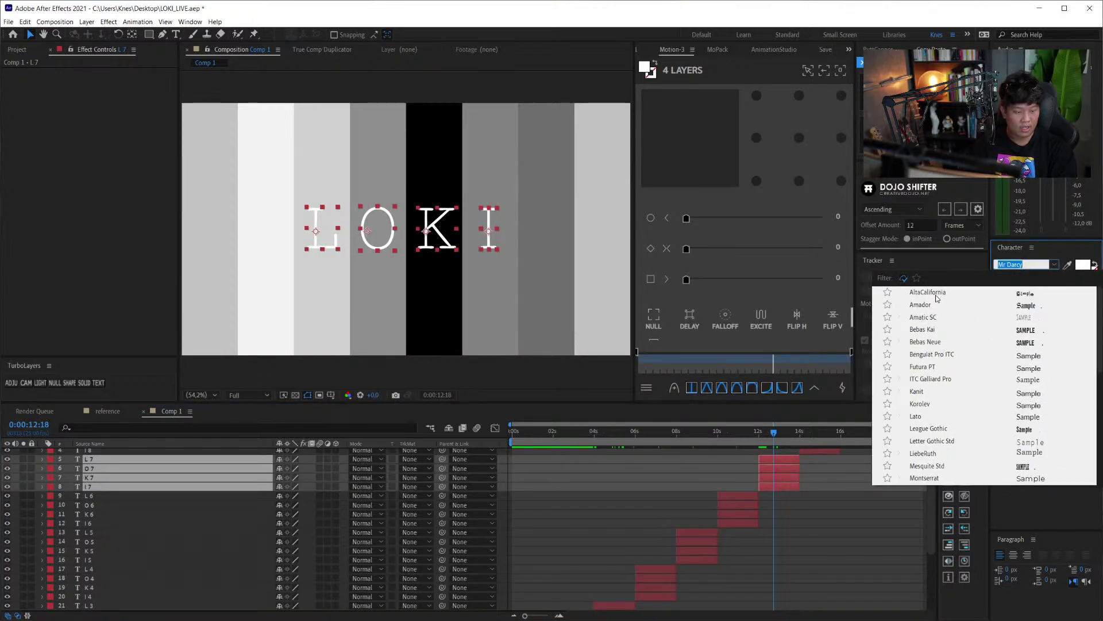
scroll(937, 440, "down", 1)
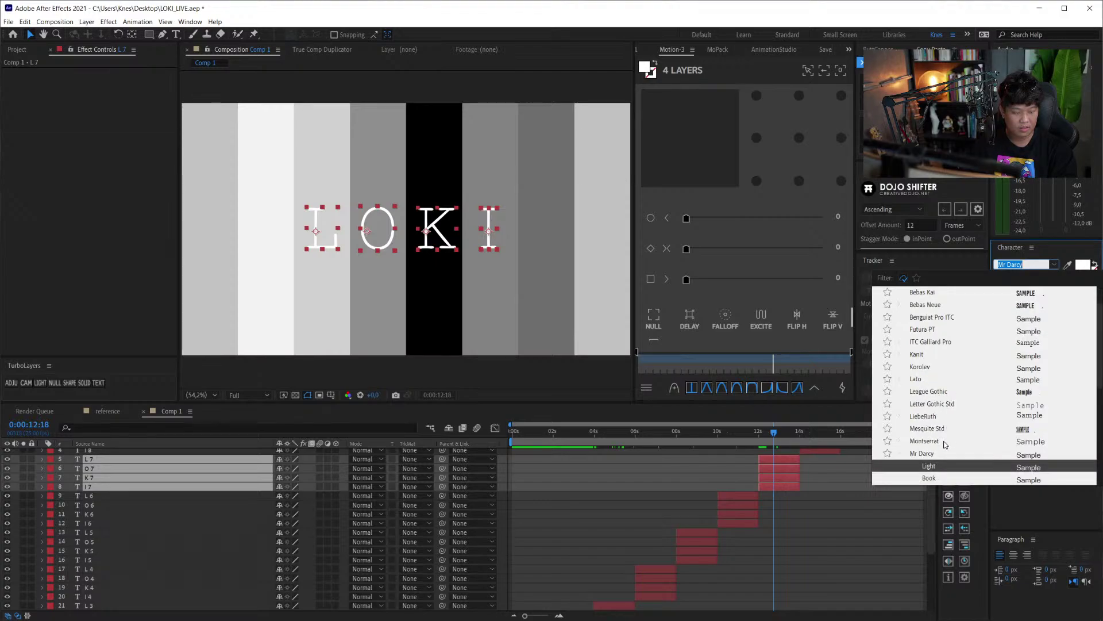
scroll(944, 443, "down", 2)
scroll(939, 448, "down", 2)
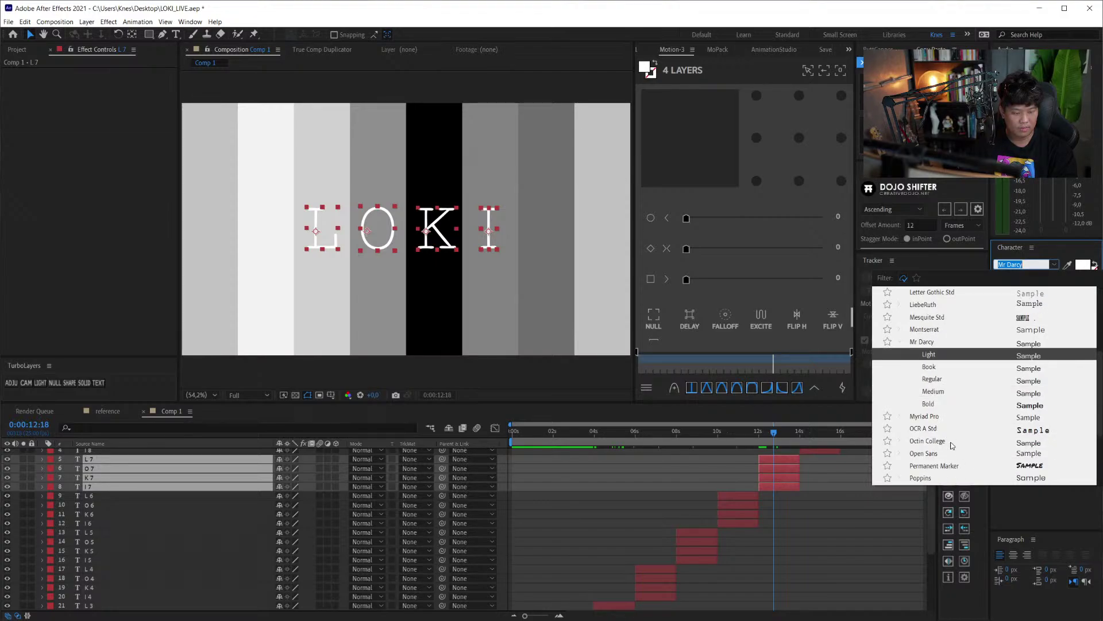
scroll(951, 445, "down", 2)
scroll(945, 444, "down", 2)
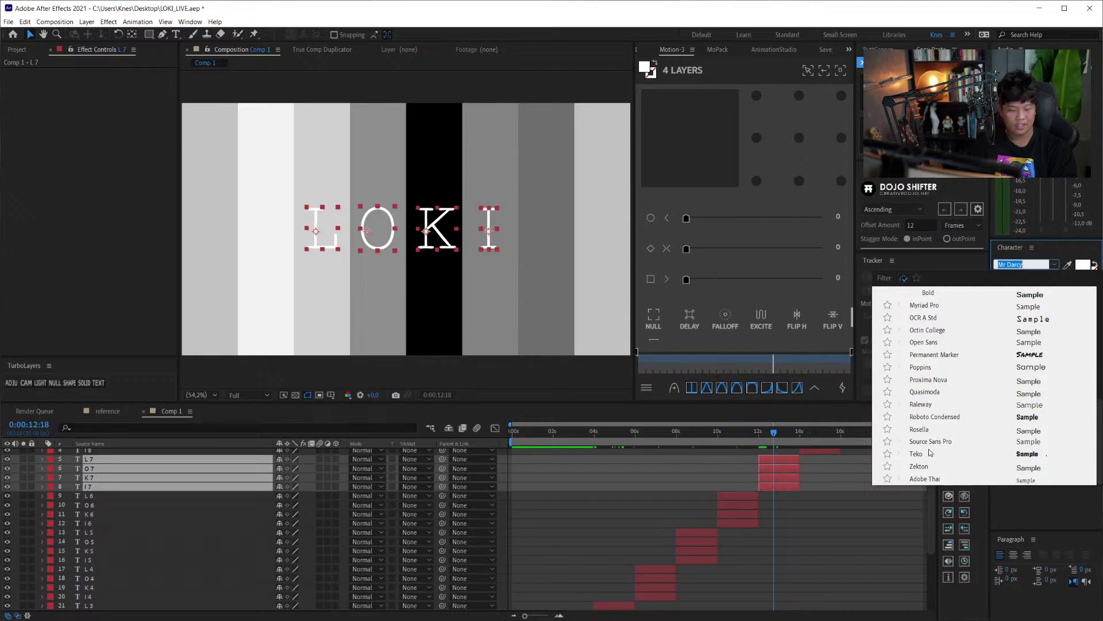
left_click(936, 381)
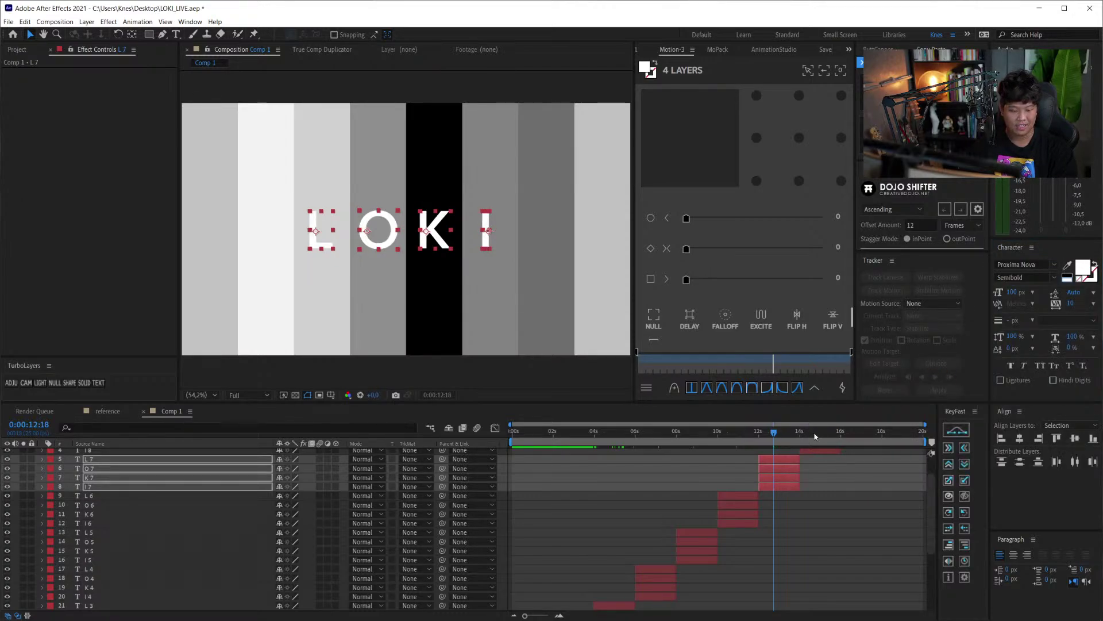
- Set the final letters, L 8 through I 8, to Benguiat Pro ITC and return to the start
scroll(815, 436, "up", 1)
left_click(831, 432)
key("ctrl+Up")
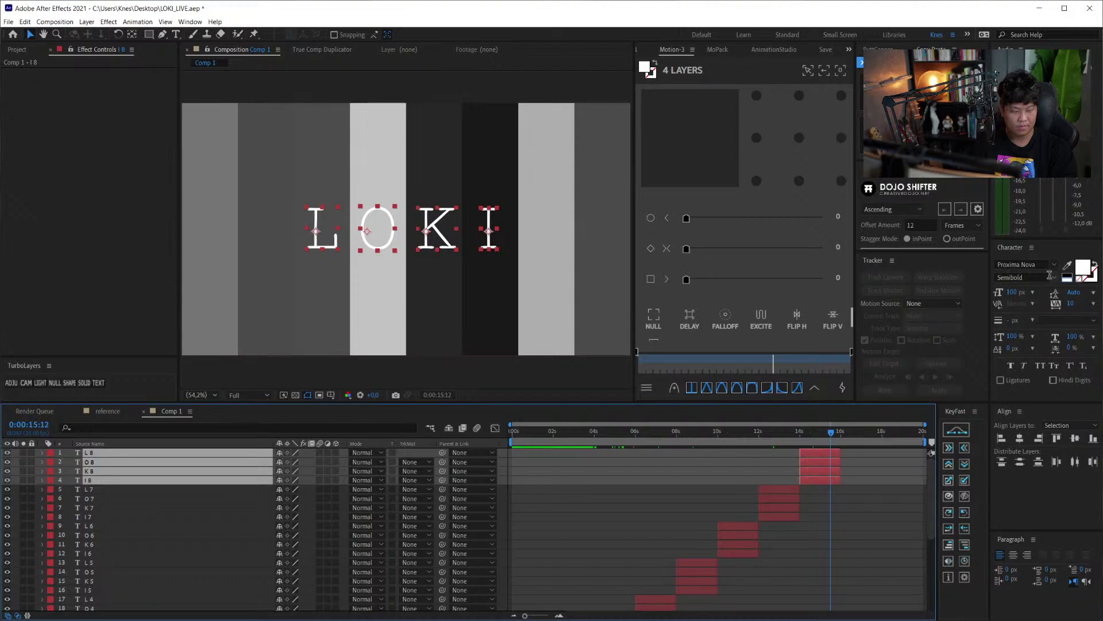
left_click(1052, 265)
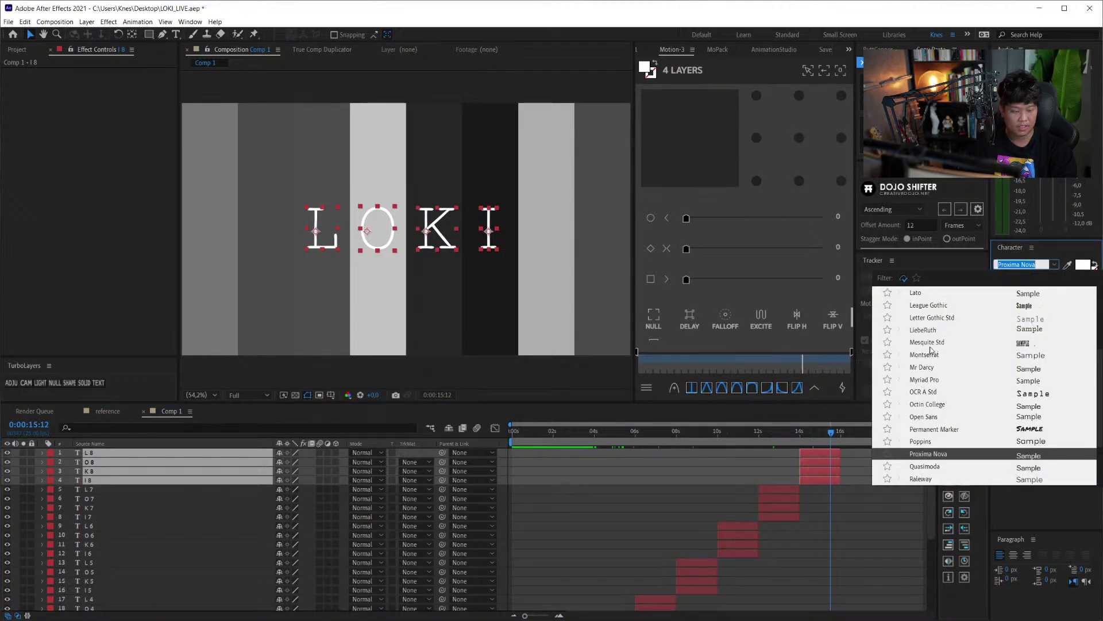
scroll(925, 334, "up", 2)
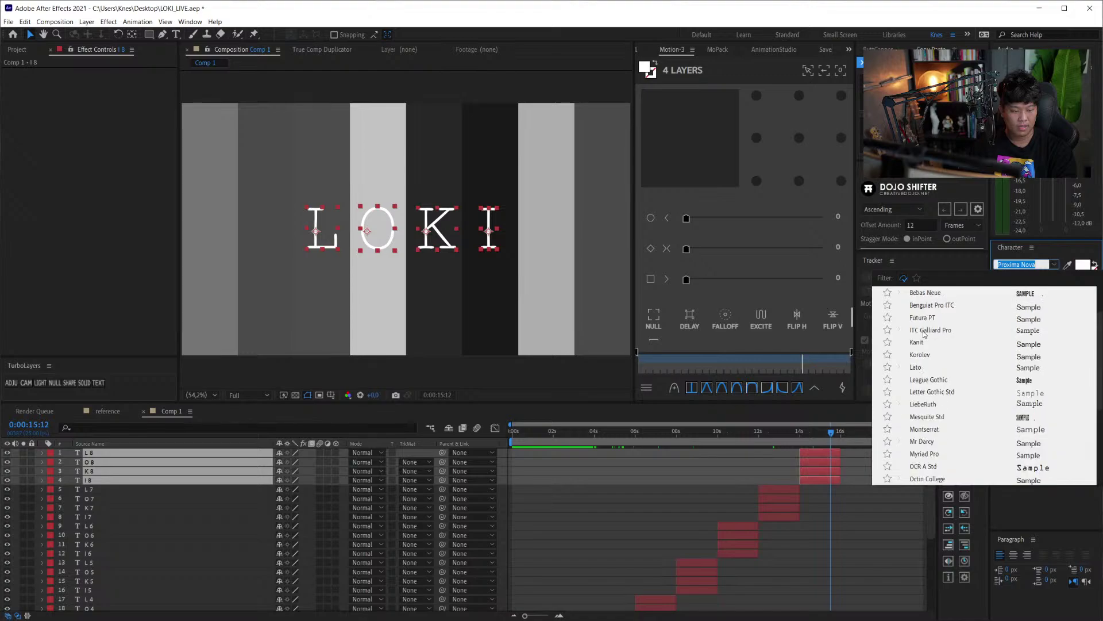
scroll(933, 334, "up", 2)
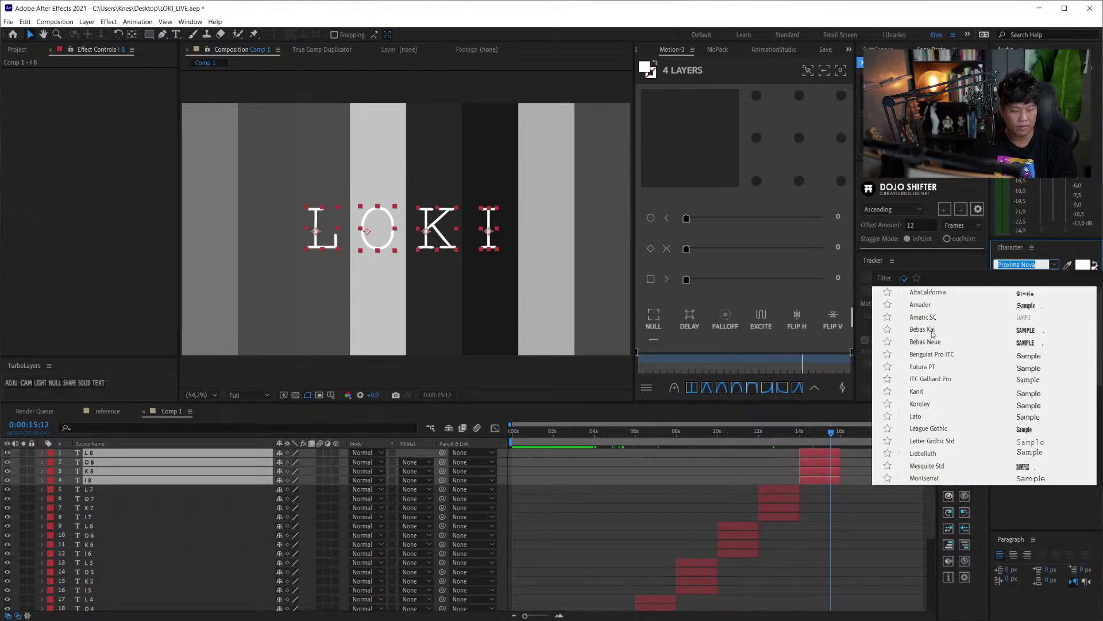
left_click(930, 355)
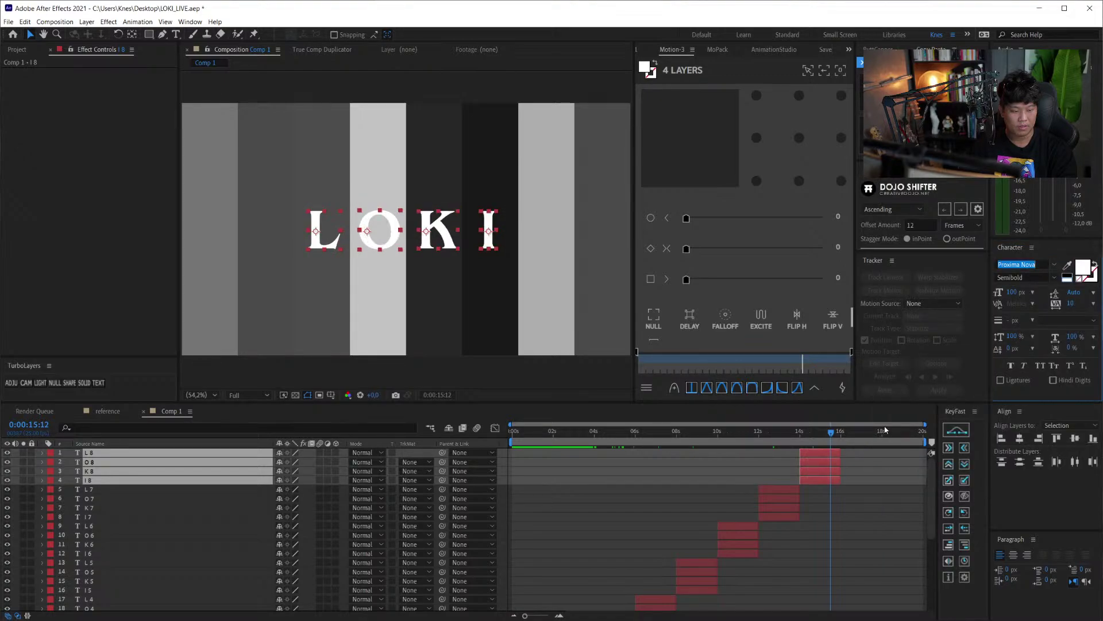
left_click(849, 529)
left_click(781, 435)
key("Home")
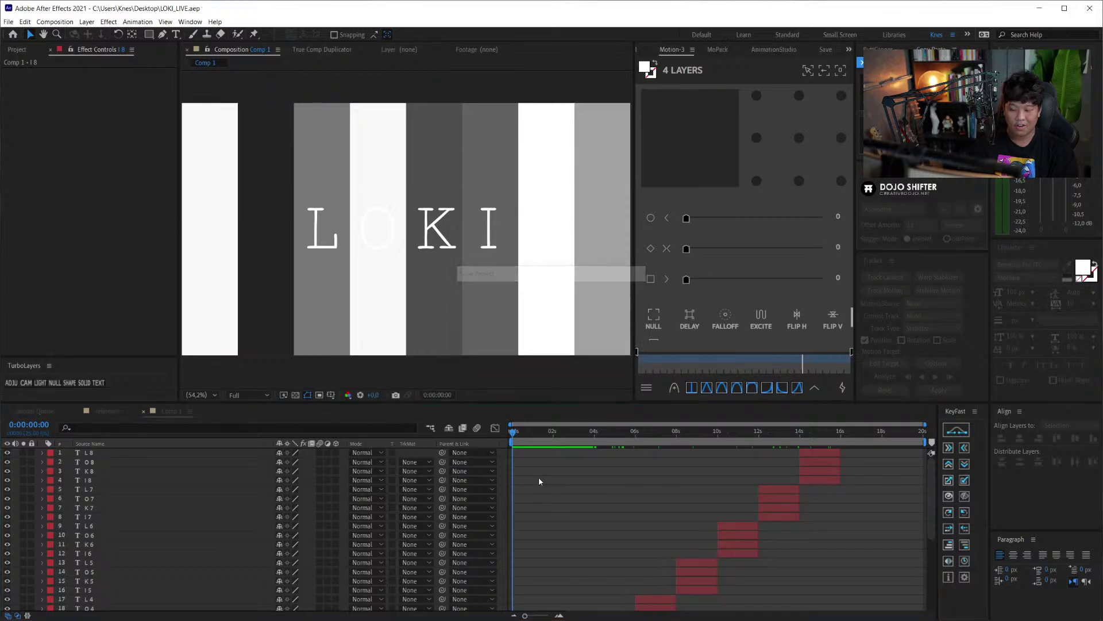
scroll(604, 504, "down", 4)
scroll(556, 483, "down", 2)
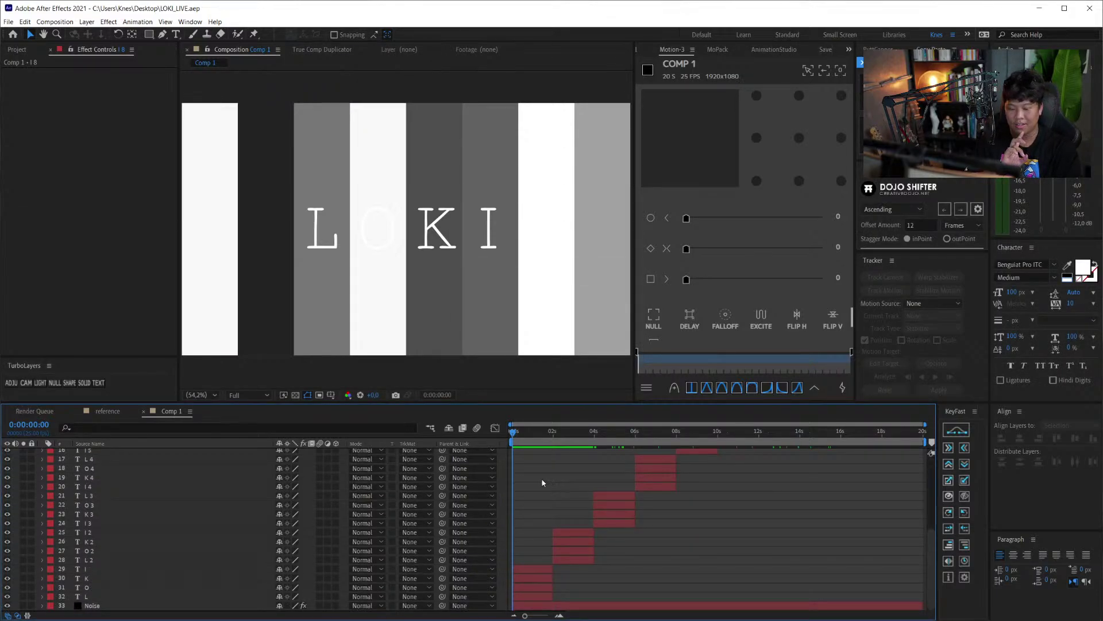
left_click(106, 412)
left_click_drag(580, 432, 659, 432)
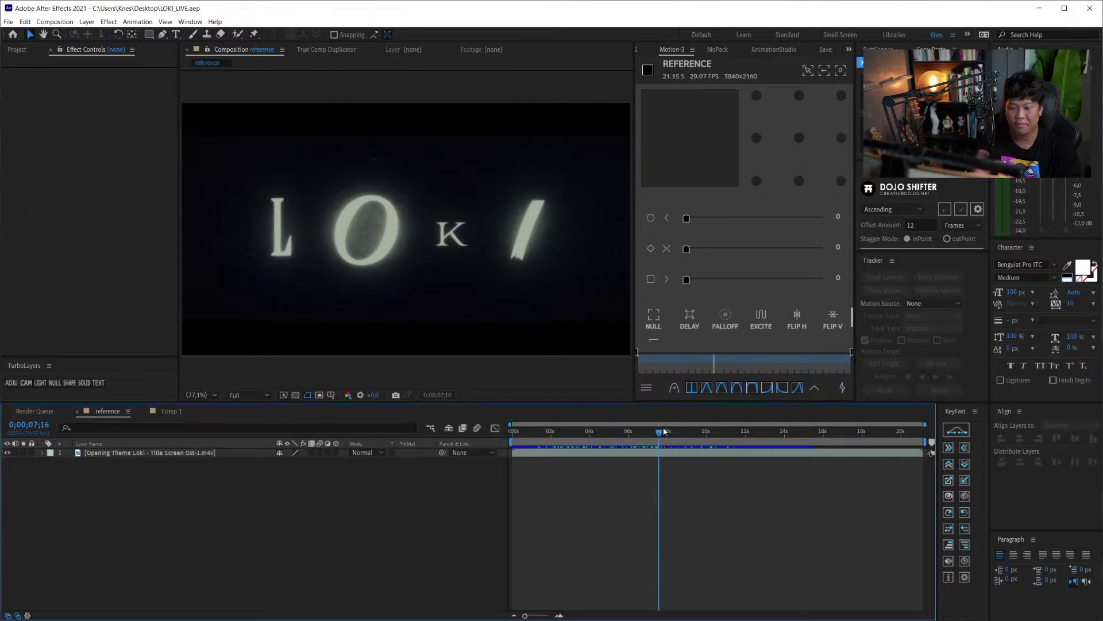
key("shift+period")
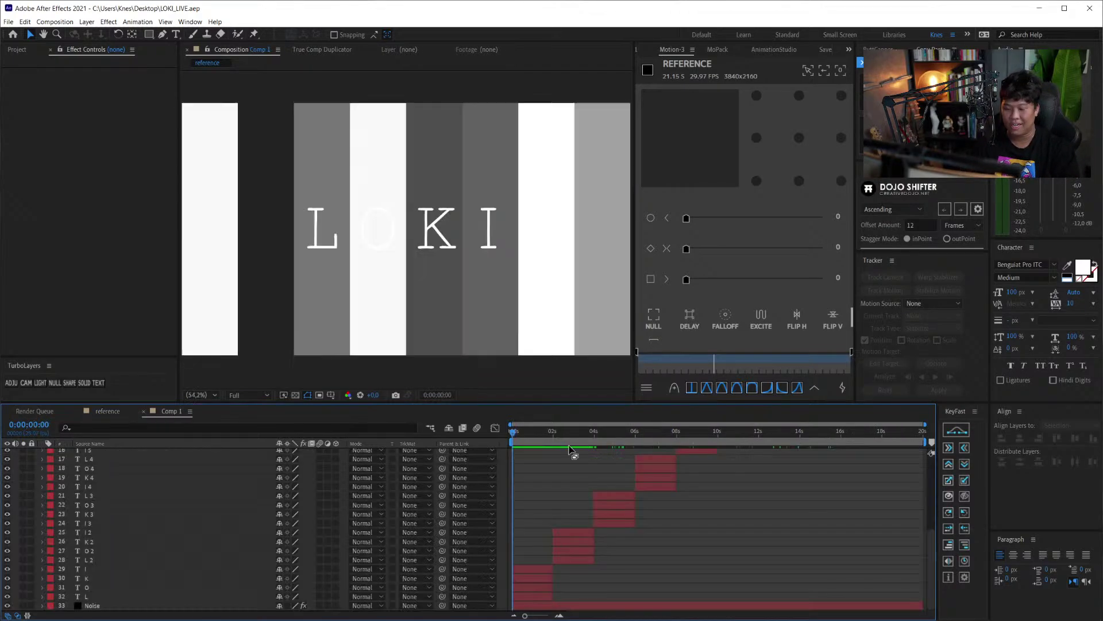
left_click_drag(533, 443, 693, 436)
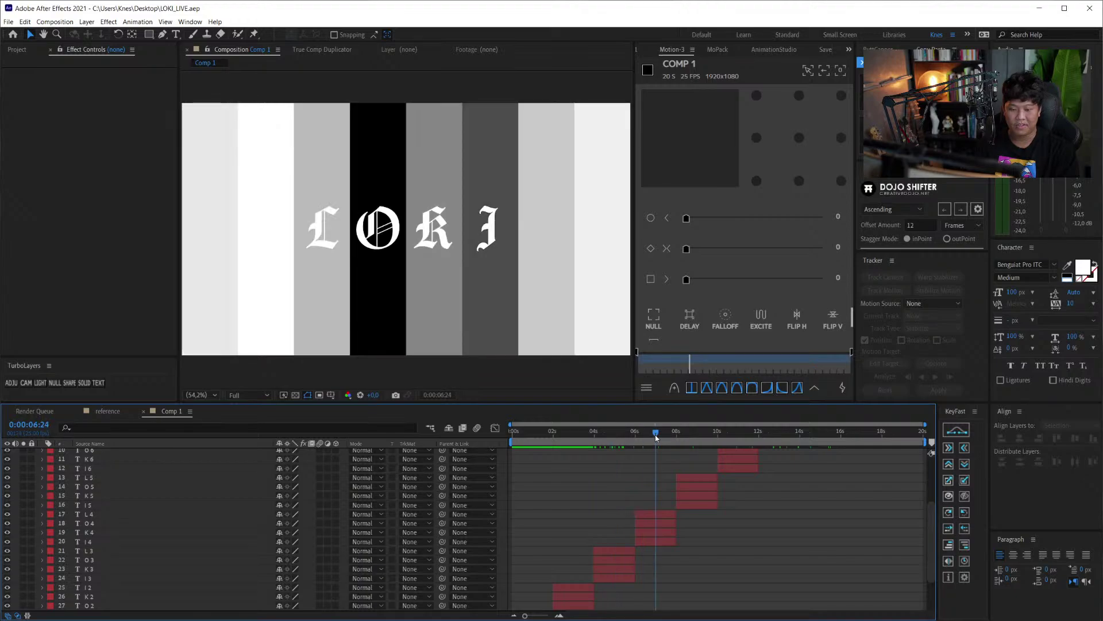
left_click_drag(693, 436, 738, 438)
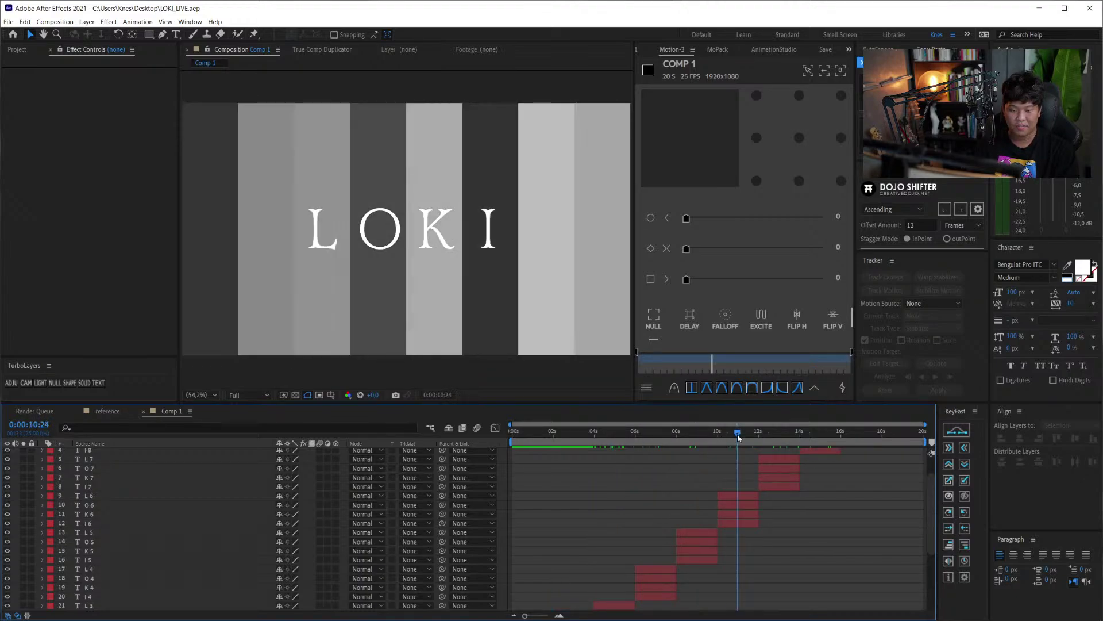
left_click(783, 431)
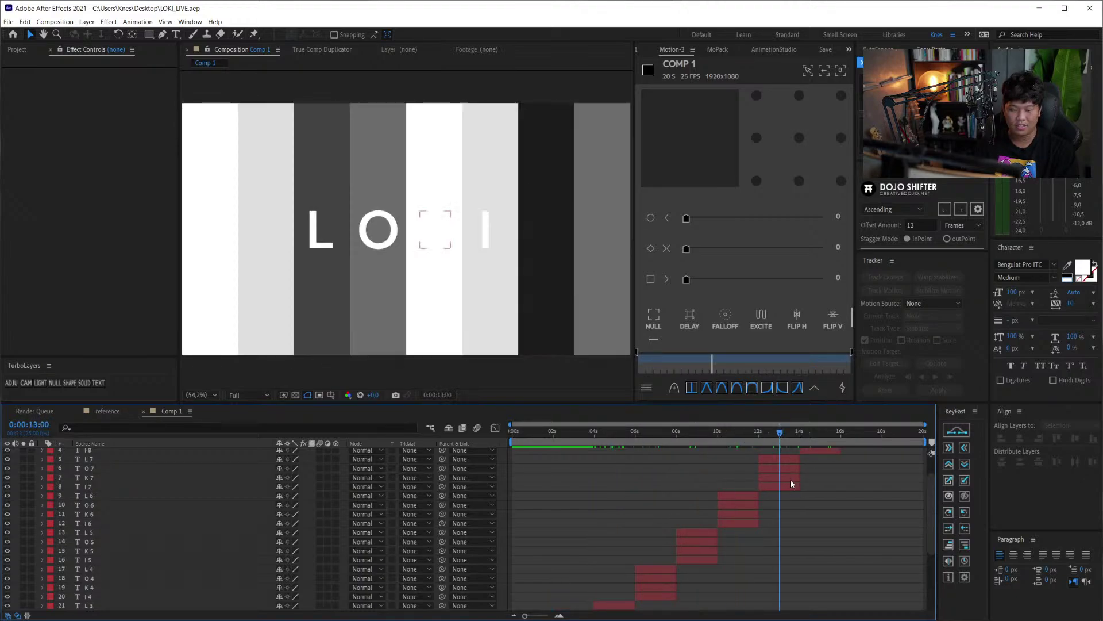
left_click(824, 436)
left_click_drag(821, 454, 823, 482)
left_click(872, 507)
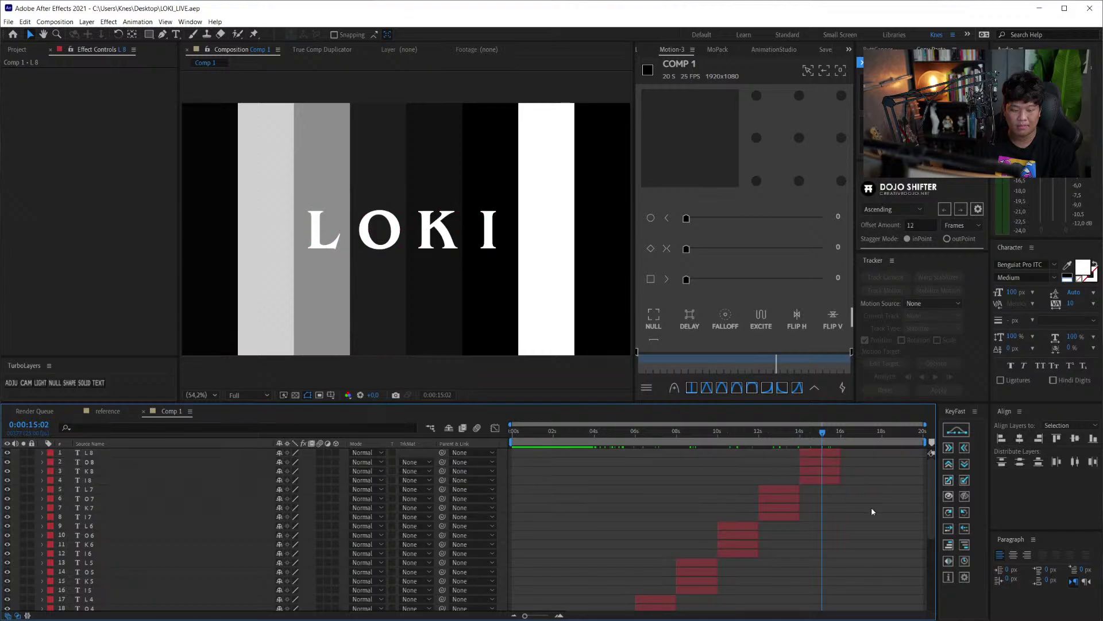
left_click_drag(816, 435, 498, 460)
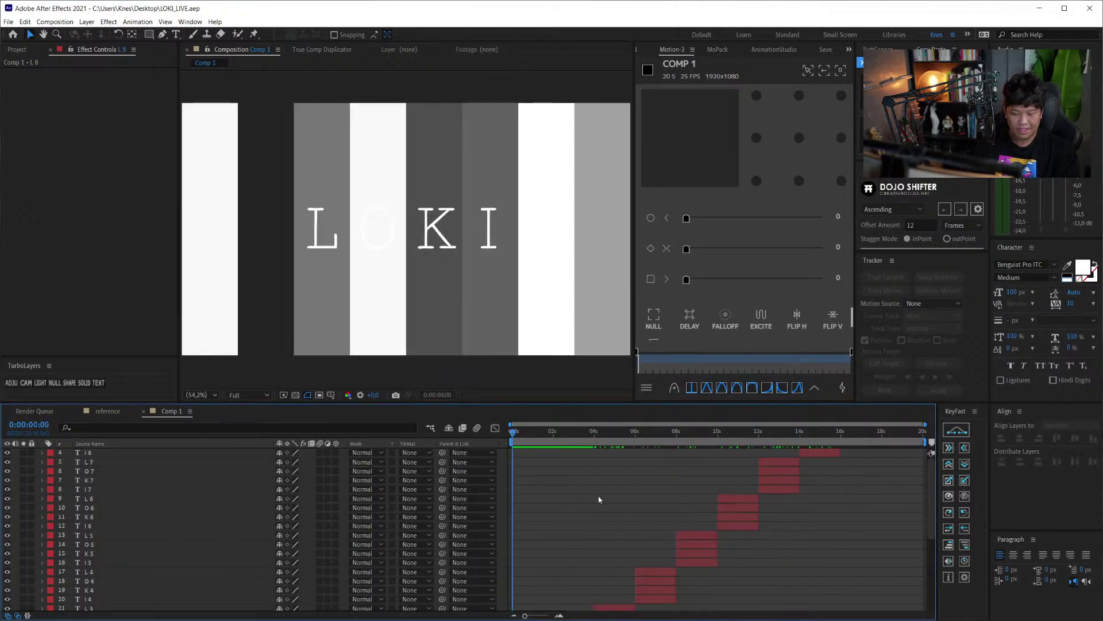
- Rename the composition to 'Text Base' in Composition Settings
scroll(574, 482, "down", 5)
key("ctrl+k")
type("T")
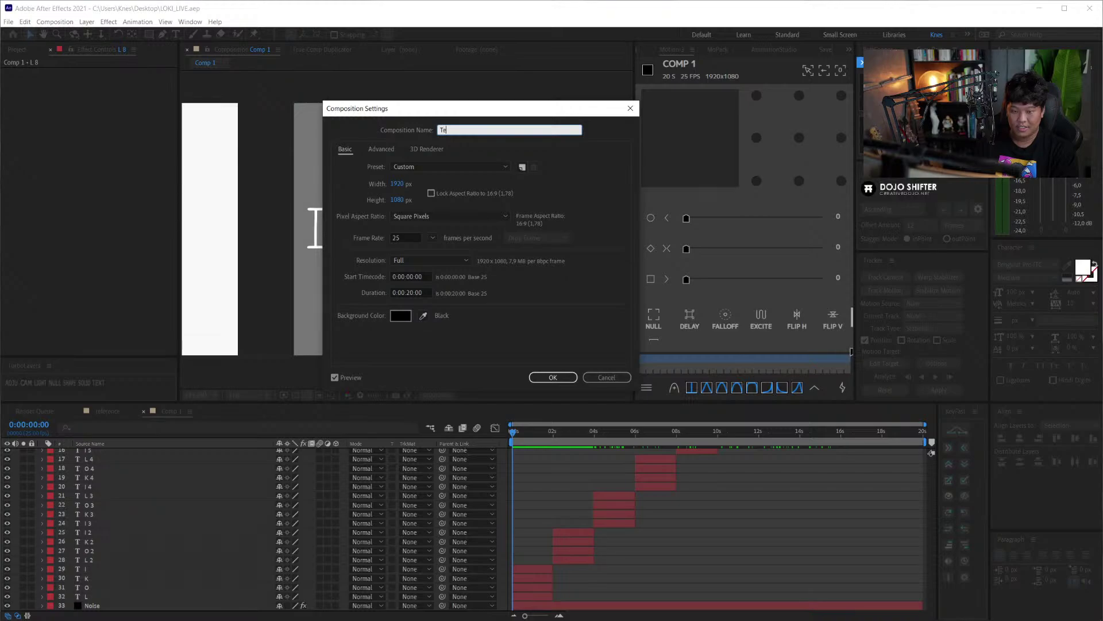
type("e")
key("Return")
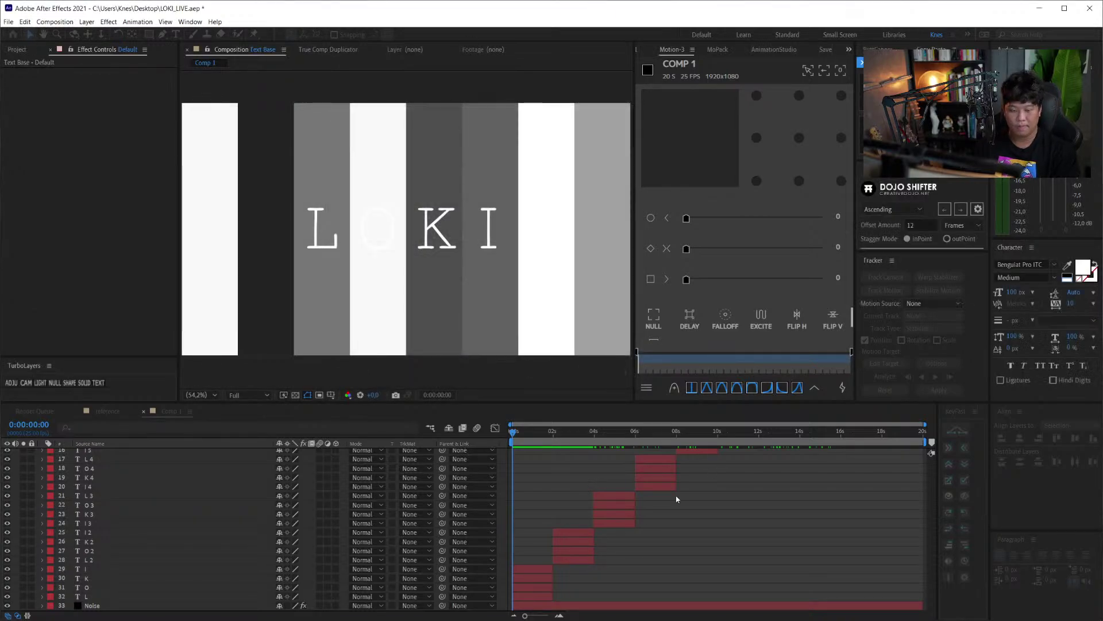
- Scrub through the opening frames of the composition
left_click(531, 440)
left_click_drag(545, 441, 546, 453)
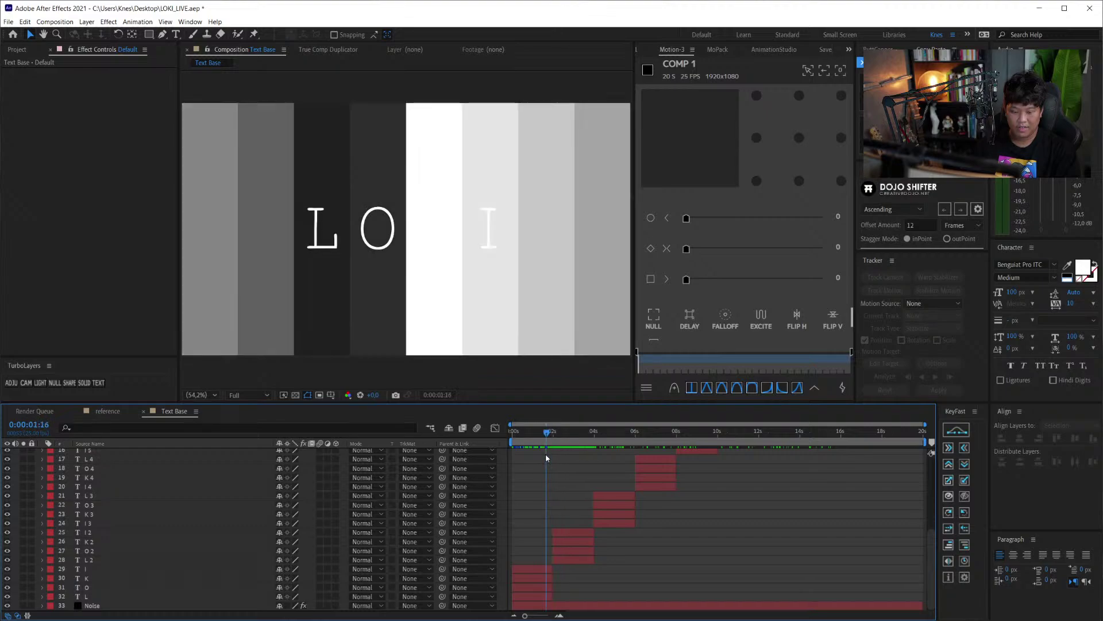
scroll(550, 580, "up", 5)
scroll(565, 568, "up", 2)
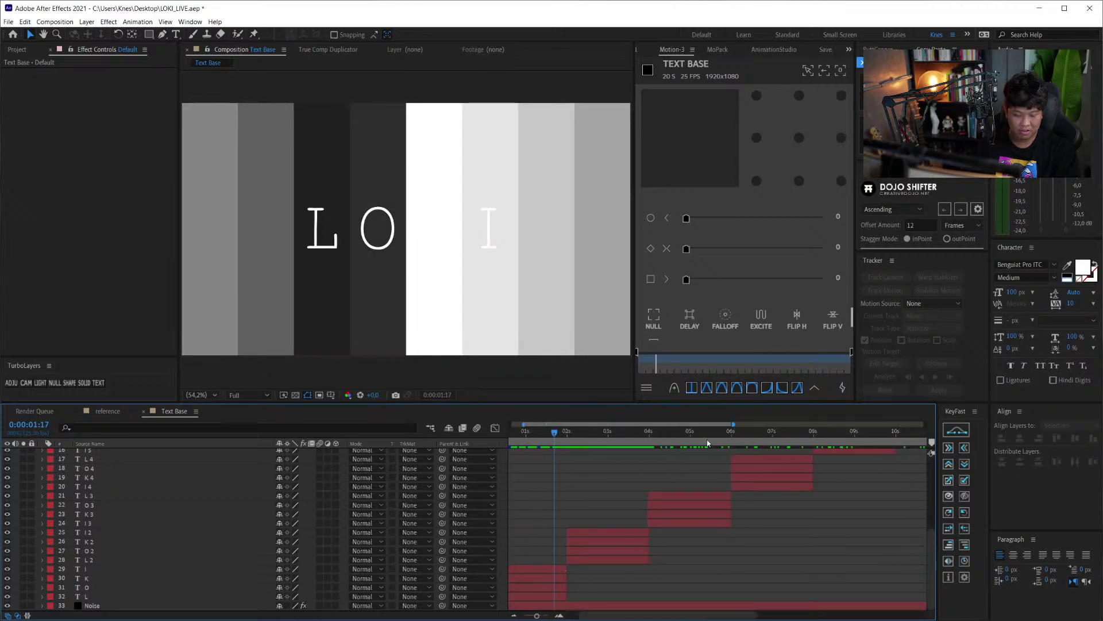
- Select layers L 3 through I 3 to inspect them, then deselect
left_click(667, 495)
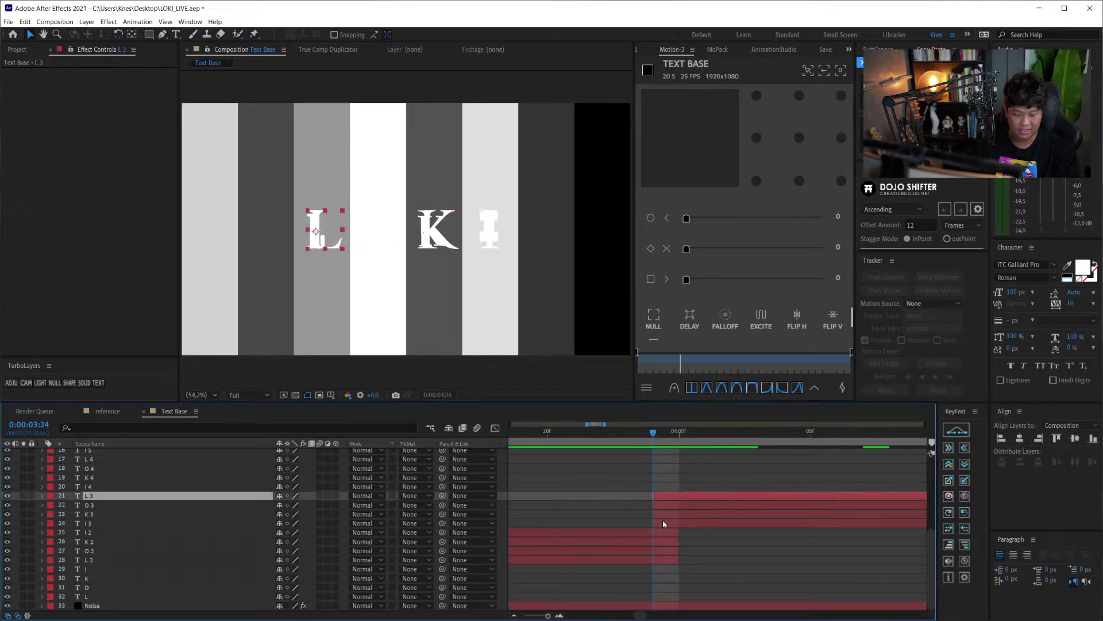
left_click(662, 521, "shift")
scroll(758, 498, "down", 3)
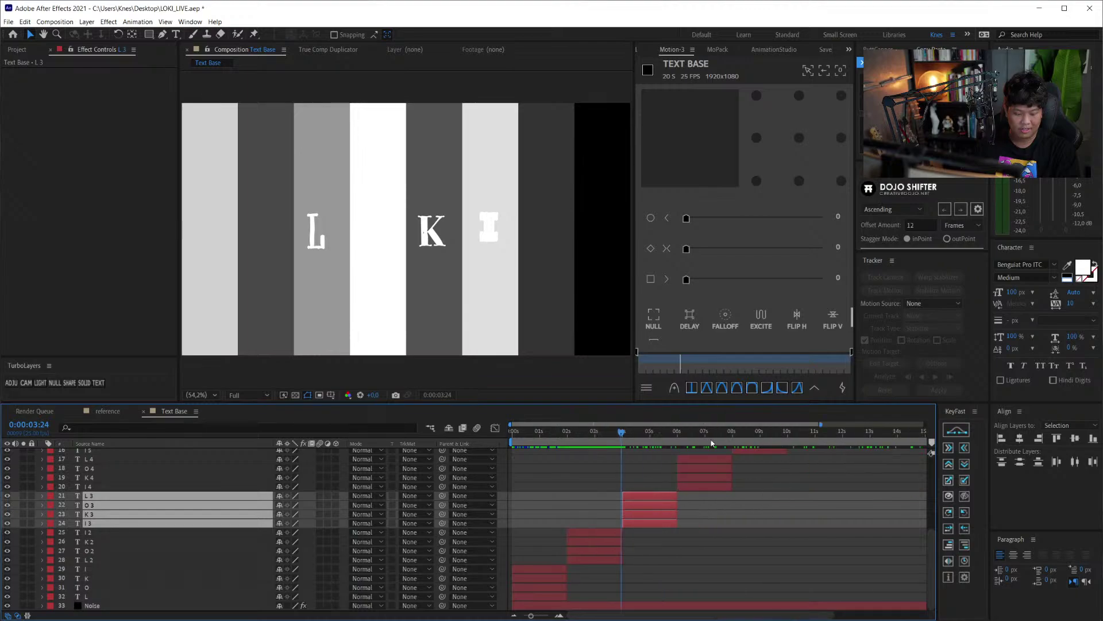
scroll(809, 447, "down", 2)
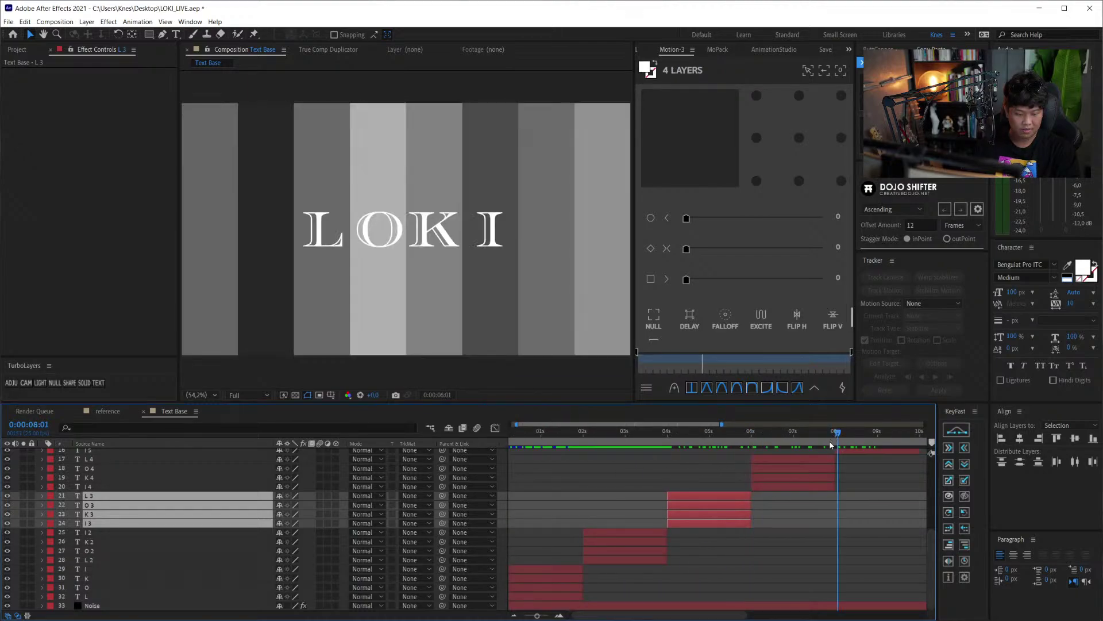
scroll(856, 463, "up", 5)
scroll(856, 462, "up", 2)
scroll(860, 478, "up", 3)
scroll(731, 591, "down", 3)
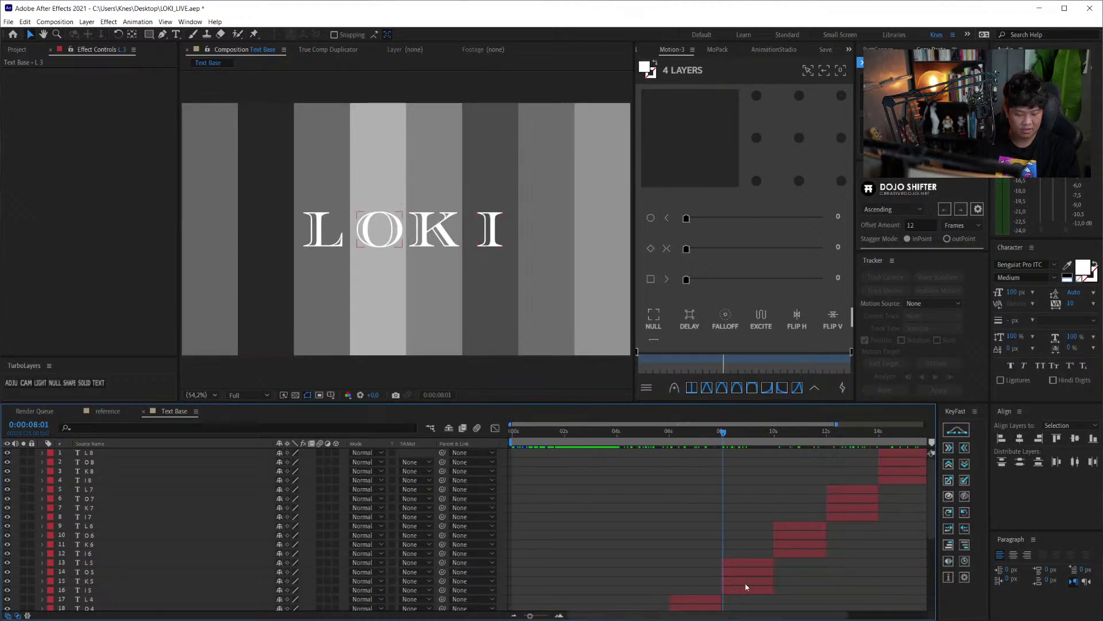
left_click(797, 610)
- Play back from 12 seconds, then scrub the early frames up to about 7 seconds
left_click(826, 431)
scroll(831, 493, "down", 2)
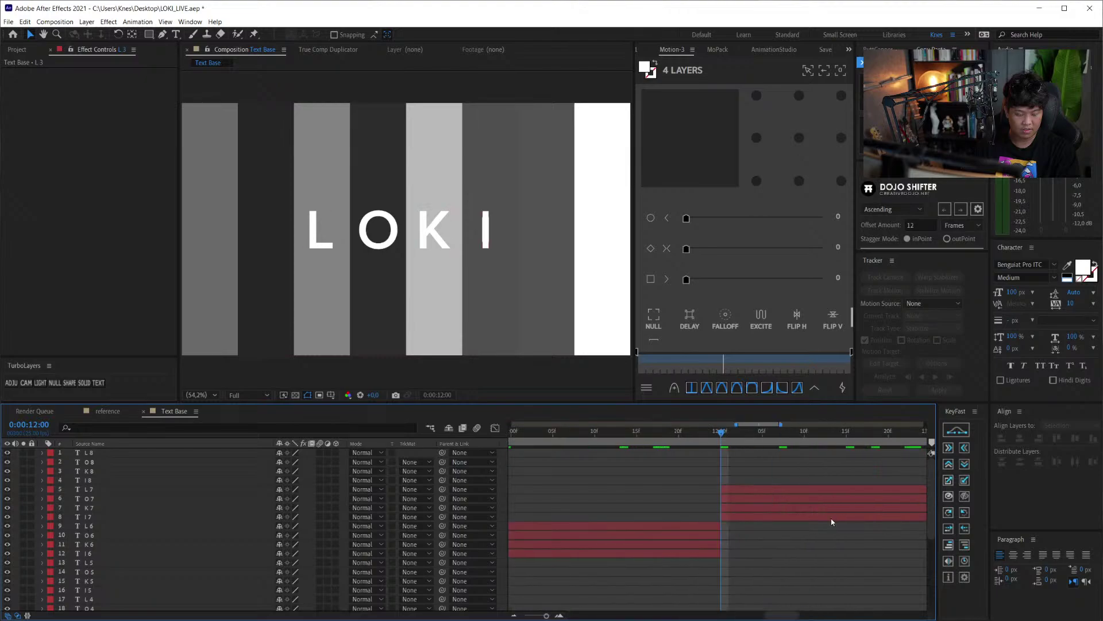
key("k")
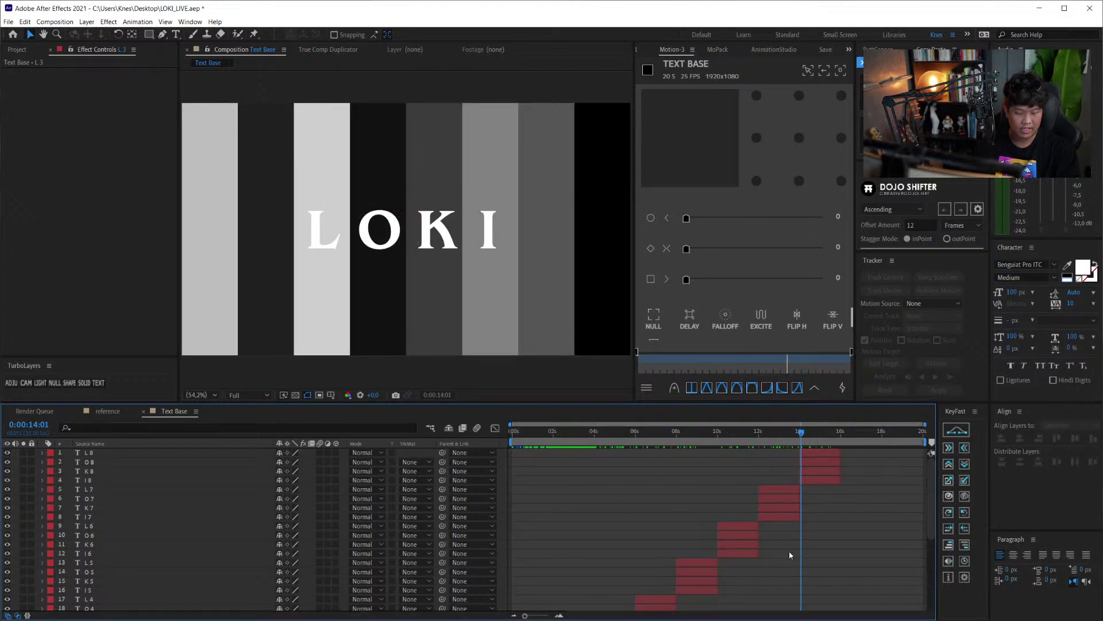
scroll(790, 555, "down", 4)
key("Home")
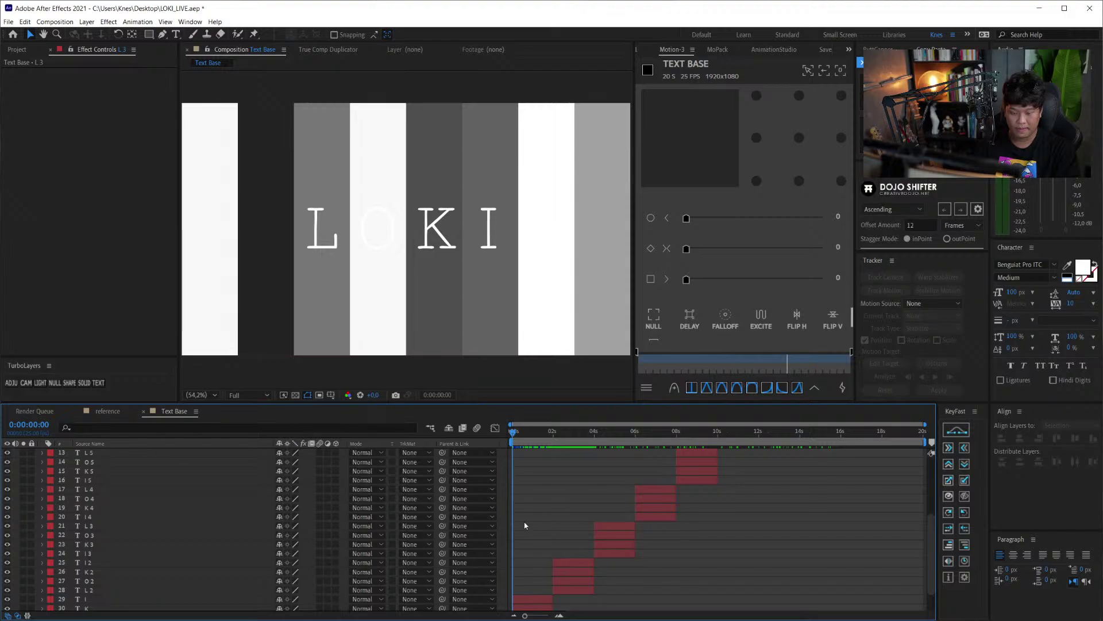
left_click_drag(546, 442, 709, 414)
scroll(661, 489, "up", 4)
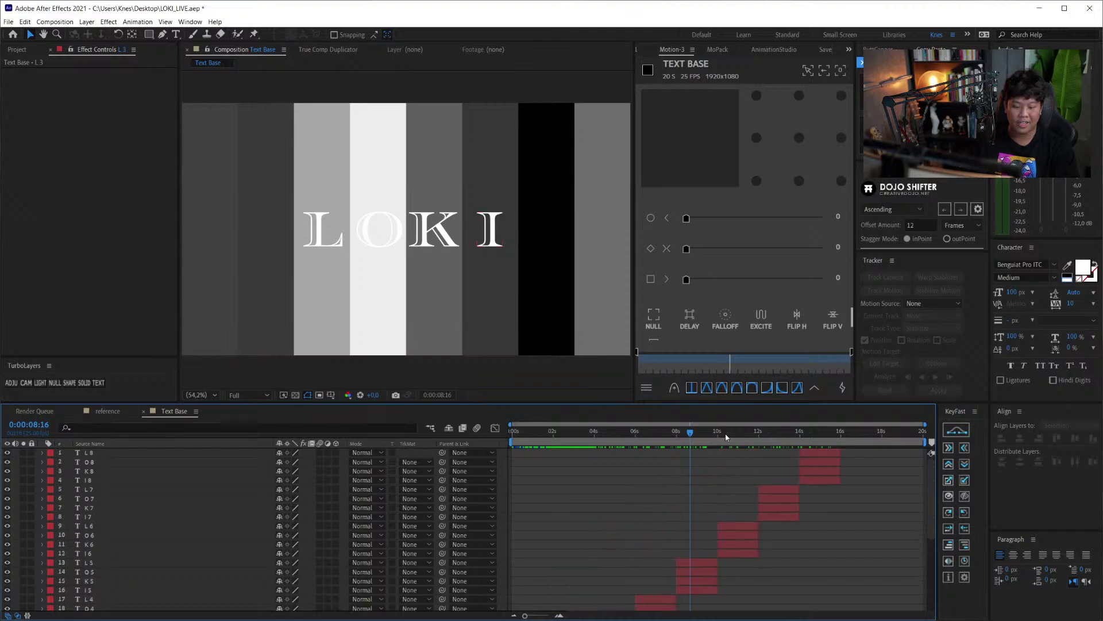
left_click(655, 441)
- Preview the comp with the Noise layer's grey stripes hidden
left_click(22, 48)
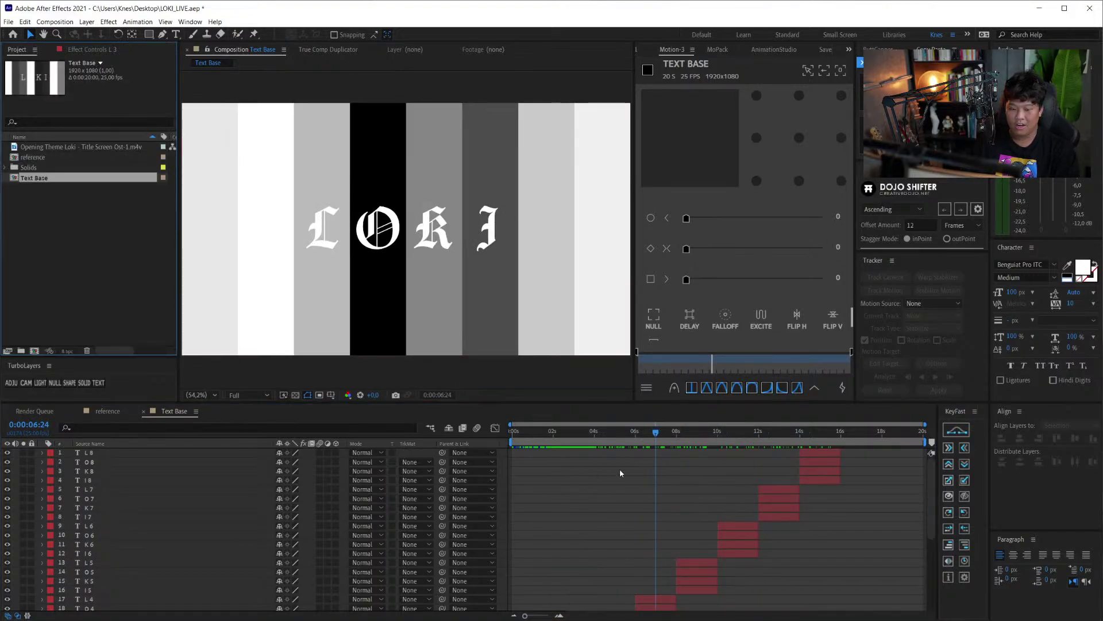
scroll(582, 480, "down", 5)
left_click(7, 605)
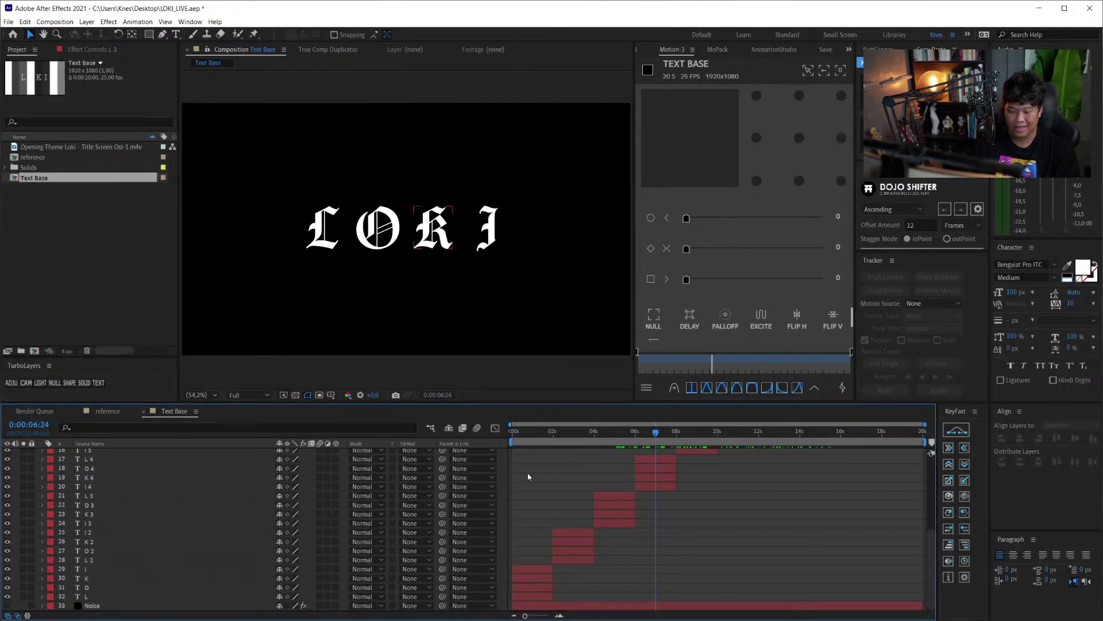
key("space")
left_click(7, 605)
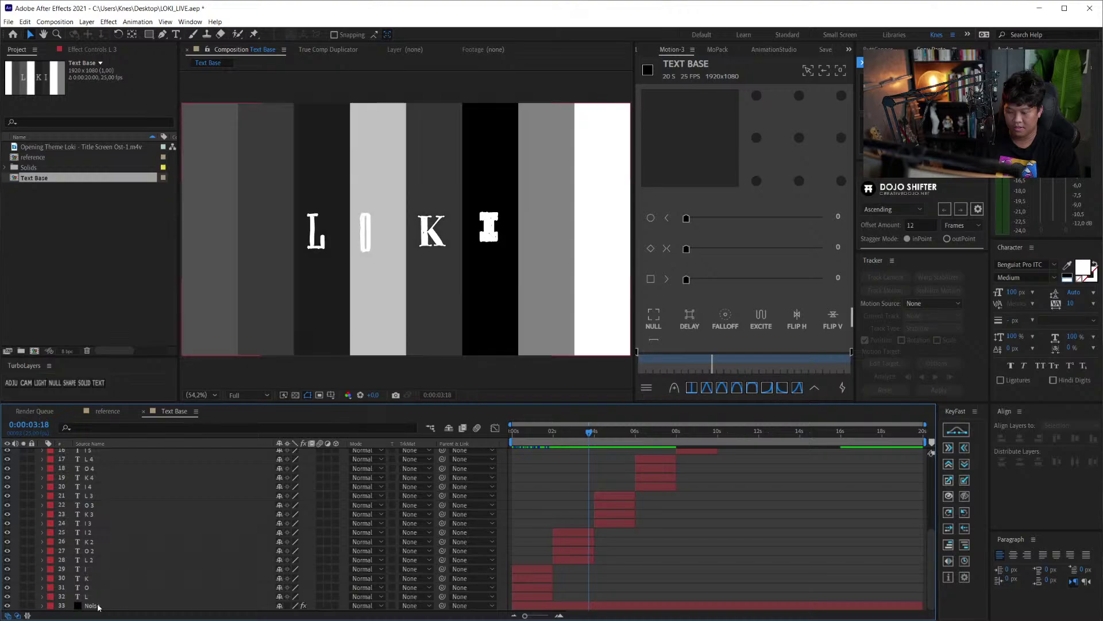
left_click(127, 606)
left_click(8, 606)
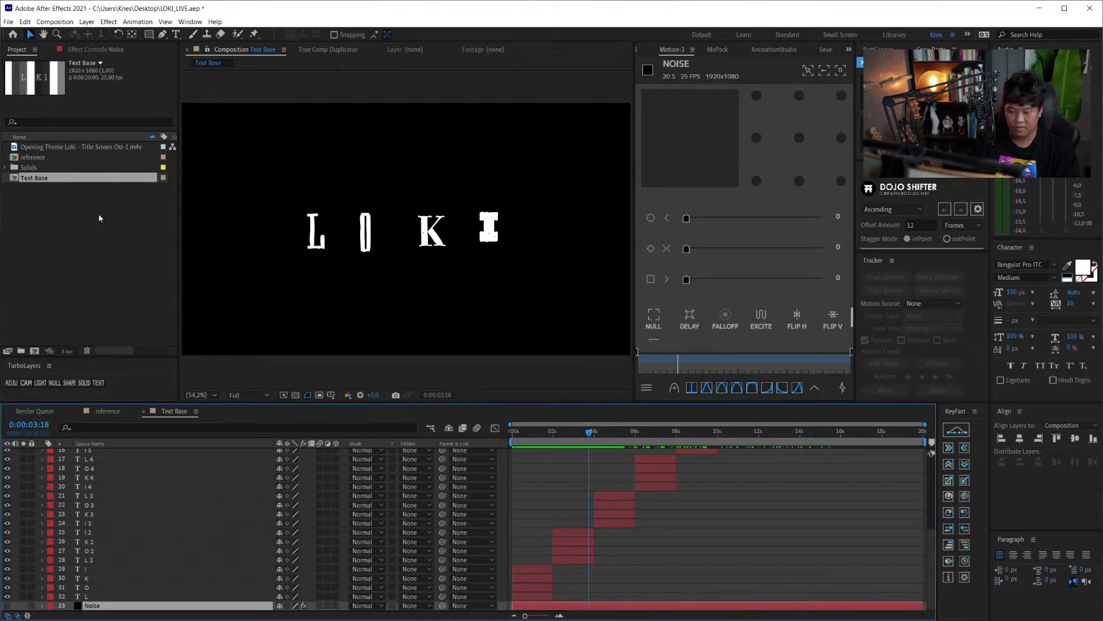
- Nest the Text Base comp in a new composition, Text Base 2, and preview it
left_click(36, 179)
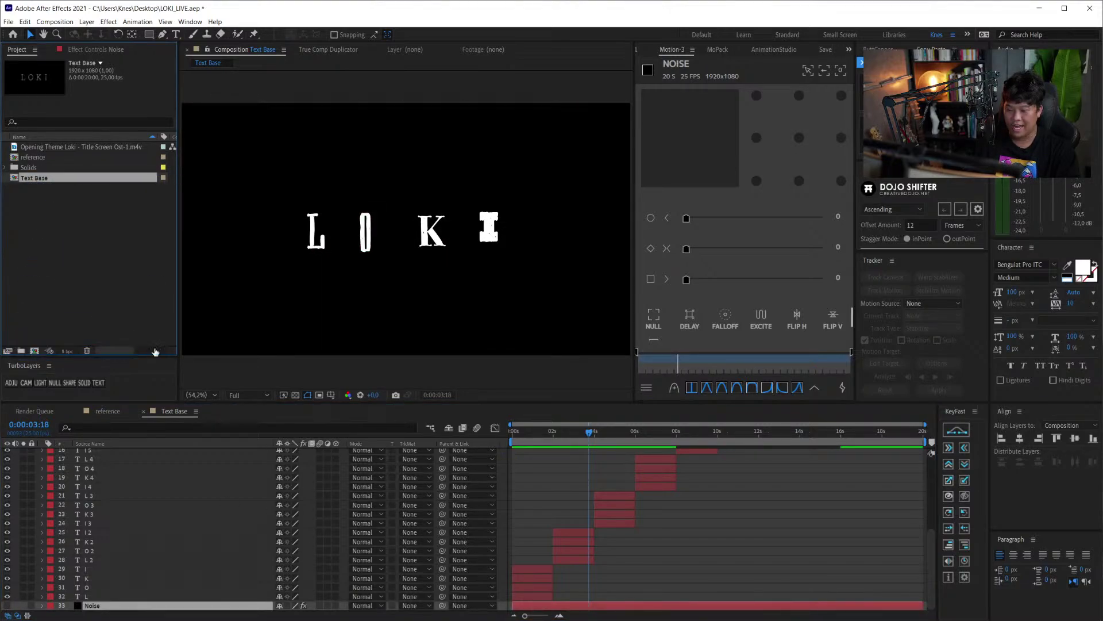
left_click_drag(33, 357, 35, 351)
left_click_drag(536, 431, 795, 431)
key("space")
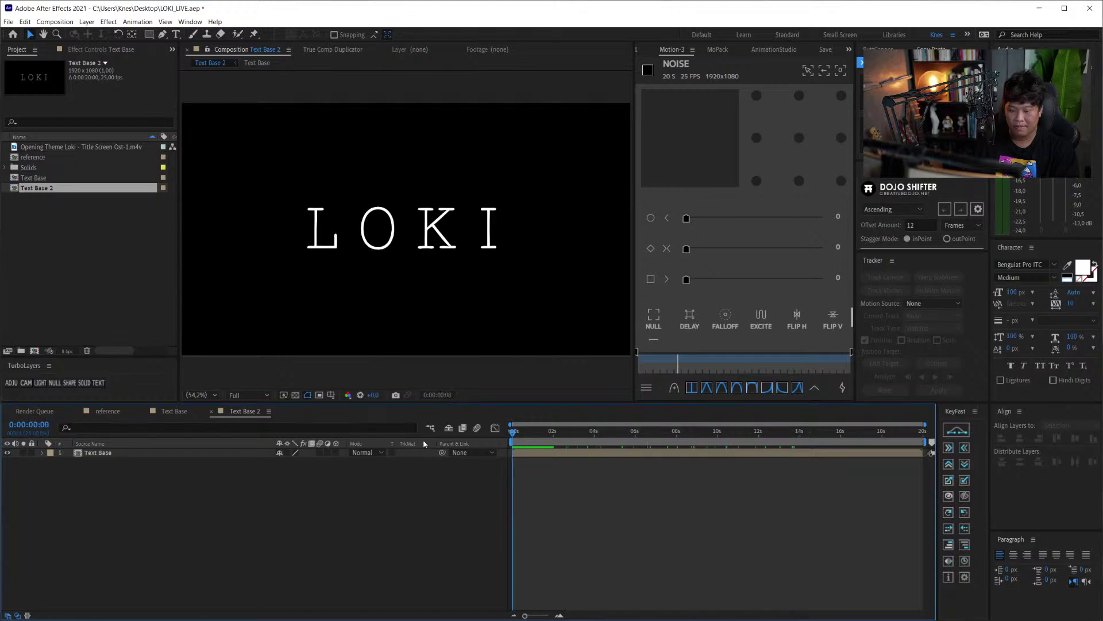
key("Home")
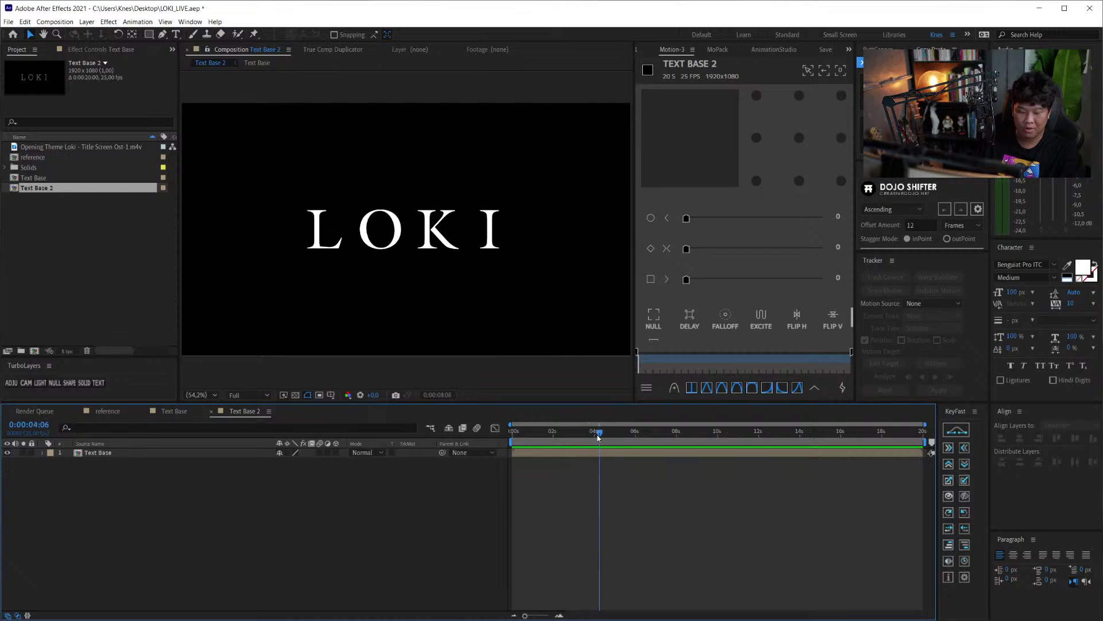
- Scrub Text Base 2 from about 7 to 16 seconds to check the font changes, then show Effect Controls
left_click(558, 432)
scroll(586, 437, "up", 3)
left_click_drag(586, 437, 867, 436)
scroll(612, 436, "down", 3)
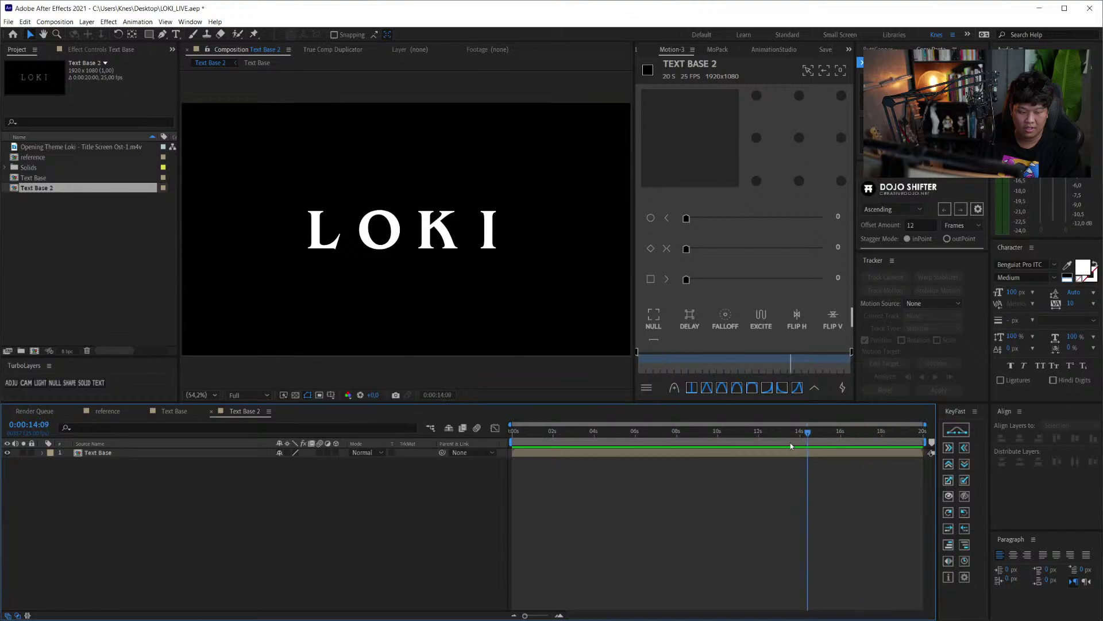
scroll(790, 442, "down", 2)
mouse_move(791, 443)
left_mouse_down()
mouse_move(852, 436)
mouse_move(824, 434)
left_mouse_up()
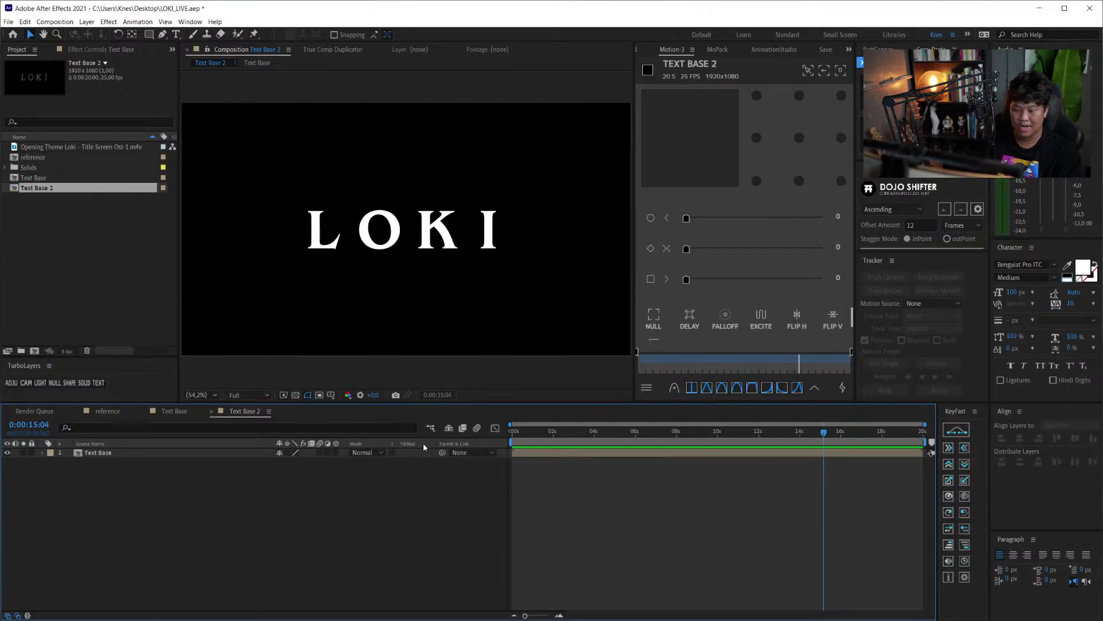
left_click(87, 51)
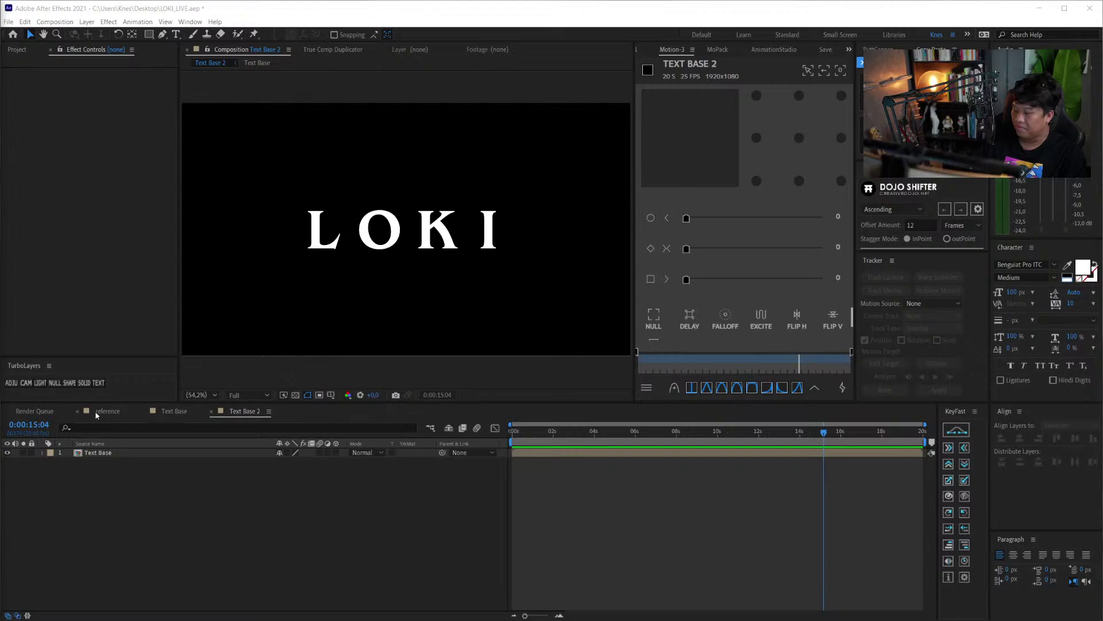
- Make the Noise layer visible in Text Base 2 and check a frame near 2 seconds
double_click(98, 452)
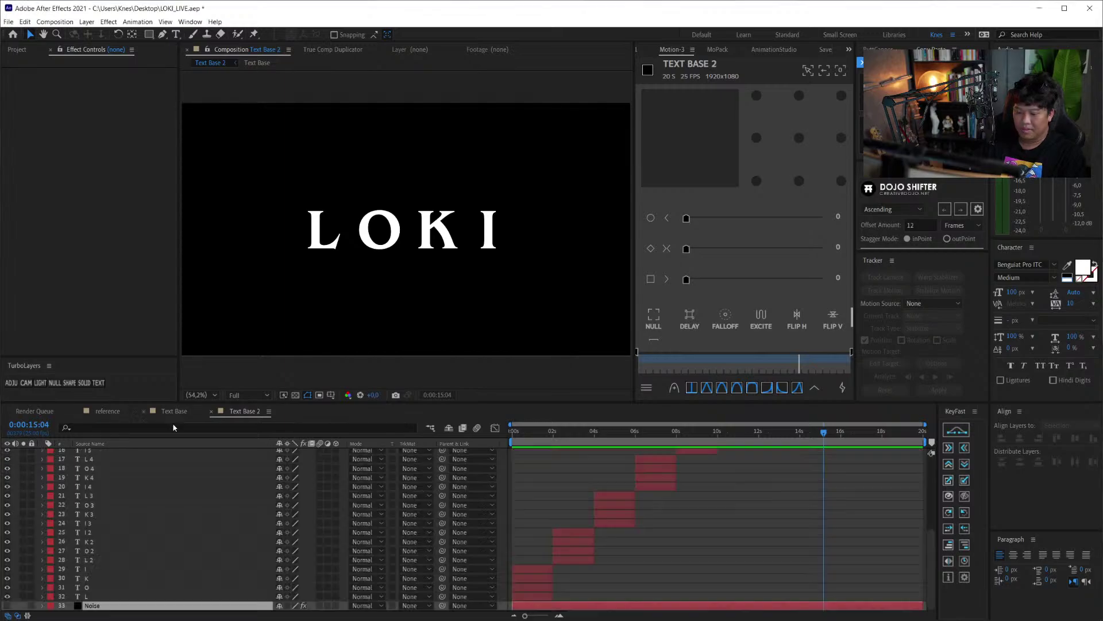
left_click(244, 412)
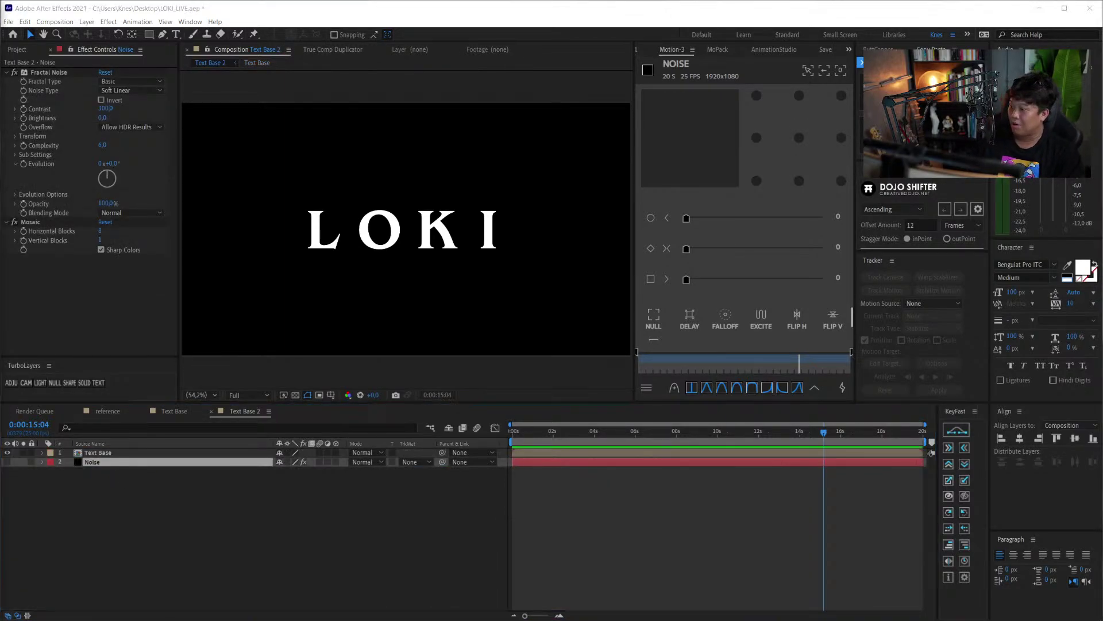
key("space")
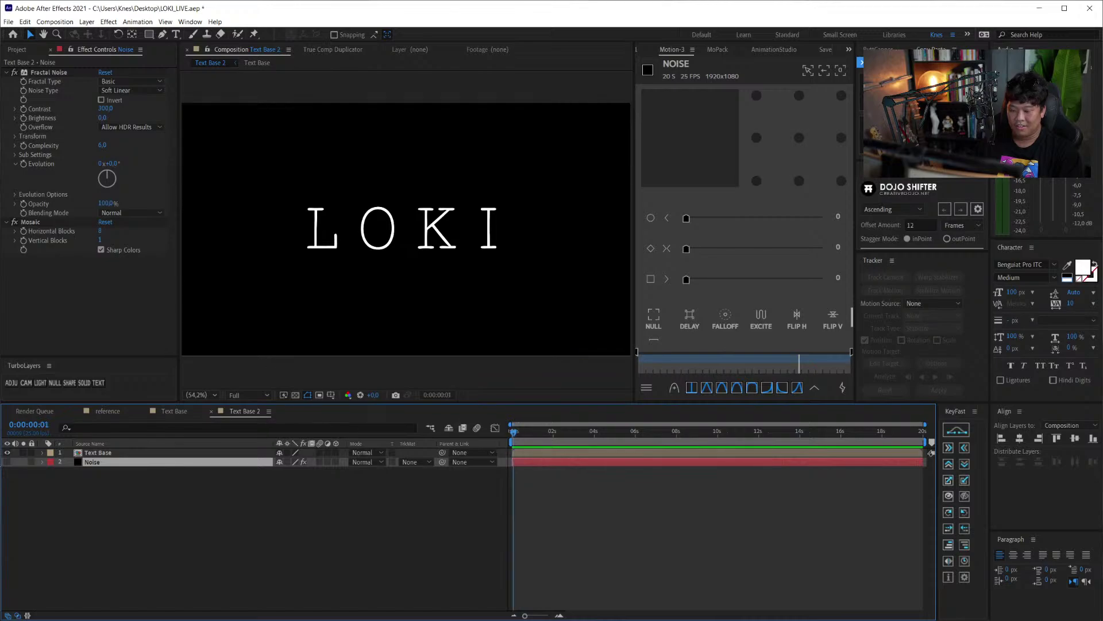
left_click(7, 462)
left_click(561, 436)
left_click(572, 438)
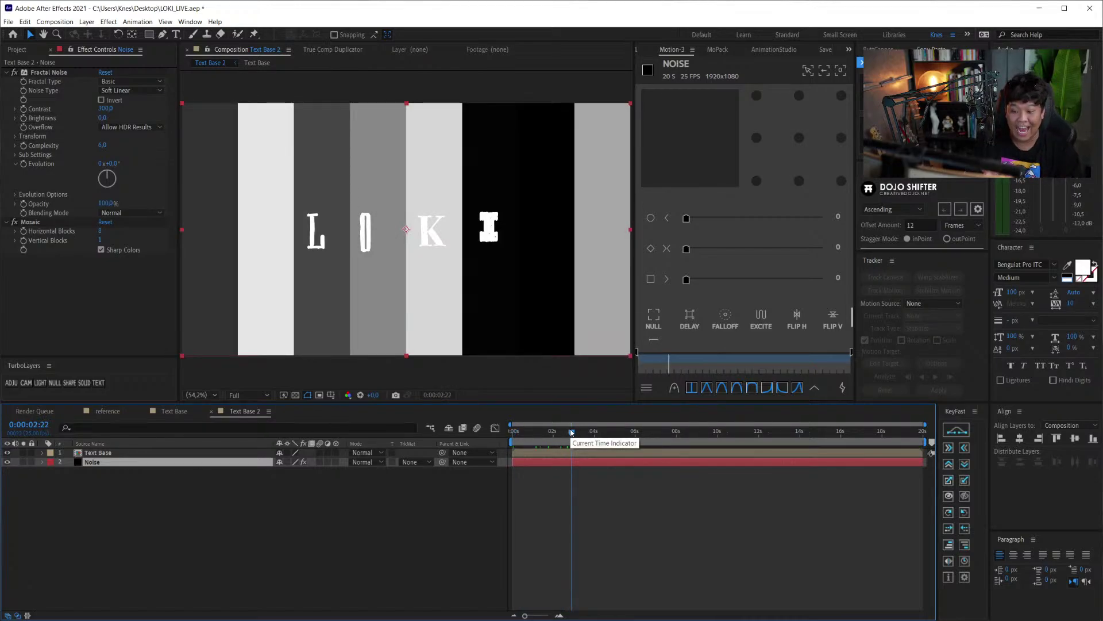
- Preview the Text Base composition, then leave its tab active
left_click(168, 414)
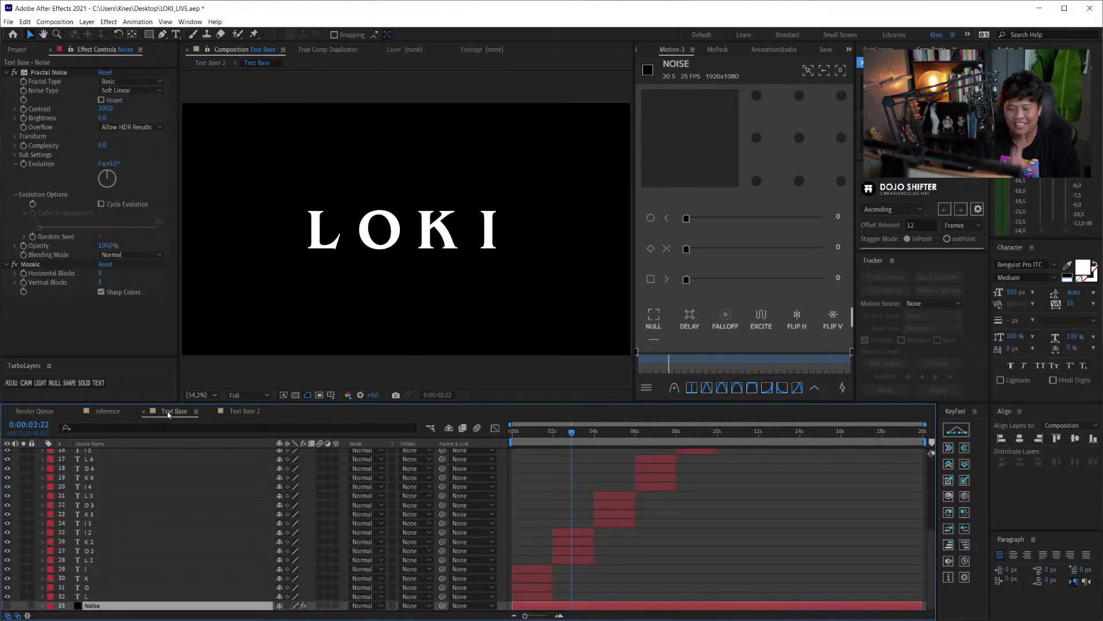
key("space")
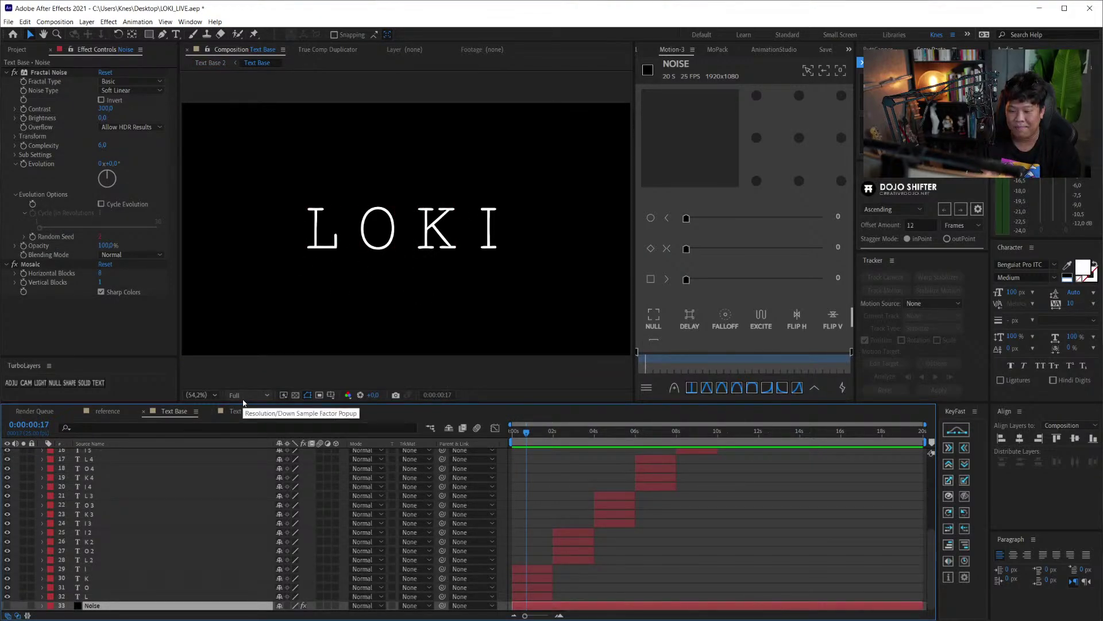
left_click(251, 411)
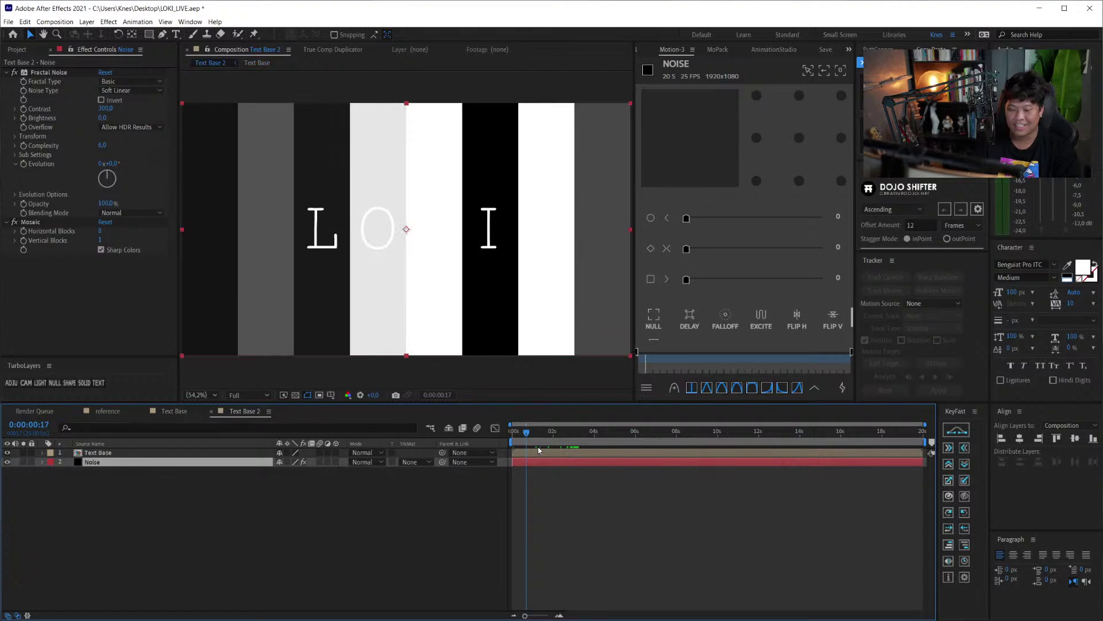
left_click(171, 412)
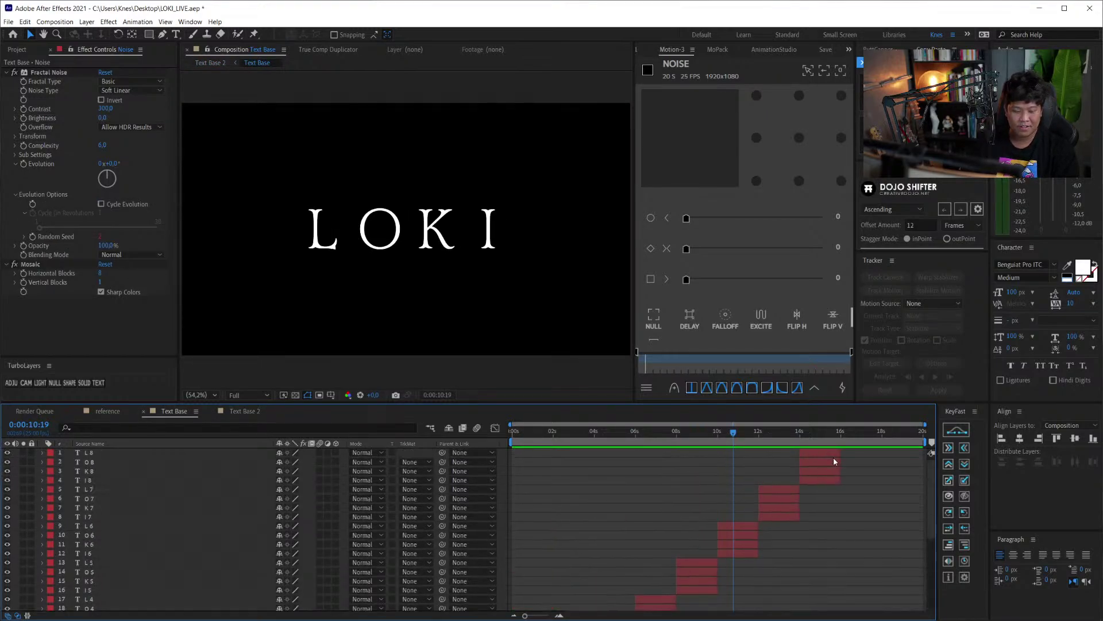
- Trim the Text Base comp to a work area ending near 16 seconds, then return to Text Base 2
left_click_drag(799, 432, 842, 438)
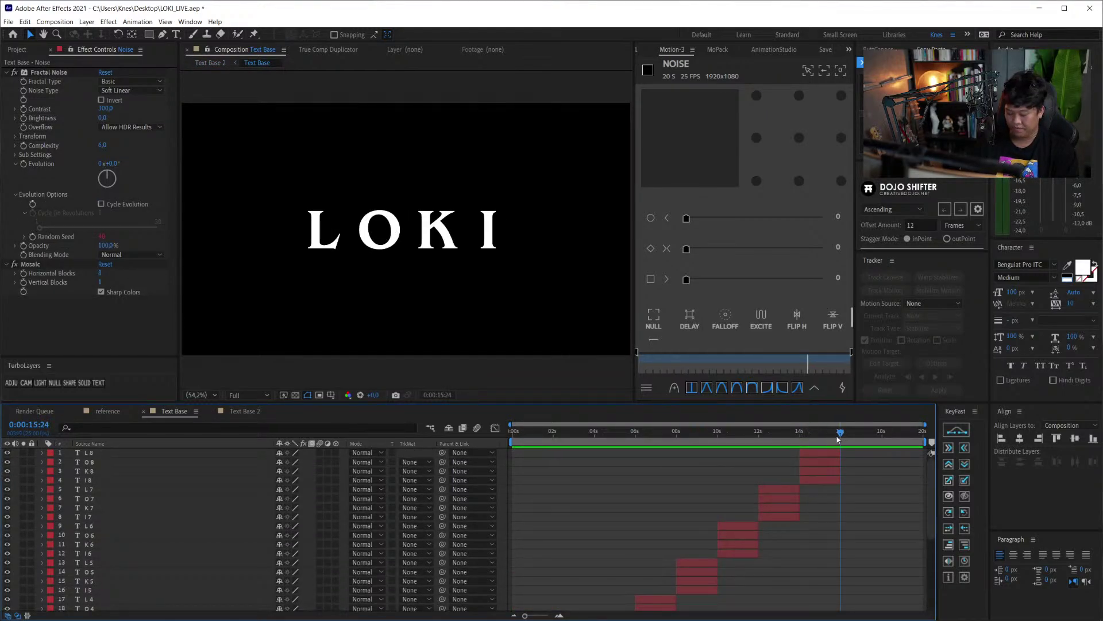
right_click(838, 440)
left_click(862, 464)
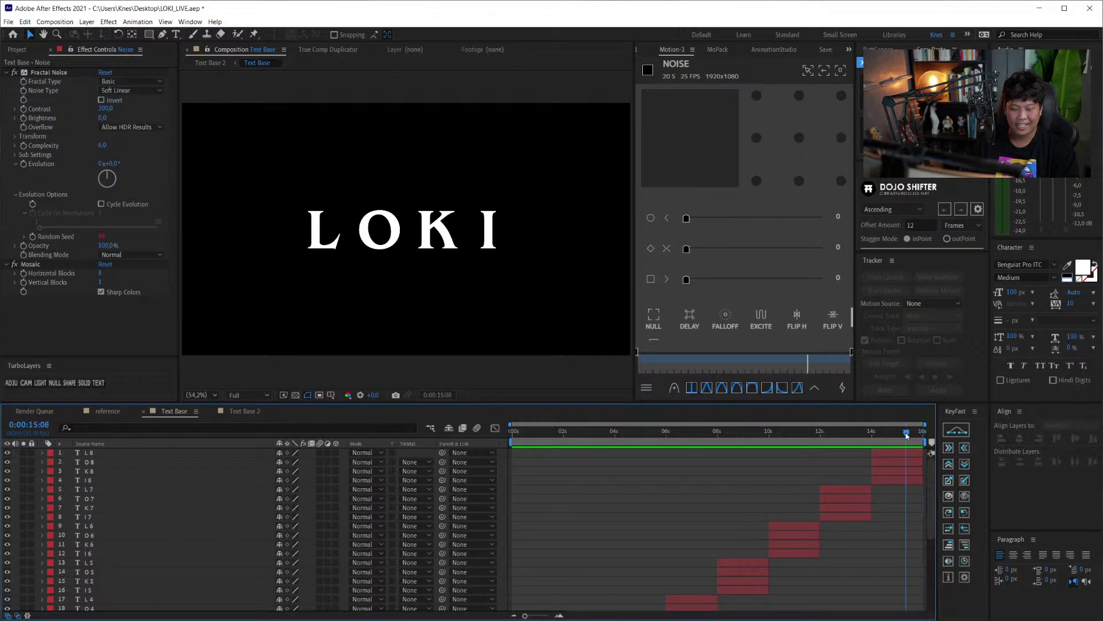
left_click_drag(907, 435, 634, 454)
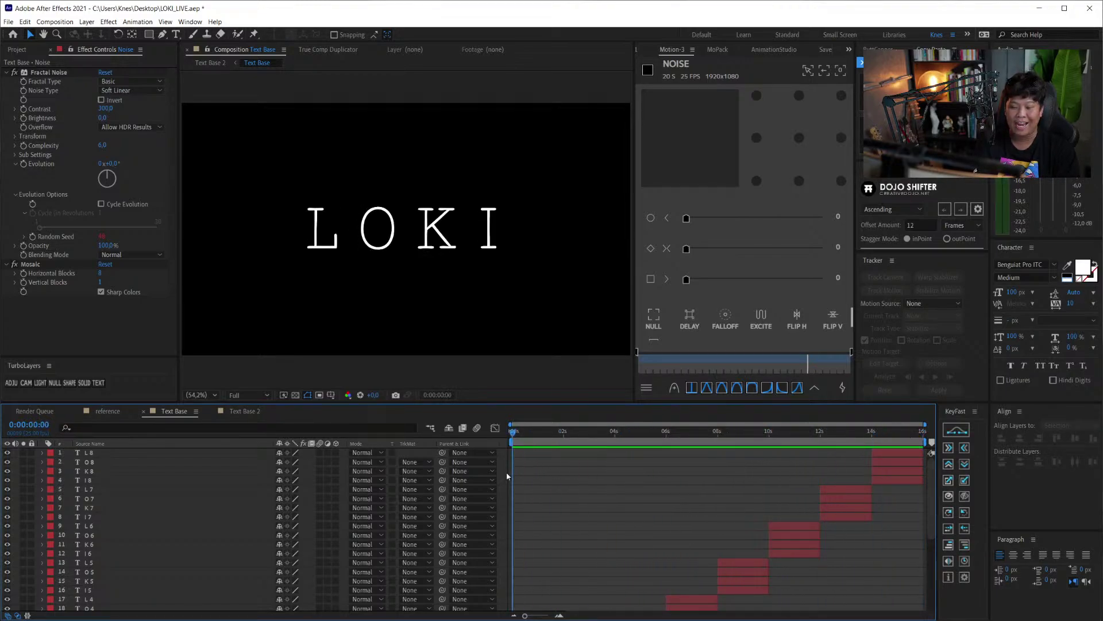
left_click(241, 411)
- Apply Time Displacement to the Text Base layer and check its displacement layer choices
left_click(100, 452)
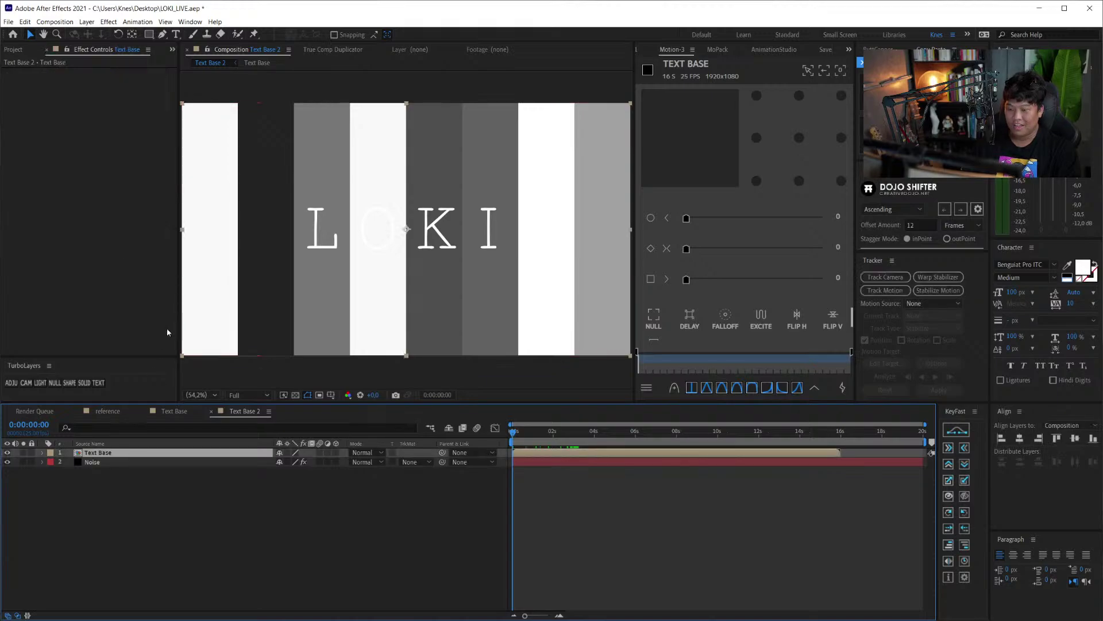
key("ctrl+space")
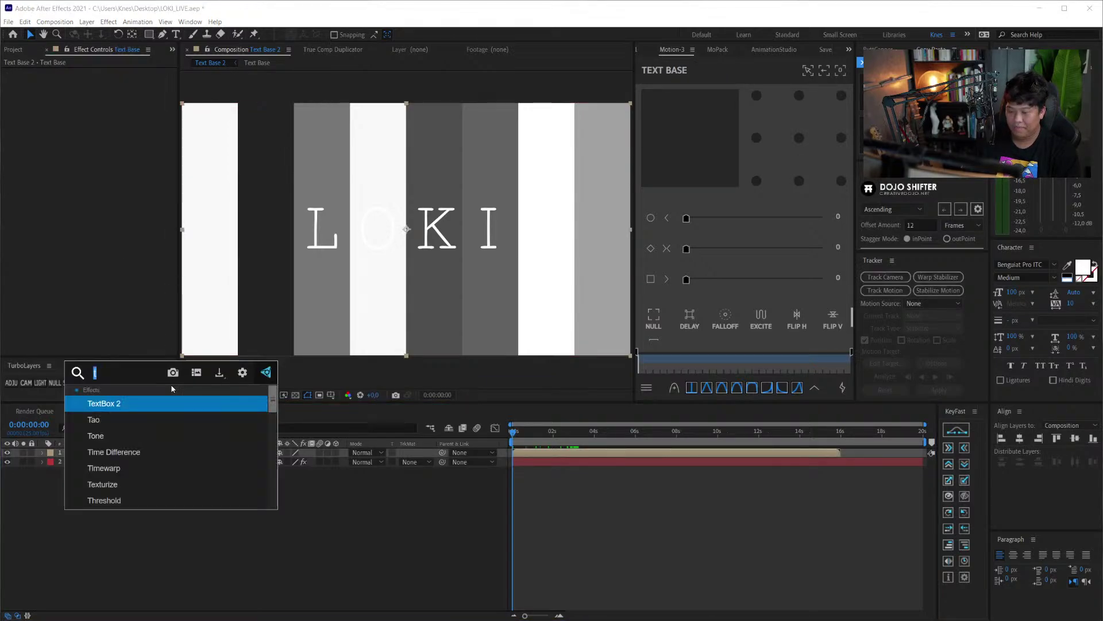
type("time")
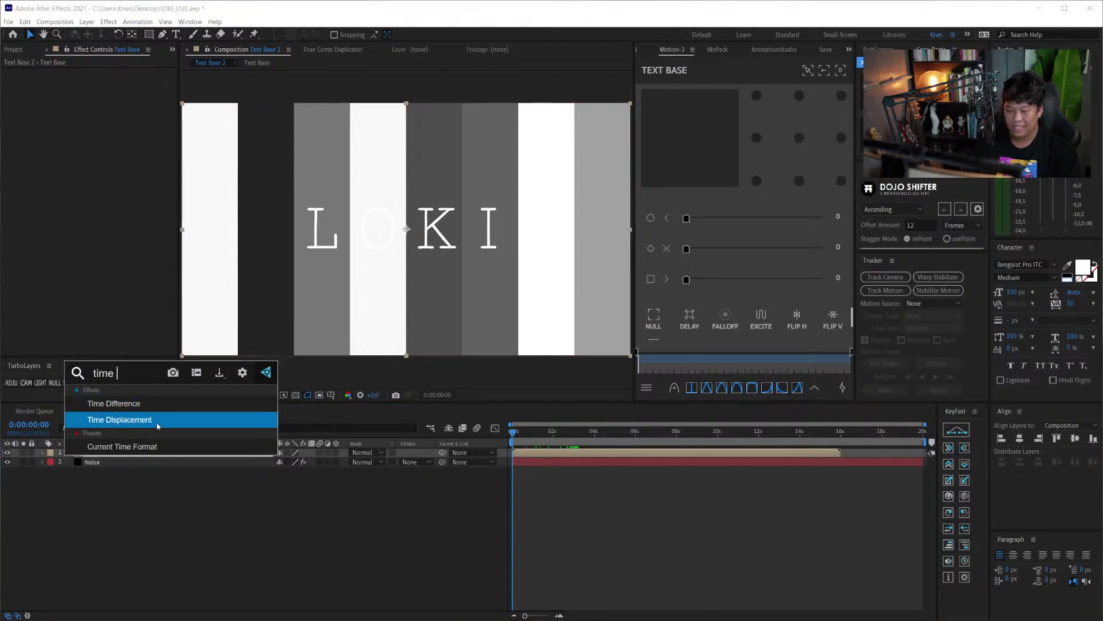
left_click(157, 425)
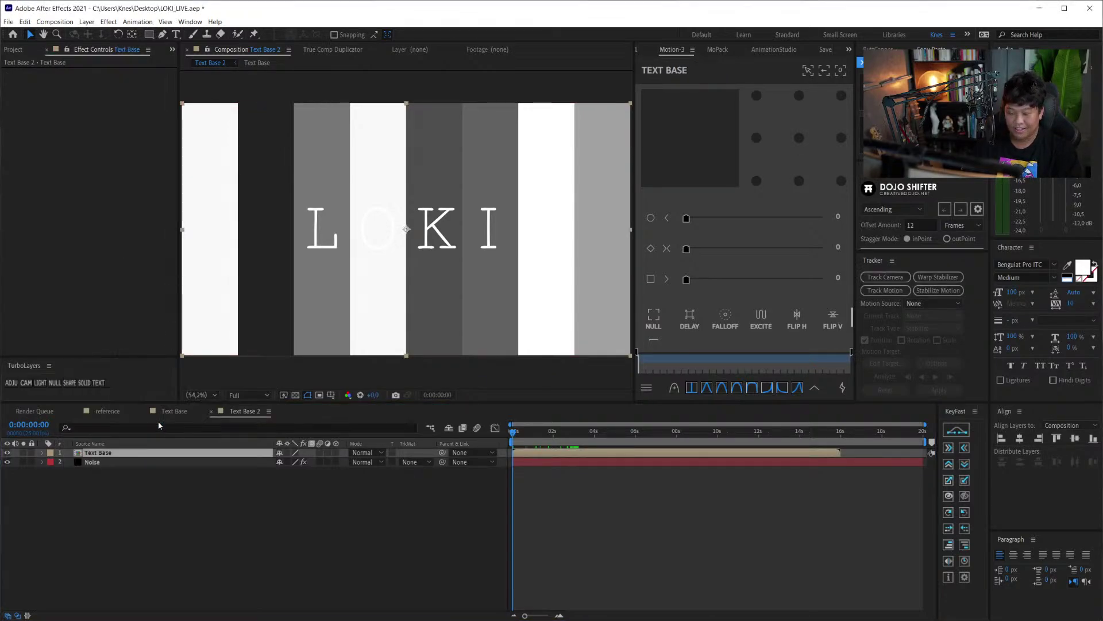
left_click(168, 483)
left_click(160, 453)
left_click(60, 74)
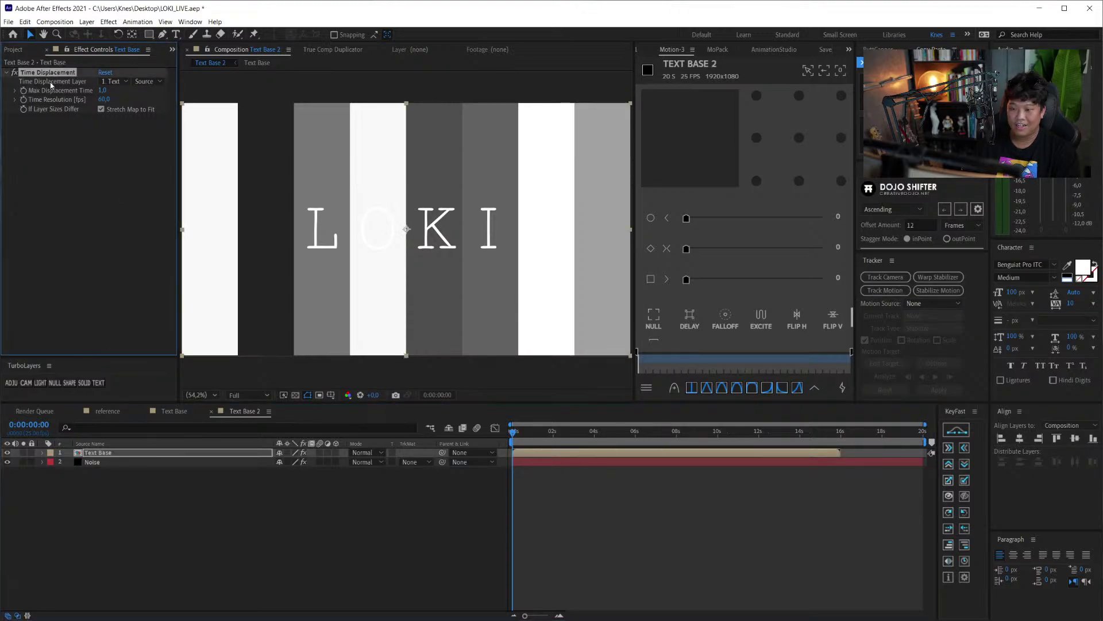
left_click(113, 81)
left_click(121, 117)
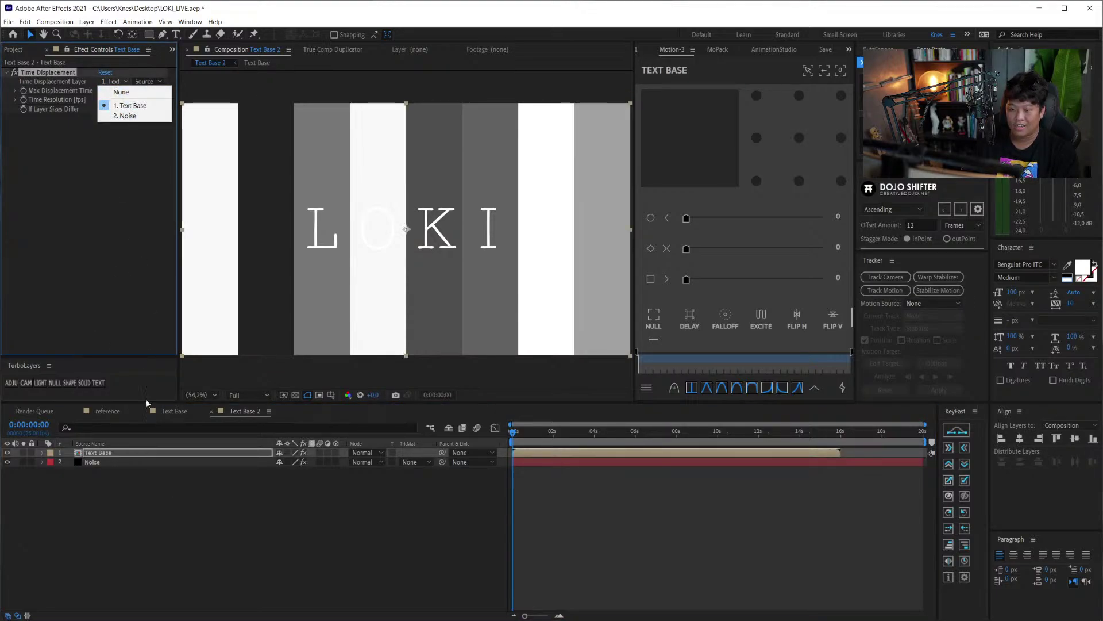
- Solo the Noise layer, preview its animation, and toggle Mosaic off and on to compare
left_click(108, 462)
left_click(23, 461)
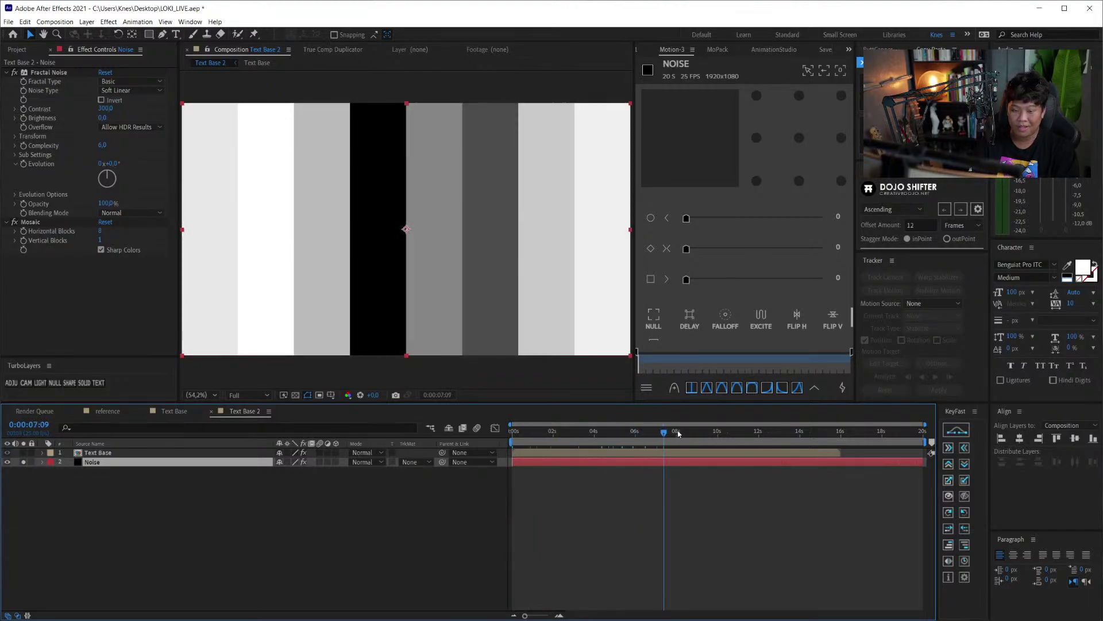
mouse_move(531, 438)
left_mouse_down()
mouse_move(763, 439)
mouse_move(374, 423)
left_mouse_up()
key("space")
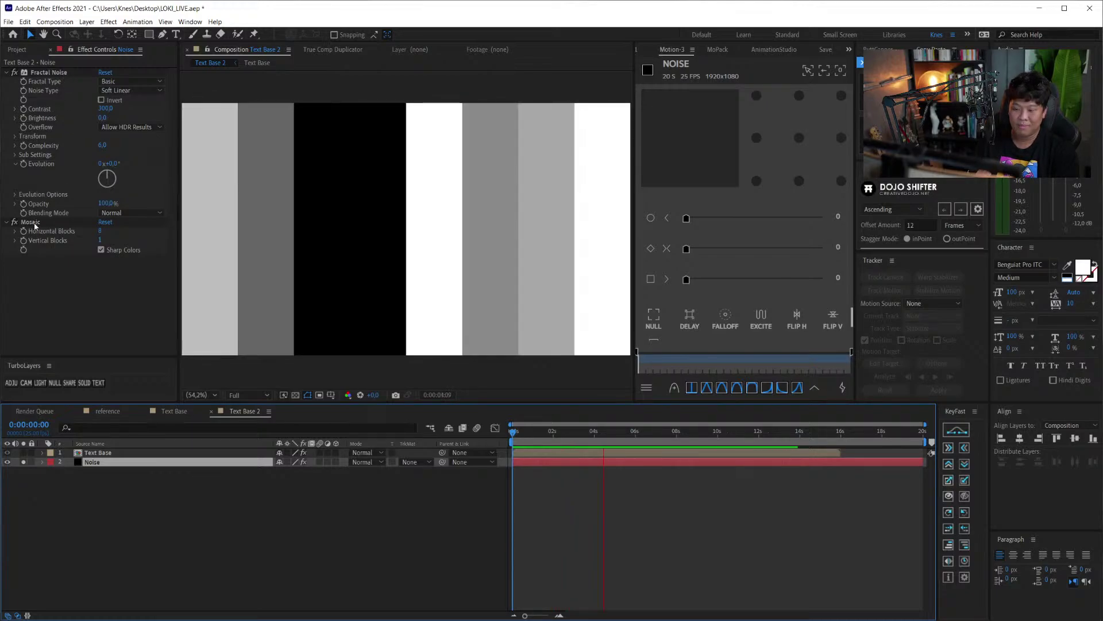
left_click(15, 222)
left_click(16, 222)
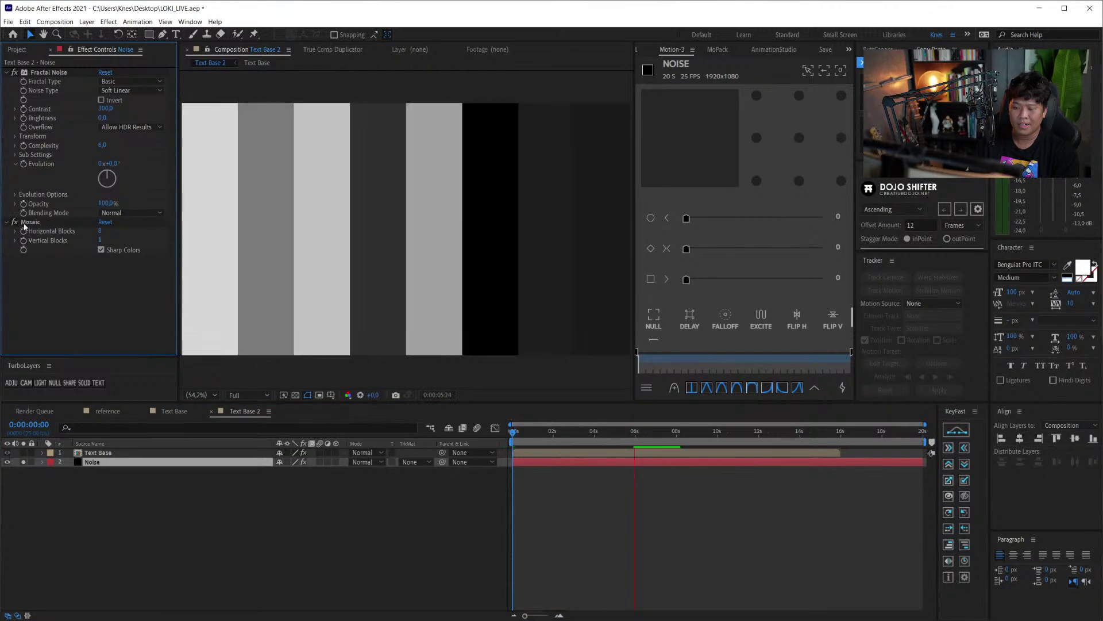
left_click(15, 224)
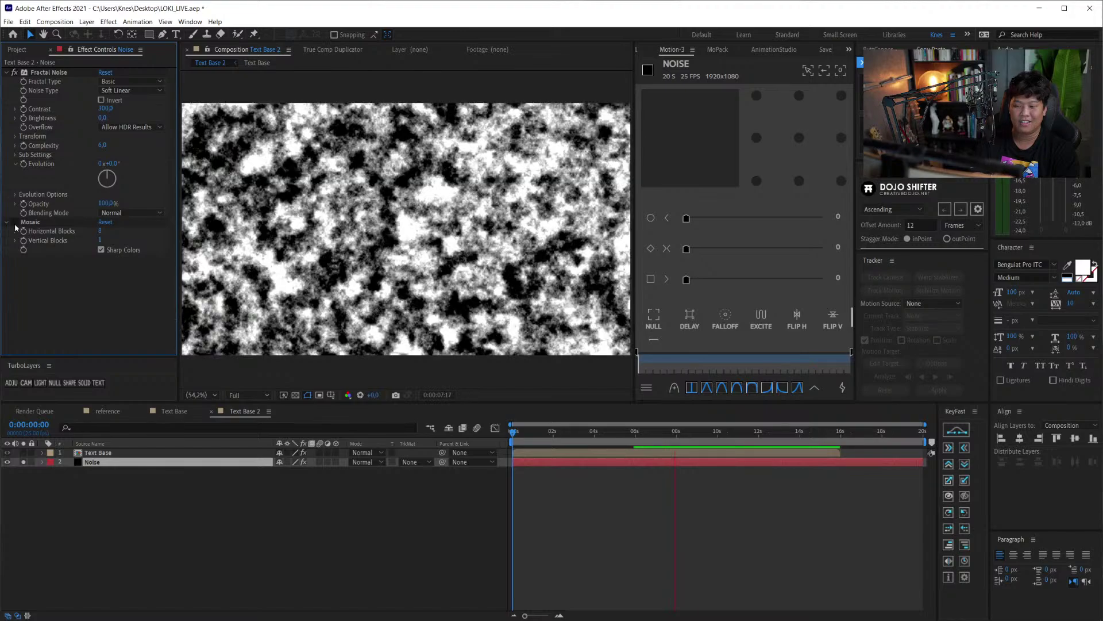
left_click(15, 223)
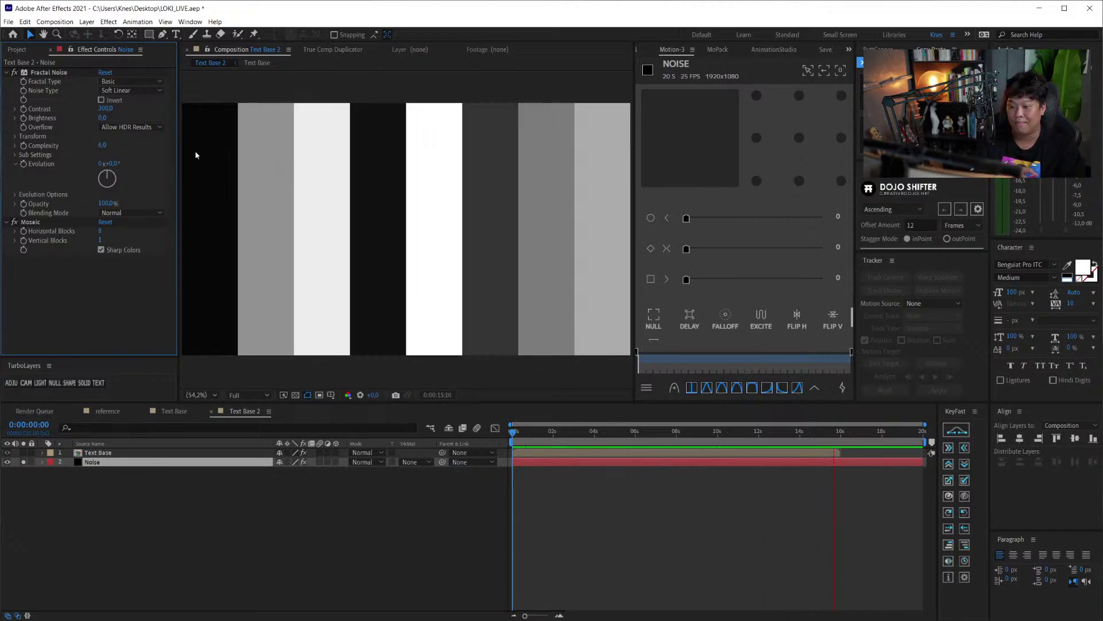
left_click(517, 453)
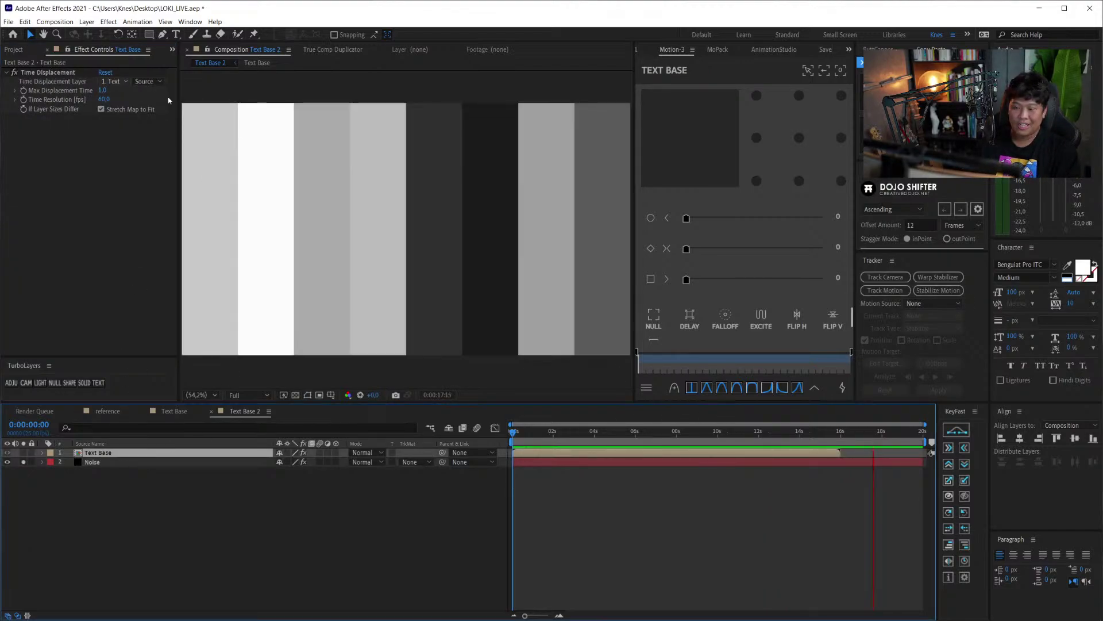
- Set the work area end at 15:24 and trim Text Base 2 to it
left_click_drag(511, 414, 721, 431)
left_click_drag(788, 437, 837, 441)
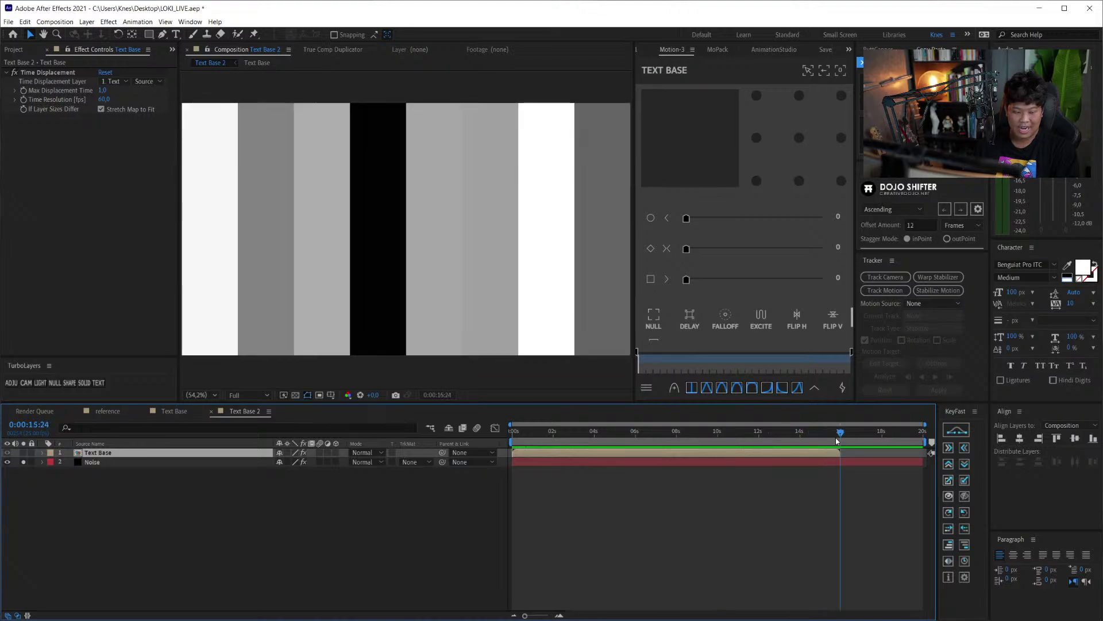
key("n")
right_click(827, 442)
left_click(885, 470)
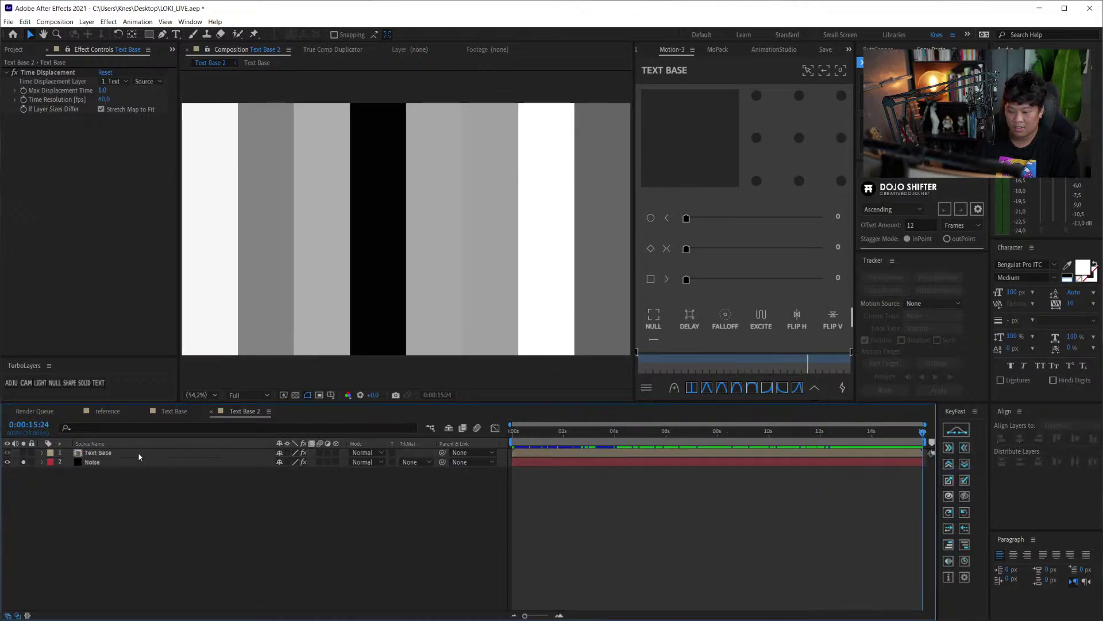
- Set Time Displacement's map layer to Noise, using its effects as the source
left_click(113, 81)
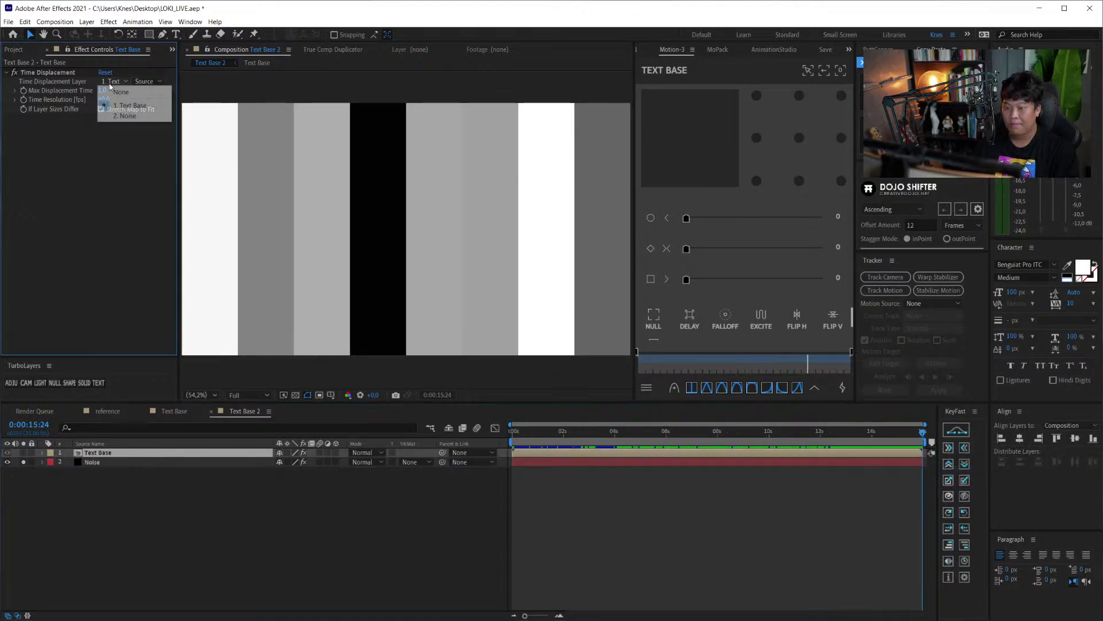
left_click(126, 117)
left_click(144, 82)
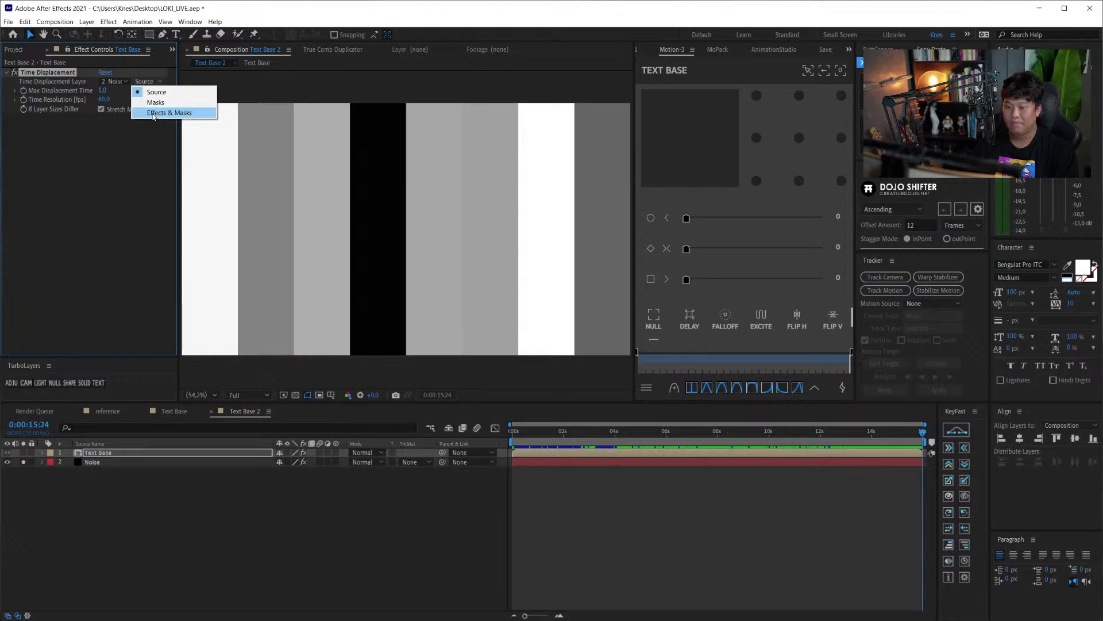
left_click(154, 113)
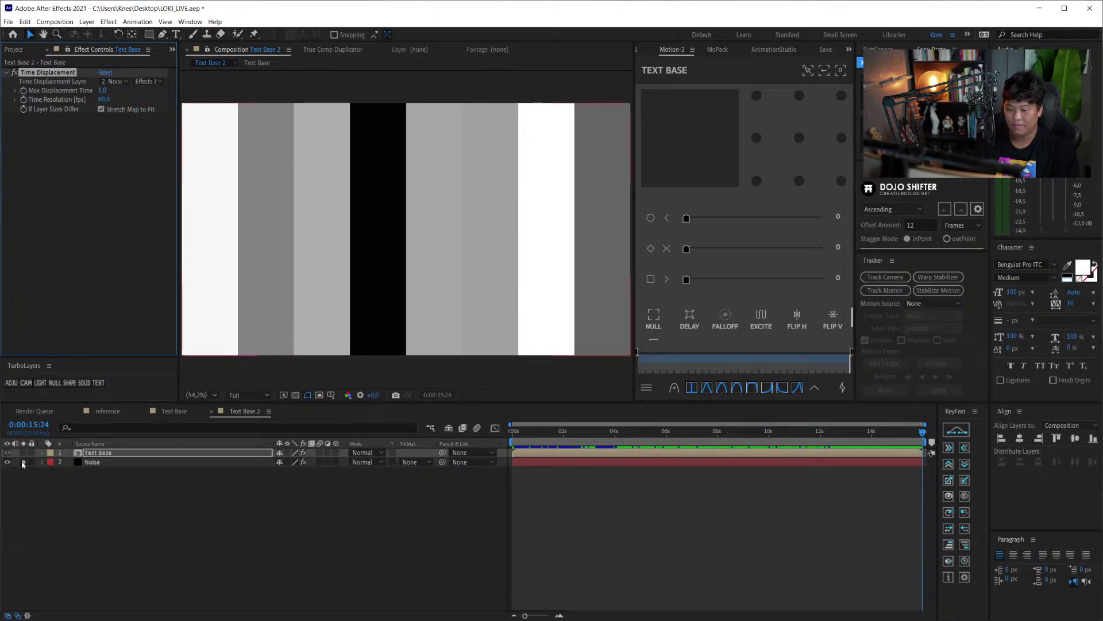
- Unsolo and hide the Noise layer, then preview LOKI from the start
left_click(23, 462)
left_click(7, 462)
key("space")
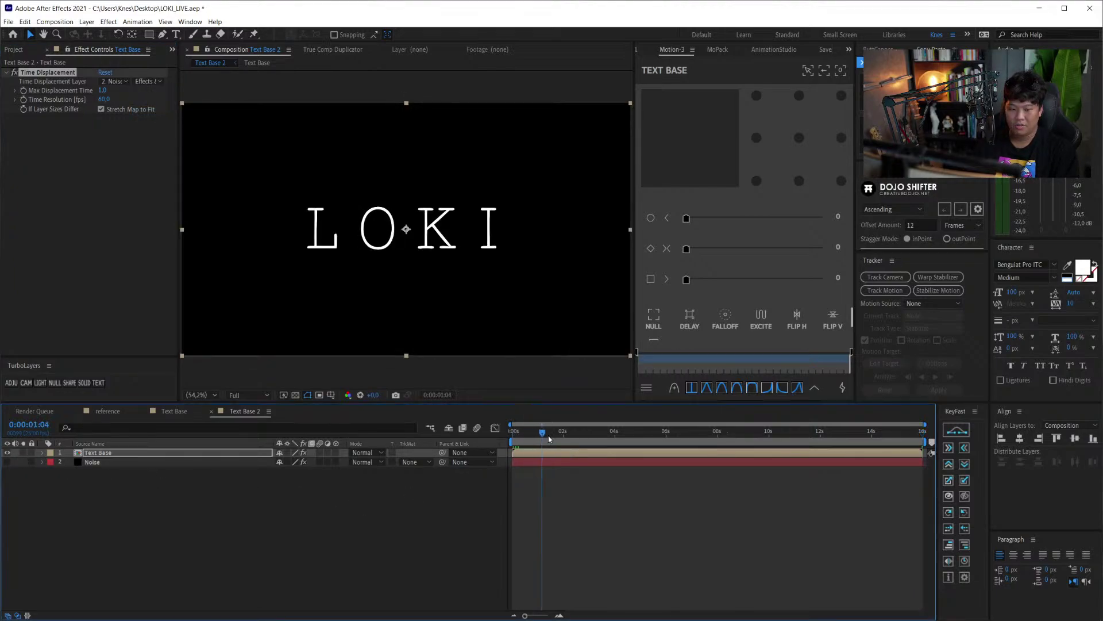
left_click(342, 516)
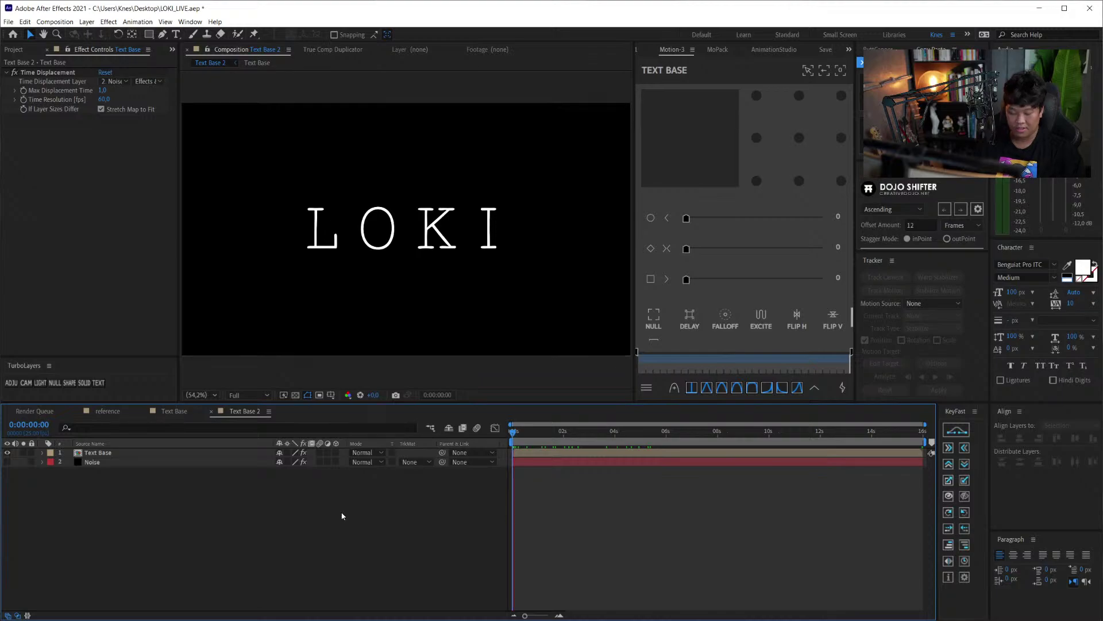
key("space")
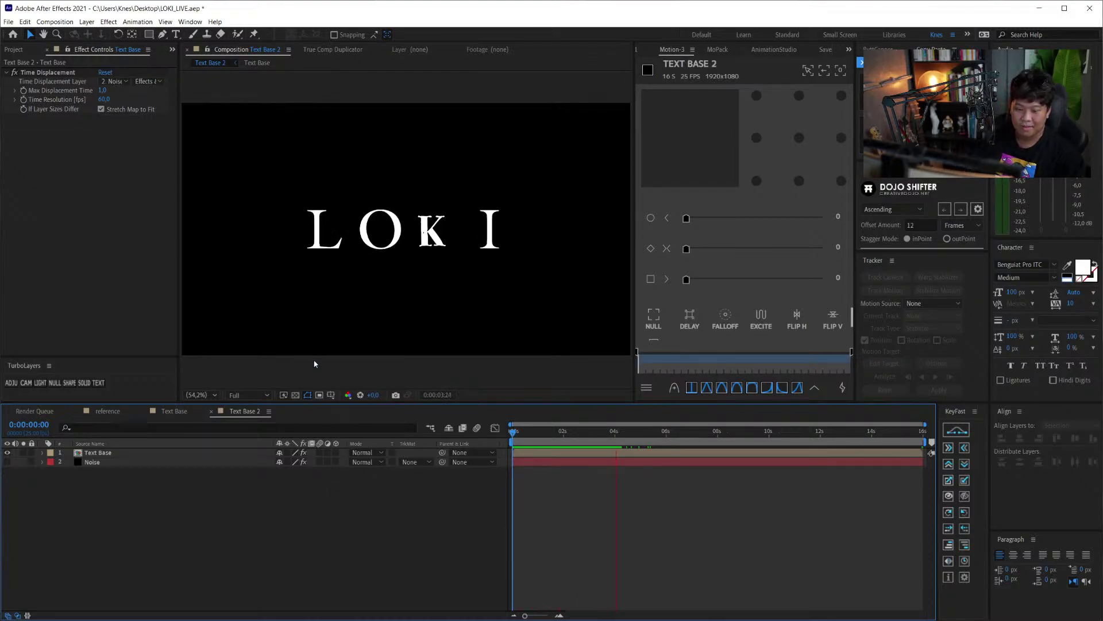
- Toggle the Noise stripes behind LOKI and scrub the opening seconds to watch fonts change
left_click(7, 461)
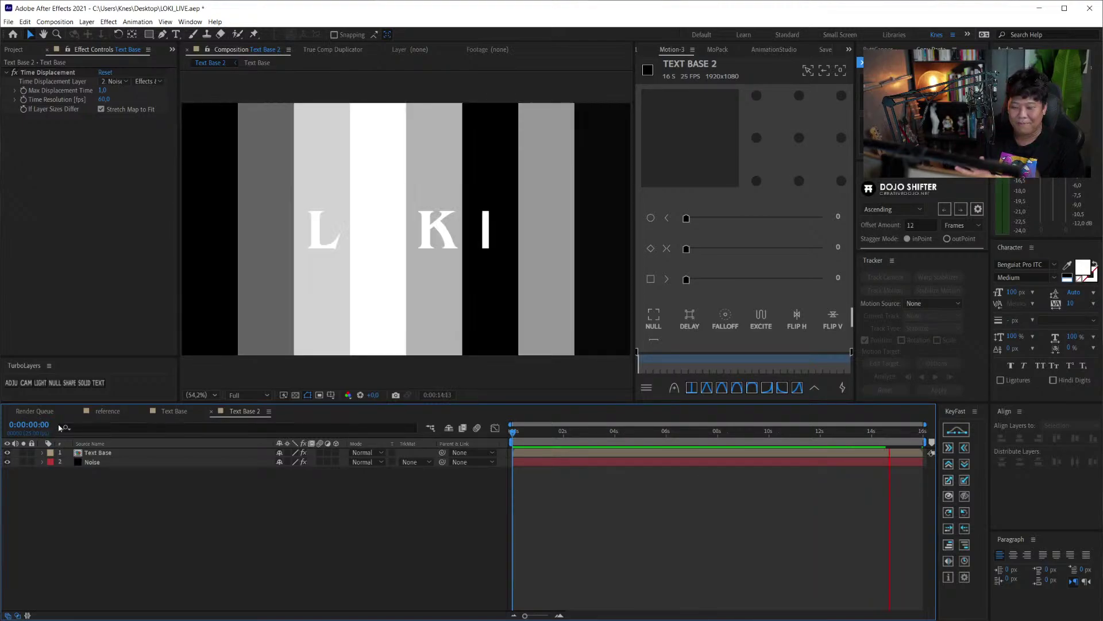
left_click(7, 461)
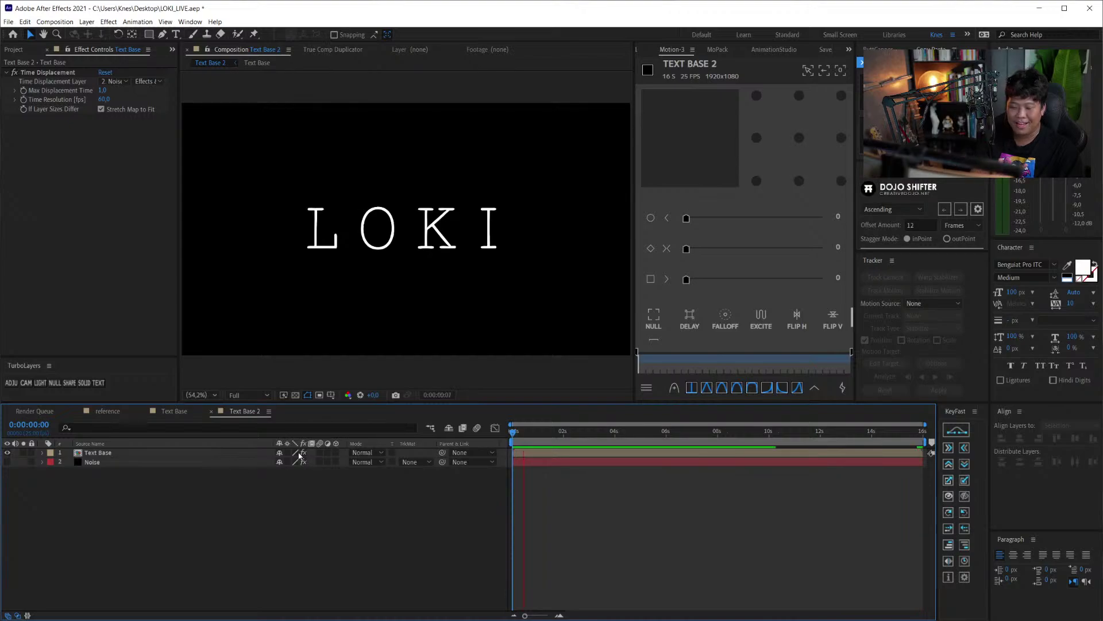
left_click(517, 436)
left_click(7, 462)
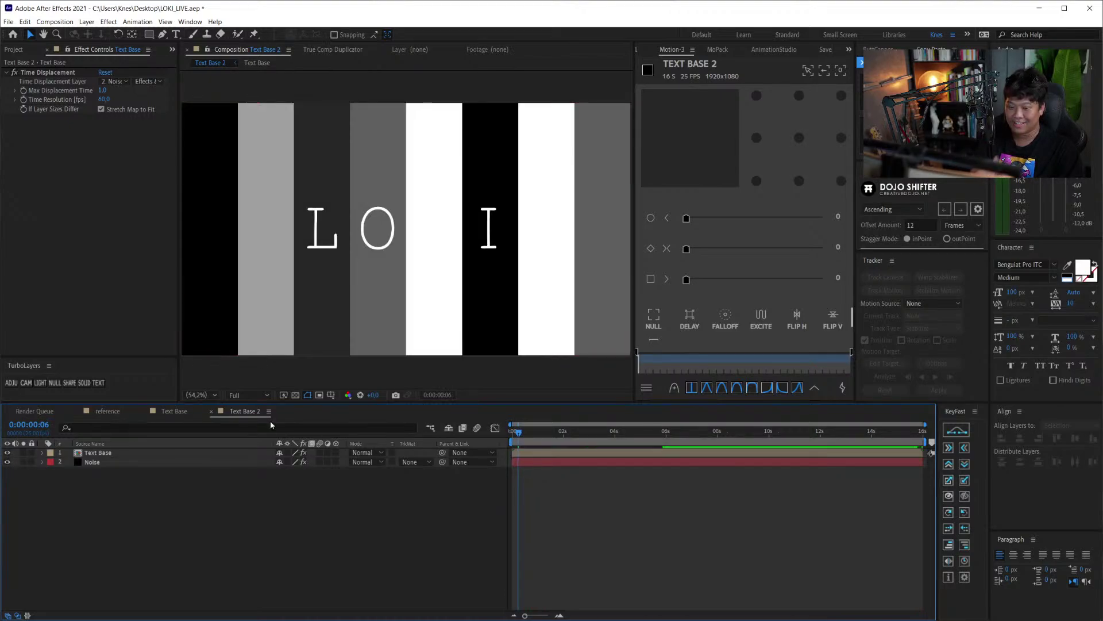
left_click_drag(537, 438, 595, 441)
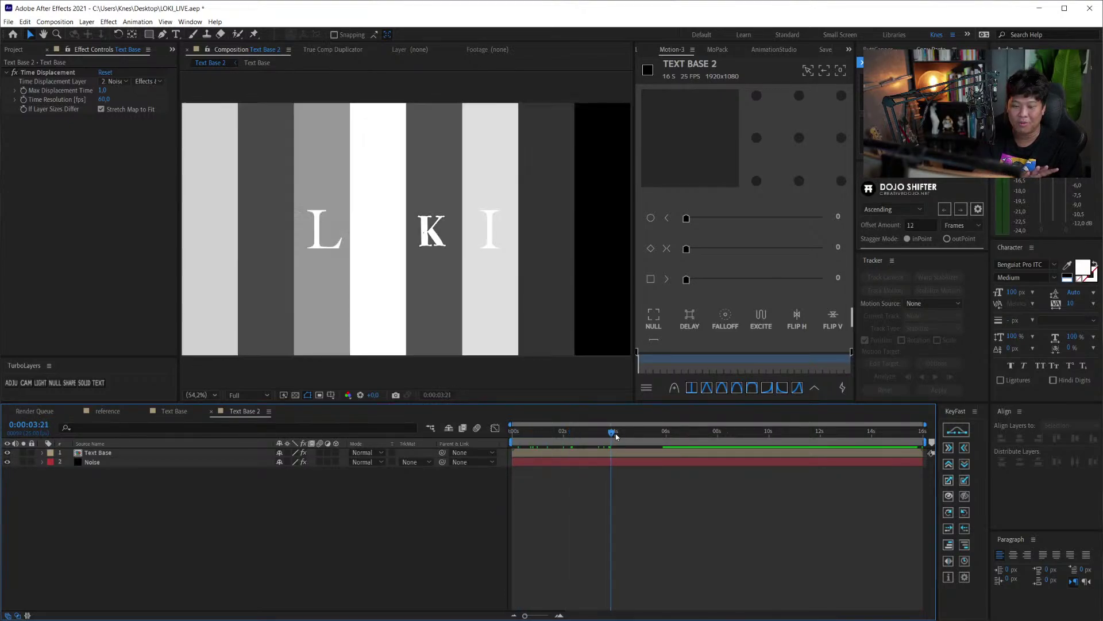
- Inspect the Text Base precomp's letter layers changing font from the 8-second mark
left_click(178, 411)
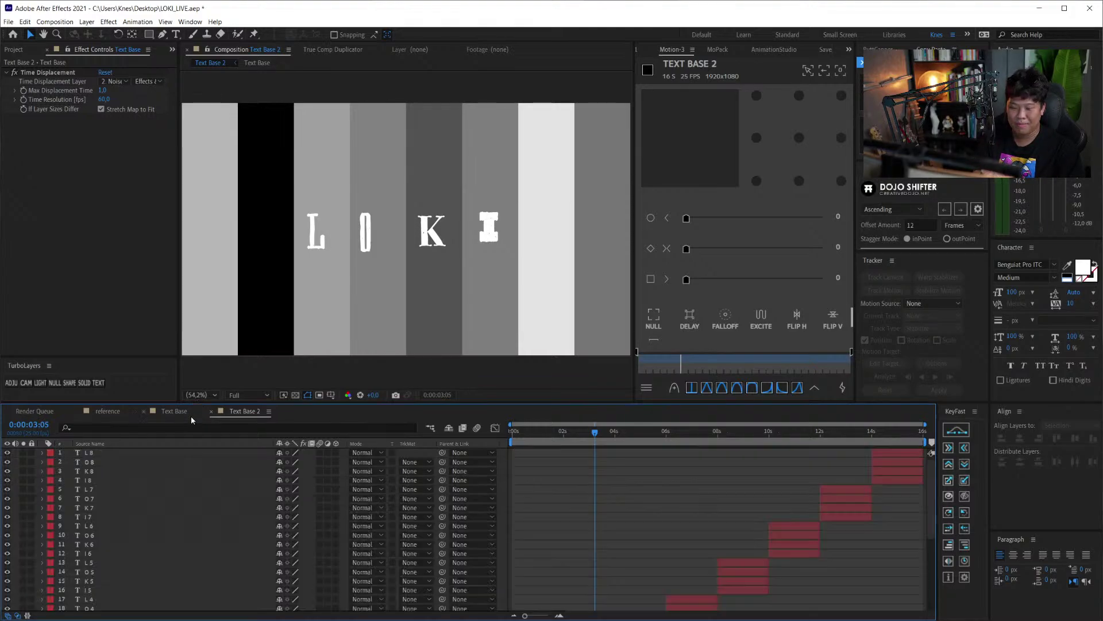
key("space")
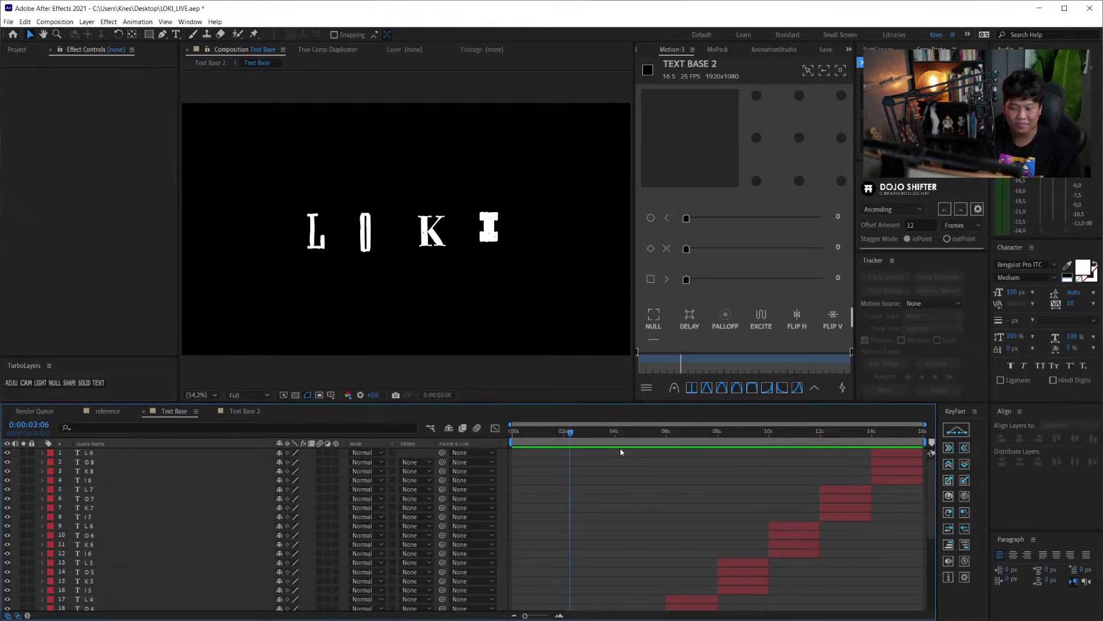
mouse_move(619, 447)
left_mouse_down()
mouse_move(703, 459)
mouse_move(471, 471)
left_mouse_up()
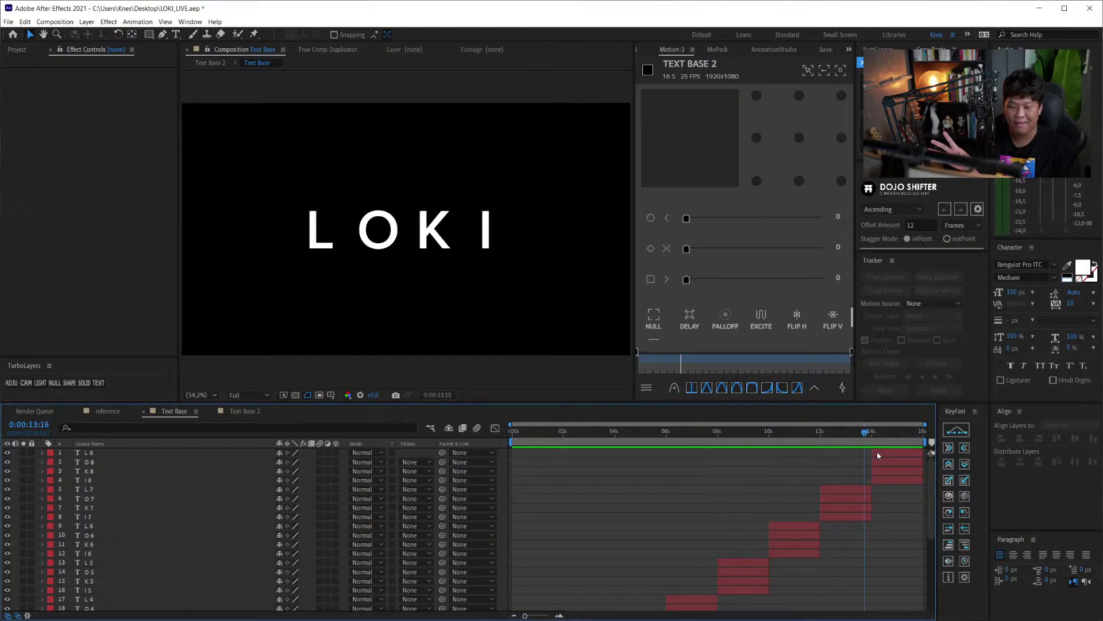
scroll(536, 449, "down", 5)
left_click_drag(535, 450, 755, 436)
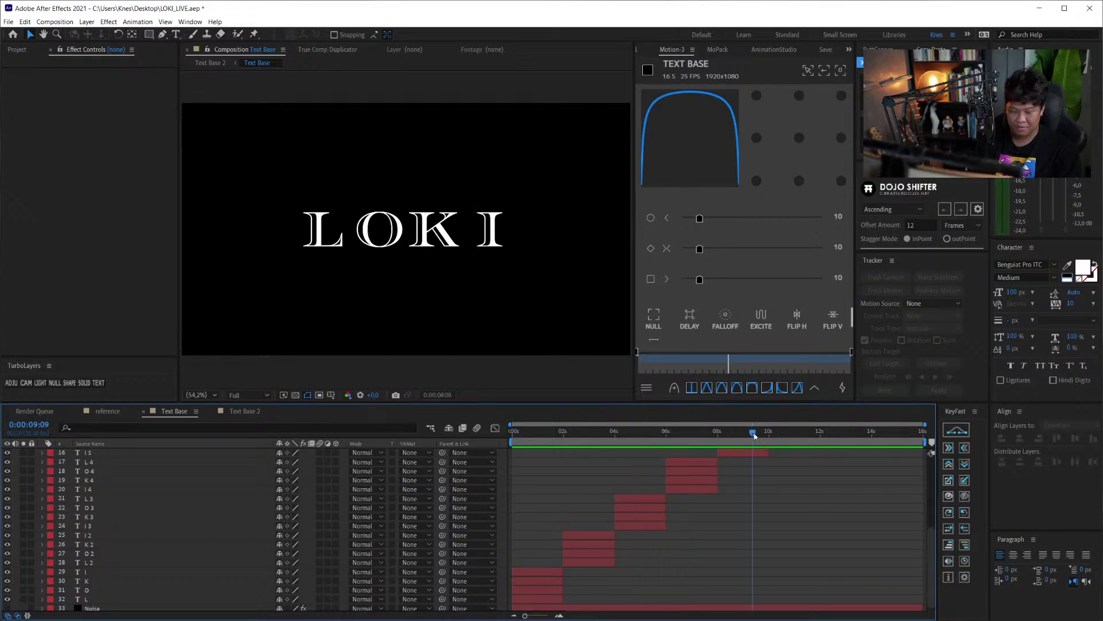
scroll(754, 517, "up", 4)
left_click_drag(754, 437, 246, 419)
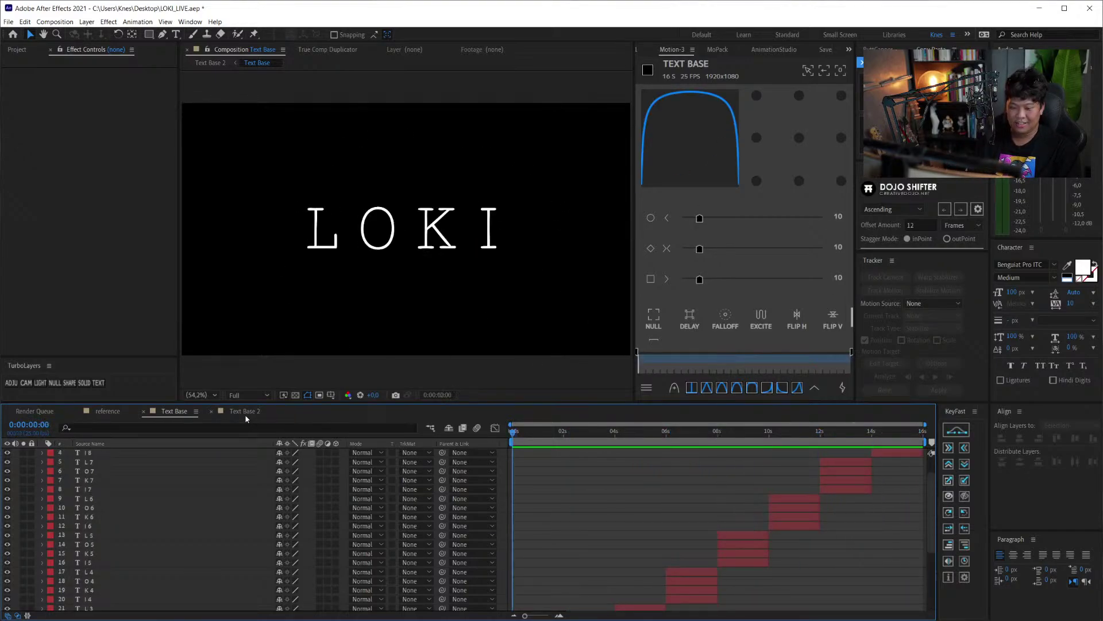
- Preview Text Base 2 and hide the Noise layer so LOKI plays over black
left_click(245, 411)
left_click_drag(519, 432, 467, 444)
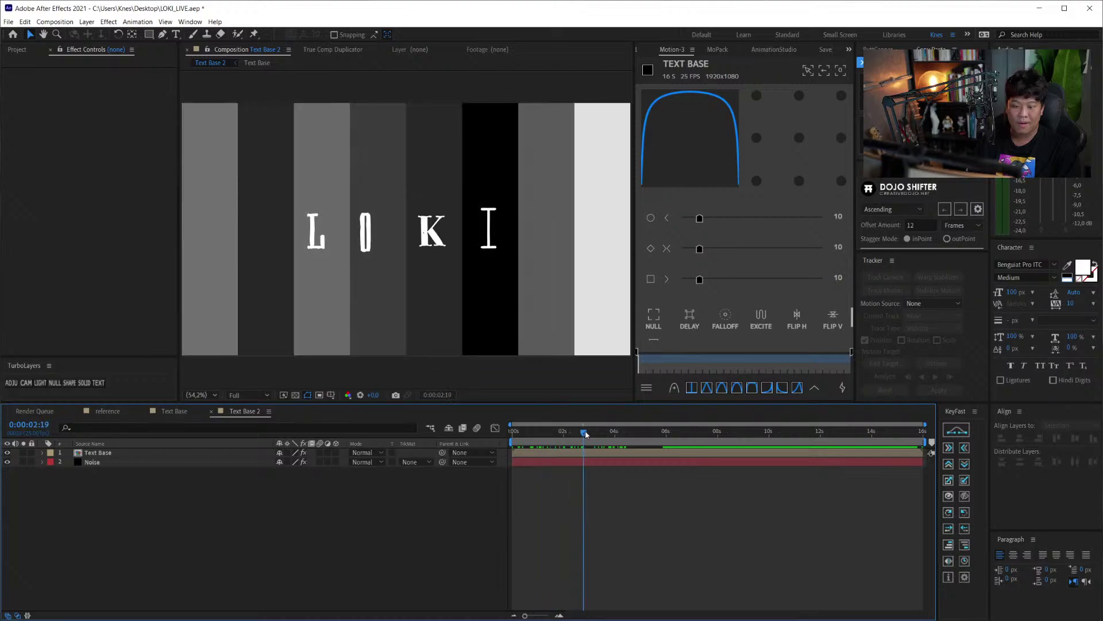
key("space")
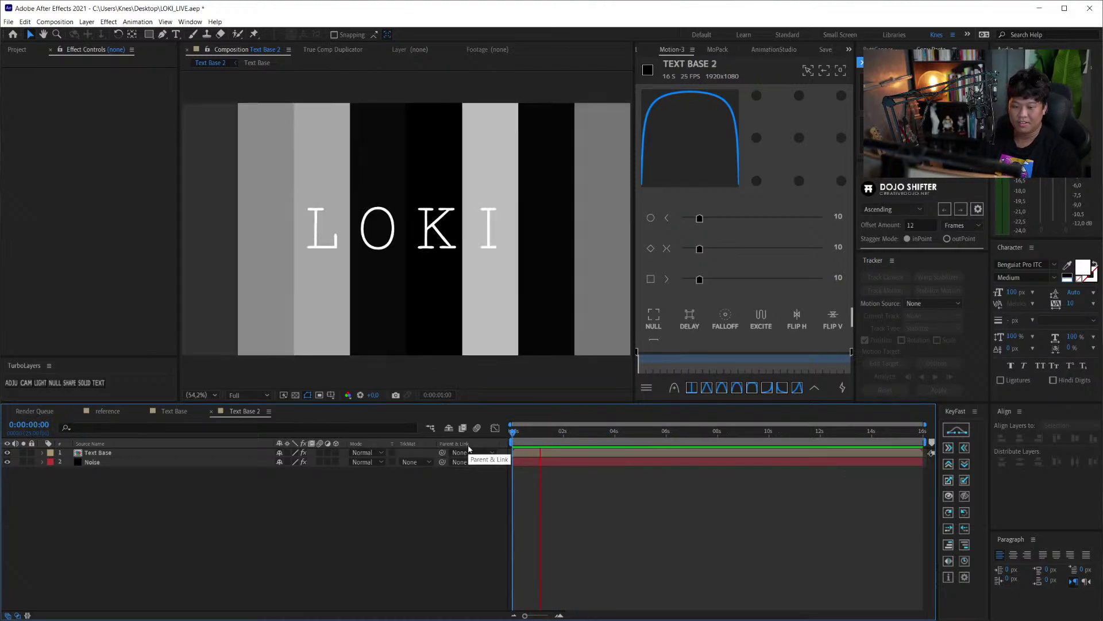
left_click(8, 462)
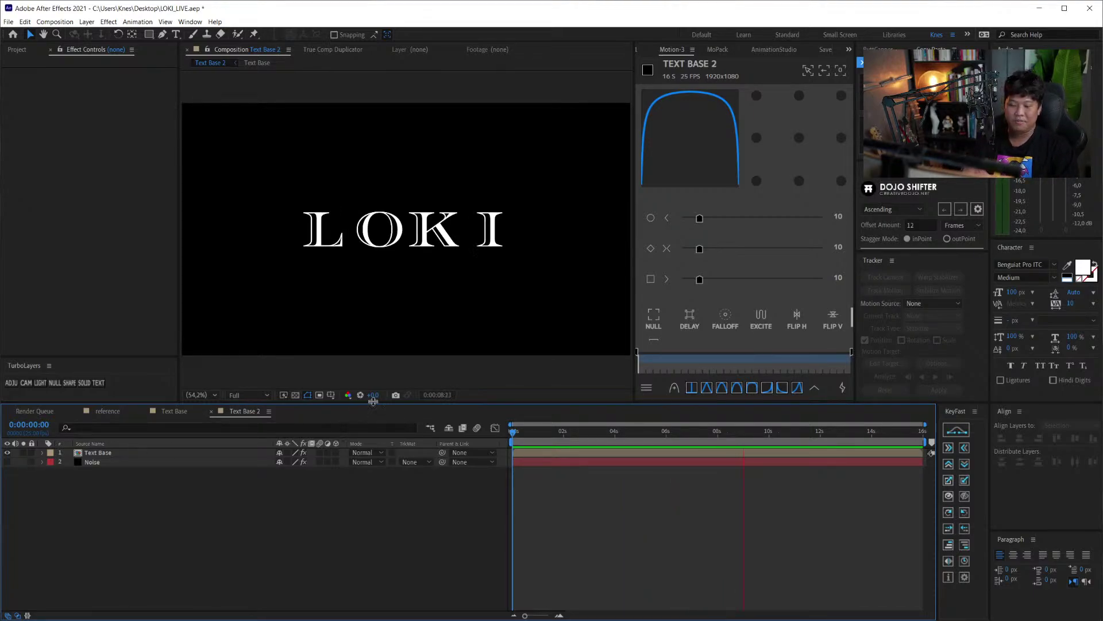
- Look over the Text Base precomp's letter layers again, then return to Text Base 2
double_click(591, 452)
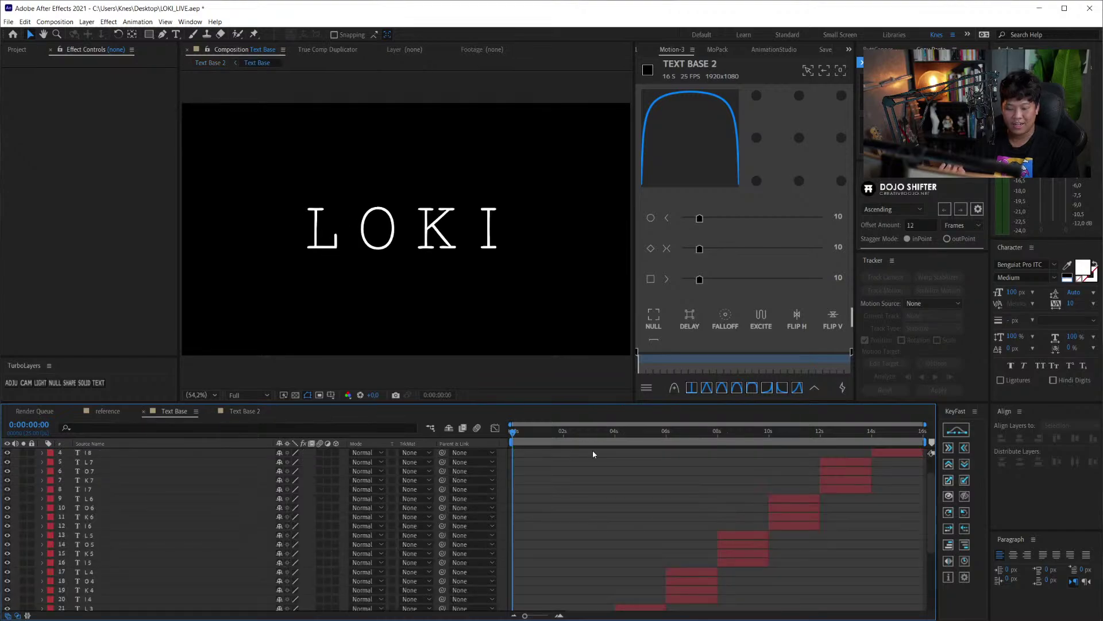
scroll(658, 467, "down", 2)
scroll(697, 472, "up", 3)
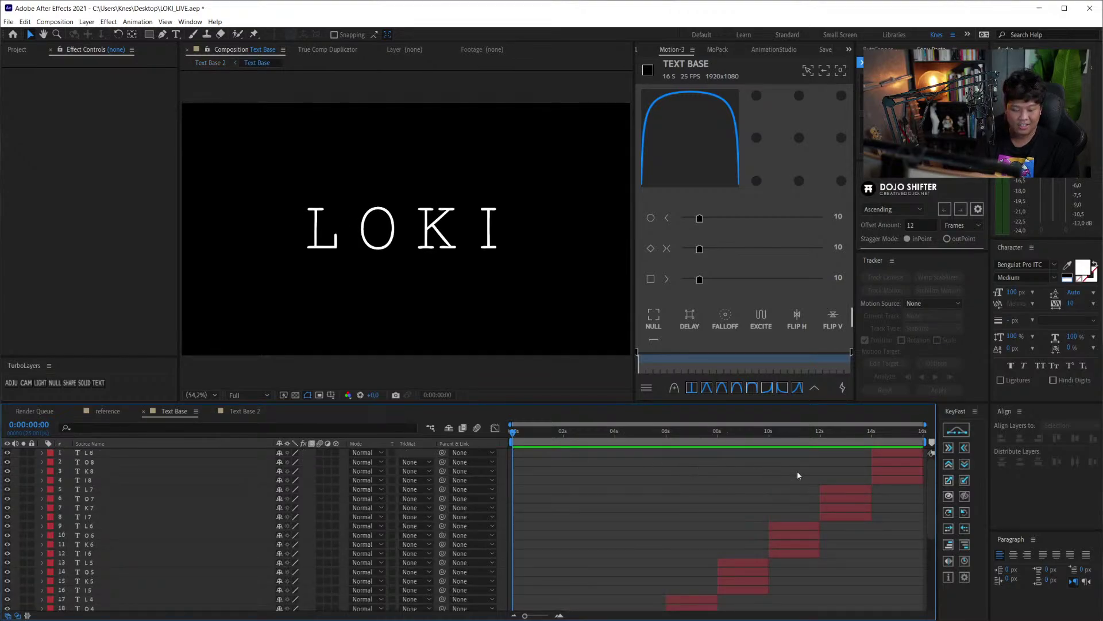
scroll(798, 475, "down", 4)
scroll(638, 484, "up", 4)
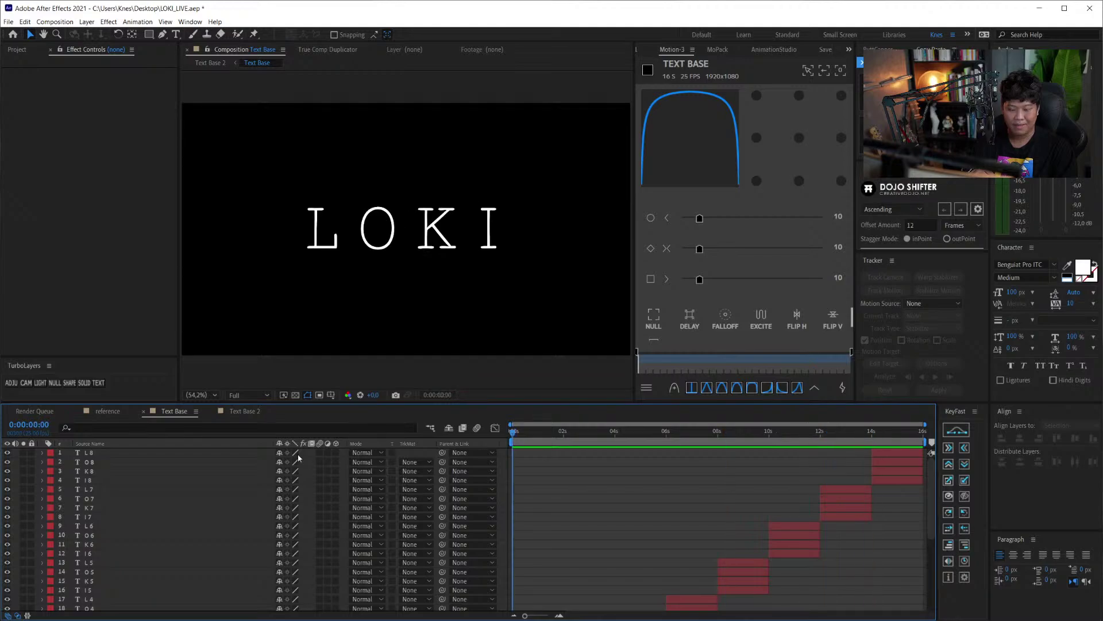
left_click(253, 411)
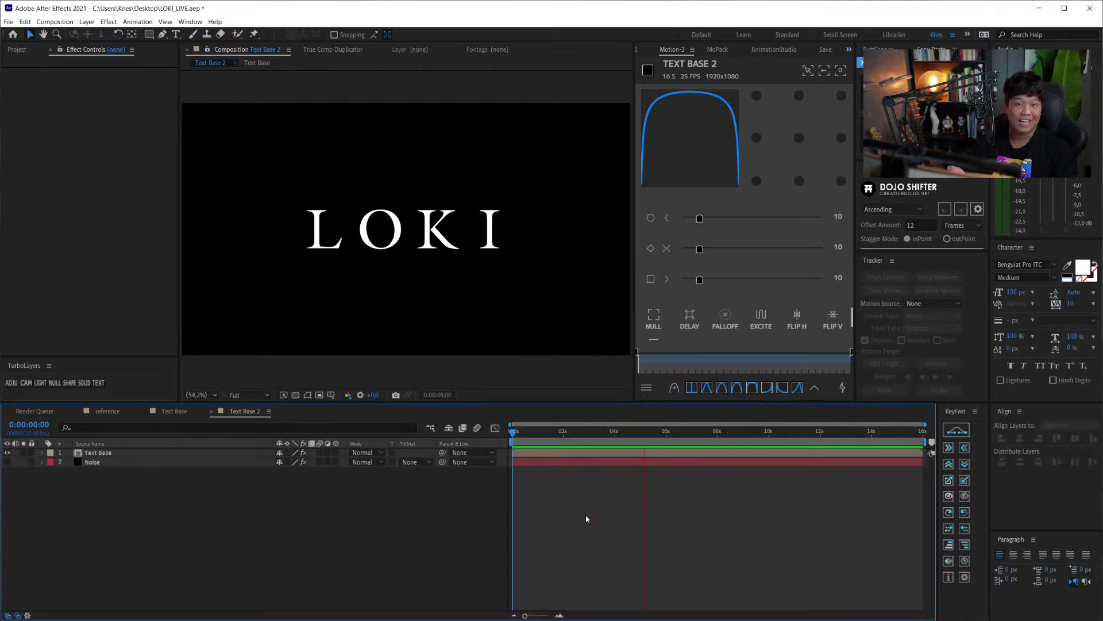
key("space")
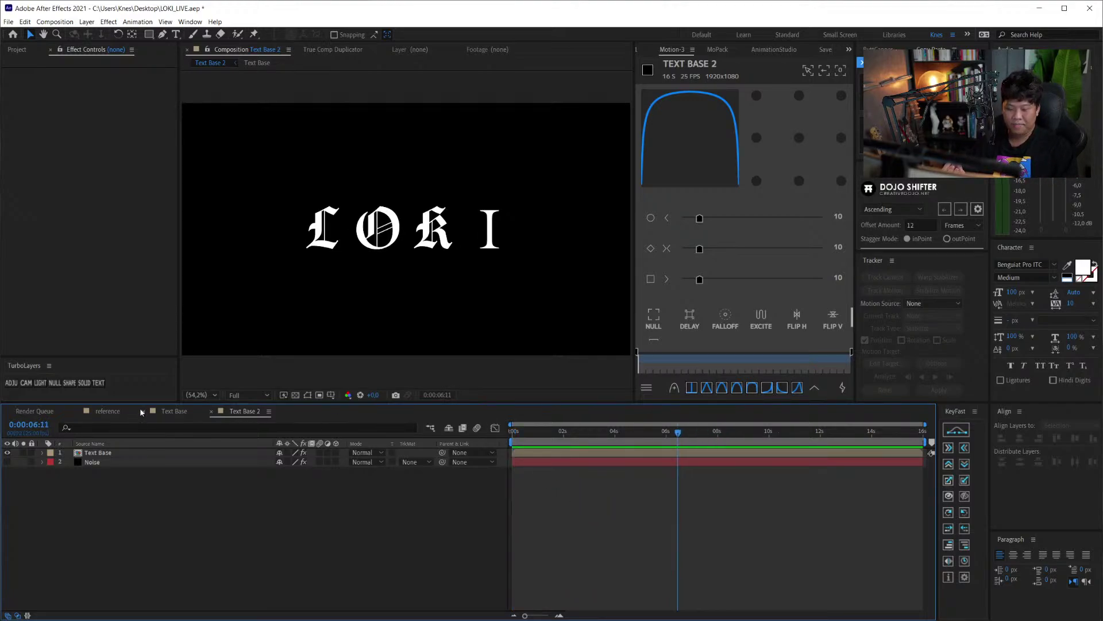
left_click(115, 411)
left_click_drag(655, 433, 610, 435)
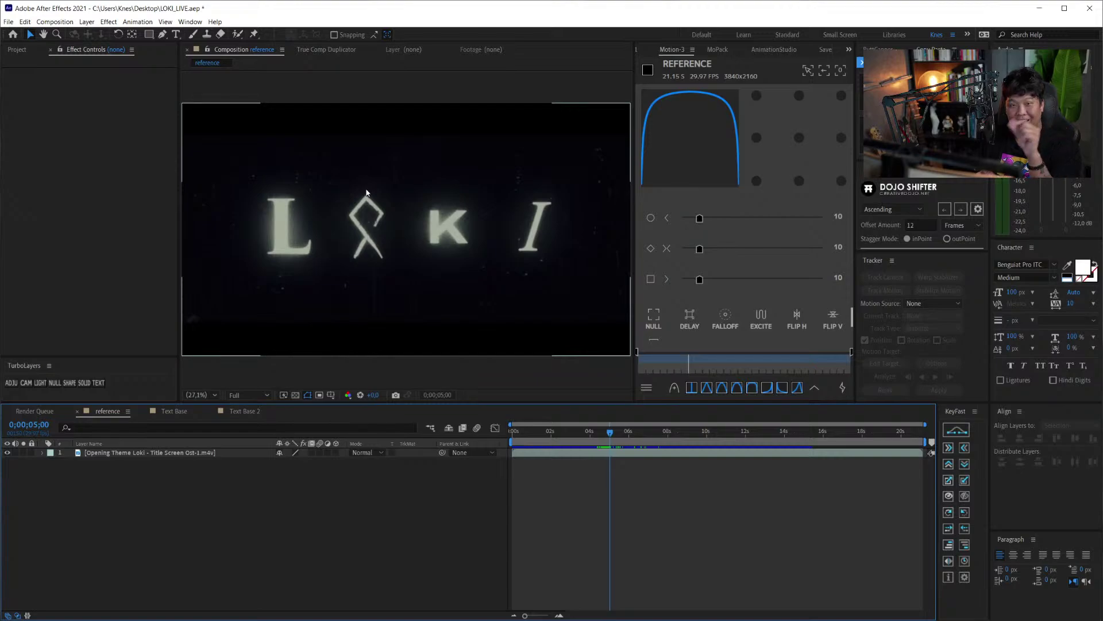
mouse_move(610, 431)
left_mouse_down()
mouse_move(580, 430)
mouse_move(667, 427)
left_mouse_up()
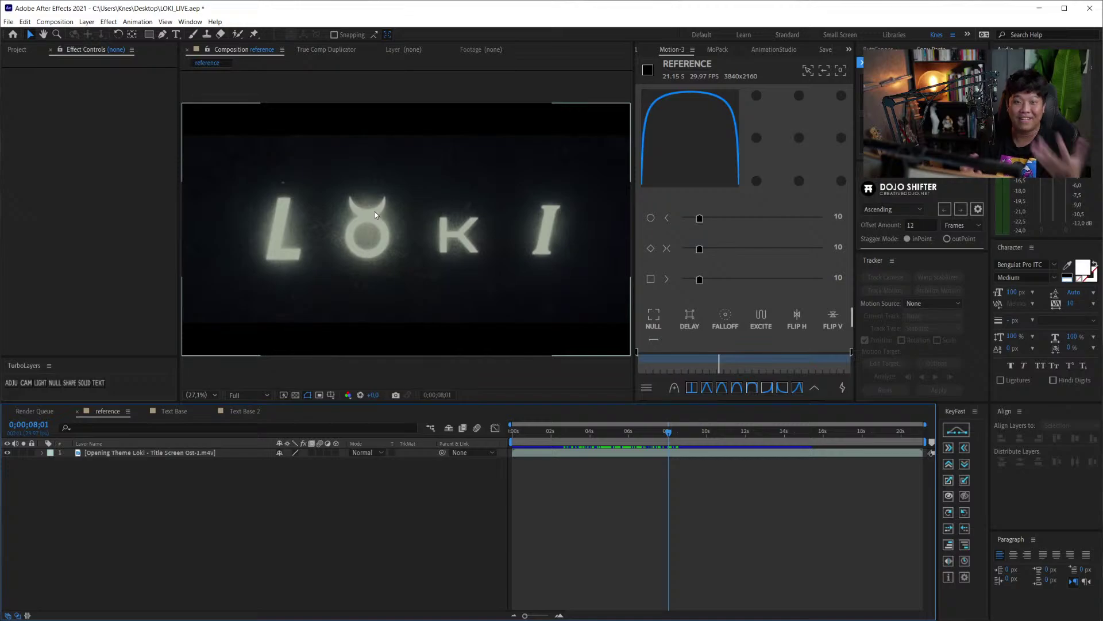
left_click_drag(679, 438, 767, 432)
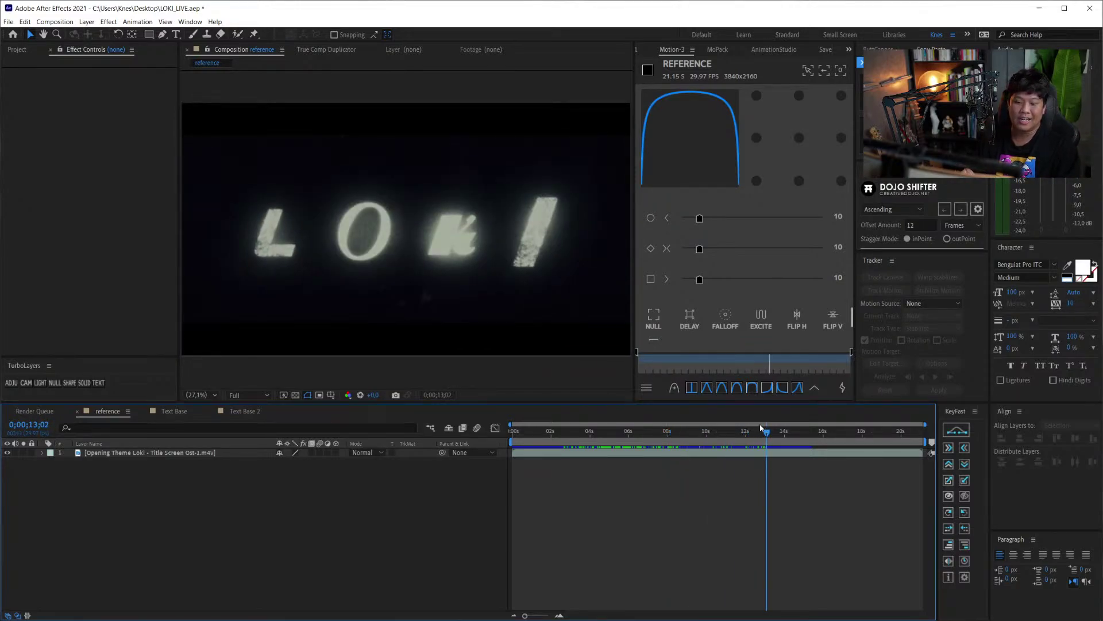
left_click(223, 419)
left_click(174, 411)
left_click(264, 412)
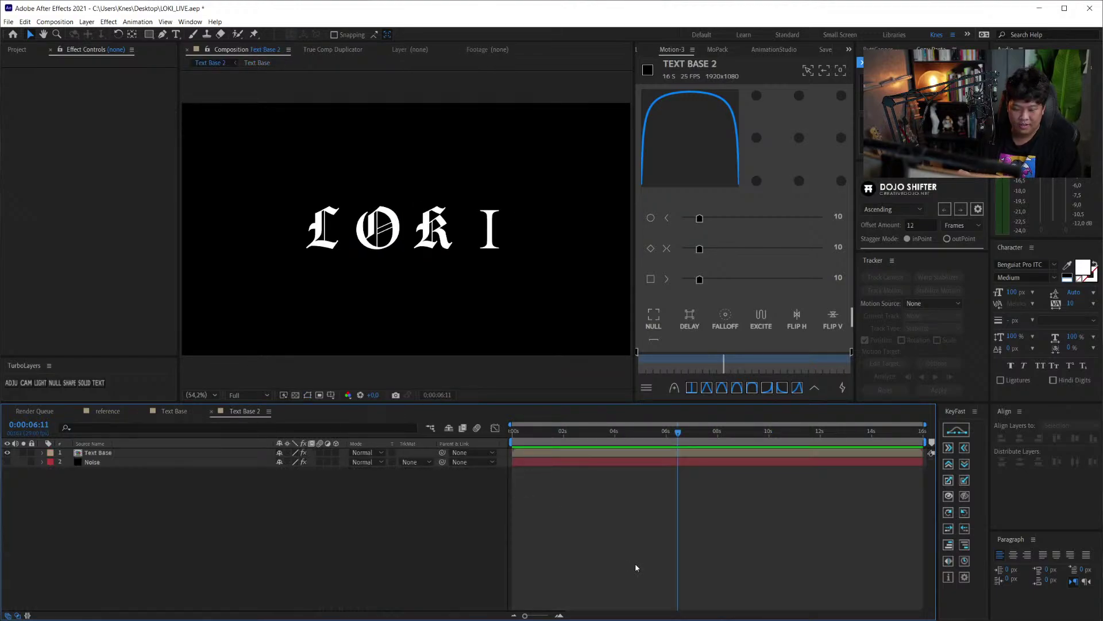
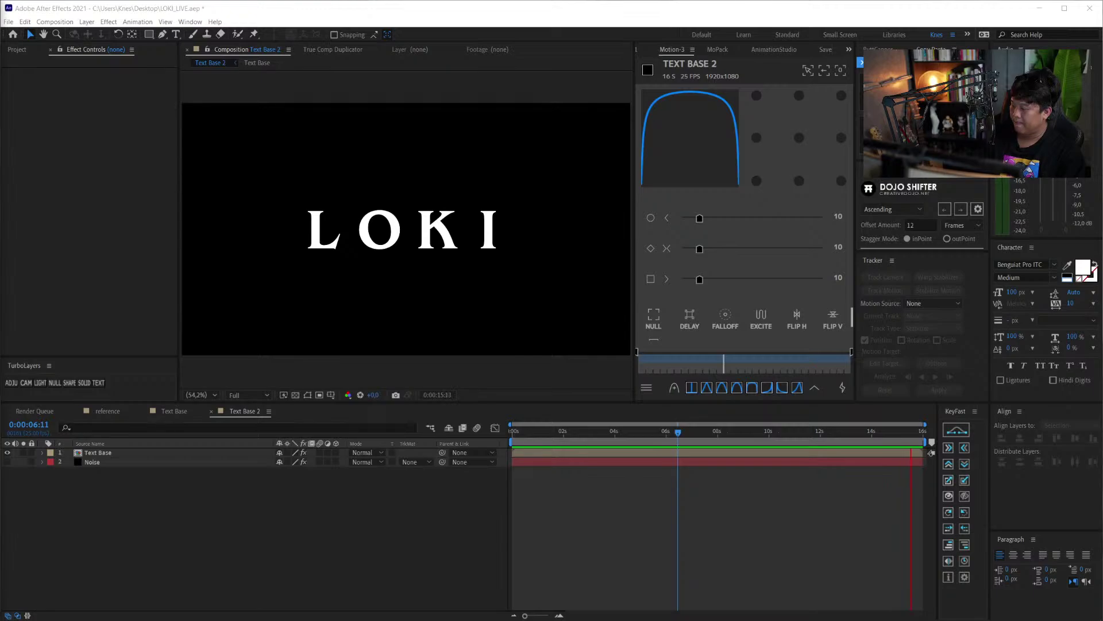
- Apply Posterize to the Text Base layer through the 'poster' effect search, making LOKI blocky
left_click(91, 453)
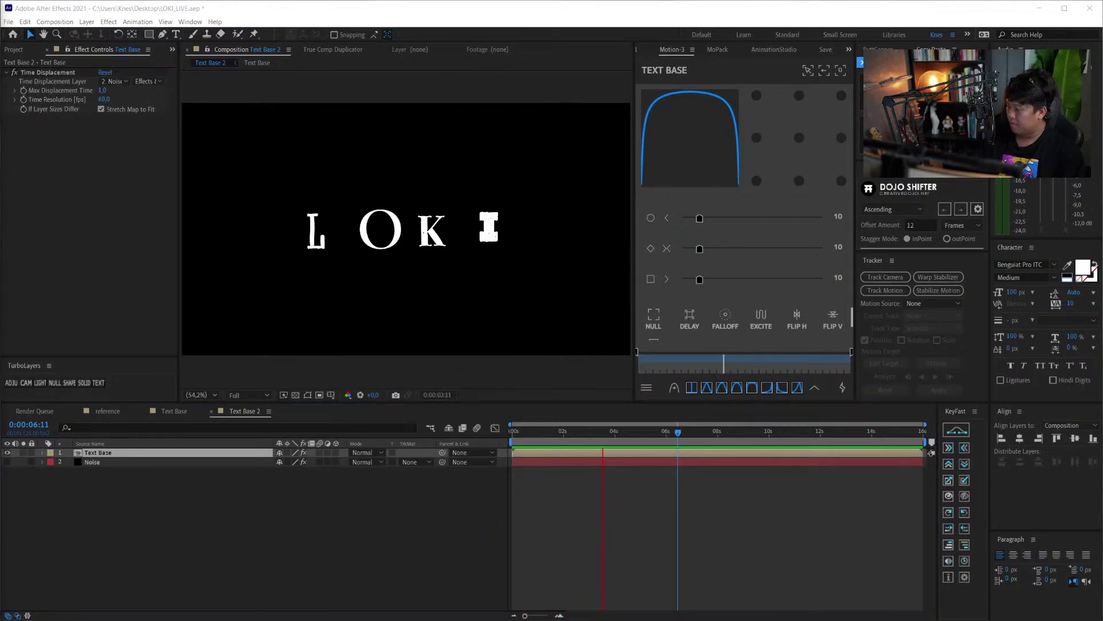
left_click(263, 520)
left_click(113, 453)
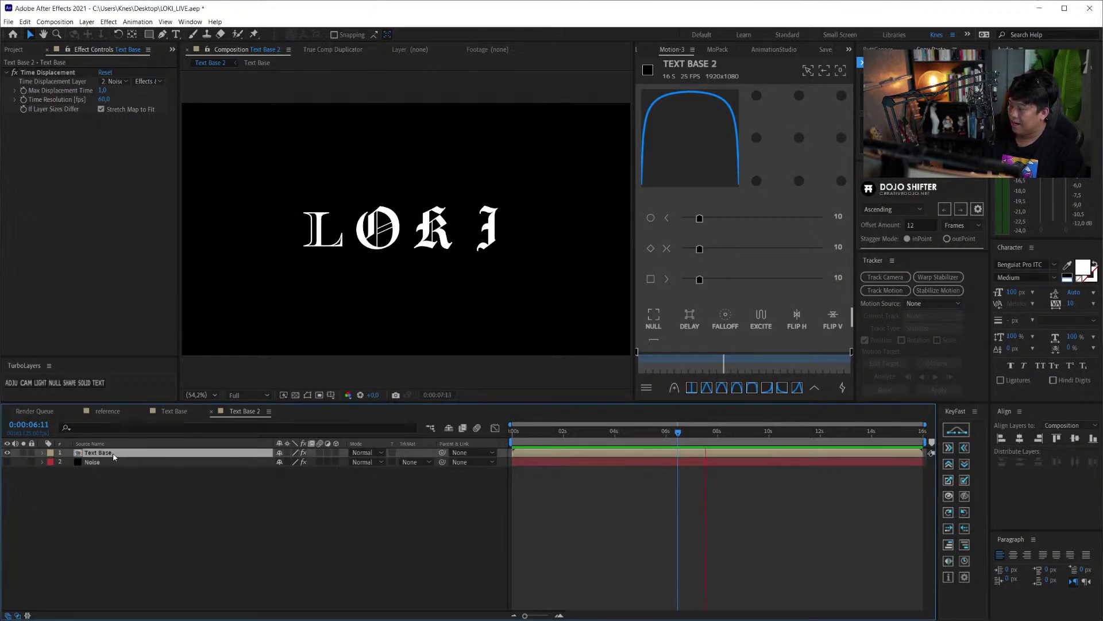
key("ctrl+space")
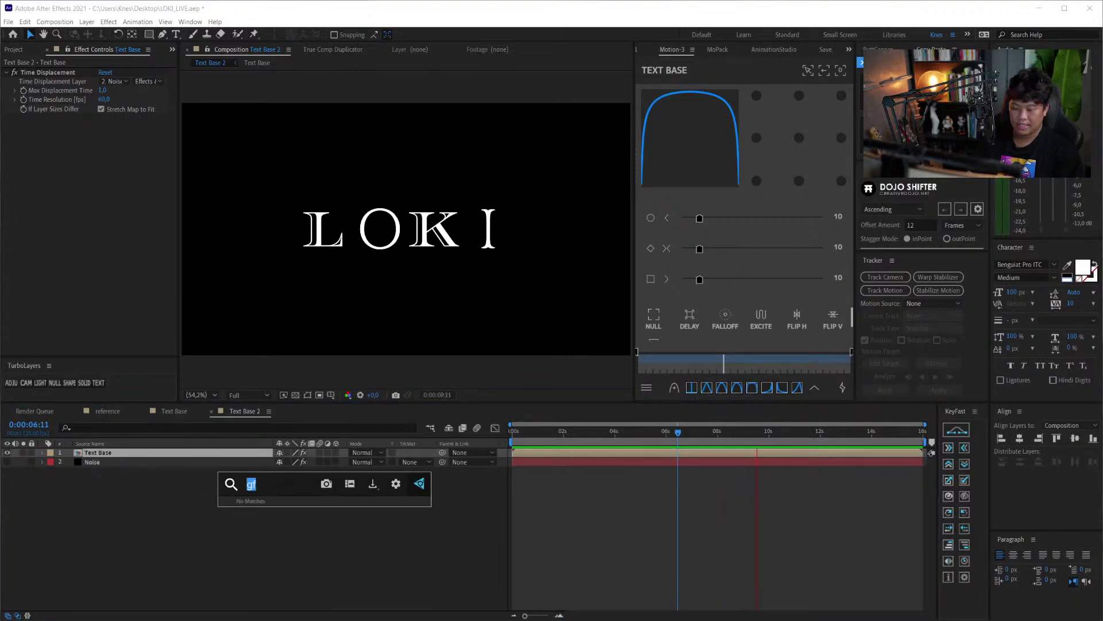
type("poster")
key("Return")
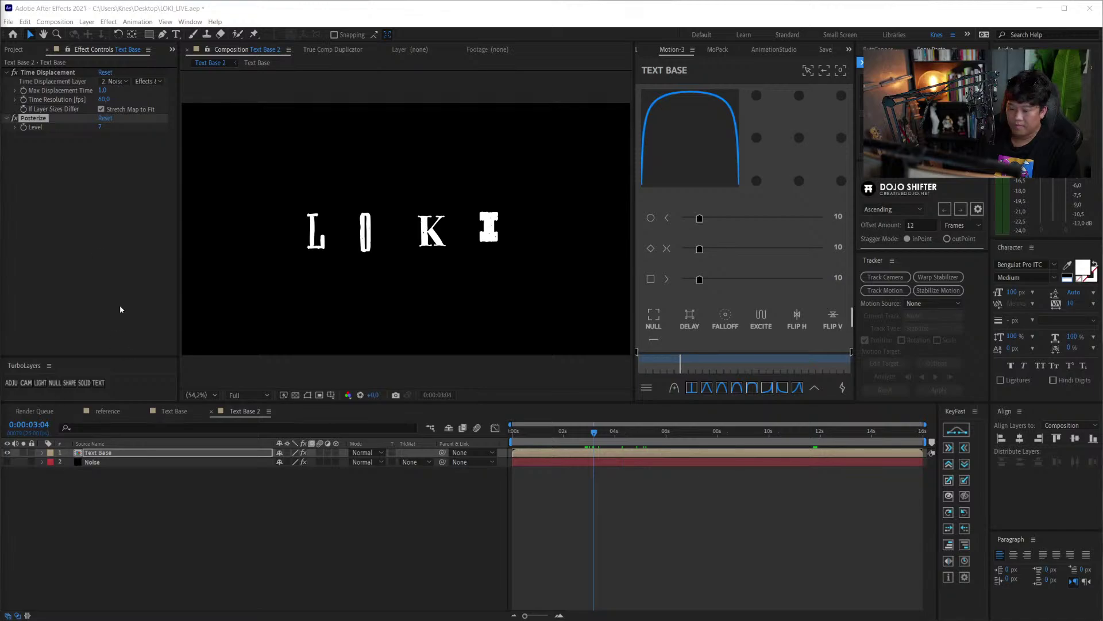
left_click(143, 462)
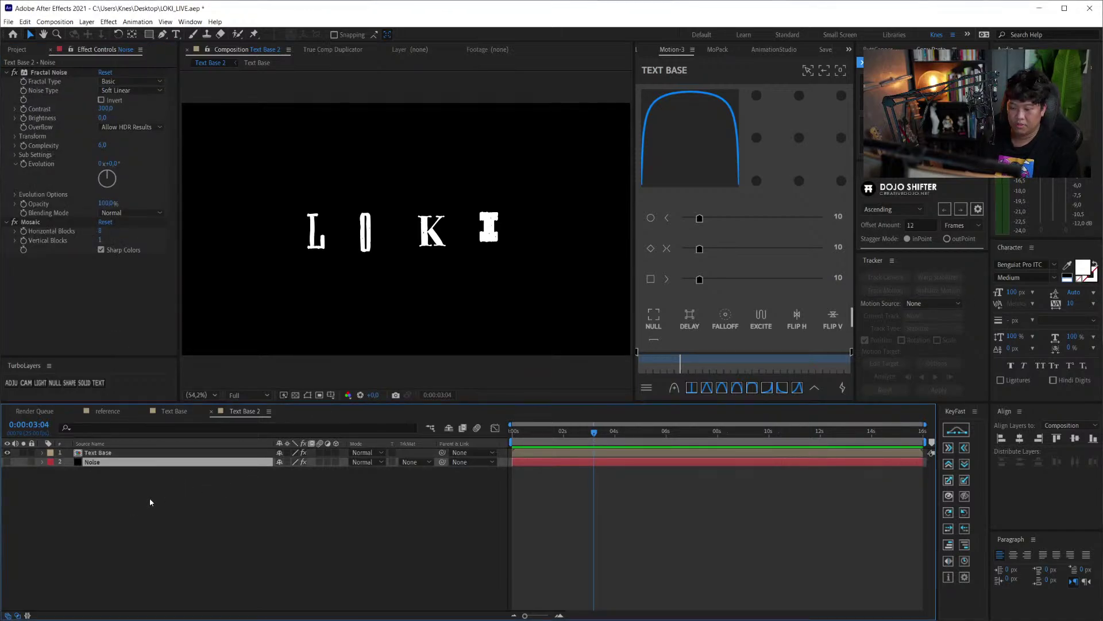
- Try Posterize at Level 3 on the Noise layer, then delete it
key("ctrl+space")
type("pos")
key("Return")
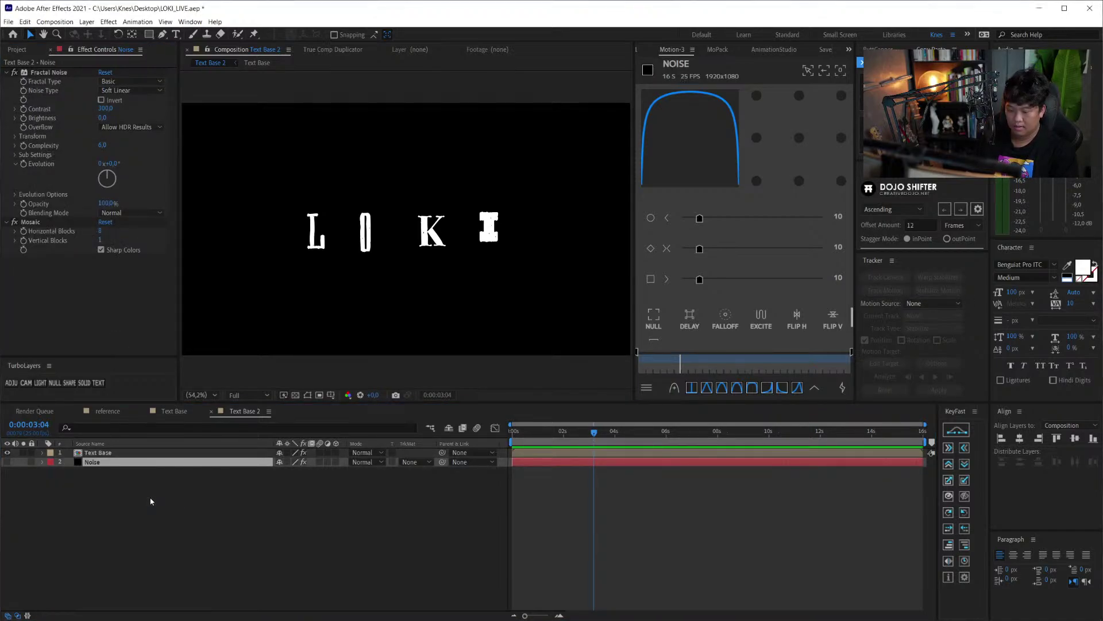
left_click(100, 269)
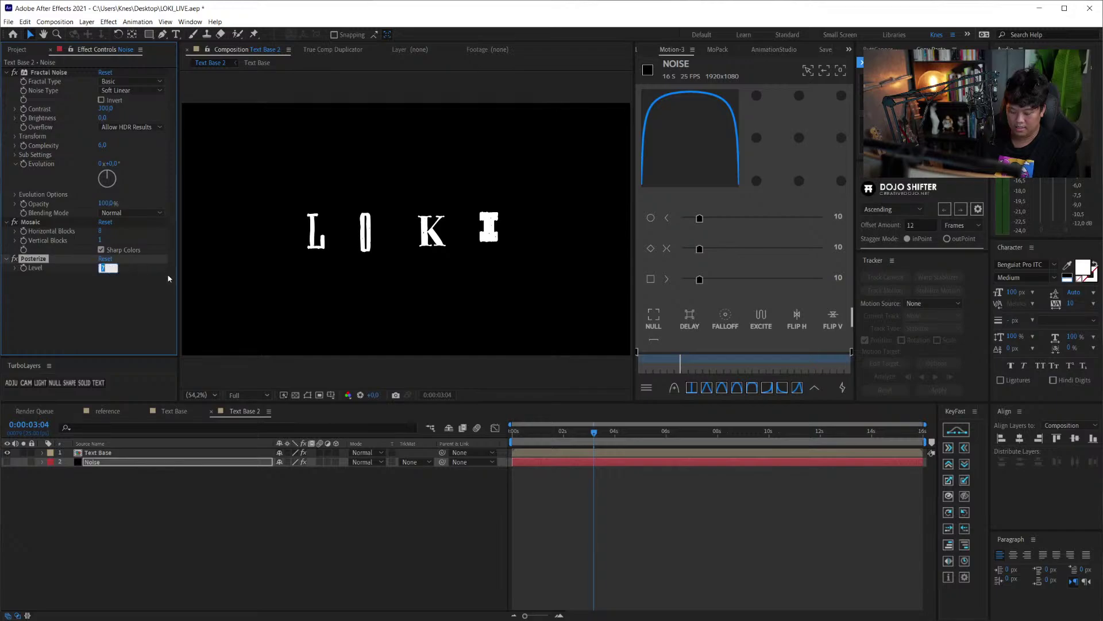
type("3")
key("Return")
key("Delete")
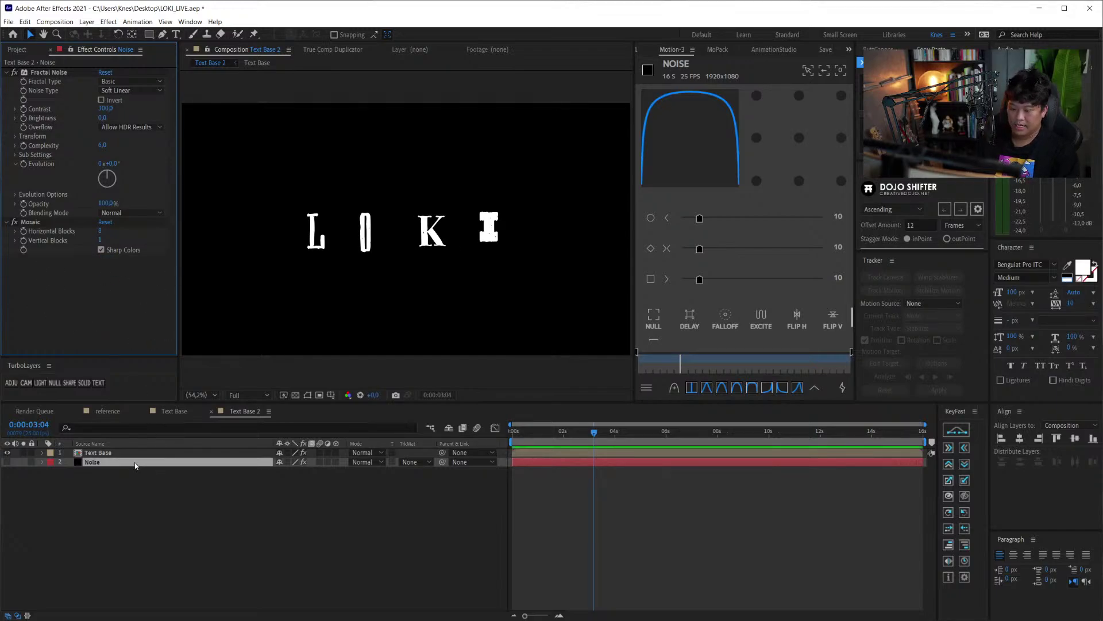
- Add Posterize Time to the Noise layer with a frame rate of 3
key("ctrl+space")
type("poster")
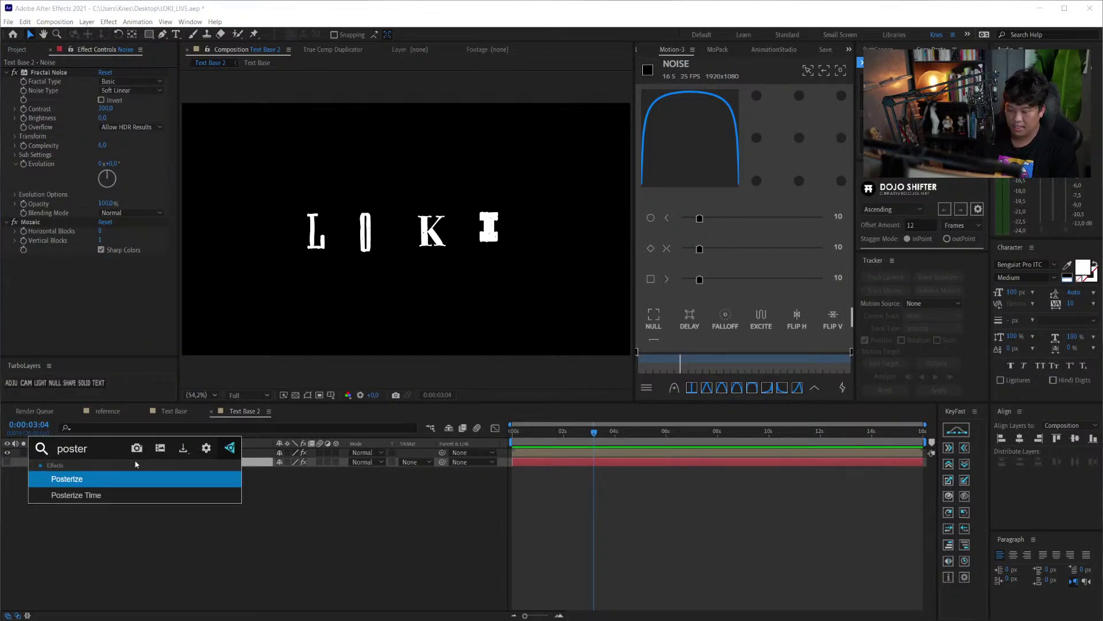
left_click(153, 491)
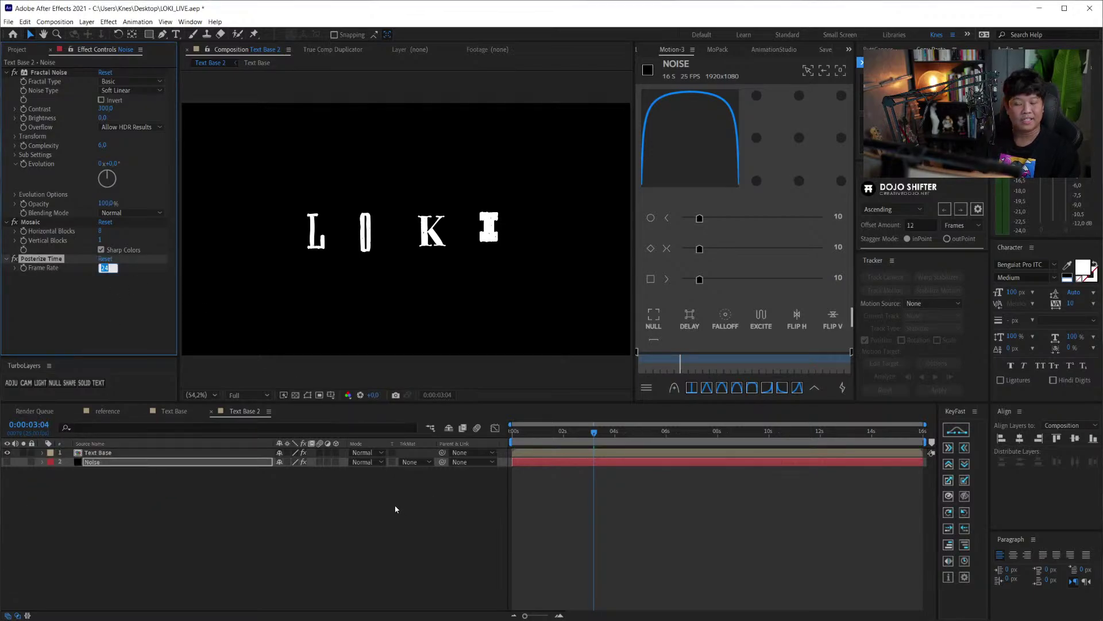
left_click(105, 278)
type("3")
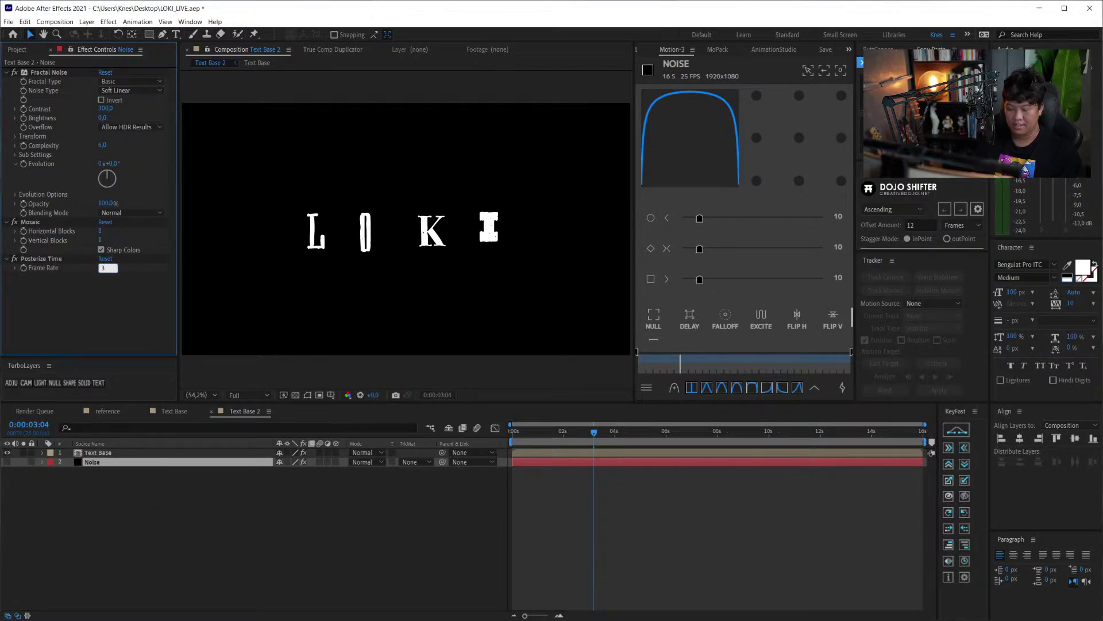
left_click(147, 485)
left_click(122, 462)
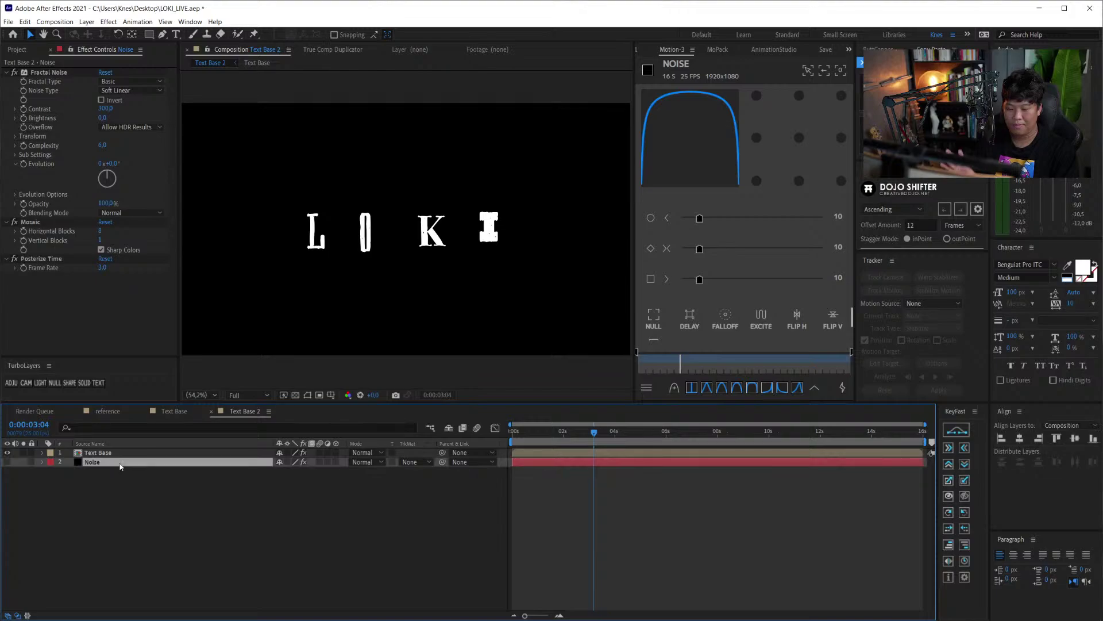
- Preview around one second with the Noise layer visible, then select Text Base
key("space")
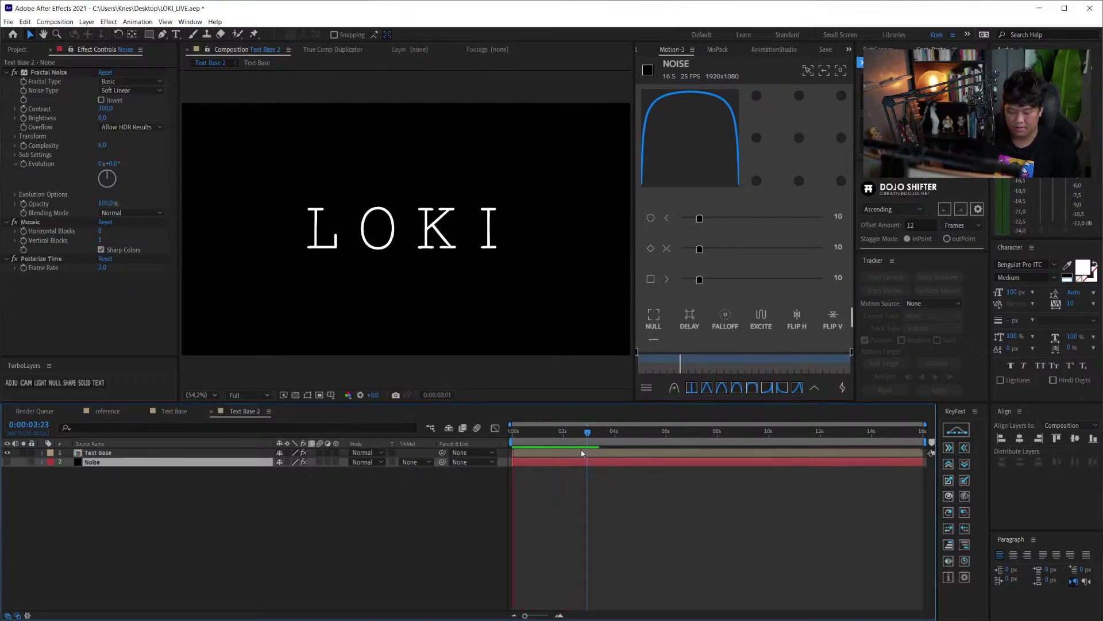
left_click(540, 432)
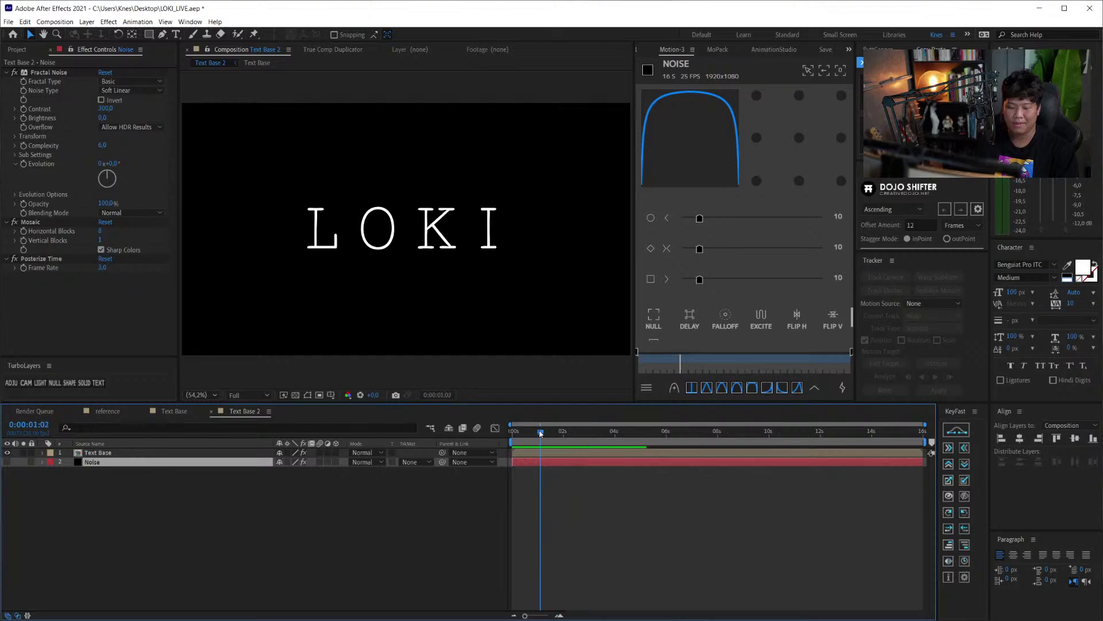
left_click(7, 461)
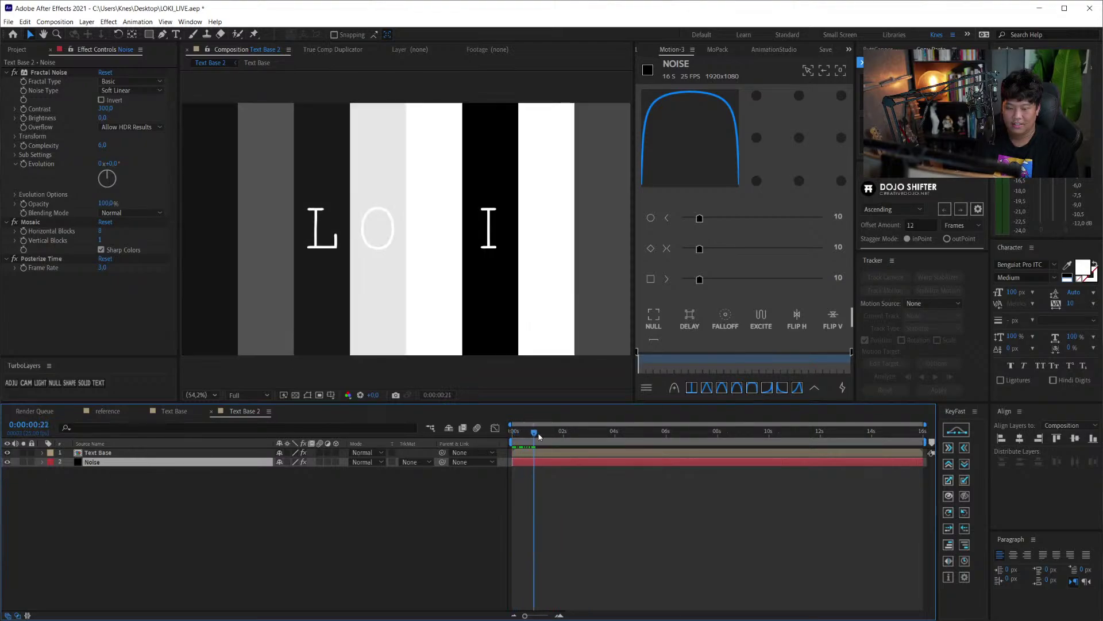
left_click(195, 454)
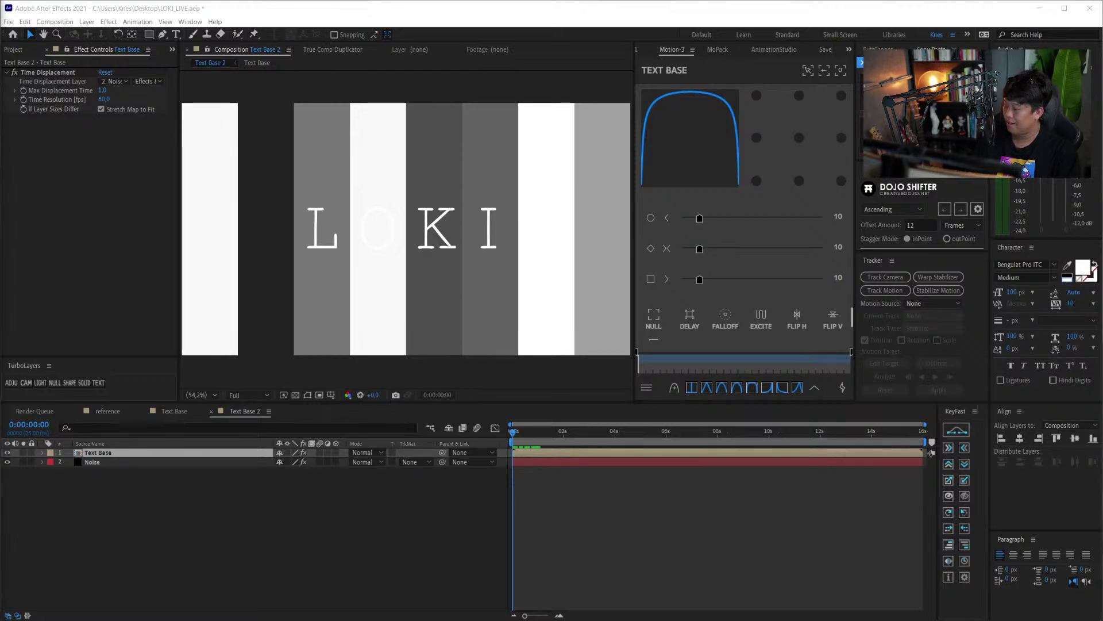
- Set Time Displacement's Max Displacement Time to 20 and hide the Noise layer
left_click(103, 92)
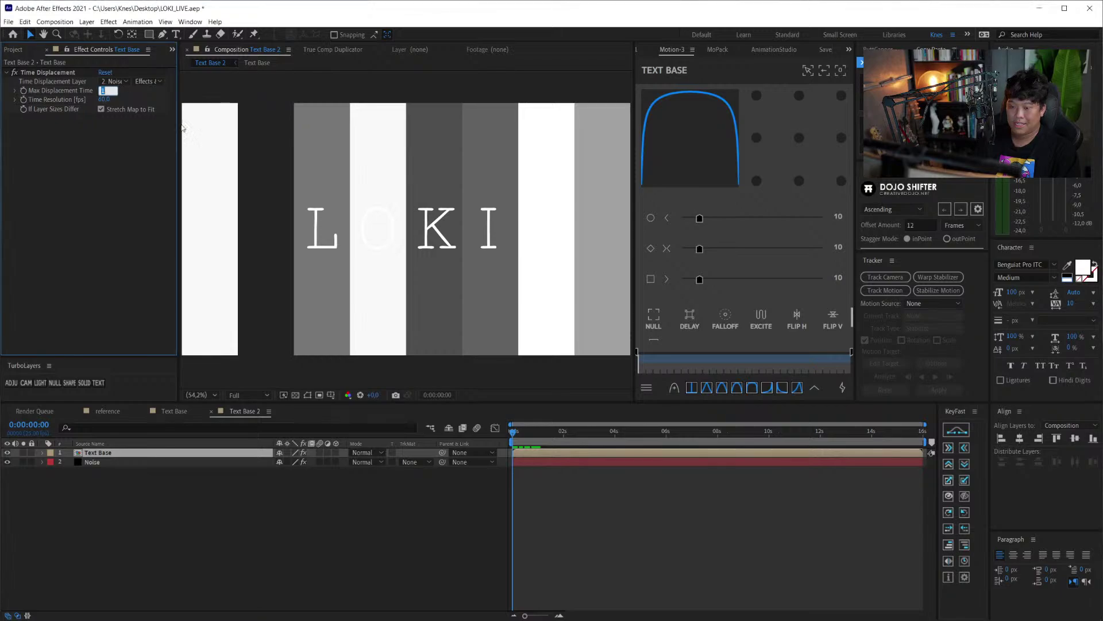
type("20")
key("Return")
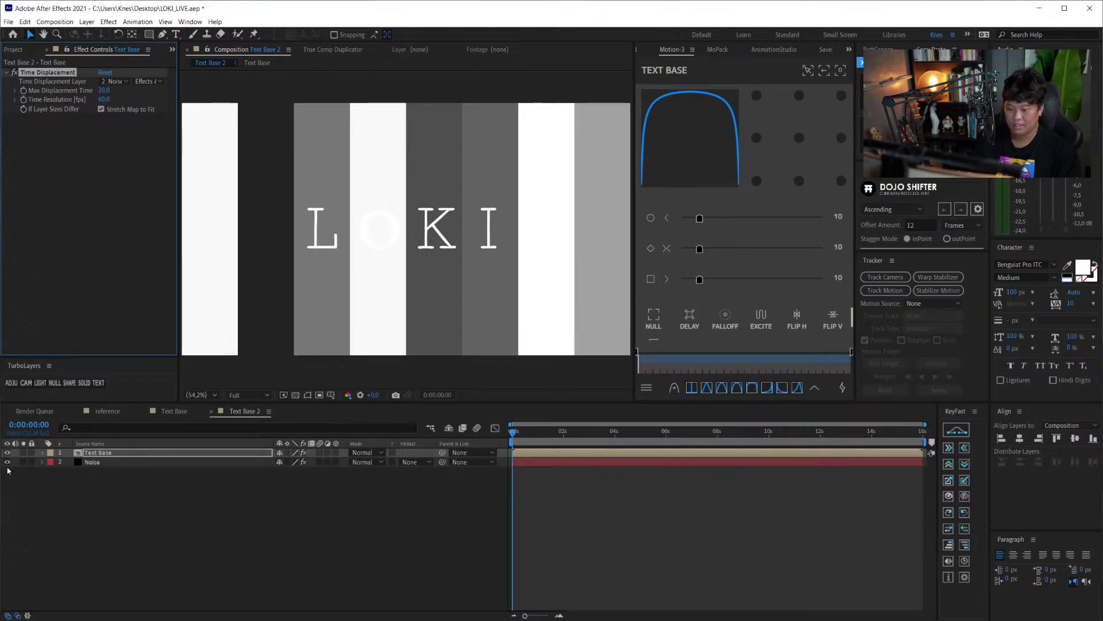
left_click(7, 462)
left_click(105, 490)
- Preview the flickering LOKI title, then select the Noise layer
key("space")
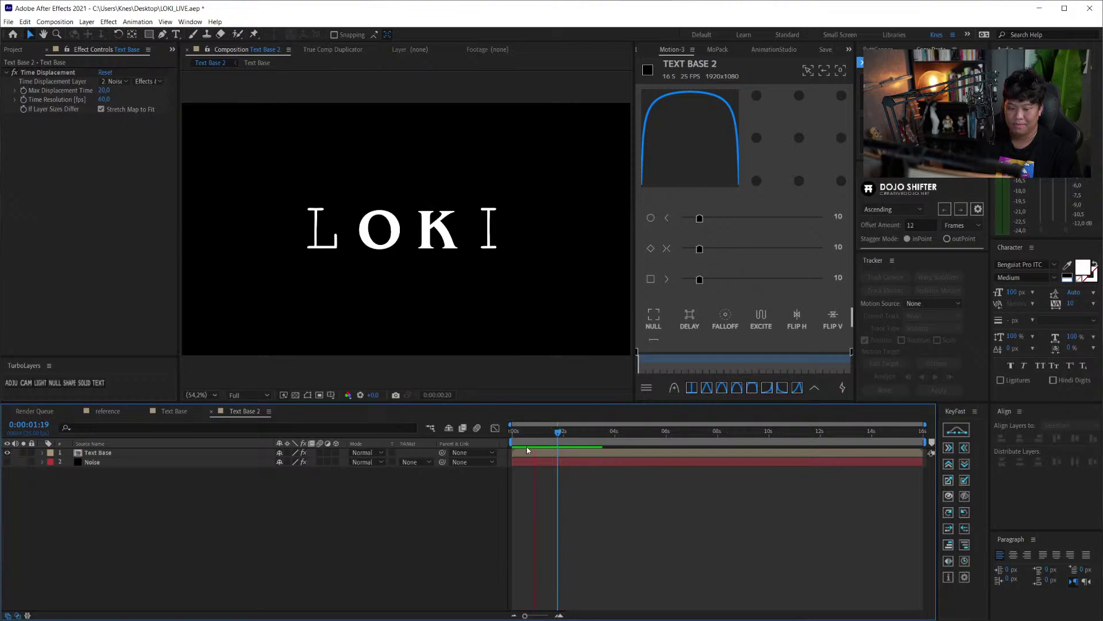
key("space")
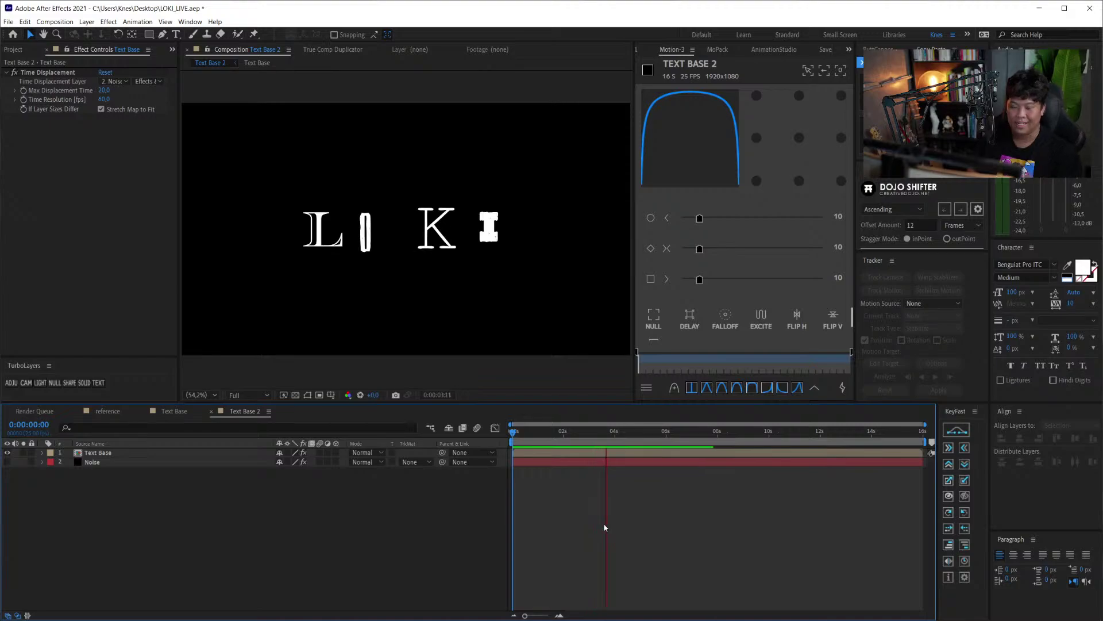
left_click(178, 452)
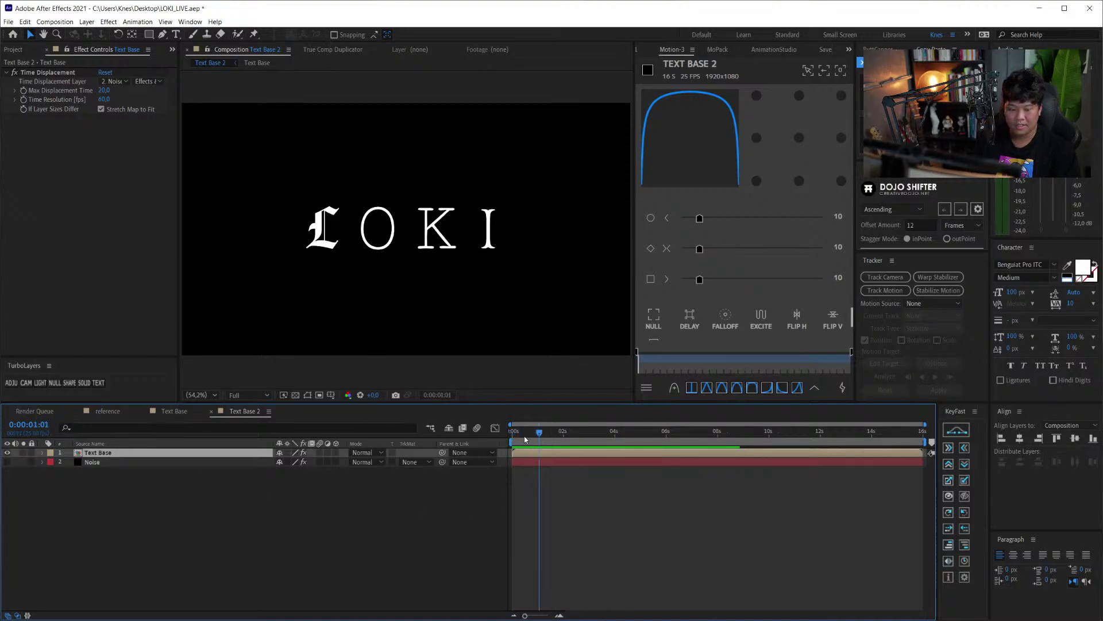
left_click(183, 462)
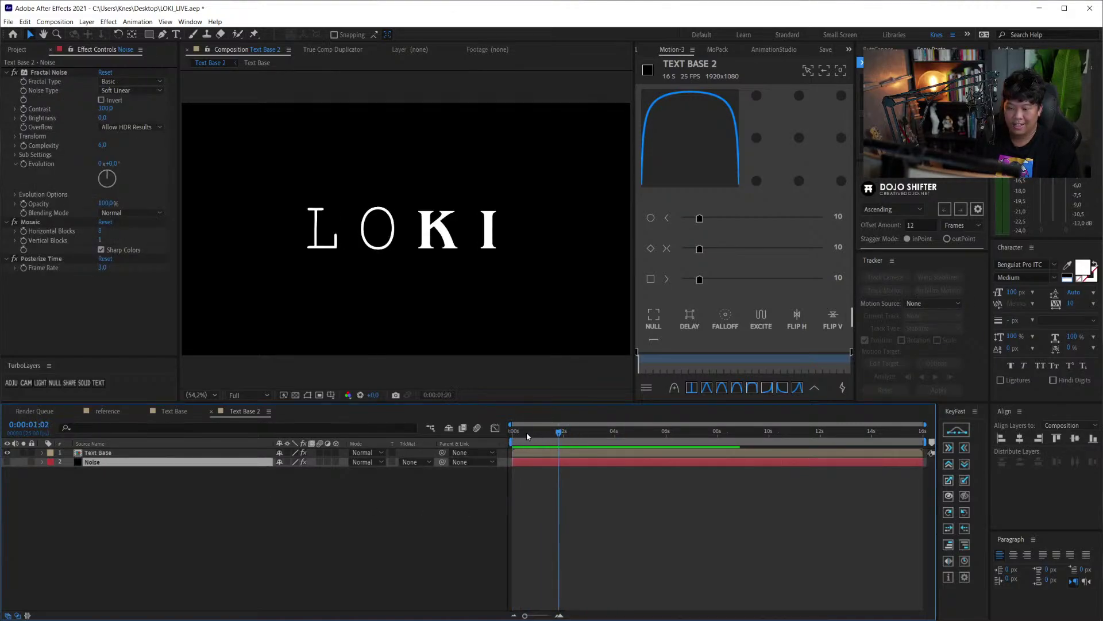
key("space")
left_click(373, 485)
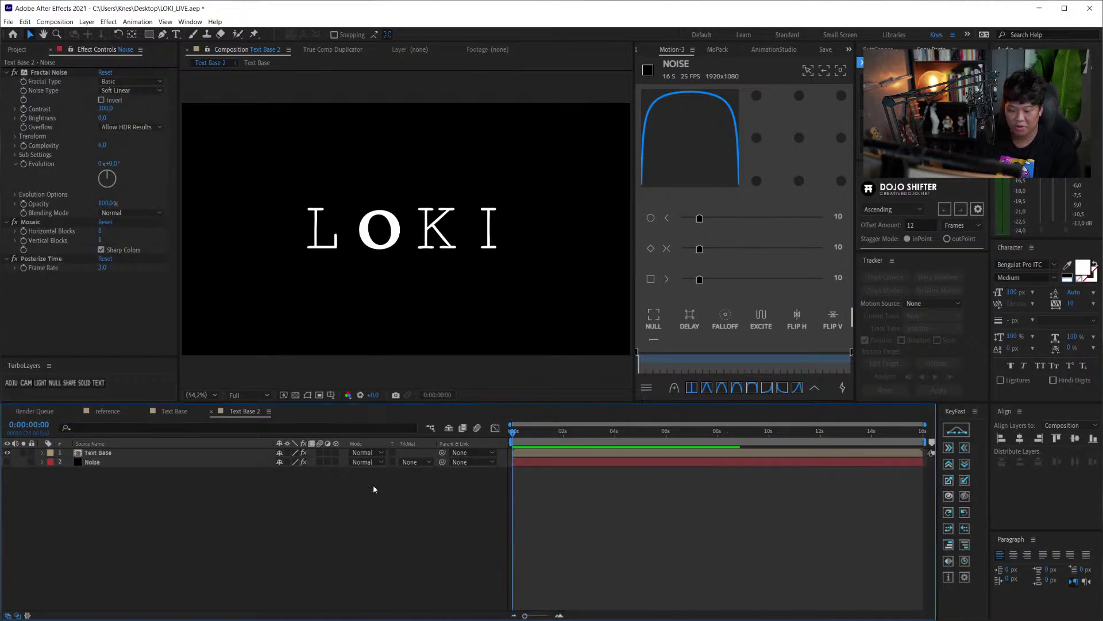
- Apply Tint to the Noise layer and set Map White To black (000000)
left_click(267, 461)
key("ctrl+space")
type("tint")
key("Return")
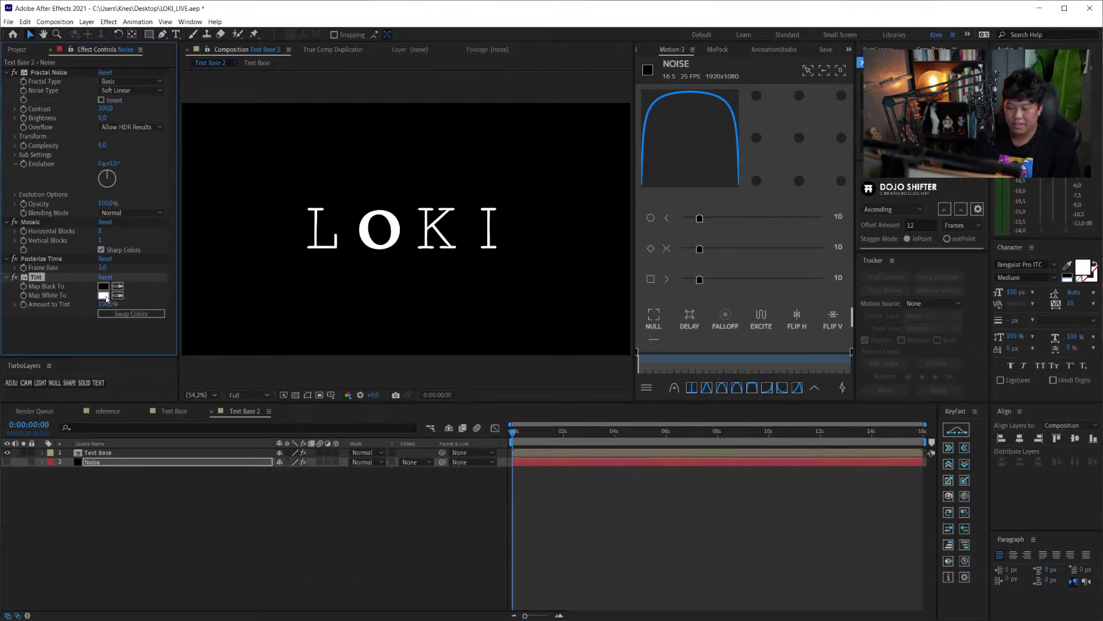
left_click(106, 296)
type("000000")
left_click(875, 184)
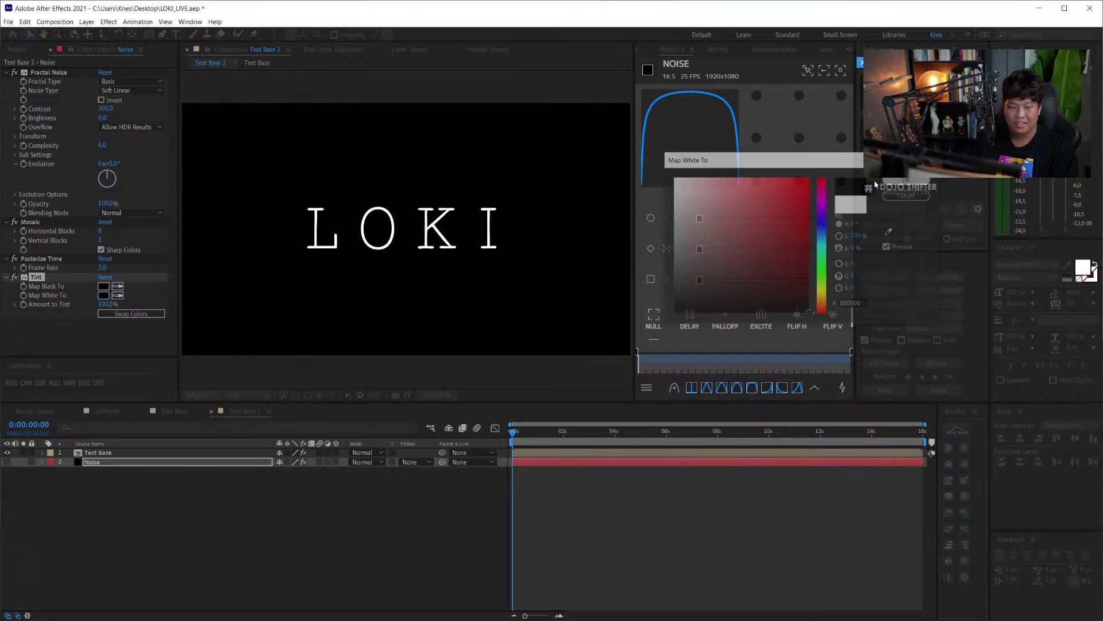
- Solo the Noise layer, compare Tint off and on, and preview the Text Base comp
left_click(23, 462)
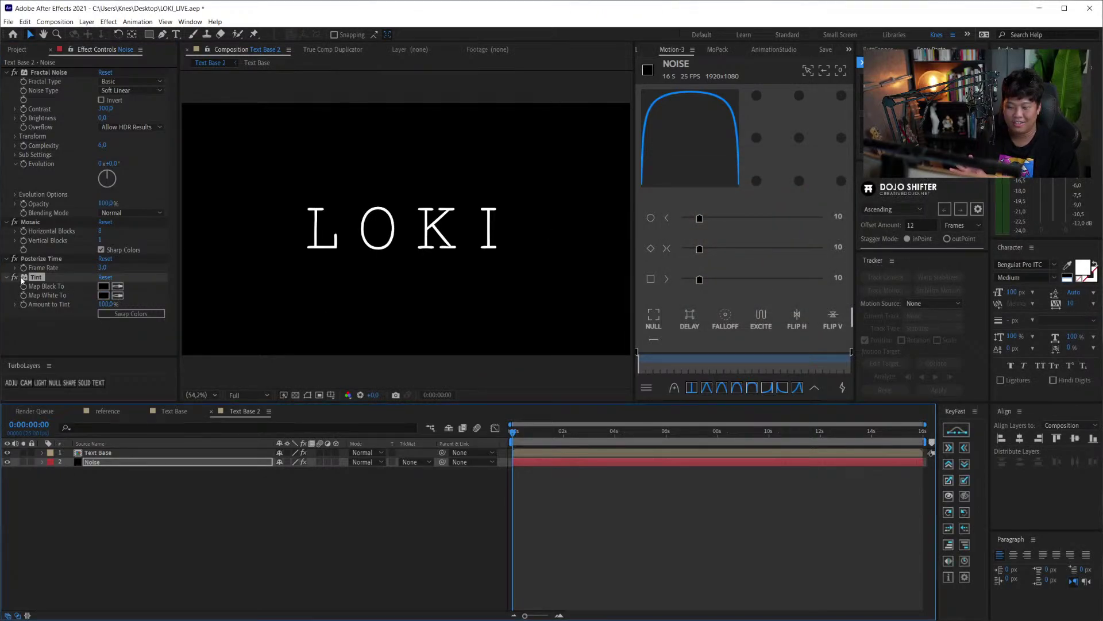
left_click(15, 278)
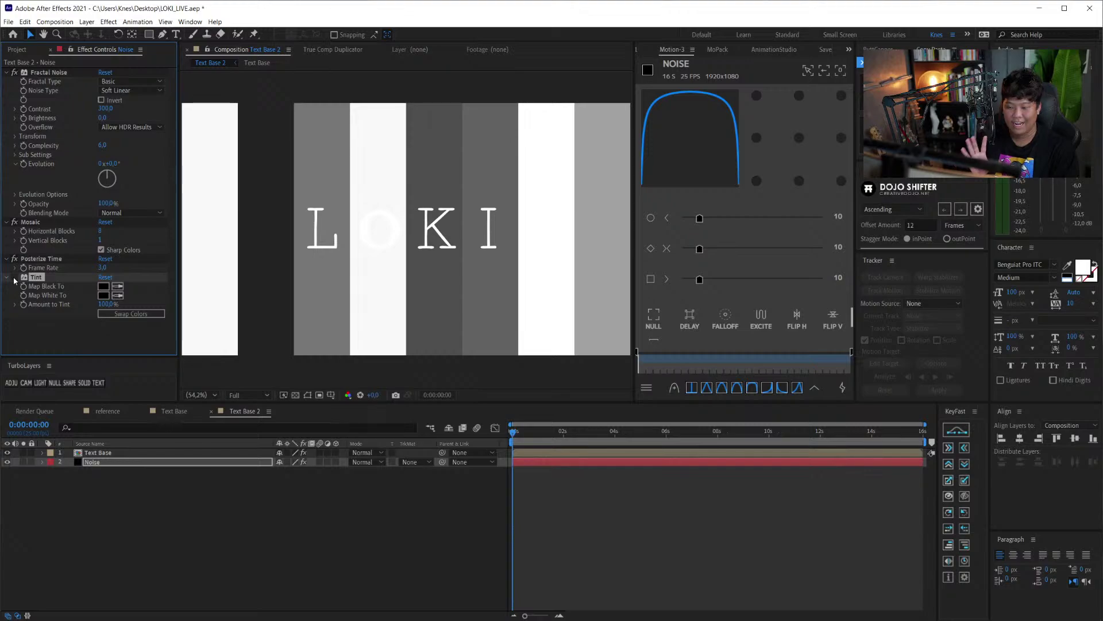
left_click(15, 278)
key("space")
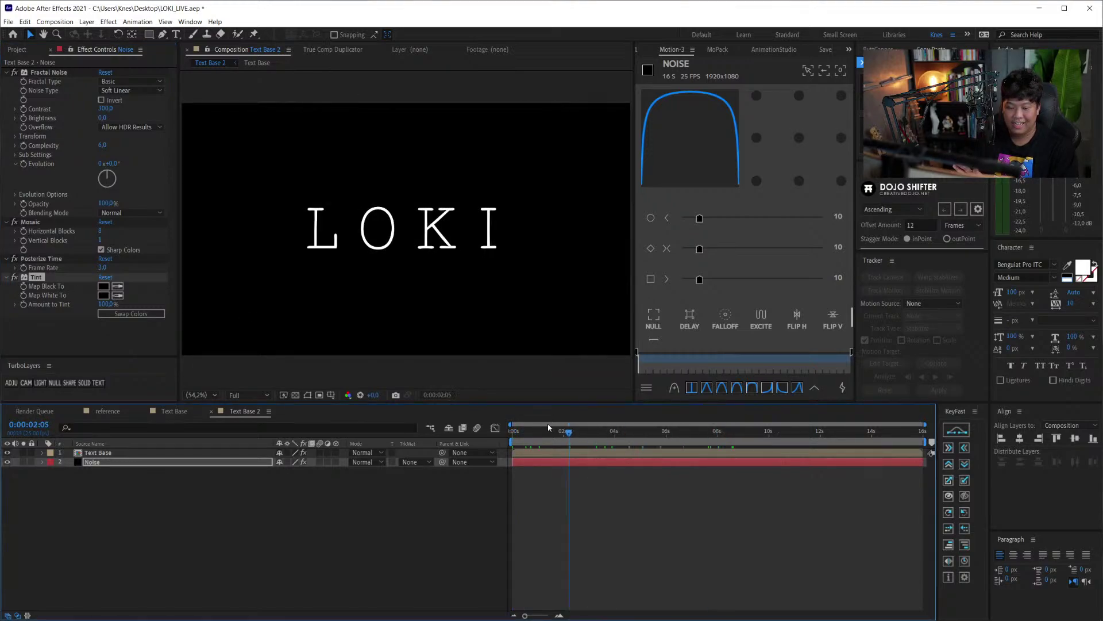
key("space")
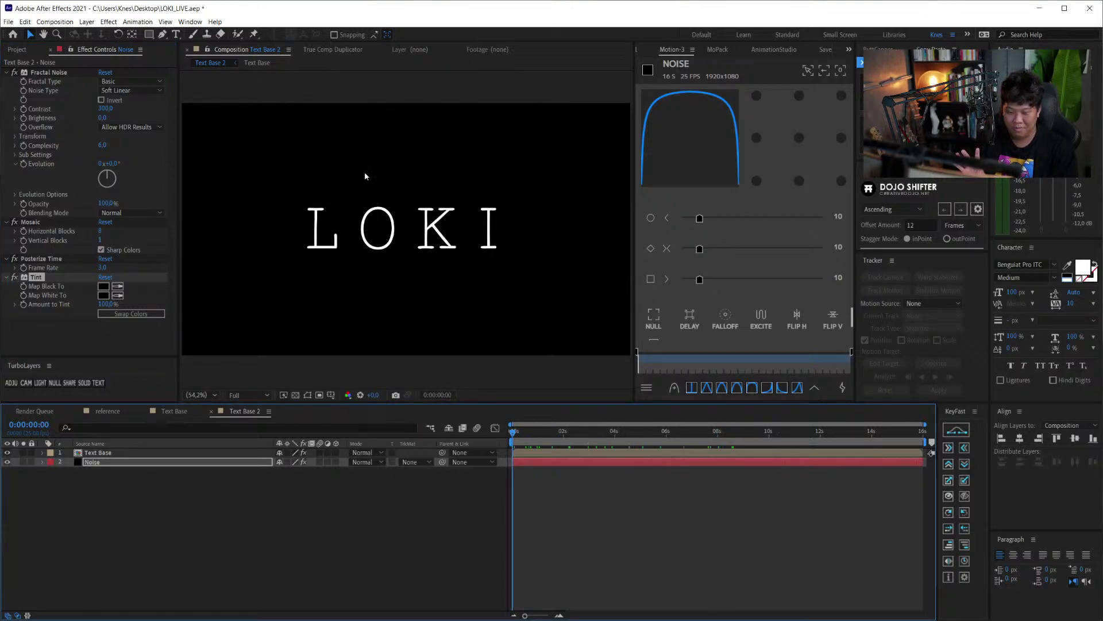
left_click(174, 411)
key("space")
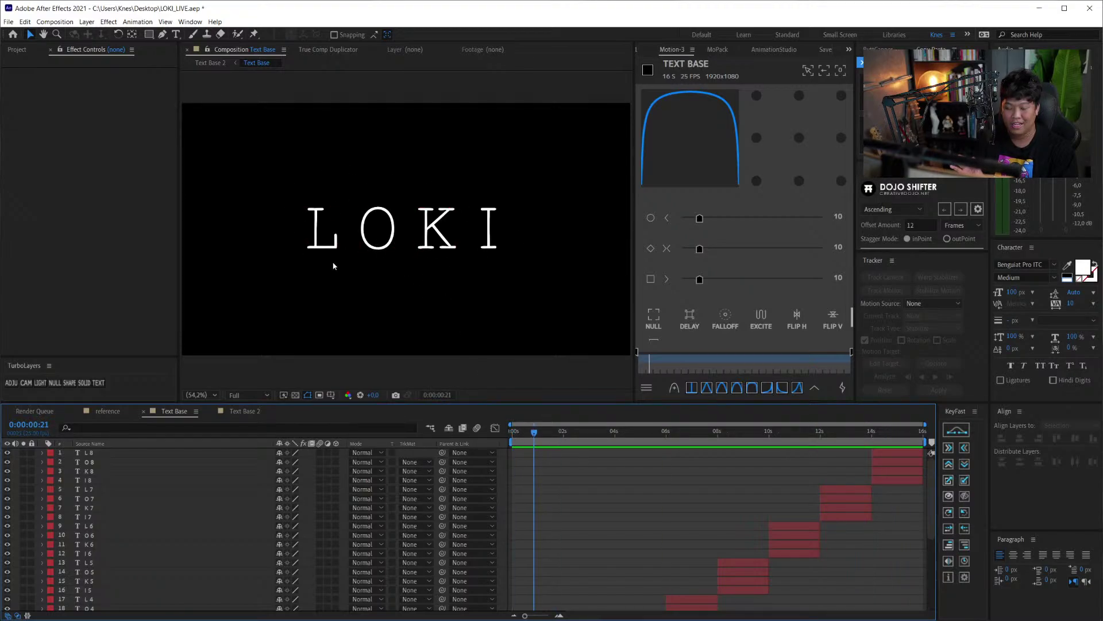
left_click(240, 411)
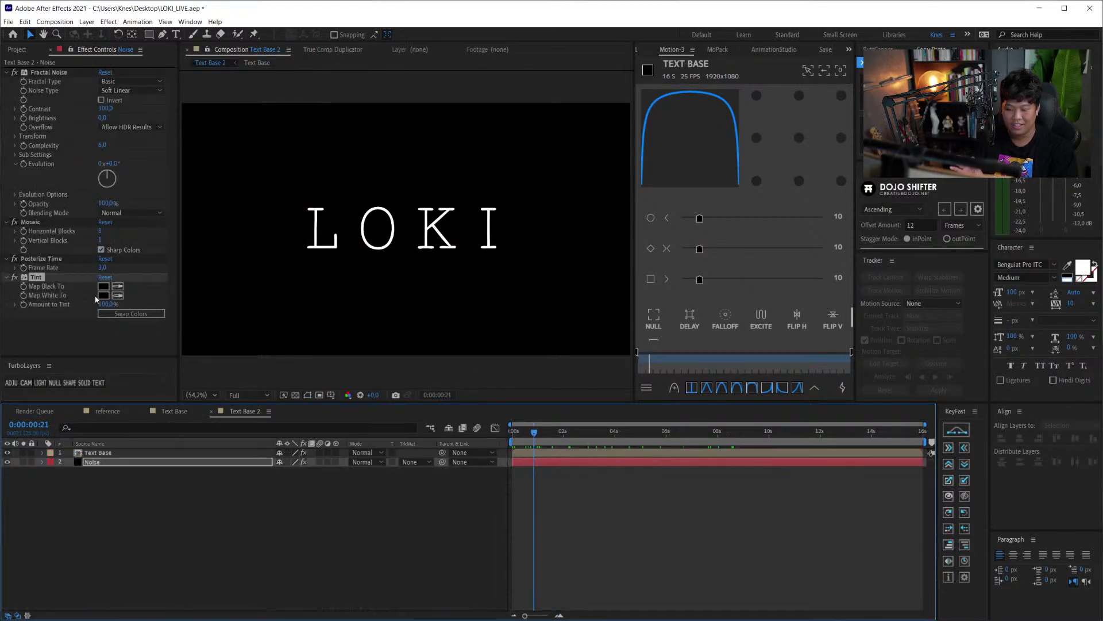
- Set both Tint Map Black To and Map White To to white
left_click(103, 285)
left_click(674, 178)
left_click(908, 179)
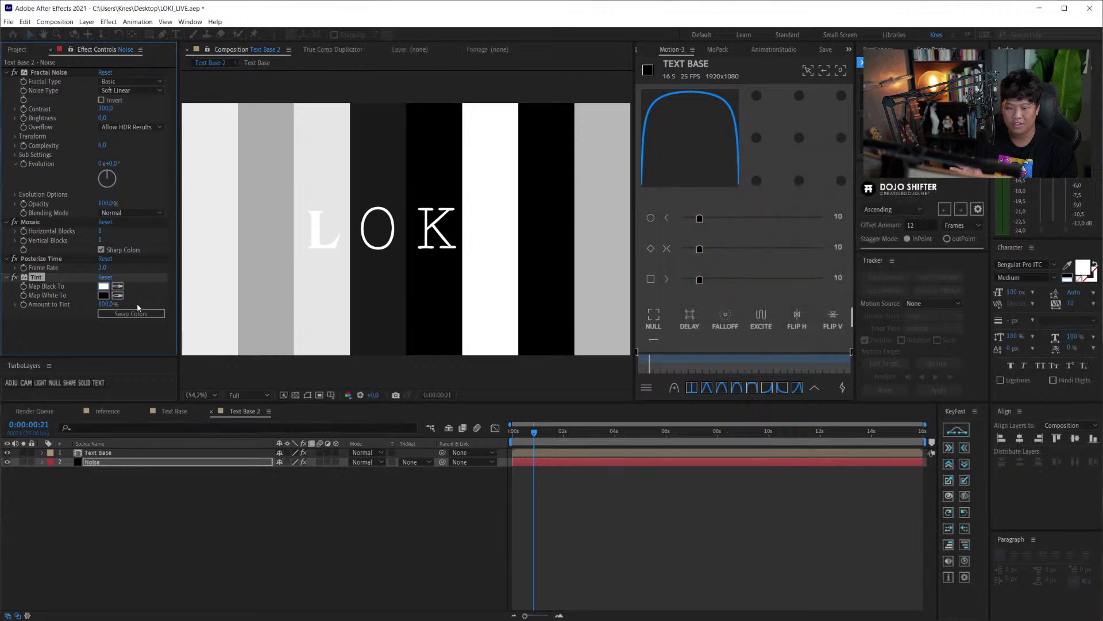
left_click(103, 295)
left_click(673, 179)
left_click(909, 179)
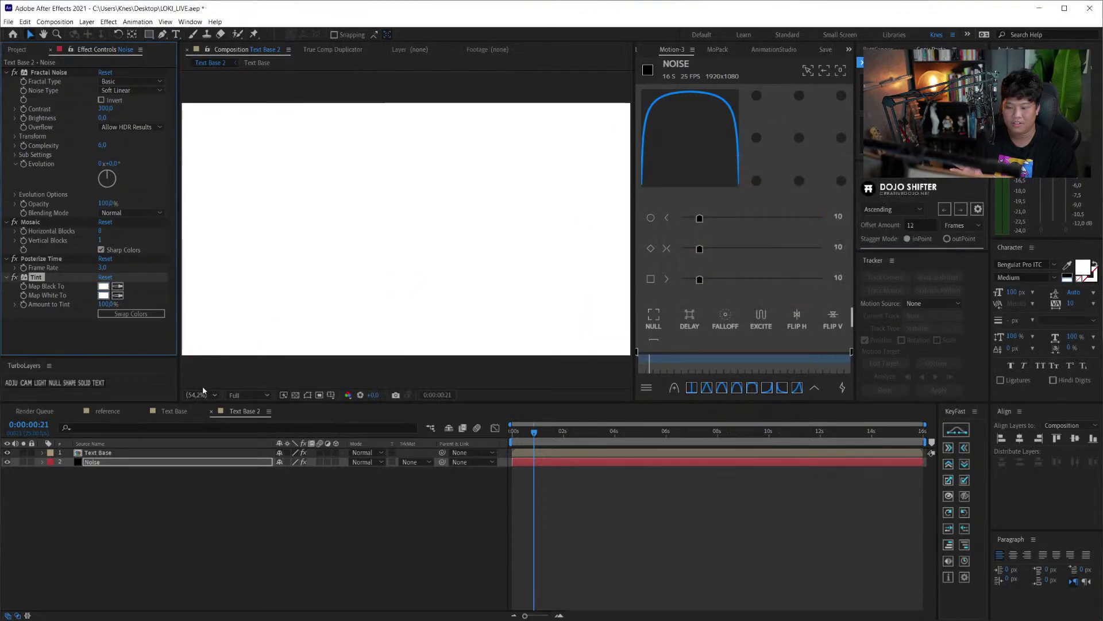
- Hide the Noise layer and check the end of the Text Base comp
left_click(6, 462)
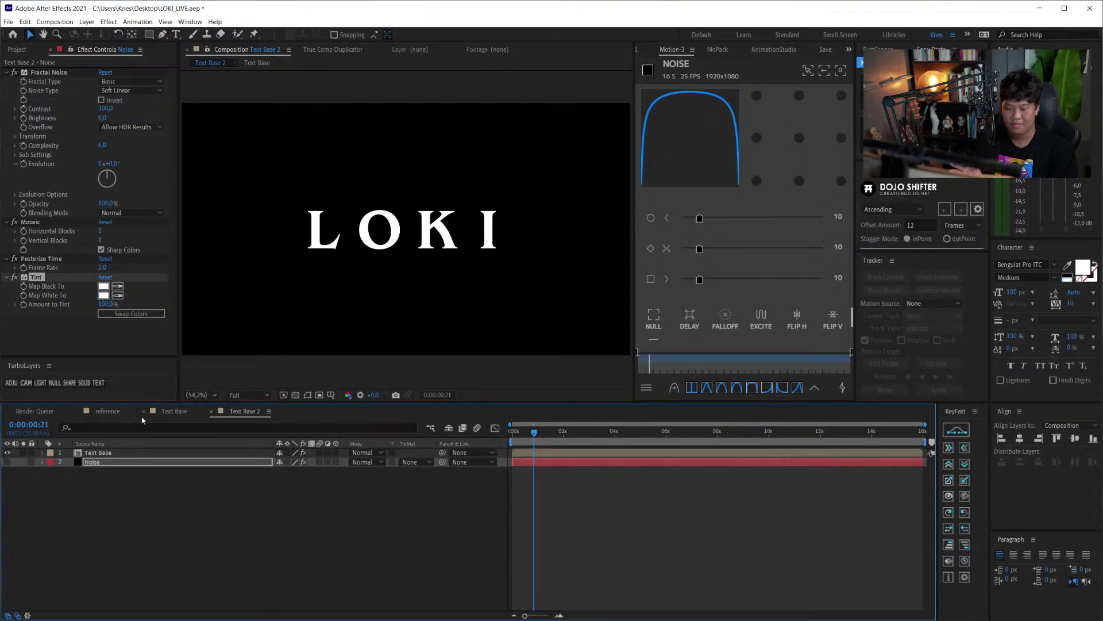
left_click(172, 411)
left_click_drag(885, 432, 912, 432)
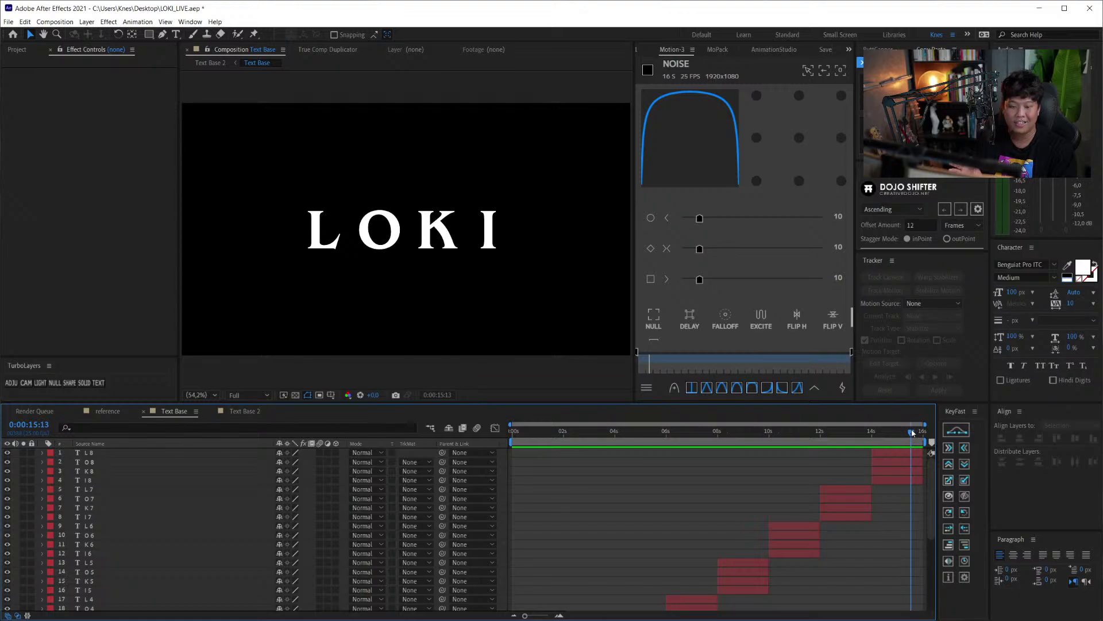
left_click(926, 463)
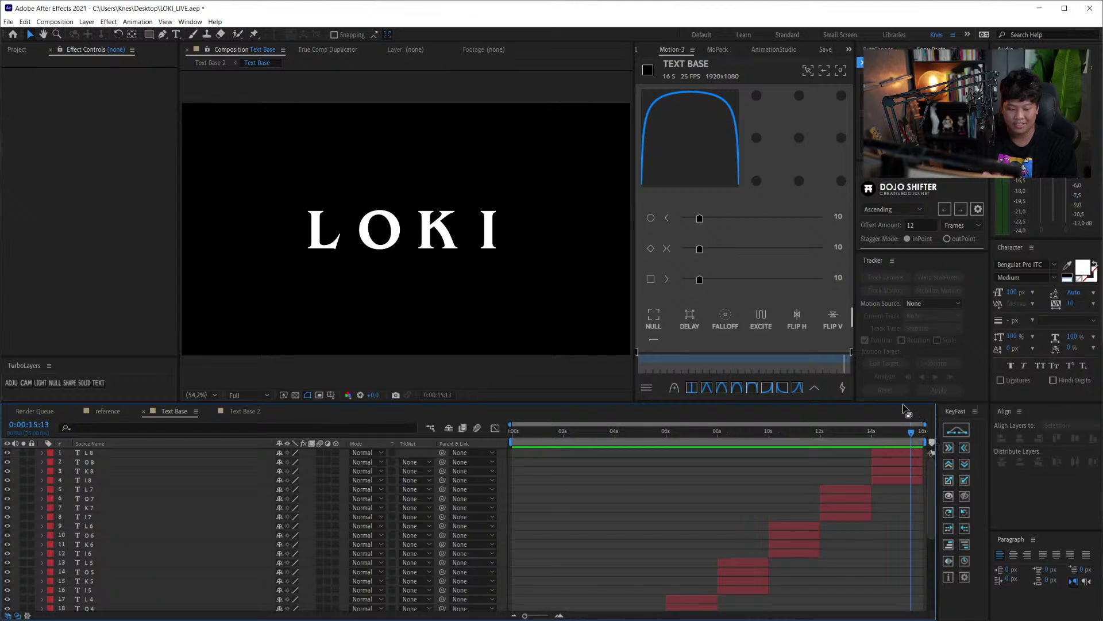
left_click(239, 414)
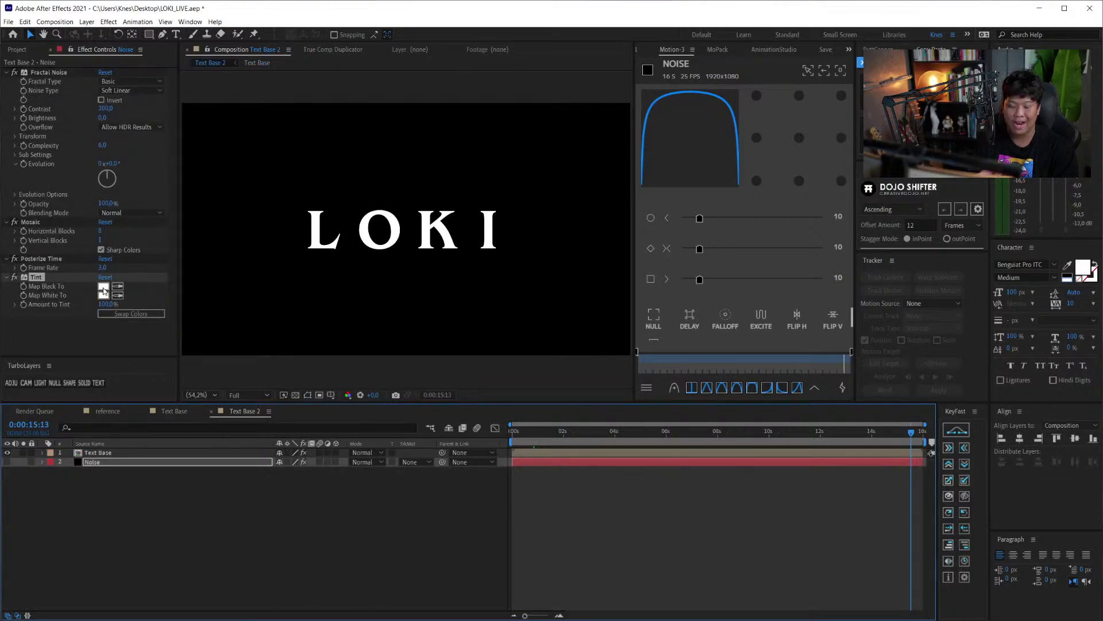
- Try black for Tint's Map White To, then restore the default Tint colours
left_click(104, 295)
type("000000")
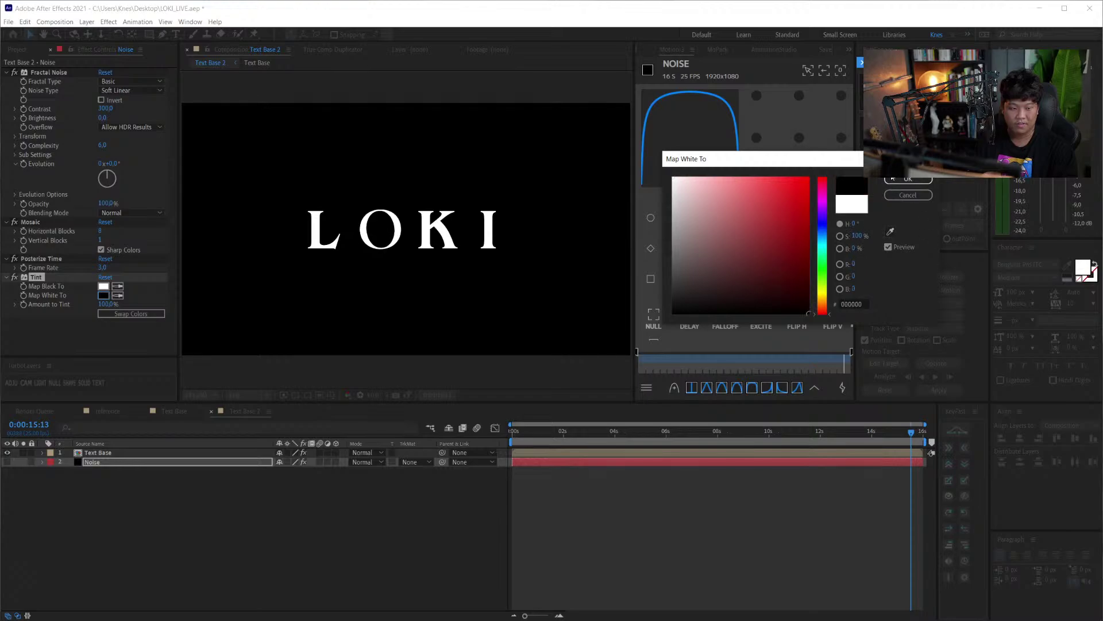
key("Return")
left_click(110, 278)
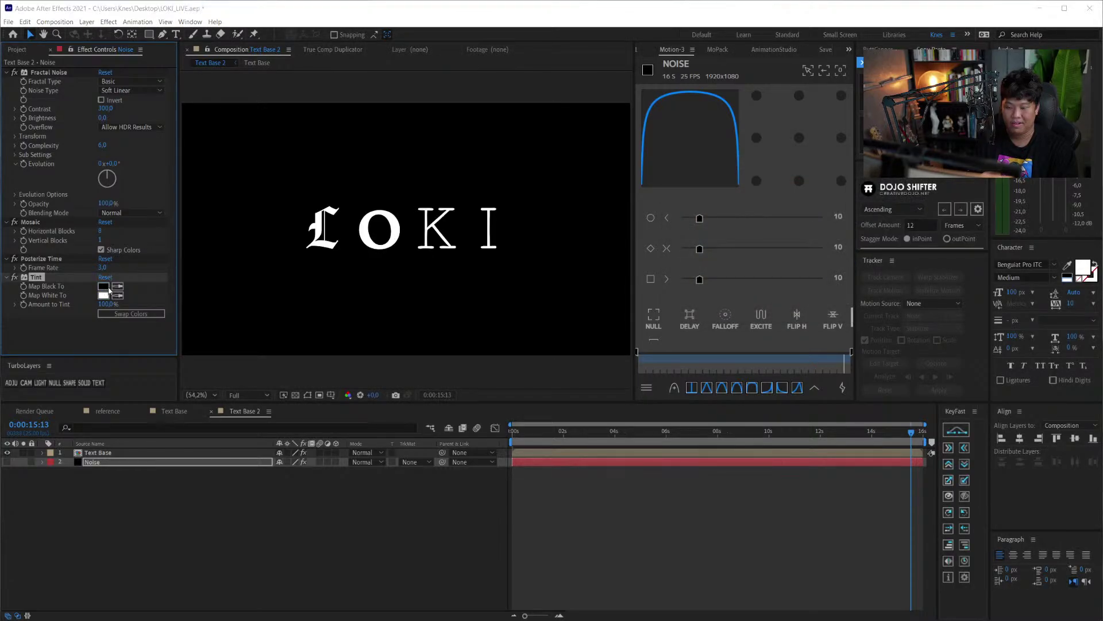
- Map Tint black to 50% brightness grey, toggle the Noise layer, and preview
left_click(103, 285)
left_click(848, 247)
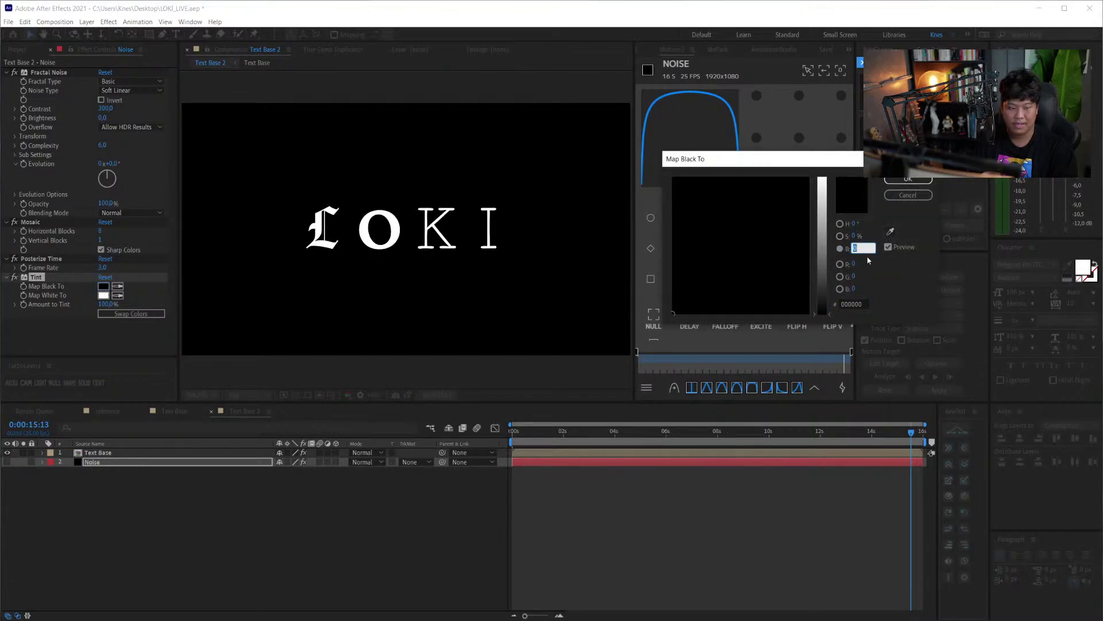
type("50")
key("Return")
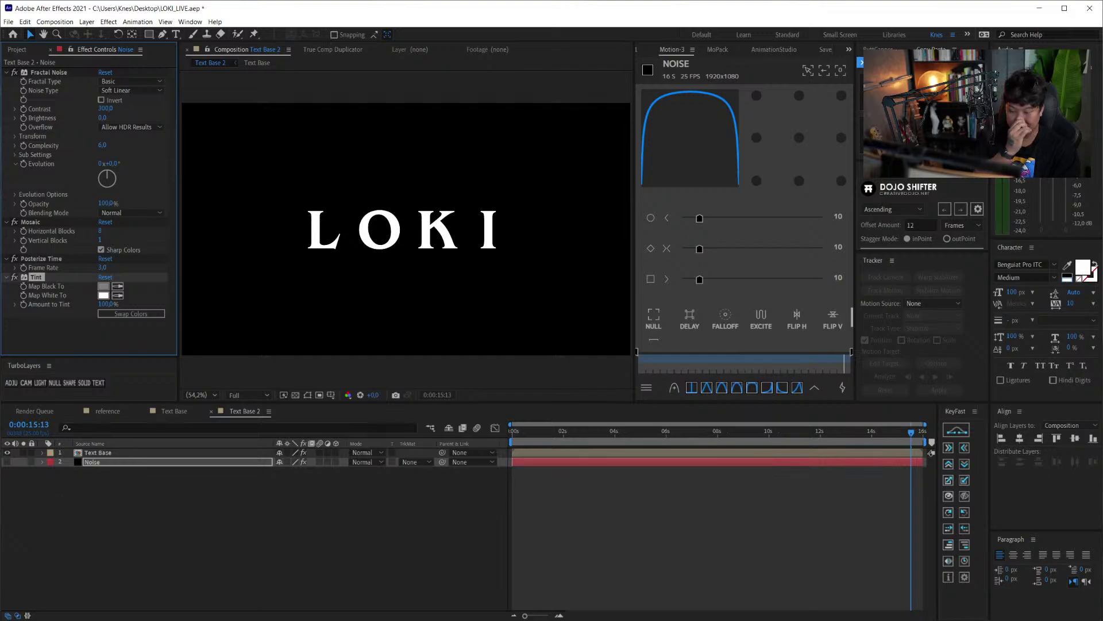
left_click(7, 461)
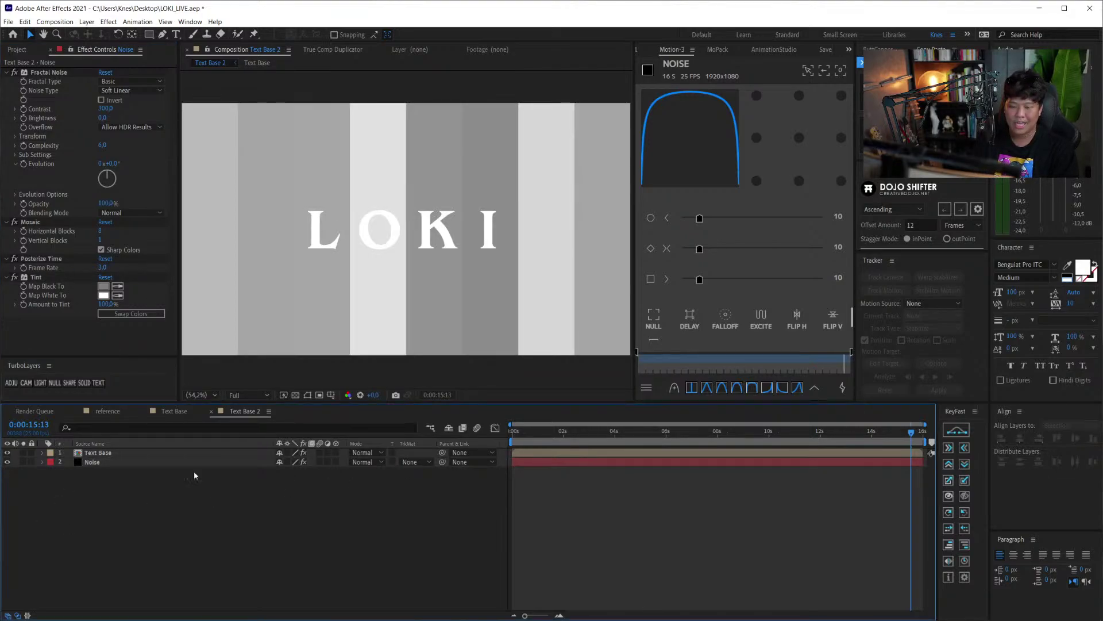
left_click(6, 462)
key("space")
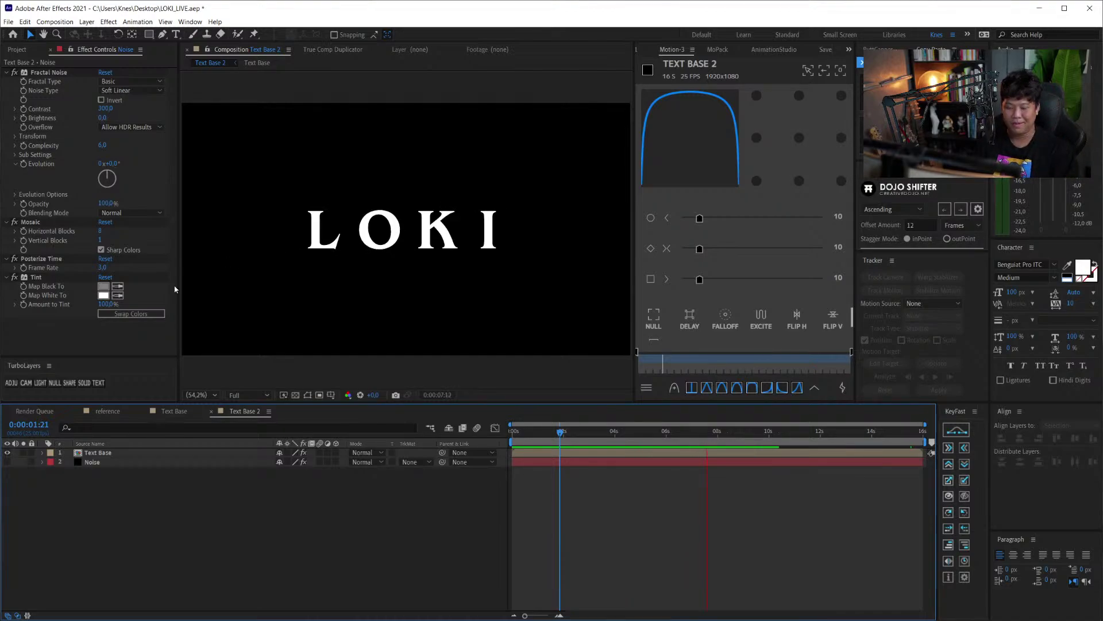
- Scrub through the reference Loki title footage
left_click(107, 411)
left_click(628, 433)
left_click_drag(629, 434, 667, 432)
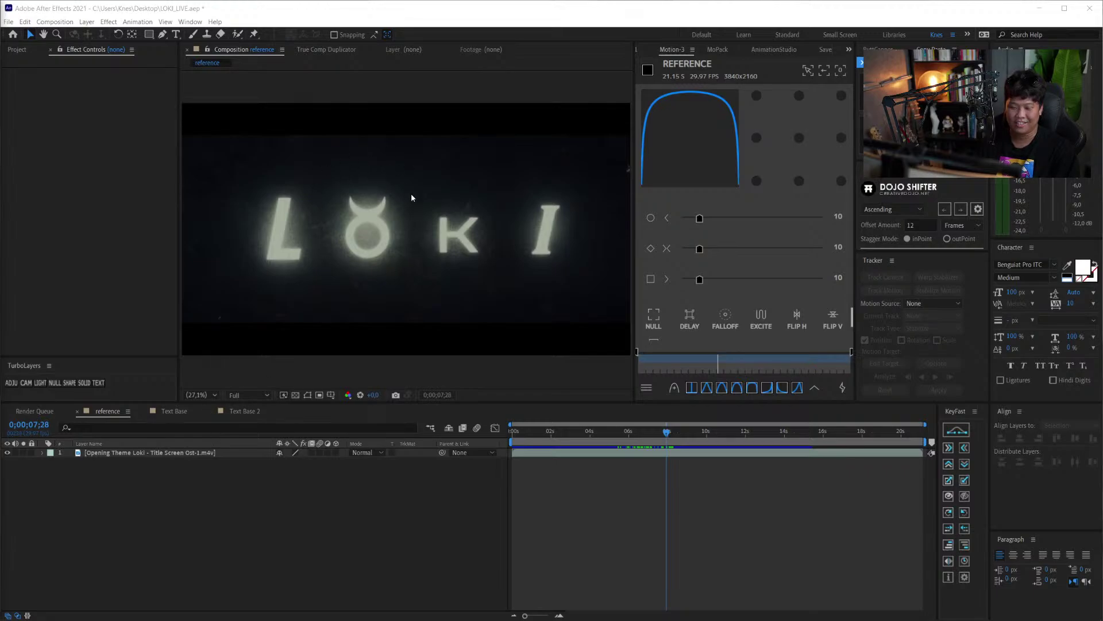
- Scrub and preview the font-cycling LOKI title in Text Base 2
left_click(168, 410)
left_click(229, 411)
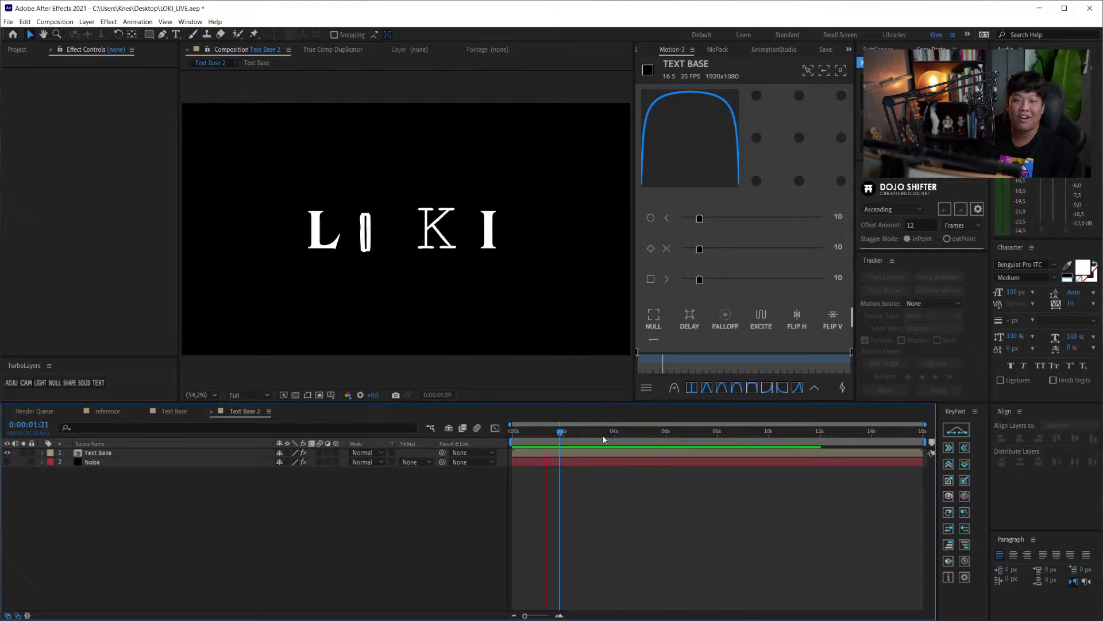
left_click(109, 453)
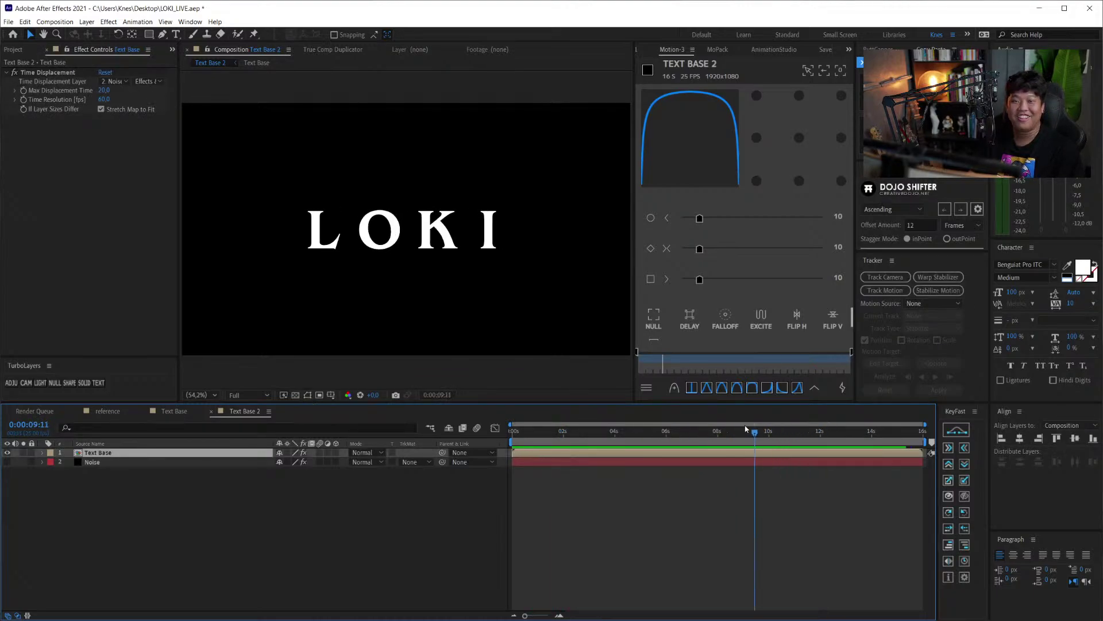
left_click_drag(635, 439, 700, 447)
left_click(426, 526)
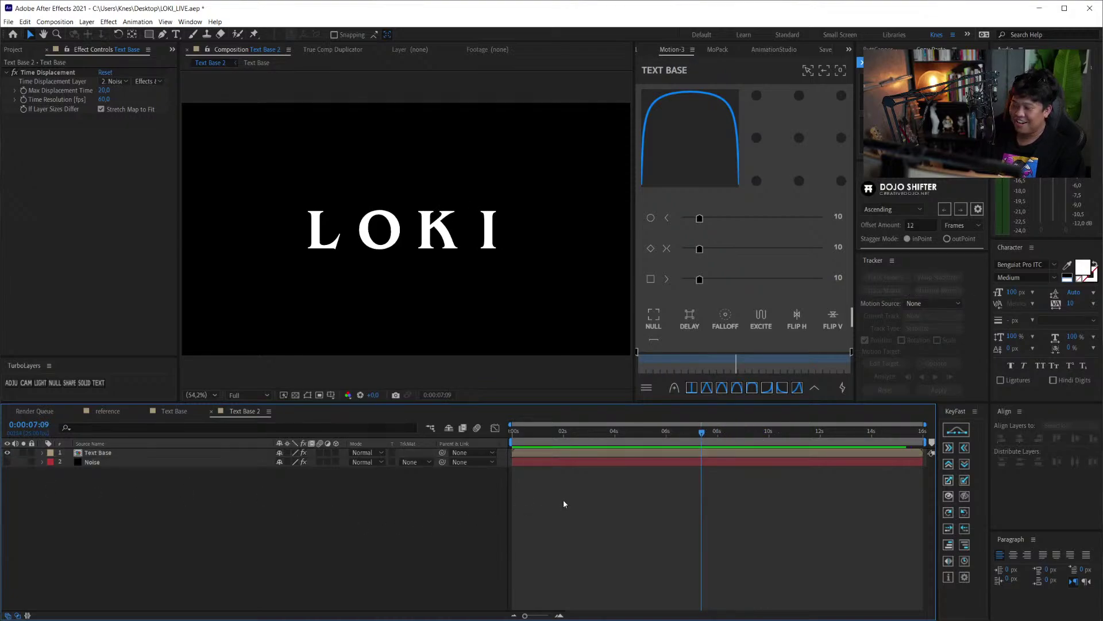
left_click_drag(581, 432, 553, 438)
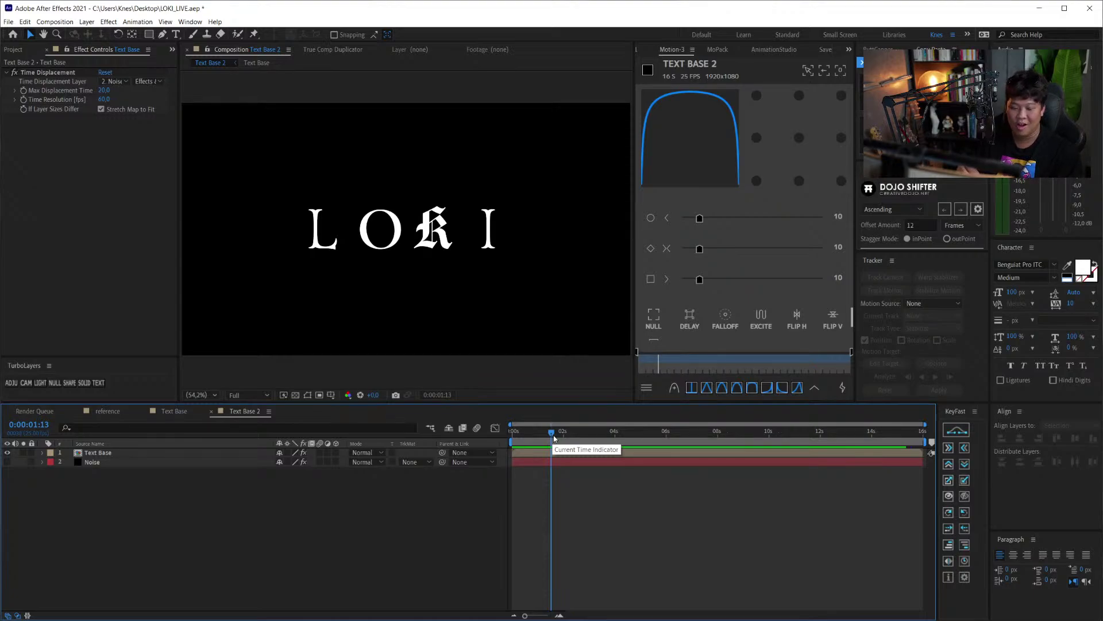
mouse_move(555, 438)
left_mouse_down()
mouse_move(713, 446)
mouse_move(618, 441)
left_mouse_up()
key("space")
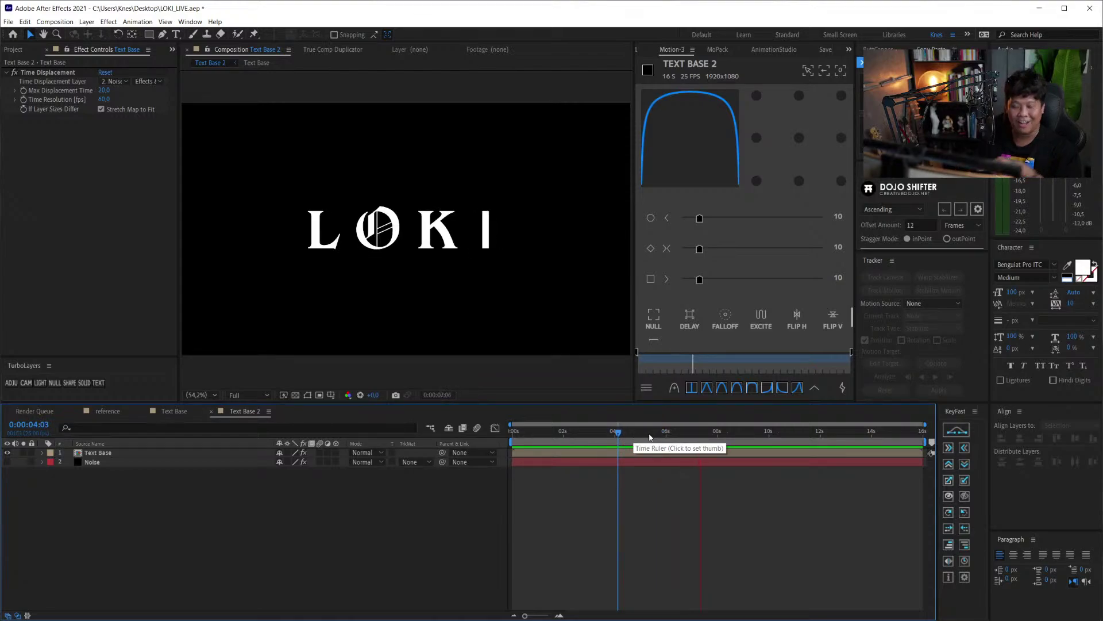
mouse_move(649, 436)
left_mouse_down()
mouse_move(839, 439)
mouse_move(489, 450)
left_mouse_up()
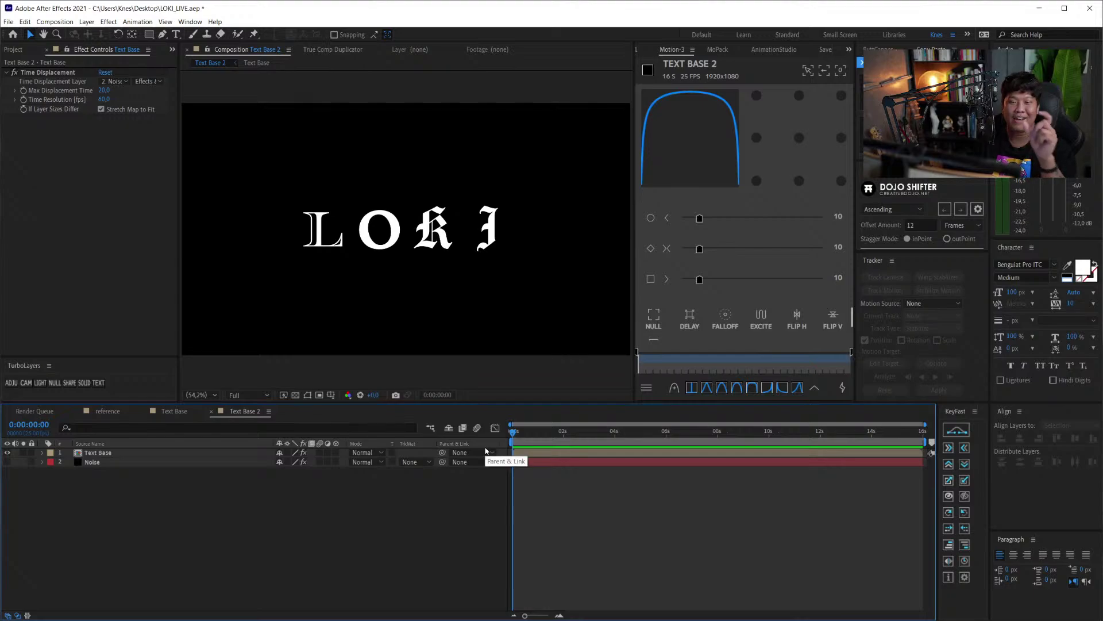
mouse_move(517, 443)
left_mouse_down()
mouse_move(716, 452)
mouse_move(423, 467)
left_mouse_up()
- Return to the reference composition and scrub its title frames
left_click(98, 453)
left_click(209, 508)
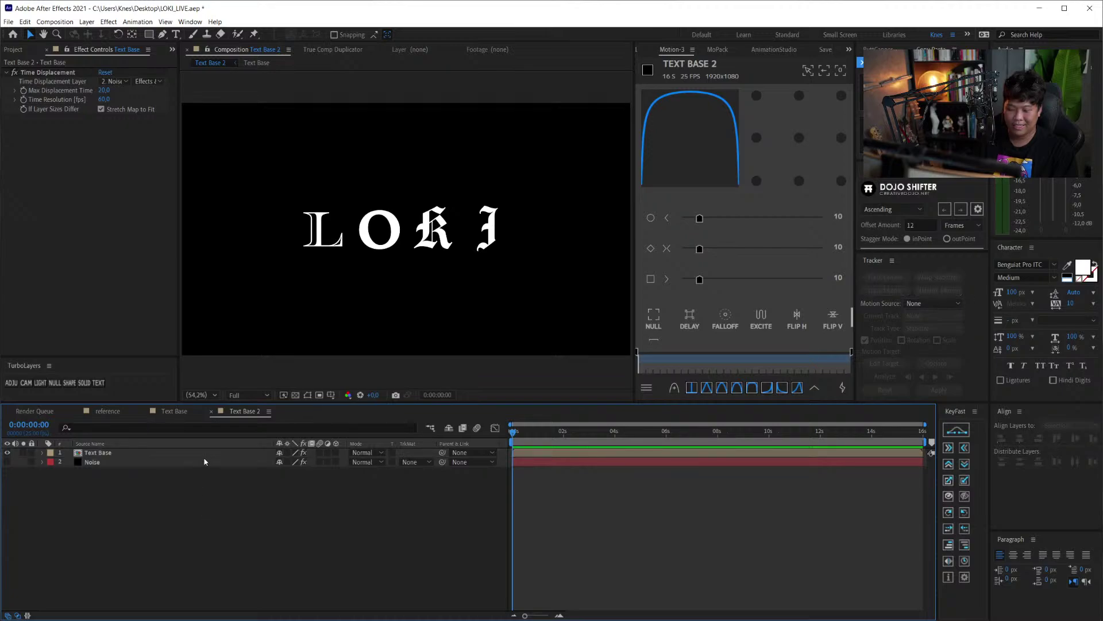
left_click(209, 453)
left_click(277, 499)
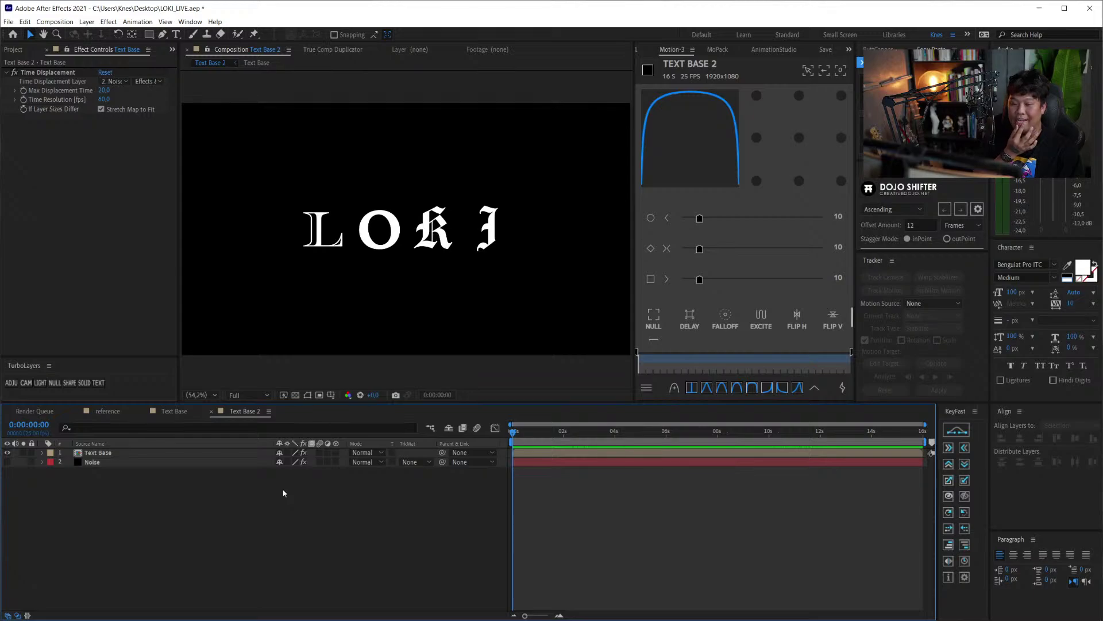
left_click(107, 411)
mouse_move(590, 432)
left_mouse_down()
mouse_move(648, 437)
mouse_move(463, 462)
left_mouse_up()
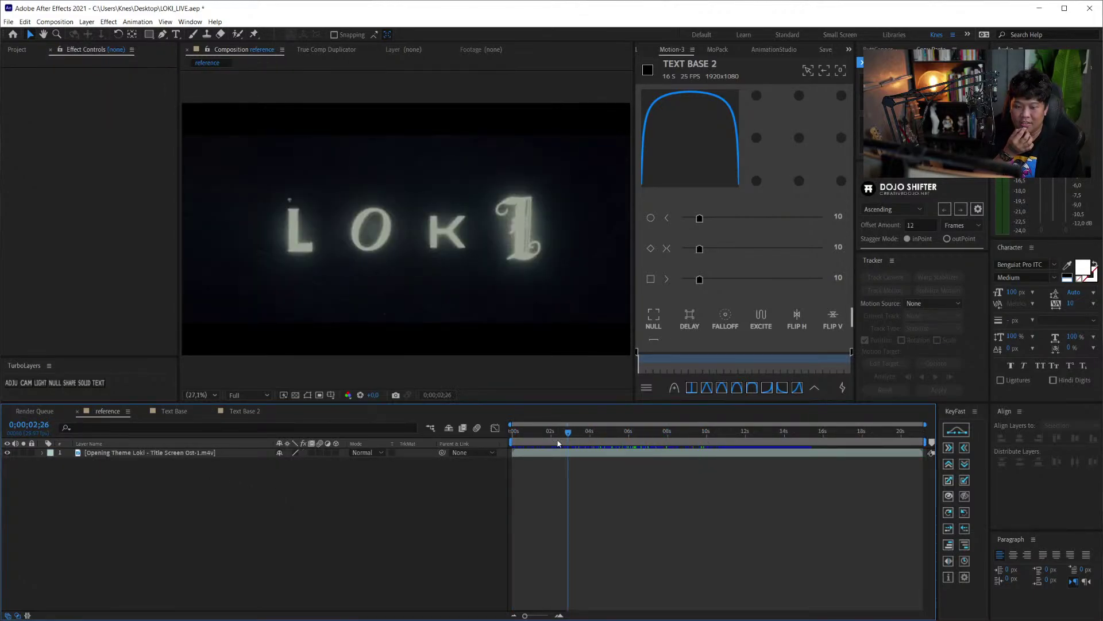
key("space")
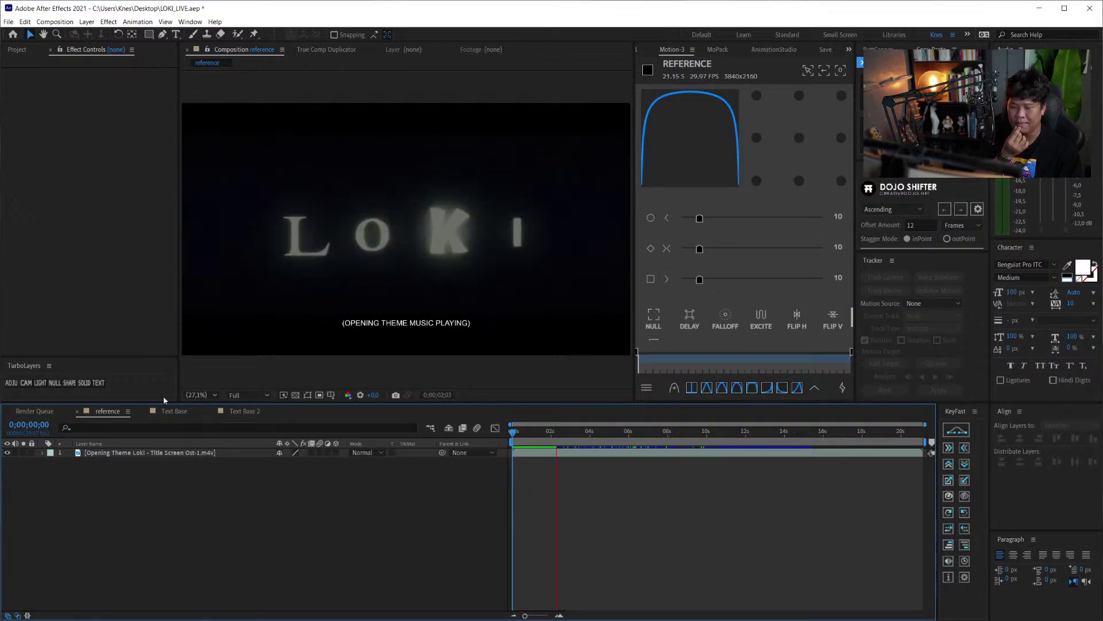
left_click_drag(590, 440, 642, 433)
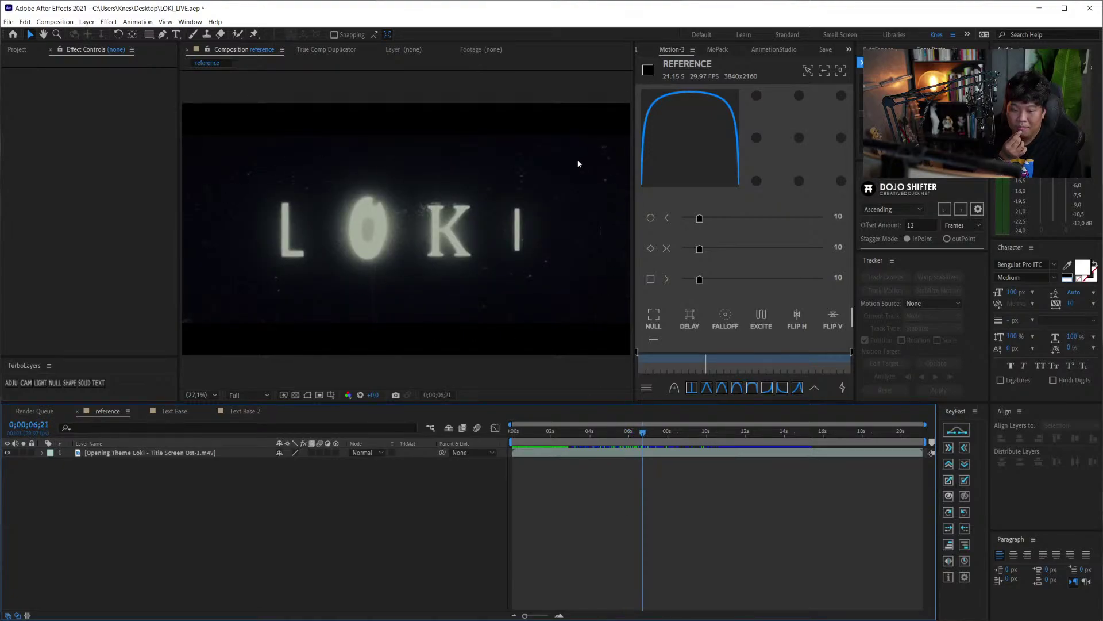
mouse_move(643, 436)
left_mouse_down()
mouse_move(778, 424)
mouse_move(580, 433)
mouse_move(660, 434)
left_mouse_up()
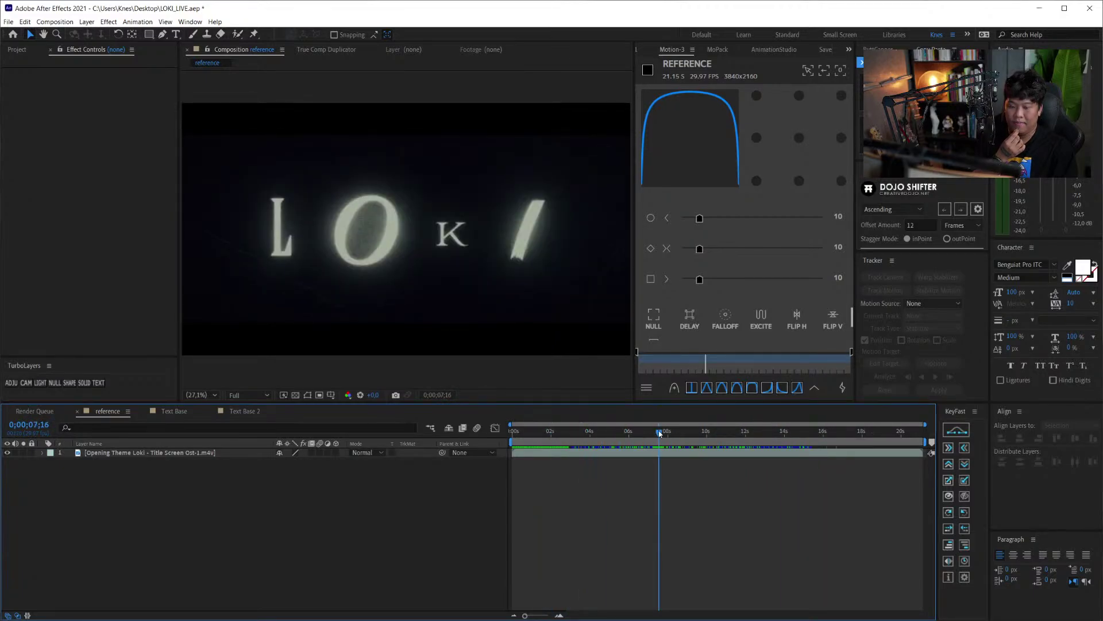
- Preview the Text Base 2 title from just under one second
left_click(239, 411)
left_click(98, 453)
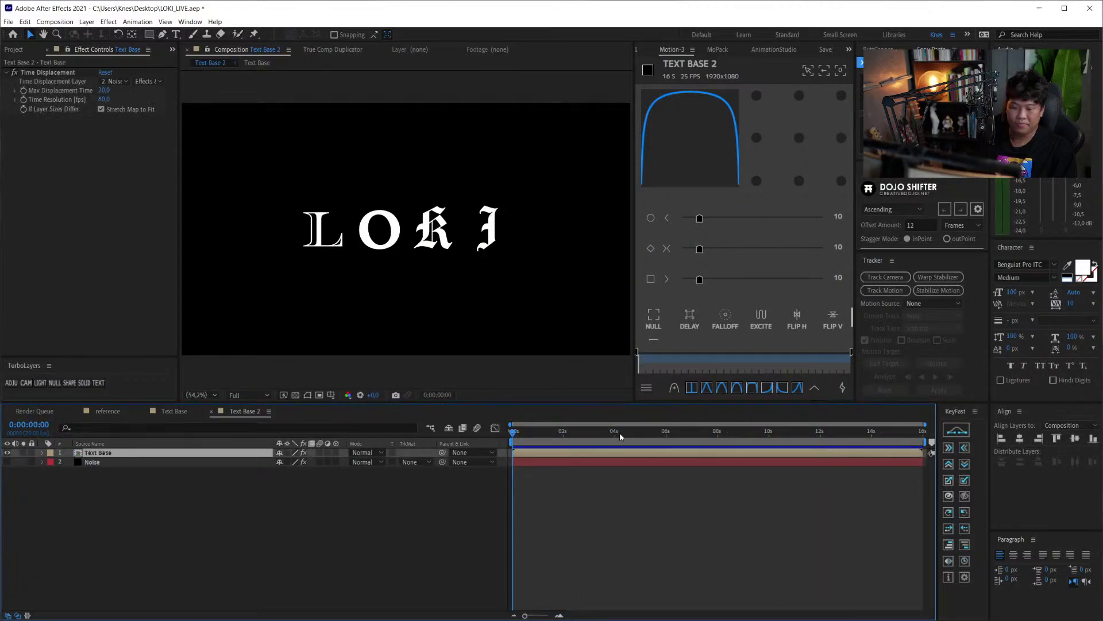
left_click(419, 435)
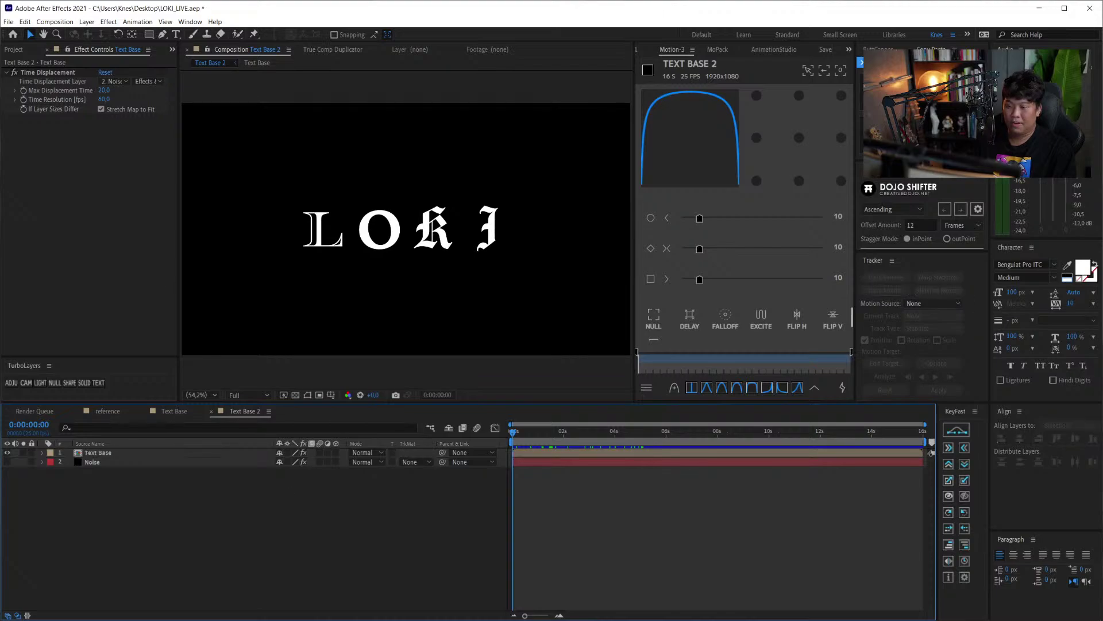
left_click(17, 51)
left_click(101, 300)
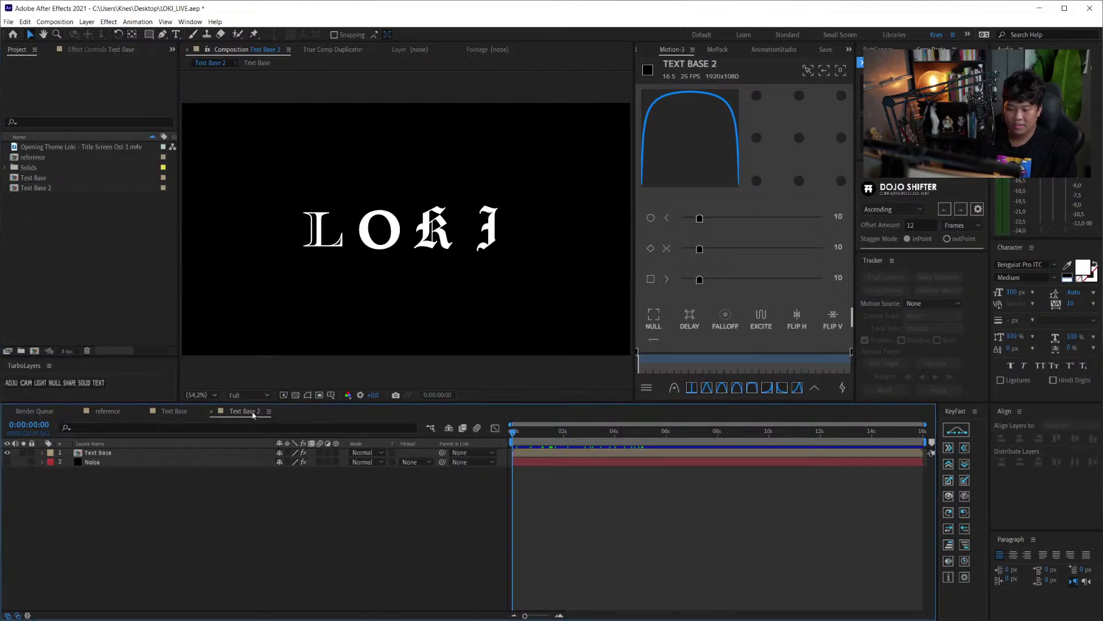
left_click(532, 440)
key("space")
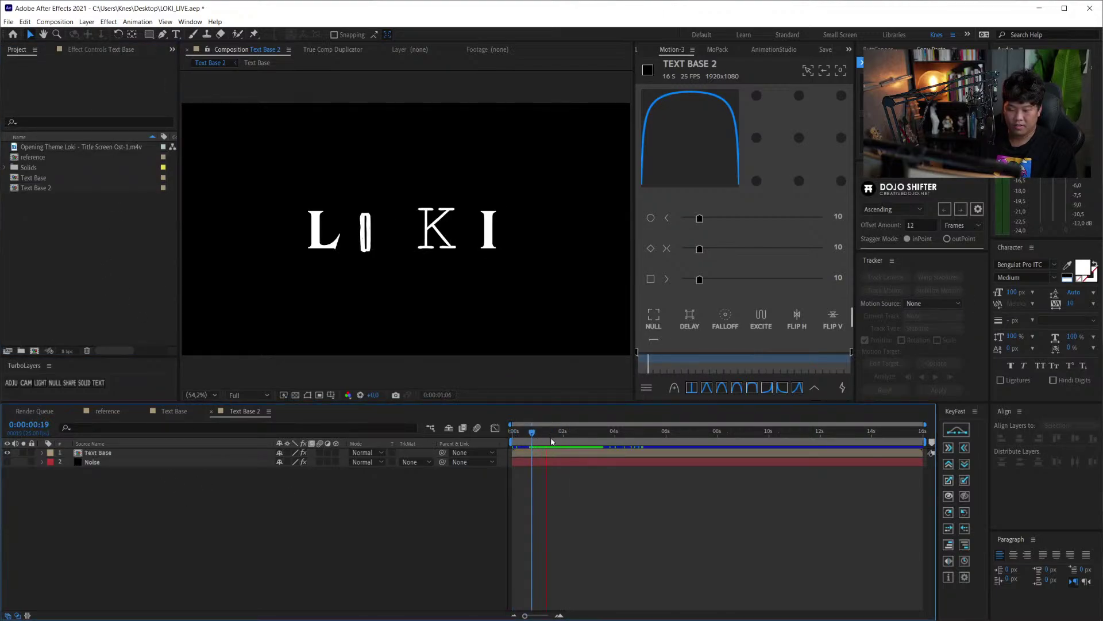
- Rename the comp Text Animate and nest it in a new comp named Text Effects
key("ctrl+k")
type("Text An")
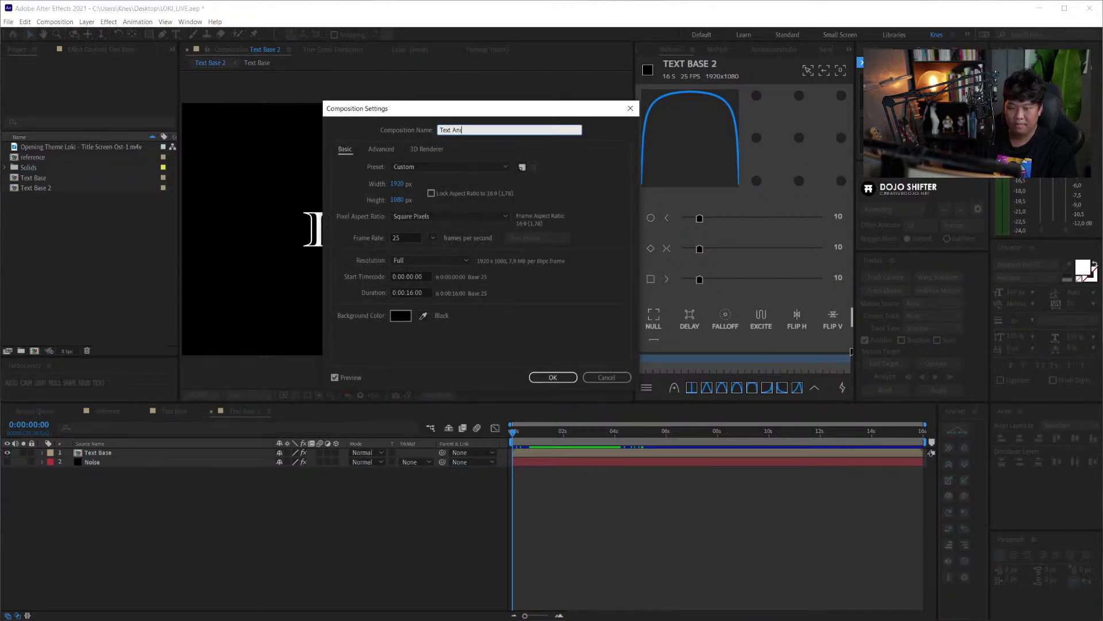
type("mate")
key("Return")
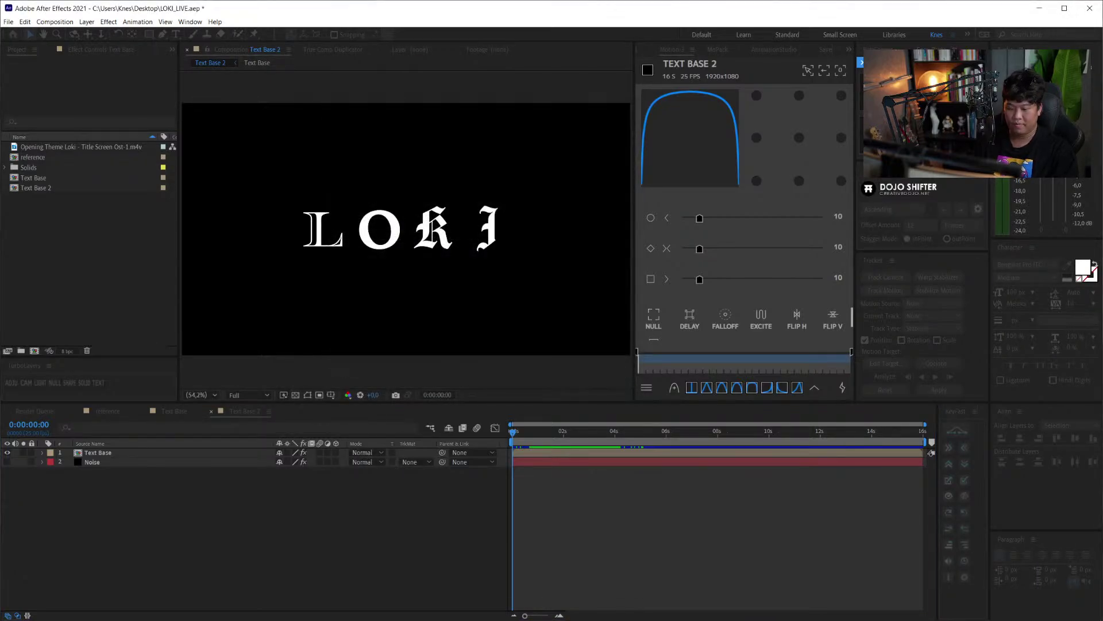
left_click_drag(55, 180, 34, 350)
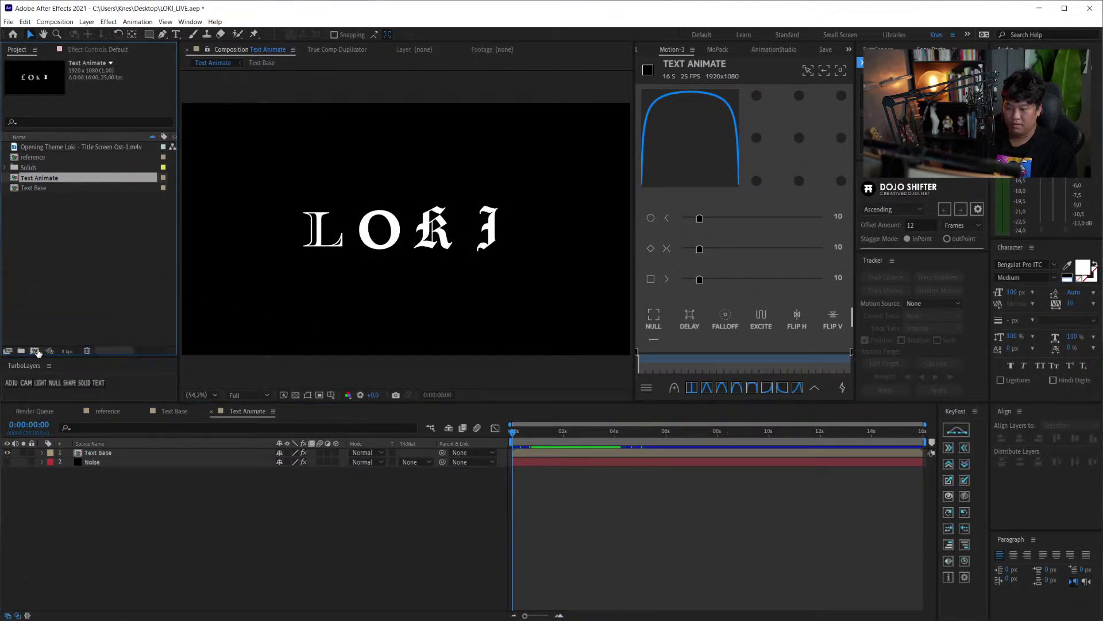
key("ctrl+k")
type("Text ")
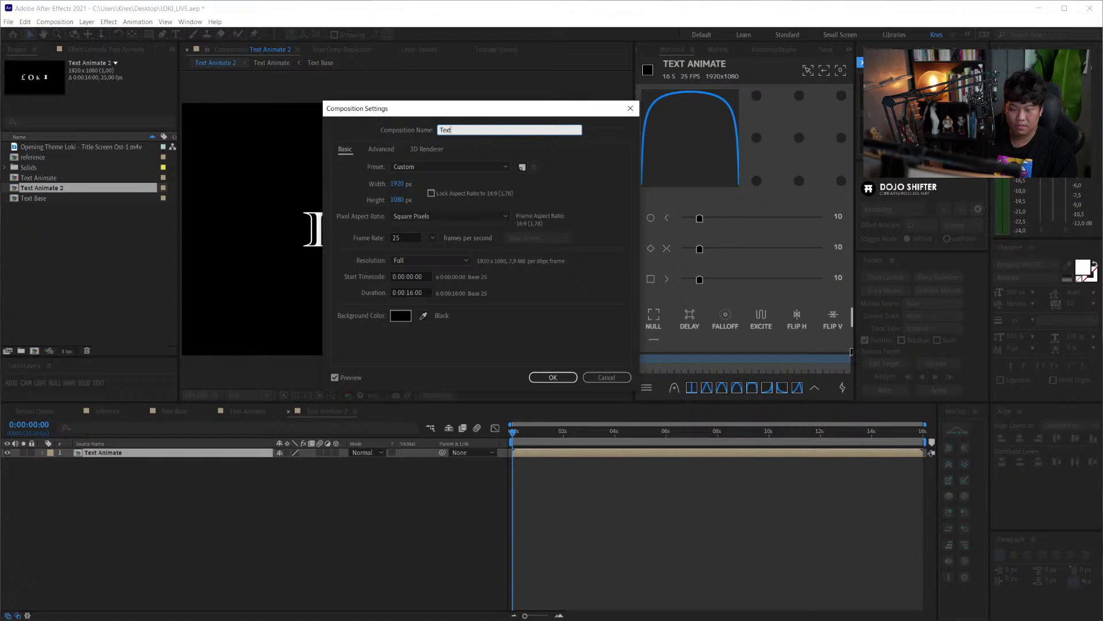
type("Effects")
key("Return")
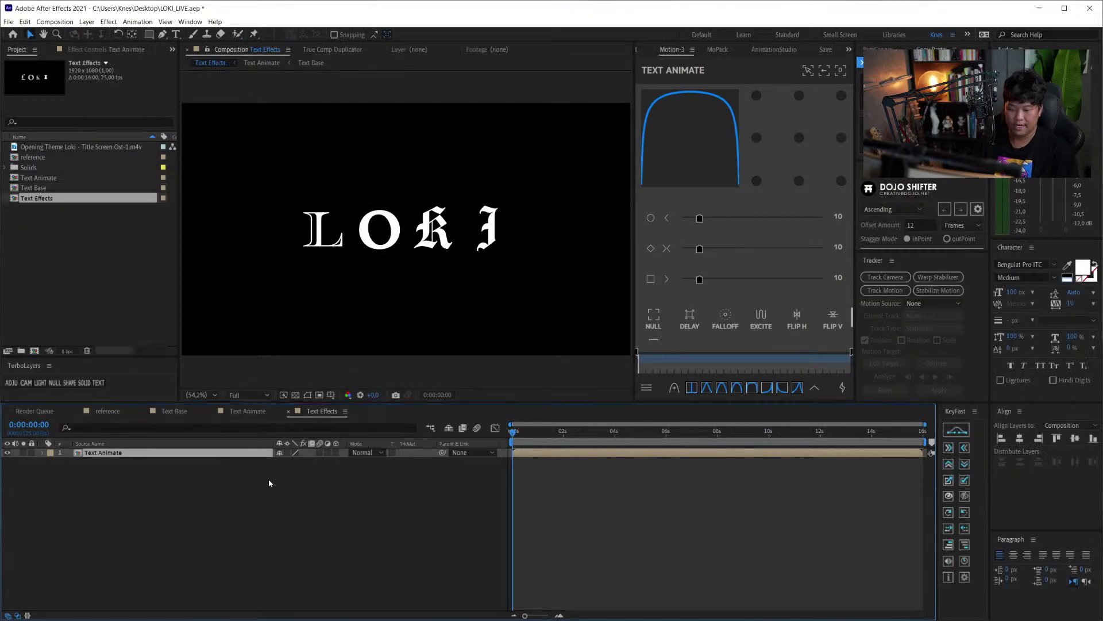
left_click(267, 478)
- Scrub back to 0:00:03:06 and select the Text Animate layer
left_click(707, 432)
left_click_drag(706, 434, 630, 444)
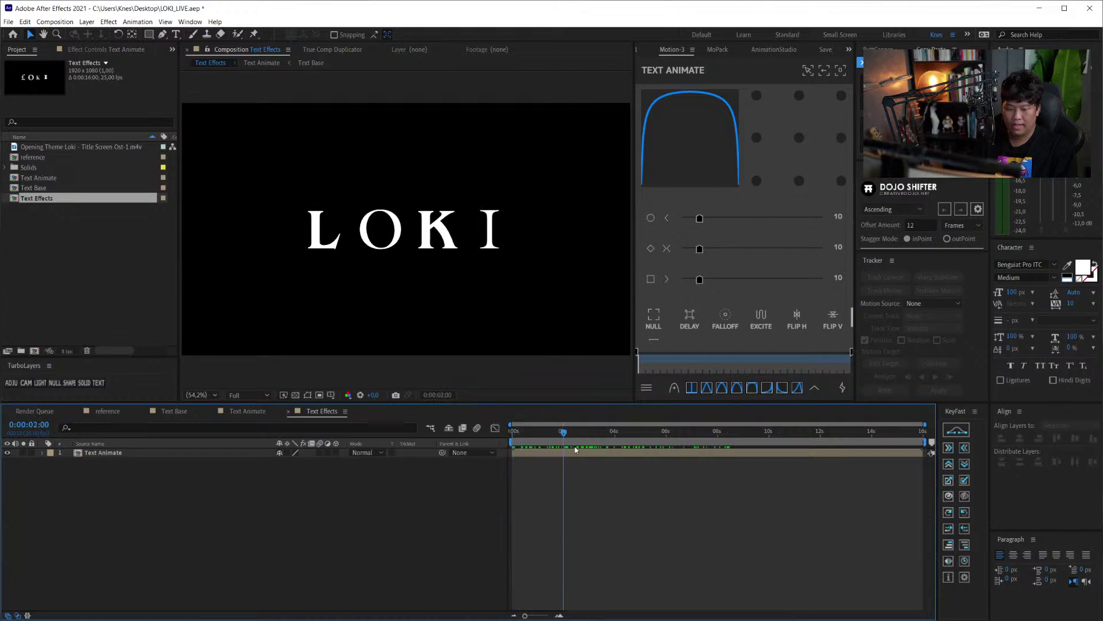
left_click_drag(631, 444, 595, 444)
left_click(253, 454)
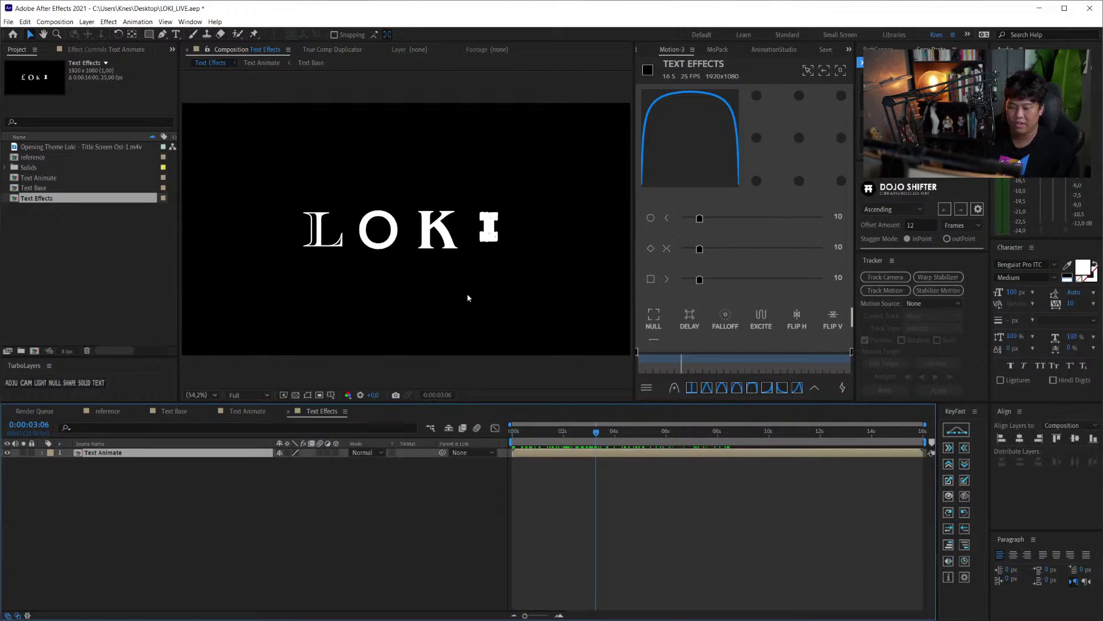
key("ctrl+space")
left_click(256, 500)
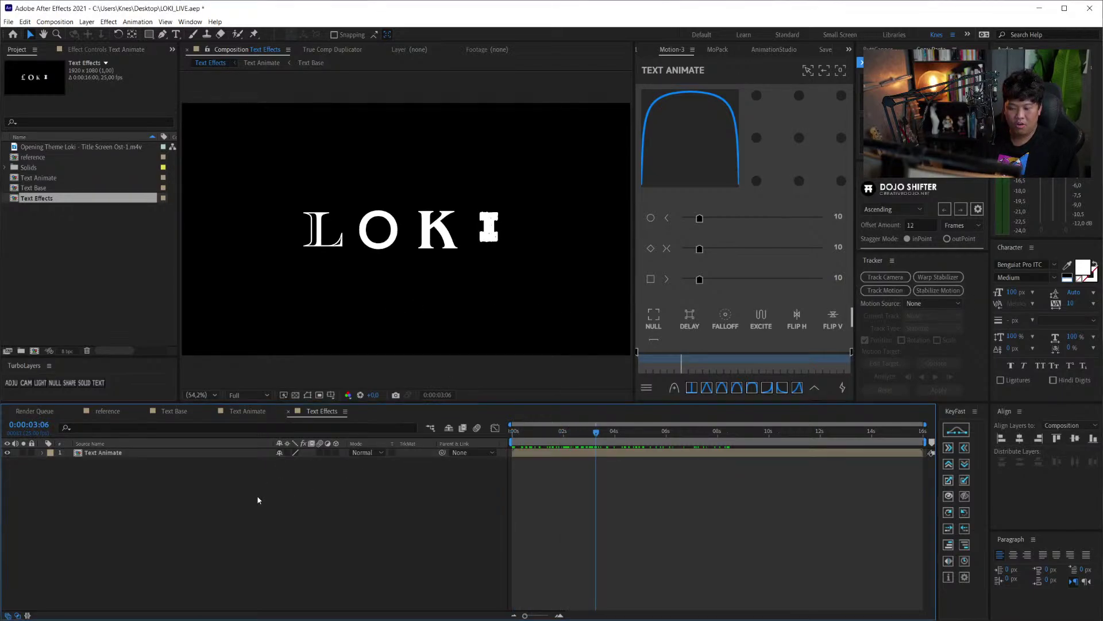
left_click(210, 453)
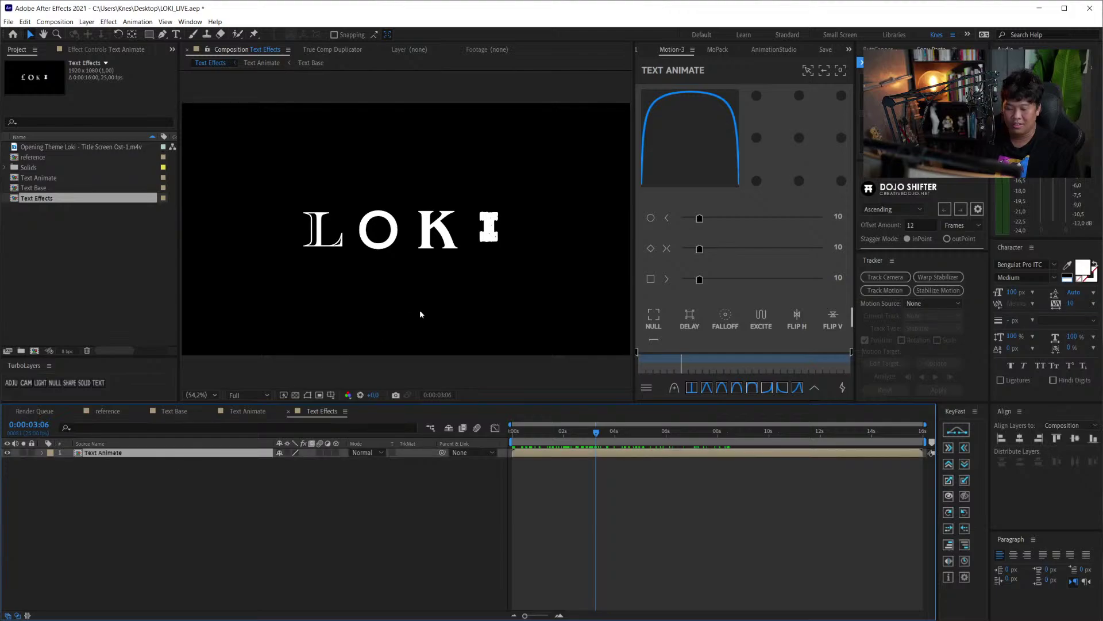
- Try Deep Glow on Text Animate, adjusting radius and lowering exposure, then delete it
key("ctrl+space")
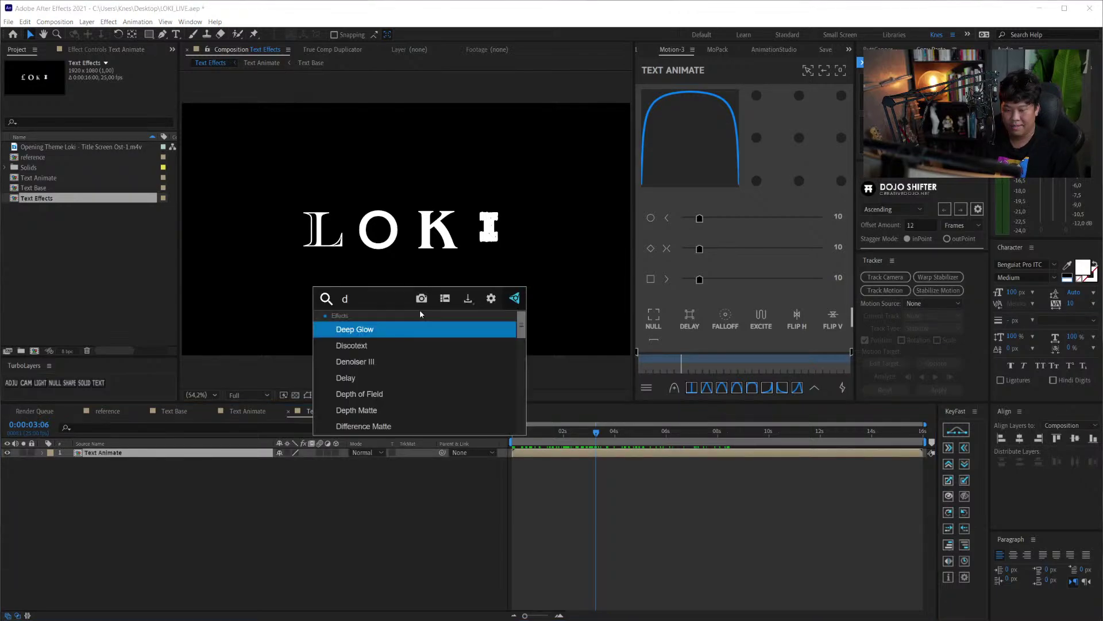
type("glow")
key("Return")
type("250")
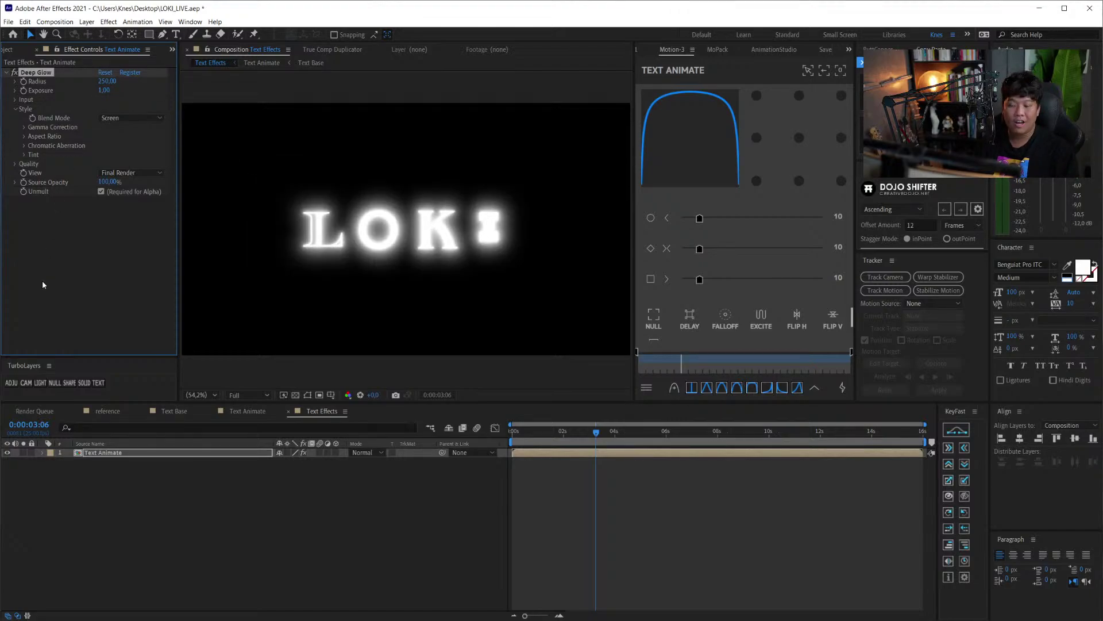
left_click(43, 282)
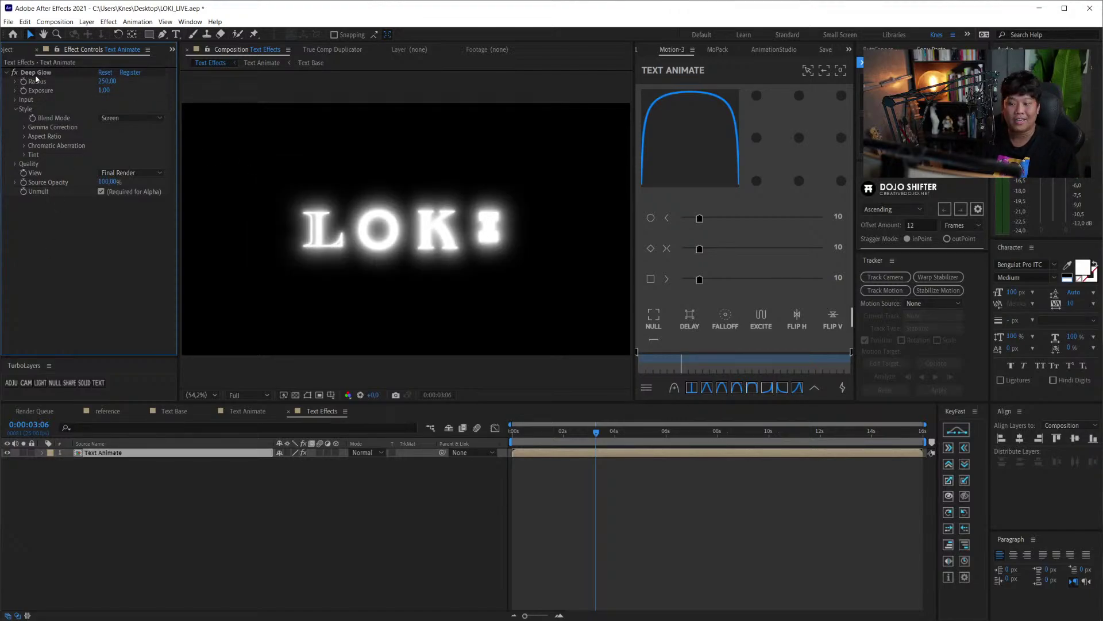
left_click(37, 74)
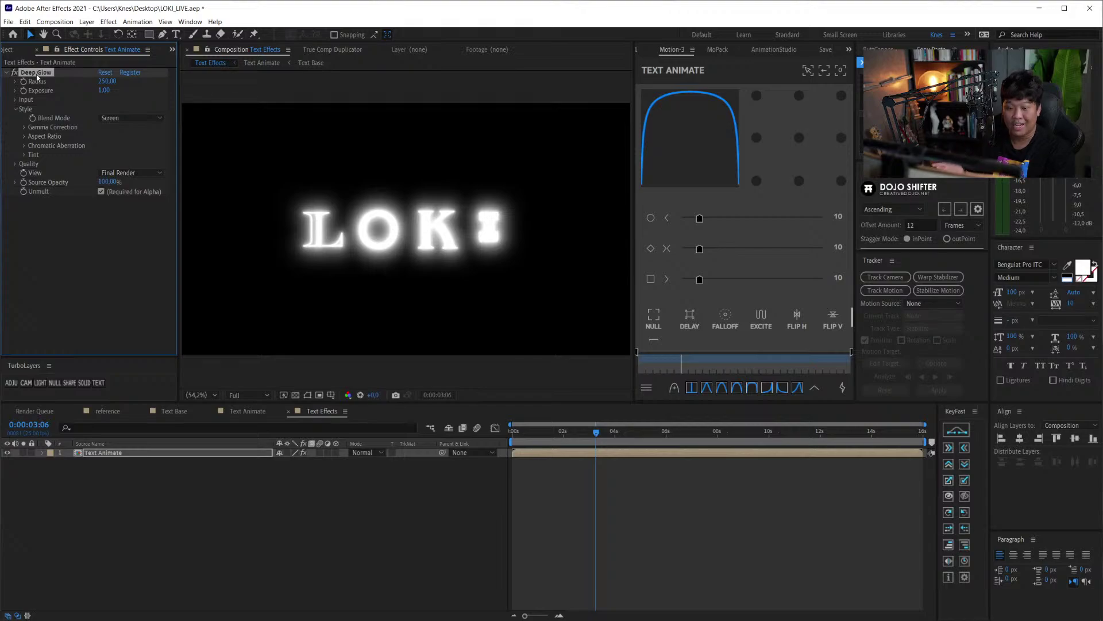
left_click(135, 223)
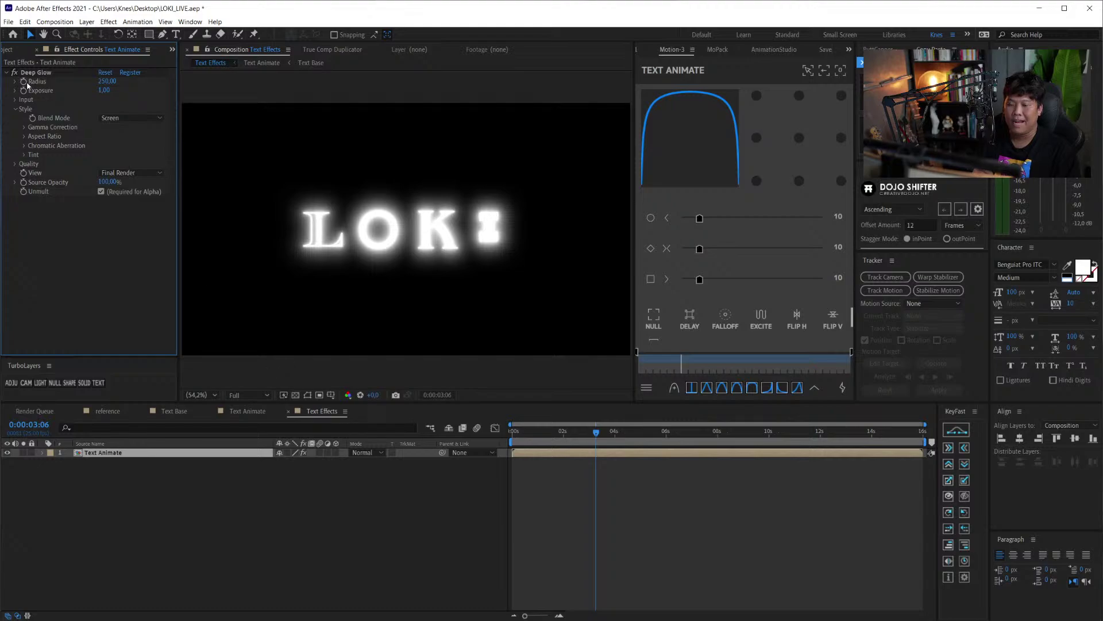
left_click(104, 73)
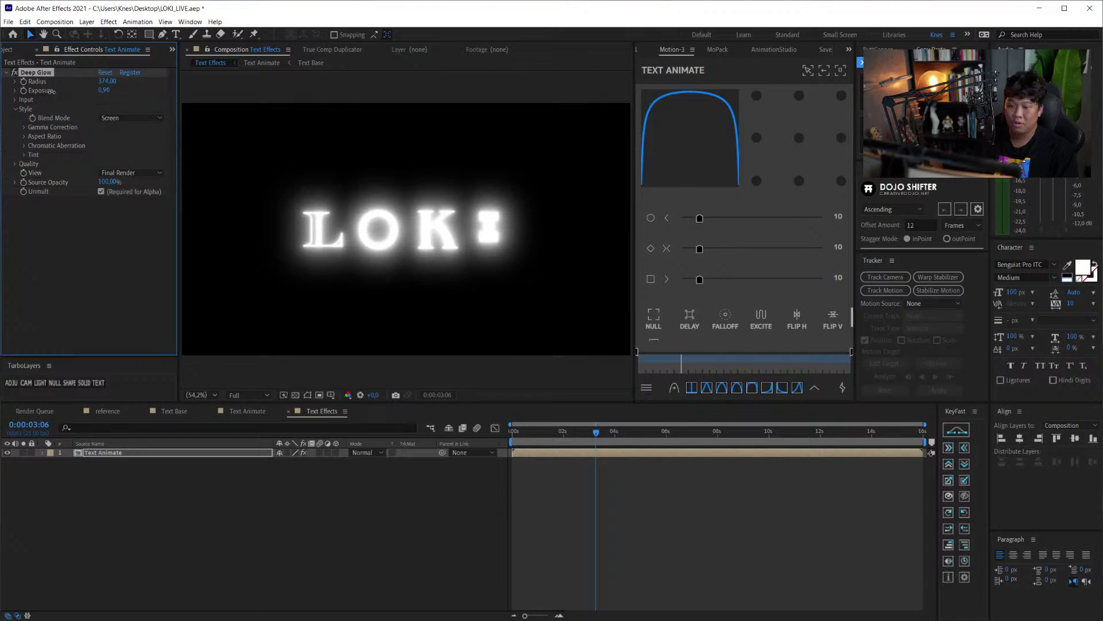
left_click_drag(51, 91, 105, 91)
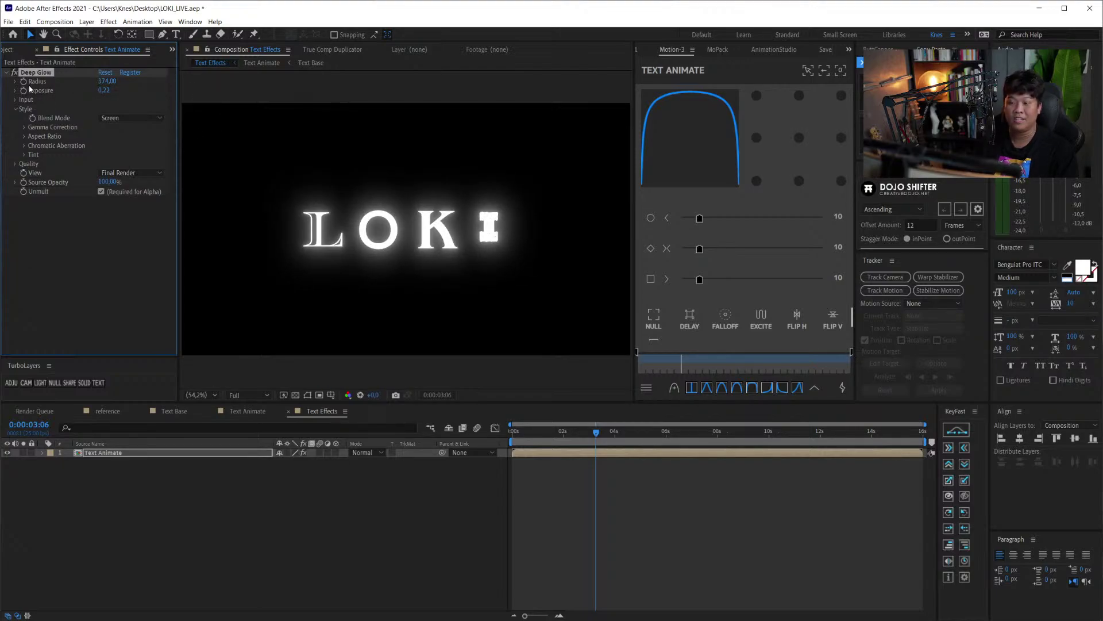
key("Delete")
- Apply a Glow effect to Text Animate and zoom in on the L to inspect it
key("ctrl+space")
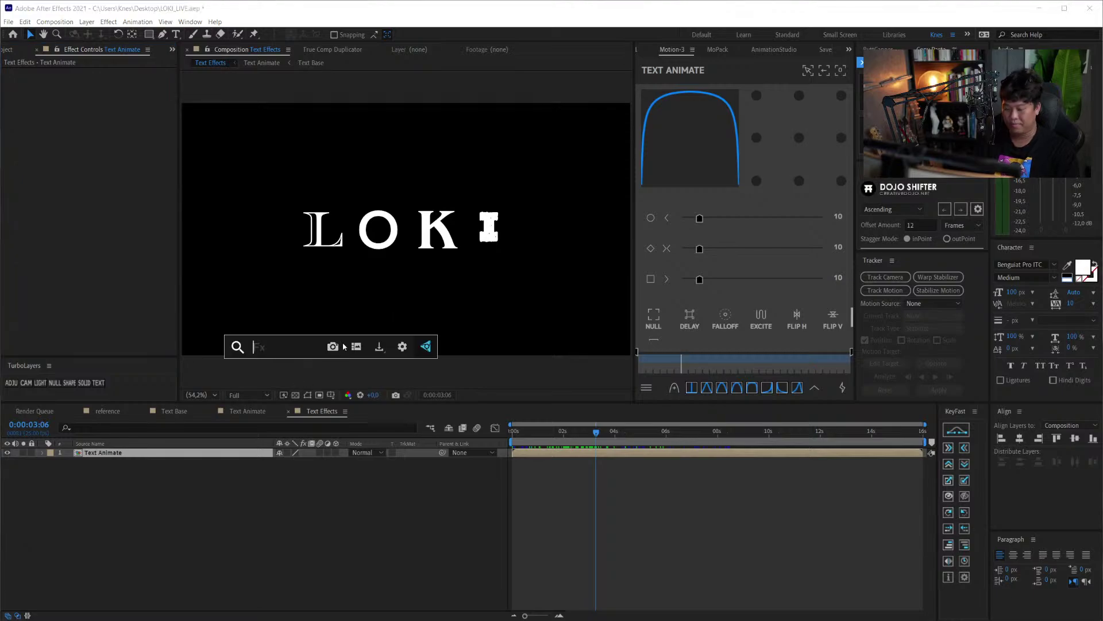
type("gl")
key("Return")
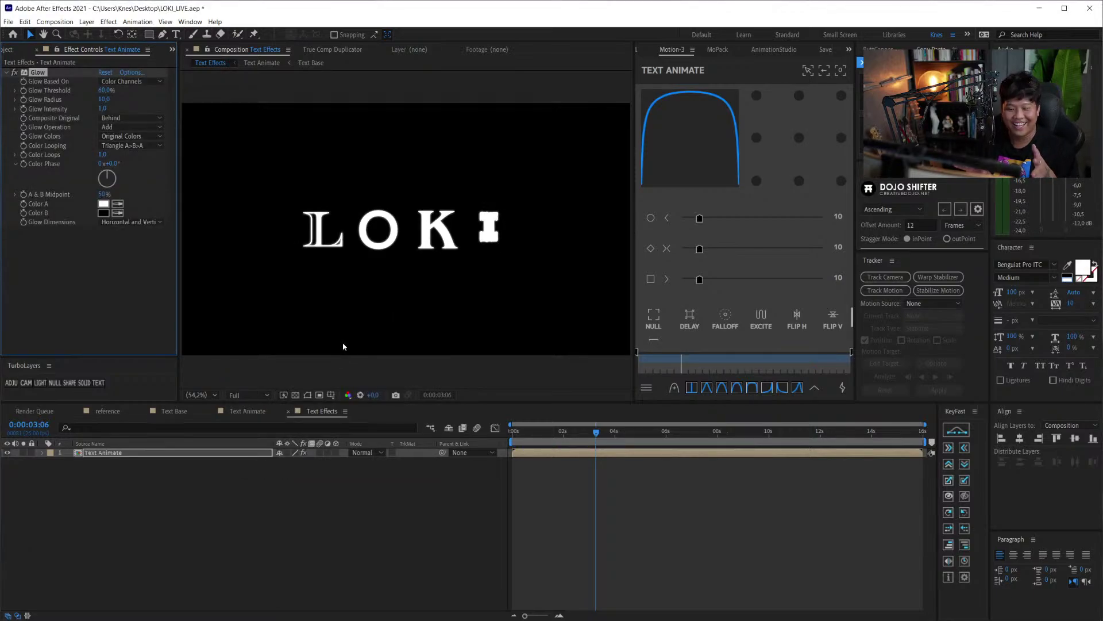
key("z")
left_click(344, 235)
left_click(373, 238)
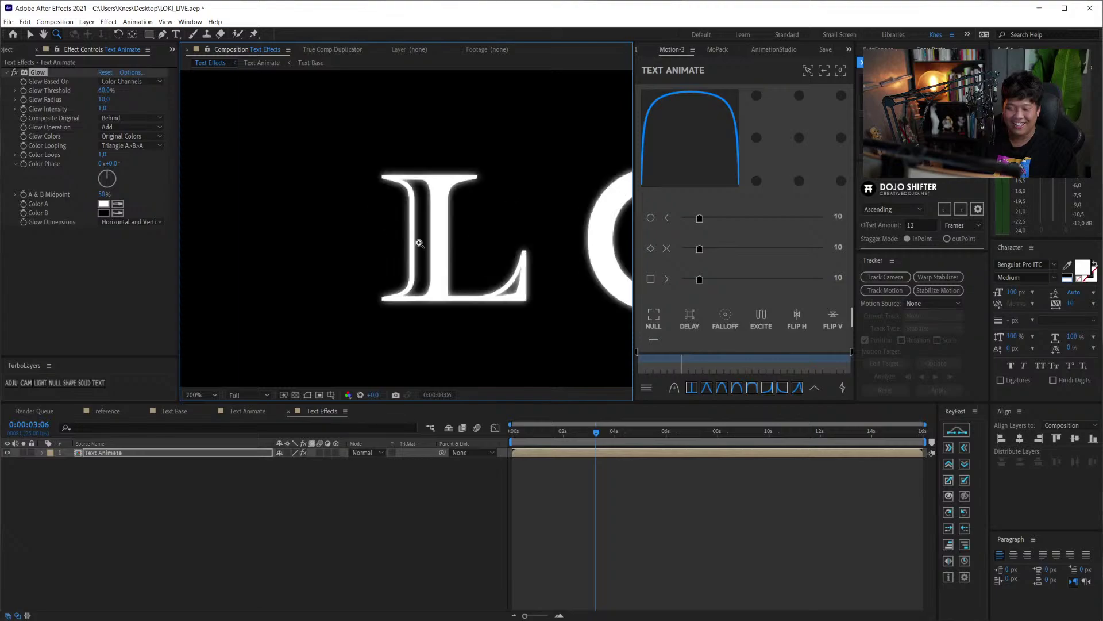
left_click(390, 239)
left_click(396, 240)
left_click(396, 241, "alt")
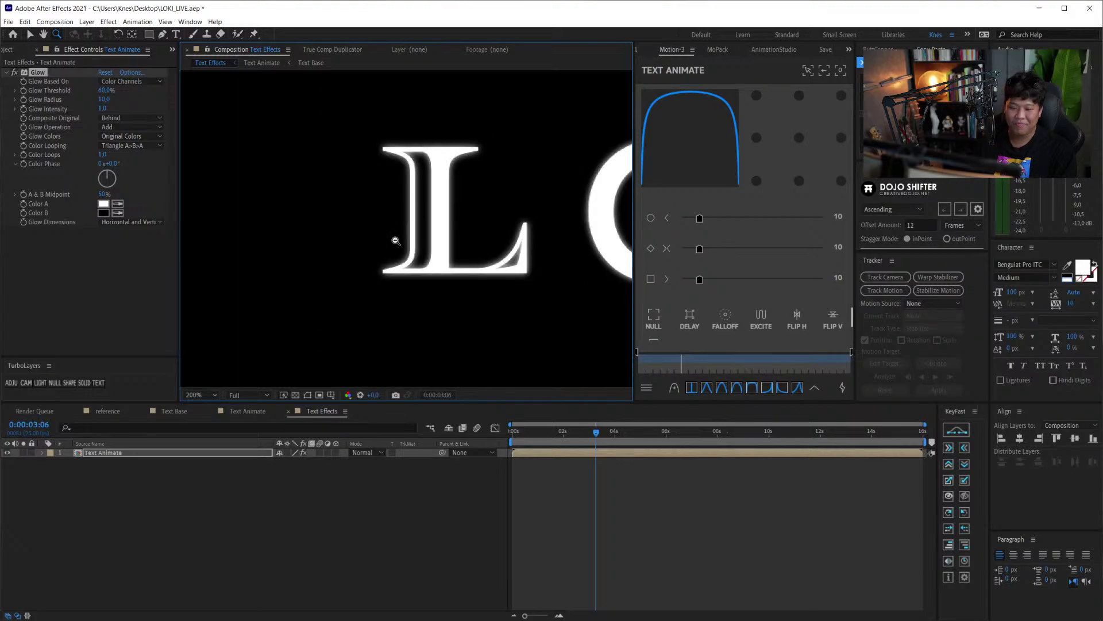
left_click(456, 246, "alt")
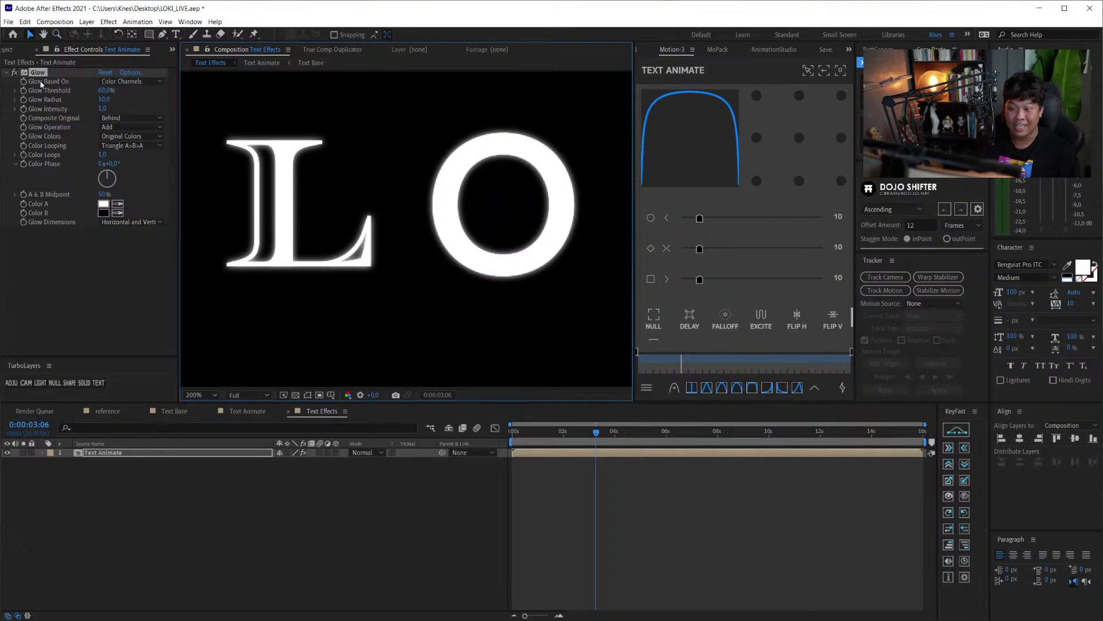
- Duplicate the Glow as Glow 2 with a 100% threshold, then again as Glow 3
left_click(43, 73)
key("ctrl+d")
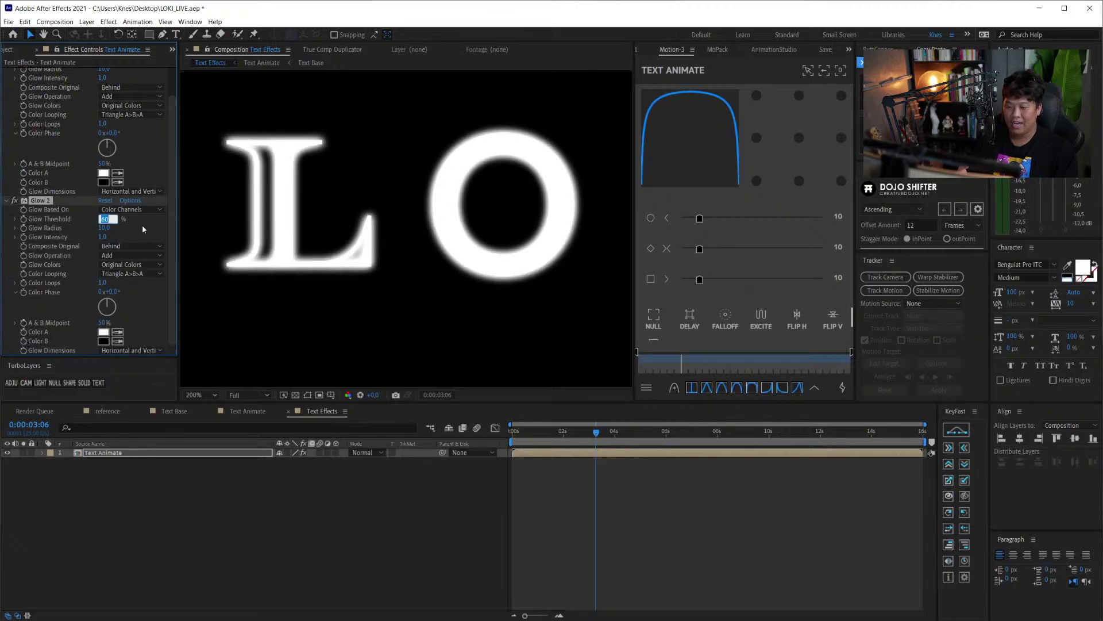
type("100")
key("Return")
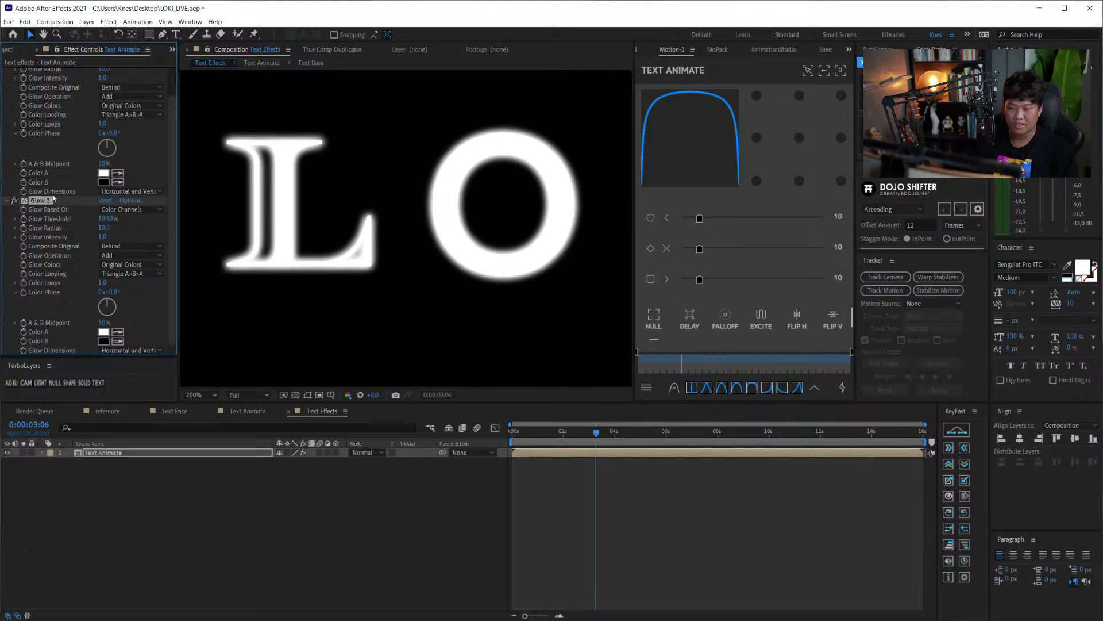
key("ctrl+d")
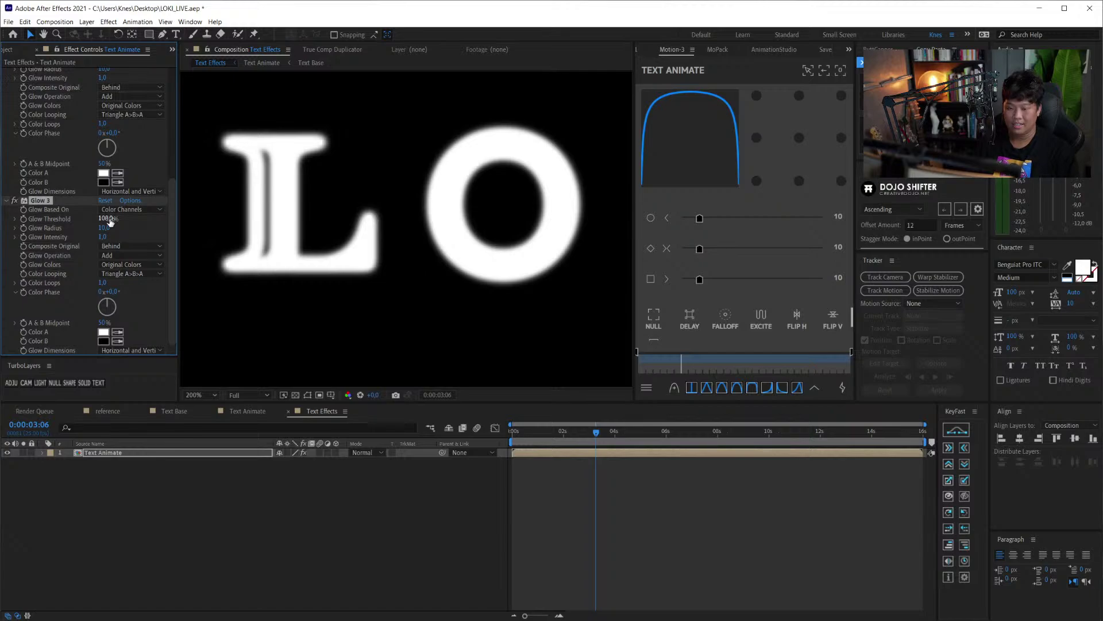
- Fit the whole composition in view, collapse the layer's effects, and preview
left_click(188, 479)
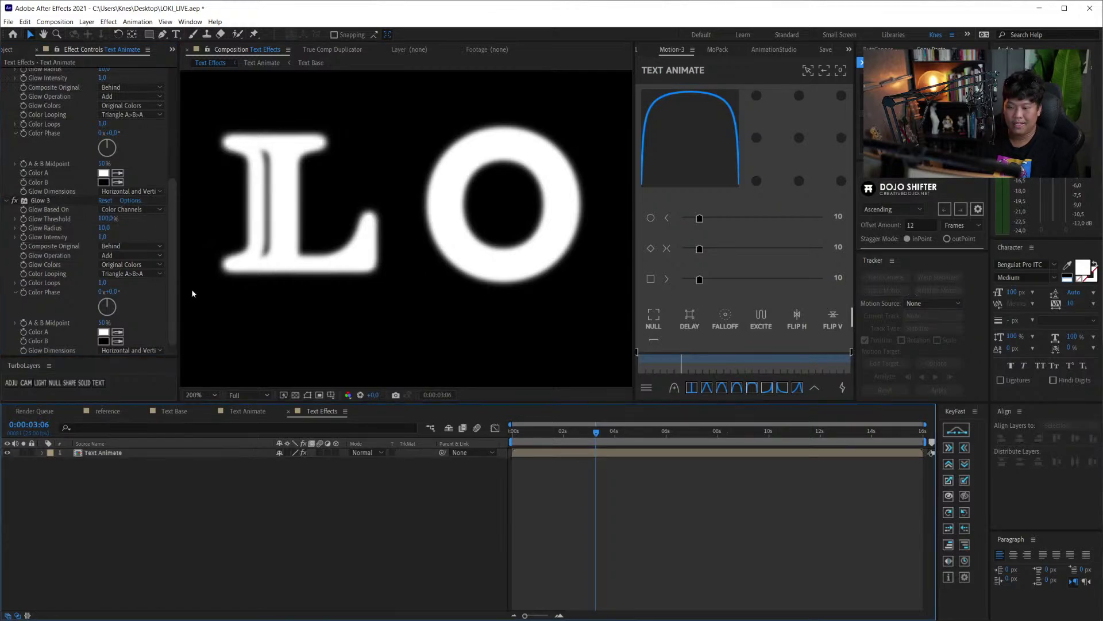
left_click(201, 395)
left_click(198, 414)
scroll(305, 240, "up", 5)
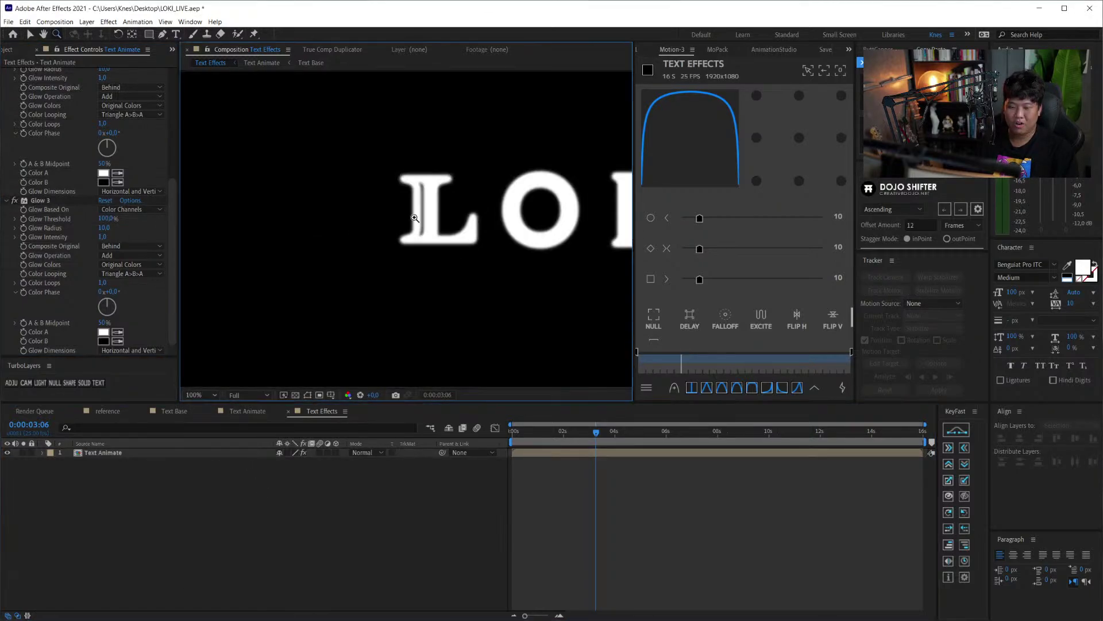
key("ctrl+a")
key("ctrl+grave")
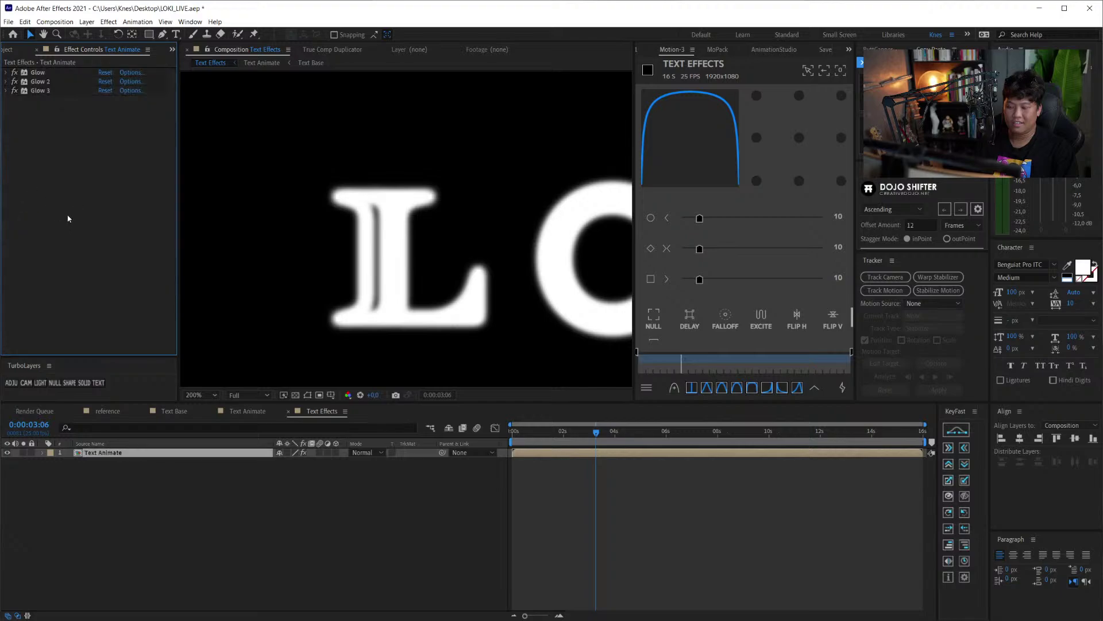
key("space")
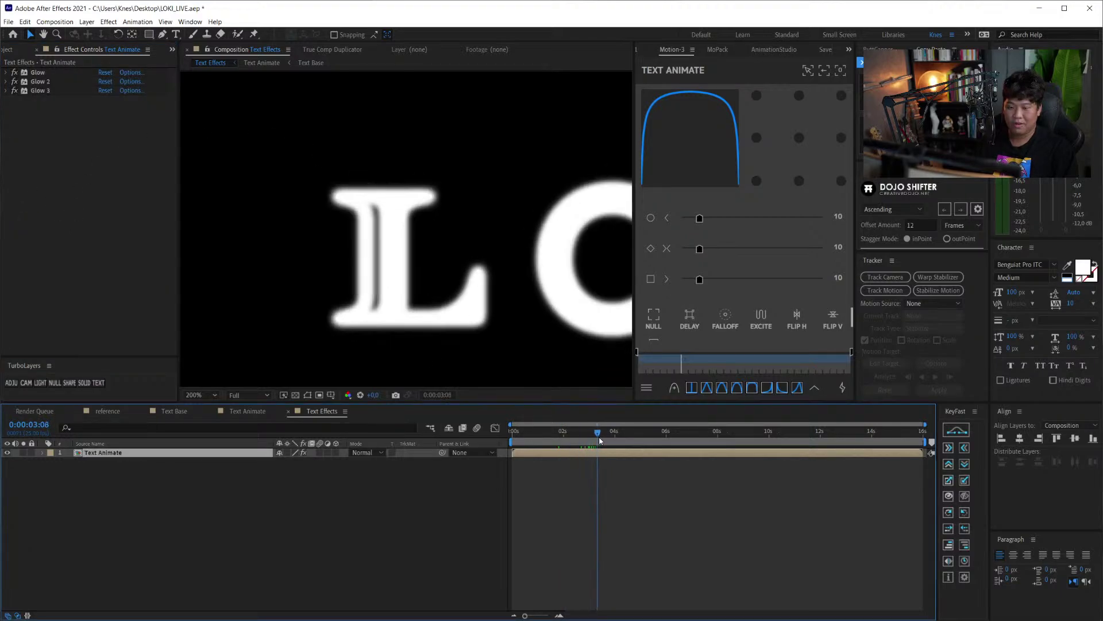
- Delete Glow 2 and Glow 3, keeping only the original Glow
left_click(6, 91)
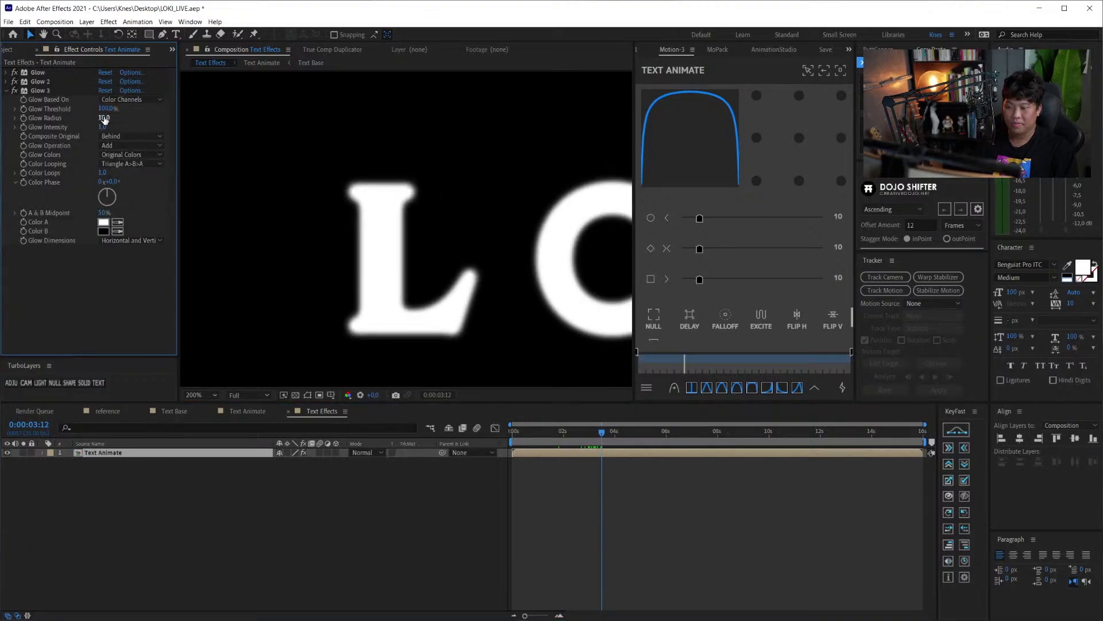
left_click(40, 91)
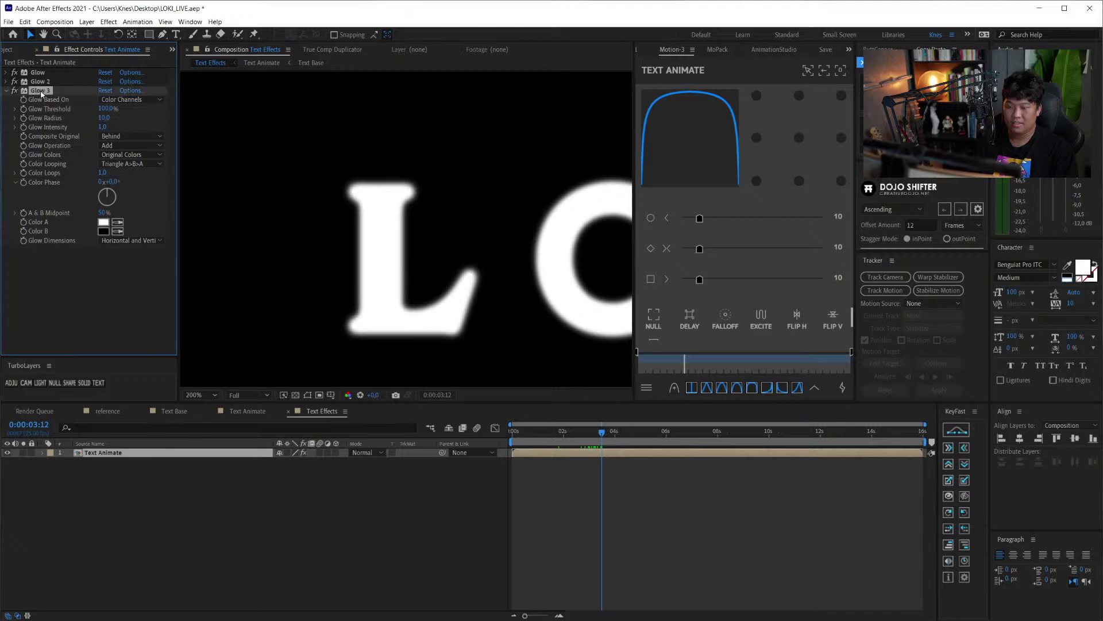
left_click(40, 81, "shift")
key("Delete")
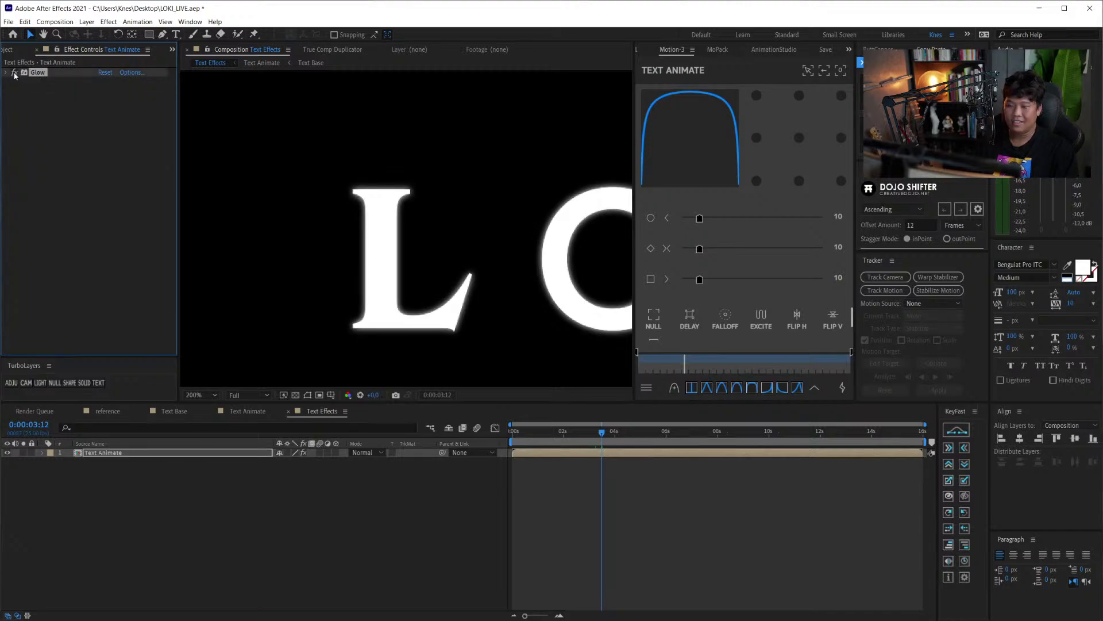
- Rebuild the stack: Glow 2 with radius 100 and Glow 3 with radius 200
left_click(7, 72)
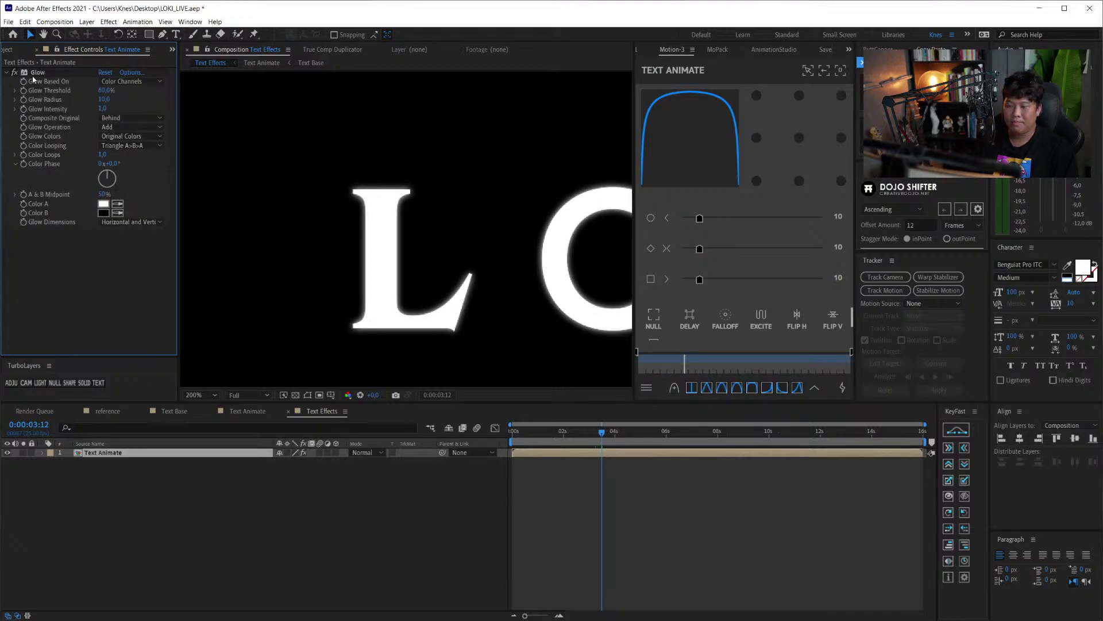
key("ctrl+d")
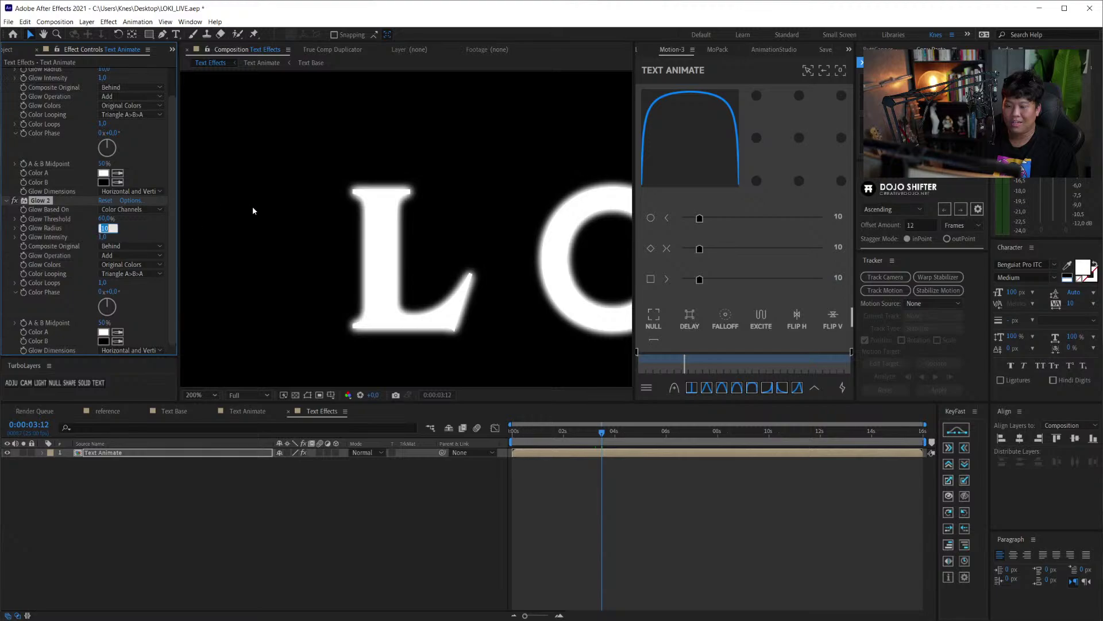
type("100")
key("Return")
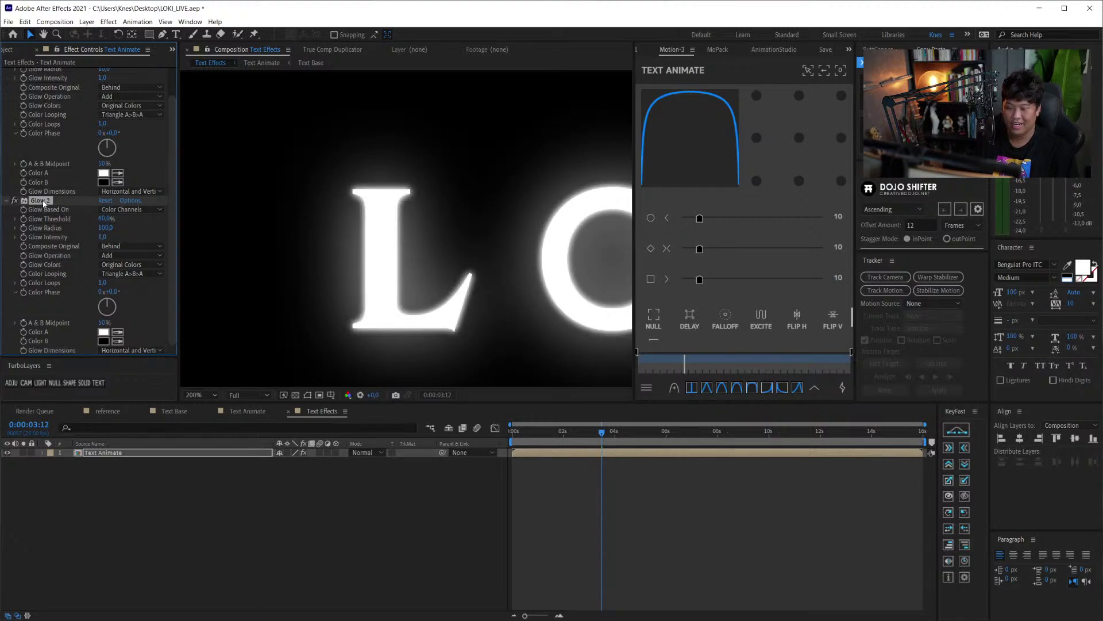
key("ctrl+d")
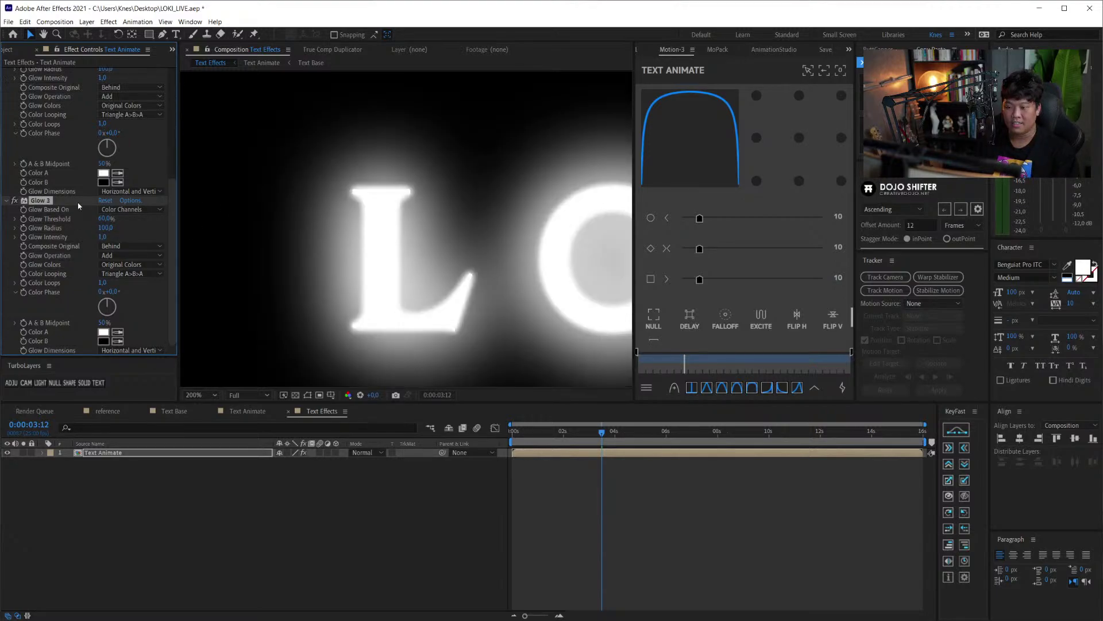
key("Return")
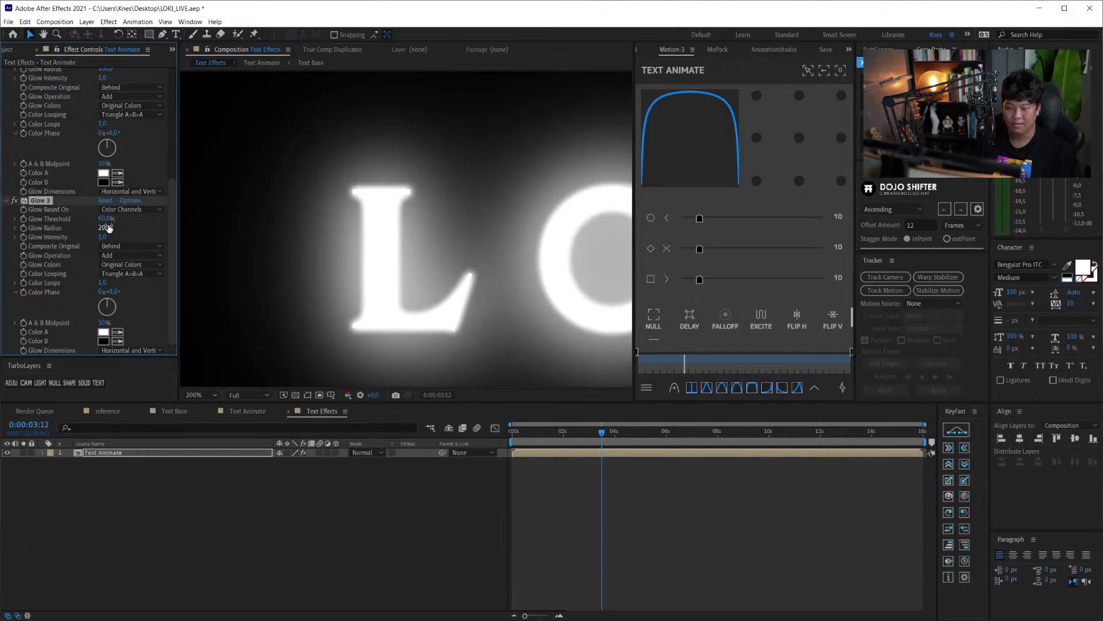
- Fit the comp in view, preview the LOKI animation twice, and collapse all Glows
key("shift+slash")
left_click(458, 272)
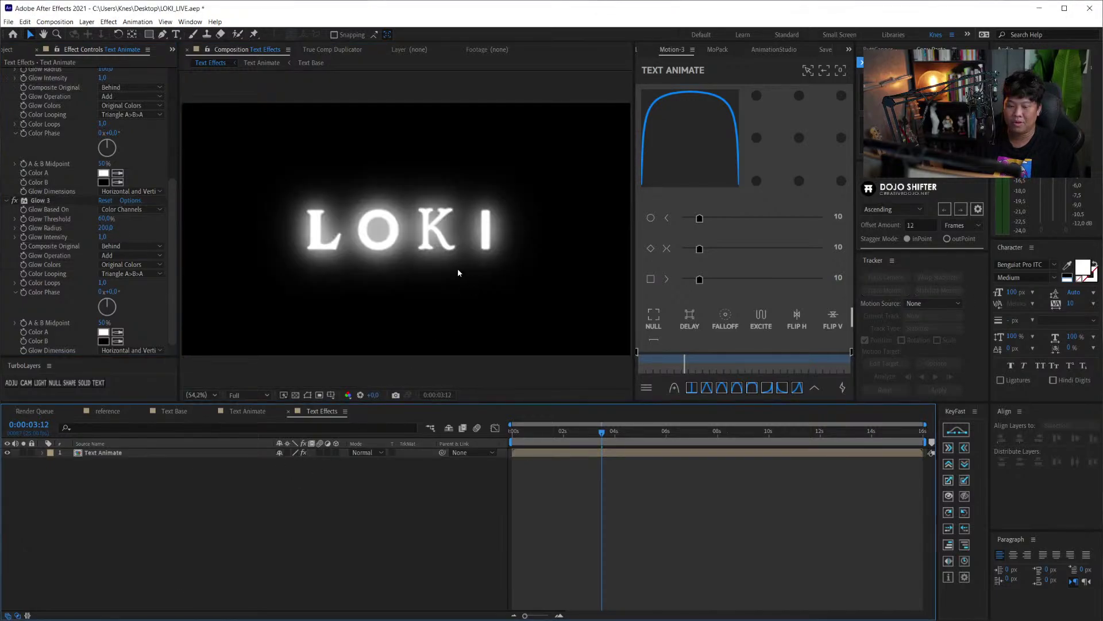
key("space")
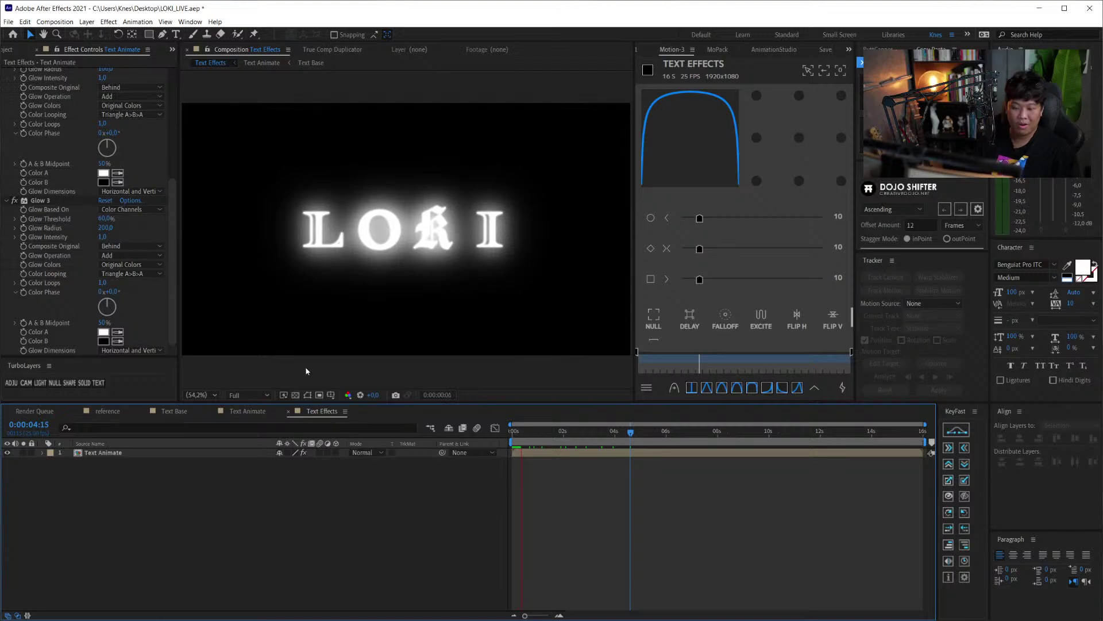
key("space")
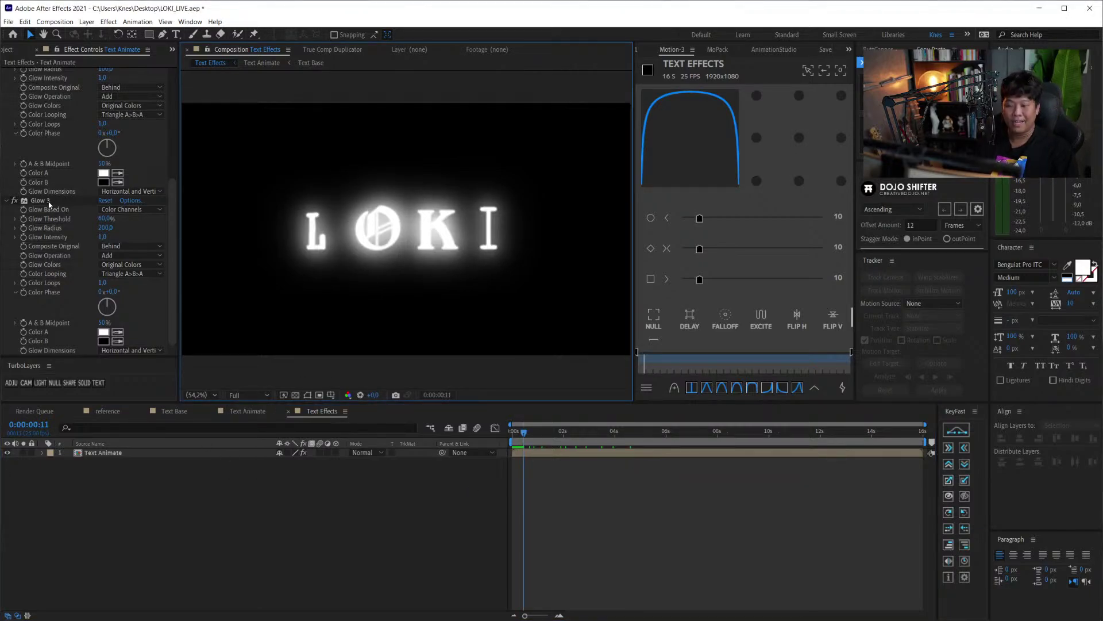
key("ctrl+a")
key("ctrl+grave")
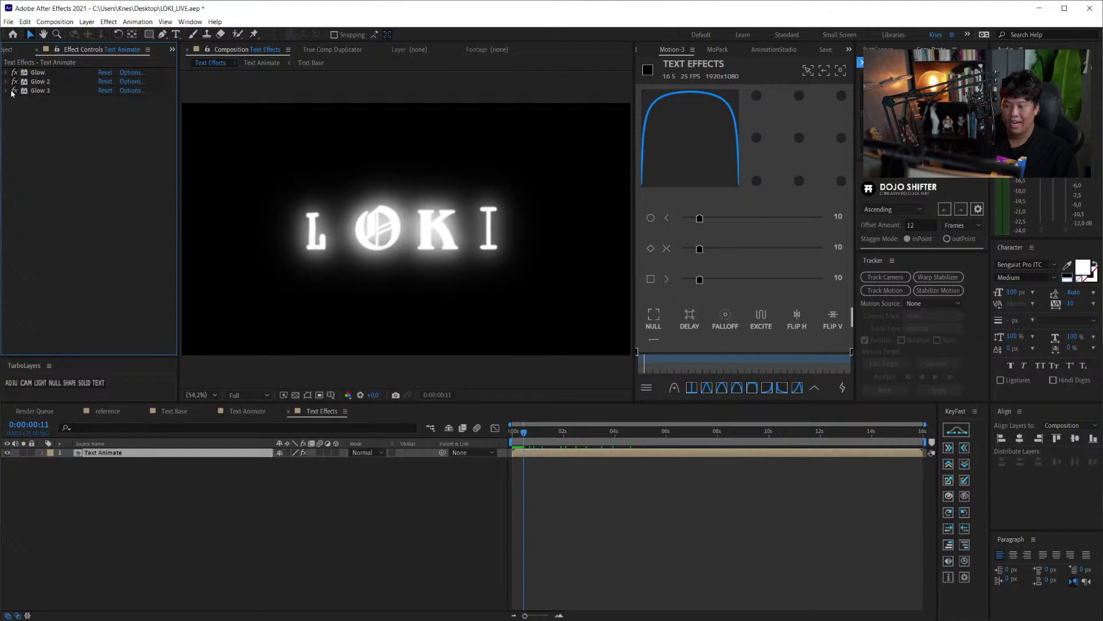
- Switch off the three Glows, add Deep Glow with radius 370, and view the reference comp
left_click(16, 73)
key("ctrl+space")
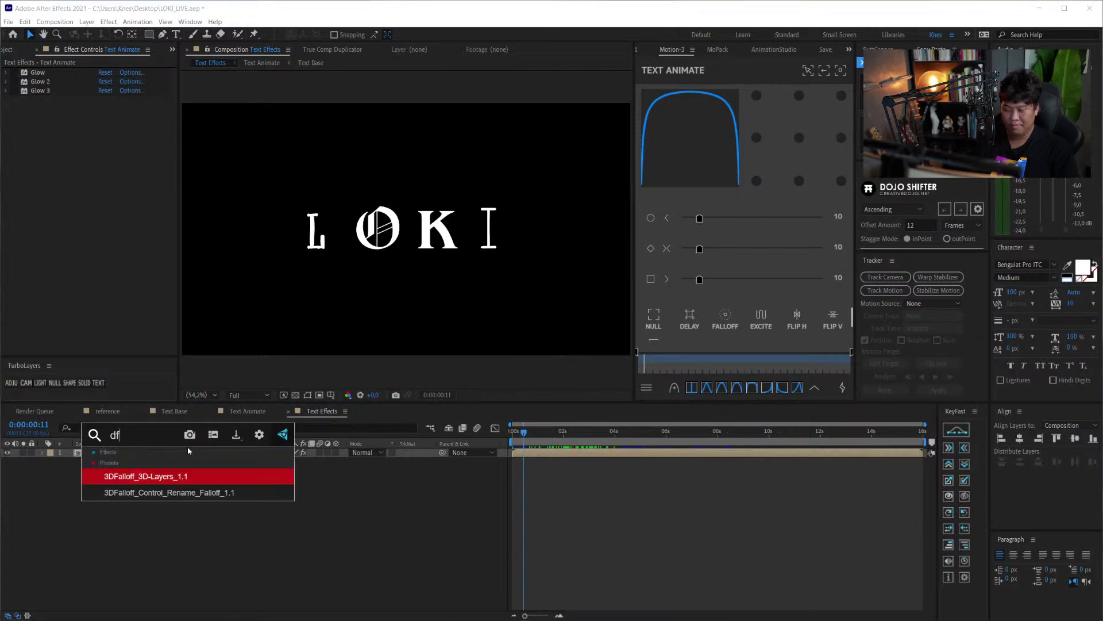
type("deep")
key("Return")
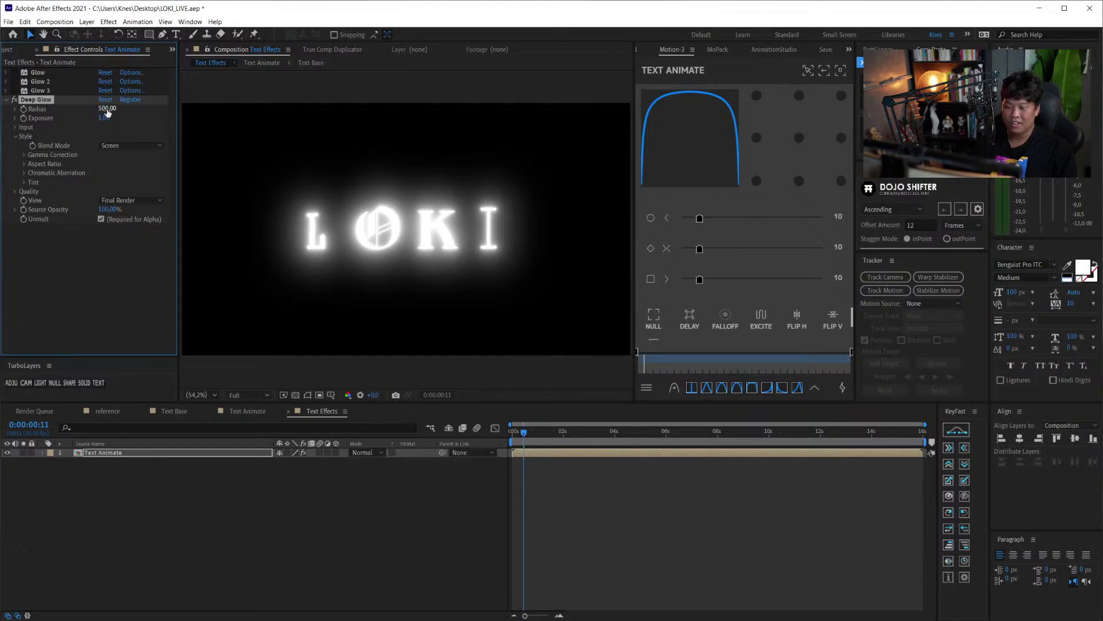
mouse_move(89, 109)
left_mouse_down()
mouse_move(53, 115)
mouse_move(113, 118)
left_mouse_up()
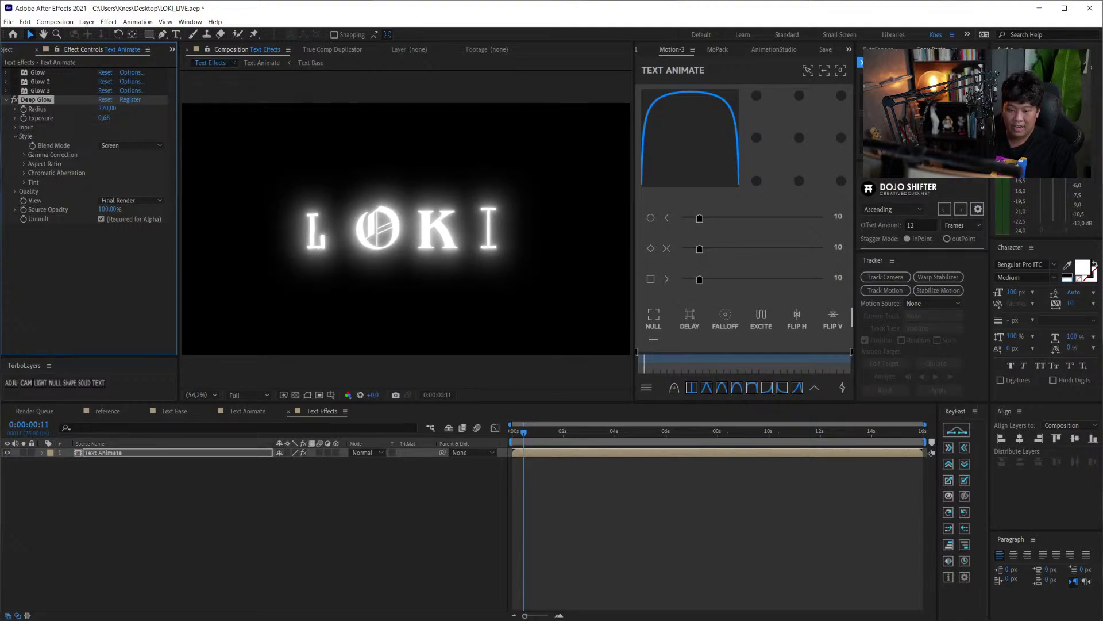
left_click(108, 411)
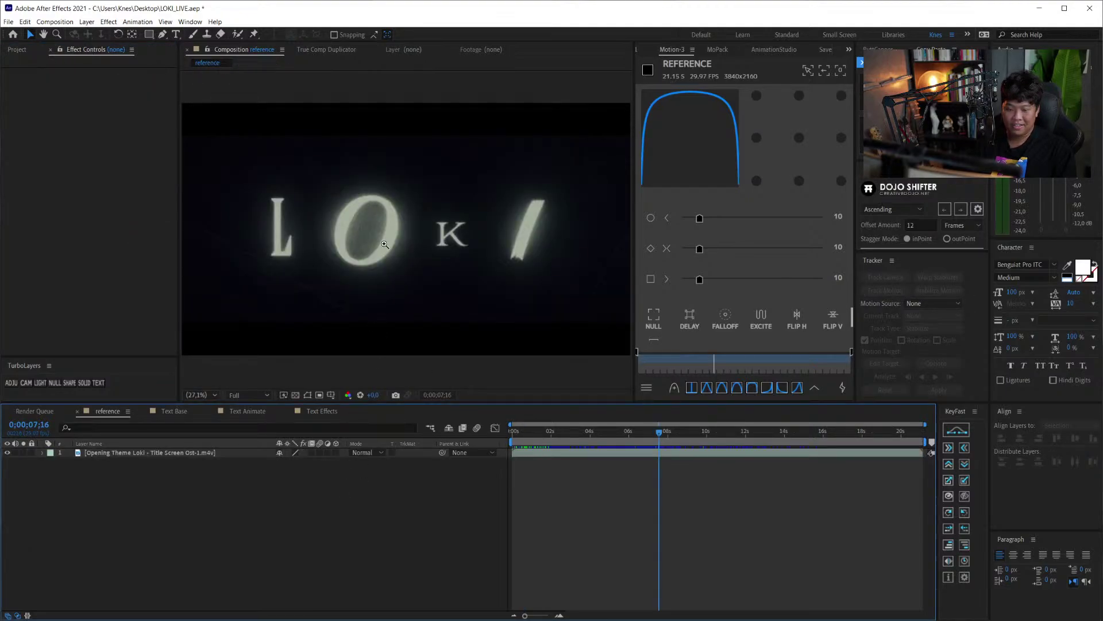
- Zoom, pan and scrub through the reference comp to study the title letters
key("z")
scroll(369, 222, "up", 2)
scroll(406, 239, "up", 2)
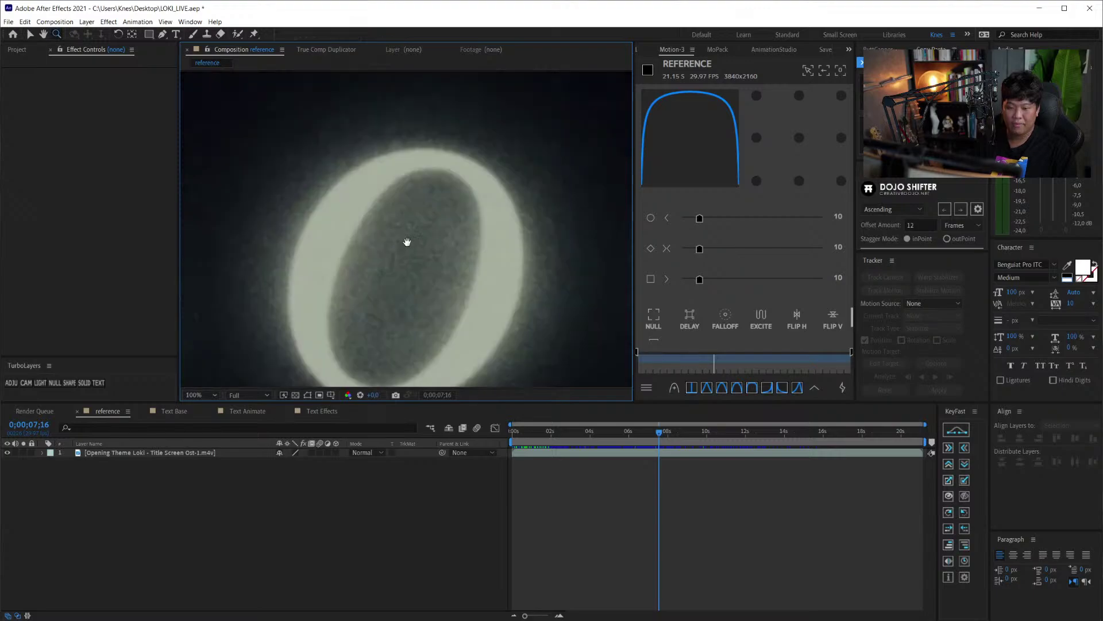
scroll(449, 231, "down", 2)
left_click_drag(449, 231, 471, 220)
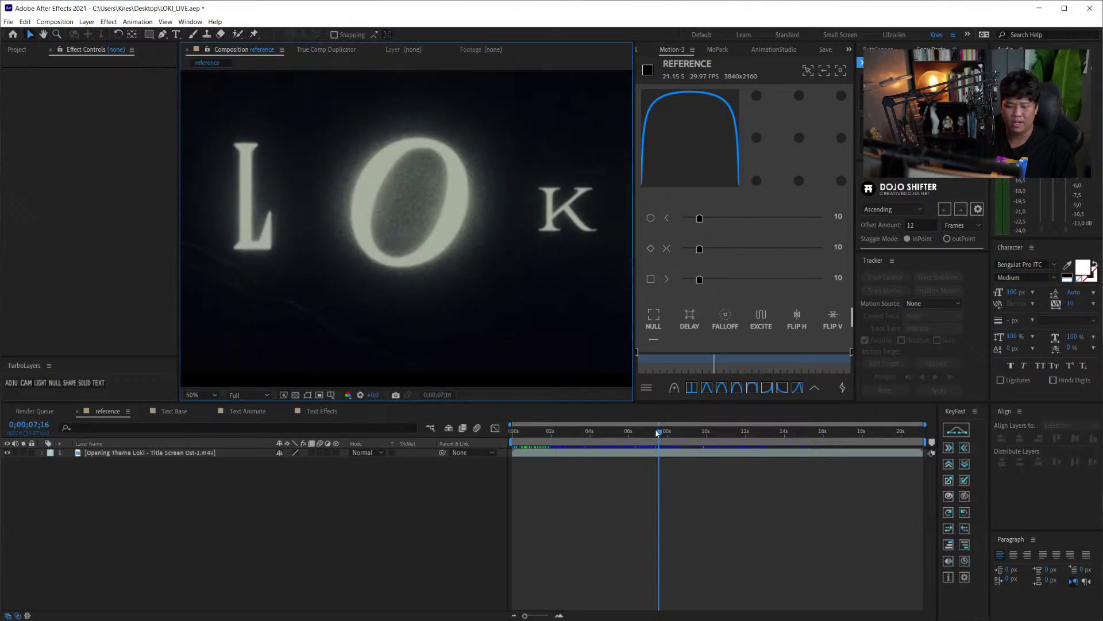
mouse_move(658, 433)
left_mouse_down()
mouse_move(635, 430)
mouse_move(652, 426)
left_mouse_up()
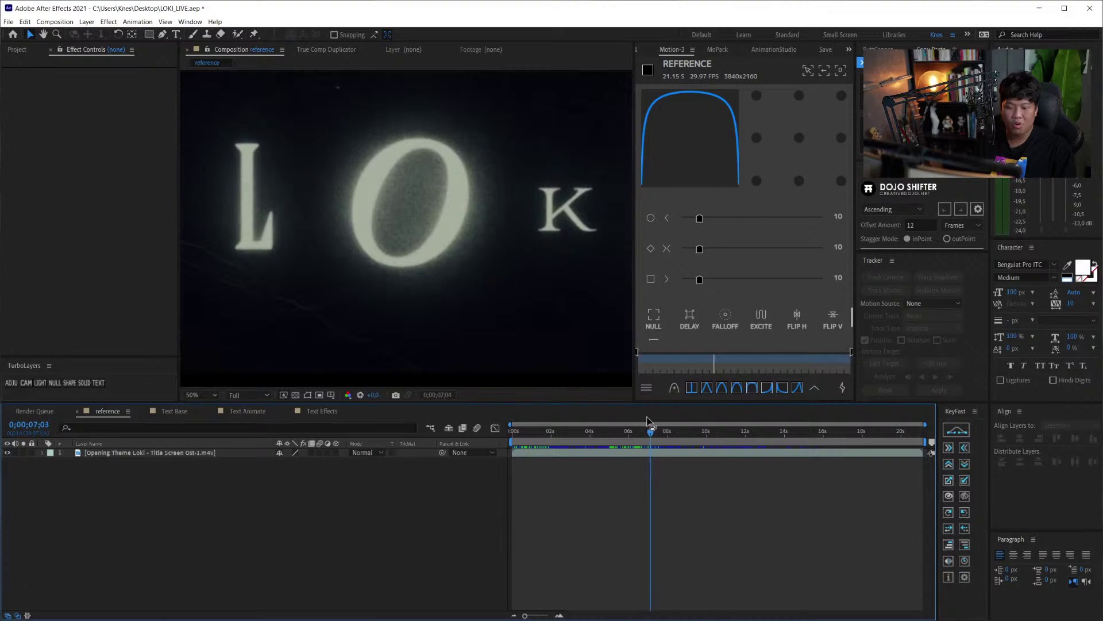
- Back in Text Effects, collapse Deep Glow, fit the view, and paste in Concrete_1.mp4
left_click(322, 411)
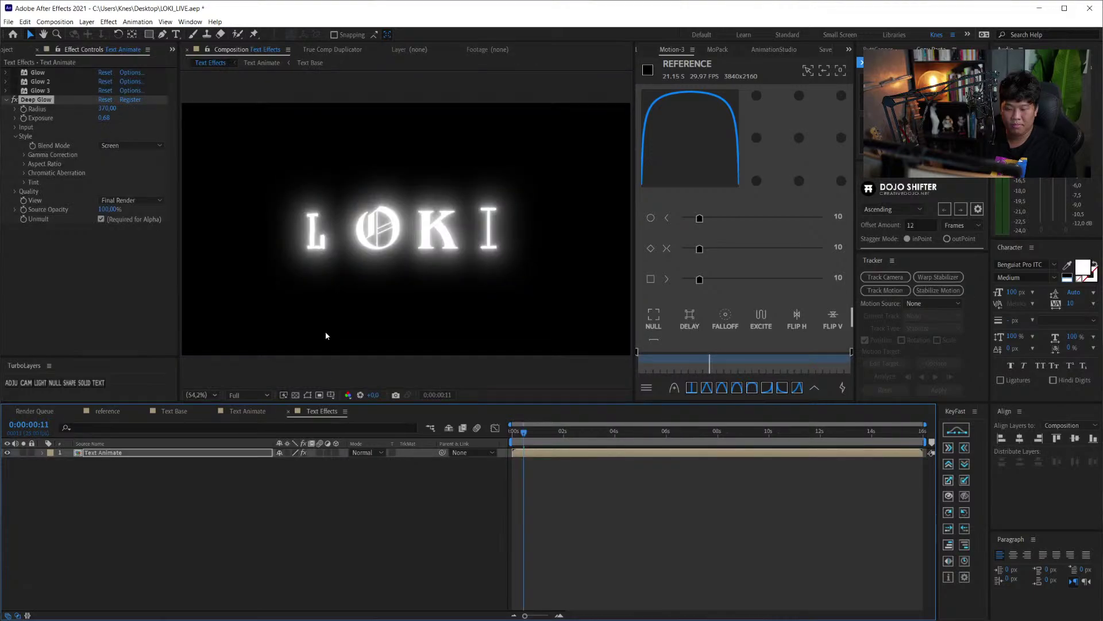
left_click(365, 222)
key("a")
scroll(478, 277, "up", 2)
scroll(478, 277, "up", 1)
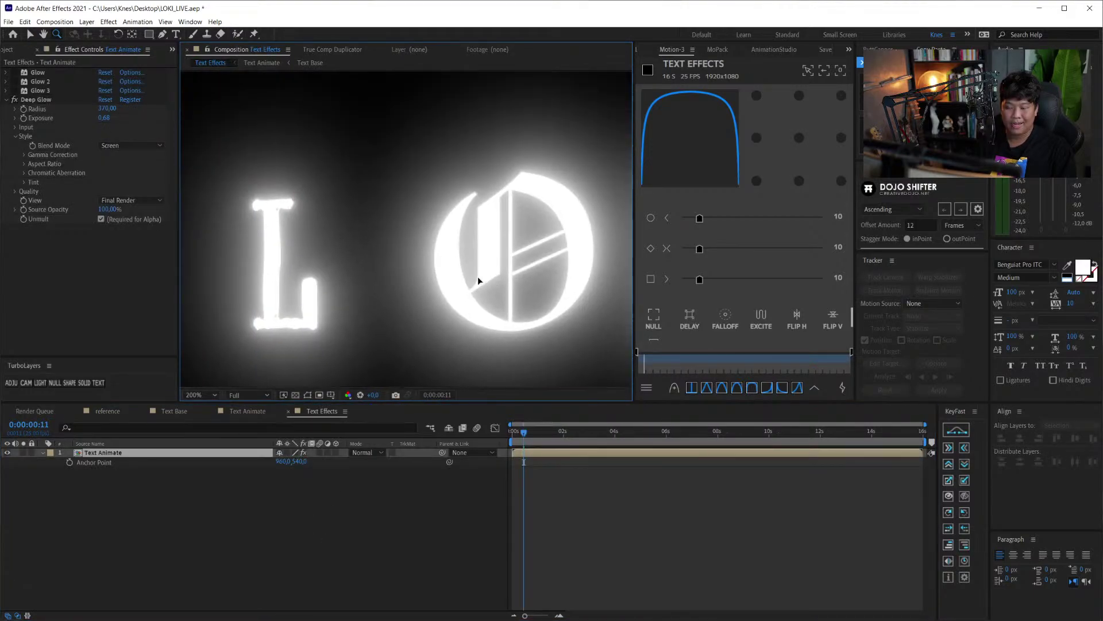
scroll(478, 277, "left", 2)
key("v")
left_click(5, 99)
left_click(201, 395)
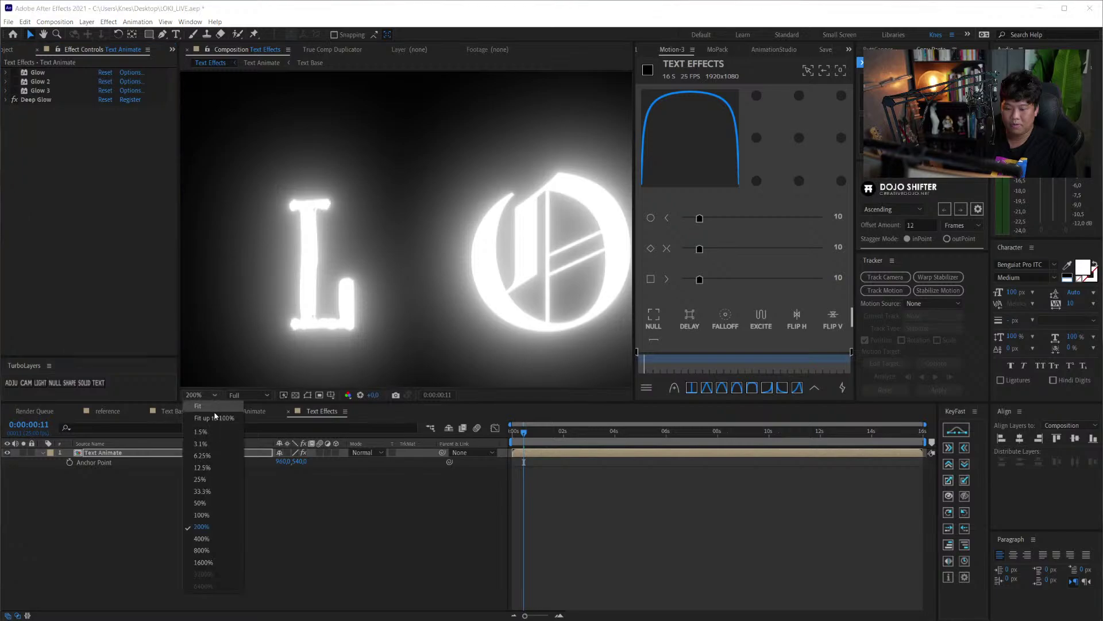
left_click(198, 361)
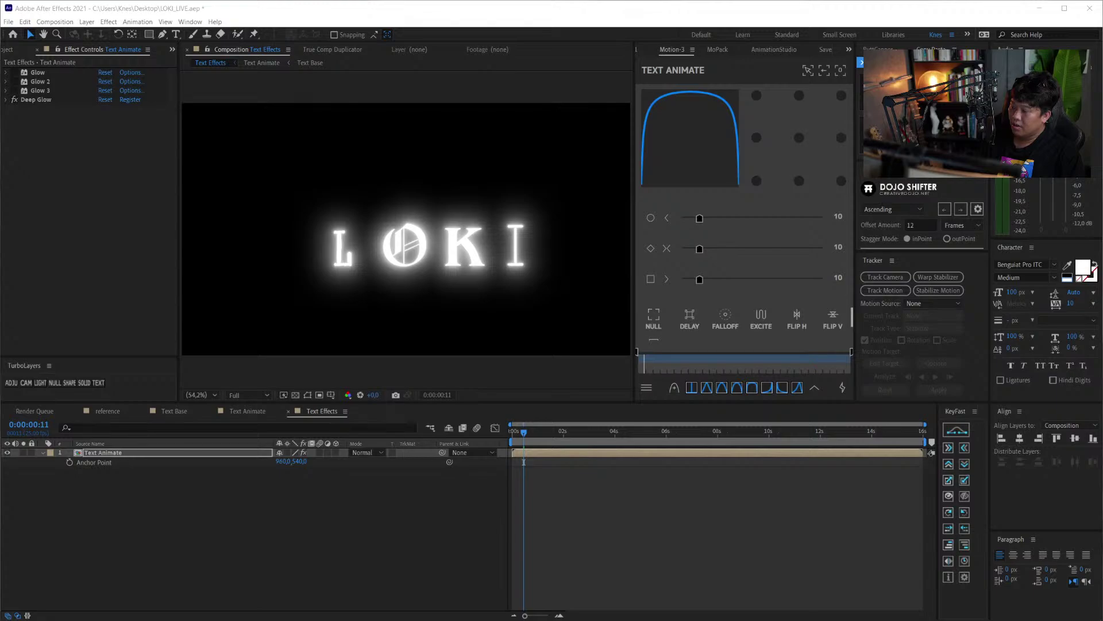
key("ctrl+v")
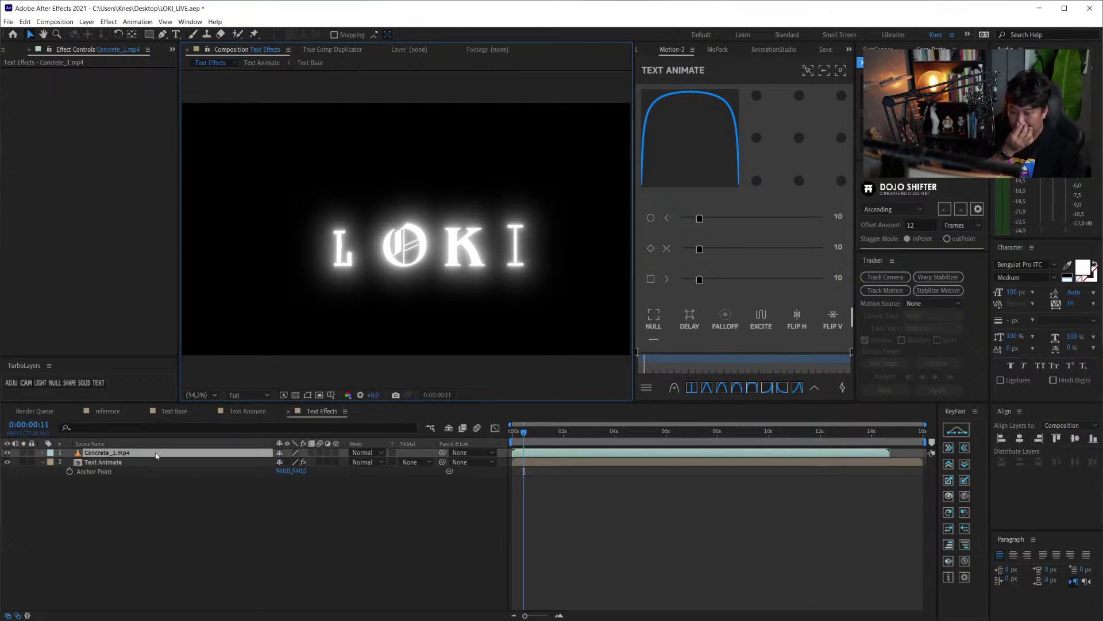
- Preview the Concrete_1.mp4 footage in its own layer view
double_click(155, 453)
mouse_move(198, 371)
left_mouse_down()
mouse_move(306, 374)
mouse_move(169, 373)
left_mouse_up()
key("space")
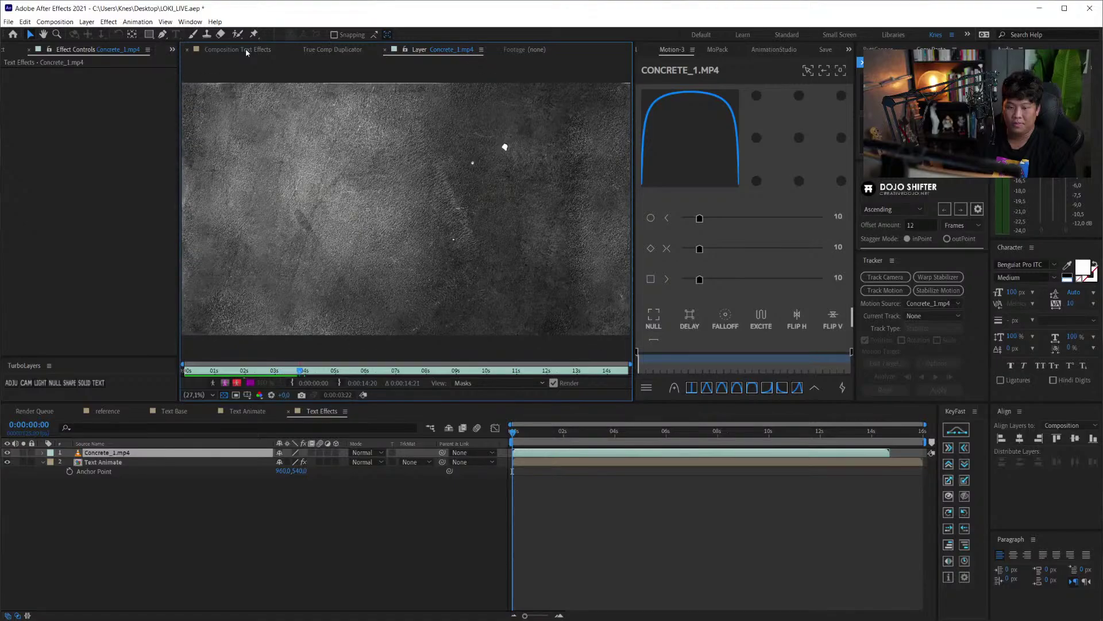
left_click(246, 48)
- Scale Concrete_1.mp4 to fill the comp frame and save the project
left_click(209, 471)
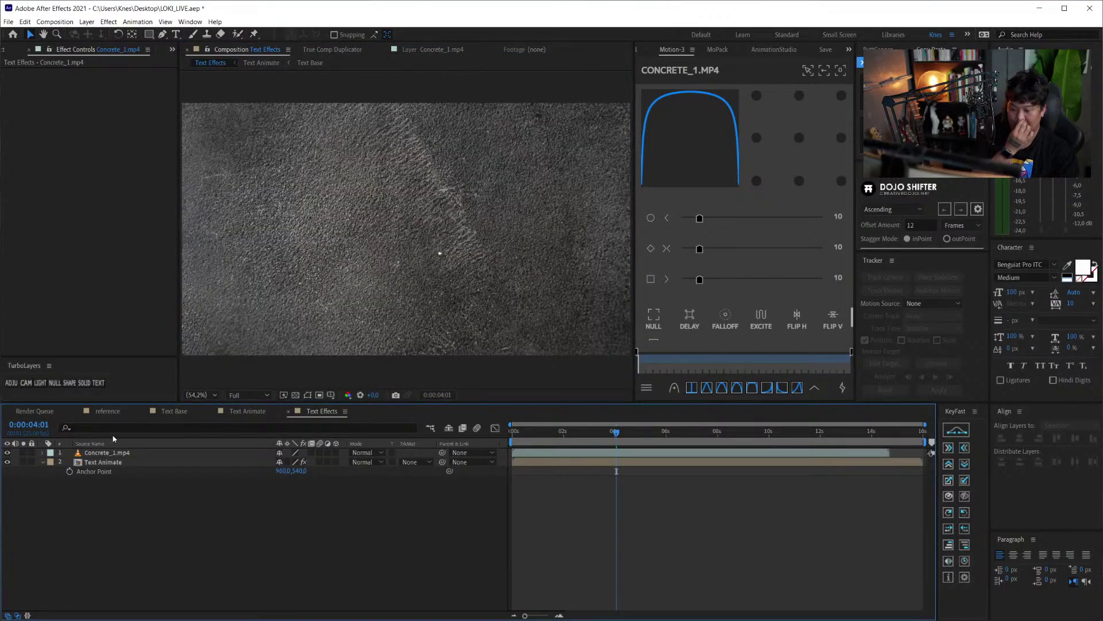
left_click(109, 453)
left_click(201, 395)
left_click(198, 321)
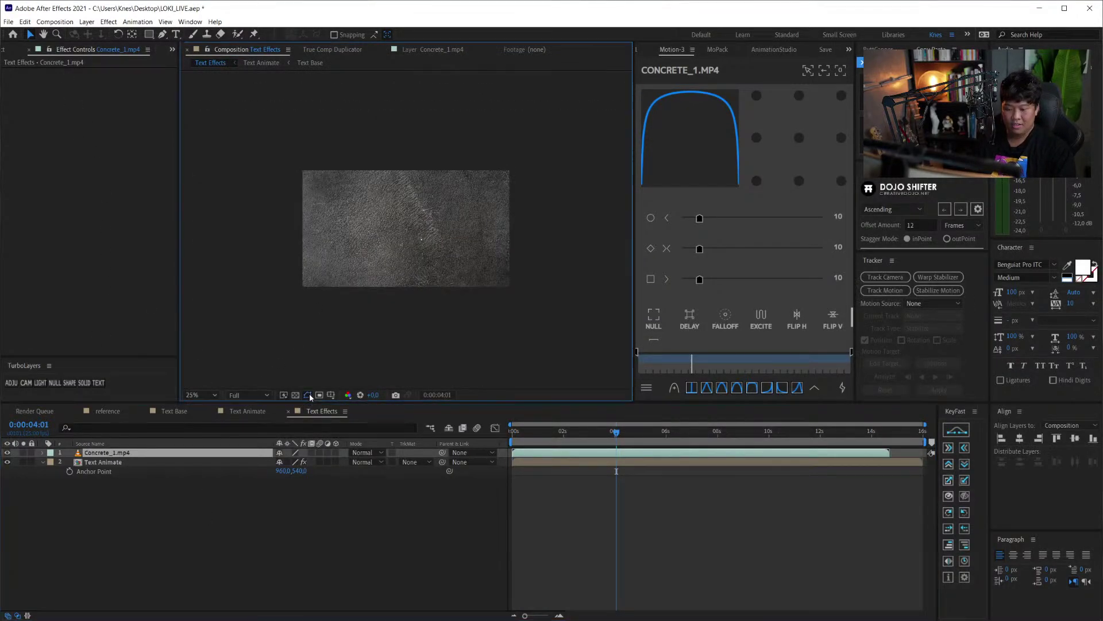
scroll(399, 249, "up", 2)
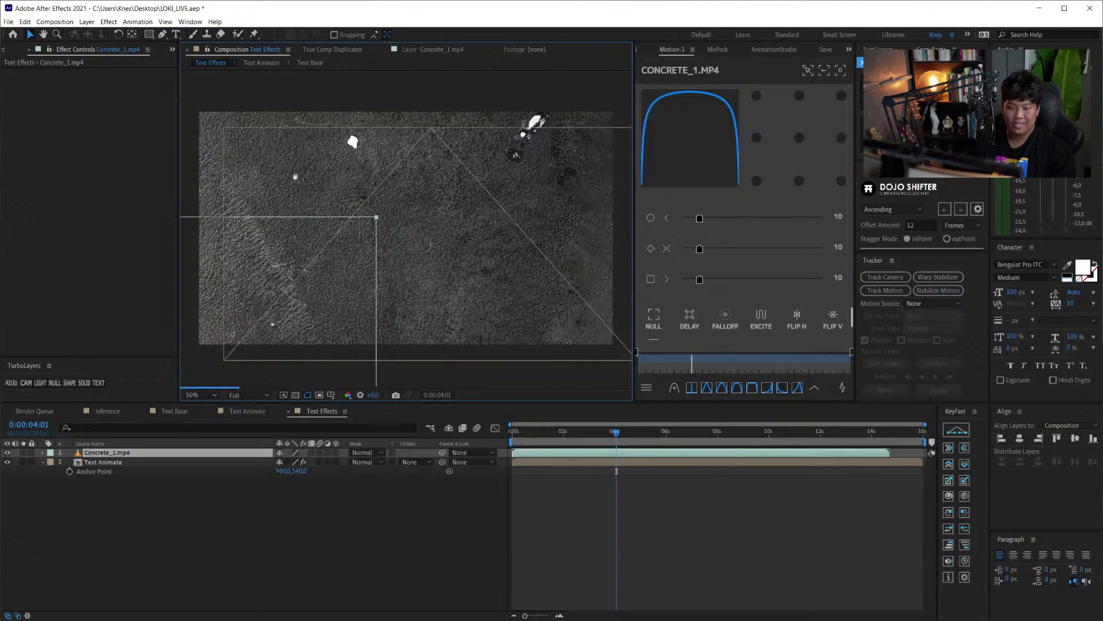
key("ctrl+alt+f")
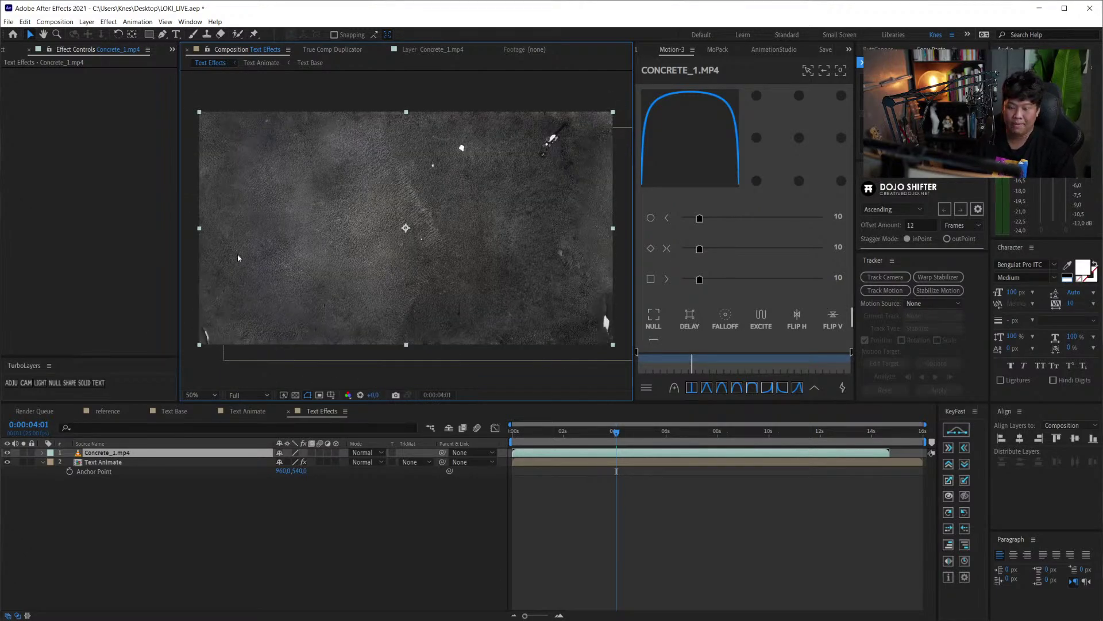
left_click(404, 522)
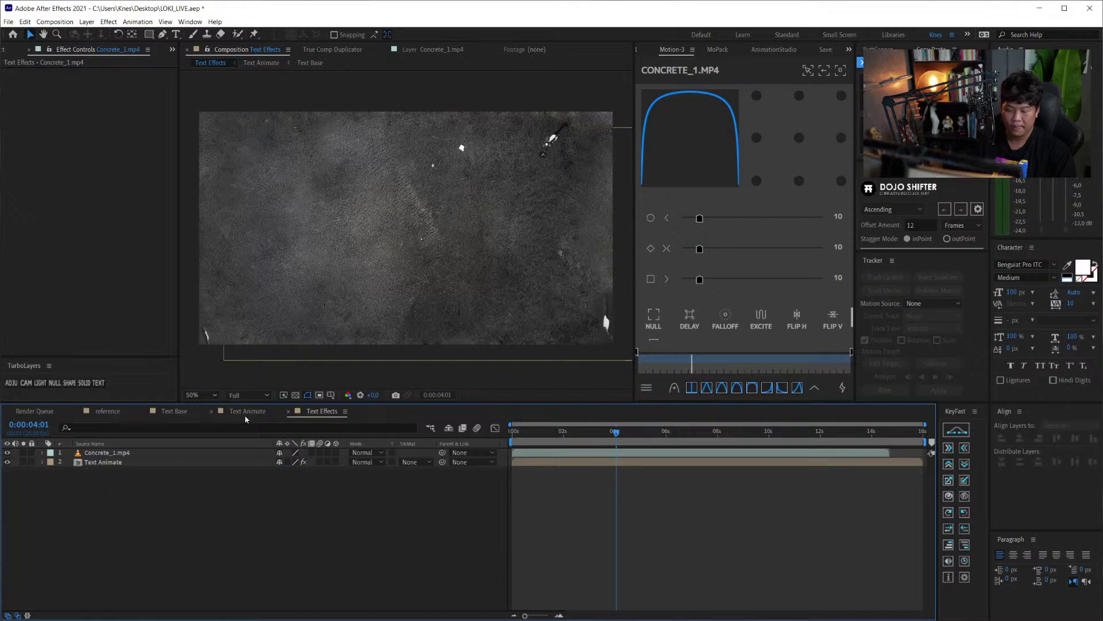
key("ctrl+s")
- Preview the comp and move Concrete_1.mp4 below the Text Animate layer
left_click(518, 453)
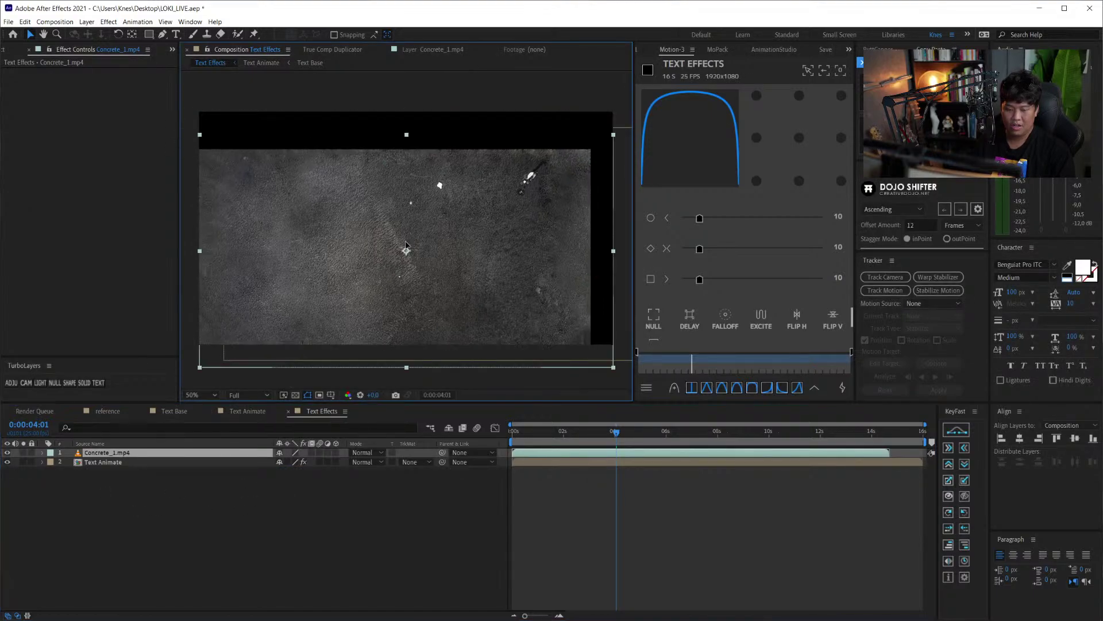
key("space")
key("space")
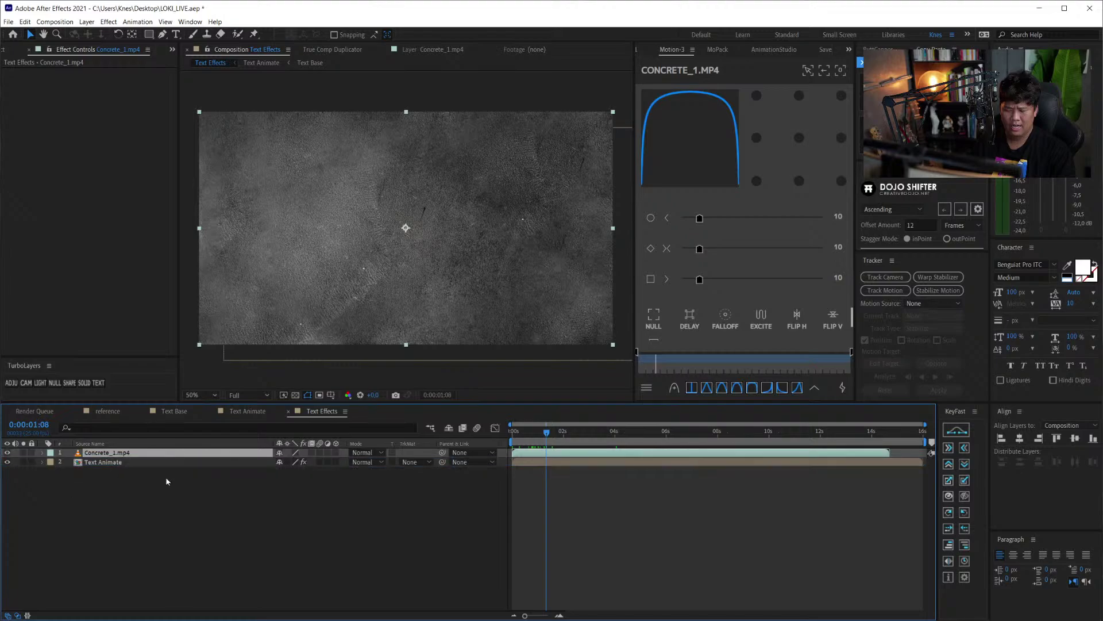
left_click_drag(169, 453, 166, 471)
left_click(411, 462)
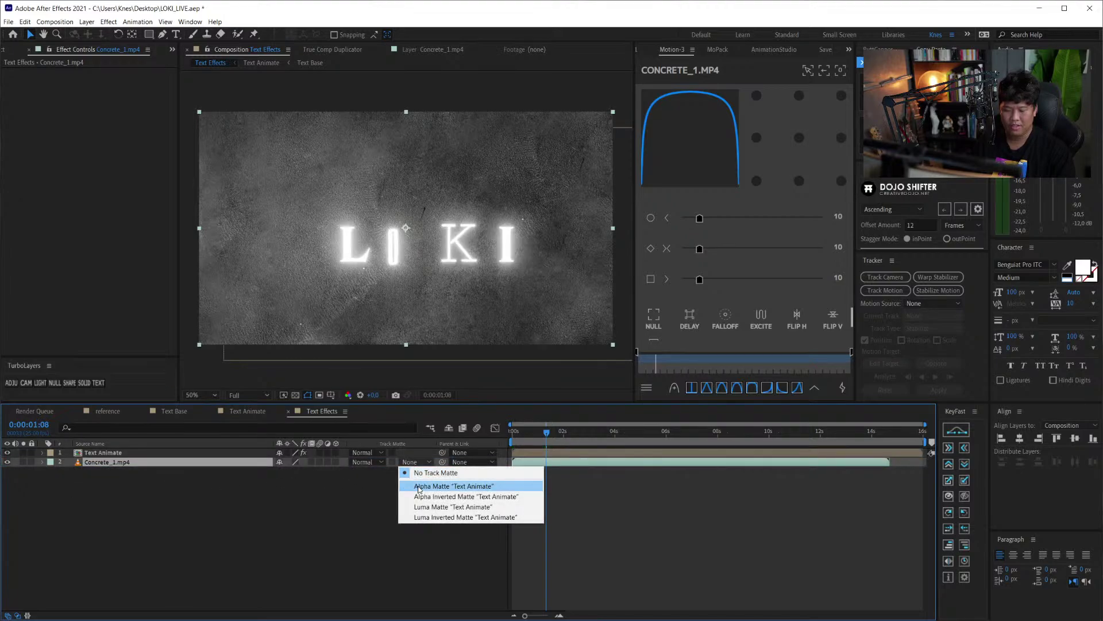
- Matte the concrete layer with Text Animate's alpha and preview the matted title
left_click(399, 489)
left_click(411, 462)
left_click(432, 486)
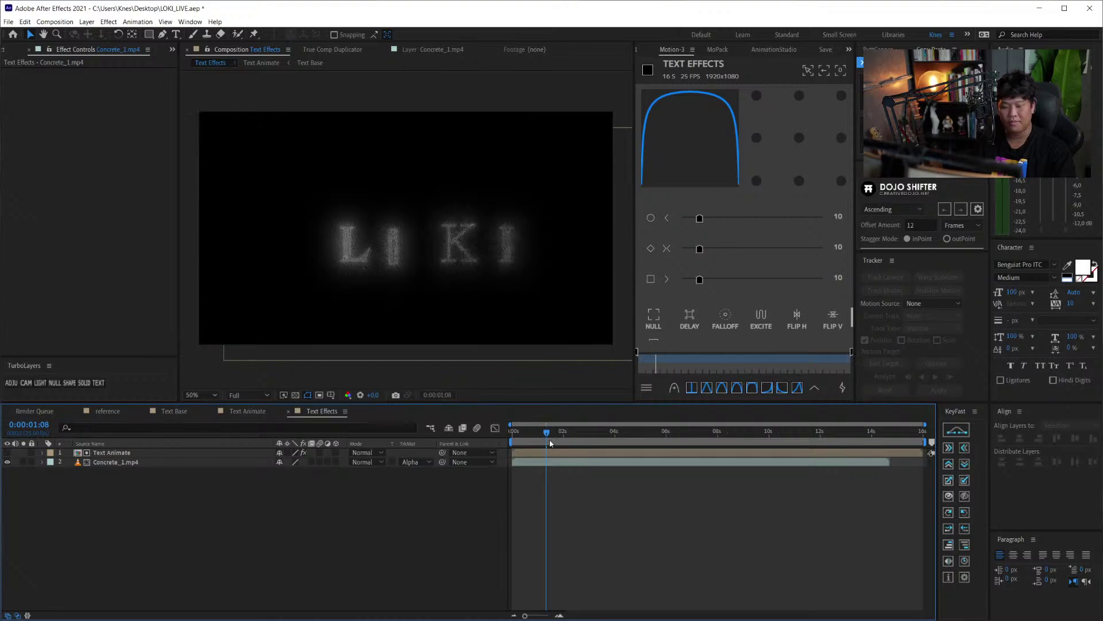
left_click_drag(545, 432, 607, 432)
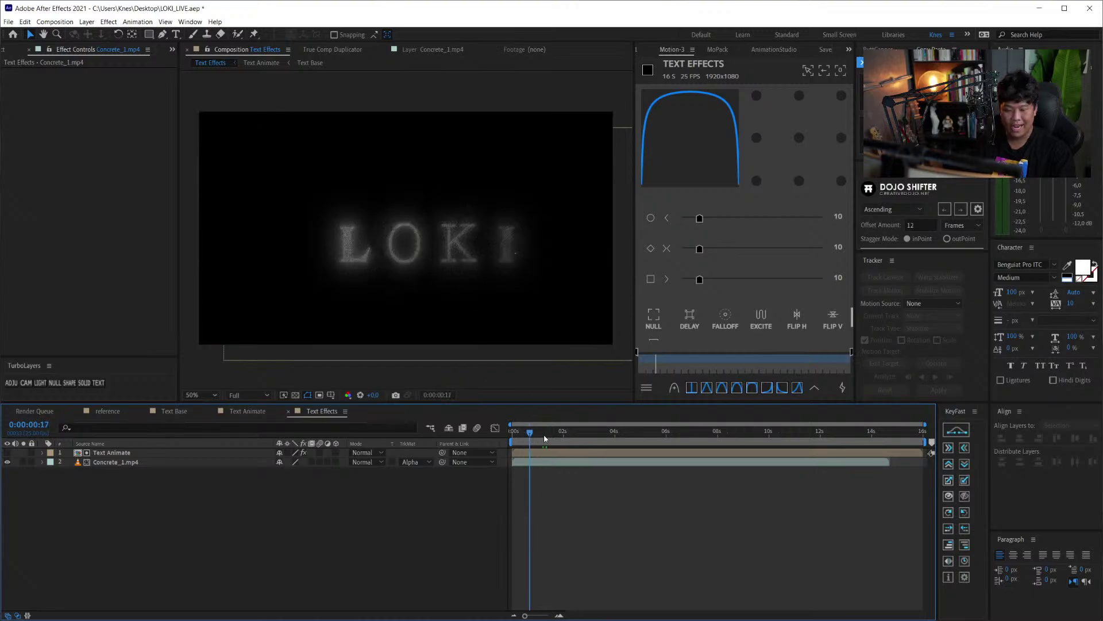
left_click(357, 303)
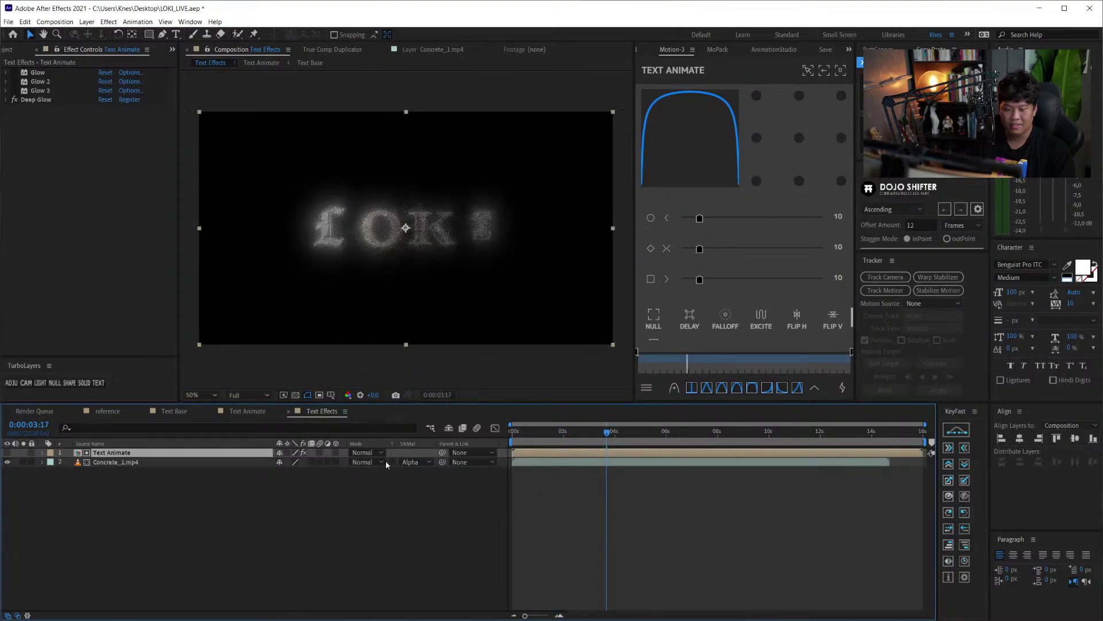
left_click(385, 477)
left_click_drag(511, 432, 536, 432)
key("space")
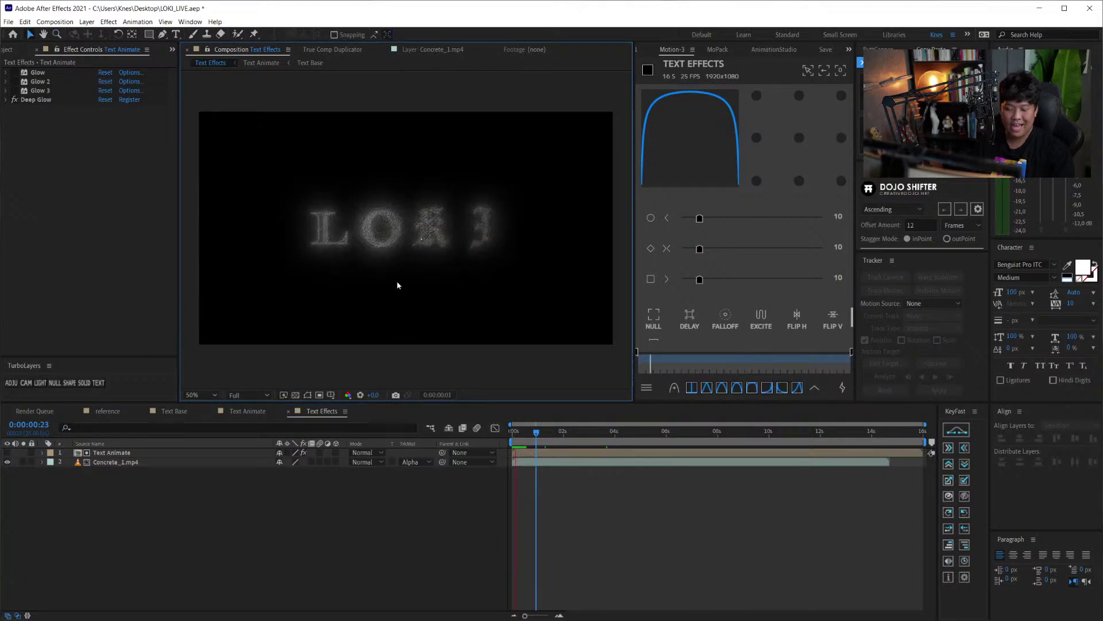
- Adjust the Concrete_1.mp4 Scale, shrinking it to about 25.8% then enlarging it again
scroll(396, 286, "up", 2)
scroll(387, 224, "up", 1)
scroll(488, 250, "up", 1)
scroll(488, 247, "down", 2)
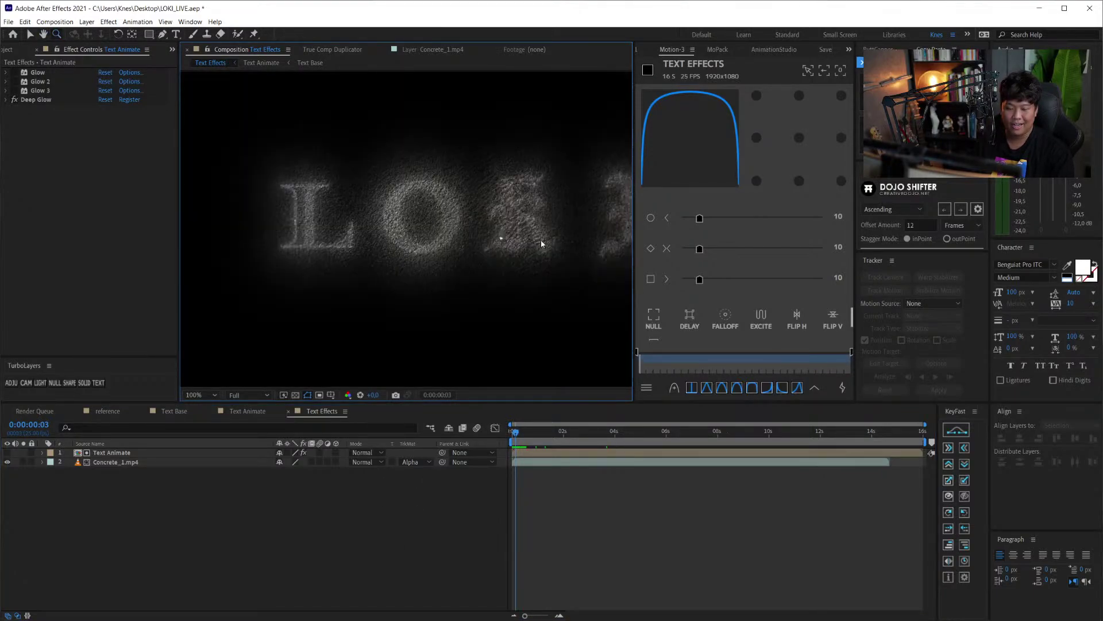
scroll(443, 221, "down", 2)
key("v")
left_click(426, 240)
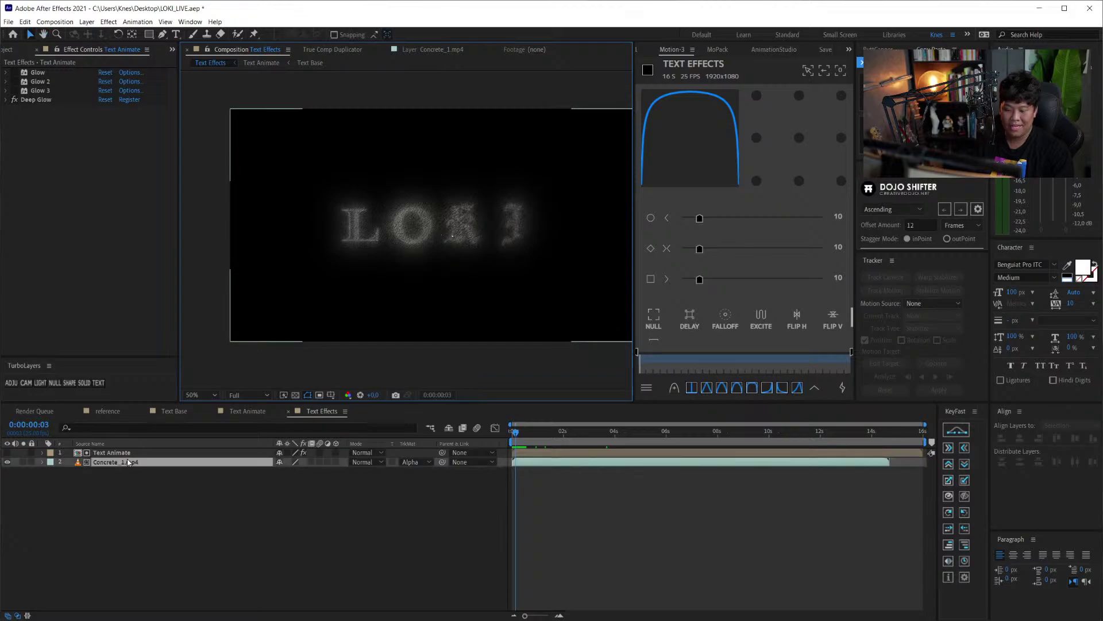
key("s")
left_click_drag(290, 471, 144, 495)
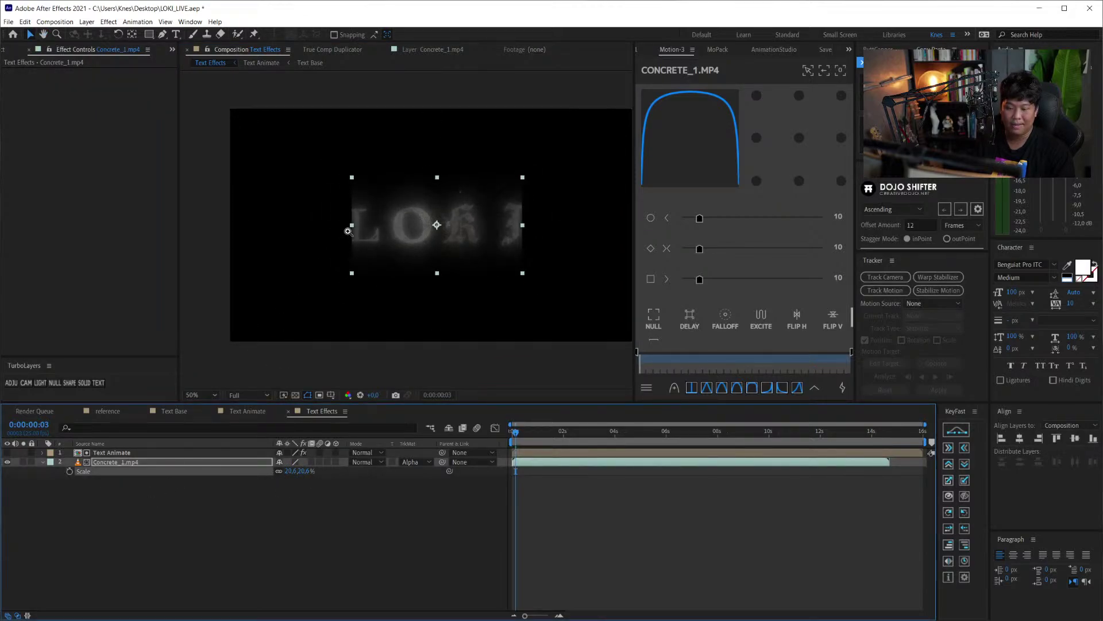
scroll(393, 263, "up", 2)
mouse_move(393, 263)
left_mouse_down()
mouse_move(339, 244)
mouse_move(390, 269)
left_mouse_up()
key("v")
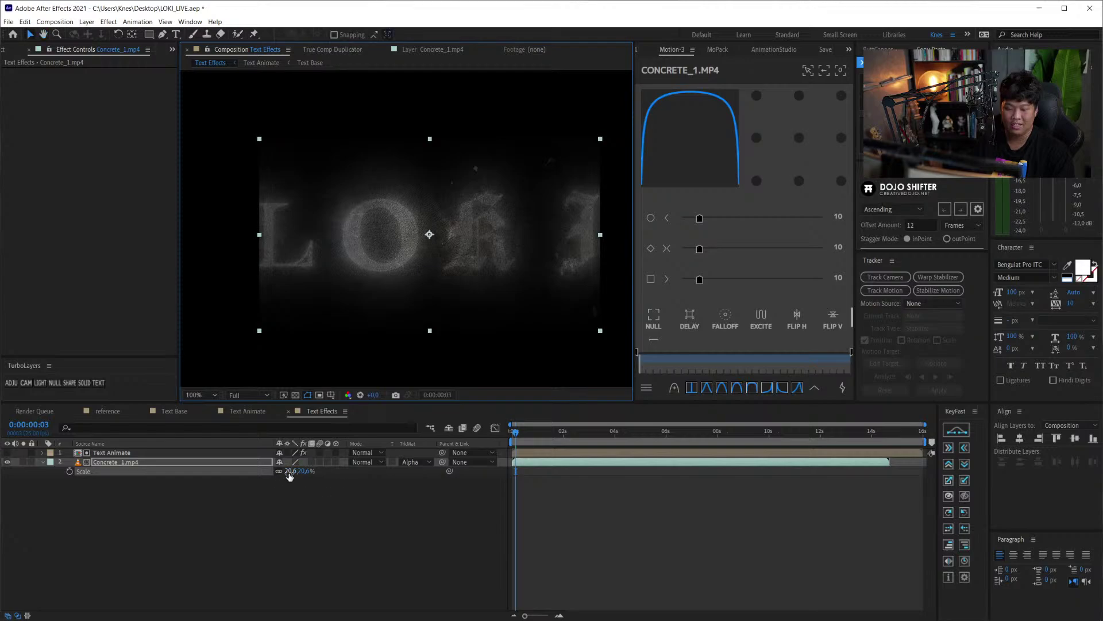
left_click_drag(290, 471, 345, 471)
scroll(446, 266, "down", 1)
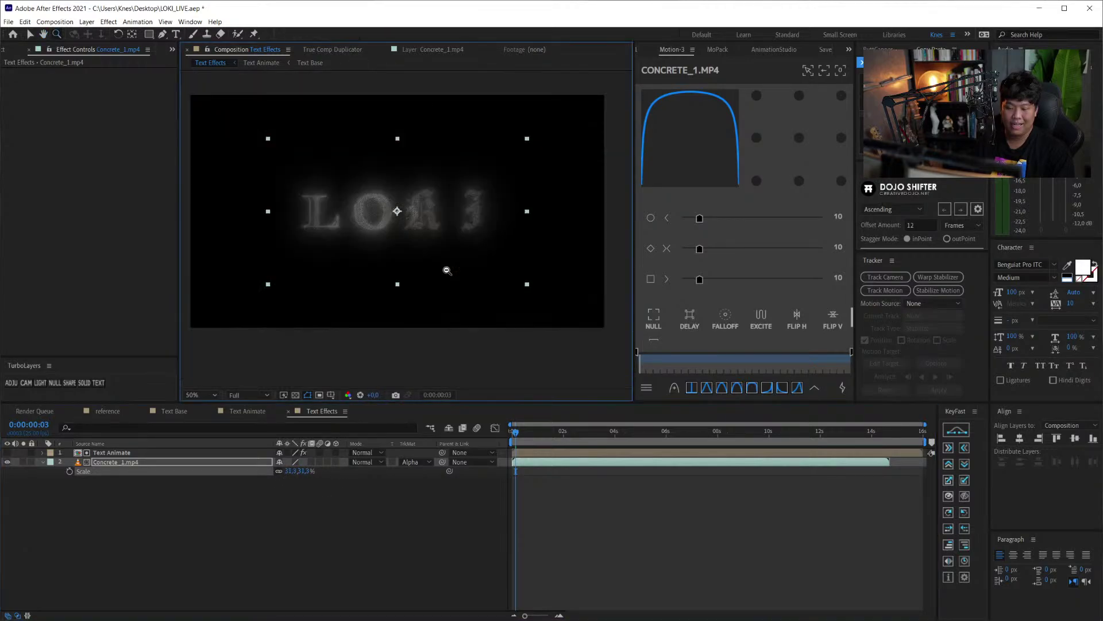
left_click(544, 467)
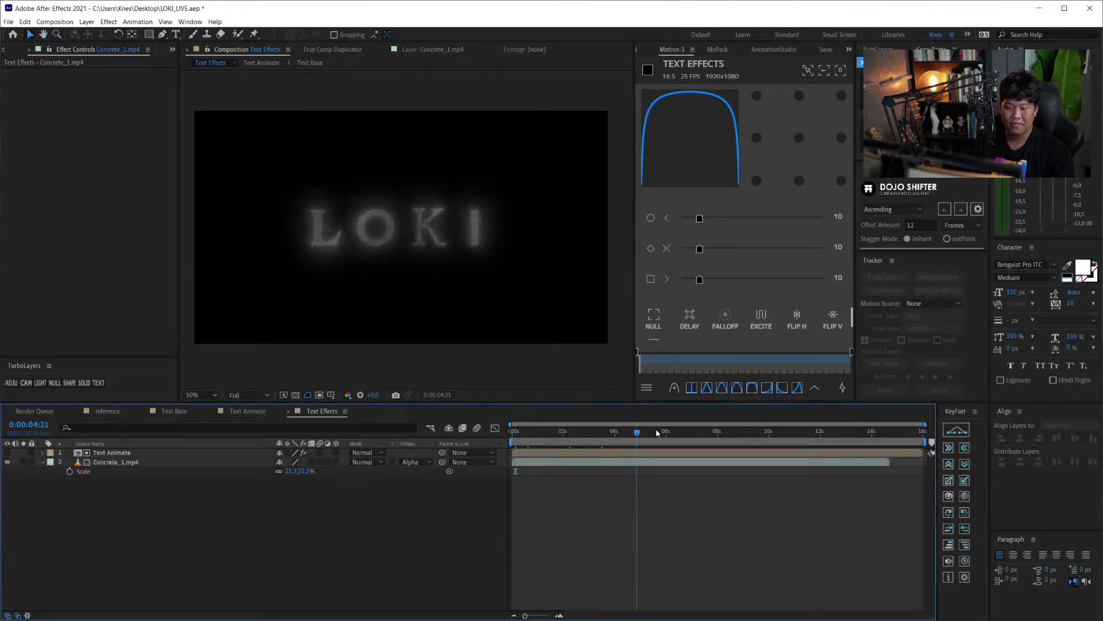
- Fit the comp to the viewer, preview the title, then play the concrete footage alone
mouse_move(764, 428)
left_mouse_down()
mouse_move(789, 425)
mouse_move(207, 501)
left_mouse_up()
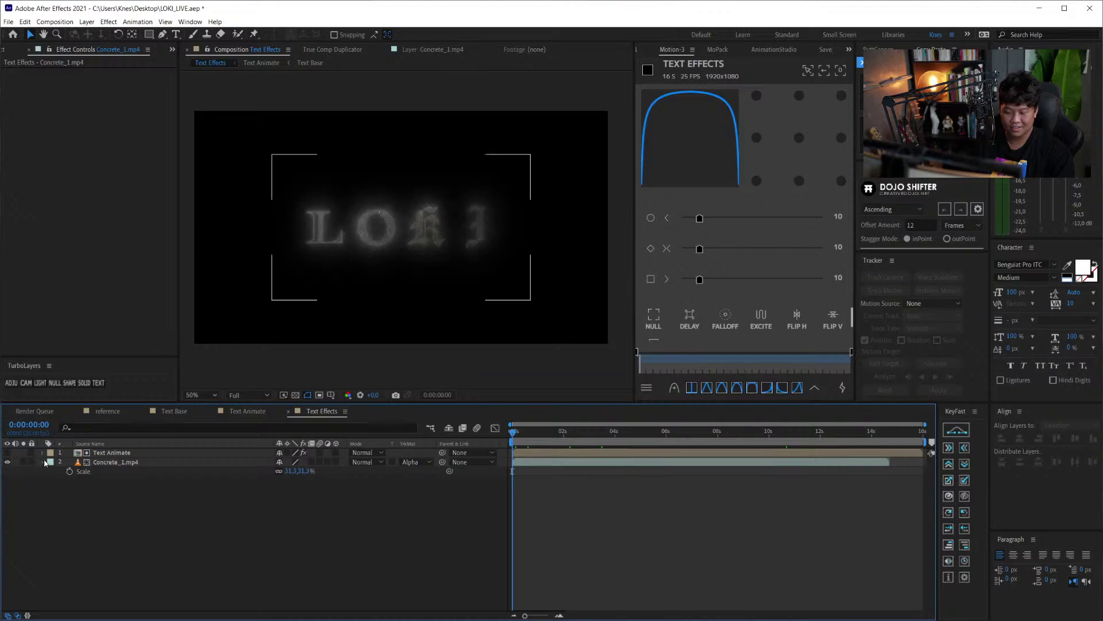
left_click(202, 394)
left_click(208, 419)
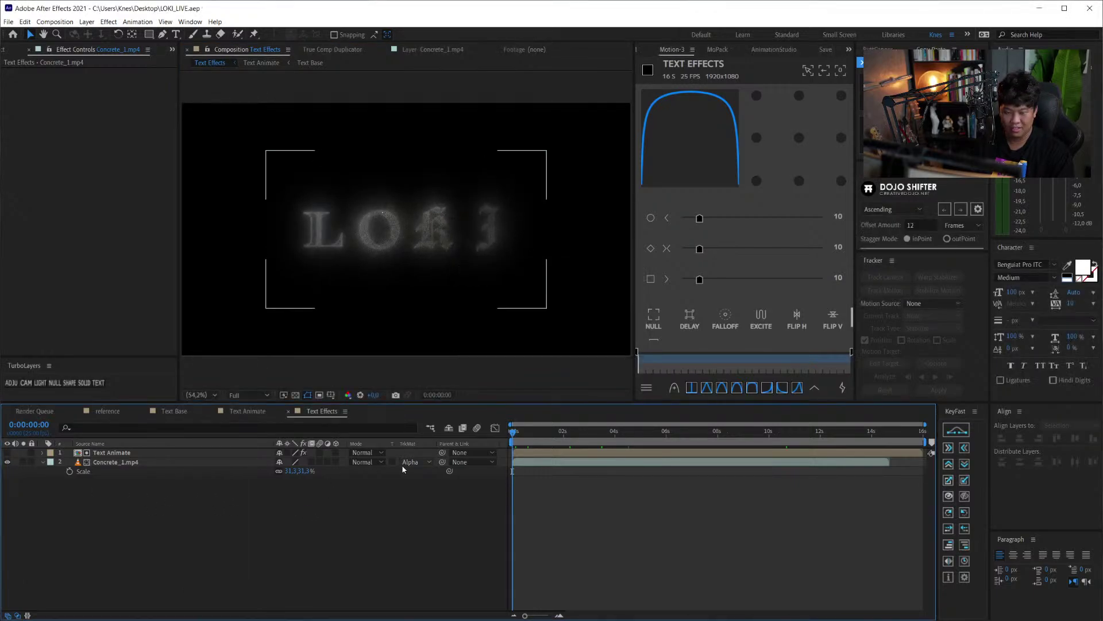
key("space")
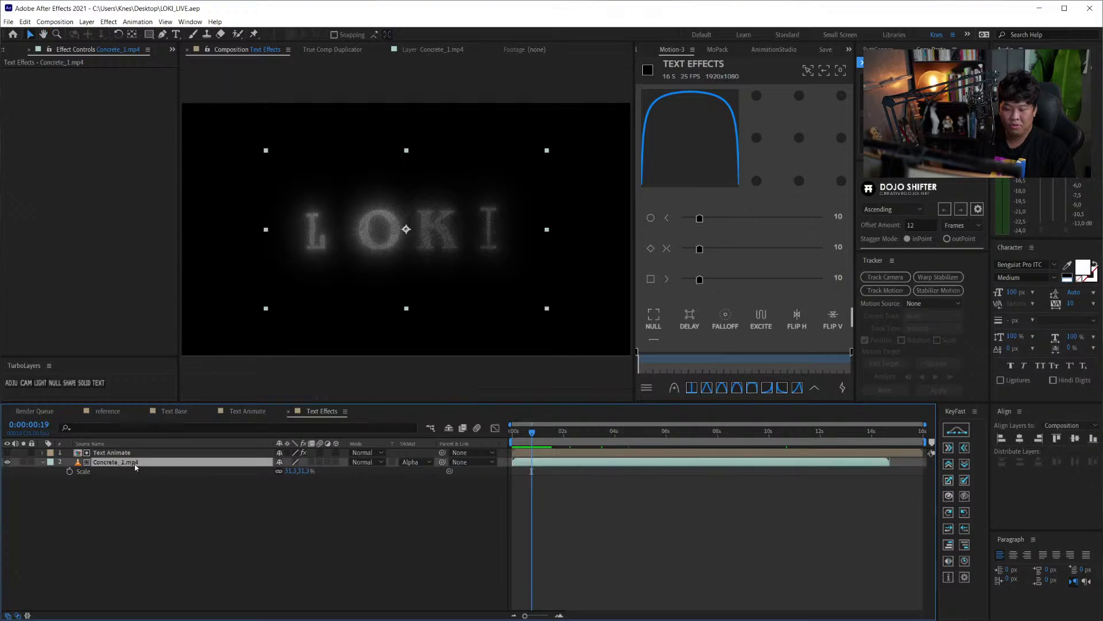
double_click(115, 463)
key("space")
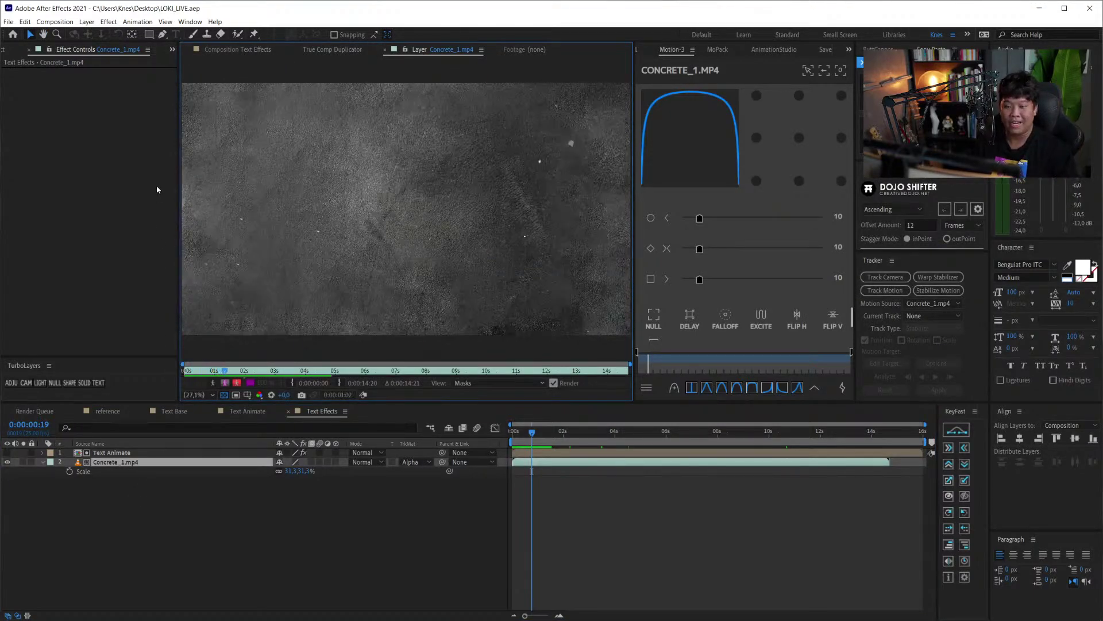
- Preview the concrete-textured LOKI title in the Text Effects comp, then stop at the start
left_click(230, 49)
left_click(215, 536)
key("space")
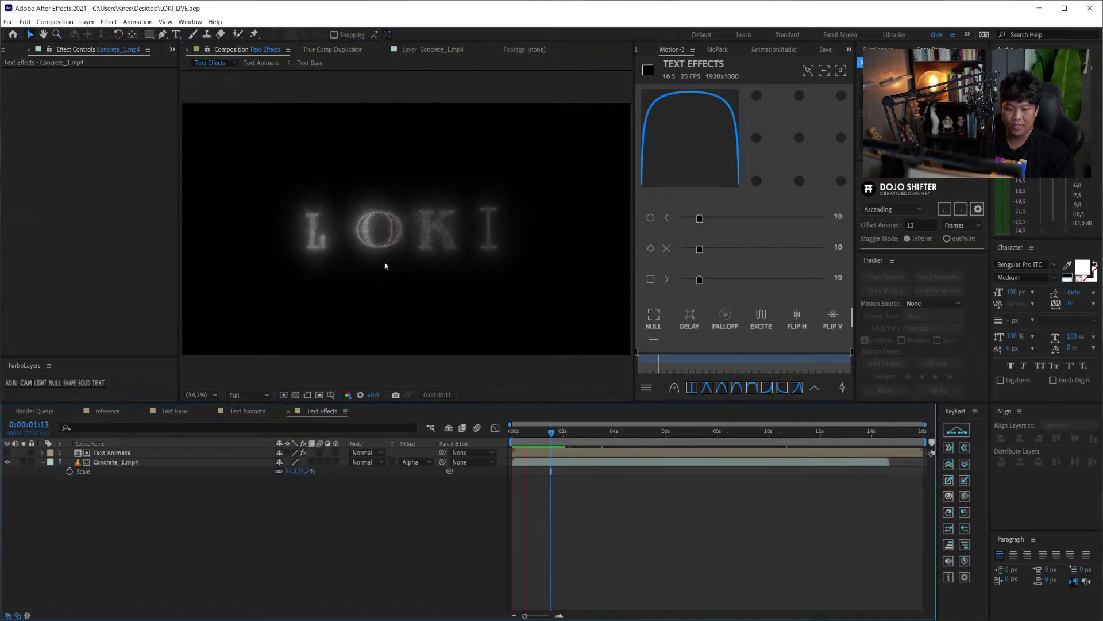
scroll(402, 224, "up", 2)
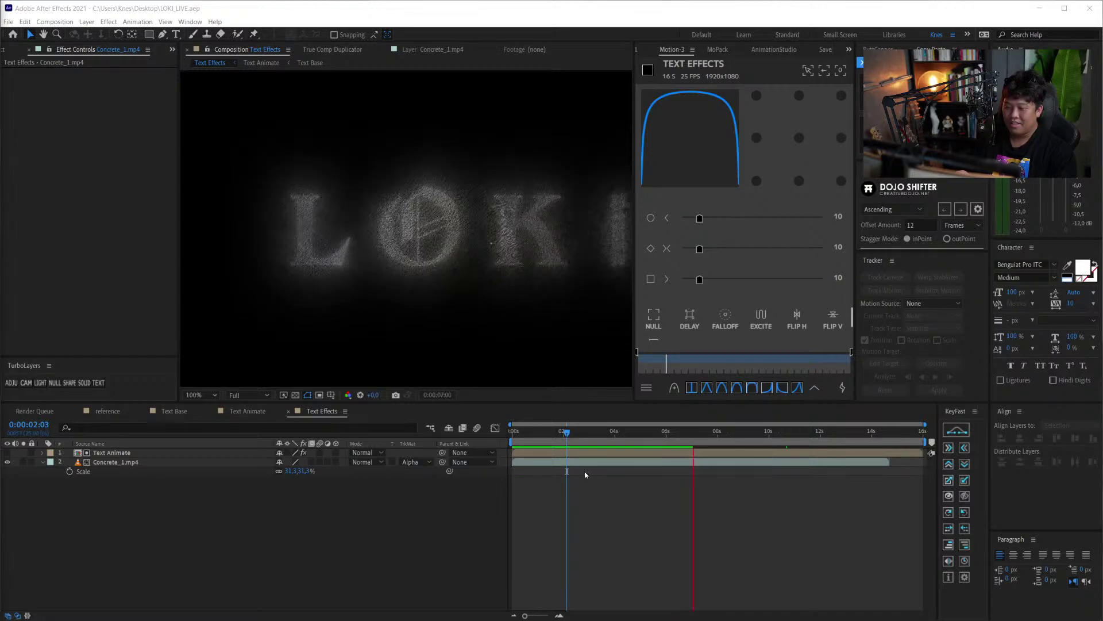
left_click(501, 432)
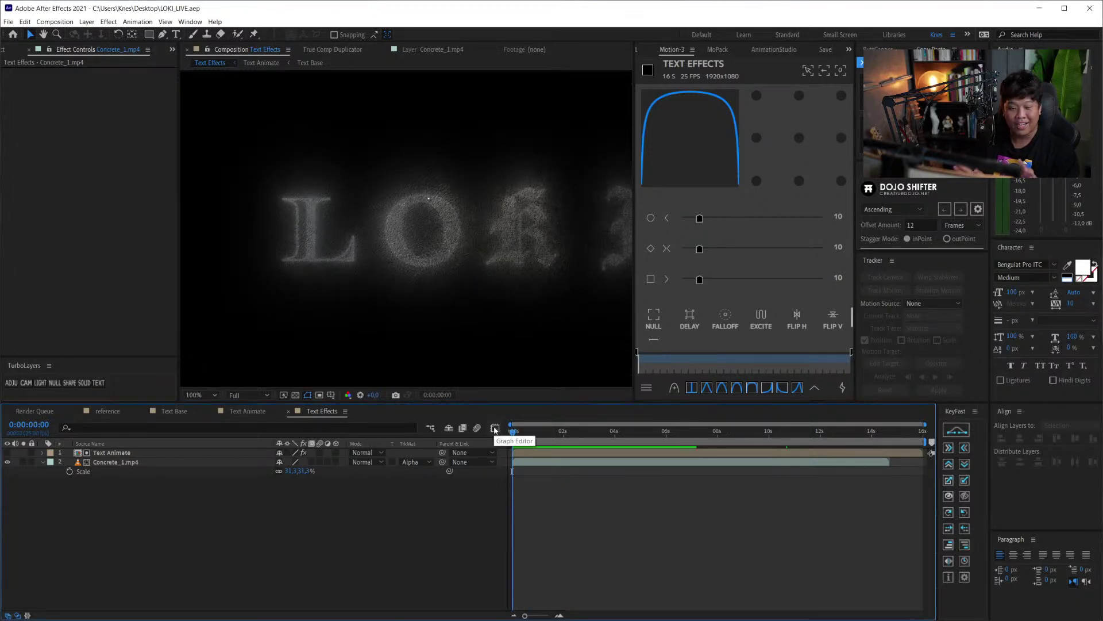
- Browse the unfiltered font list, close it, and bring the fonts.adobe.com window on screen
left_click(1056, 265)
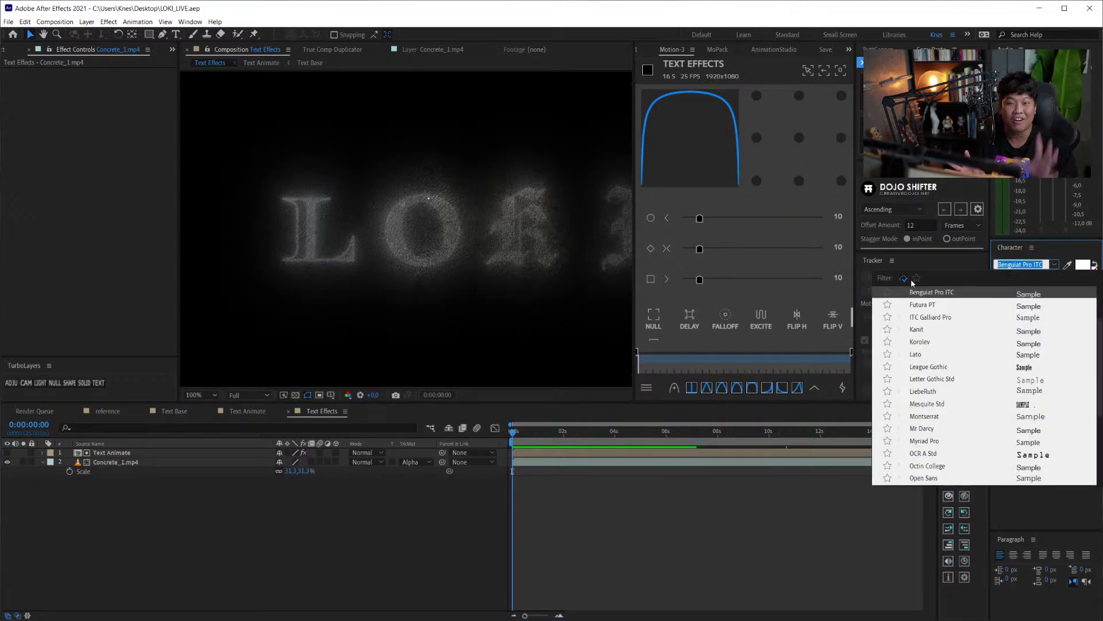
left_click(904, 279)
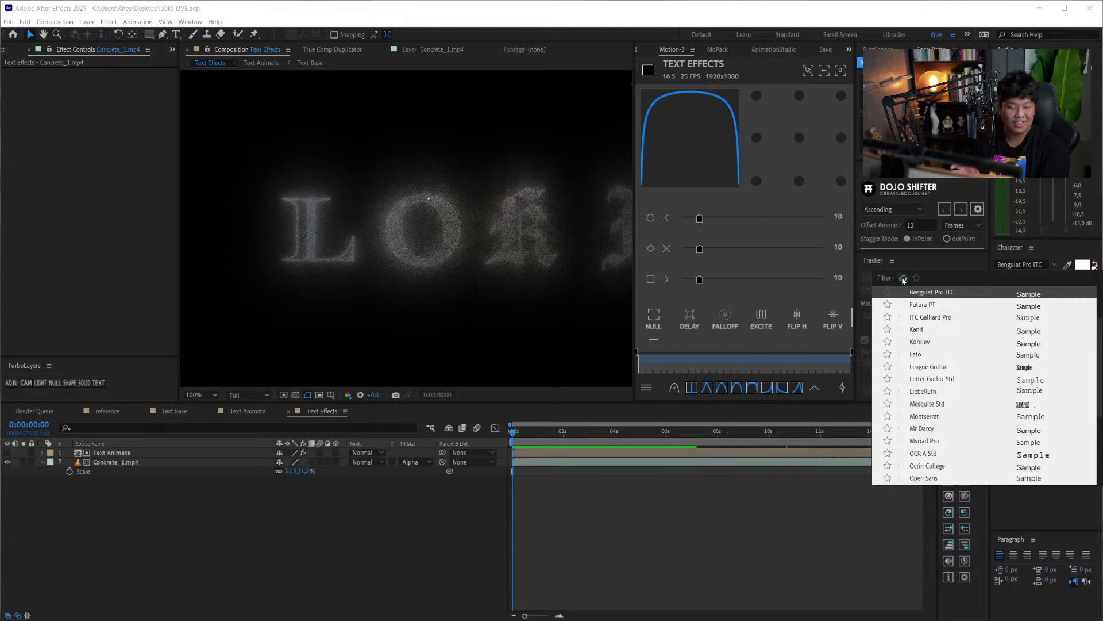
key("Escape")
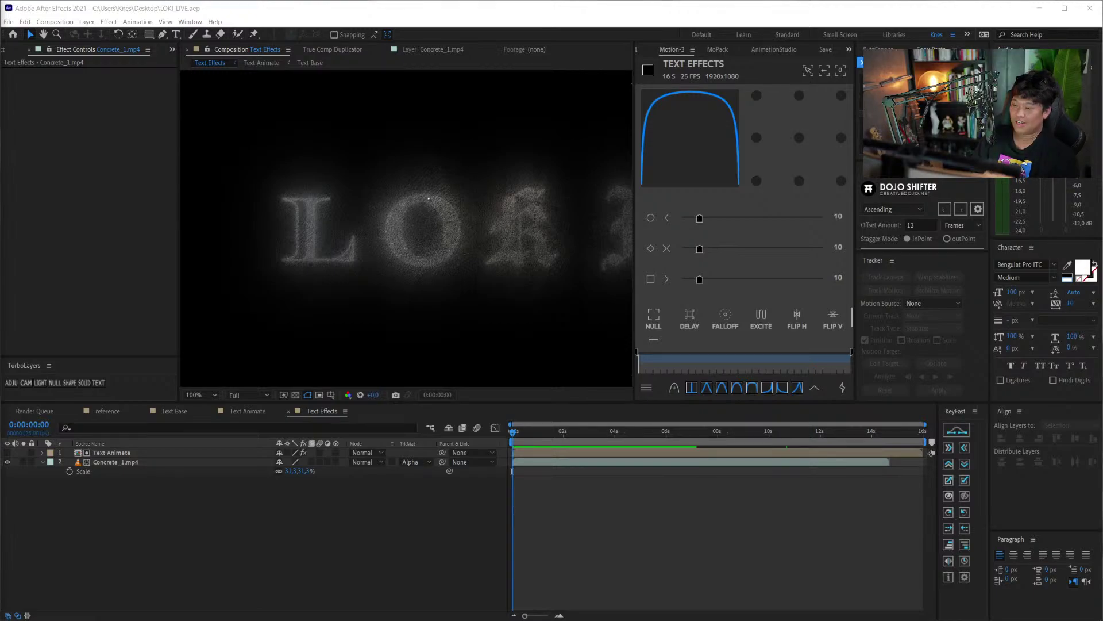
left_click_drag(512, 470, 815, 85)
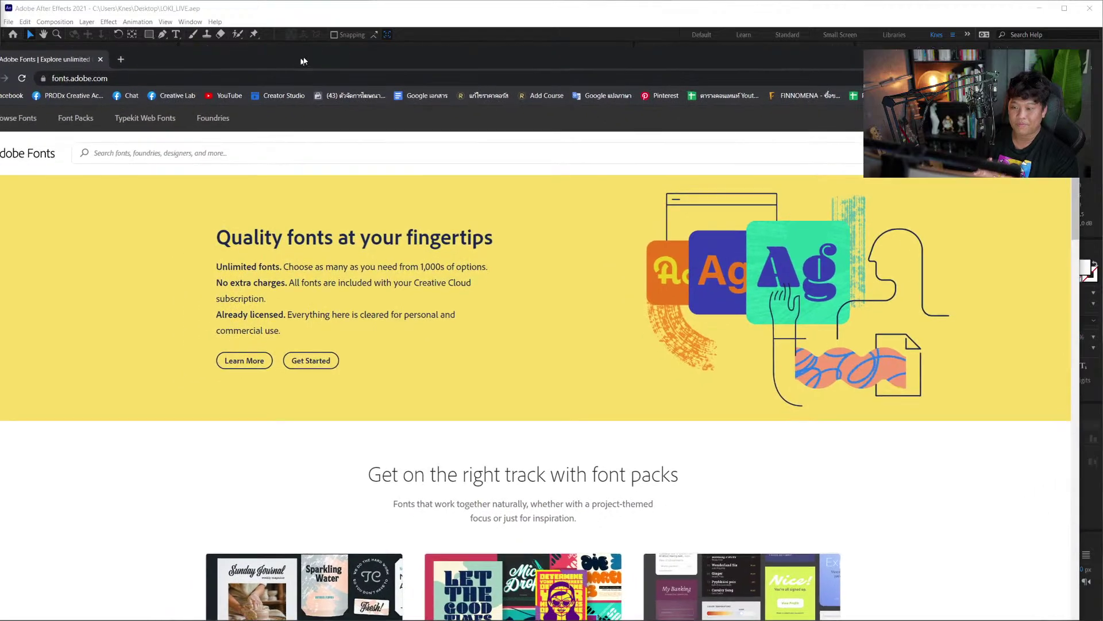
- Search Adobe Fonts for Acier BAT and open its font family page
left_click_drag(815, 85, 337, 50)
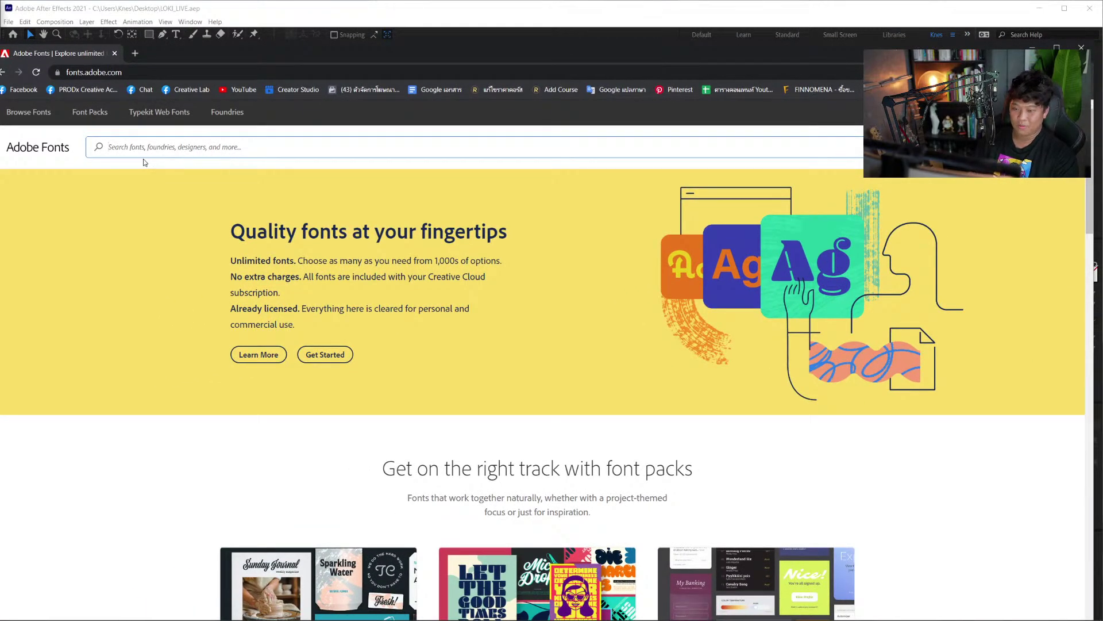
scroll(217, 279, "down", 7)
scroll(223, 259, "up", 5)
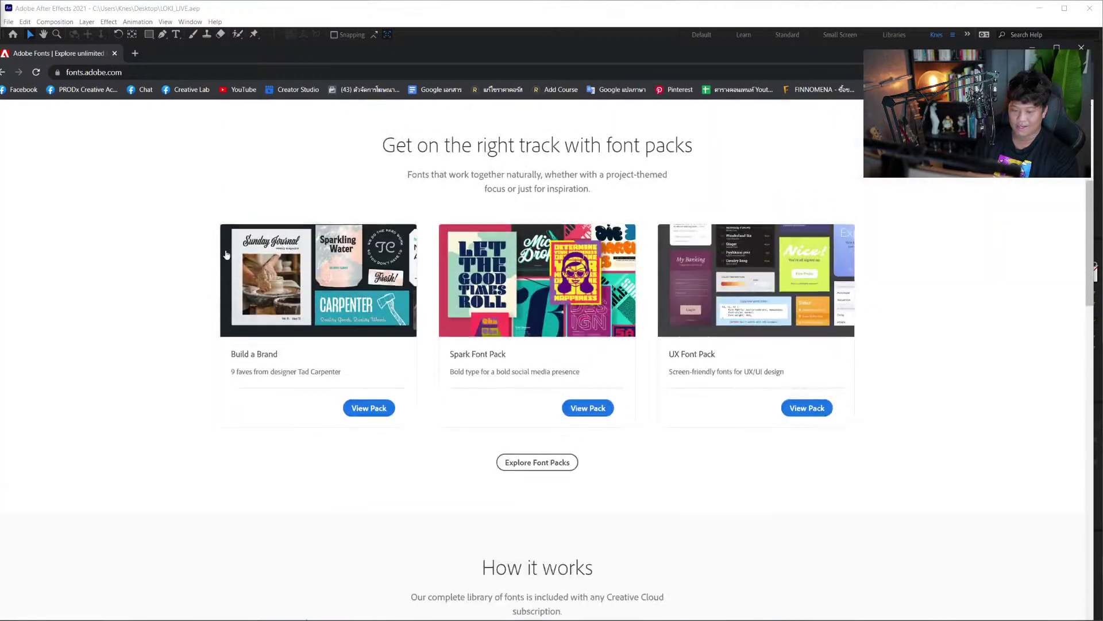
scroll(227, 256, "up", 5)
type("a")
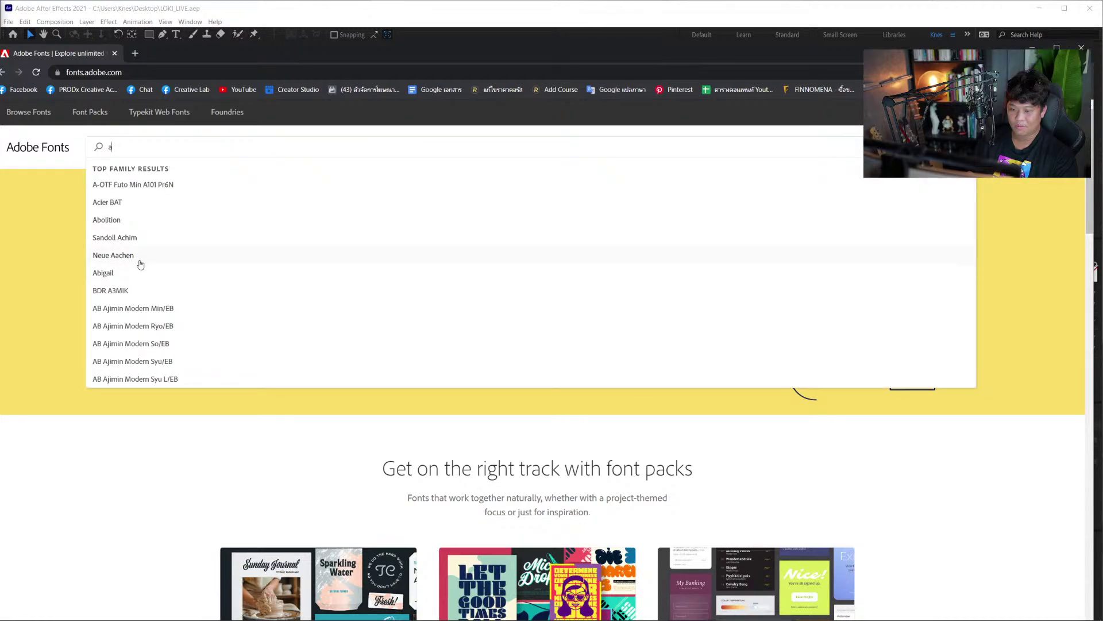
left_click(129, 207)
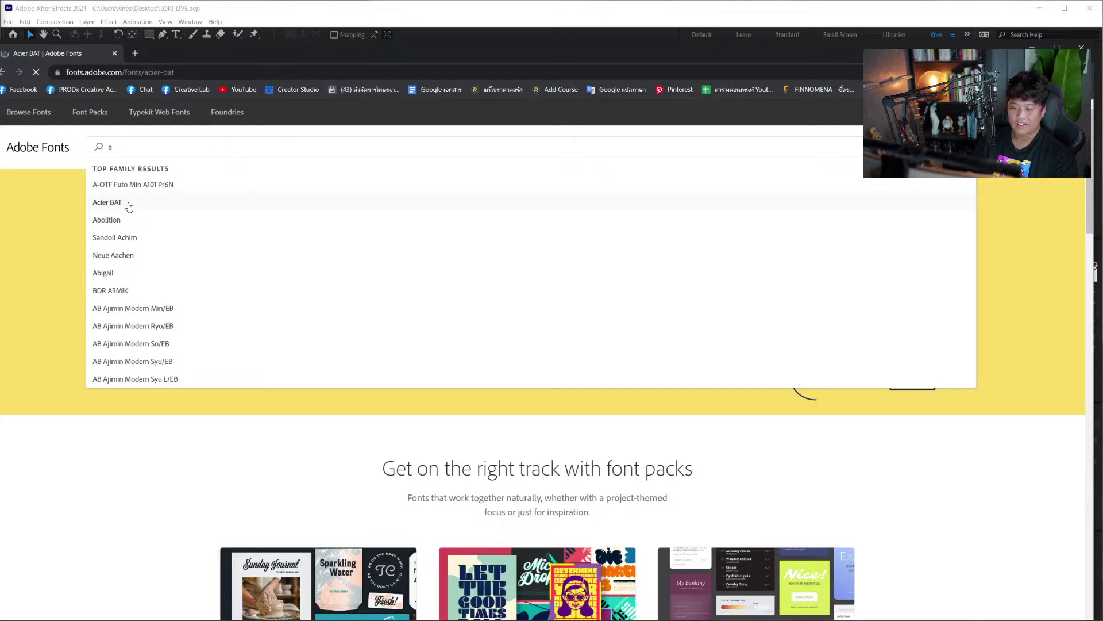
- Activate all five Acier BAT fonts and minimize the browser
left_click_drag(402, 50, 376, 41)
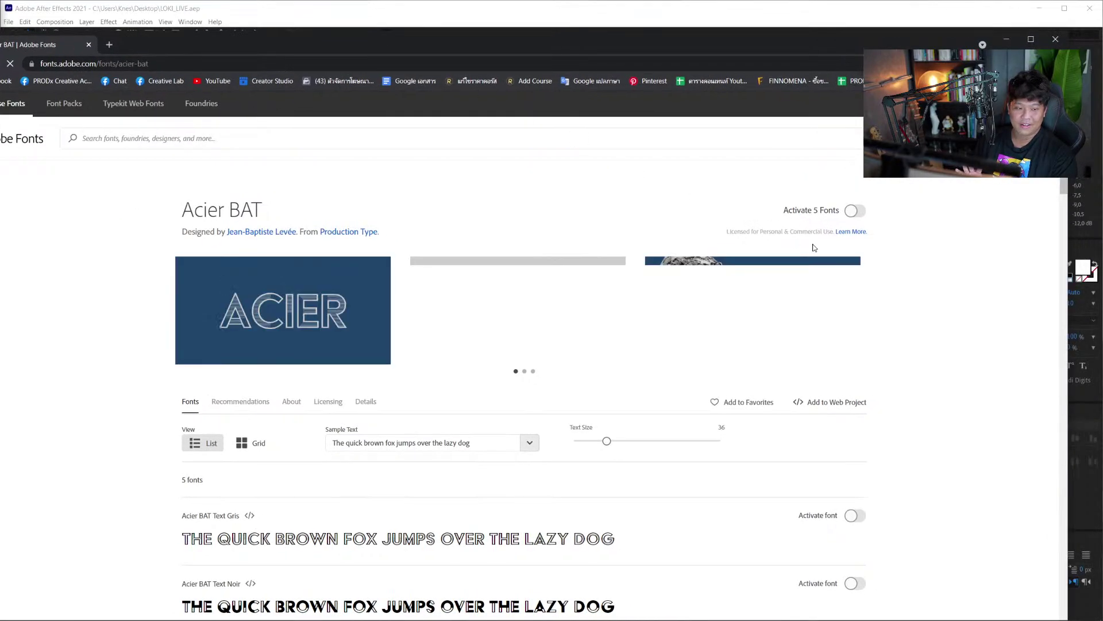
scroll(747, 242, "down", 4)
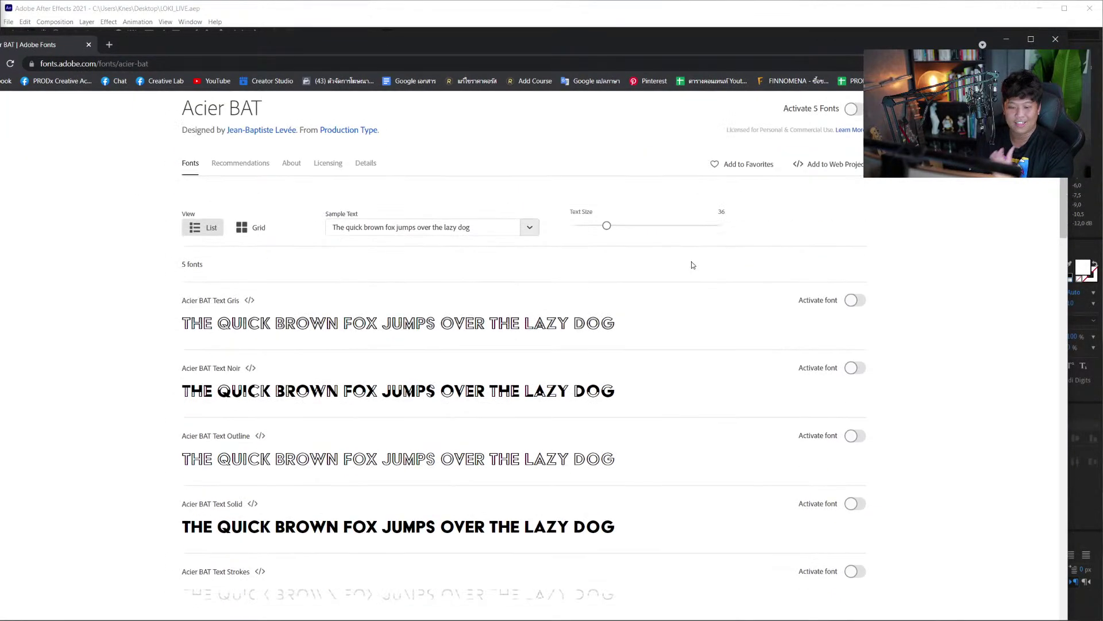
scroll(564, 308, "down", 3)
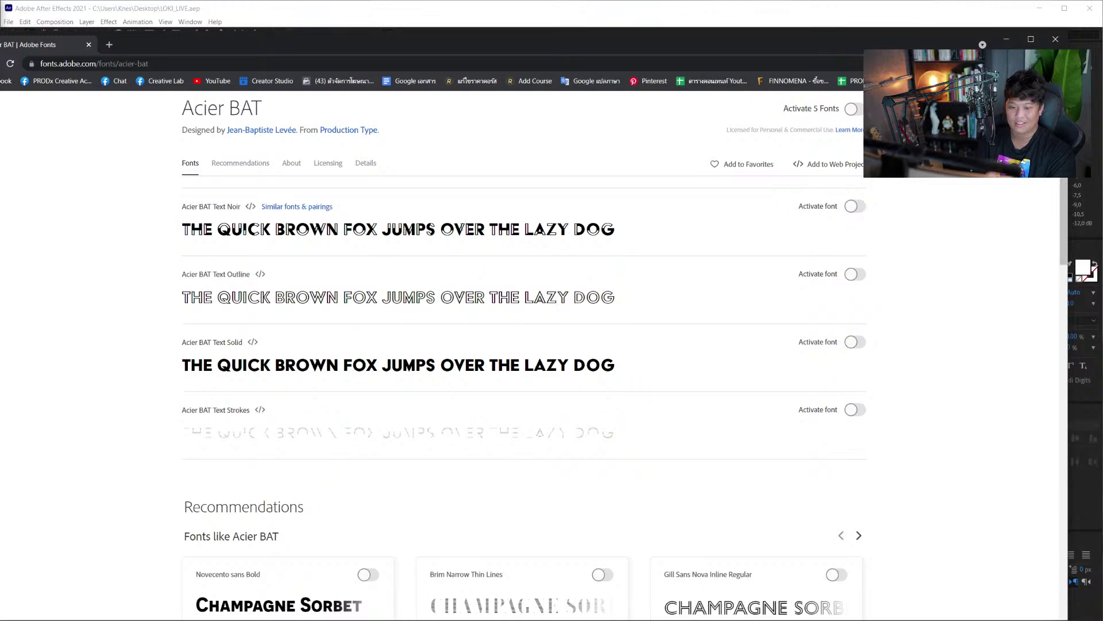
scroll(660, 414, "up", 2)
scroll(660, 413, "up", 3)
scroll(844, 170, "up", 2)
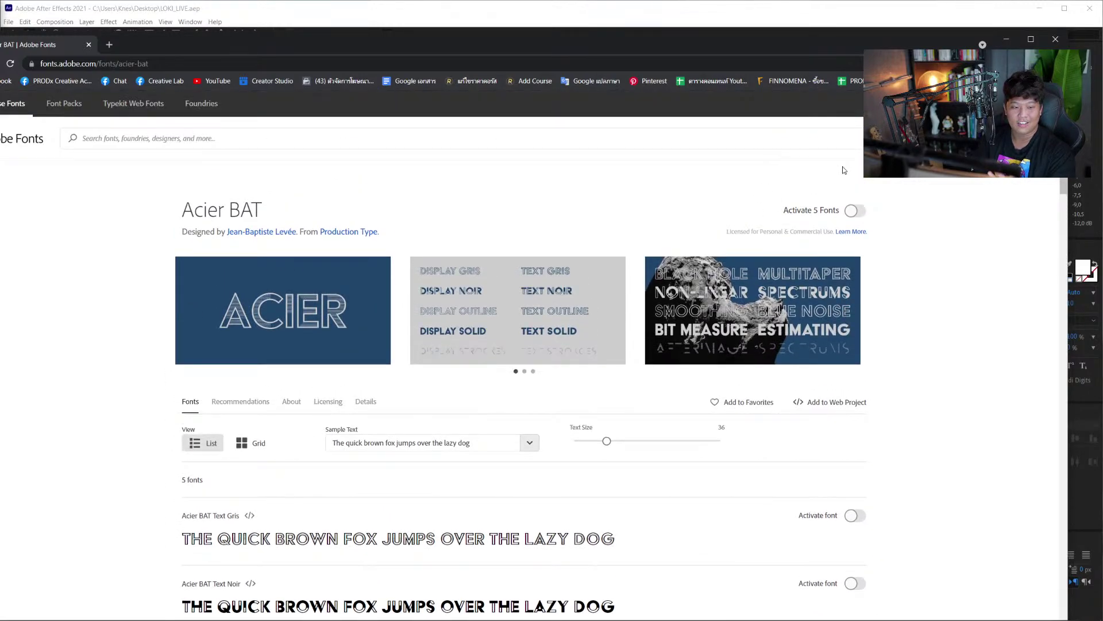
left_click(856, 212)
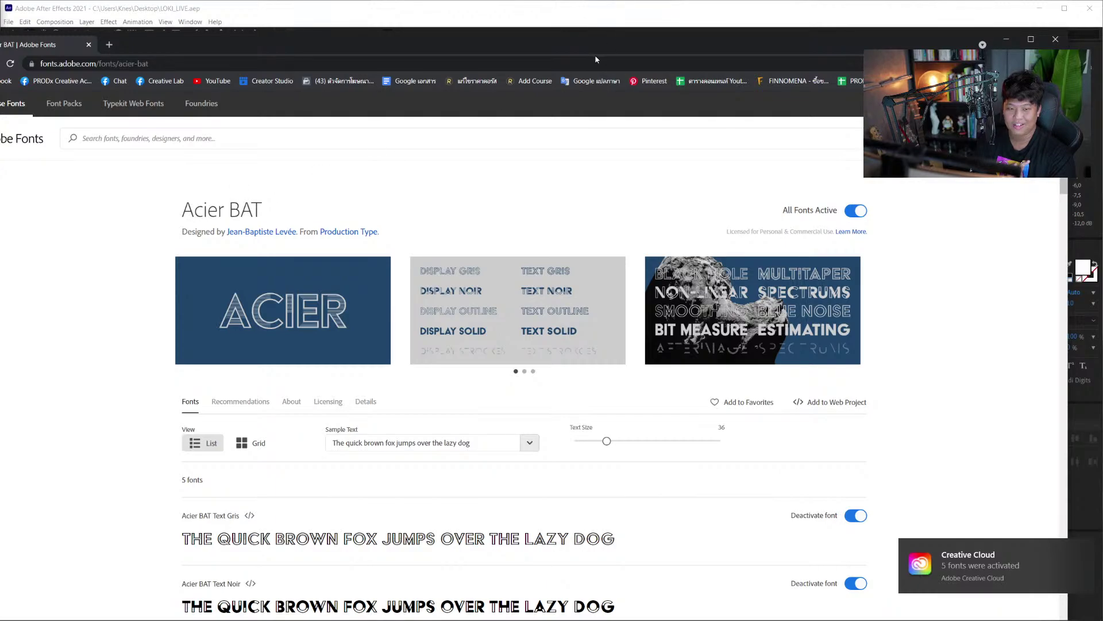
left_click(1006, 39)
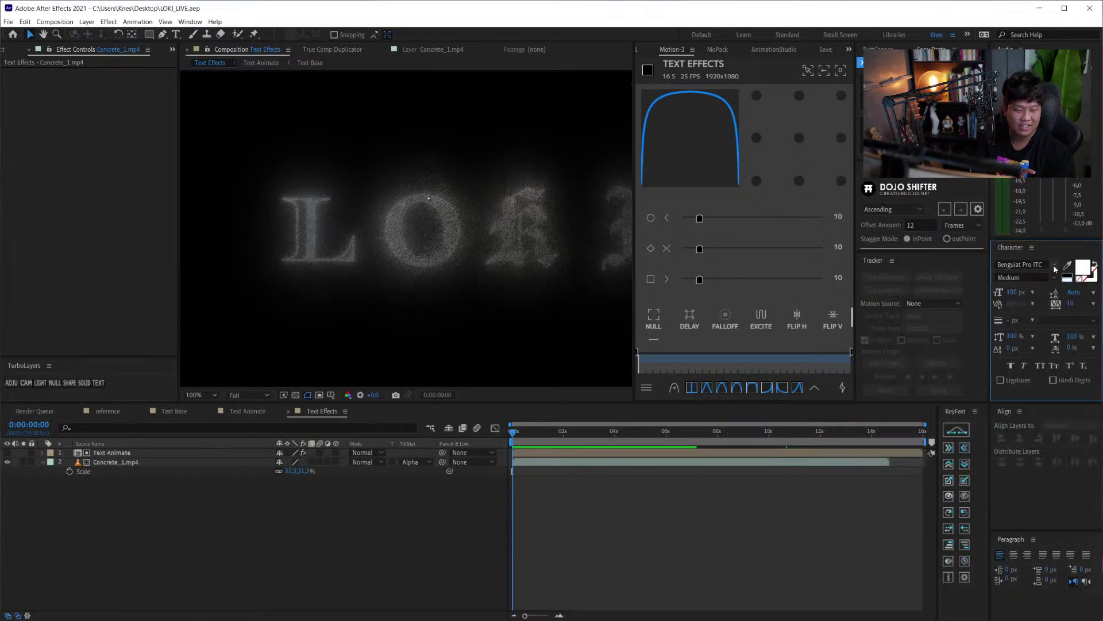
- Search the Character panel font list for Acier BAT, leaving the title font unchanged
left_click(1011, 265)
scroll(920, 318, "up", 2)
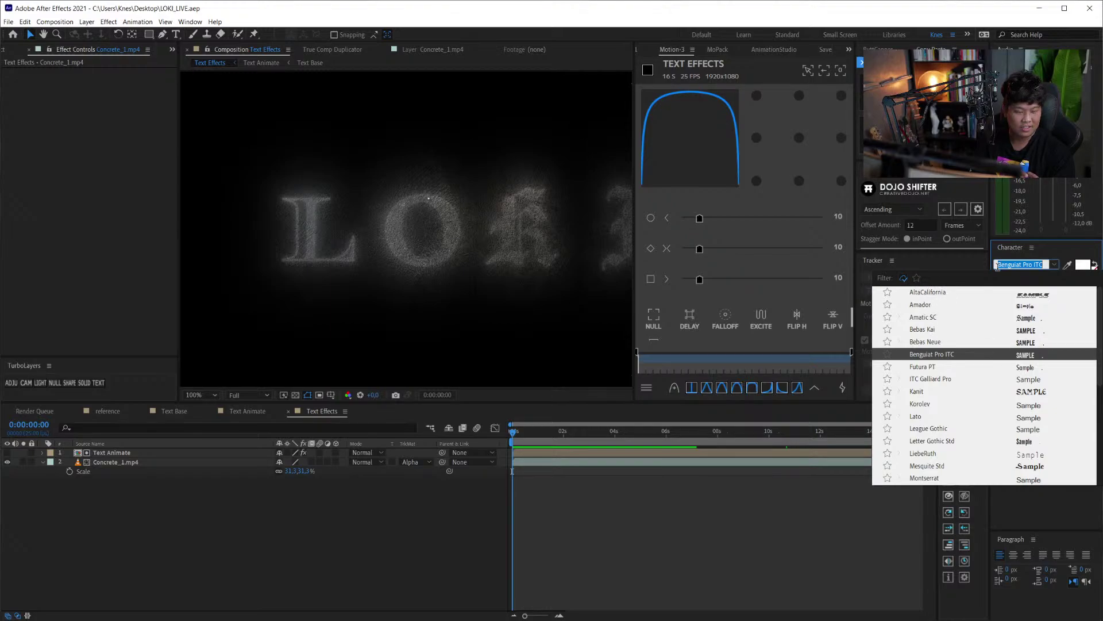
type("Ac")
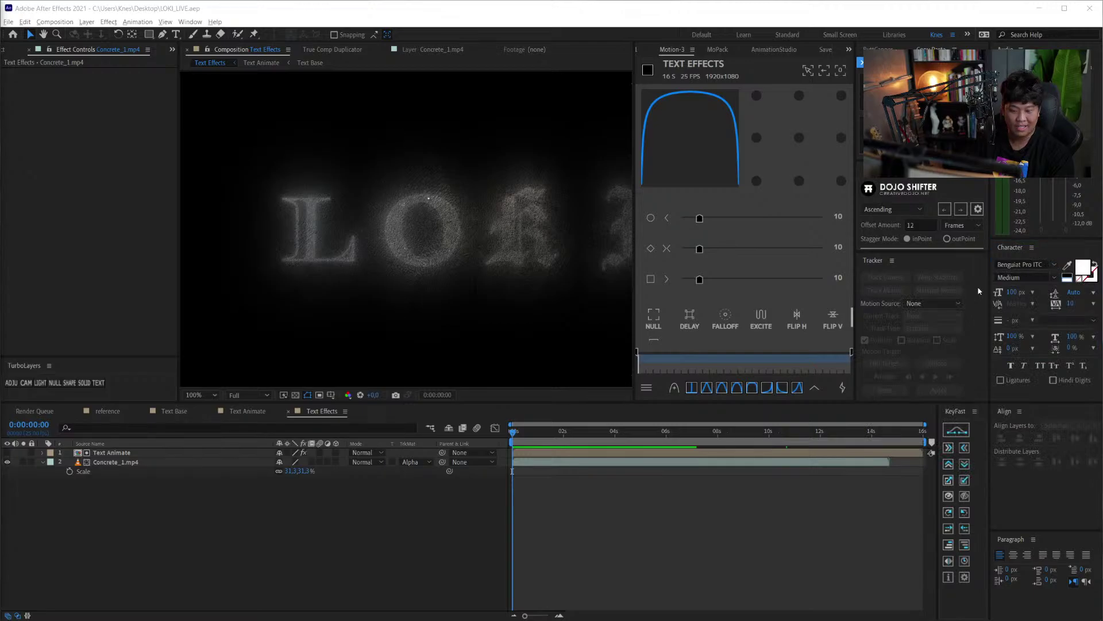
key("alt+Tab")
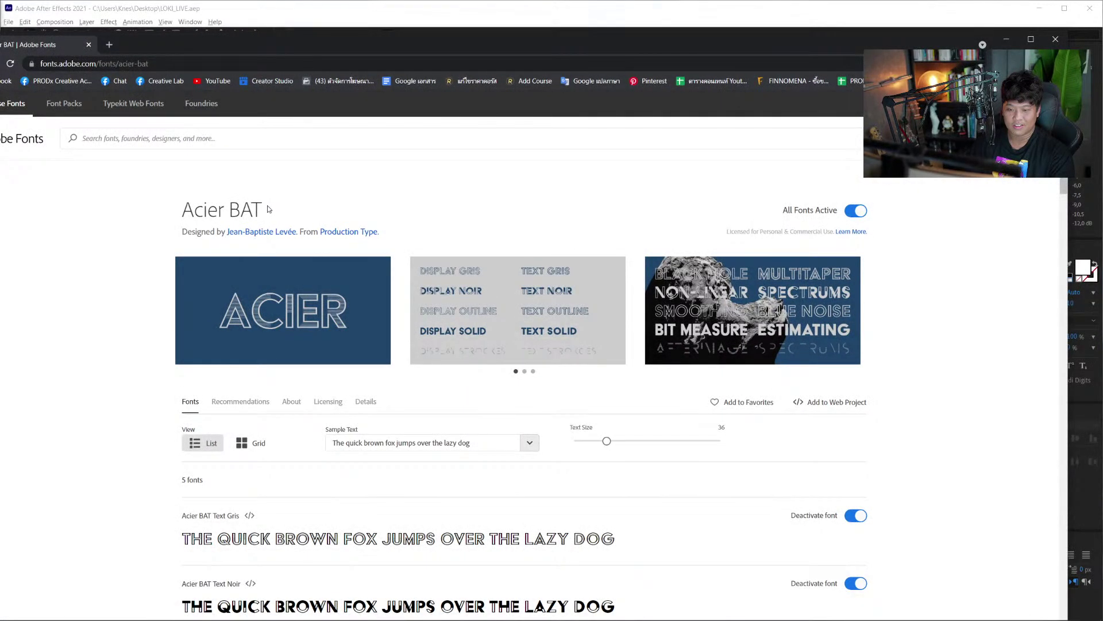
key("alt+Tab")
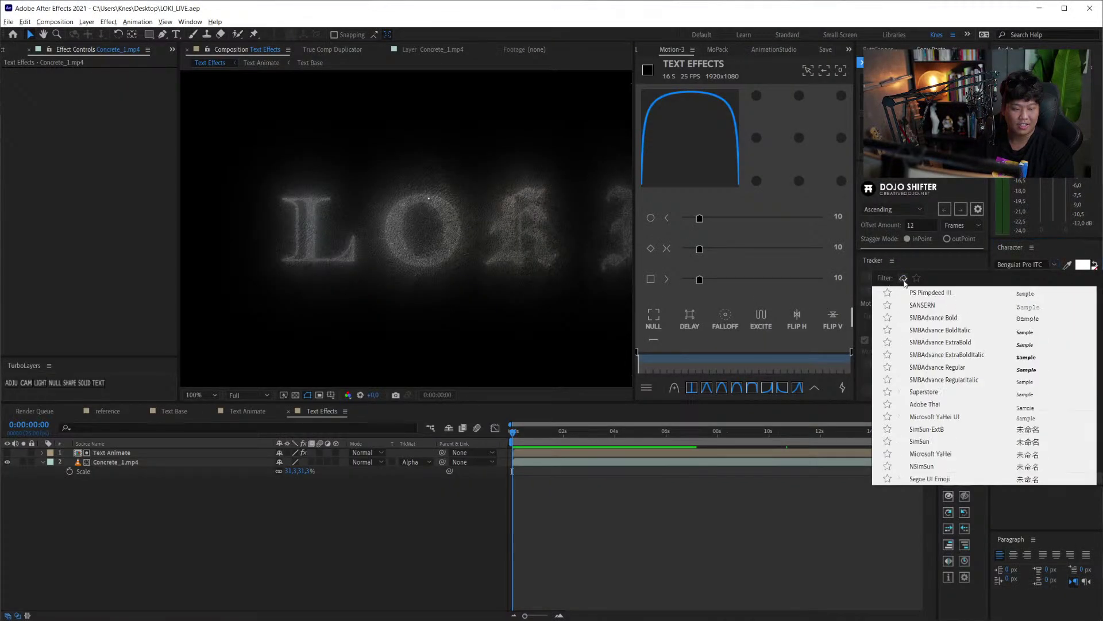
scroll(908, 299, "up", 5)
left_click(1041, 263)
type("Ac")
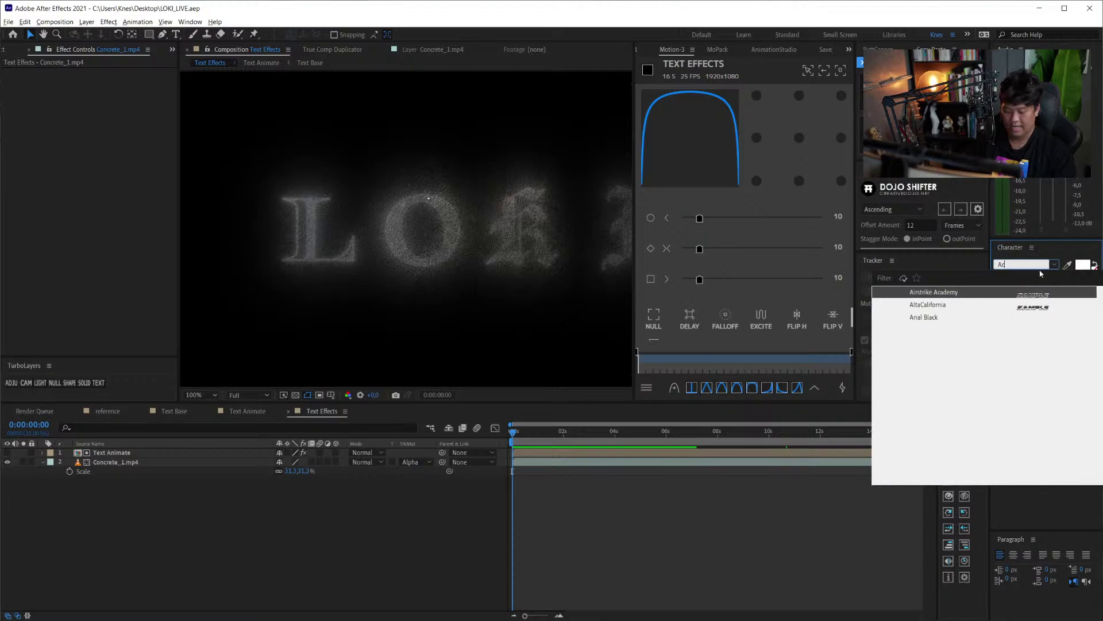
key("BackSpace")
type("BAT")
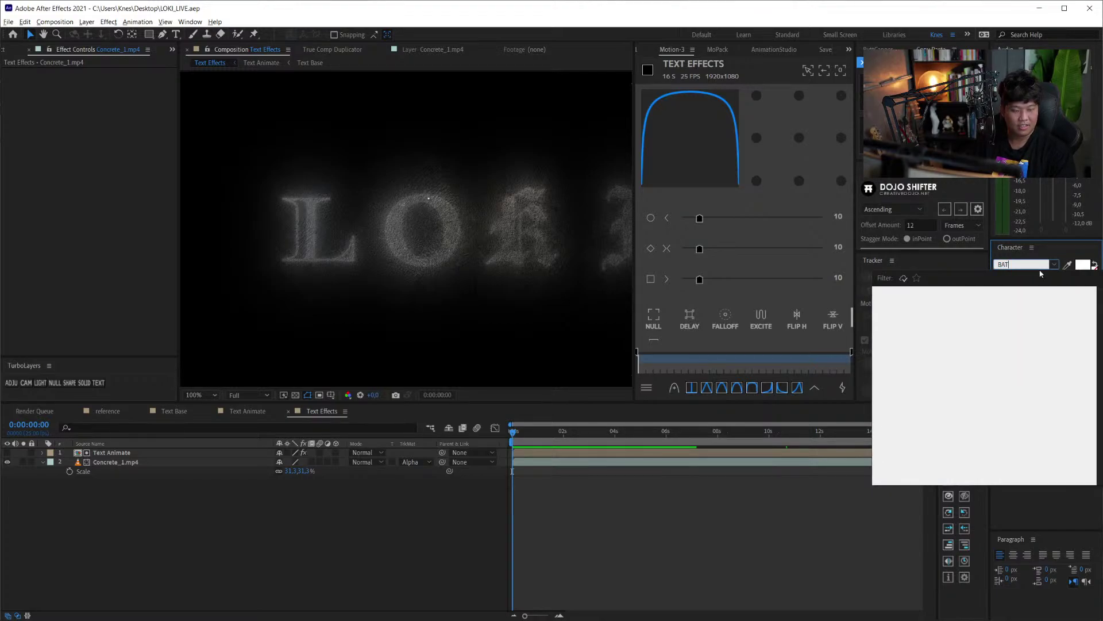
key("BackSpace")
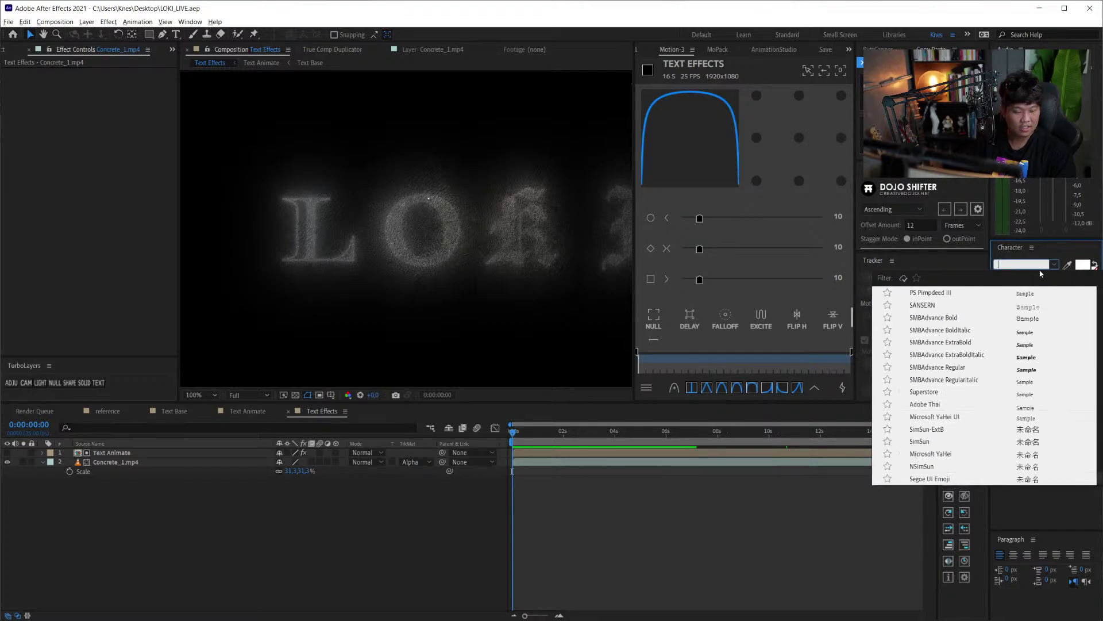
type("Airstrike Academy")
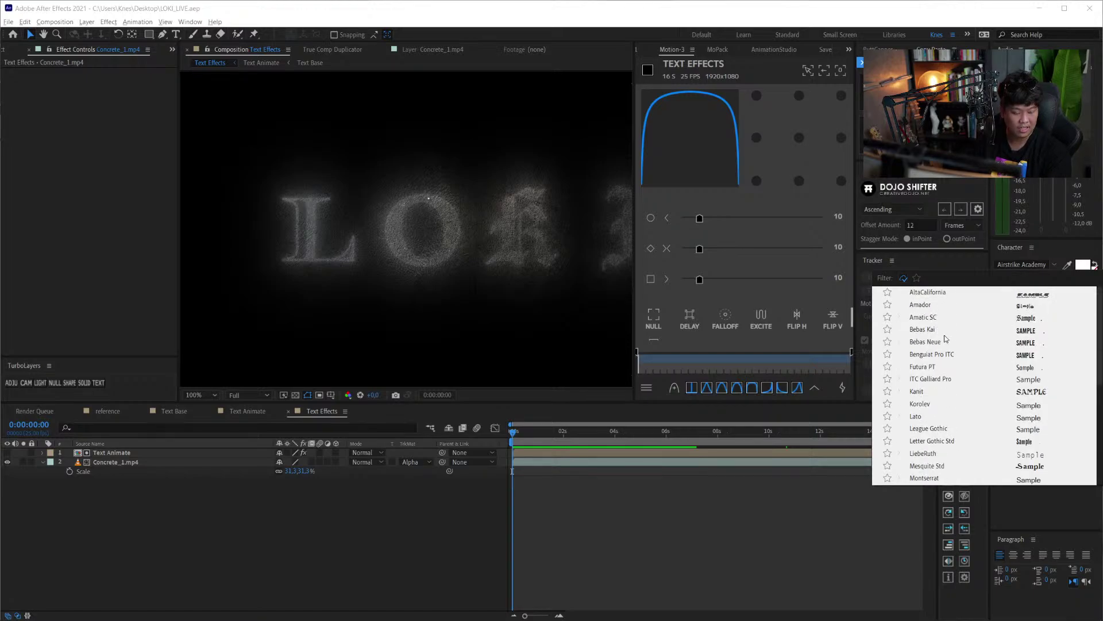
key("Return")
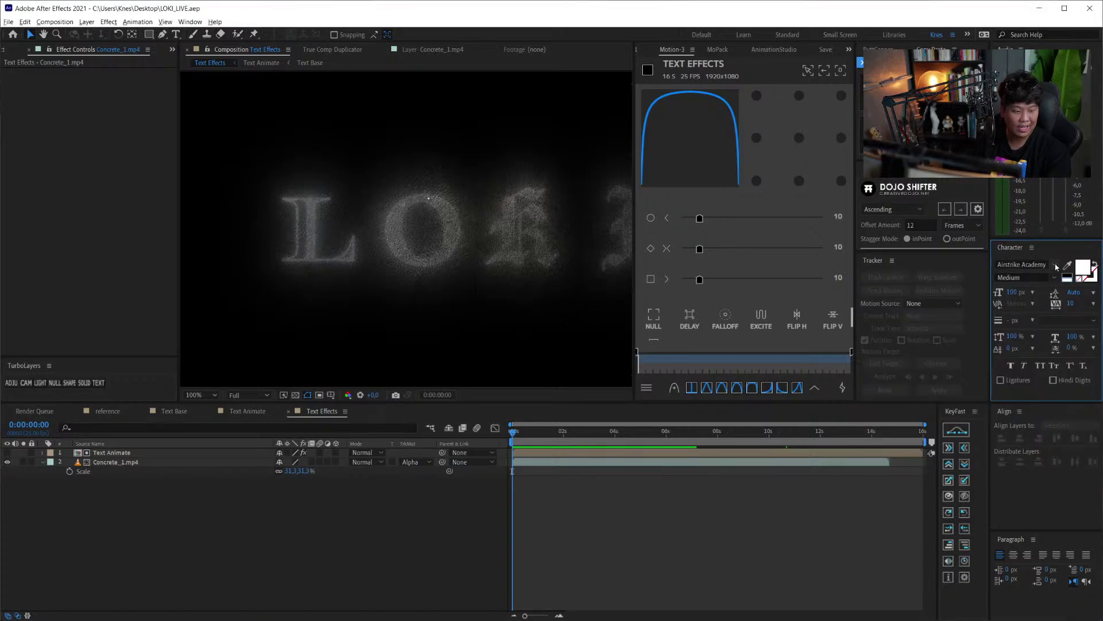
- Scroll through the available fonts list and close it without changing the font
left_click(1052, 263)
scroll(991, 349, "down", 3)
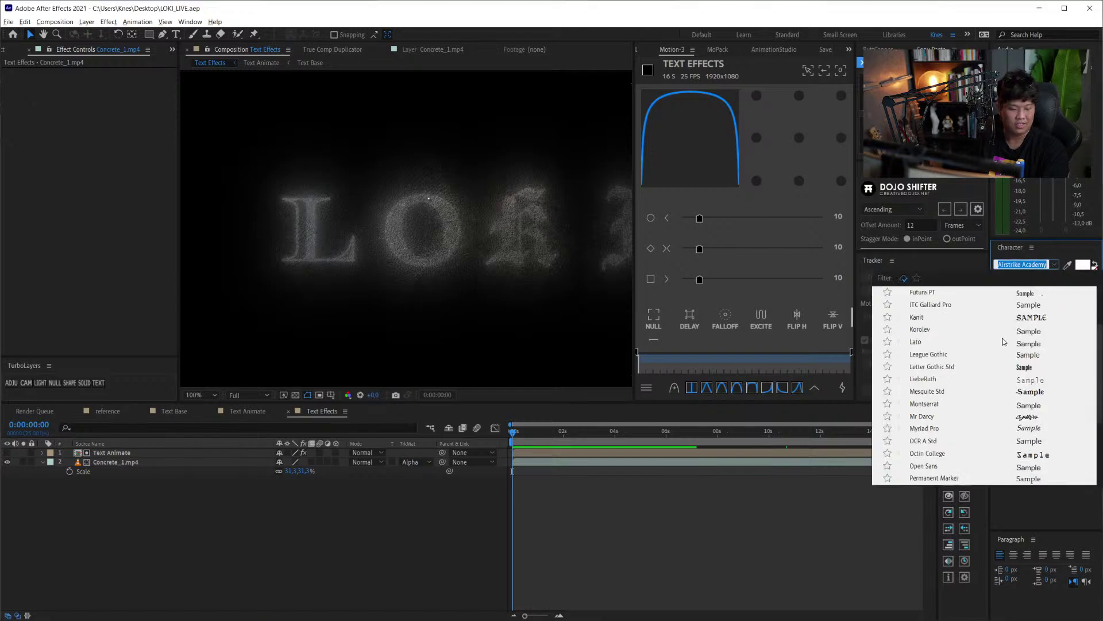
scroll(990, 350, "down", 3)
scroll(962, 416, "up", 5)
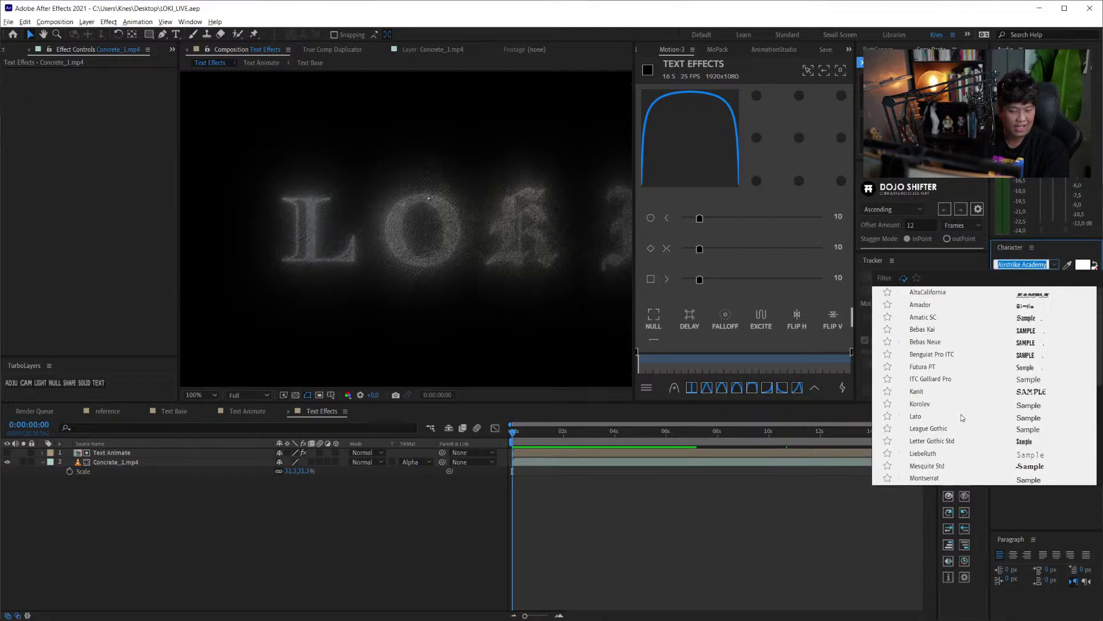
scroll(902, 287, "down", 6)
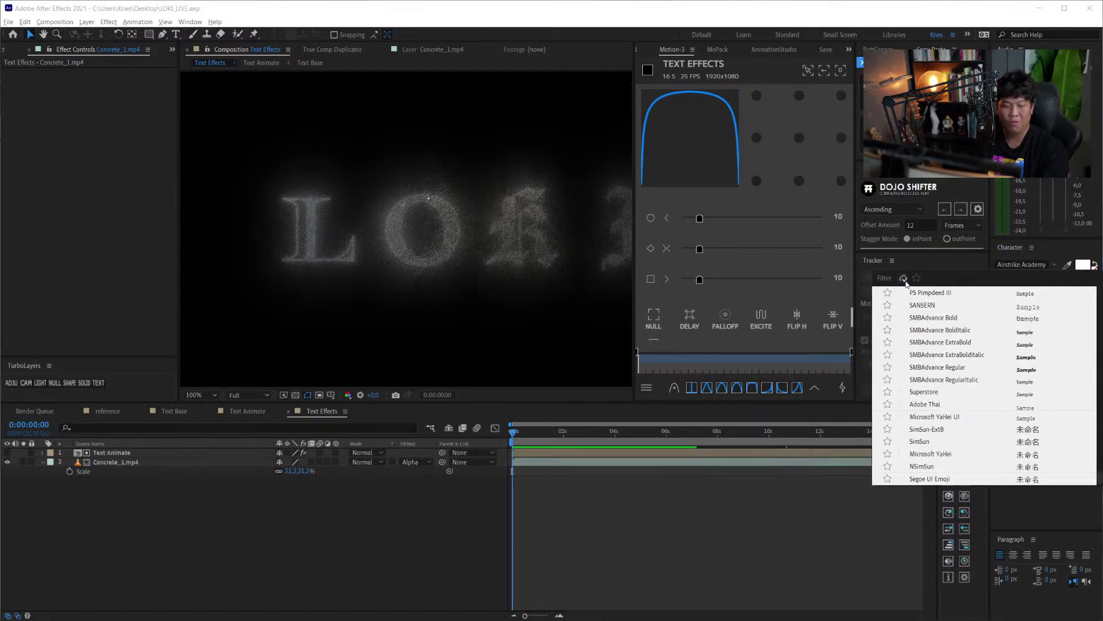
scroll(907, 284, "down", 3)
scroll(905, 286, "up", 5)
scroll(901, 289, "up", 5)
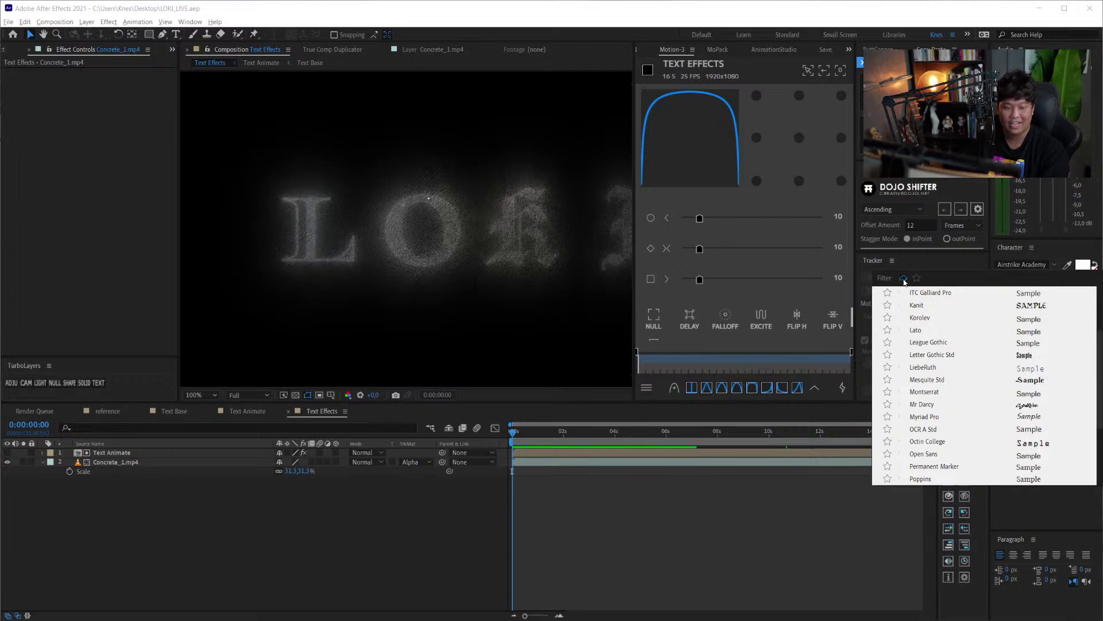
scroll(907, 287, "up", 3)
scroll(913, 302, "up", 4)
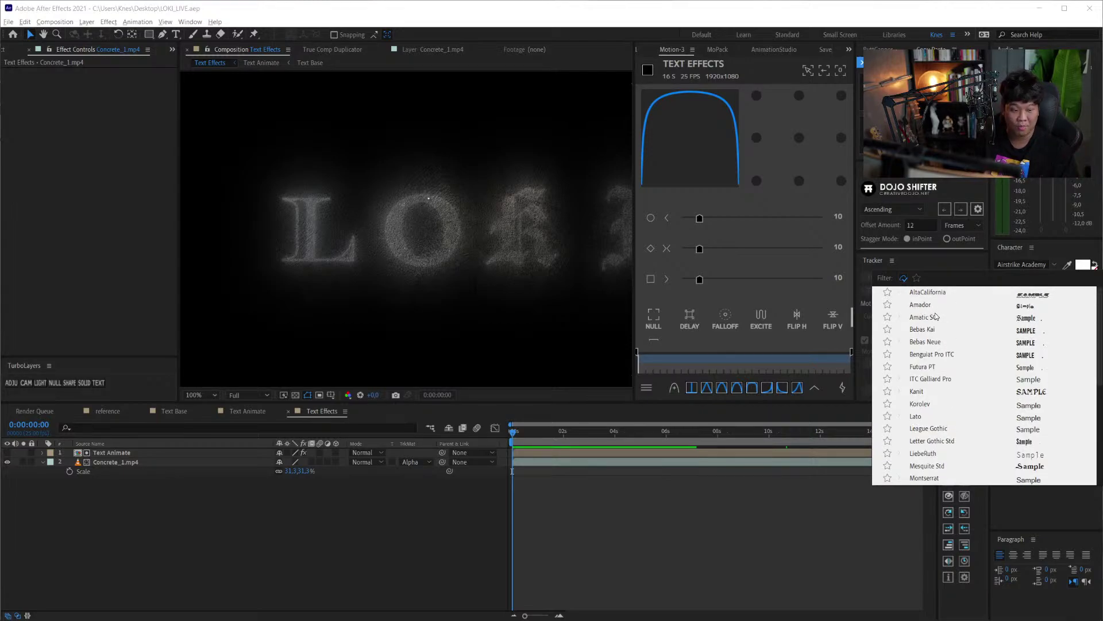
scroll(953, 353, "down", 4)
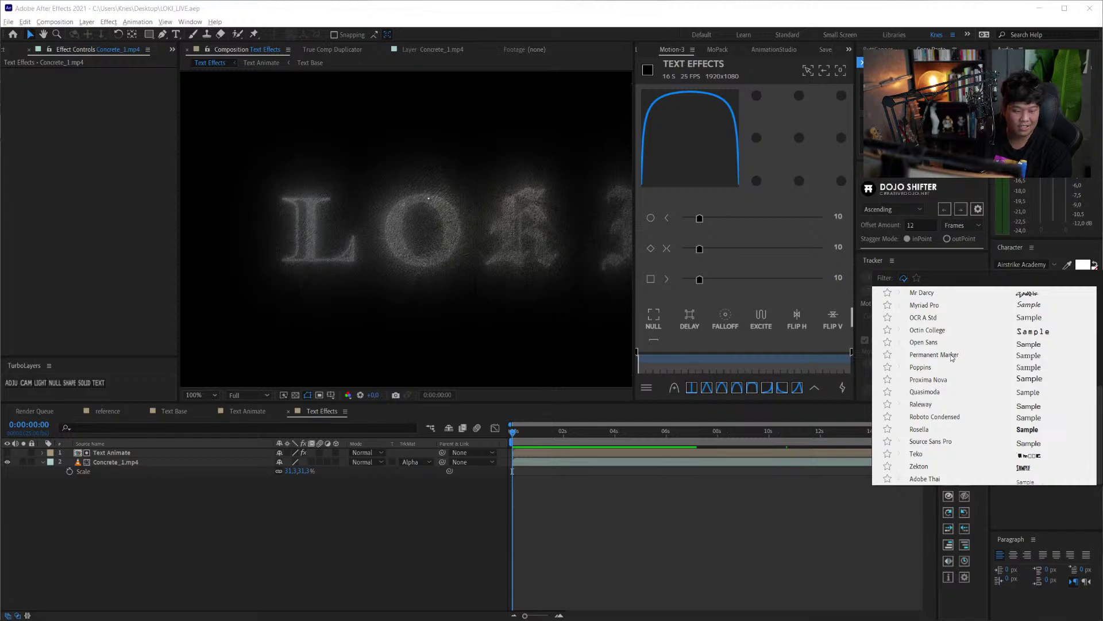
scroll(931, 460, "up", 4)
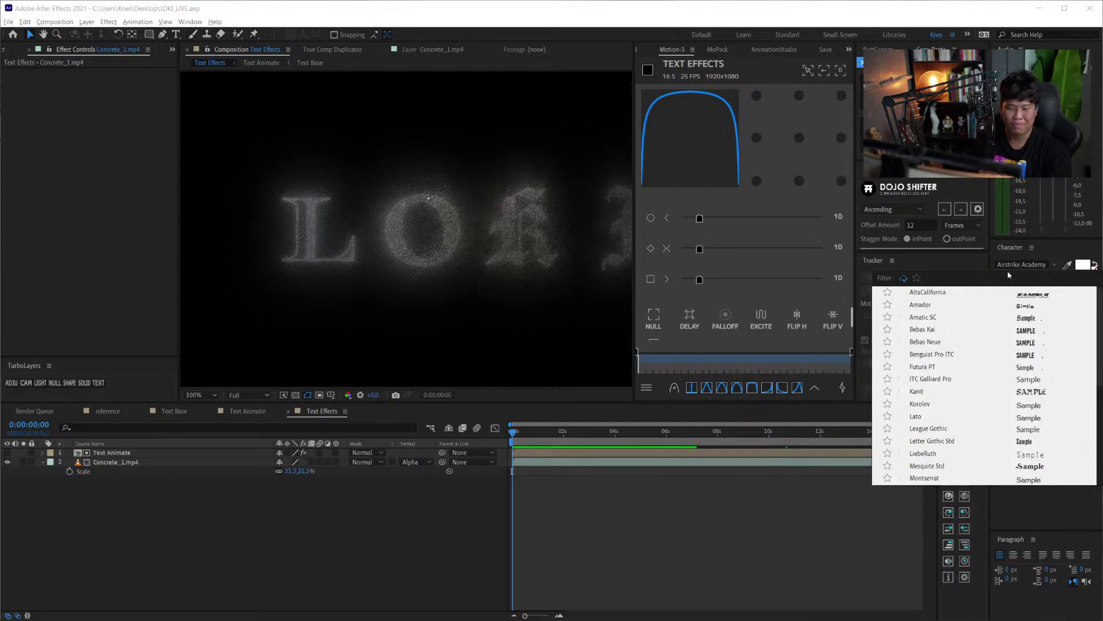
left_click(1051, 247)
- Close the Adobe Fonts browser window and select the Text Animate layer
key("alt+Tab")
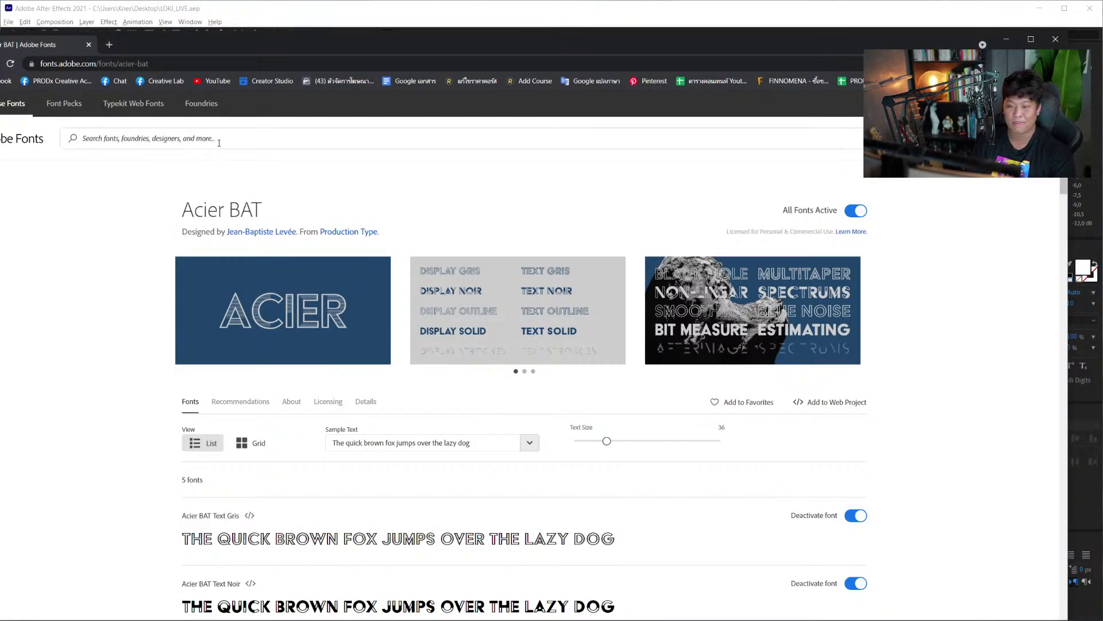
left_click_drag(236, 34, 260, 34)
scroll(284, 265, "down", 4)
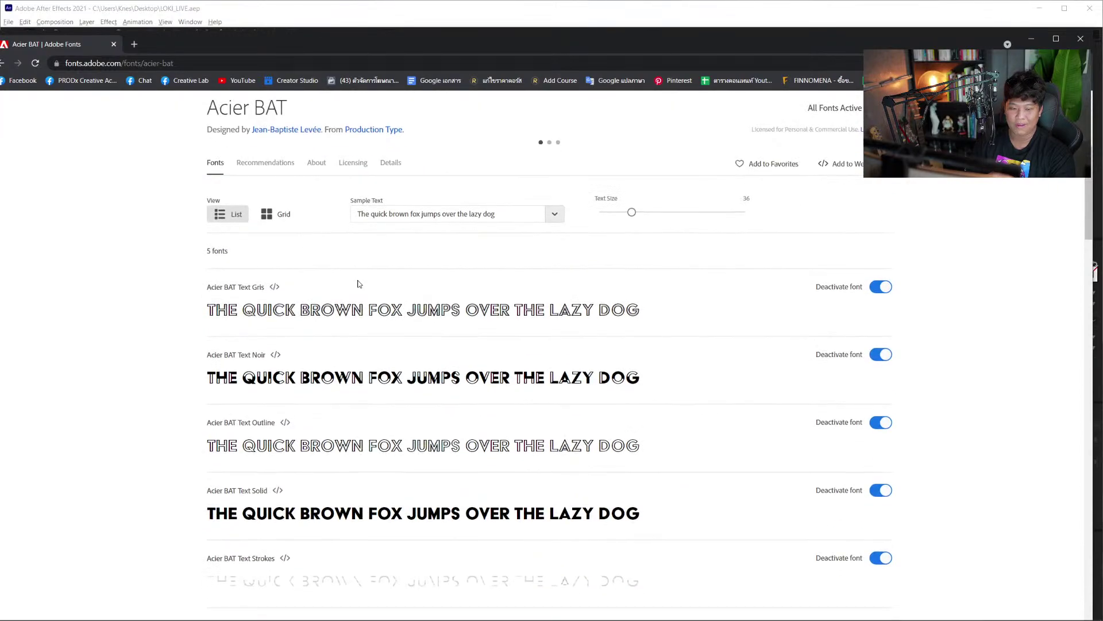
scroll(285, 265, "up", 2)
left_click_drag(719, 41, 97, 77)
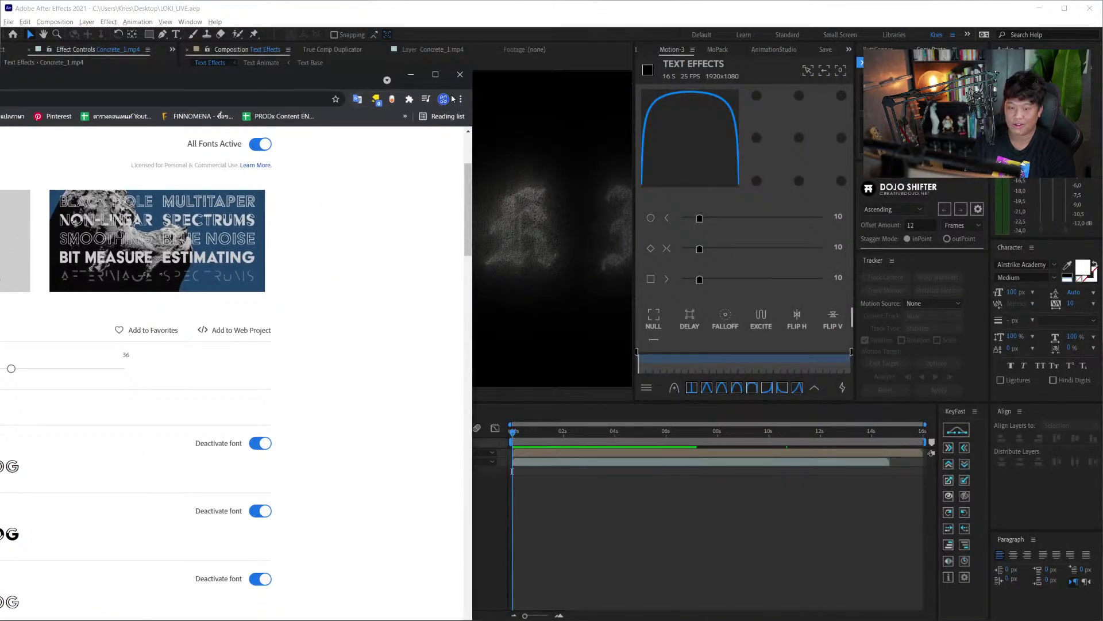
left_click(460, 74)
left_click(471, 228)
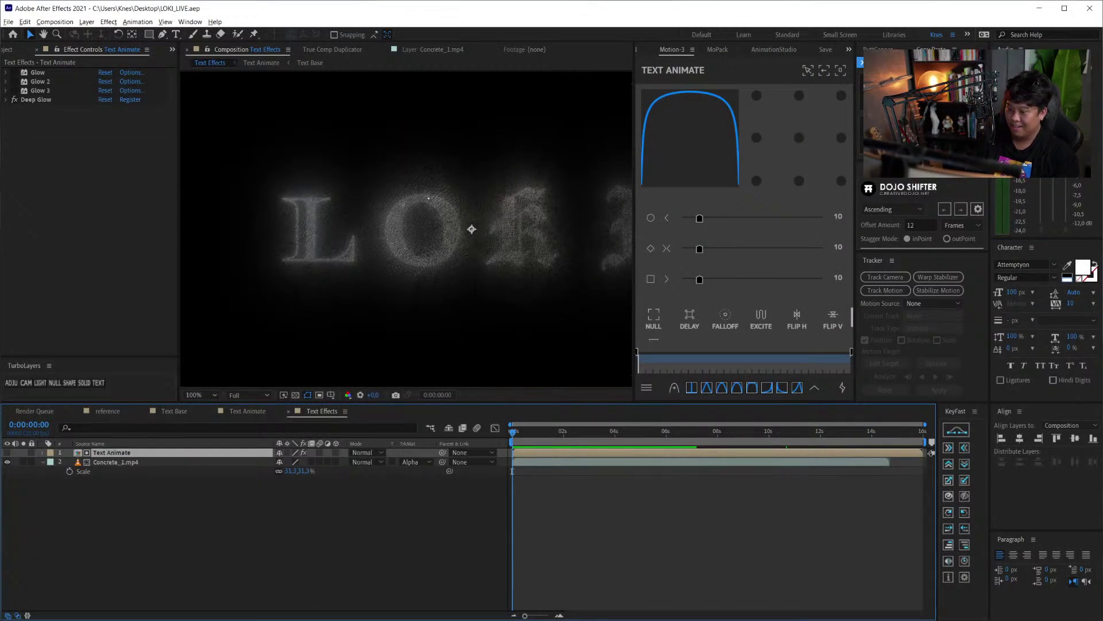
- Check the Text Effects composition settings without changes and hide the Concrete layer's Scale
left_click(292, 471)
left_click(549, 326)
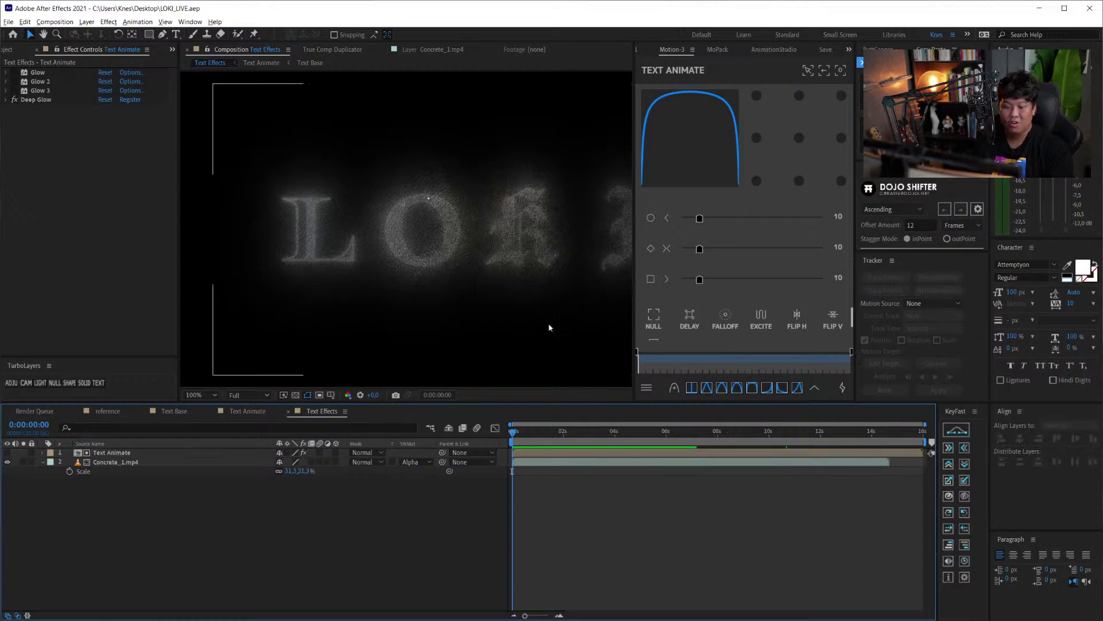
key("ctrl+k")
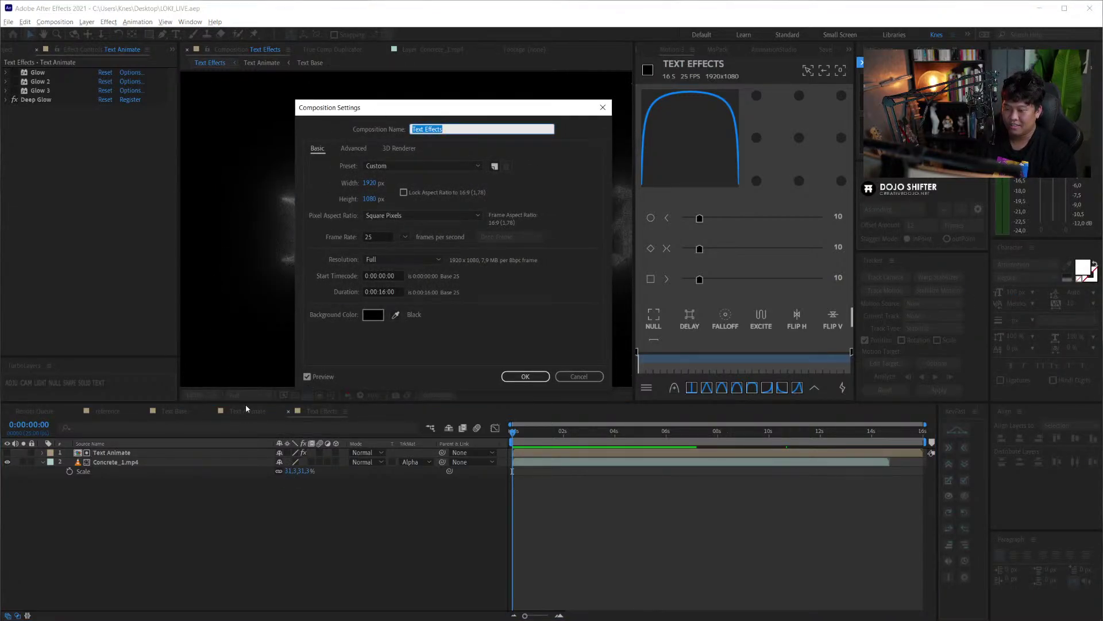
key("Escape")
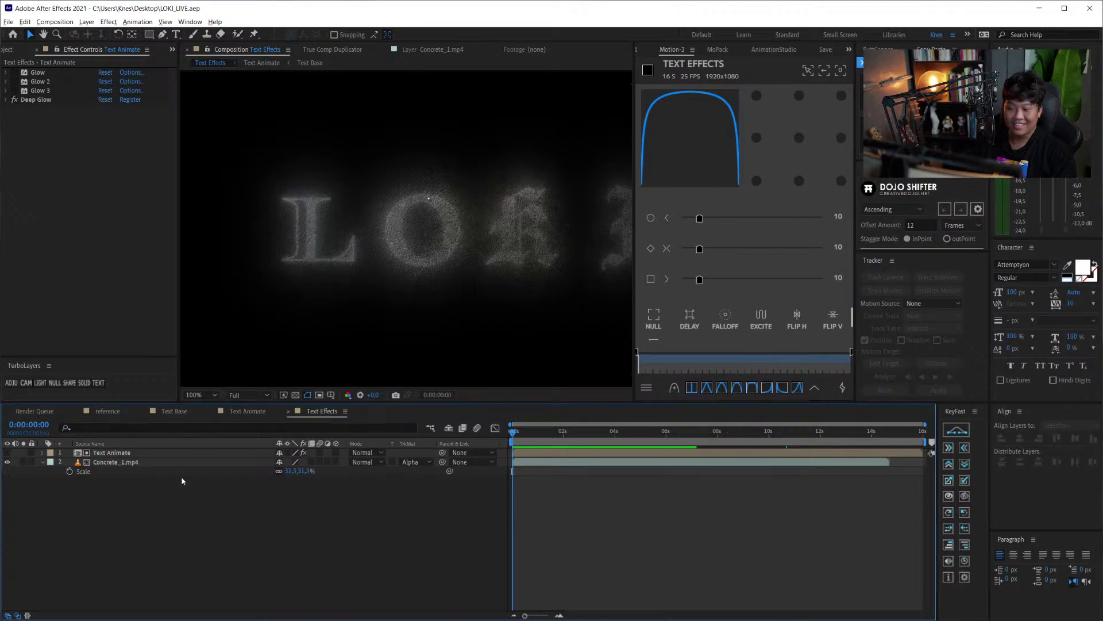
key("s")
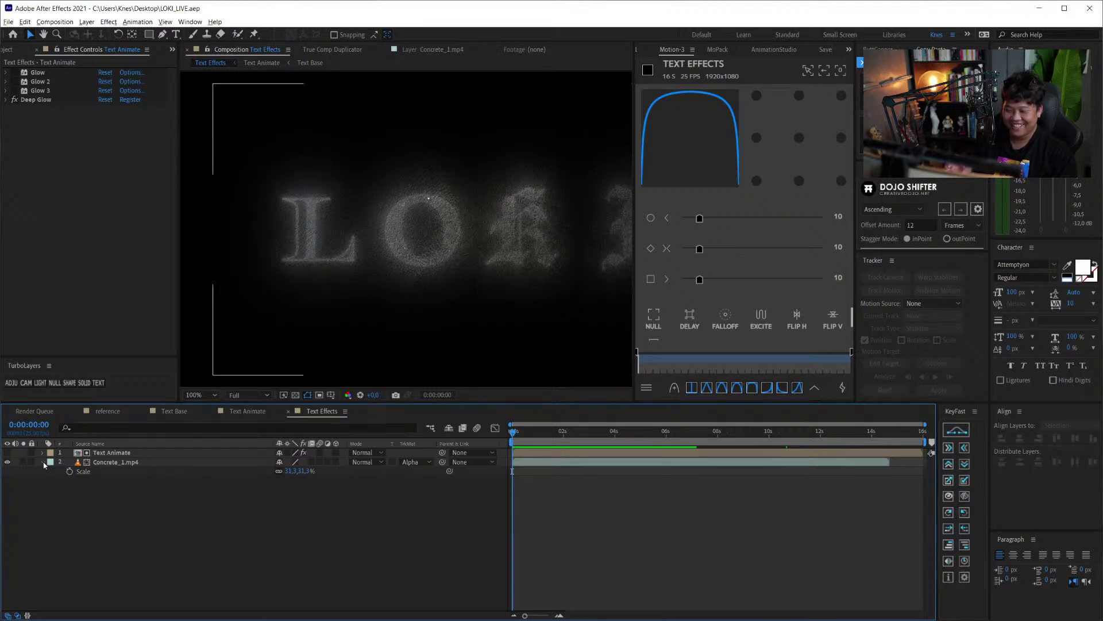
- Fit the composition in the viewer and preview the LOKI animation, stopping at 0:00:02:05
left_click(200, 395)
left_click(207, 418)
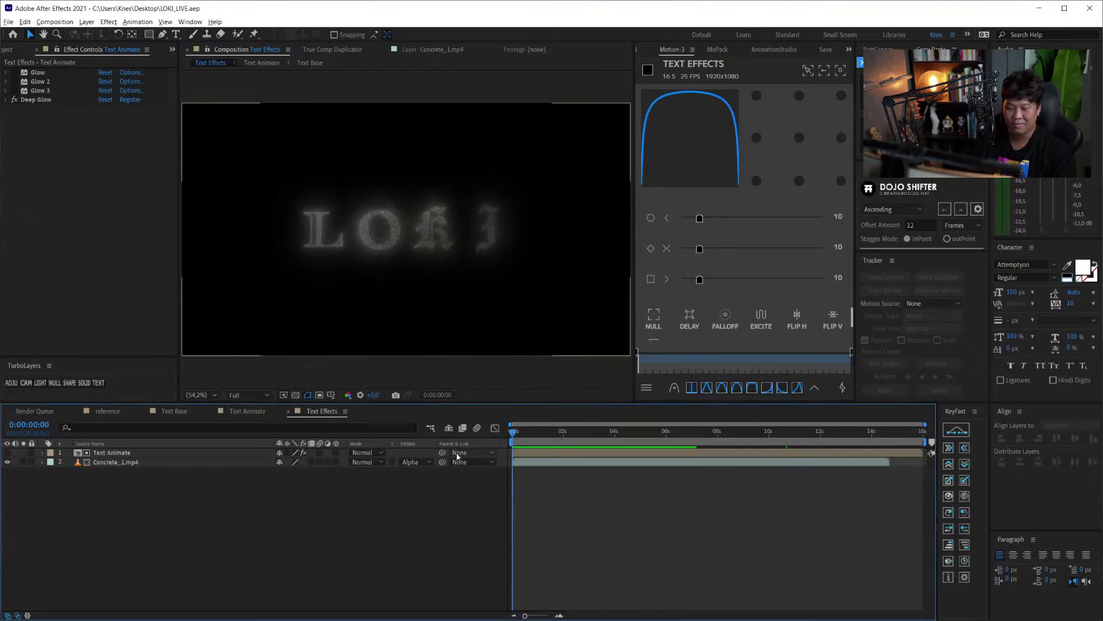
left_click(557, 431)
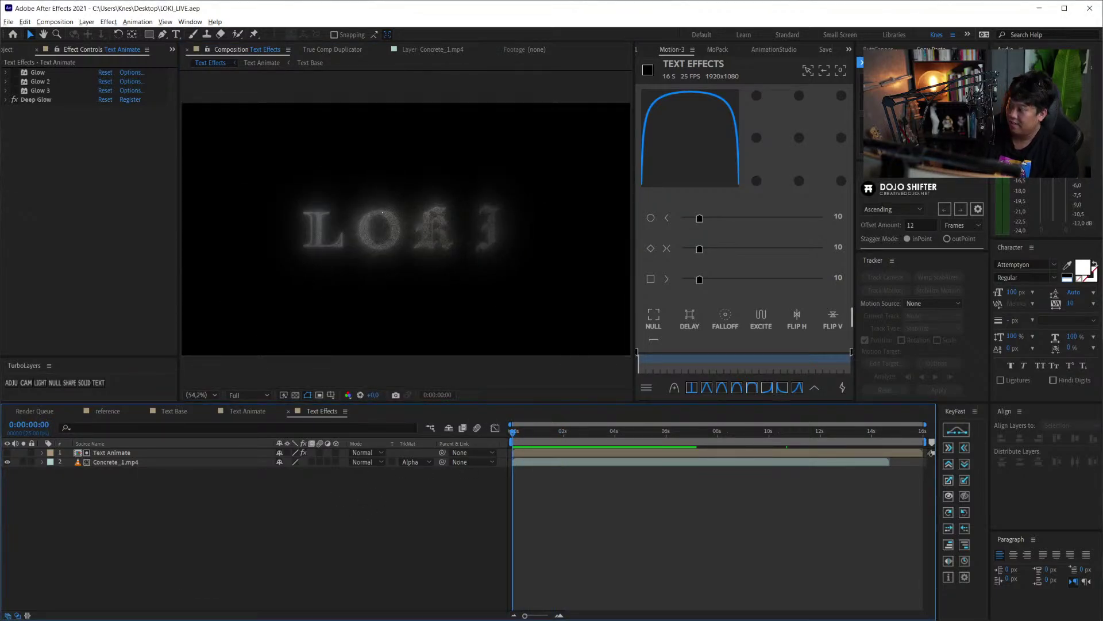
key("space")
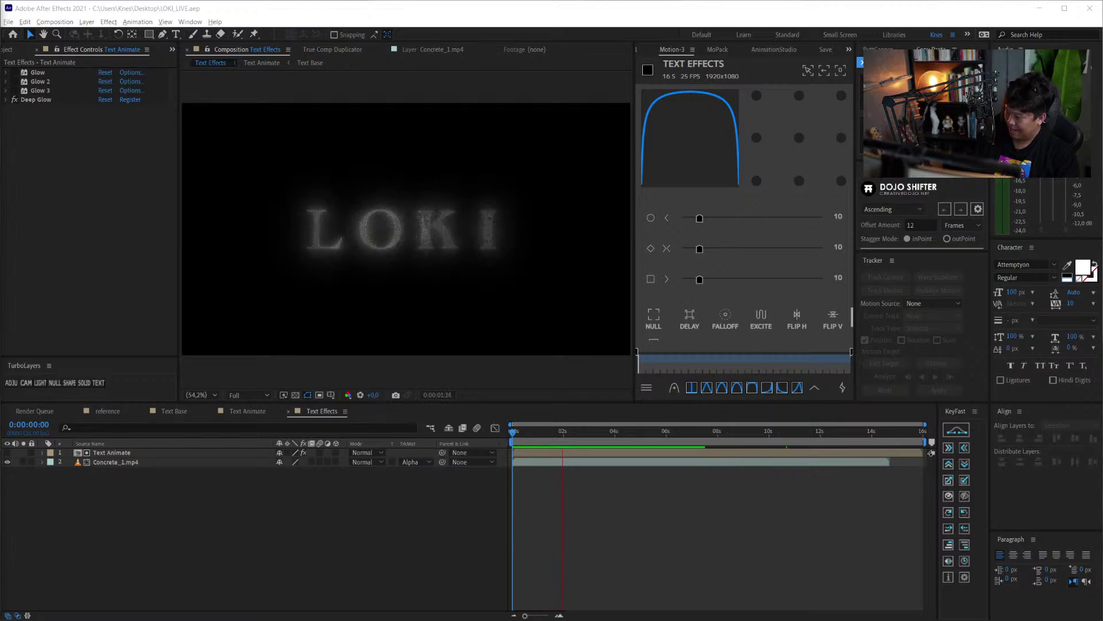
left_click(335, 547)
key("space")
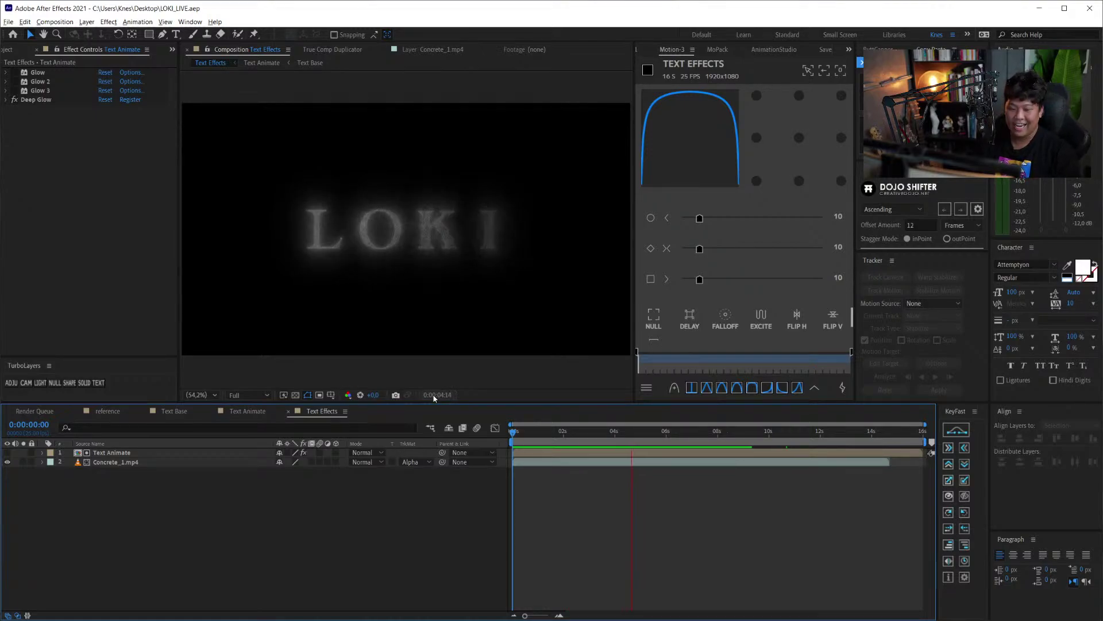
left_click(569, 434)
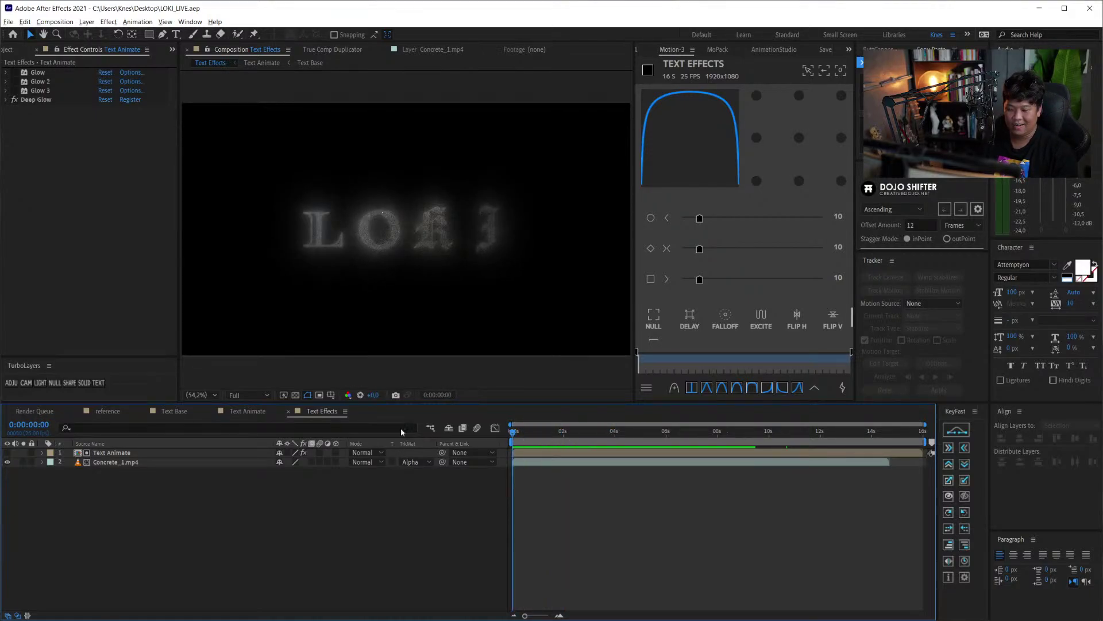
- Move the current time to 0:00:03:05 and add an Adjustment Layer
key("Home")
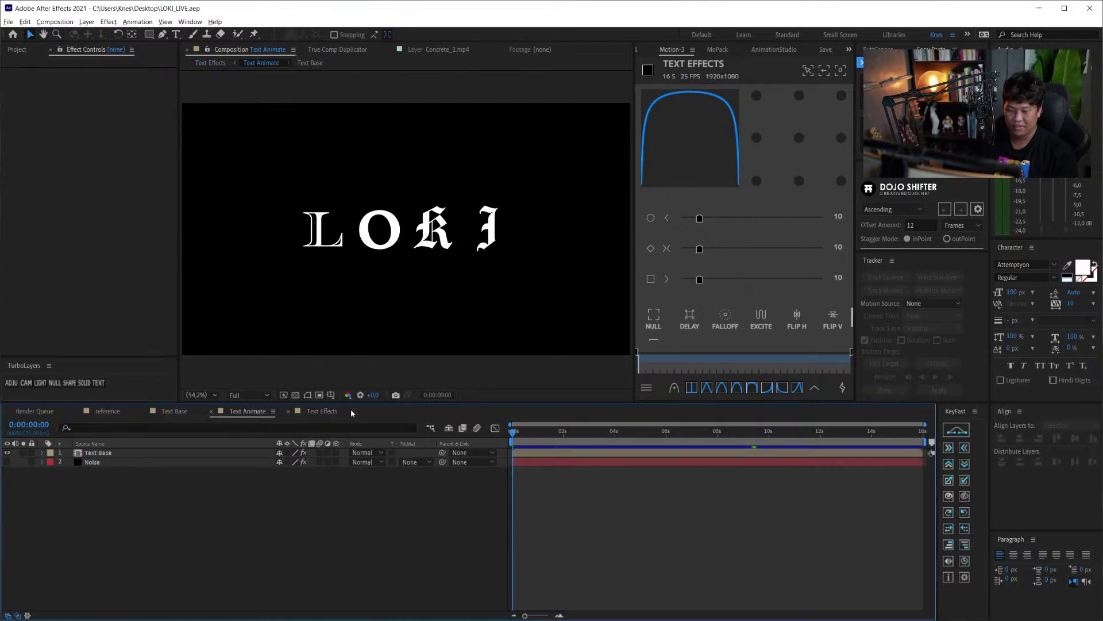
left_click(434, 494)
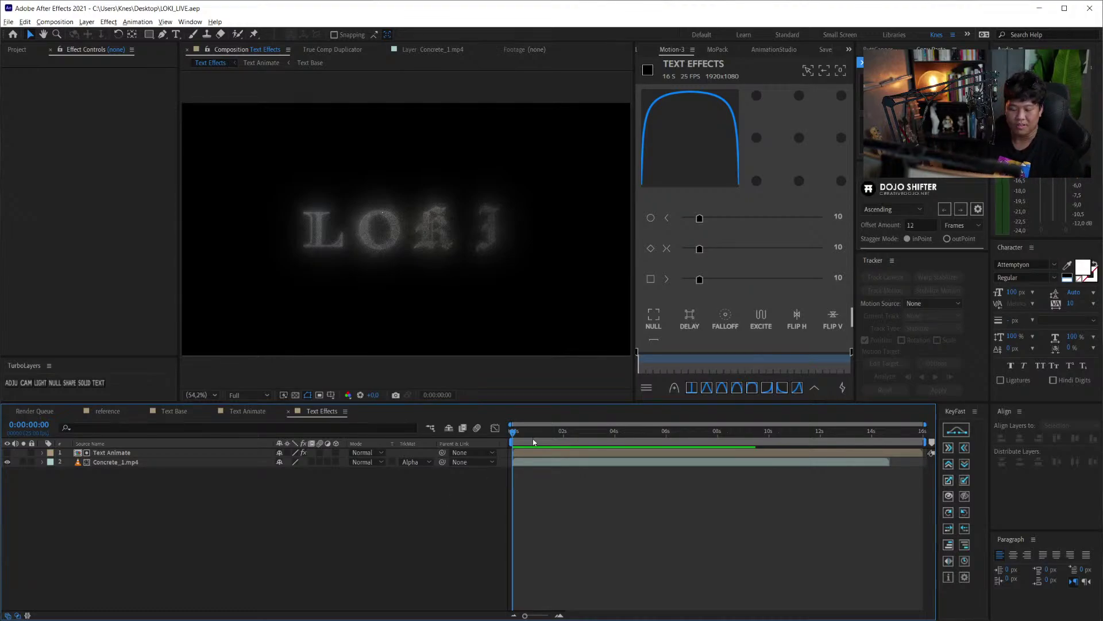
left_click_drag(533, 439, 595, 439)
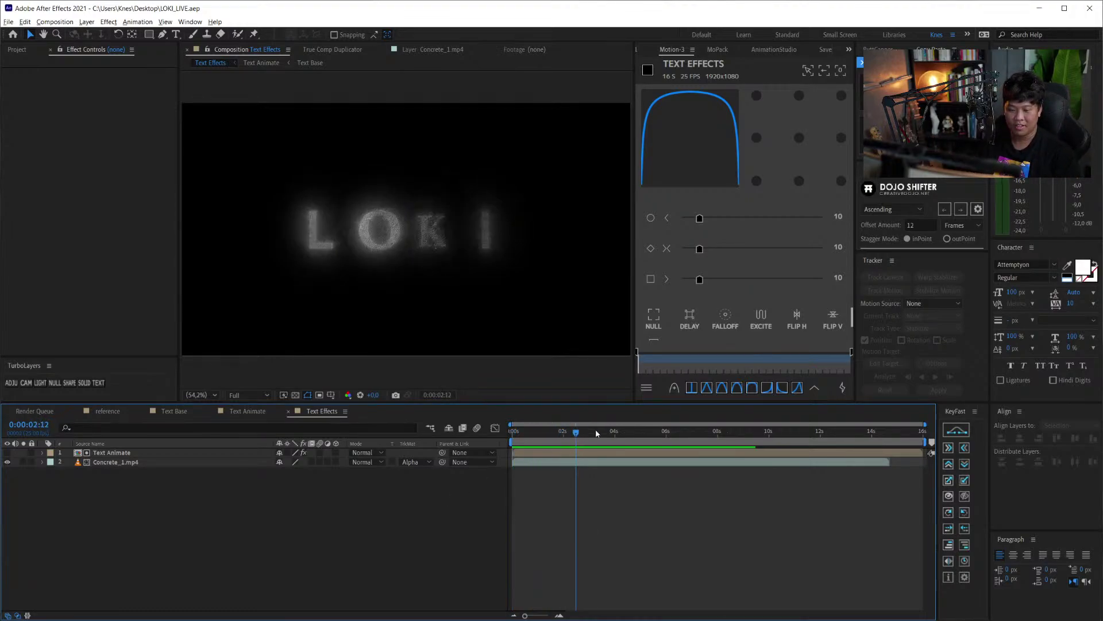
left_click(11, 382)
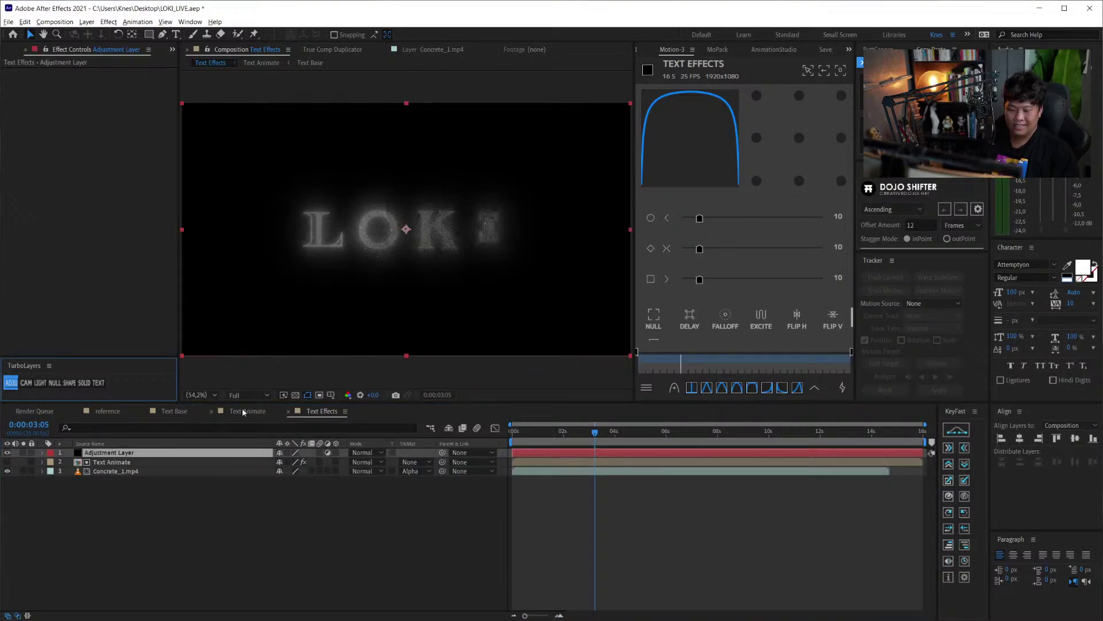
- Paste the Loki reference clip from the reference composition into Text Effects
left_click(108, 411)
left_click(197, 395)
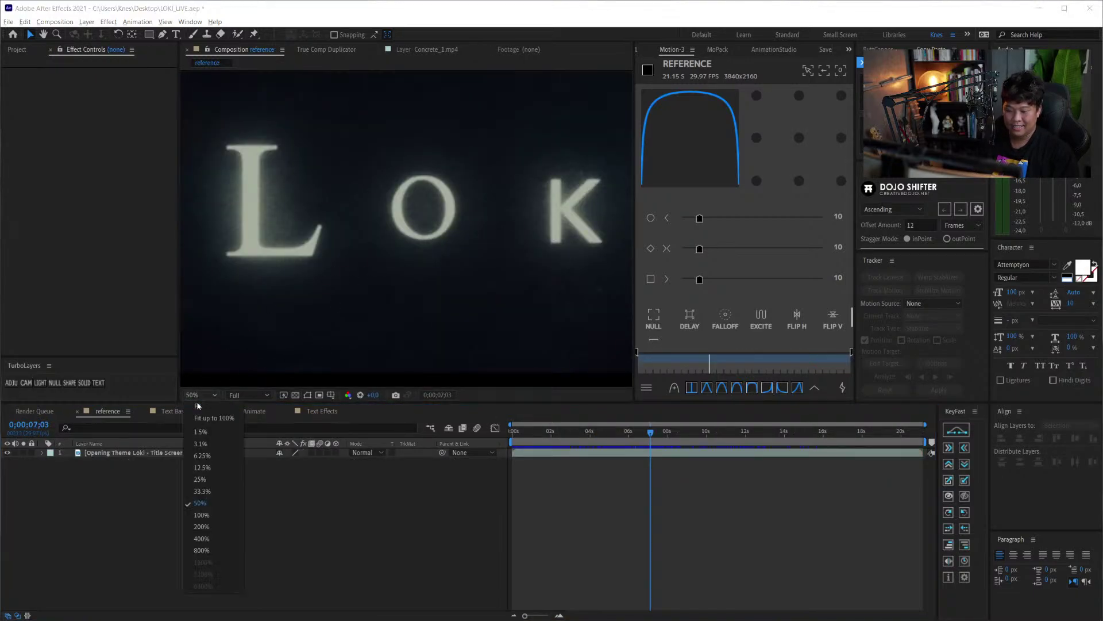
left_click(210, 418)
left_click(320, 411)
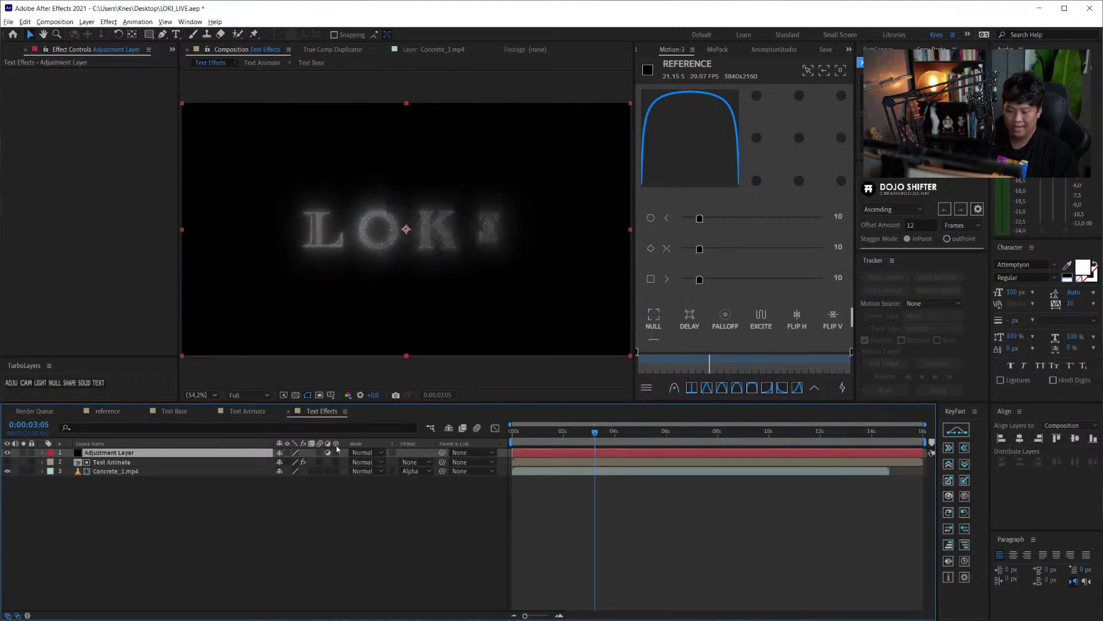
key("ctrl+v")
- Shrink the reference clip to 57% scale and move it right beside LOKI
key("s")
left_click_drag(293, 462, 257, 464)
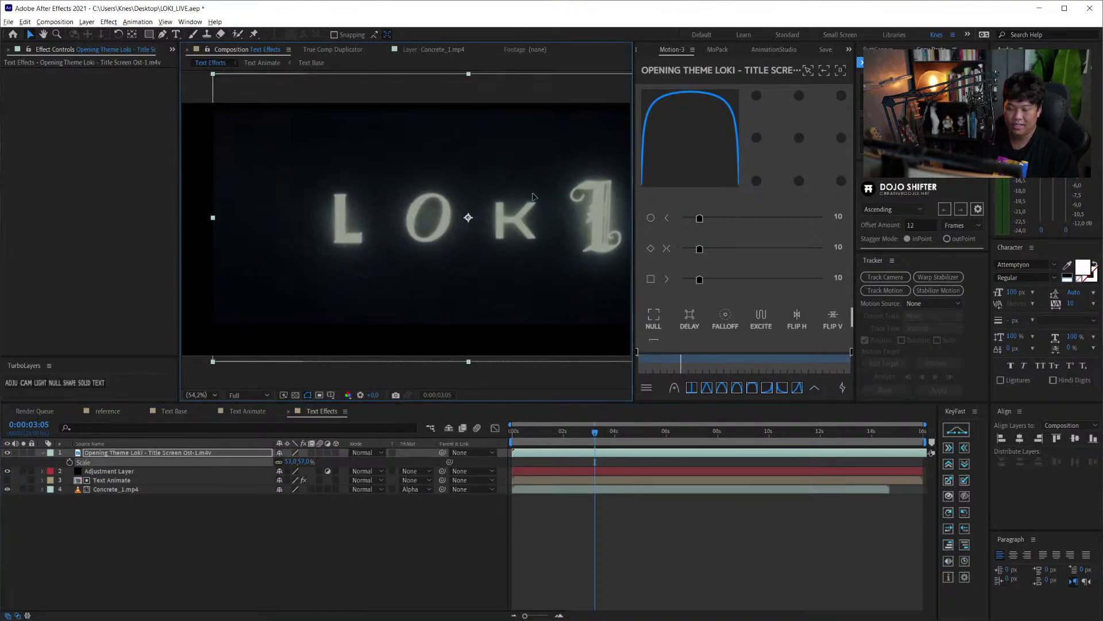
mouse_move(533, 197)
left_mouse_down()
mouse_move(414, 304)
mouse_move(501, 335)
left_mouse_up()
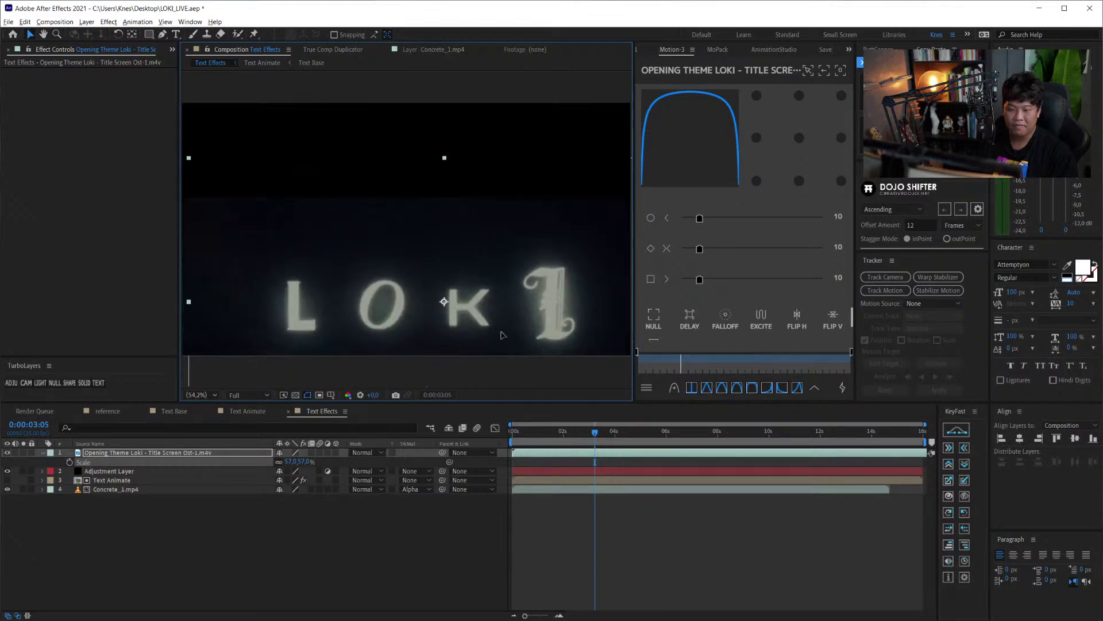
mouse_move(502, 335)
left_mouse_down()
mouse_move(694, 270)
mouse_move(674, 270)
left_mouse_up()
left_click(42, 452)
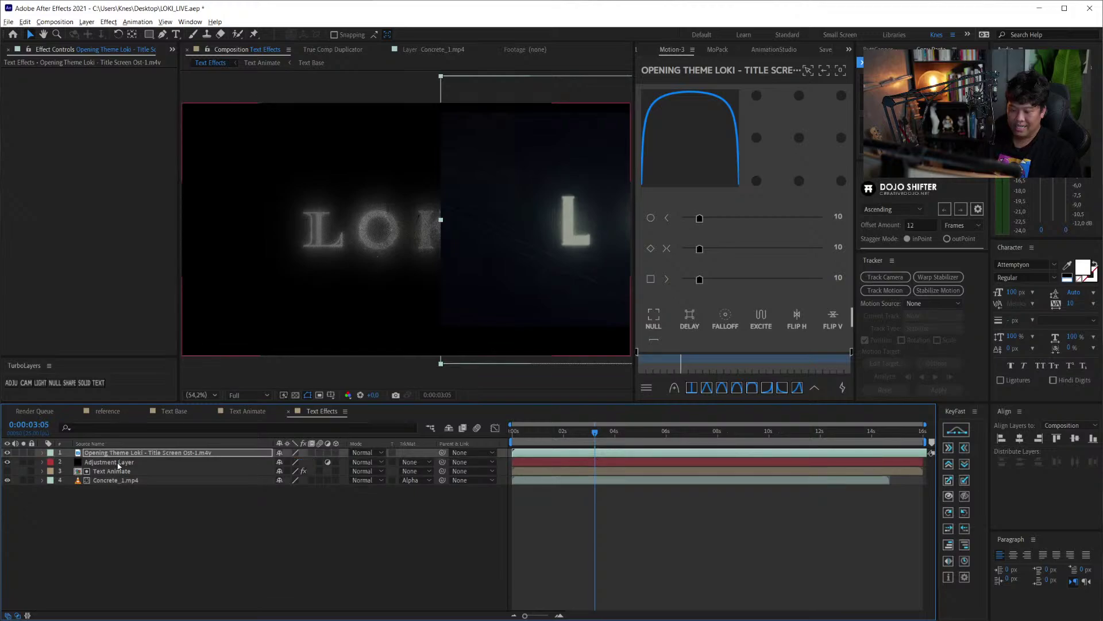
left_click(119, 463)
- Apply CC Toner to the adjustment layer and sample highlights and midtones from the reference title
key("ctrl+space")
type("cc t")
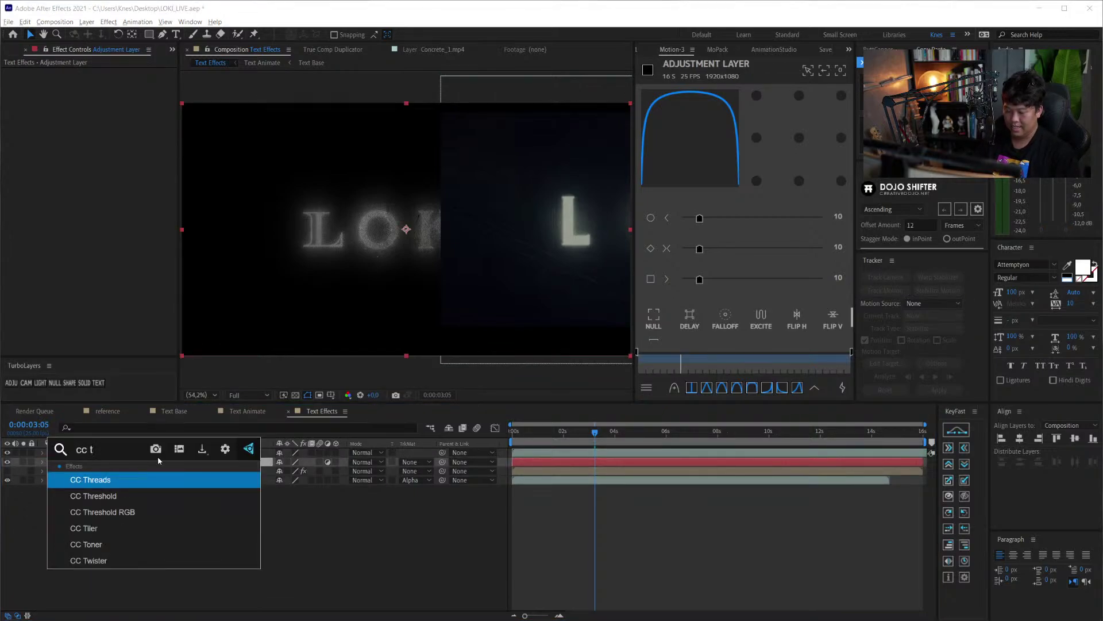
type("oner")
key("Return")
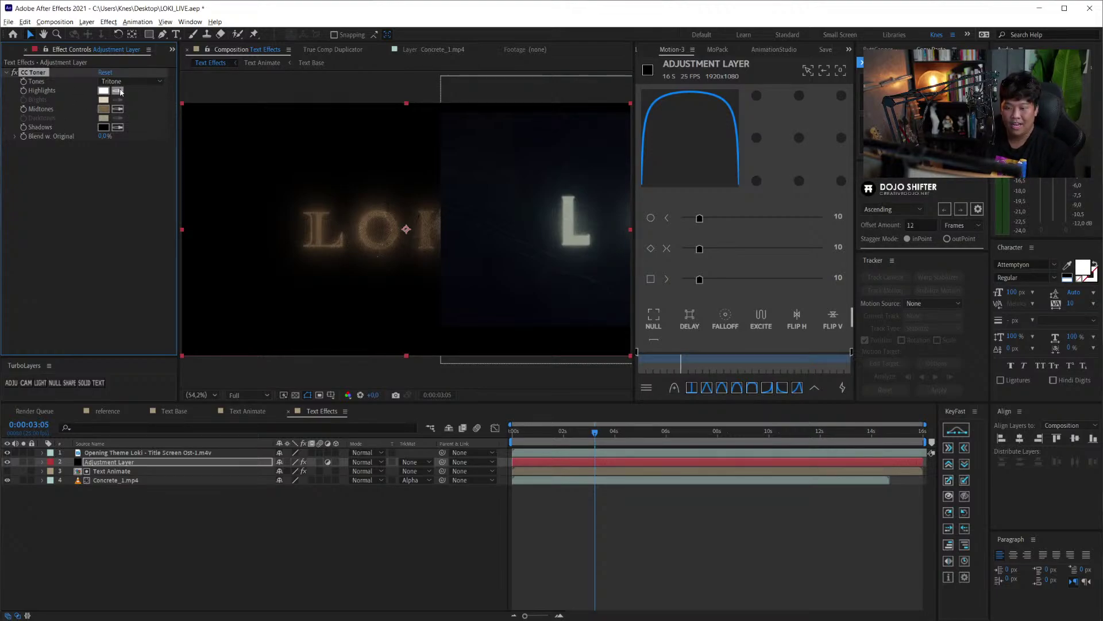
left_click(569, 206)
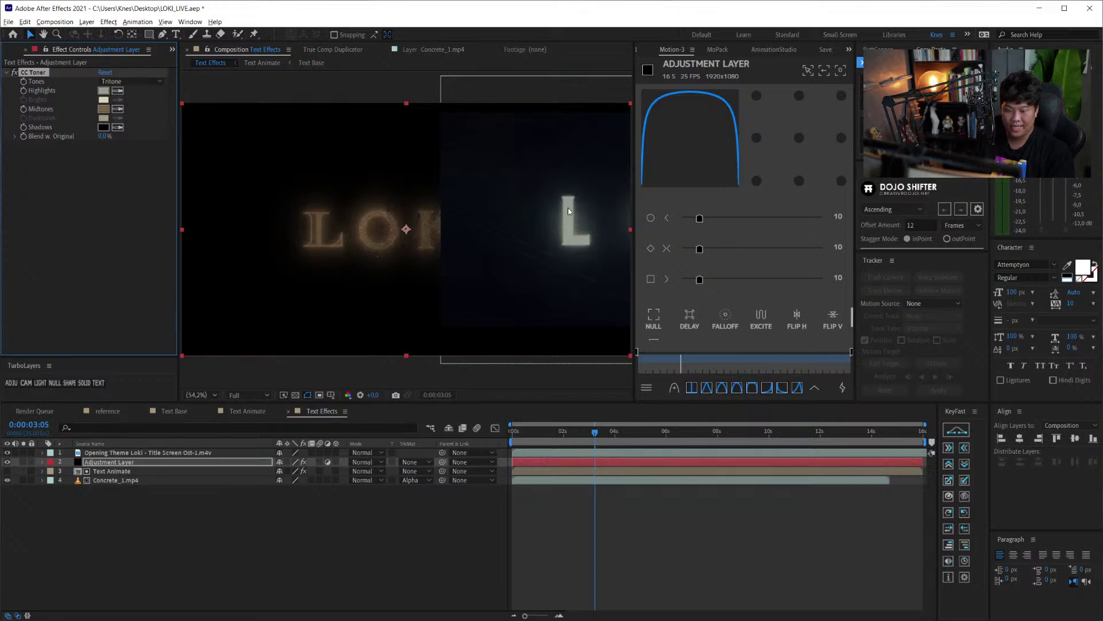
left_click(117, 109)
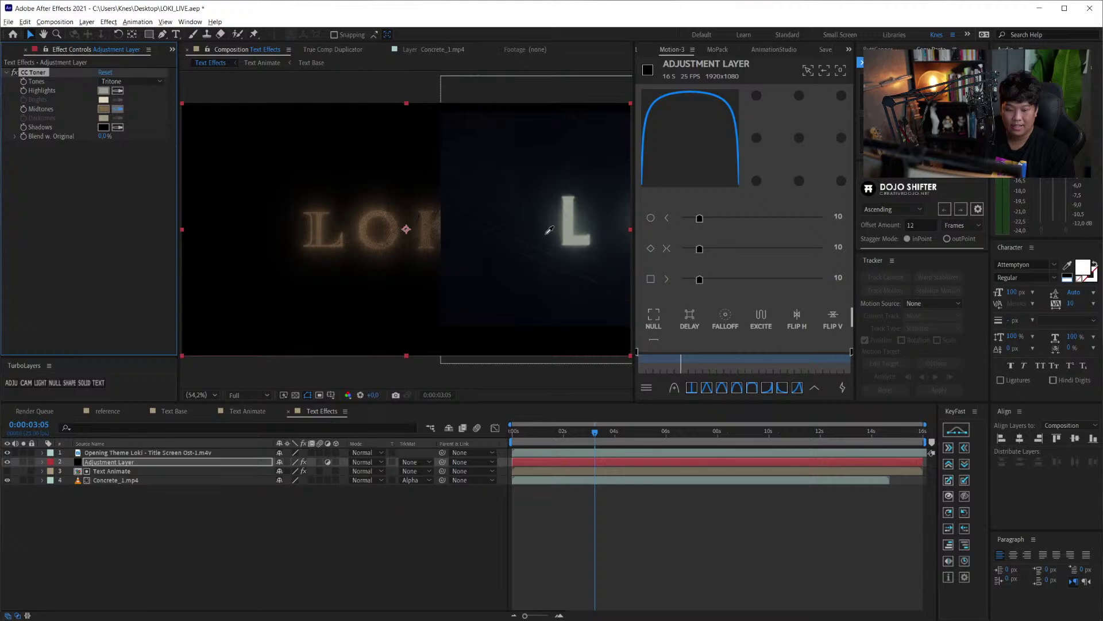
left_click(546, 233)
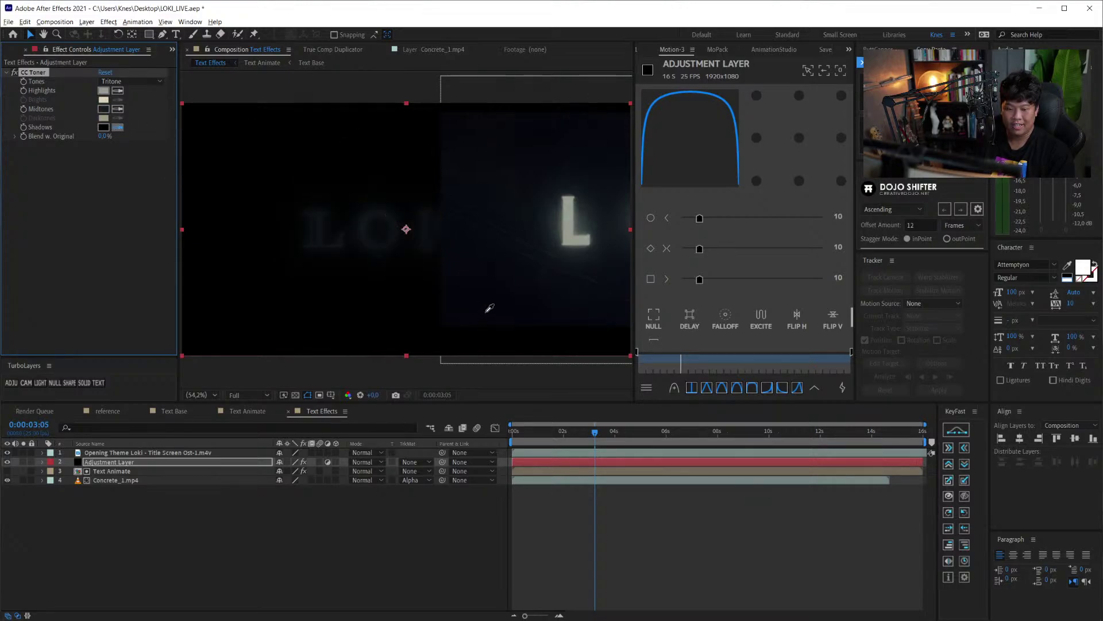
- At about 6 seconds, resample a grey midtone and a dark highlights colour from the frame
left_click(347, 524)
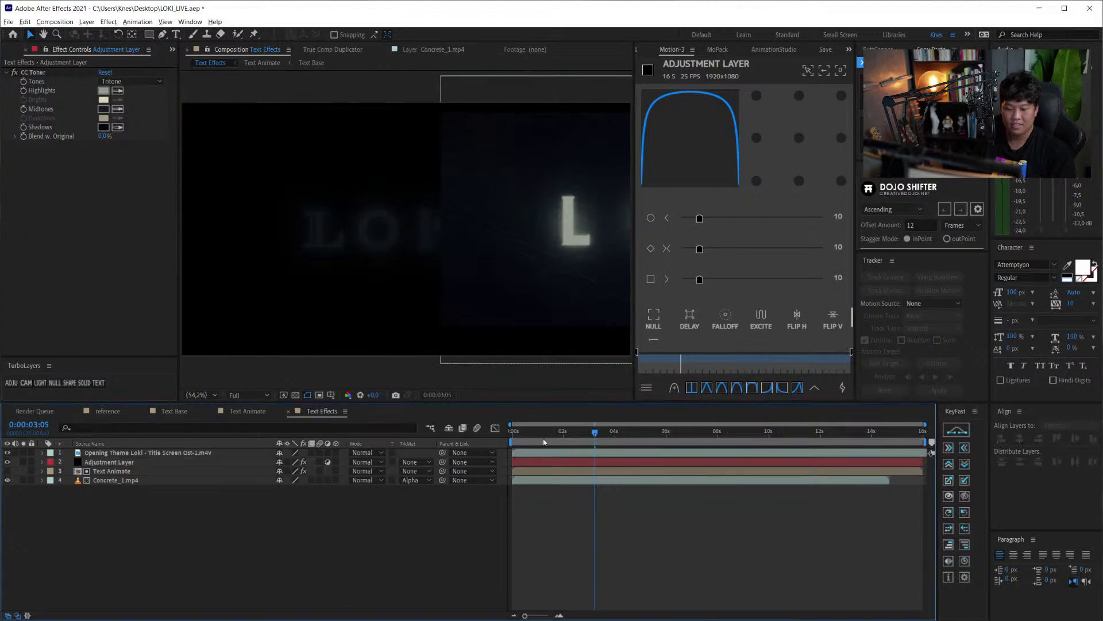
left_click_drag(540, 431, 686, 432)
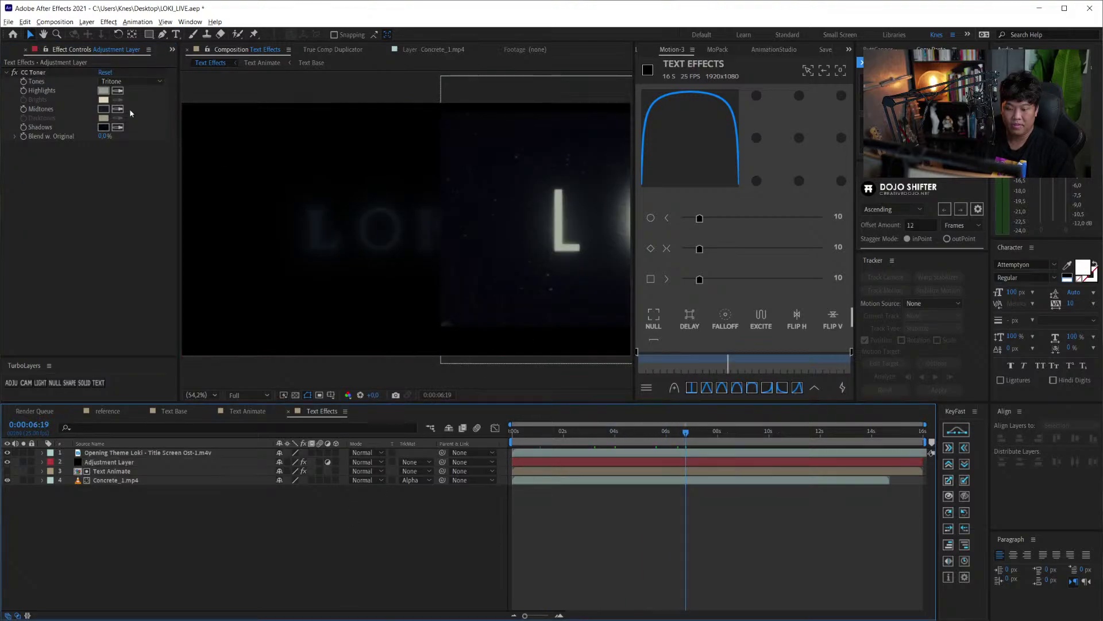
left_click(118, 109)
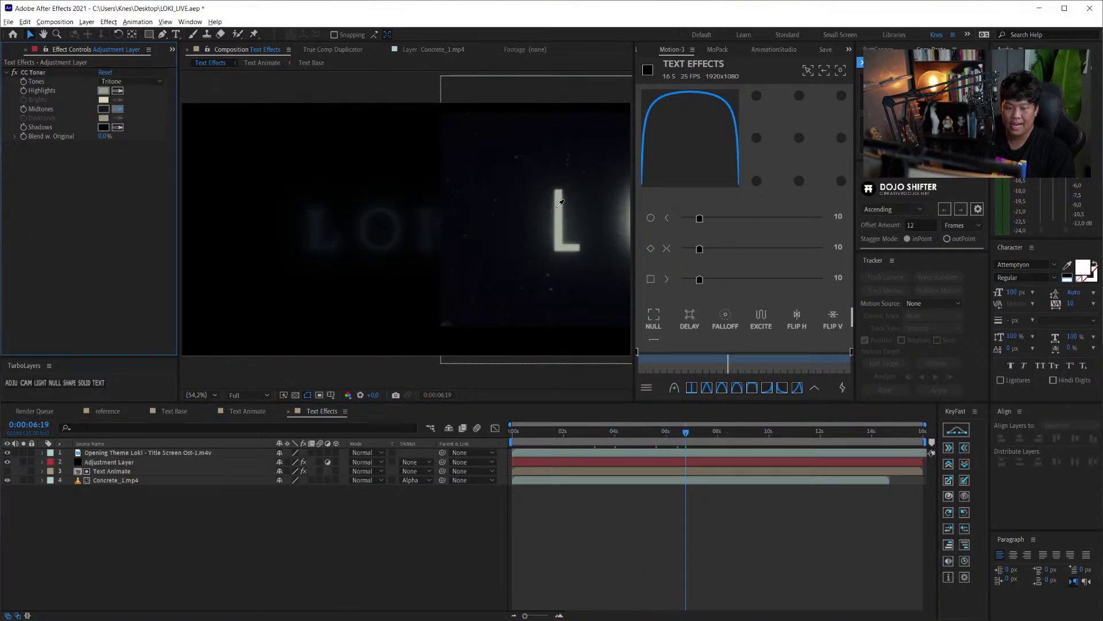
left_click(557, 206)
left_click(117, 90)
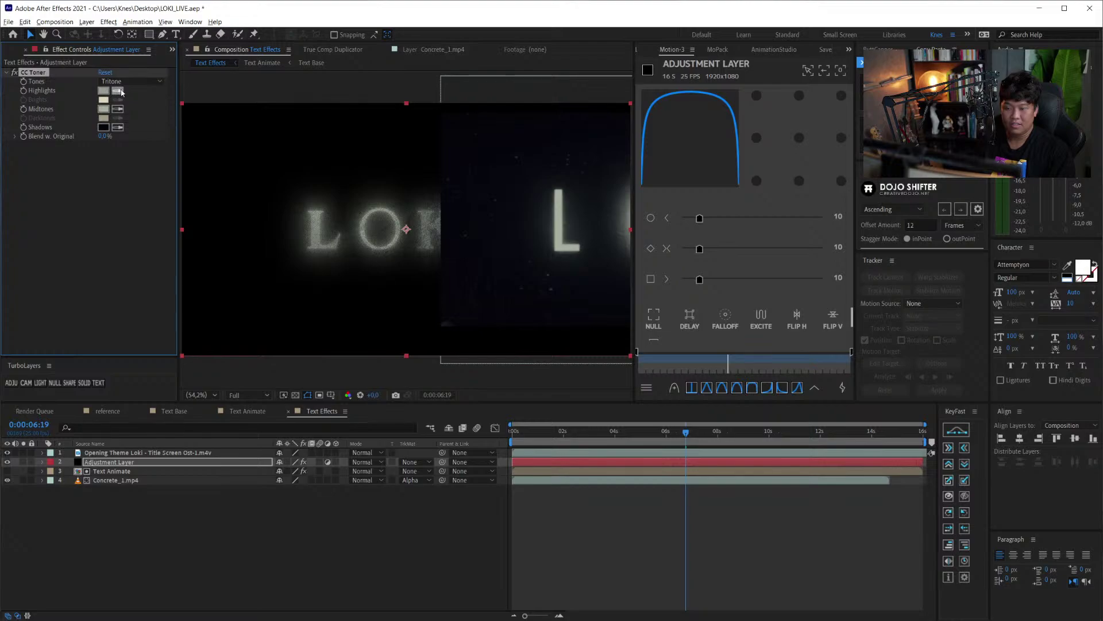
left_click(521, 247)
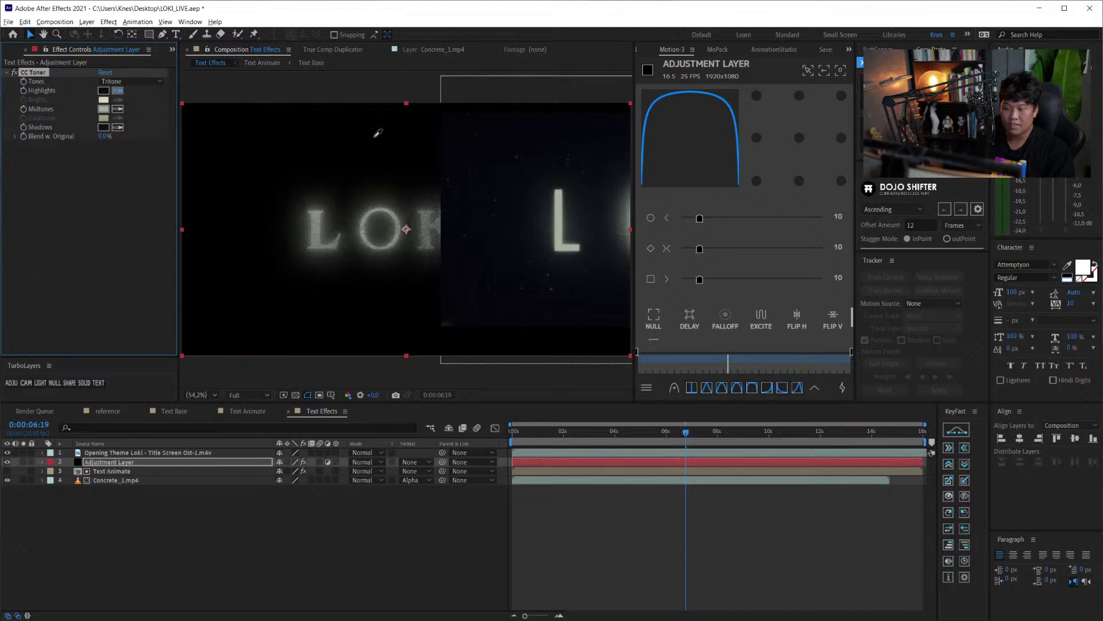
- Set the CC Toner Shadows colour to a dark blue in the colour picker
left_click(103, 127)
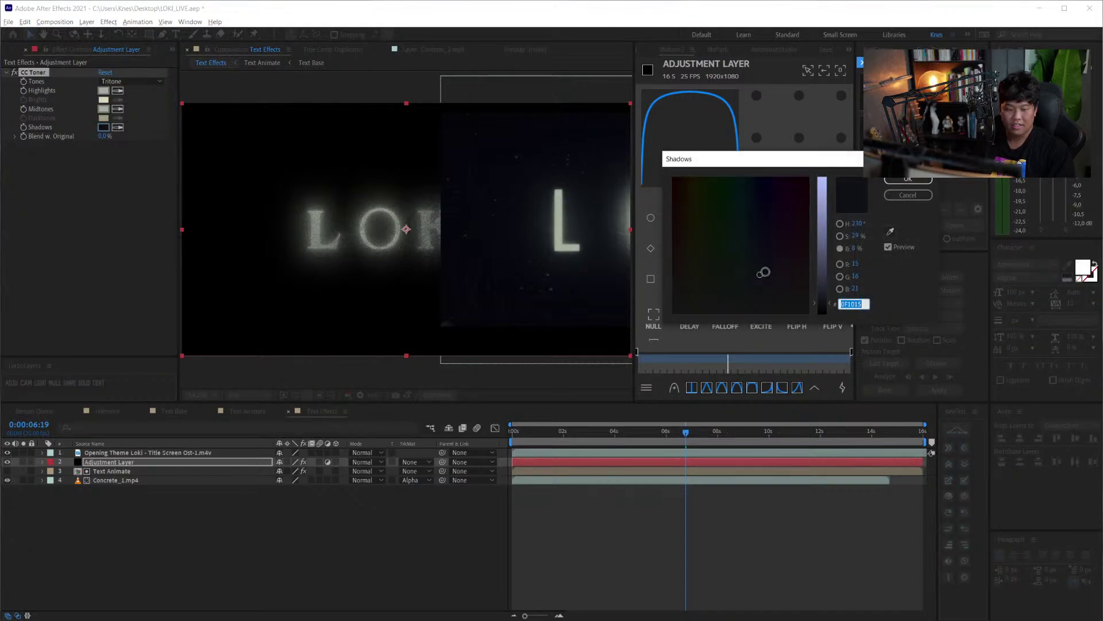
left_click_drag(760, 274, 773, 256)
left_click(839, 223)
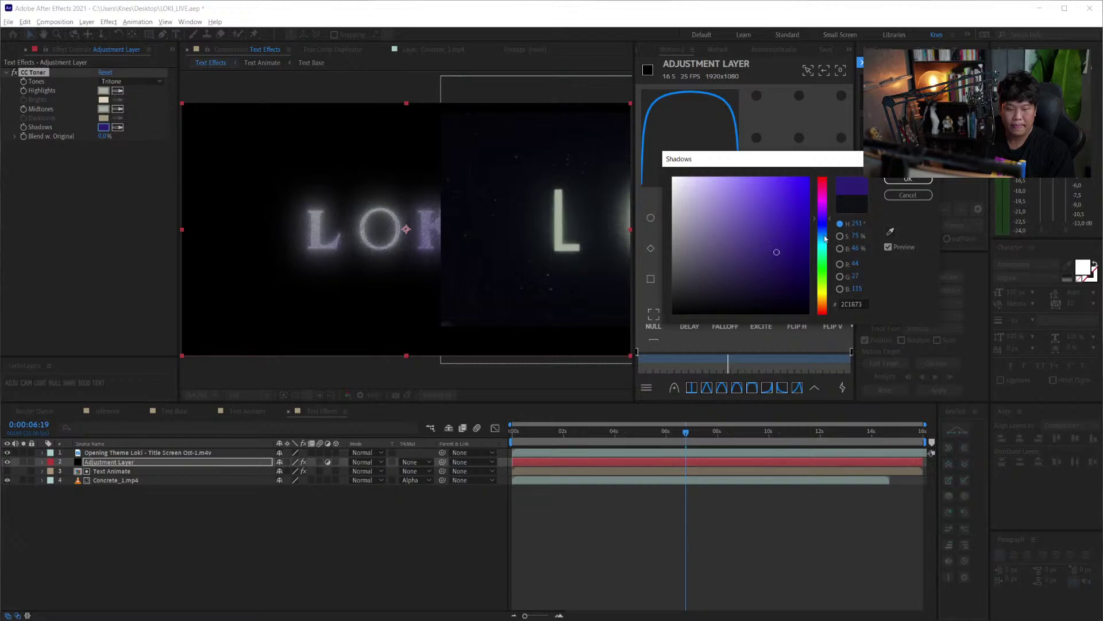
left_click(890, 232)
left_click(593, 191)
left_click(908, 179)
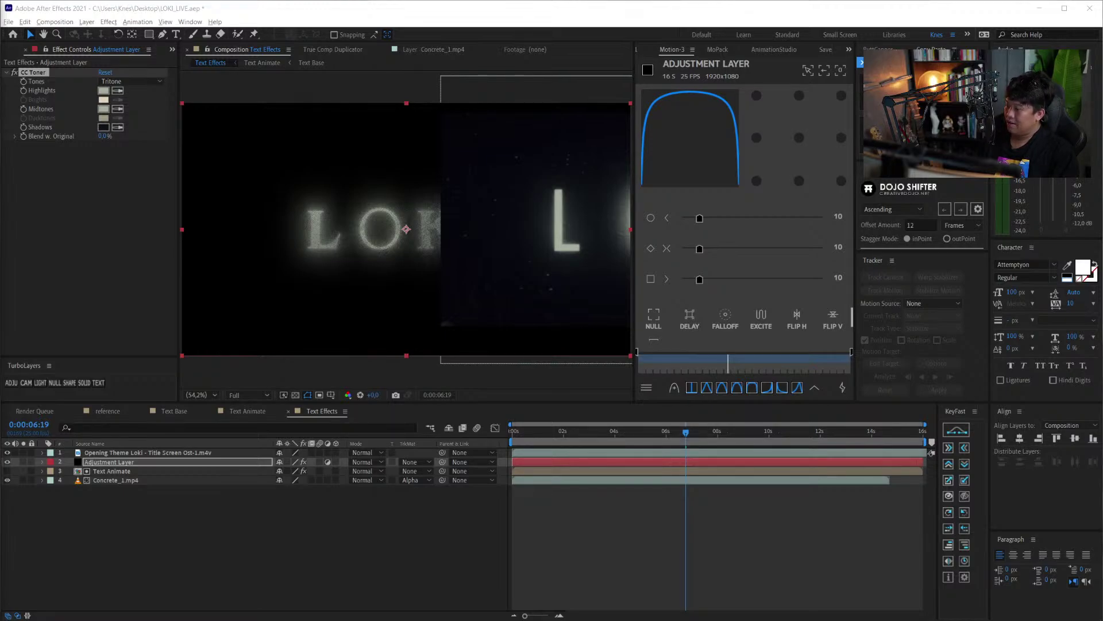
- Resample the CC Toner midtones with a dark colour to dim the title
left_click(202, 519)
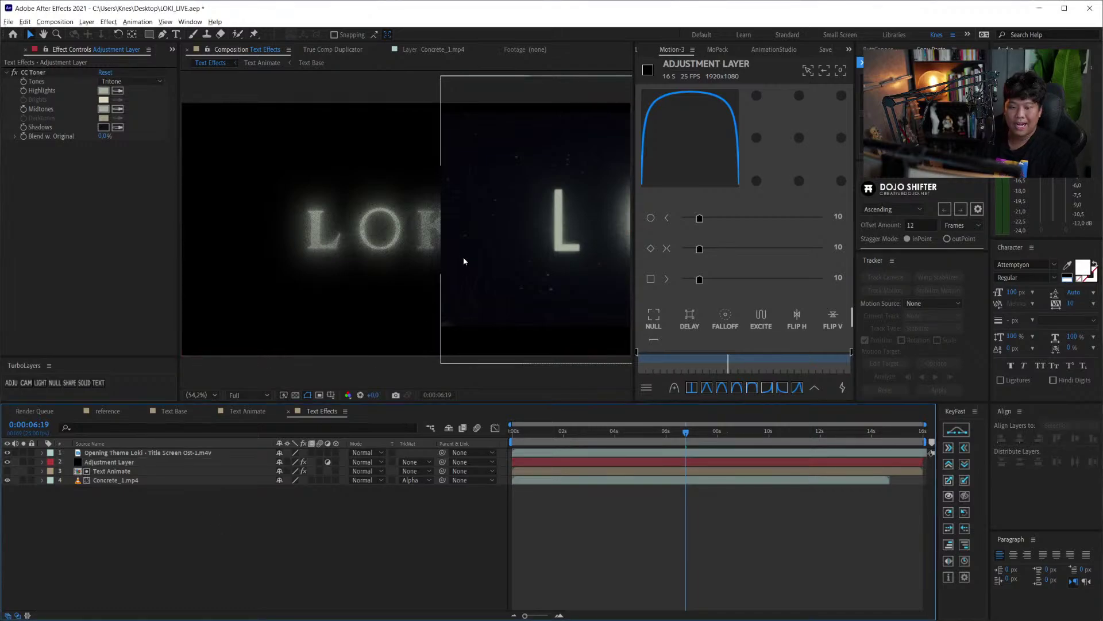
left_click(57, 464)
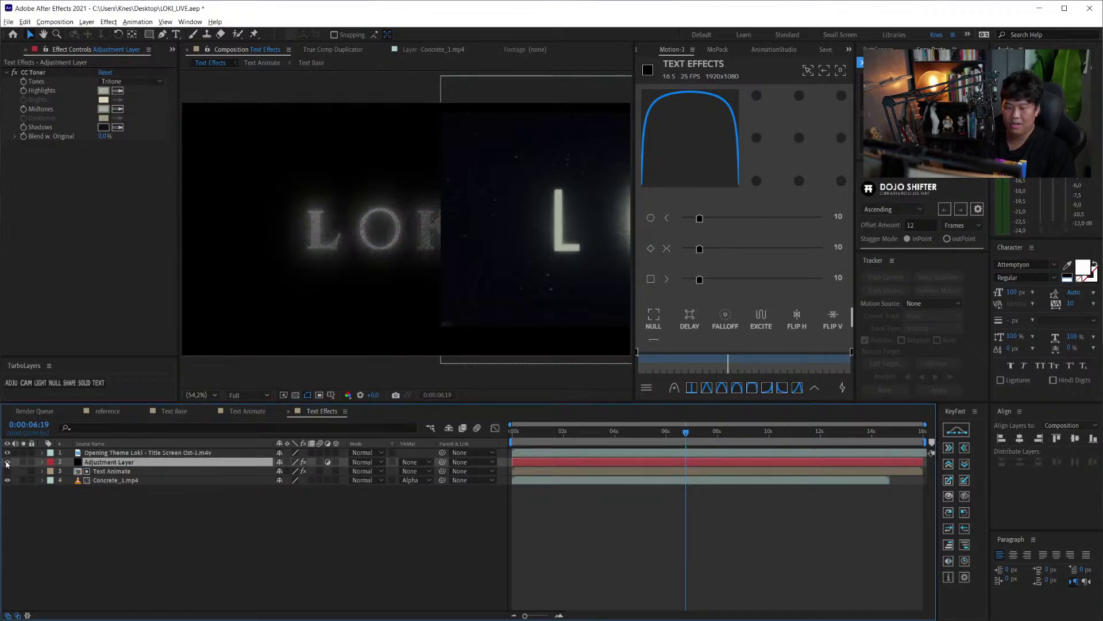
left_click(118, 108)
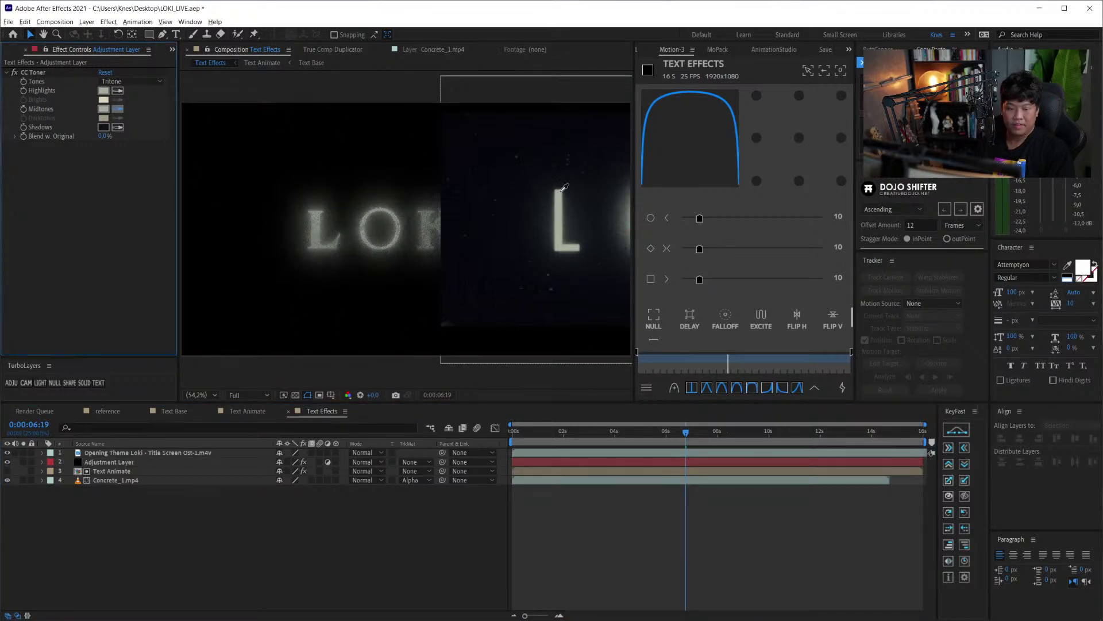
left_click(407, 228)
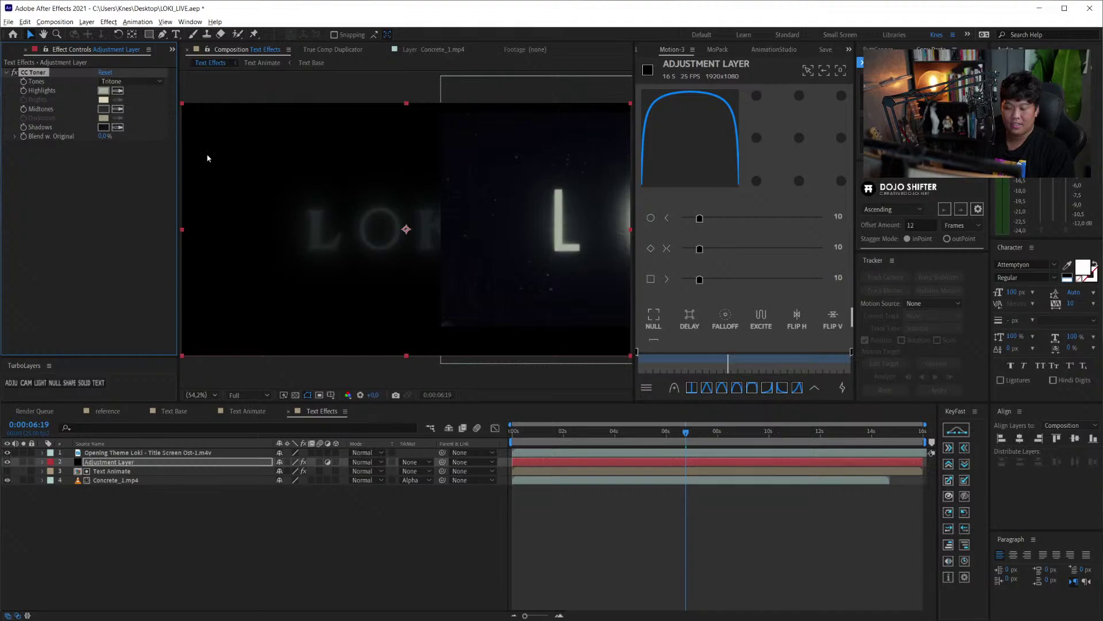
- Check the layers and view the Concrete_1.mp4 footage on its own before returning
left_click(145, 453)
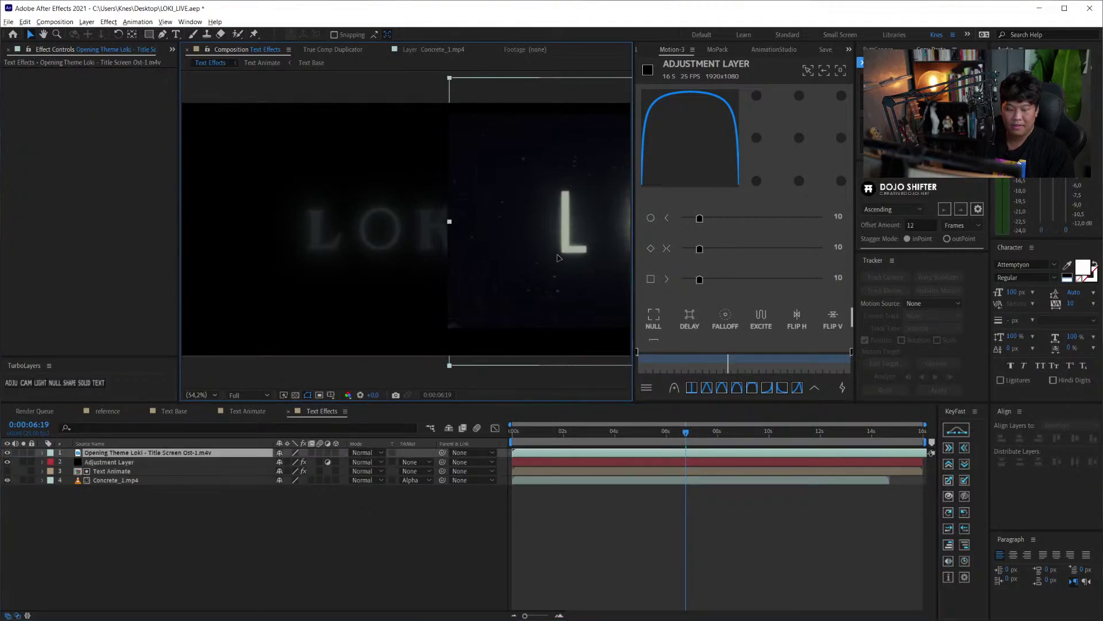
left_click(110, 471)
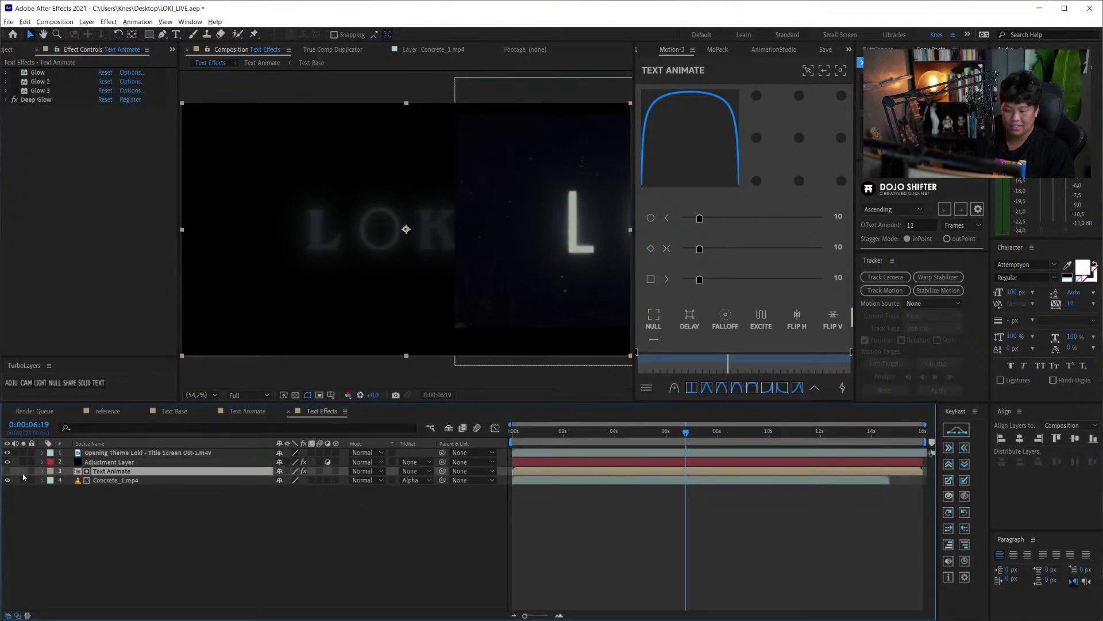
left_click(99, 482)
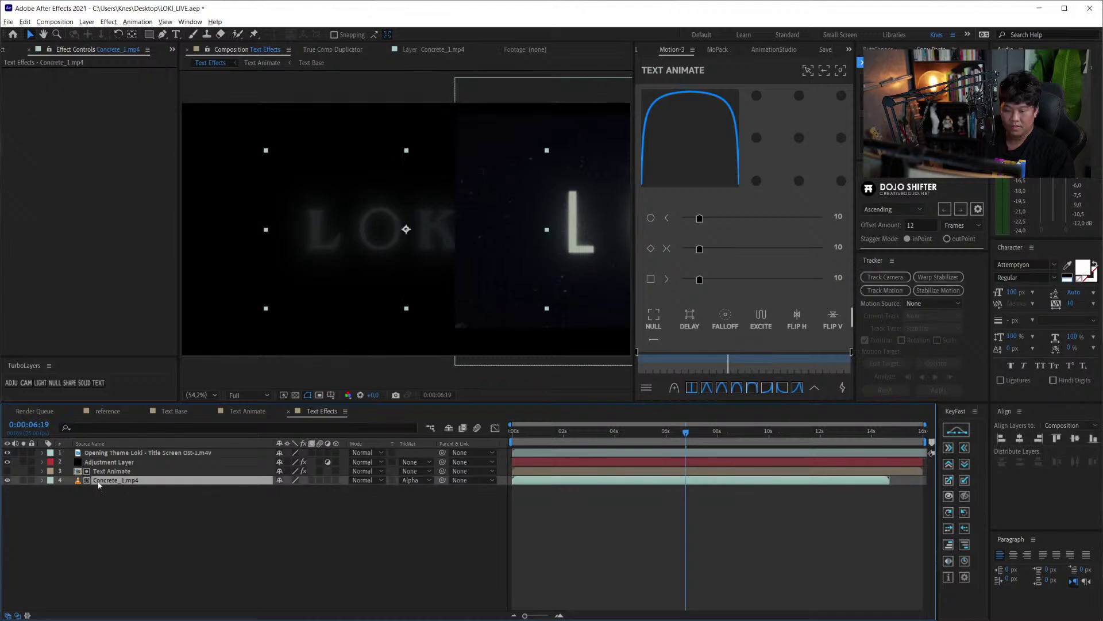
left_click(113, 463)
left_click(119, 482)
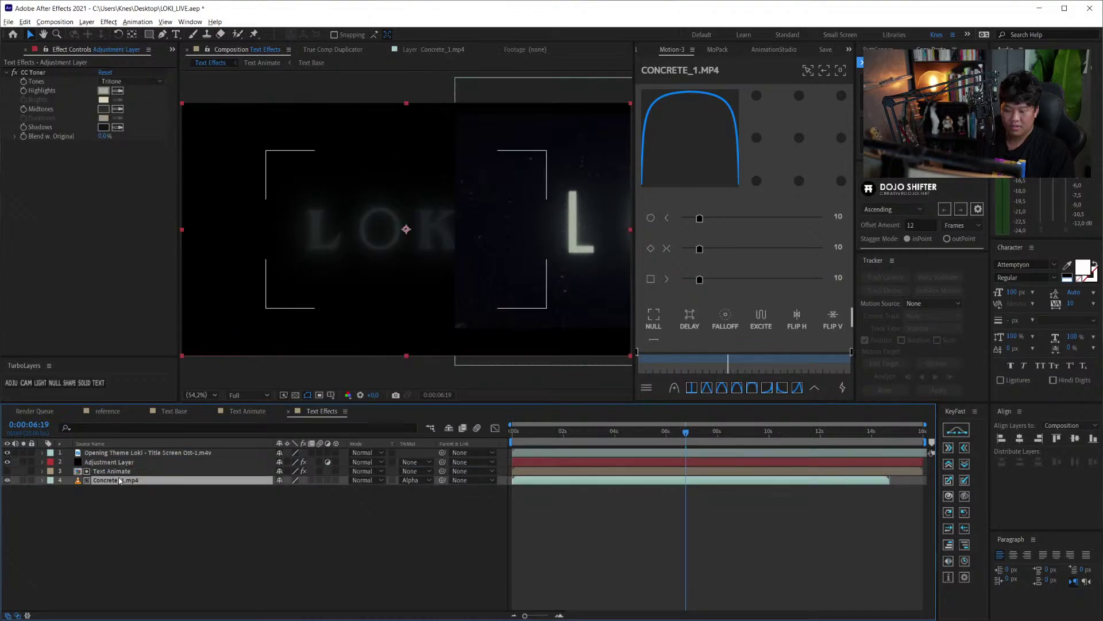
double_click(119, 481)
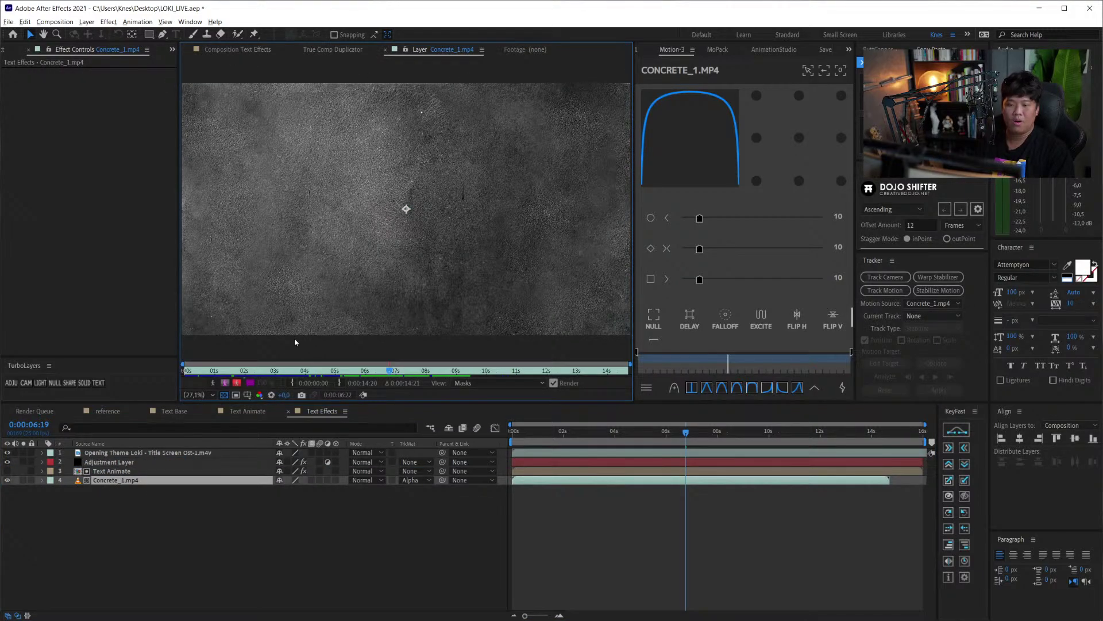
key("backslash")
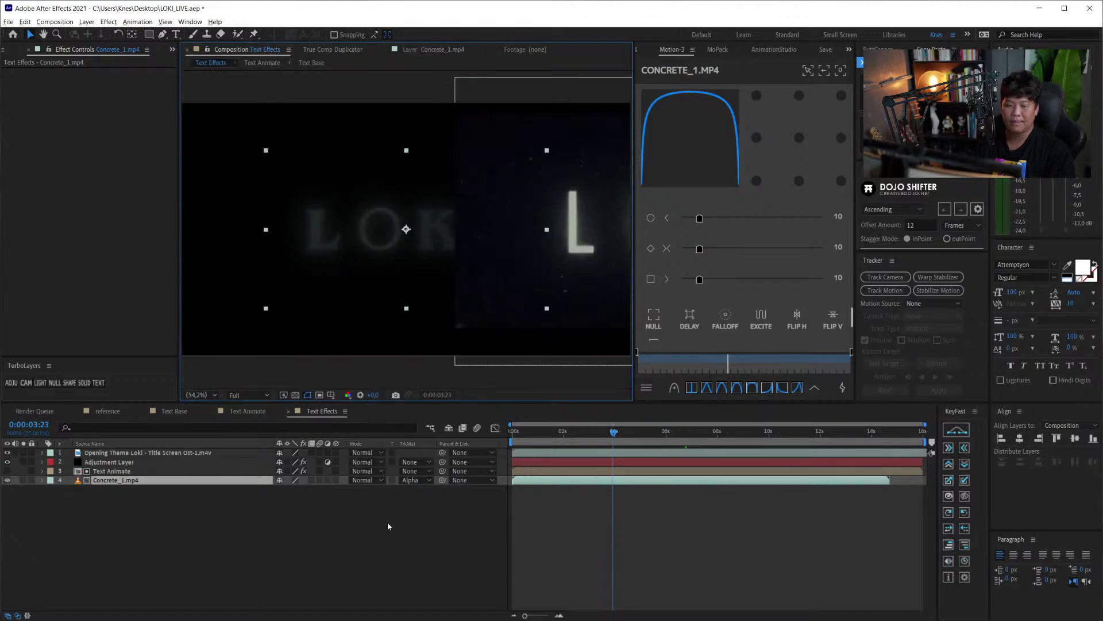
- Step through the Adjustment, Text Animate and Loki layers, ending on Concrete_1.mp4
left_click(109, 462)
left_click(111, 471)
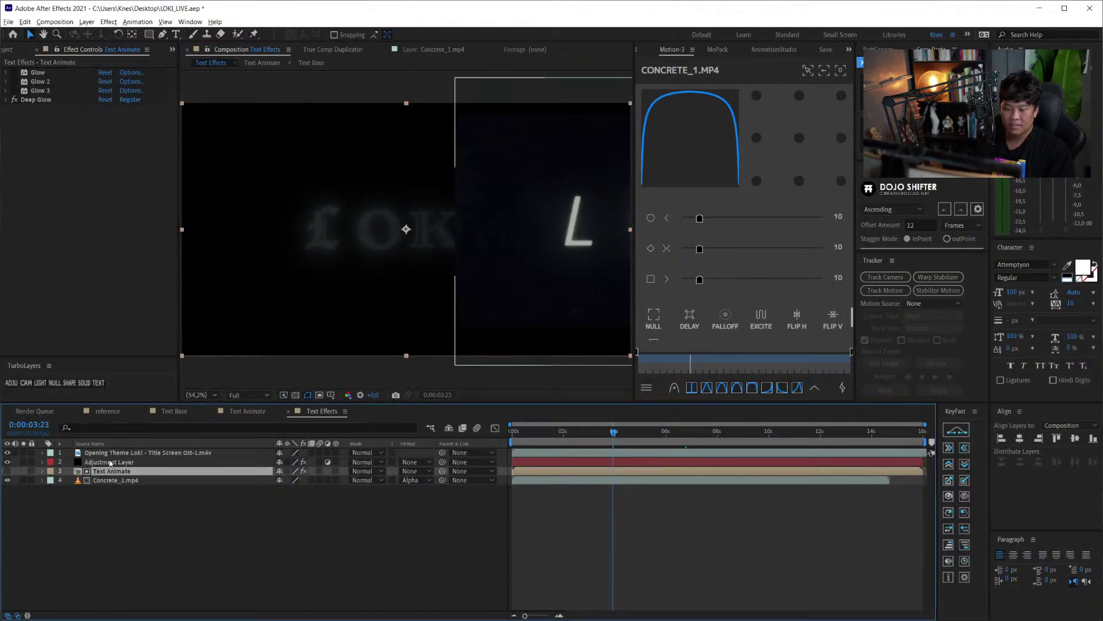
left_click(109, 453)
left_click(109, 462)
left_click(112, 471)
left_click(117, 481)
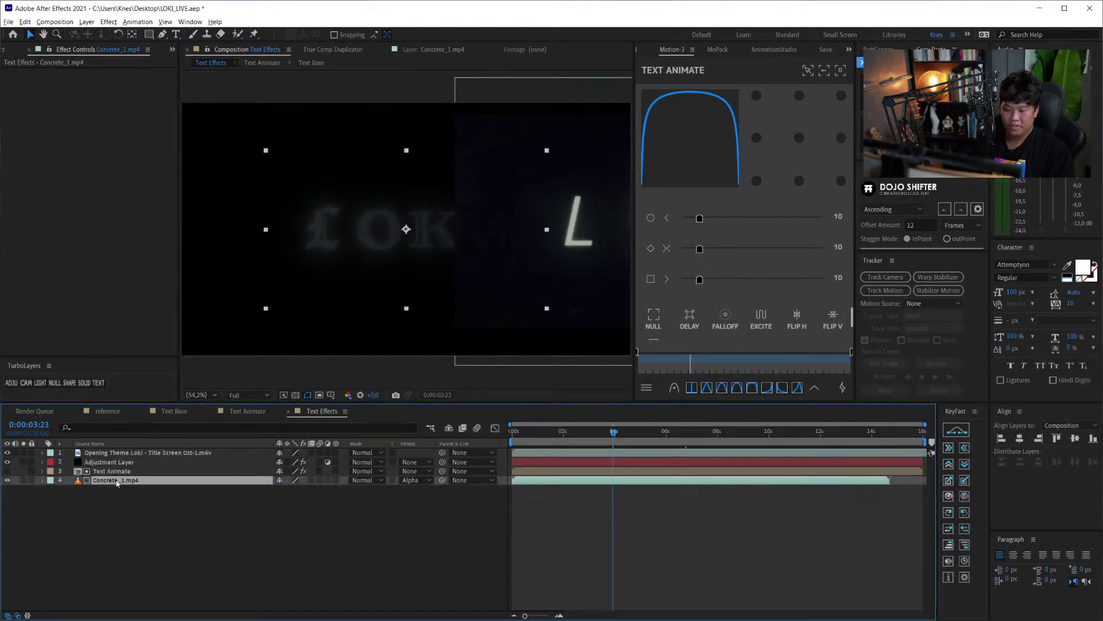
- Apply Curves to Concrete_1.mp4 with a steep brightening curve and review the footage
key("ctrl+space")
type("cur")
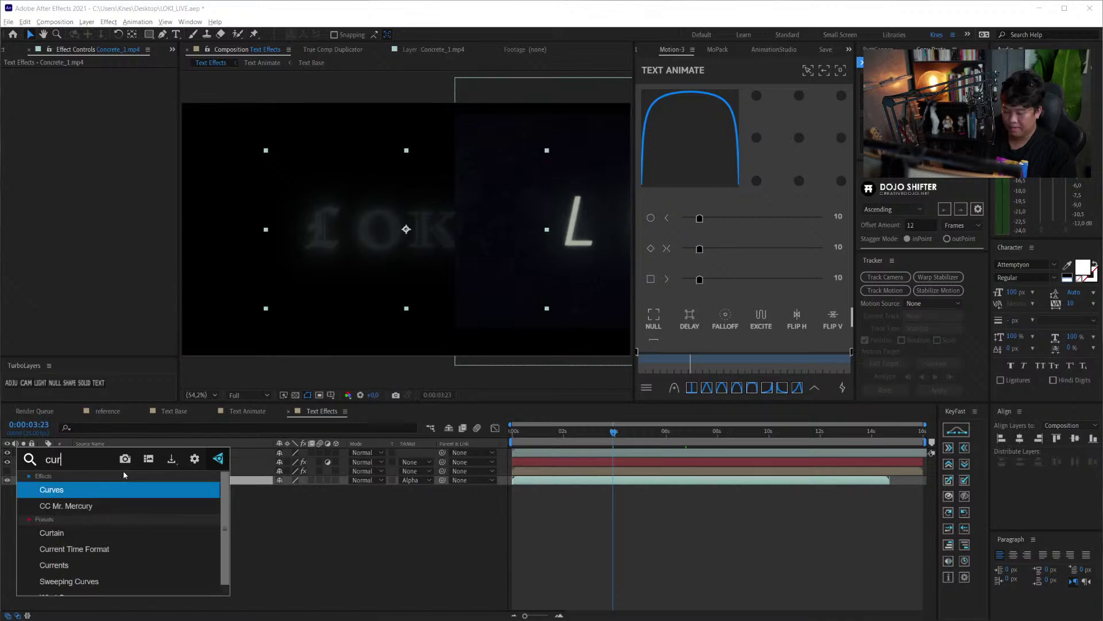
key("Return")
left_click_drag(96, 189, 67, 123)
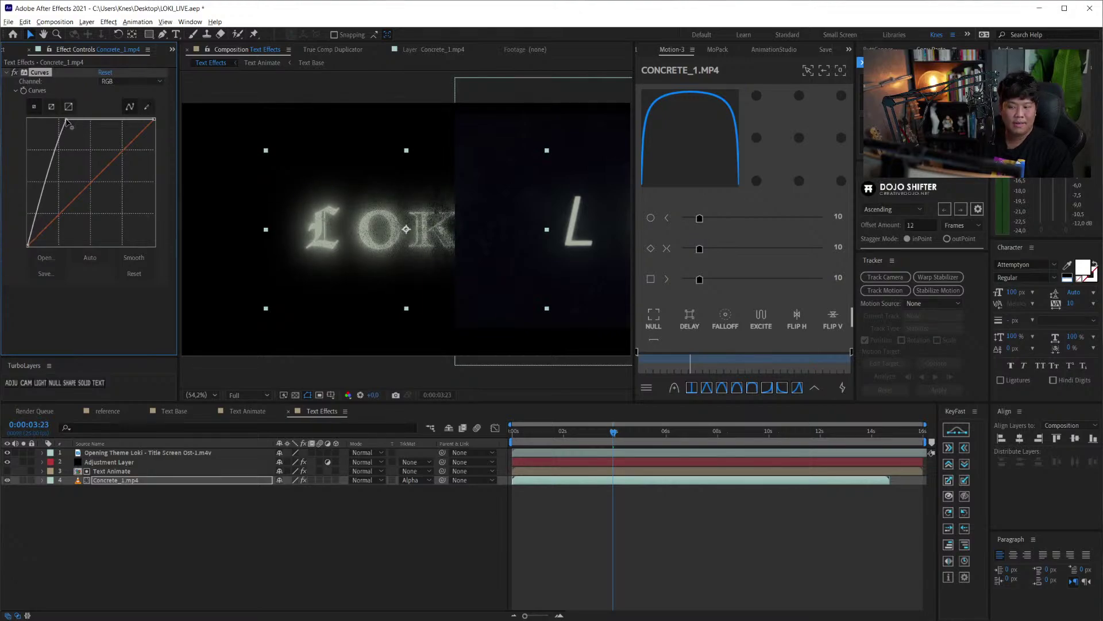
double_click(120, 479)
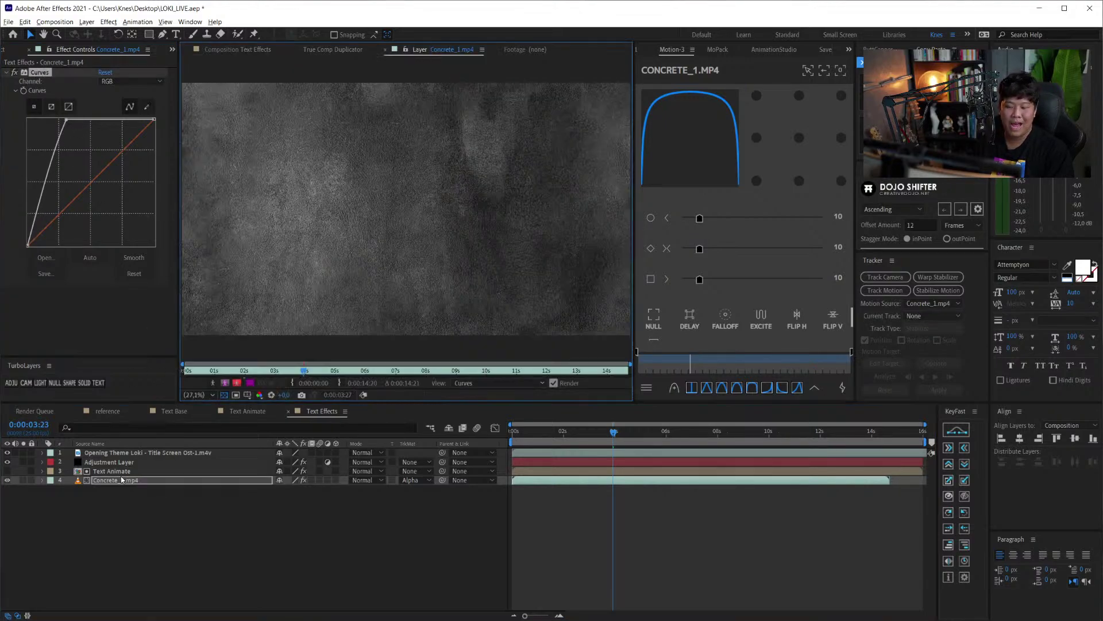
left_click_drag(234, 371, 288, 372)
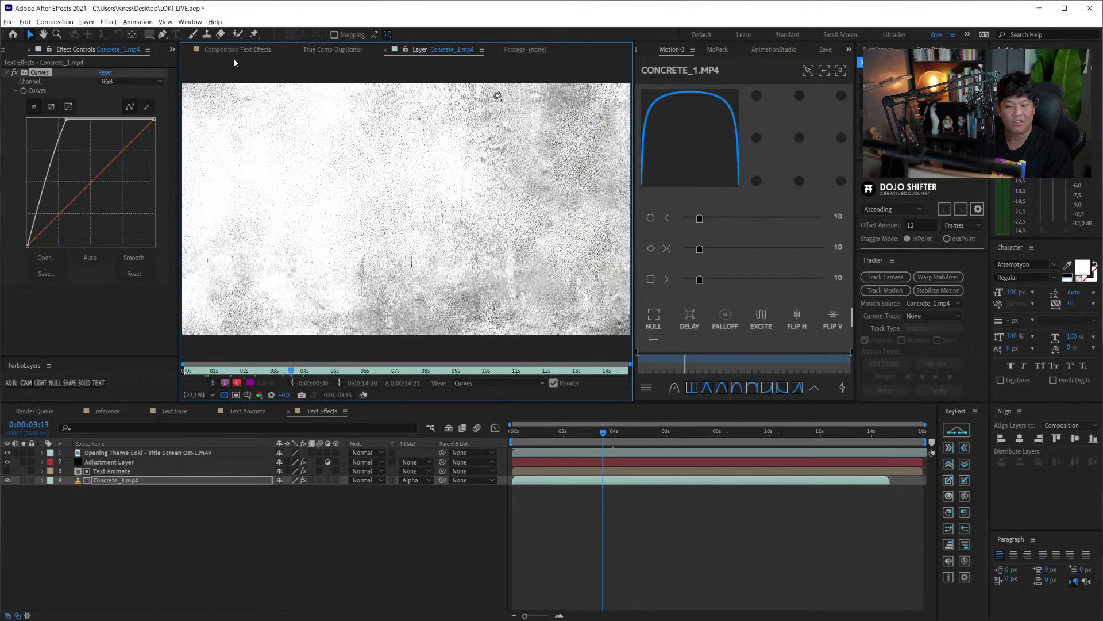
left_click(59, 454)
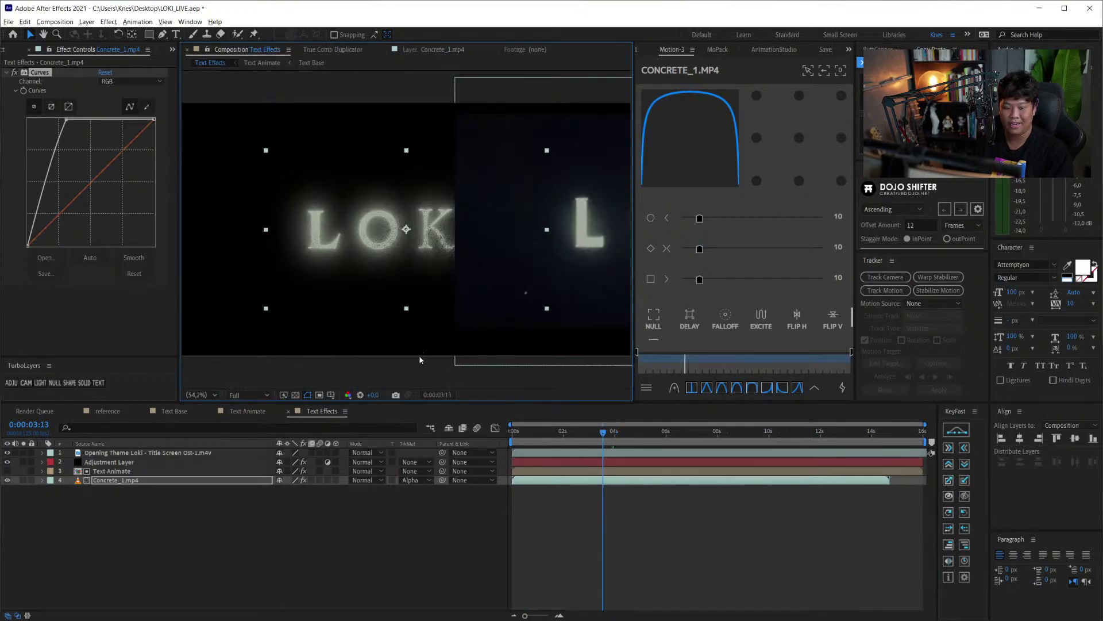
- Resample the CC Toner highlights from the frame, preview from about 5 seconds, and save
left_click(100, 462)
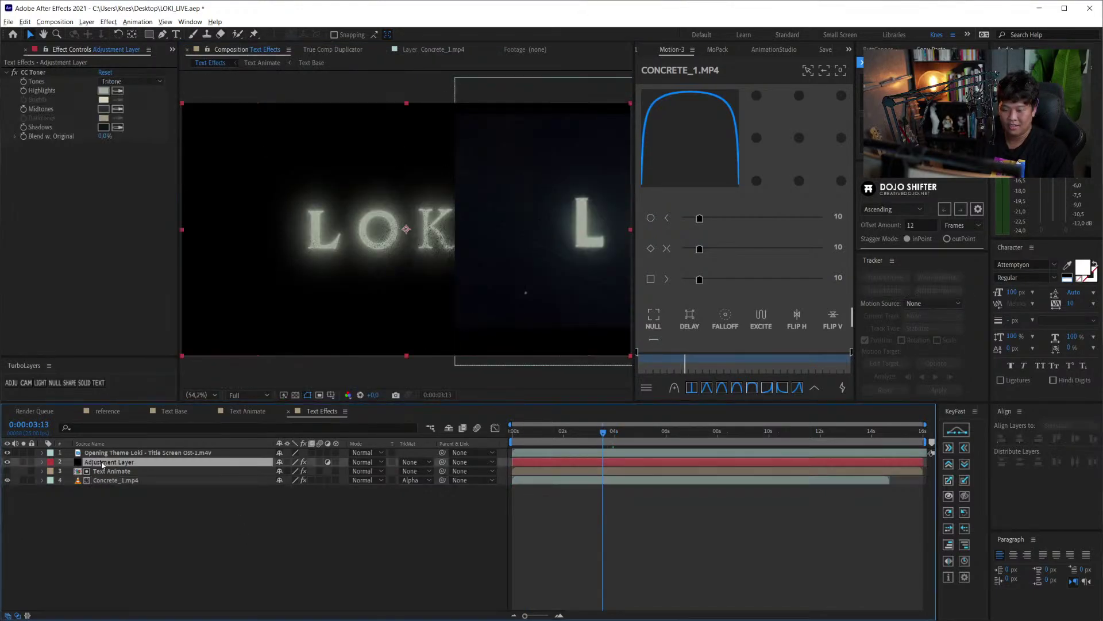
left_click(121, 91)
left_click(581, 195)
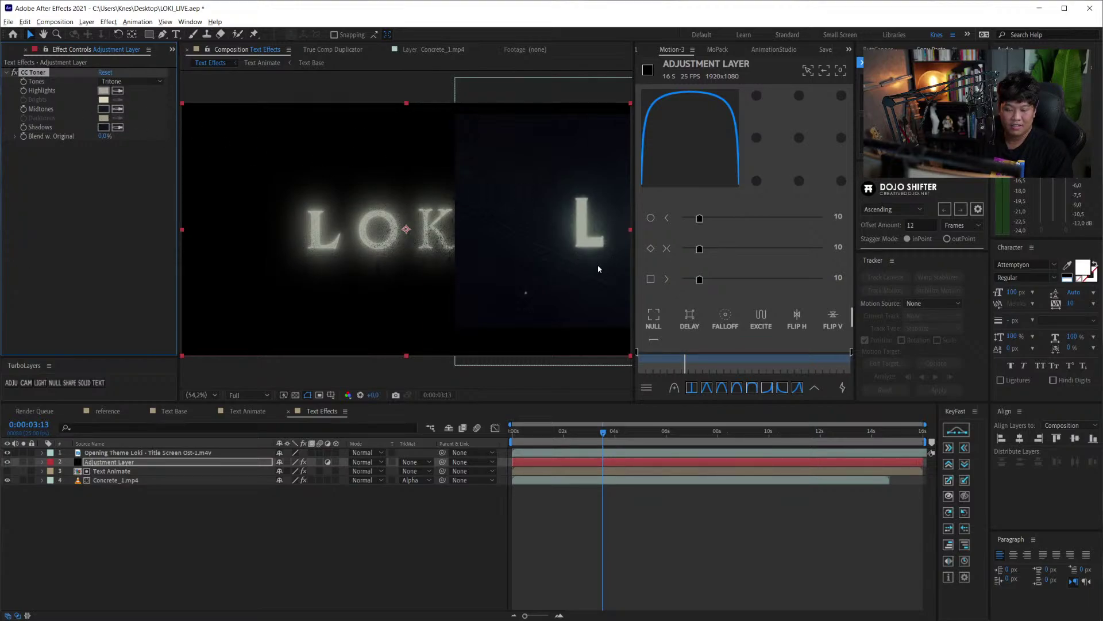
left_click(315, 497)
left_click_drag(579, 432, 664, 432)
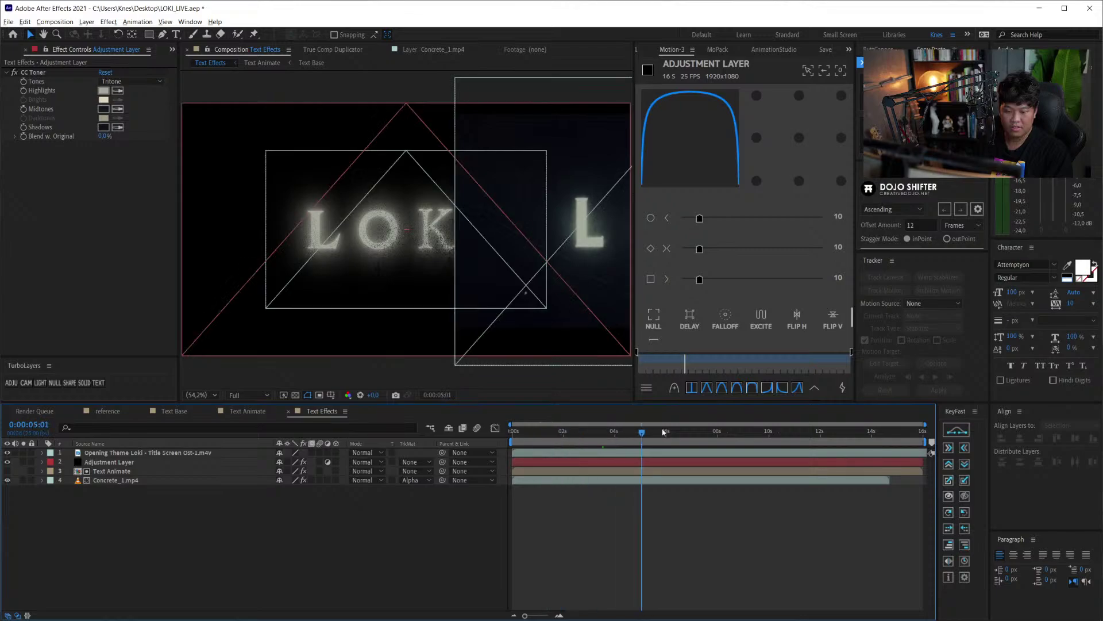
key("space")
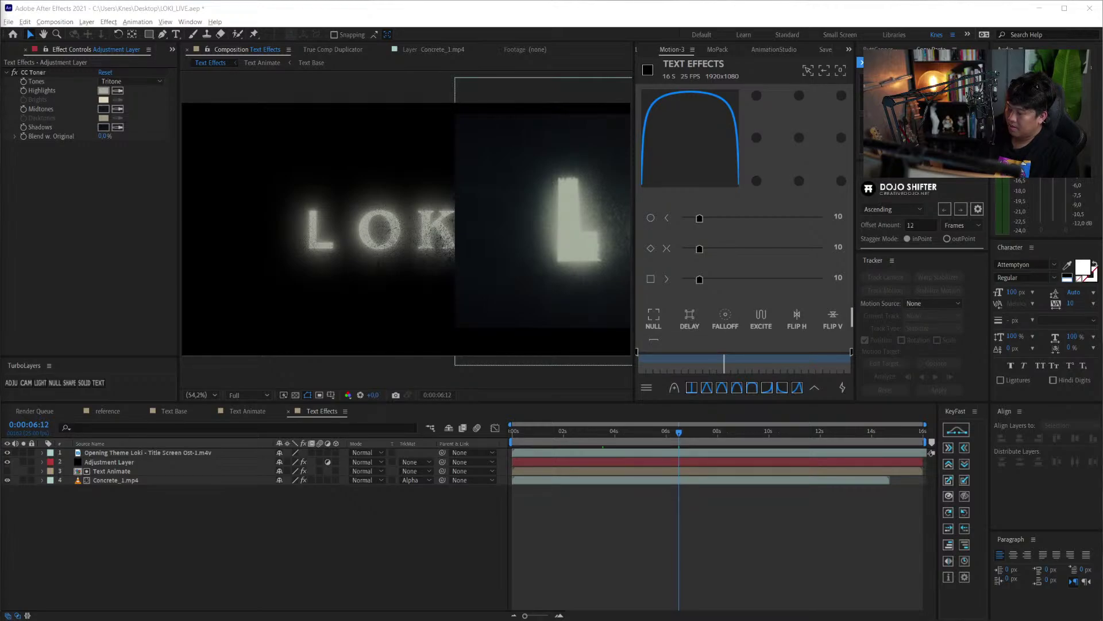
key("ctrl+s")
- Rewind near the start and cancel an attempted new solid layer
left_click_drag(598, 432, 527, 432)
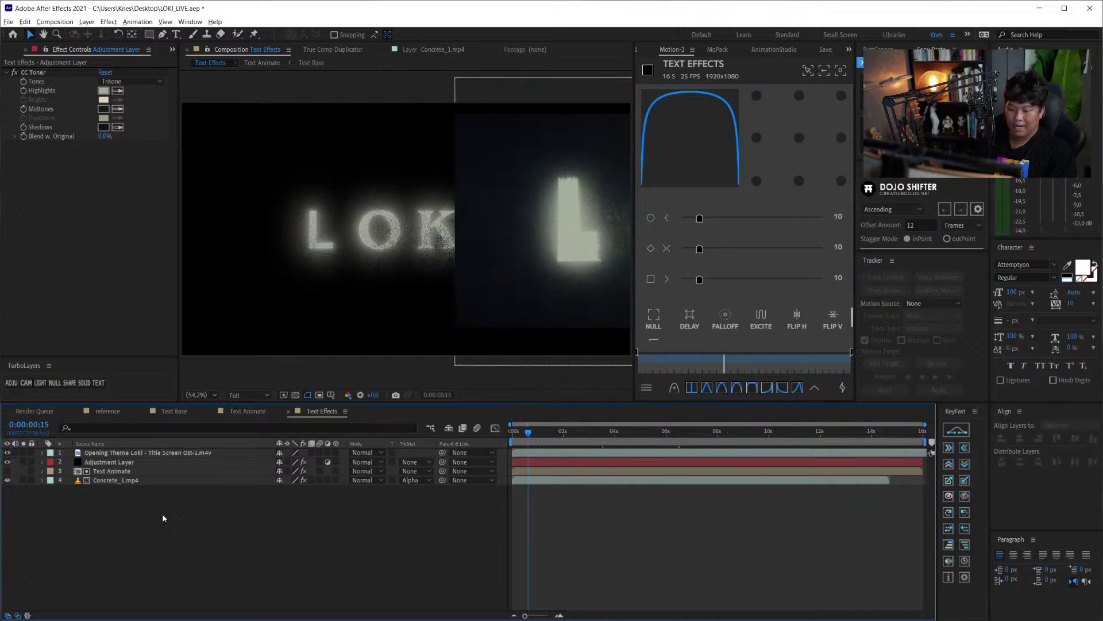
left_click(115, 480)
left_click(126, 511)
key("ctrl+y")
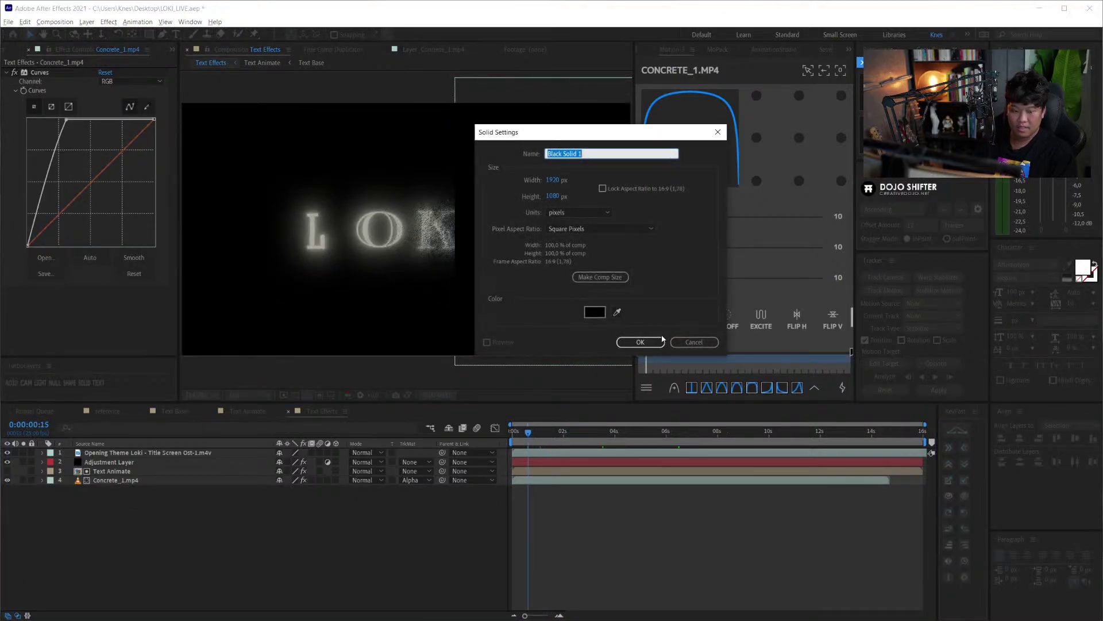
left_click(696, 340)
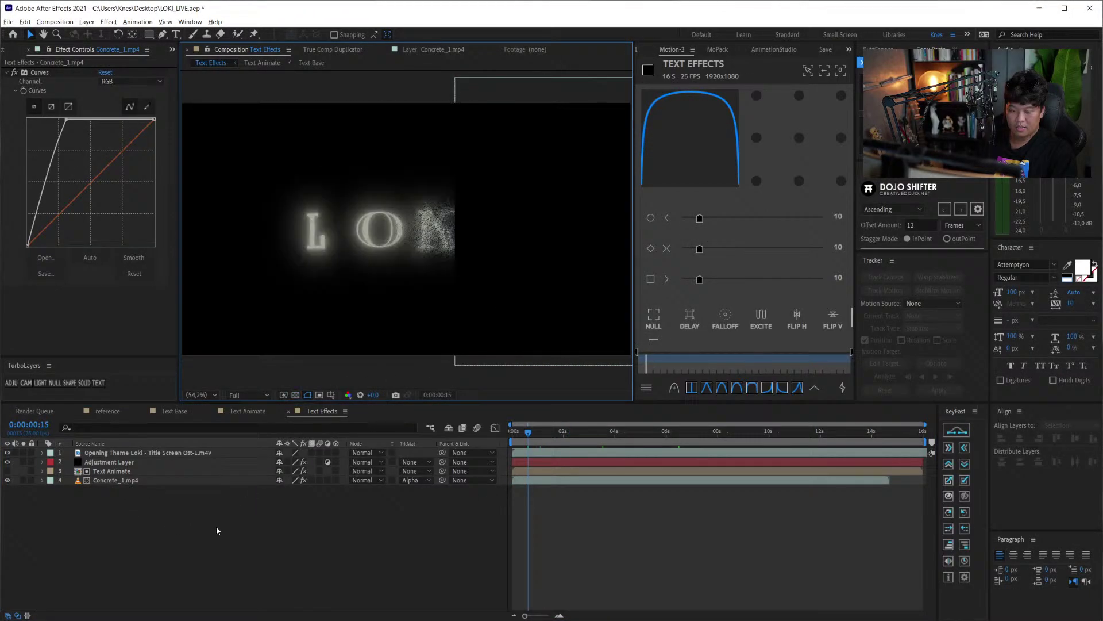
left_click(217, 529)
key("ctrl+y")
left_click(694, 341)
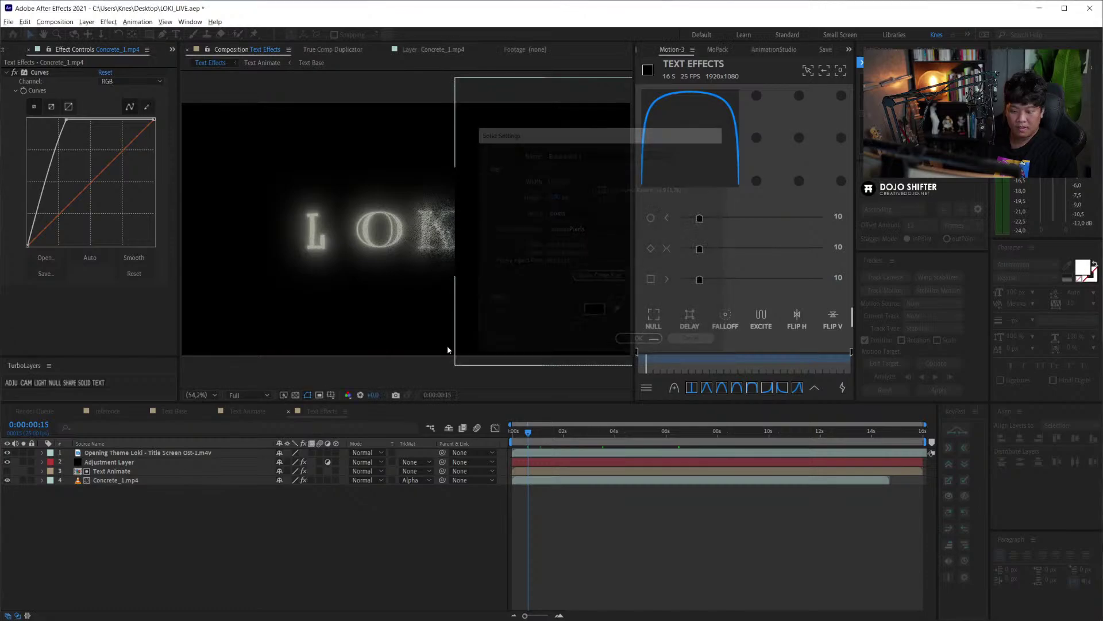
- Add Concrete_1.mp4 from the Project panel as the bottom layer and preview
left_click(17, 49)
left_click_drag(51, 147, 167, 503)
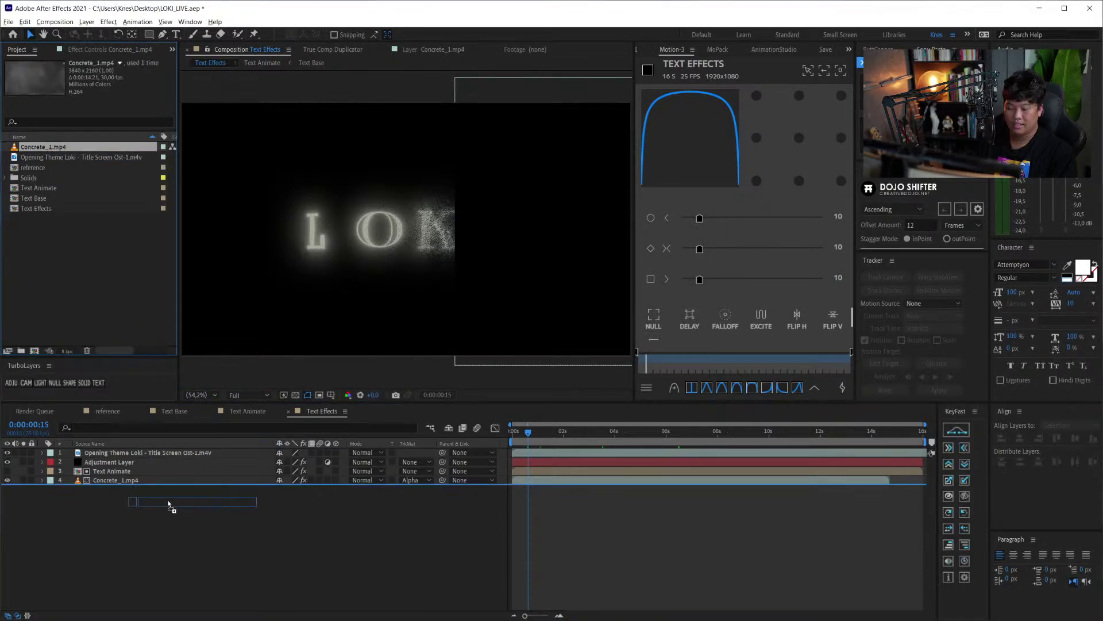
left_click(431, 526)
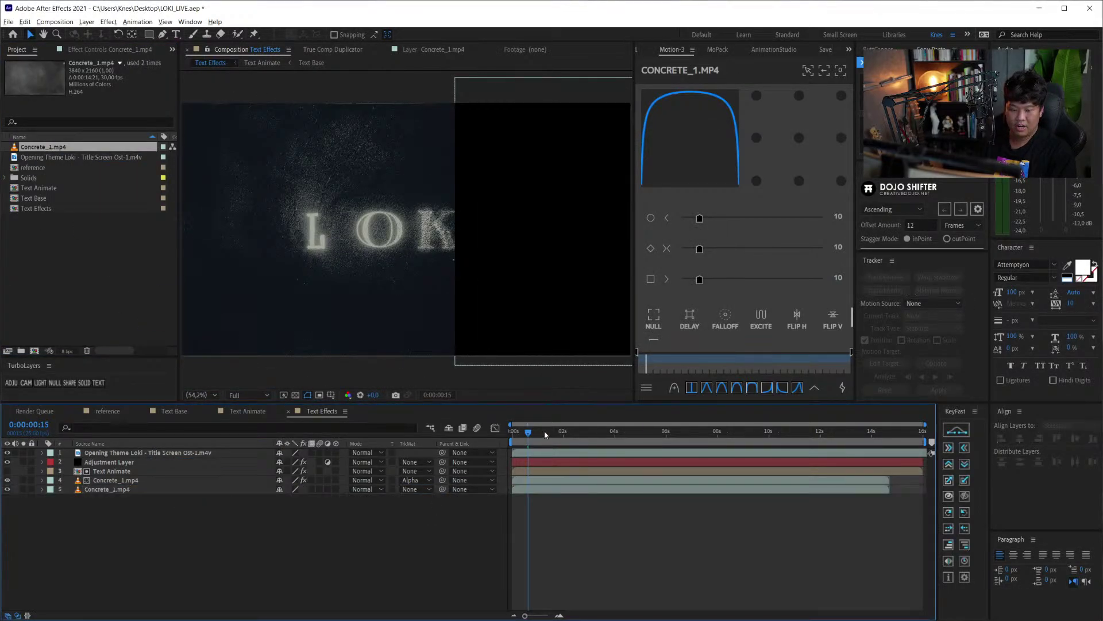
left_click(149, 452)
left_click(555, 476)
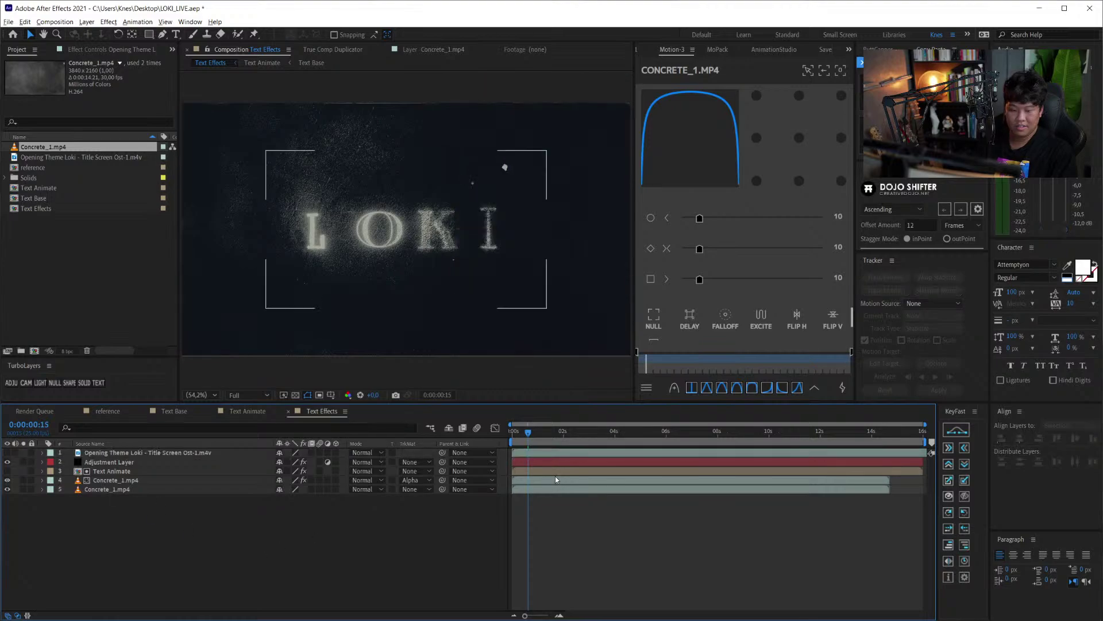
key("space")
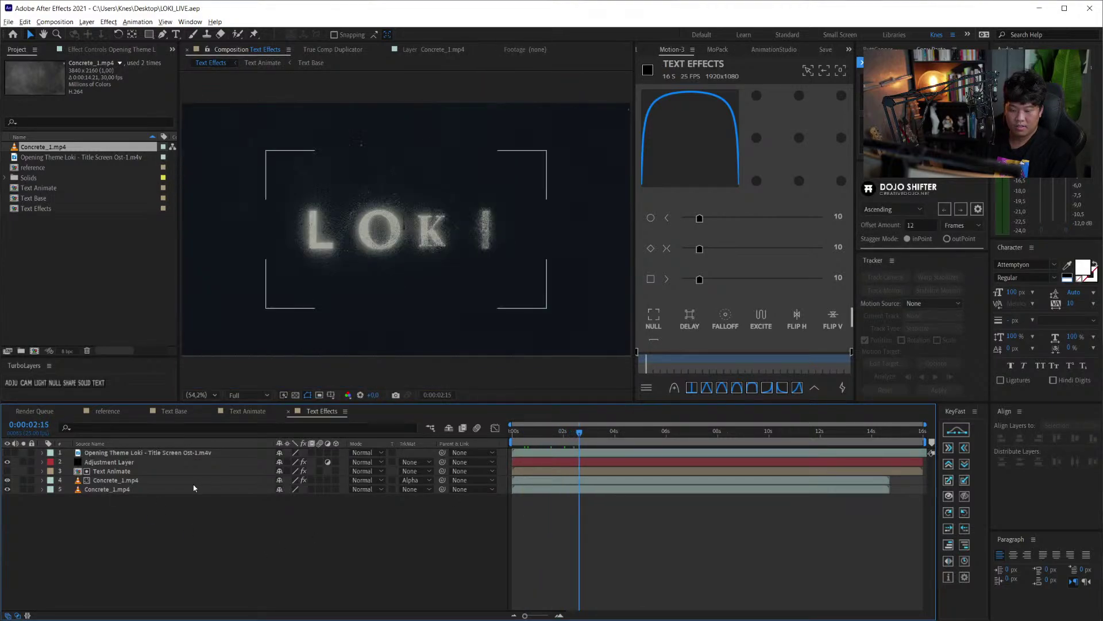
- Make the reference title video layer visible and select it
left_click(110, 489)
left_click(109, 462)
left_click(106, 50)
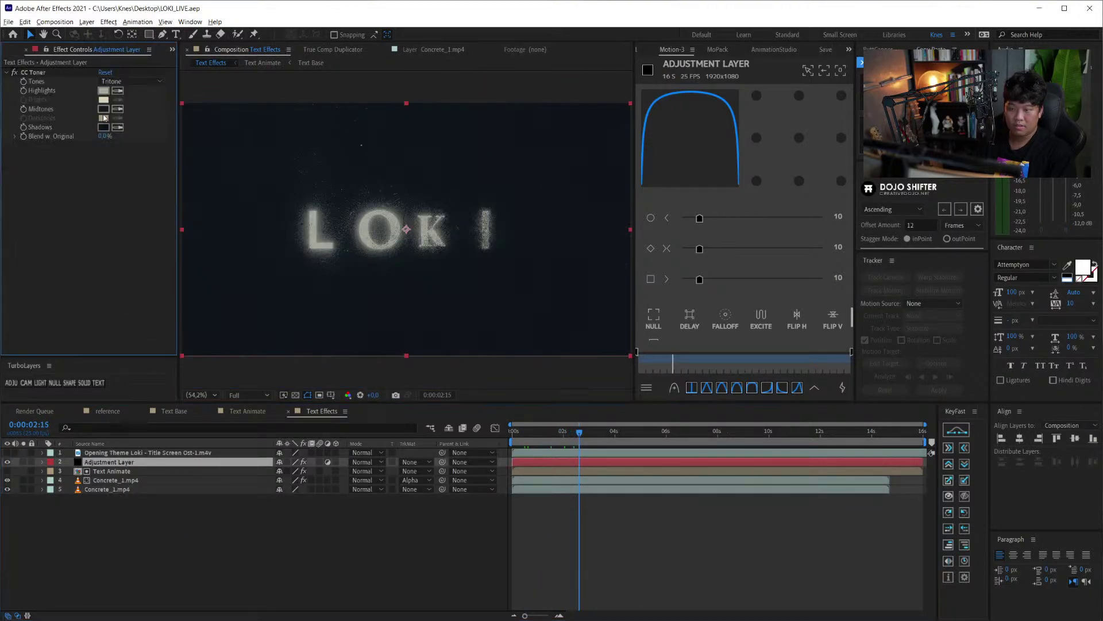
left_click(7, 453)
left_click(603, 130)
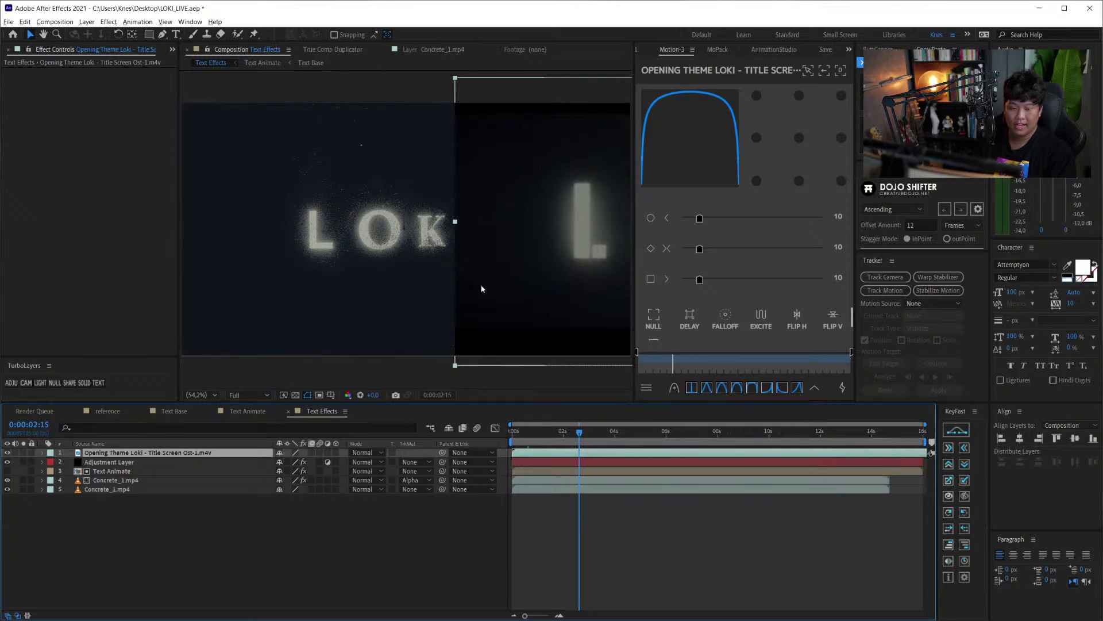
- Add CC Vignette to the adjustment layer with a wider angle of view and Amount raised to 104
left_click(236, 459)
key("ctrl+space")
type("cc")
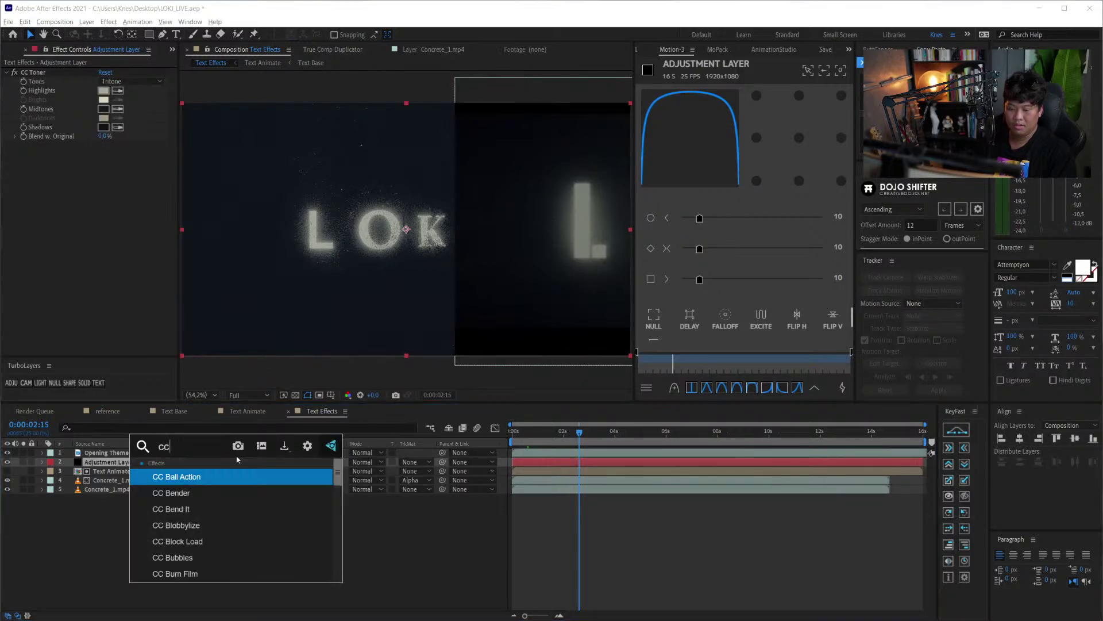
type(" vign")
key("Return")
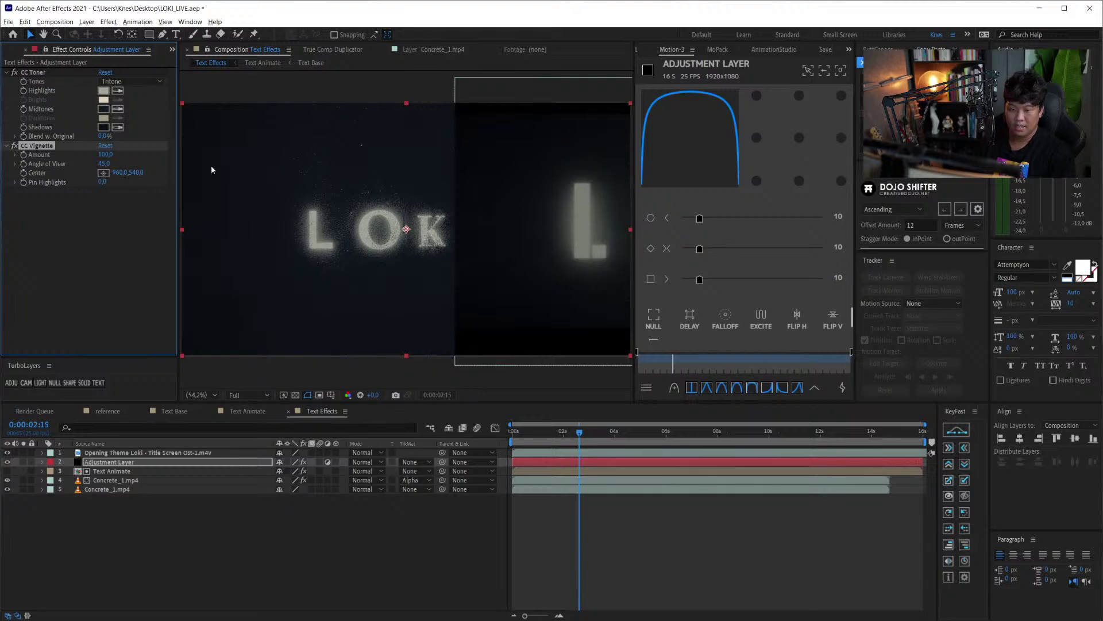
left_click_drag(152, 163, 293, 162)
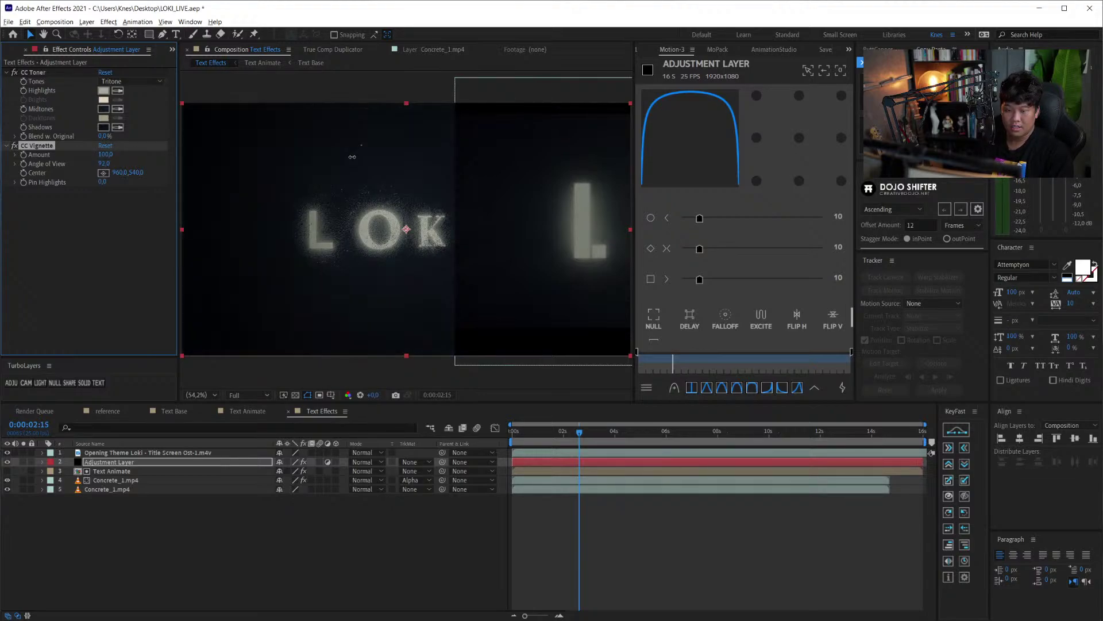
mouse_move(107, 154)
left_mouse_down()
mouse_move(164, 154)
mouse_move(108, 155)
mouse_move(78, 173)
left_mouse_up()
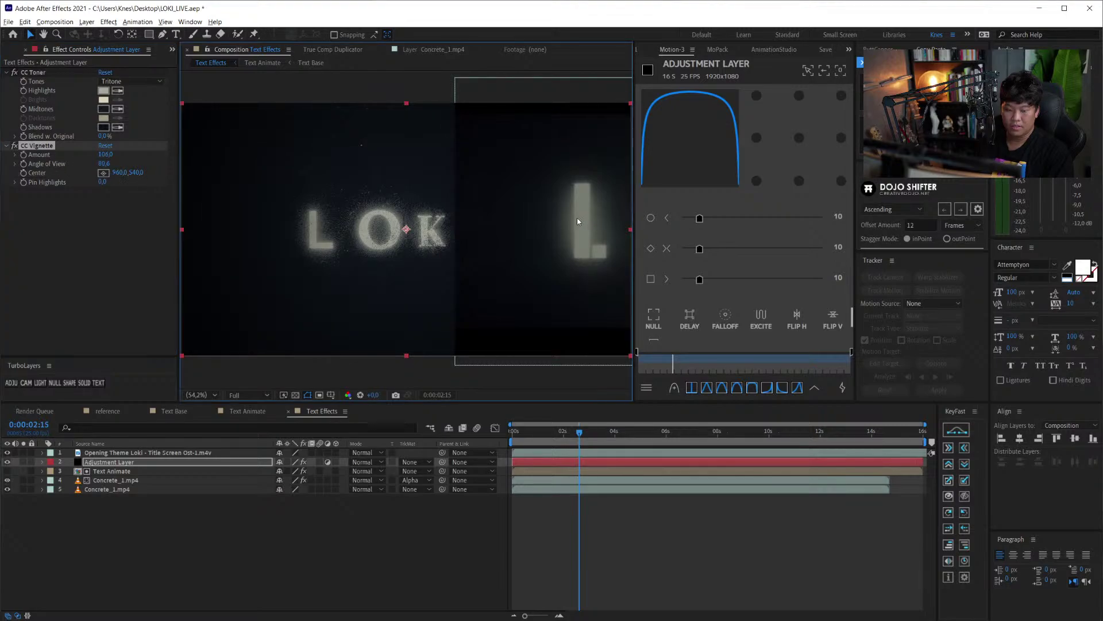
- Save the project and RAM-preview the vignetted LOKI title from an earlier frame
left_click(140, 509)
key("ctrl+s")
mouse_move(580, 433)
left_mouse_down()
mouse_move(556, 438)
mouse_move(586, 432)
left_mouse_up()
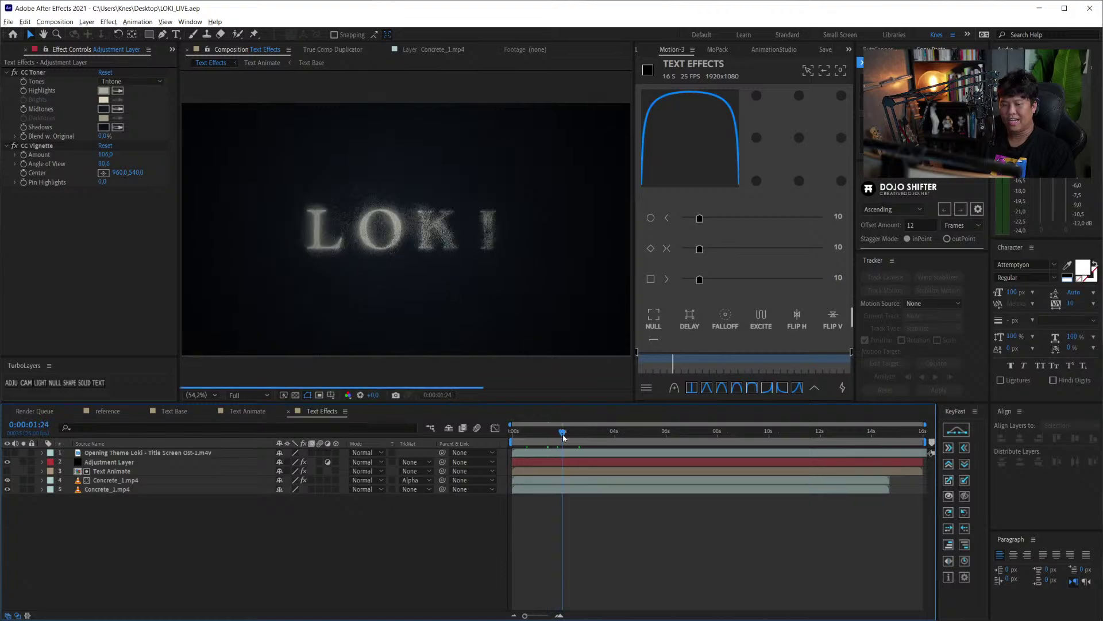
key("space")
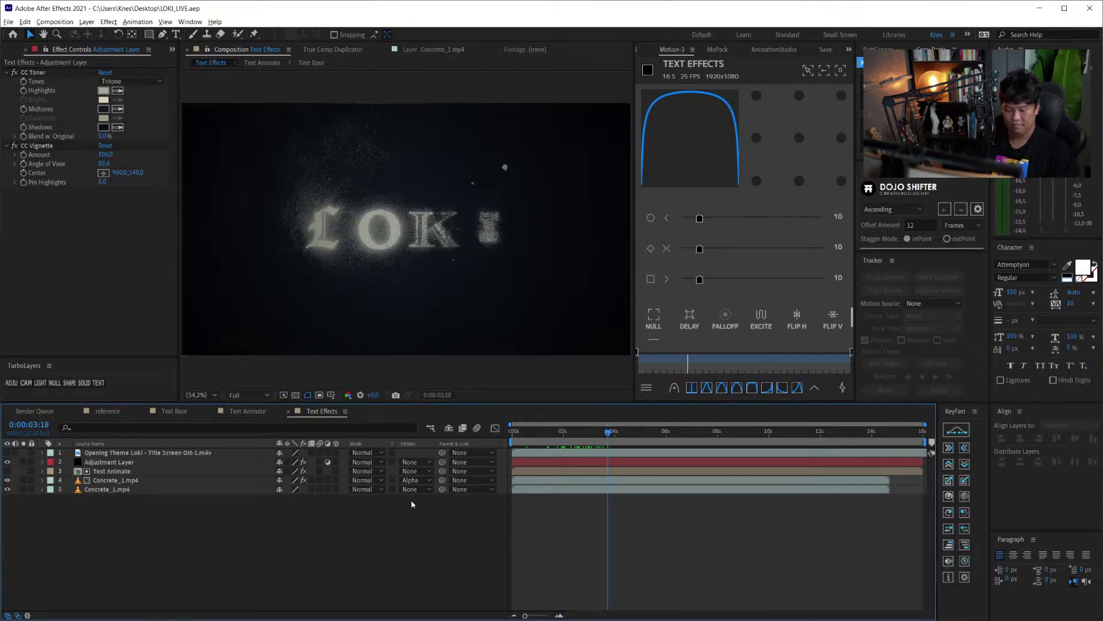
key("space")
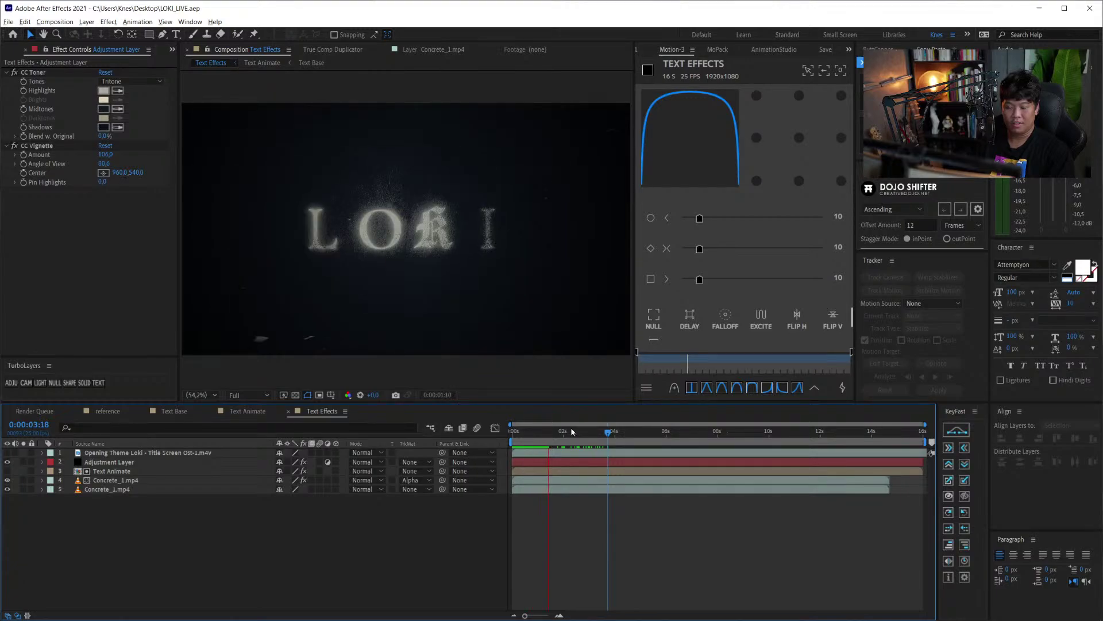
key("space")
left_click(121, 491)
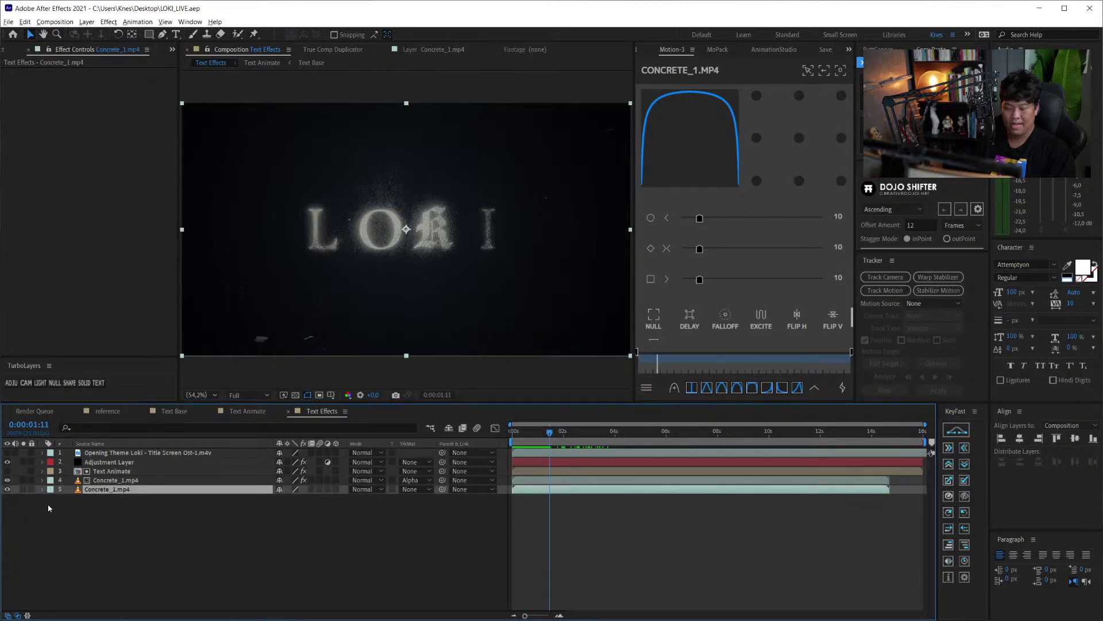
- After comparing with the concrete hidden, apply Curves to the bottom Concrete_1.mp4 layer with lifted mid-tones
left_click(8, 489)
left_click(124, 498)
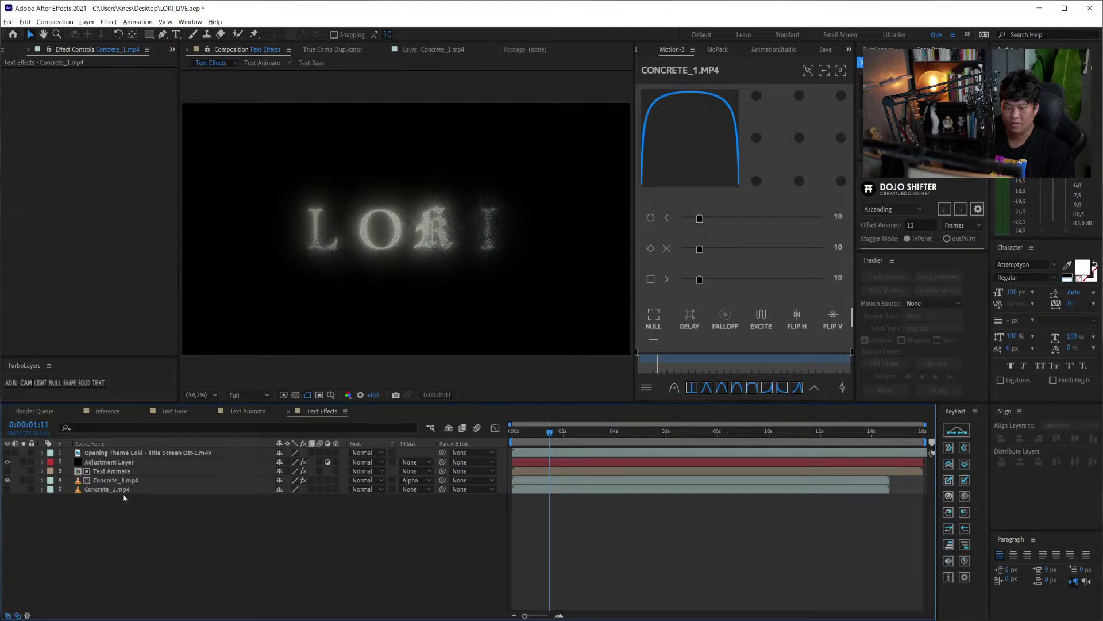
left_click(8, 489)
left_click(166, 489)
key("ctrl+space")
type("cur")
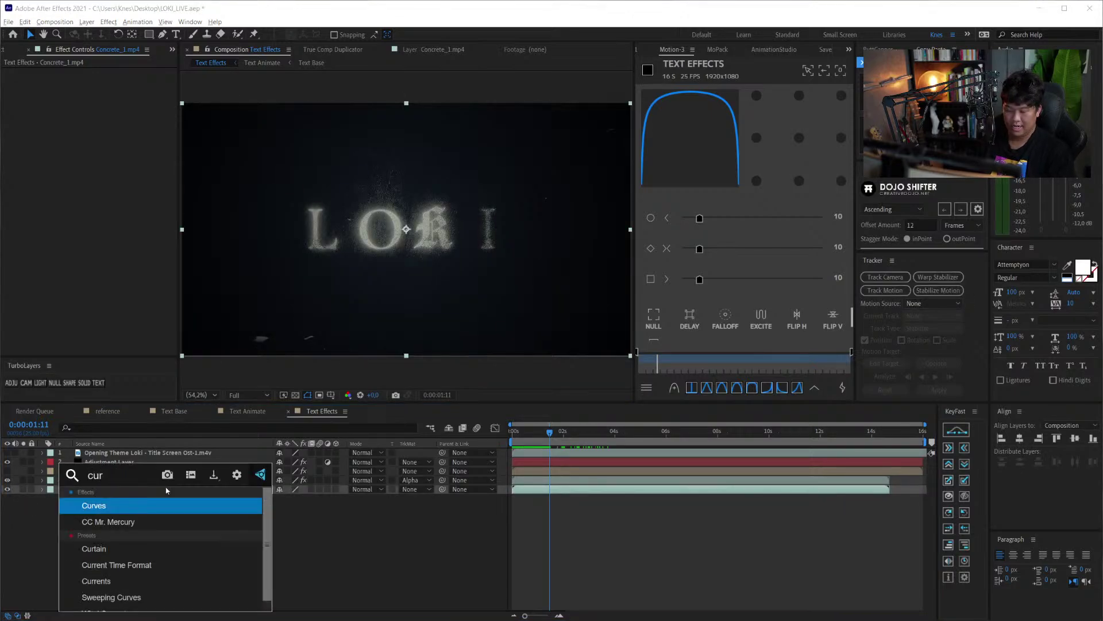
key("Return")
mouse_move(87, 187)
left_mouse_down()
mouse_move(89, 166)
mouse_move(128, 155)
left_mouse_up()
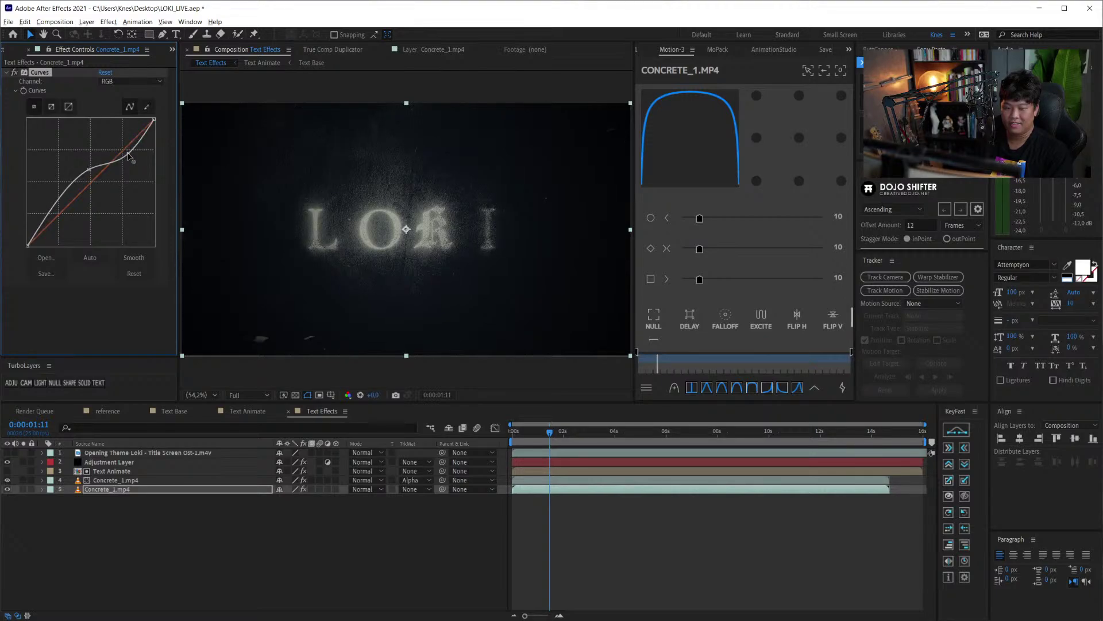
- Preview the graded title animation from the start, stopping at 0:00:02:22
left_click(412, 529)
key("space")
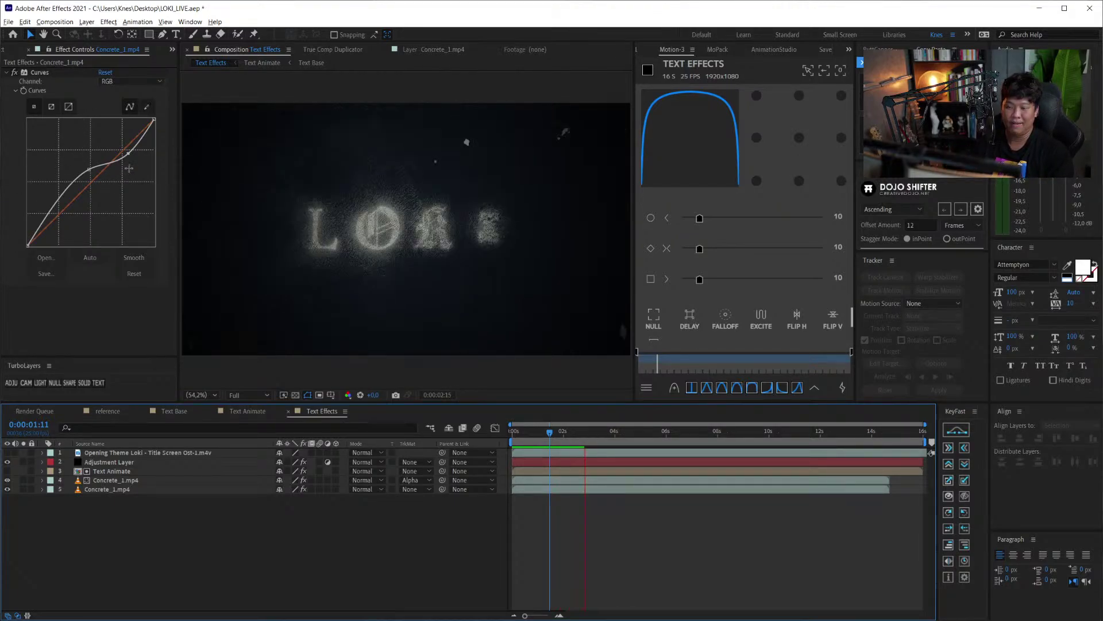
left_click(591, 443)
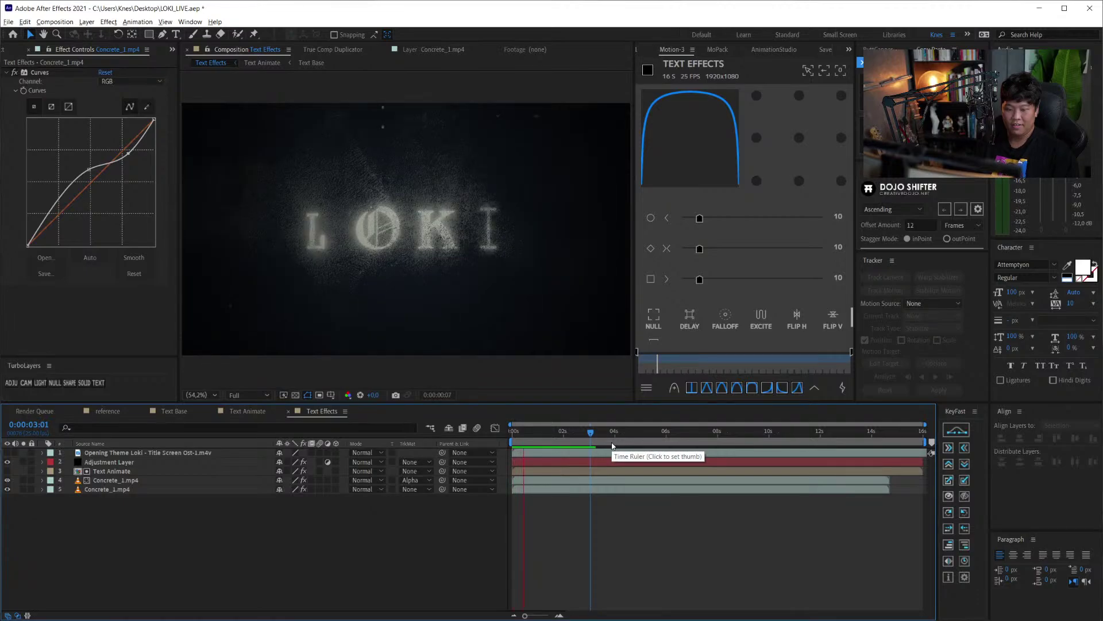
left_click(91, 181)
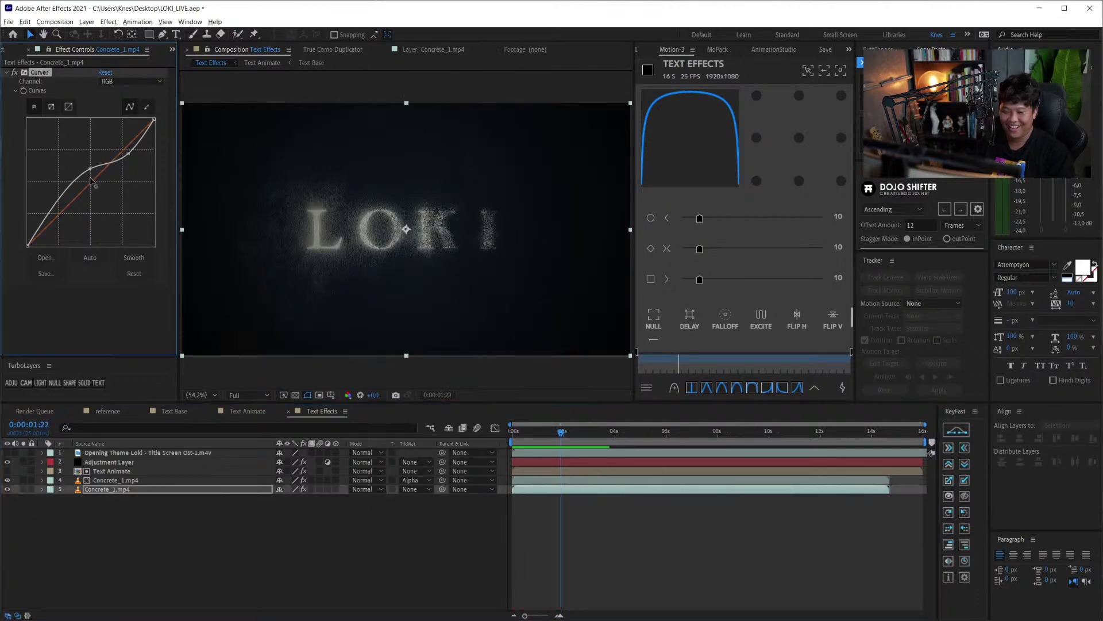
left_click(232, 549)
key("space")
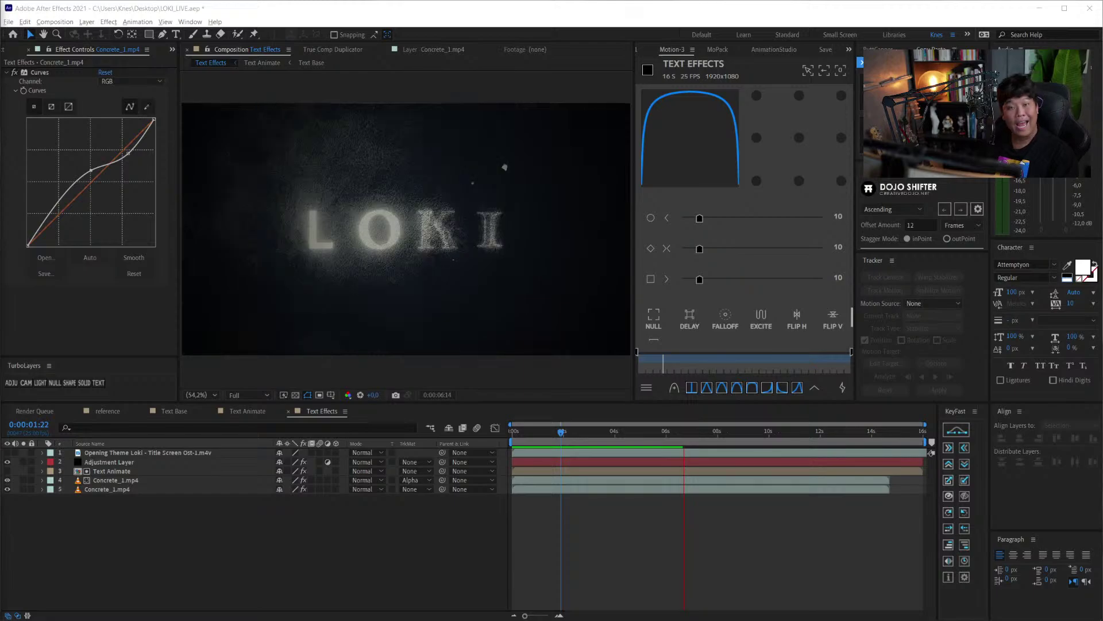
left_click(587, 437)
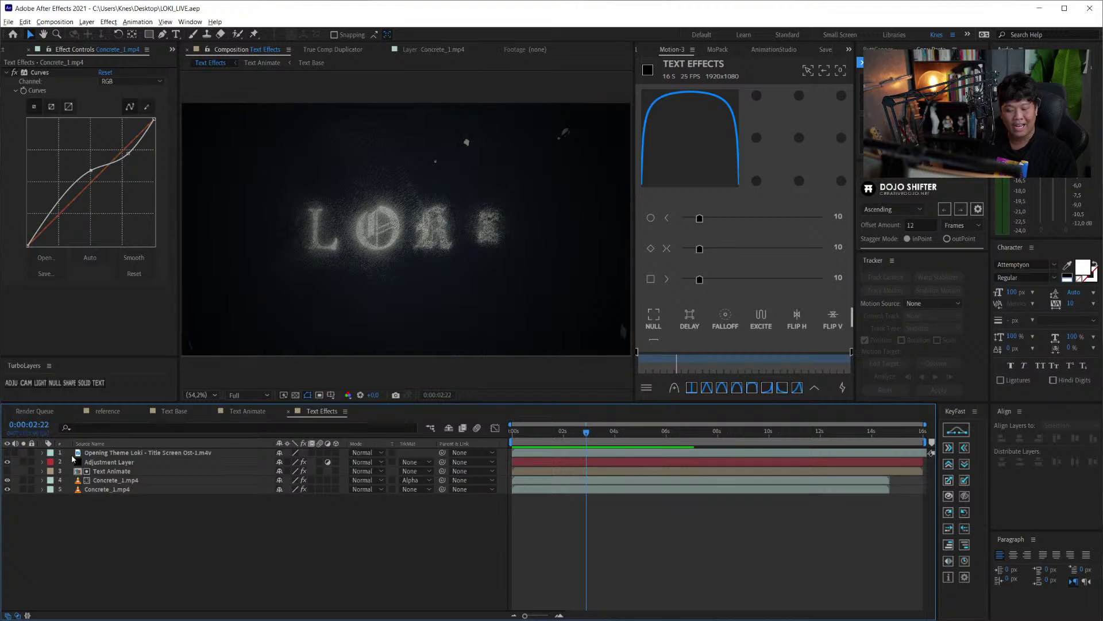
left_click(6, 462)
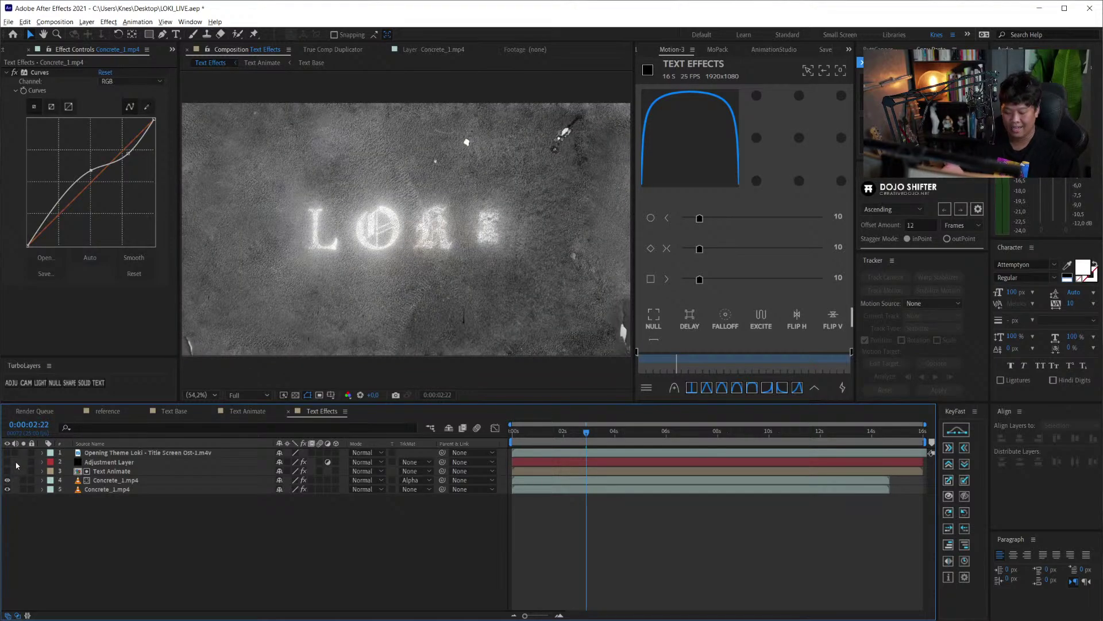
key("space")
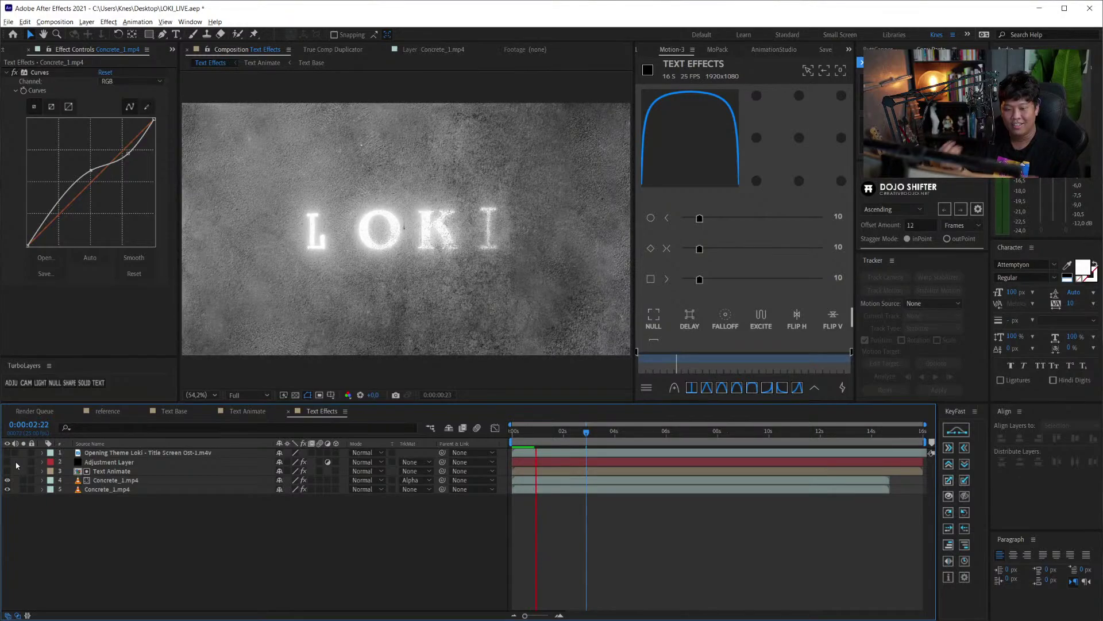
left_click(7, 462)
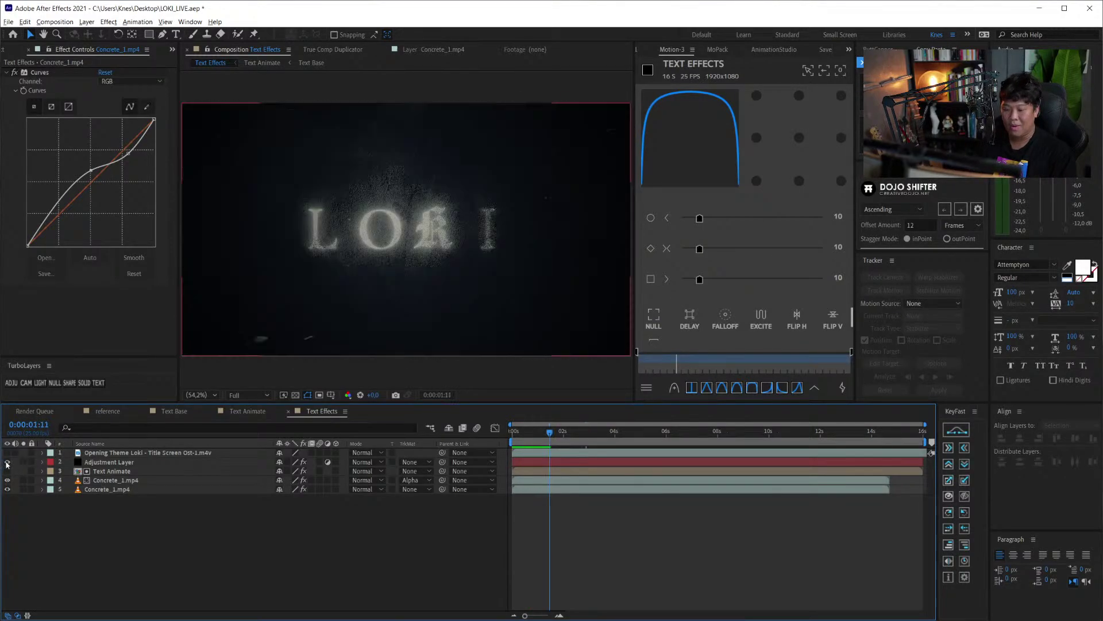
left_click(112, 462)
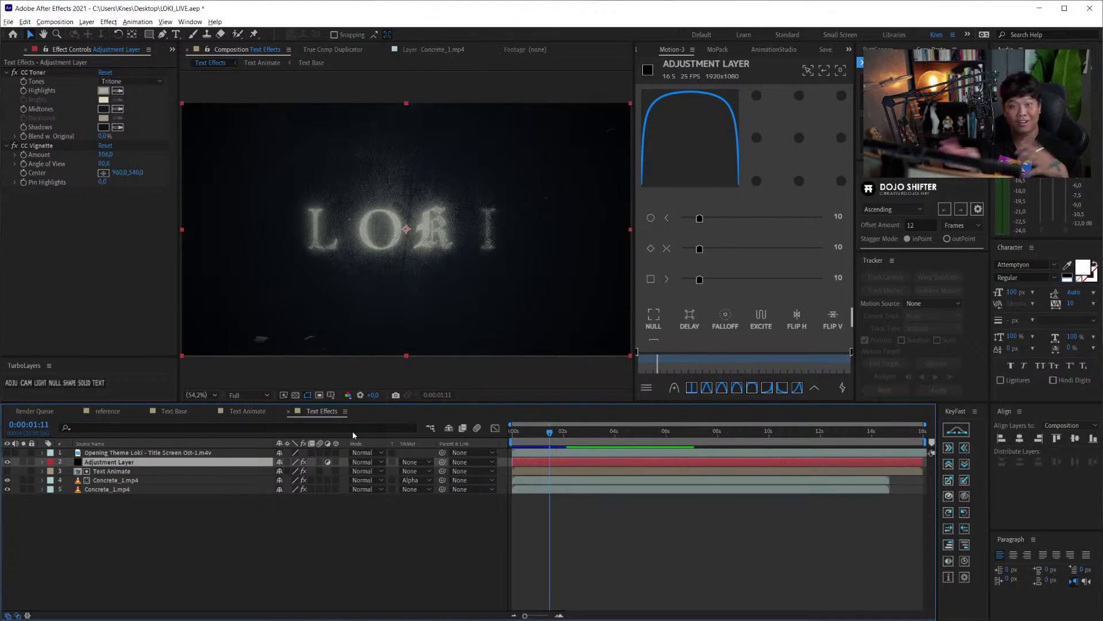
left_click(653, 545)
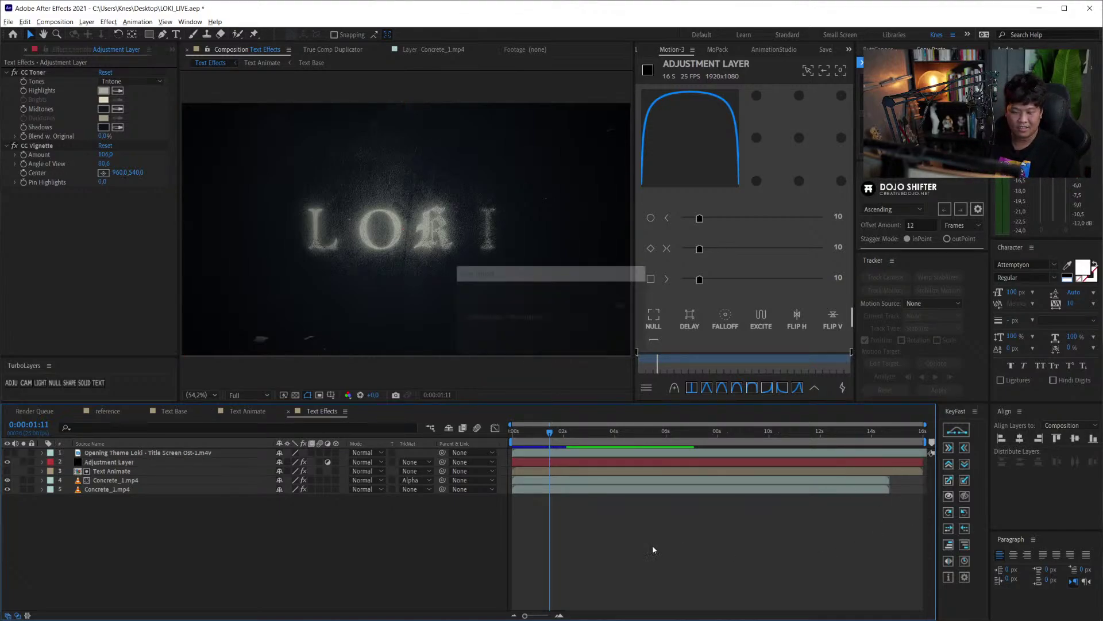
key("space")
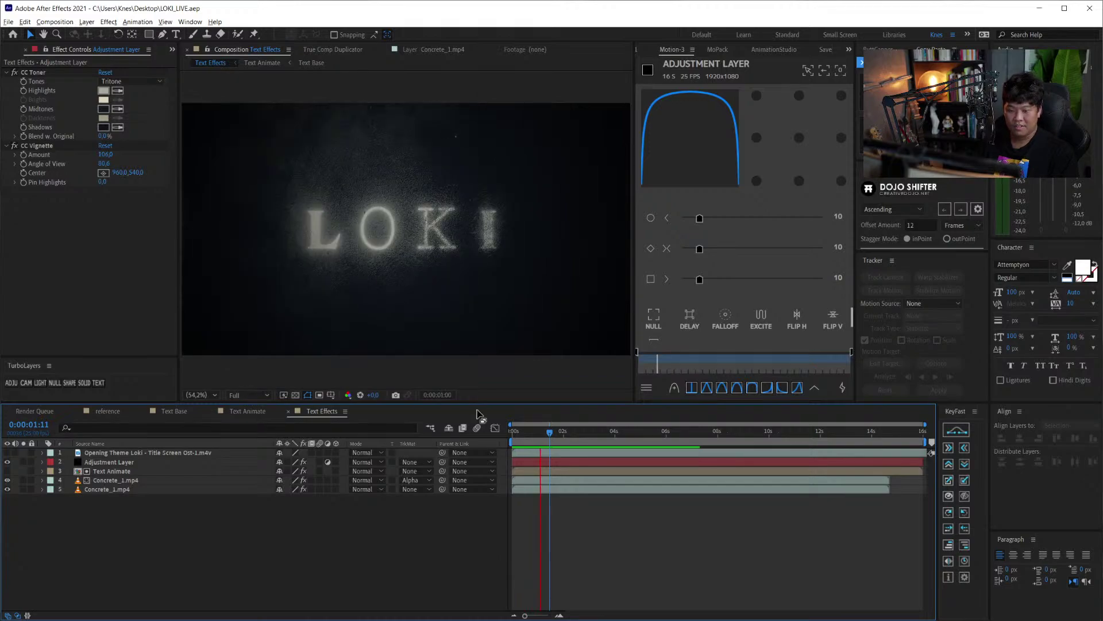
left_click(192, 472)
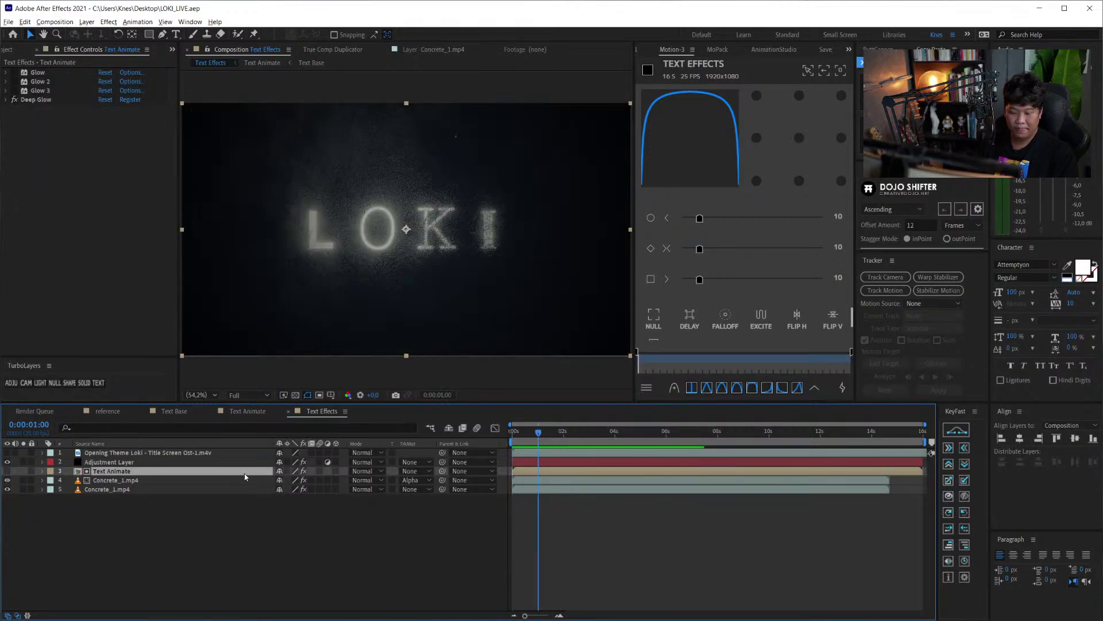
left_click(173, 480)
key("s")
mouse_move(305, 489)
left_mouse_down()
mouse_move(290, 489)
mouse_move(313, 480)
mouse_move(298, 479)
left_mouse_up()
left_click(112, 471)
key("s")
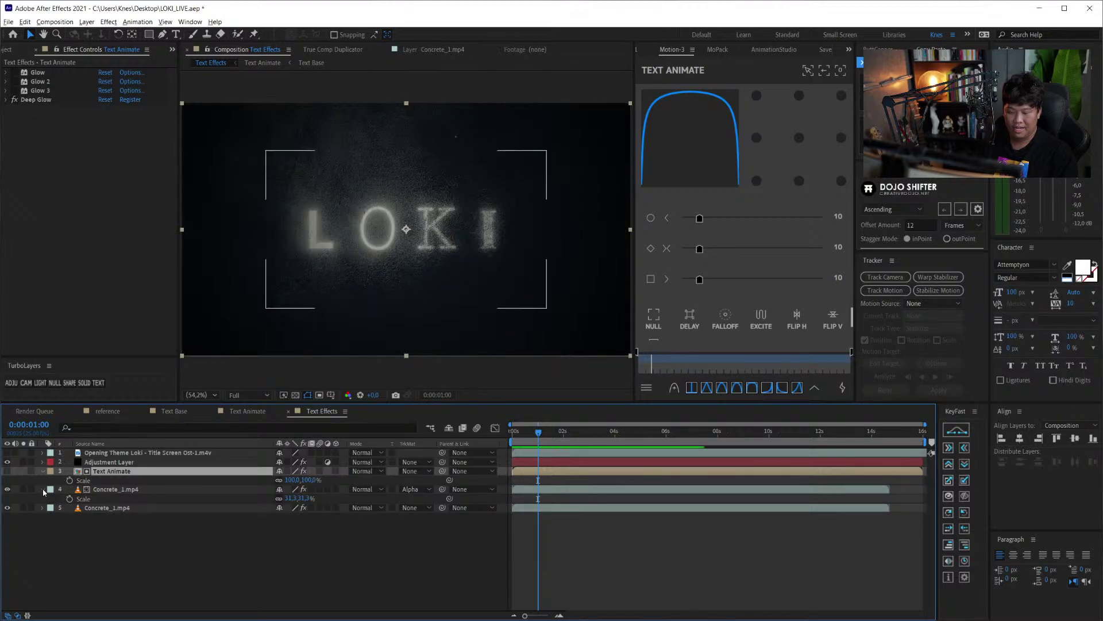
left_click(443, 478)
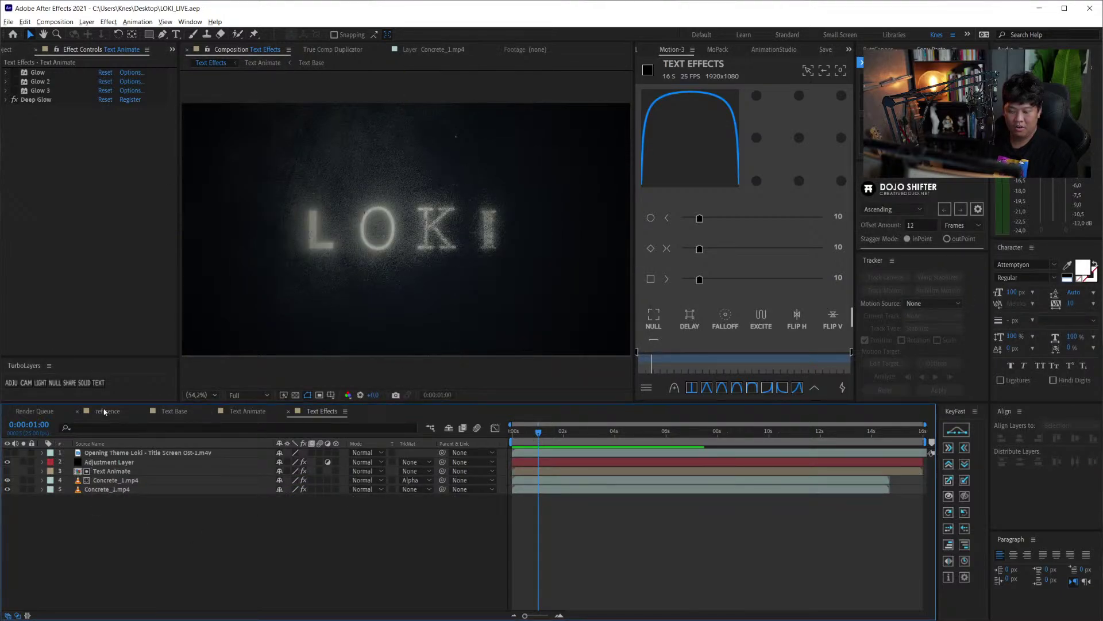
left_click(104, 412)
mouse_move(620, 431)
left_mouse_down()
mouse_move(771, 425)
mouse_move(769, 440)
left_mouse_up()
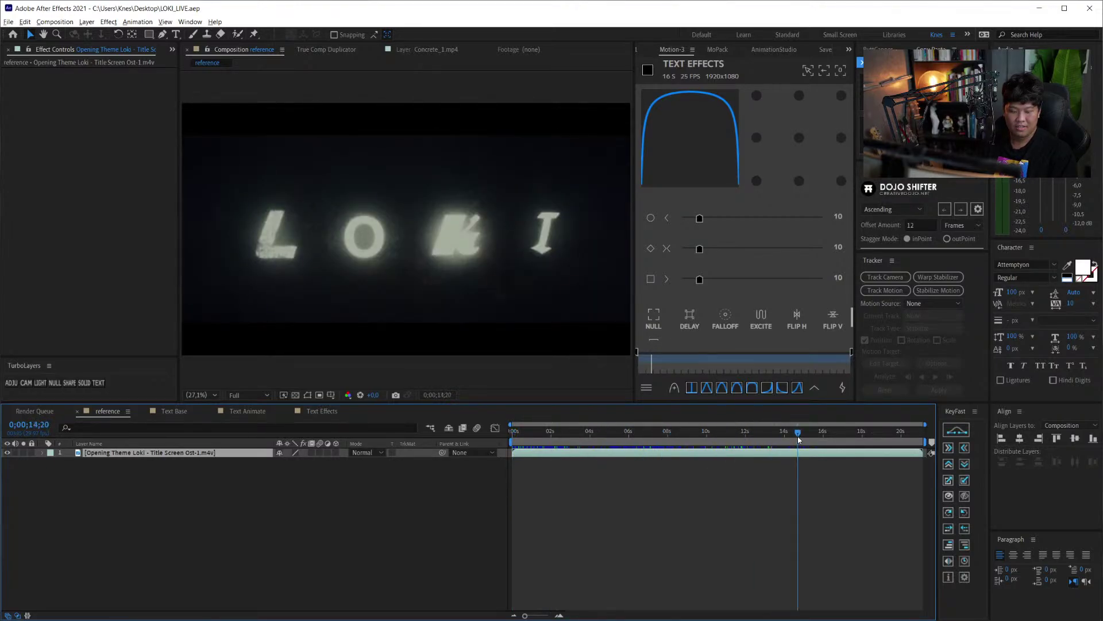
left_click(313, 410)
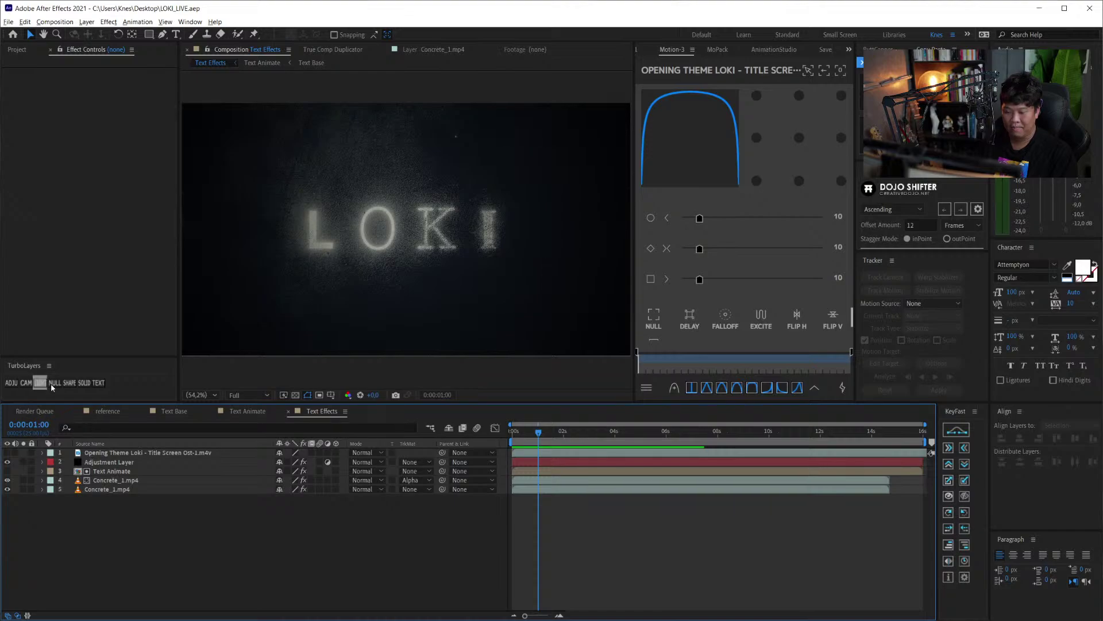
- Add Null 1 and parent the Text Animate and Concrete_1.mp4 layers to it
left_click(54, 382)
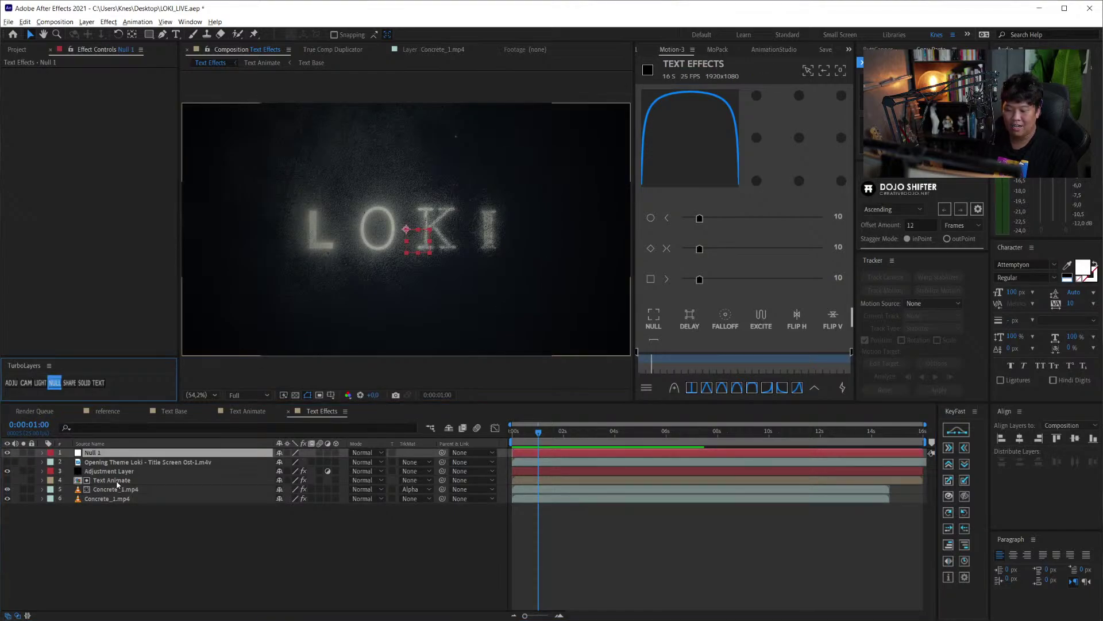
left_click(112, 480)
left_click(116, 489, "shift")
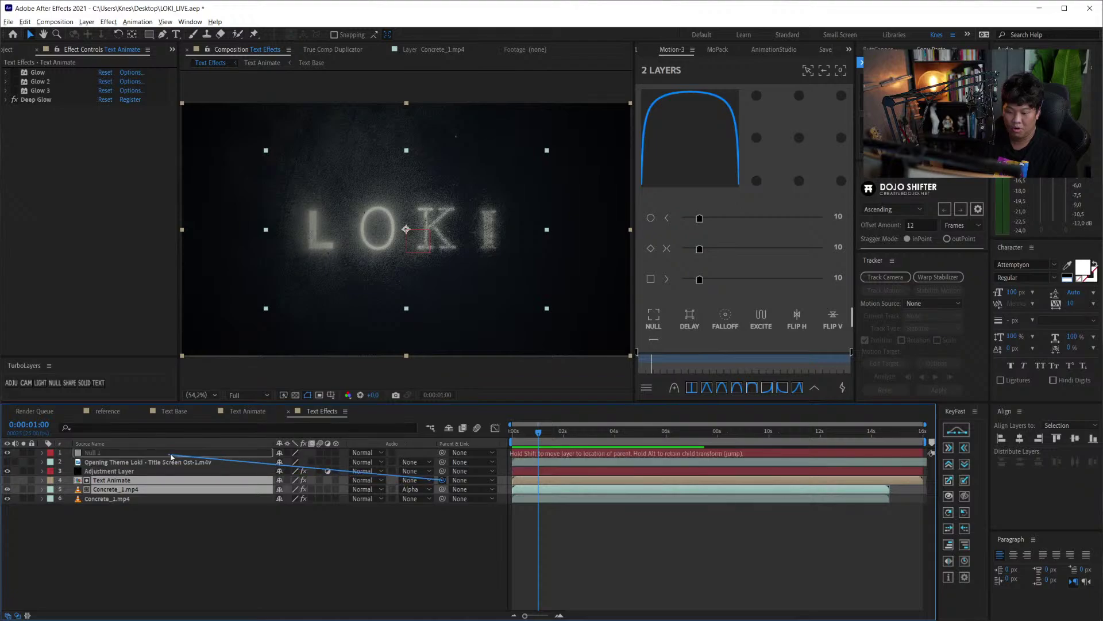
left_click_drag(442, 485, 92, 452)
- Keyframe Null 1's Scale at 100% on frame 0, then trim the comp to a work area ending near the end
left_click(79, 453)
key("s")
key("Home")
left_click(69, 461)
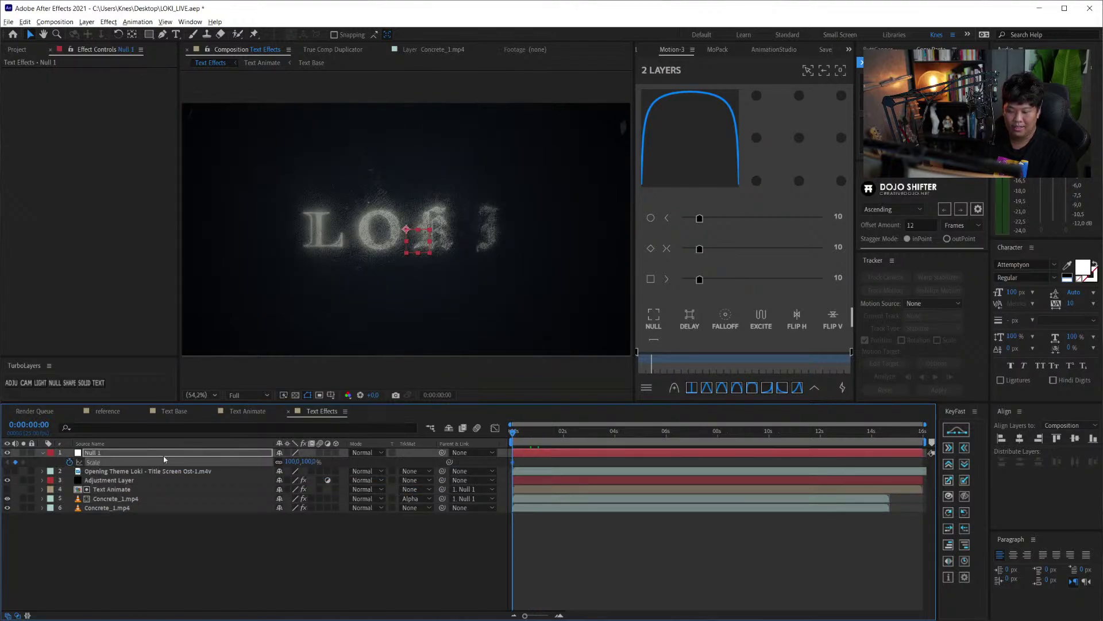
mouse_move(708, 438)
left_mouse_down()
mouse_move(938, 446)
mouse_move(888, 449)
left_mouse_up()
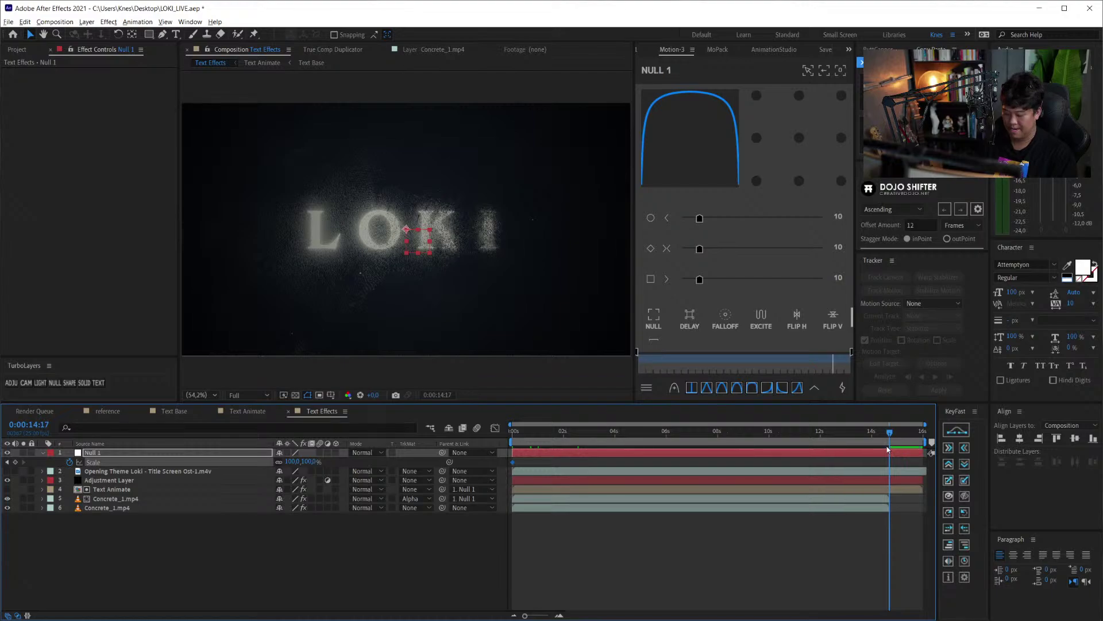
key("n")
right_click(873, 443)
left_click(891, 468)
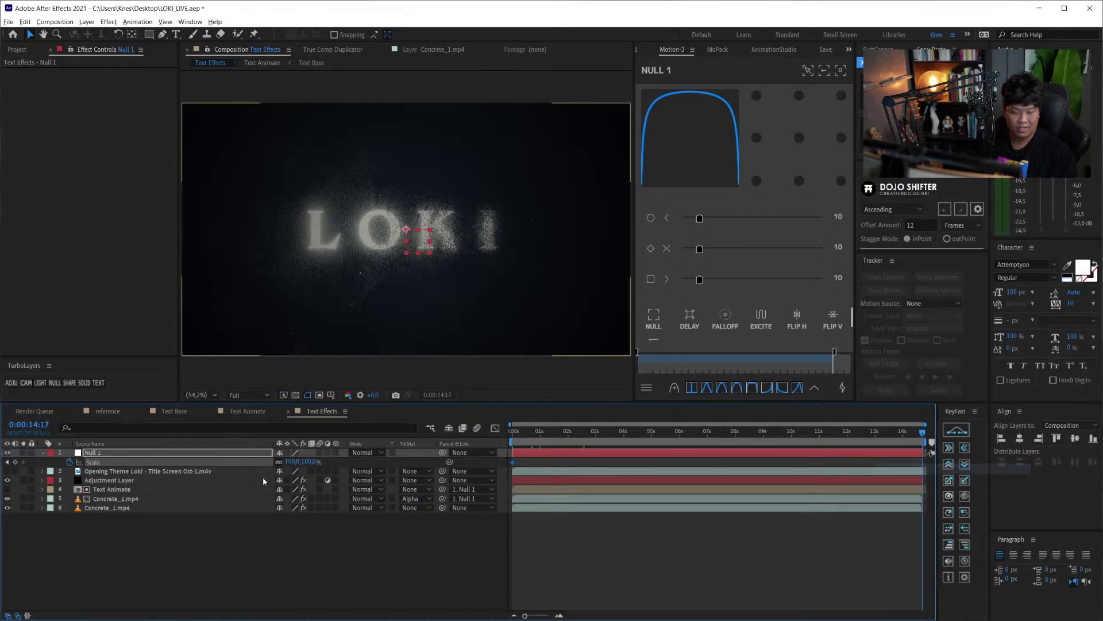
- Raise Null 1's end Scale to 133.4% for the push-in, save, and preview from the start
mouse_move(368, 462)
left_mouse_down()
mouse_move(499, 456)
mouse_move(278, 462)
mouse_move(321, 462)
left_mouse_up()
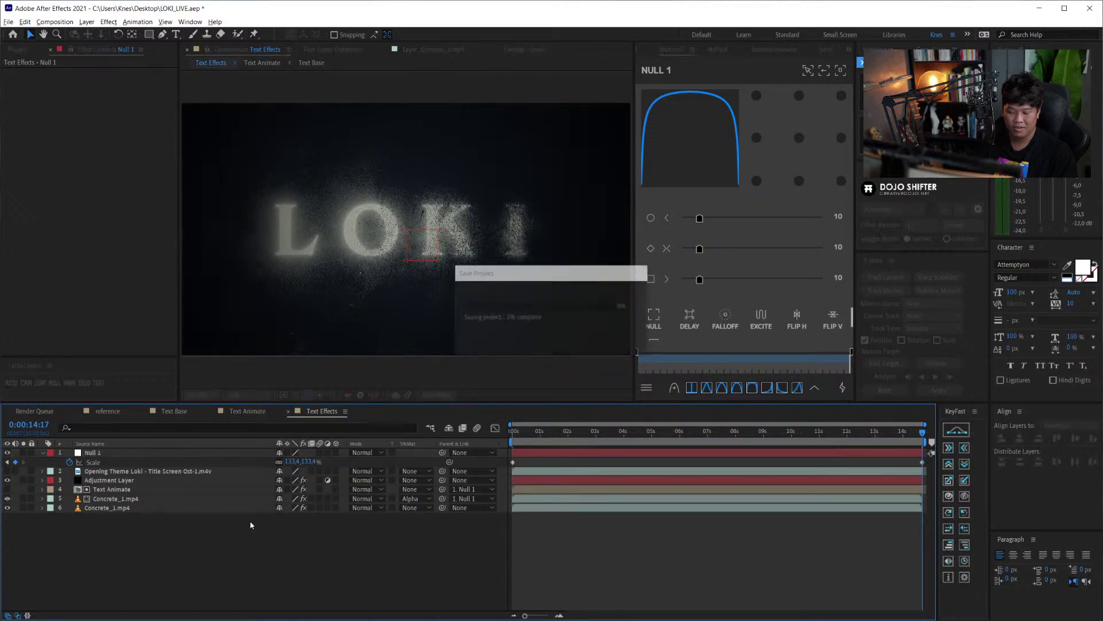
key("ctrl+s")
left_click(154, 490)
key("Home")
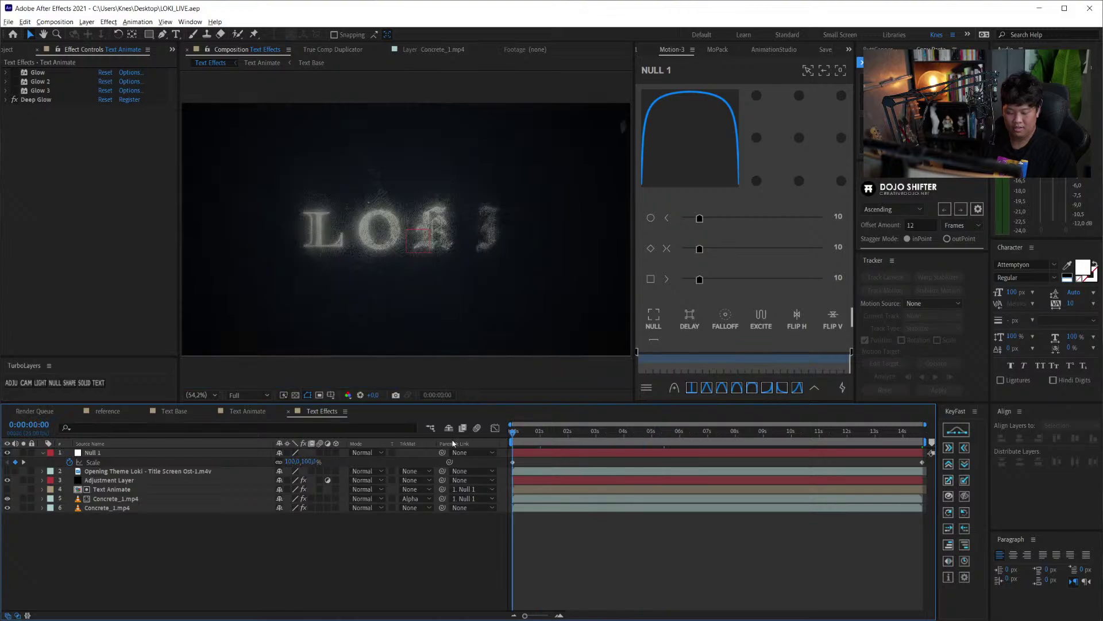
key("space")
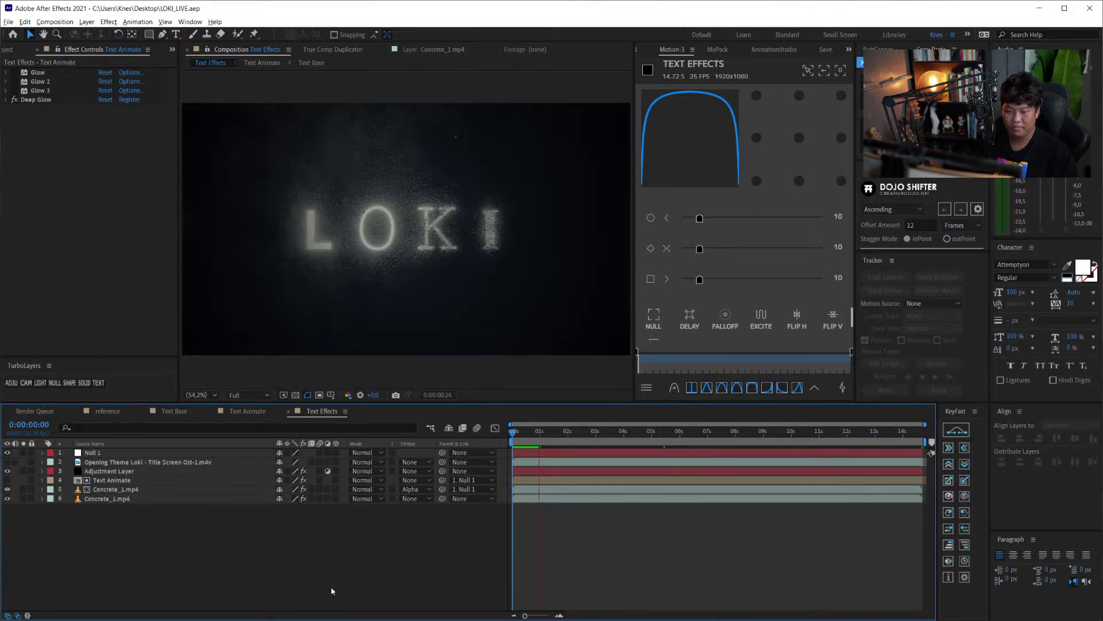
- Check the adjustment layer's toner and vignette and compare against the reference title comp
left_click(43, 452)
key("space")
key("space")
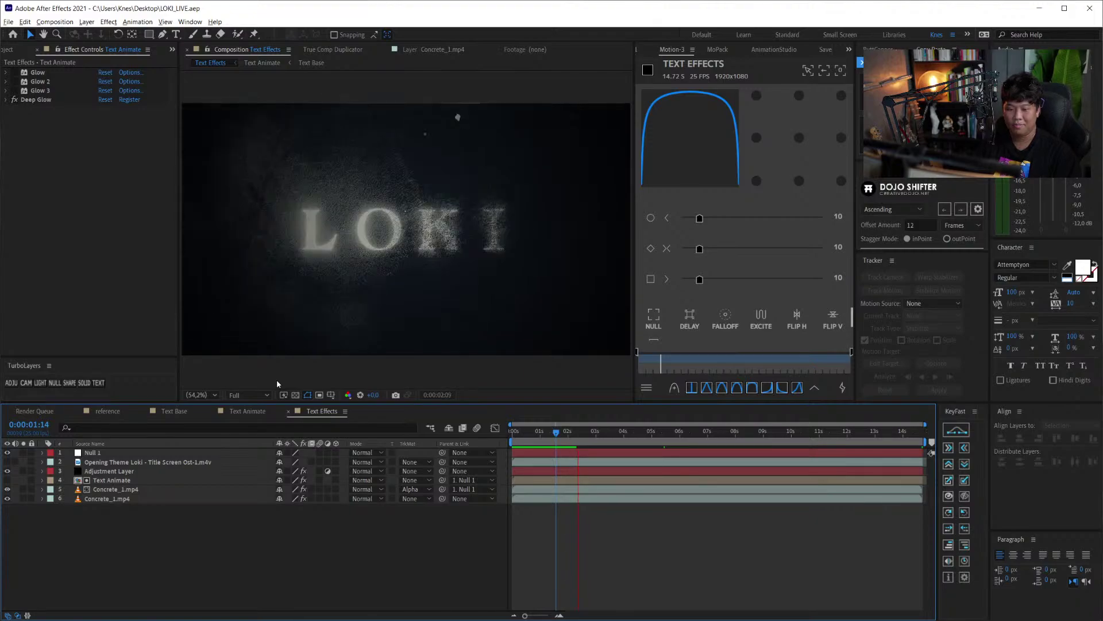
left_click(119, 470)
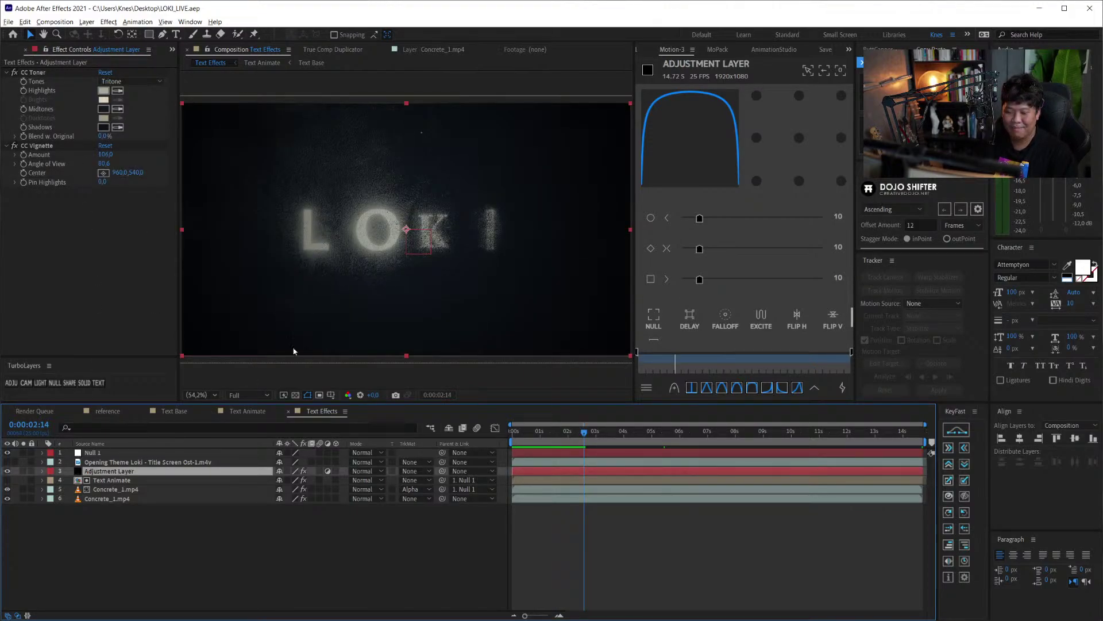
left_click(108, 411)
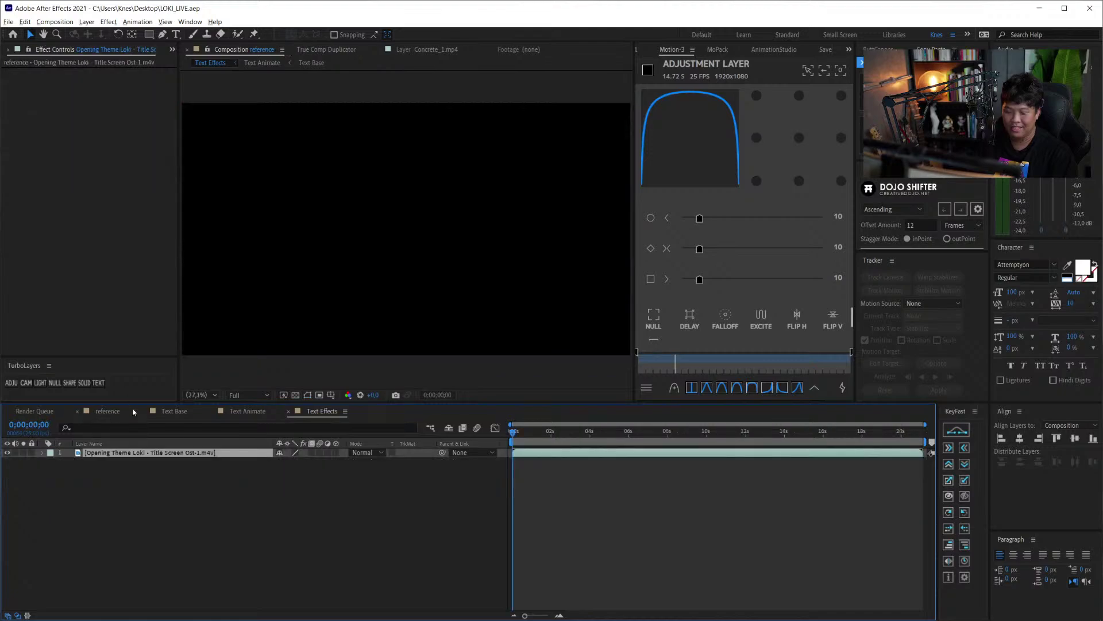
mouse_move(670, 432)
left_mouse_down()
mouse_move(678, 435)
mouse_move(657, 441)
left_mouse_up()
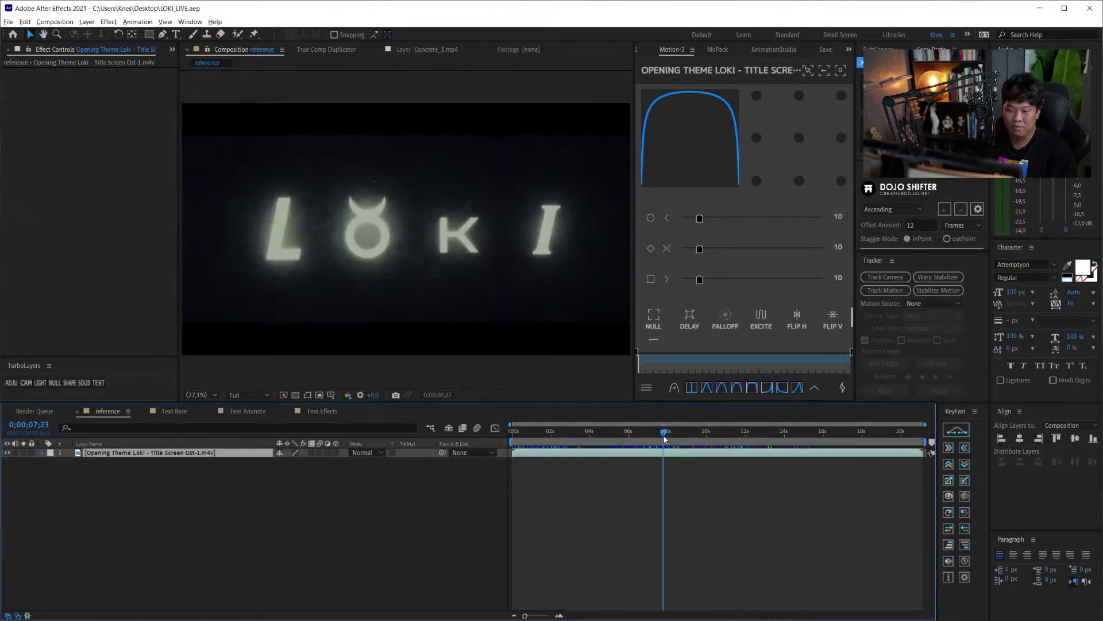
left_click(321, 411)
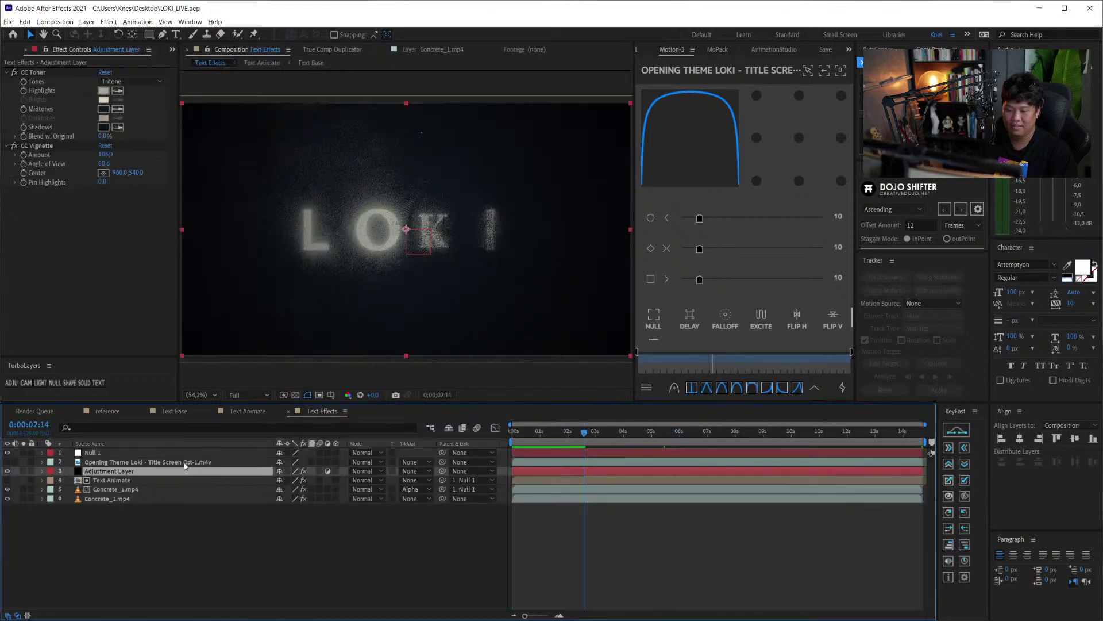
- Review the layers' effects and reshape the bottom Concrete_1.mp4 Curves into a gentler S-shape
left_click(115, 480)
left_click(115, 489)
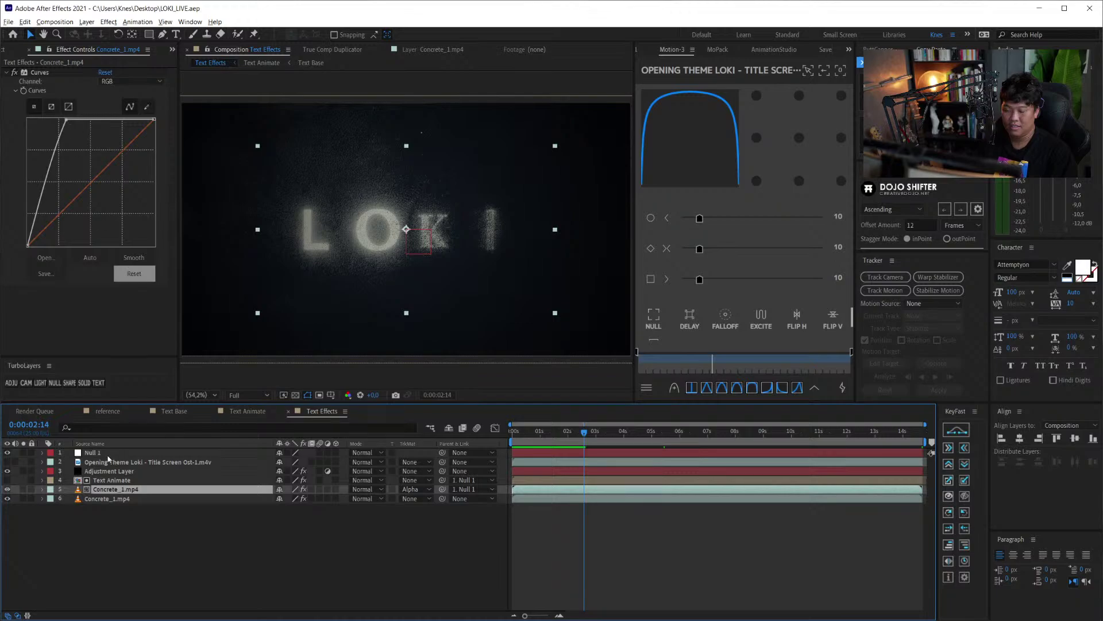
left_click(105, 480)
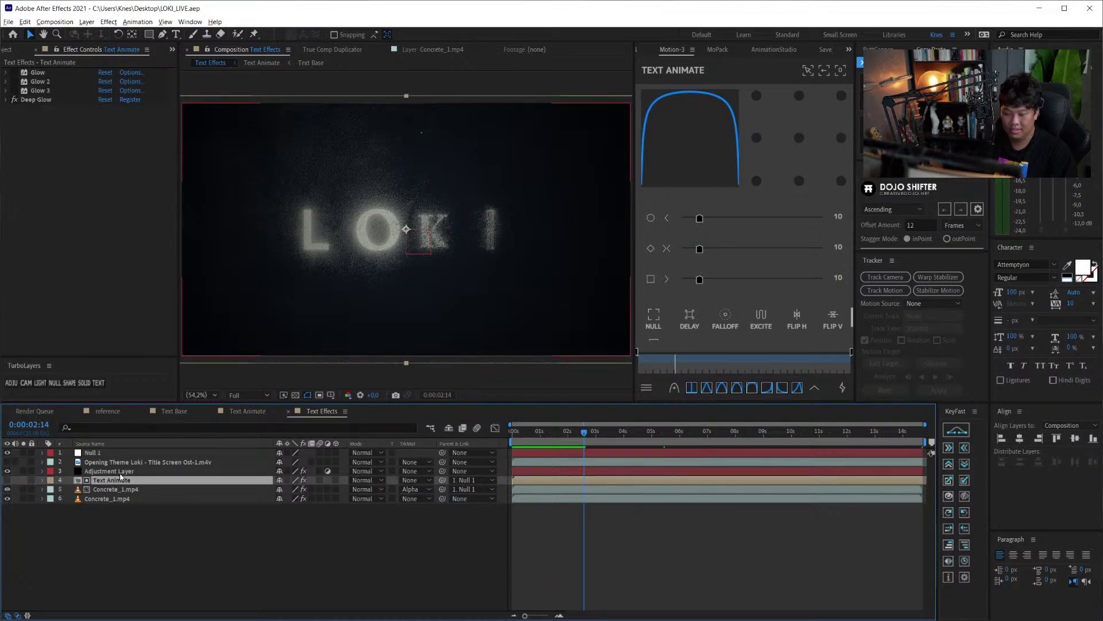
left_click(112, 498)
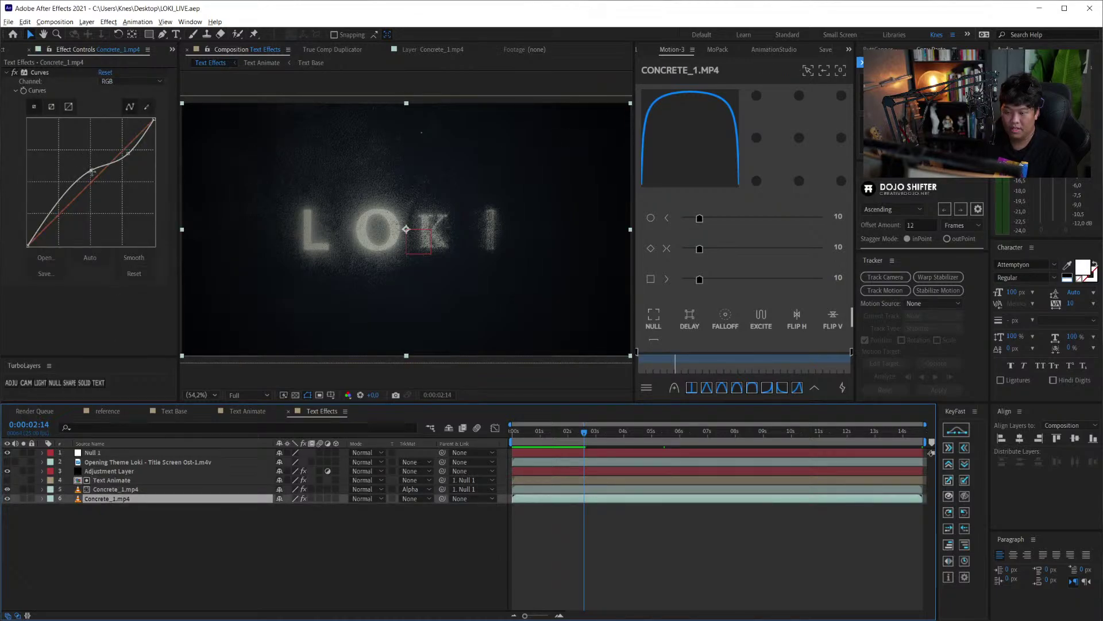
mouse_move(92, 171)
left_mouse_down()
mouse_move(92, 185)
mouse_move(84, 177)
left_mouse_up()
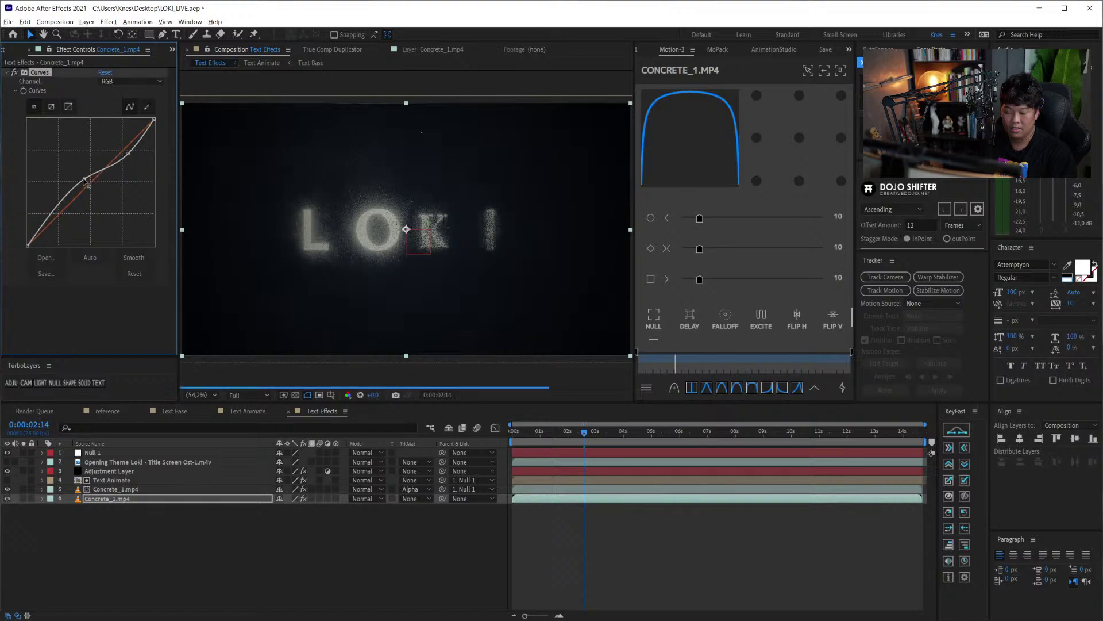
left_click(119, 161)
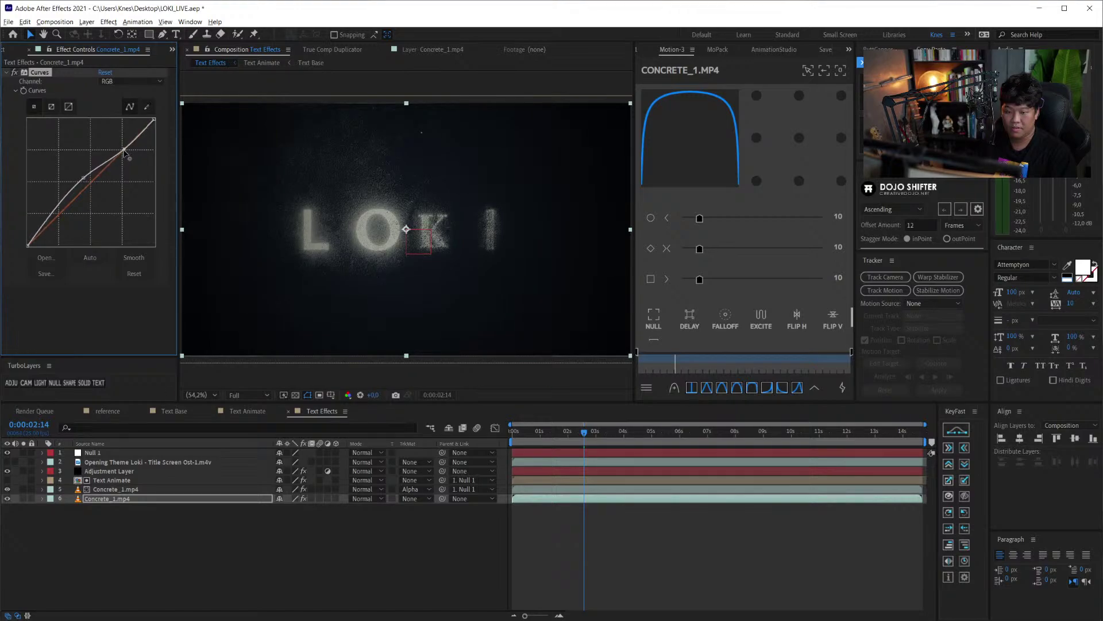
- Preview the graded LOKI title, then replay it from the start
left_click(305, 554)
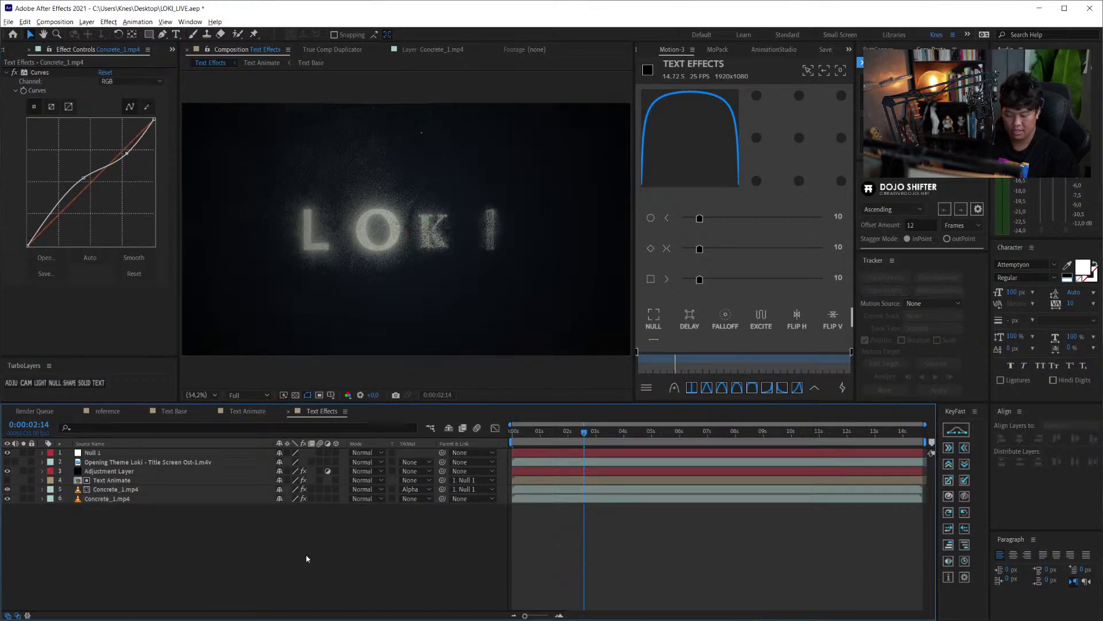
key("space")
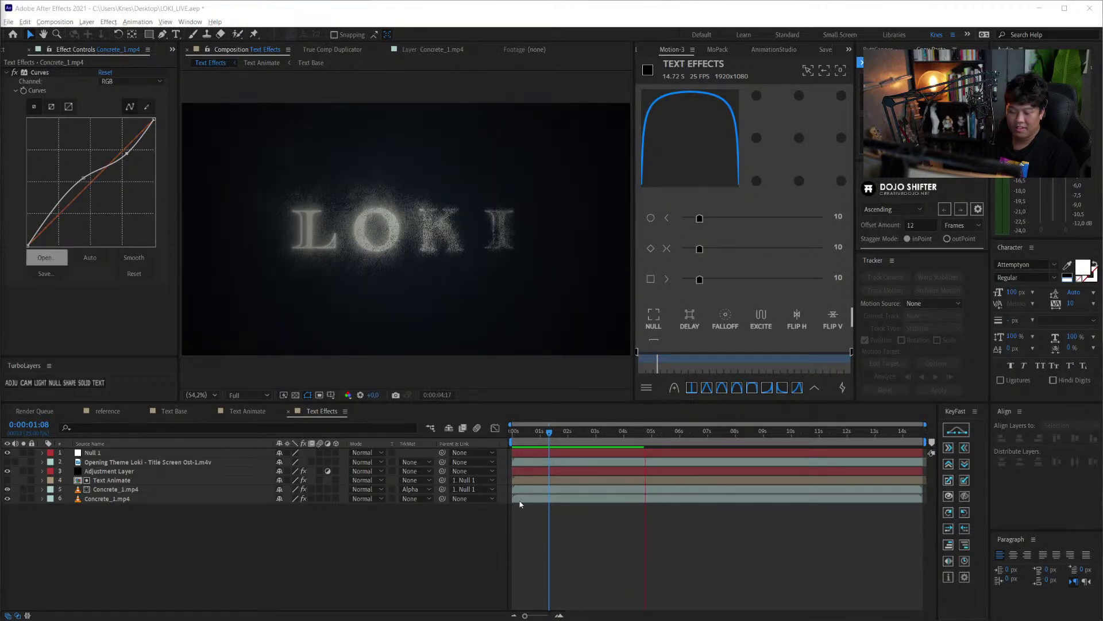
left_click(374, 565)
key("space")
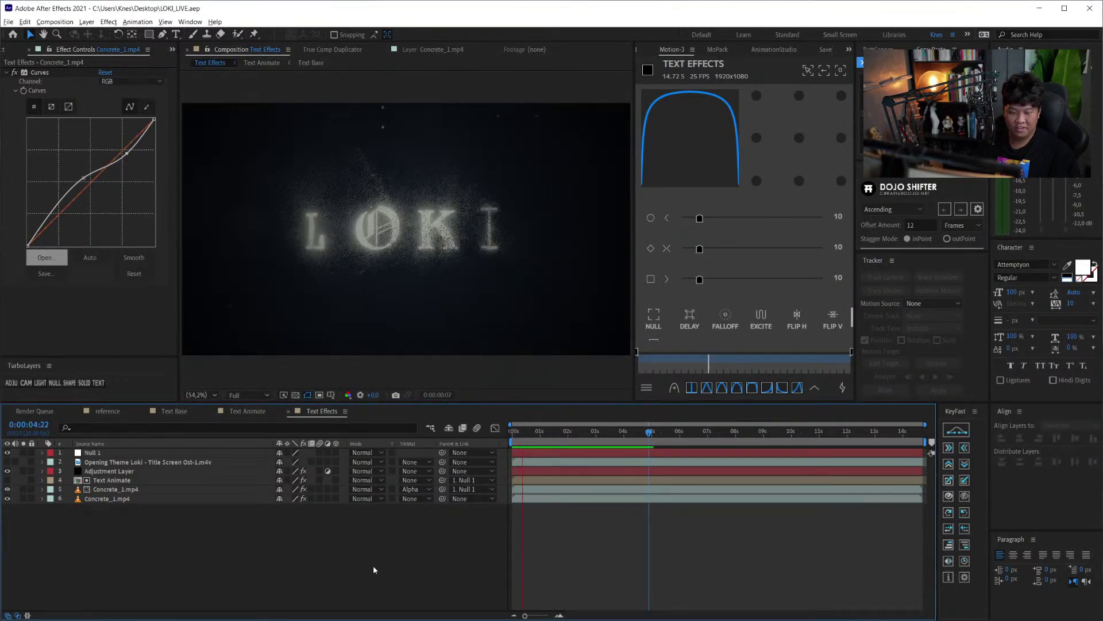
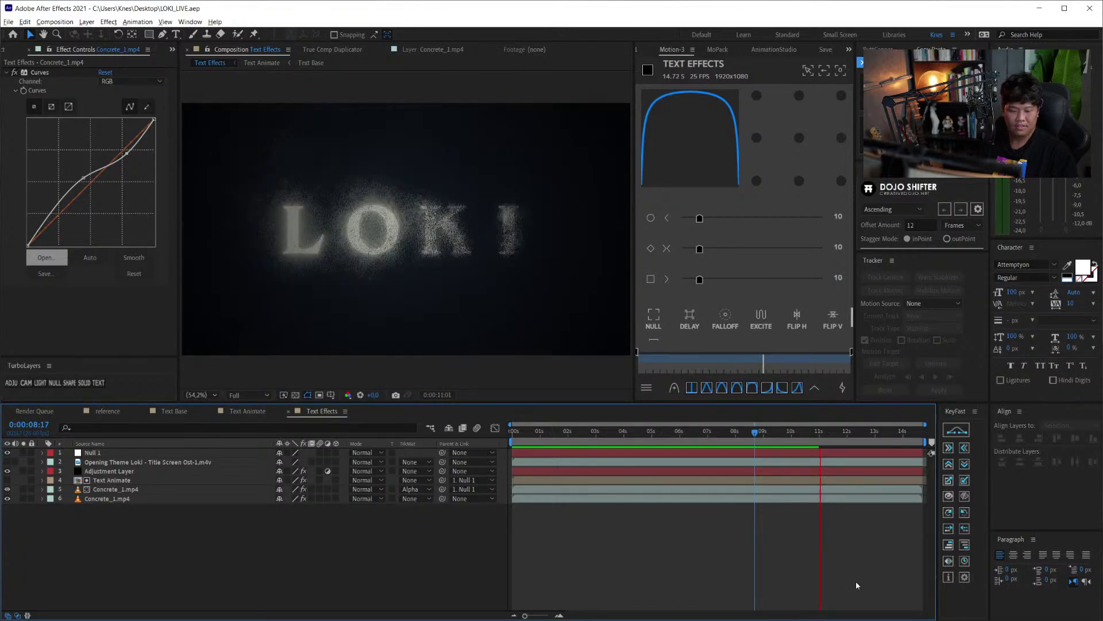
- Stop the preview, then scrub the LOKI animation in Text Animate with the Noise layer selected
left_click(741, 431)
left_click(726, 431)
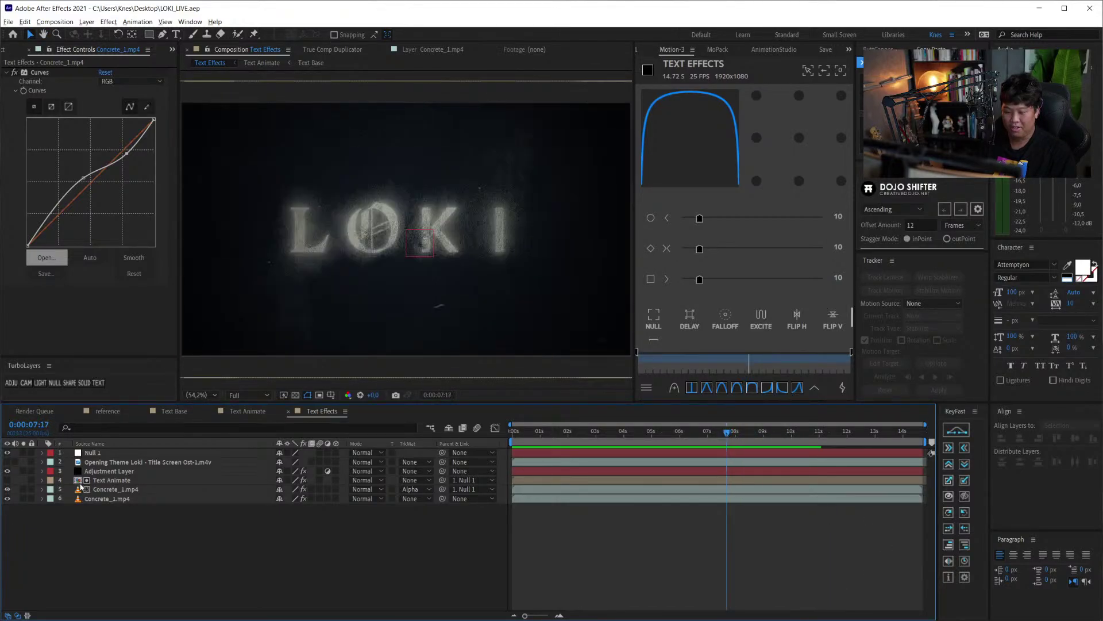
left_click(114, 489)
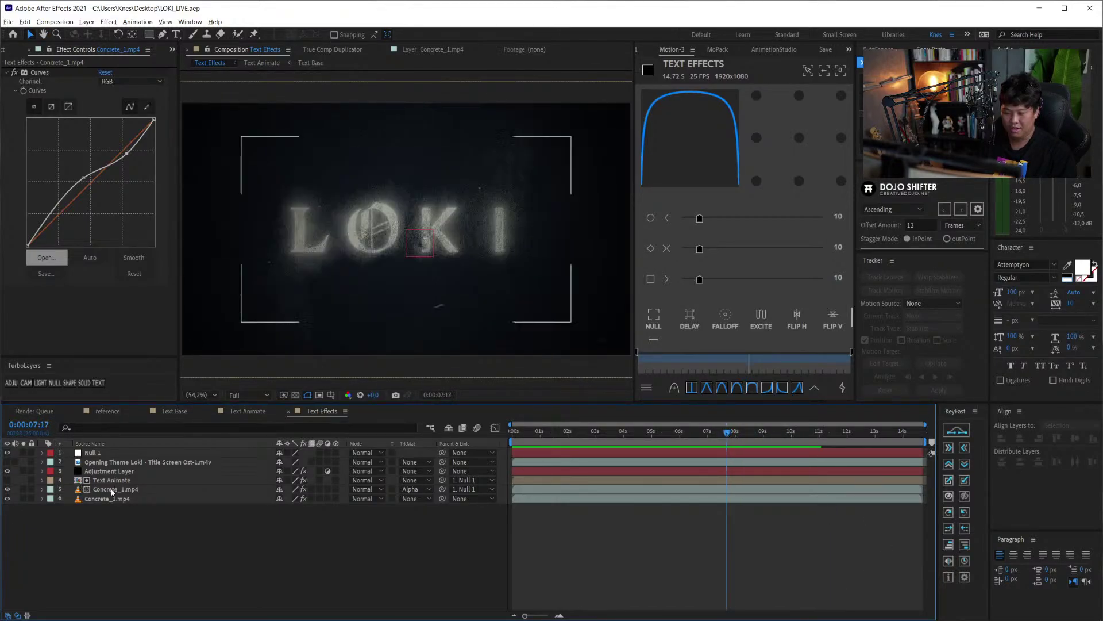
left_click(254, 412)
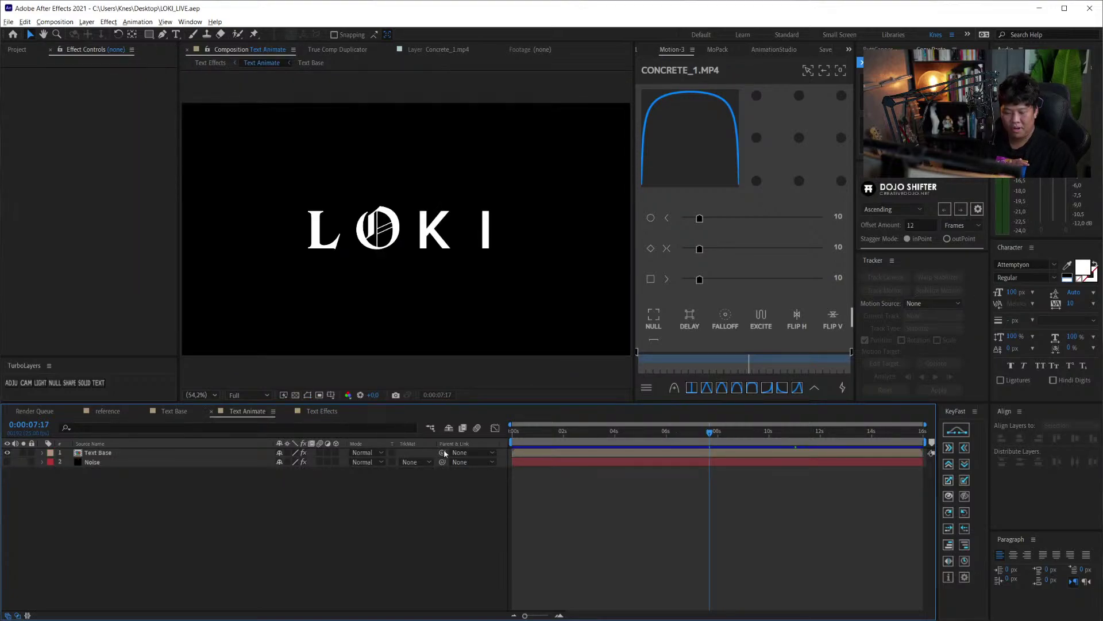
left_click(168, 464)
mouse_move(575, 437)
left_mouse_down()
mouse_move(802, 447)
mouse_move(673, 454)
left_mouse_up()
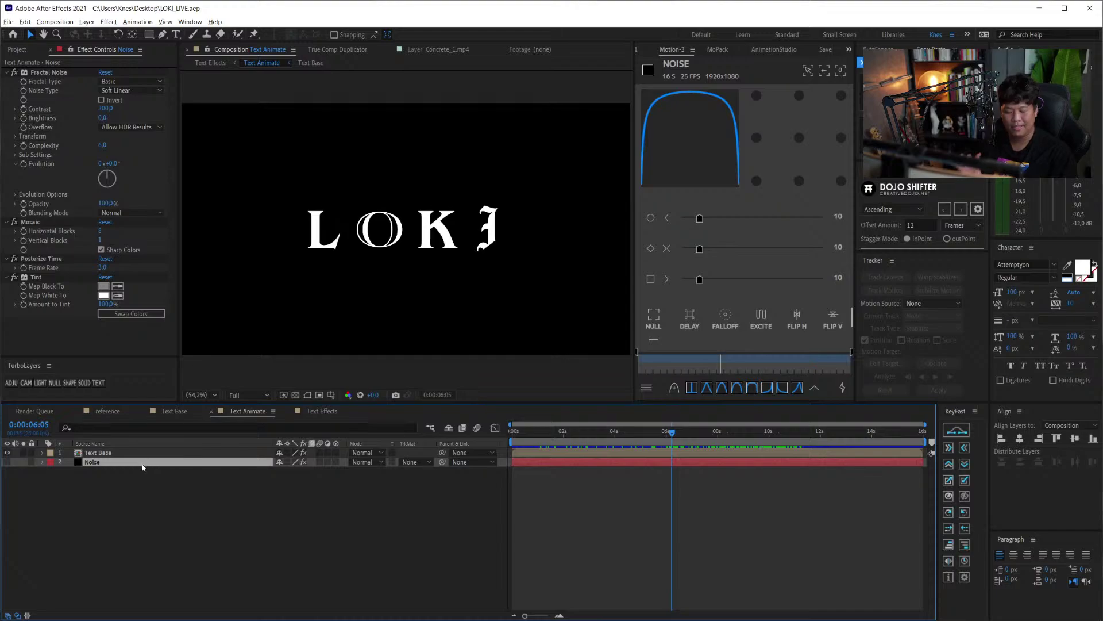
- In Text Base at the final frames, set the O 8 letter's font to Amador
left_click(175, 411)
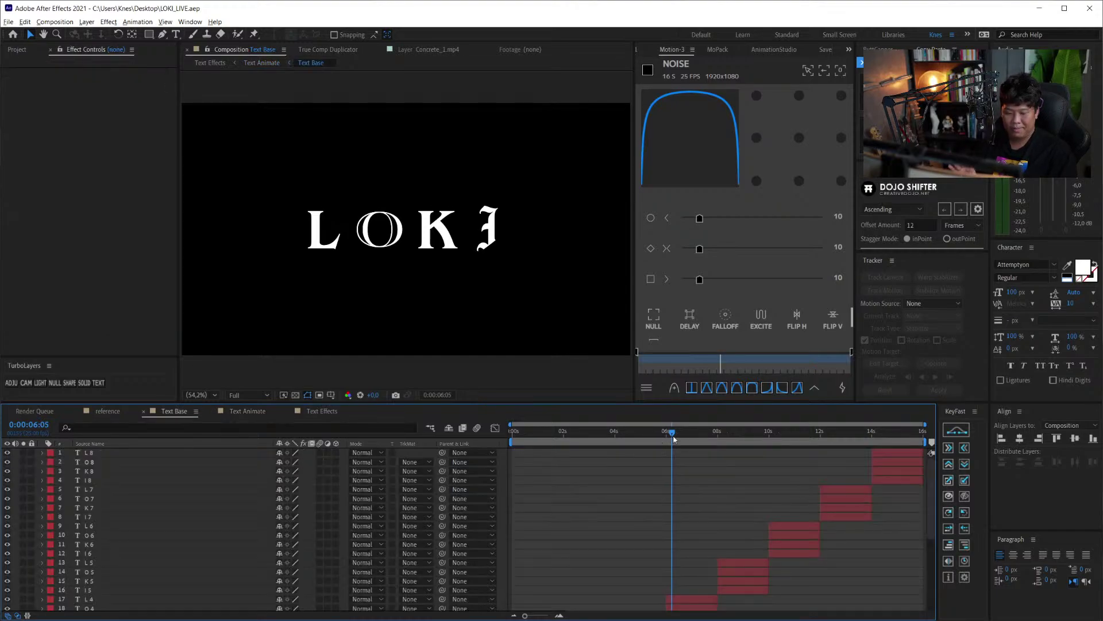
left_click_drag(708, 437, 883, 435)
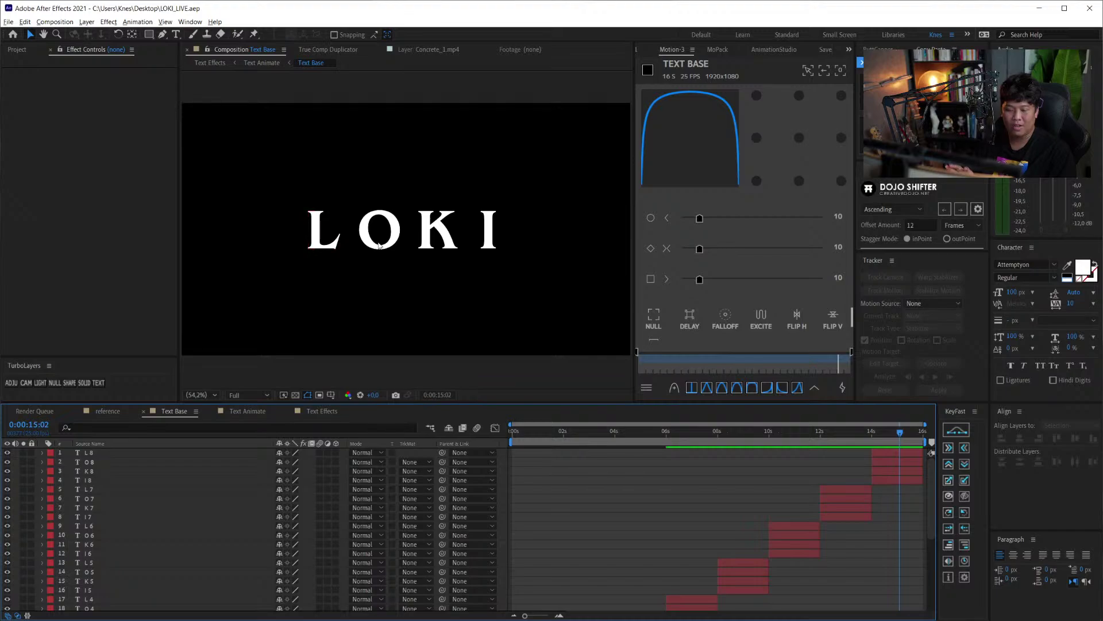
left_click(127, 458)
left_click(111, 480, "shift")
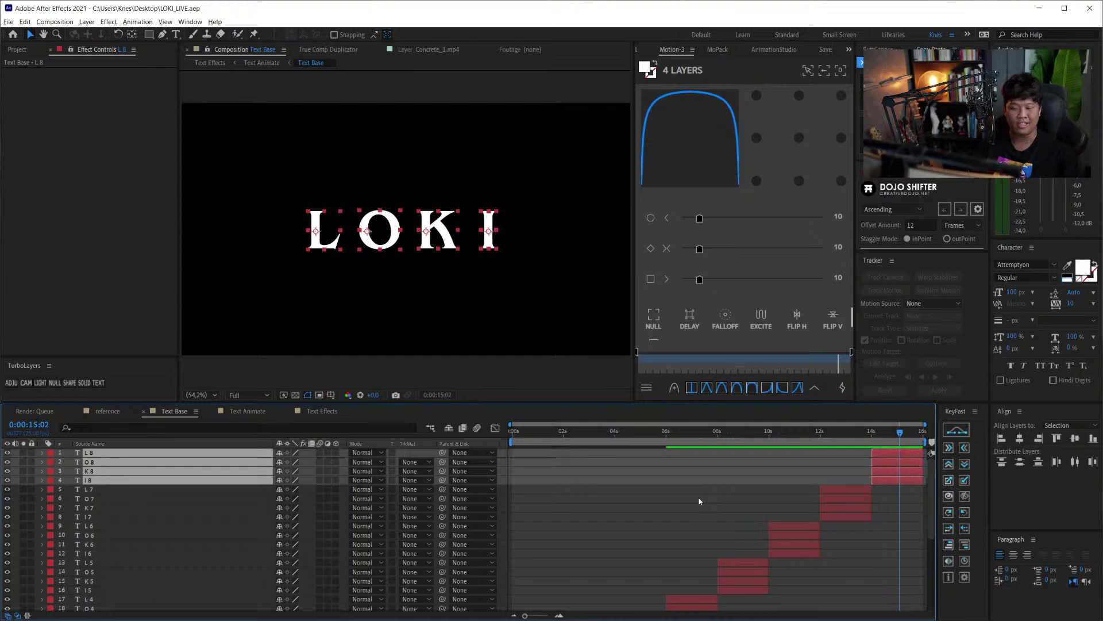
left_click(786, 516)
left_click(897, 480)
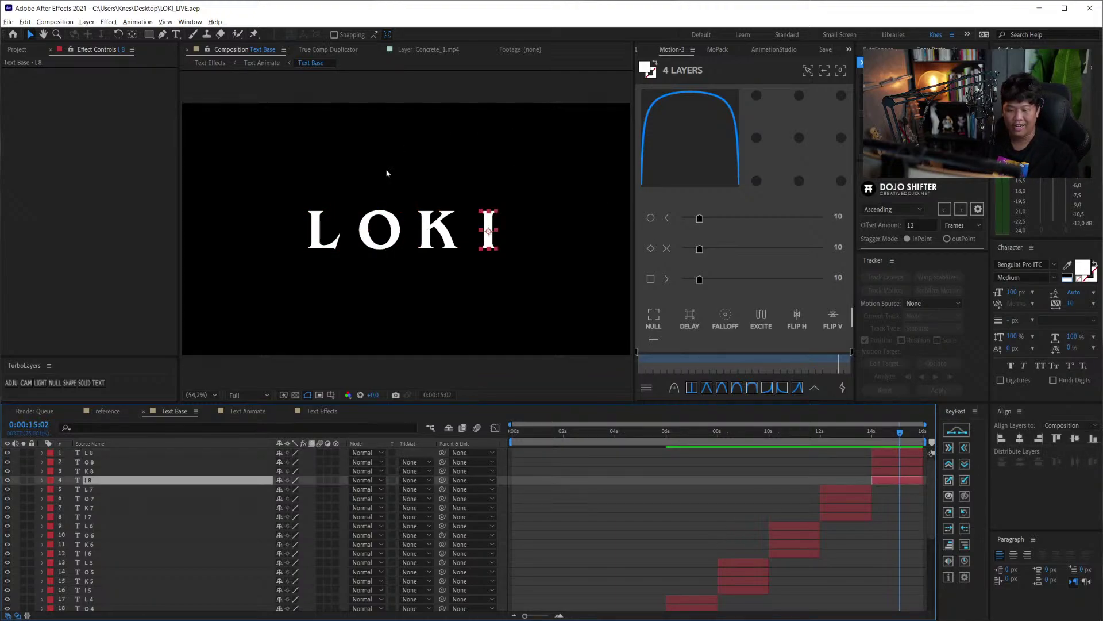
left_click(367, 230)
left_click(1055, 264)
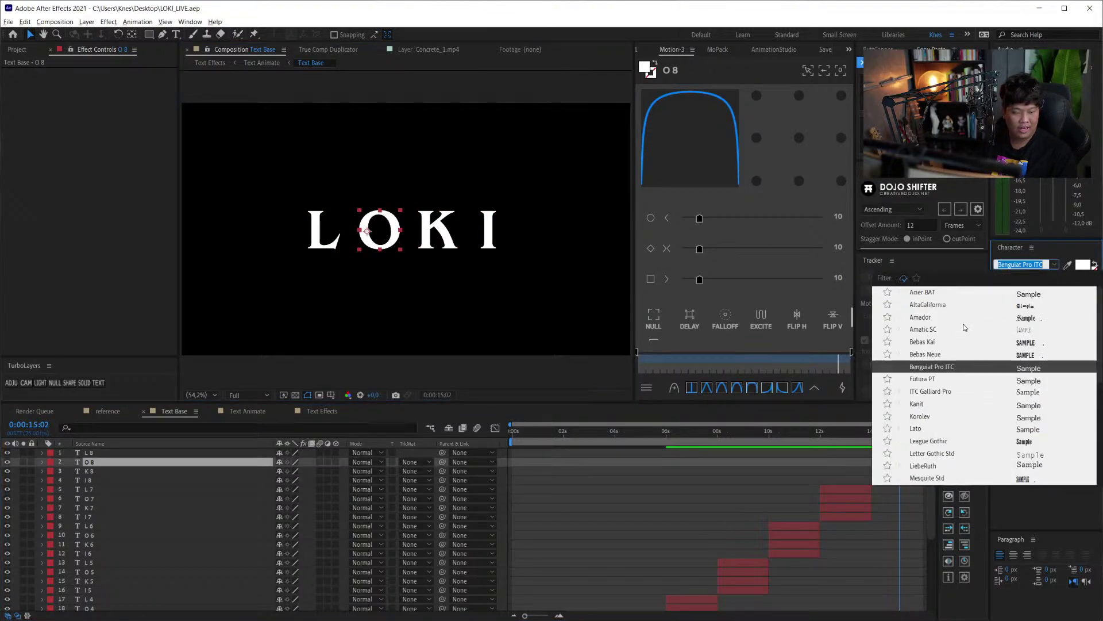
left_click(935, 317)
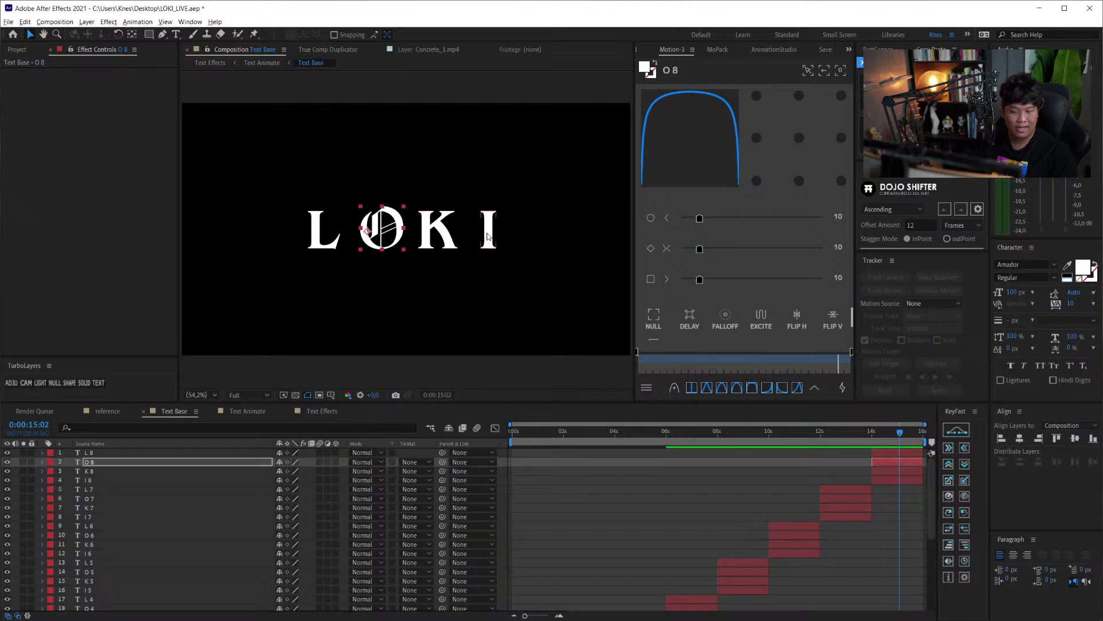
- Set the I 8 letter to AltaCalifornia and the L 8 letter to Mr Darcy, then save
left_click(488, 235)
left_click(1055, 264)
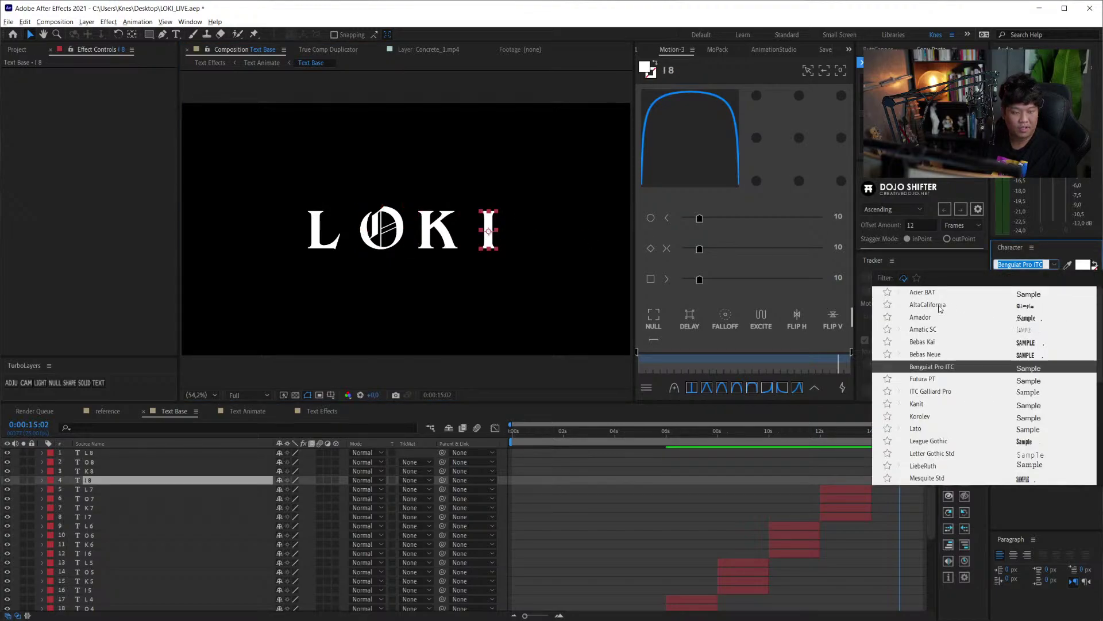
left_click(940, 305)
left_click(436, 270)
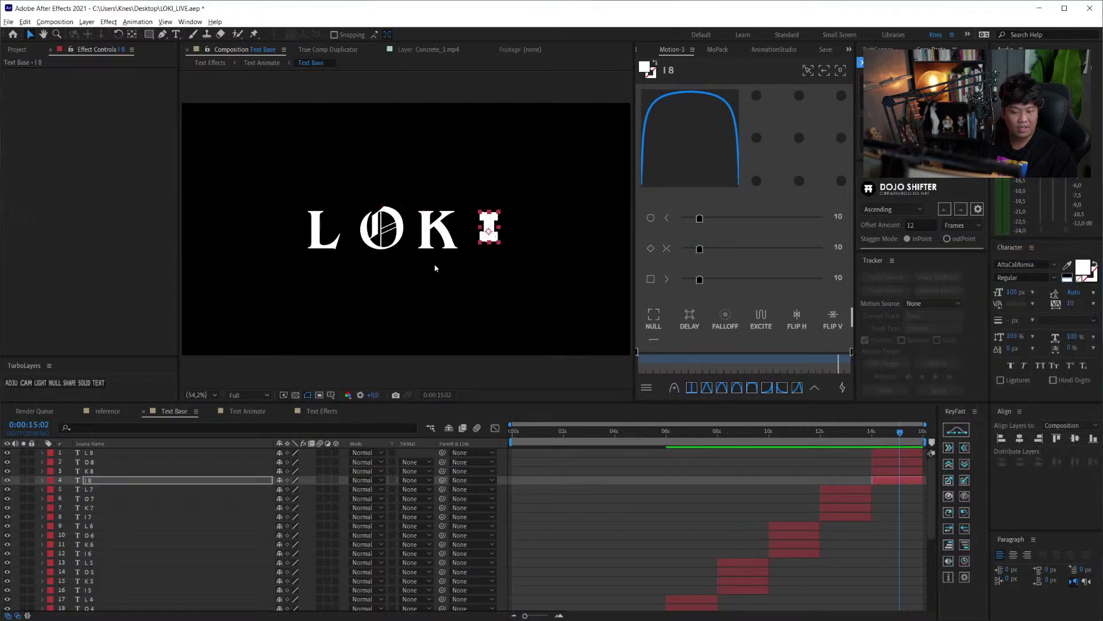
left_click(315, 238)
left_click(1055, 264)
left_click(921, 429)
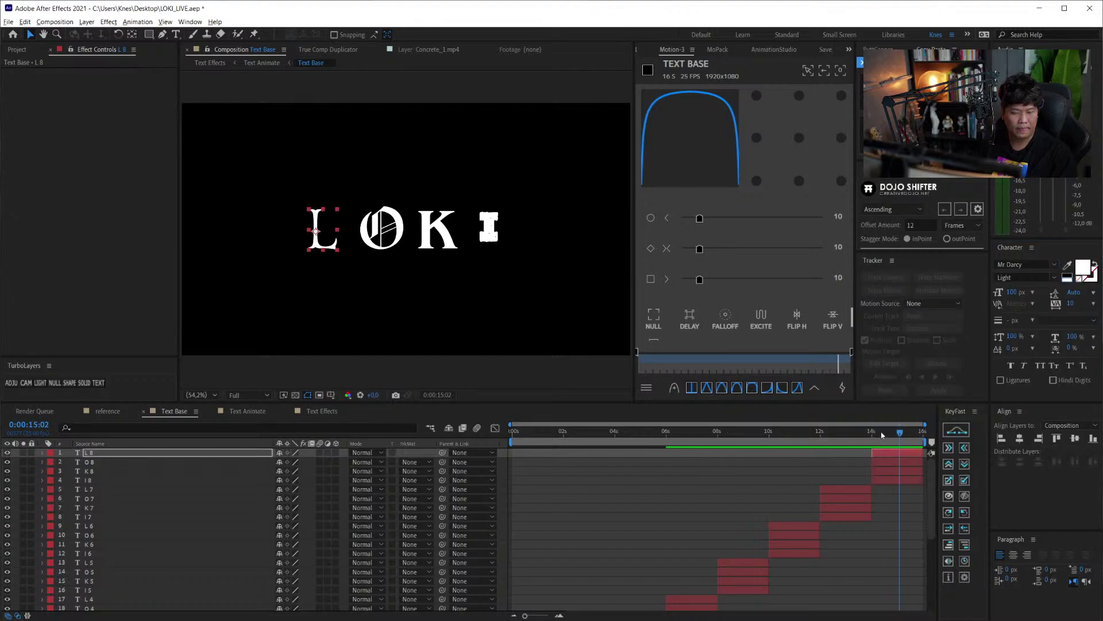
left_click(713, 495)
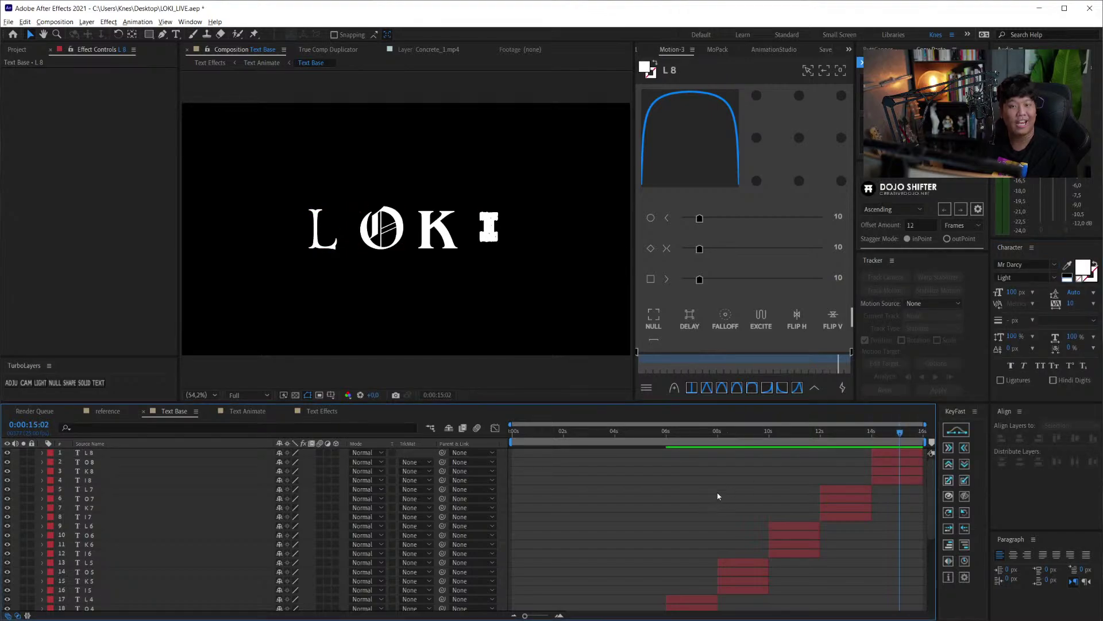
key("ctrl+s")
- In Text Animate, show the Noise layer and add Brightness & Contrast to it at about 11 seconds
left_click(255, 411)
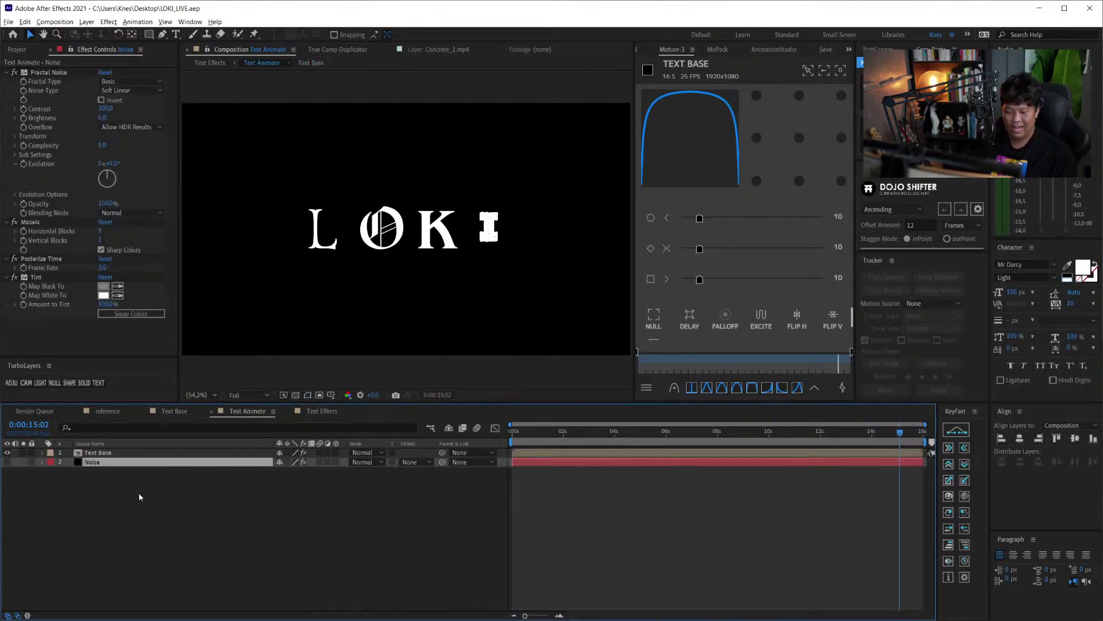
left_click(123, 462)
left_click(7, 463)
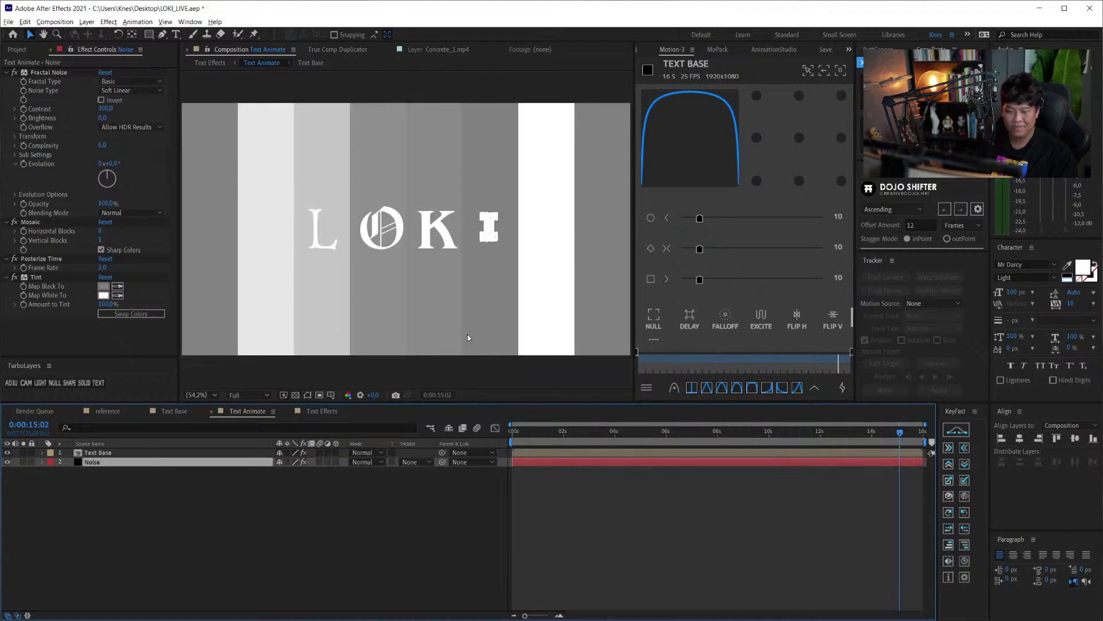
left_click_drag(866, 440, 820, 432)
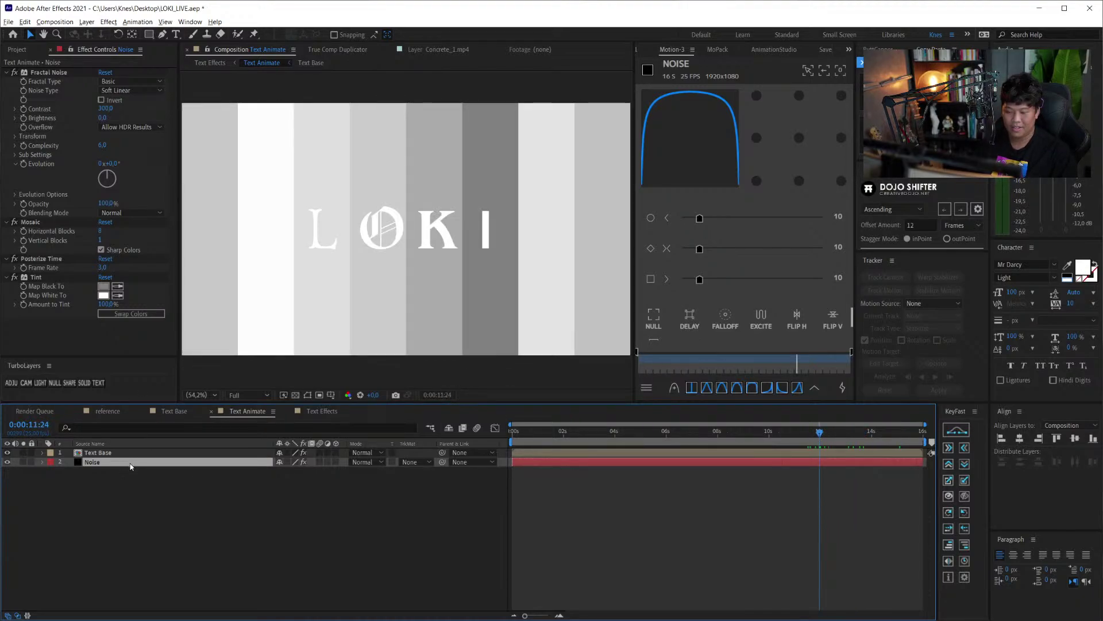
key("ctrl+space")
type("br")
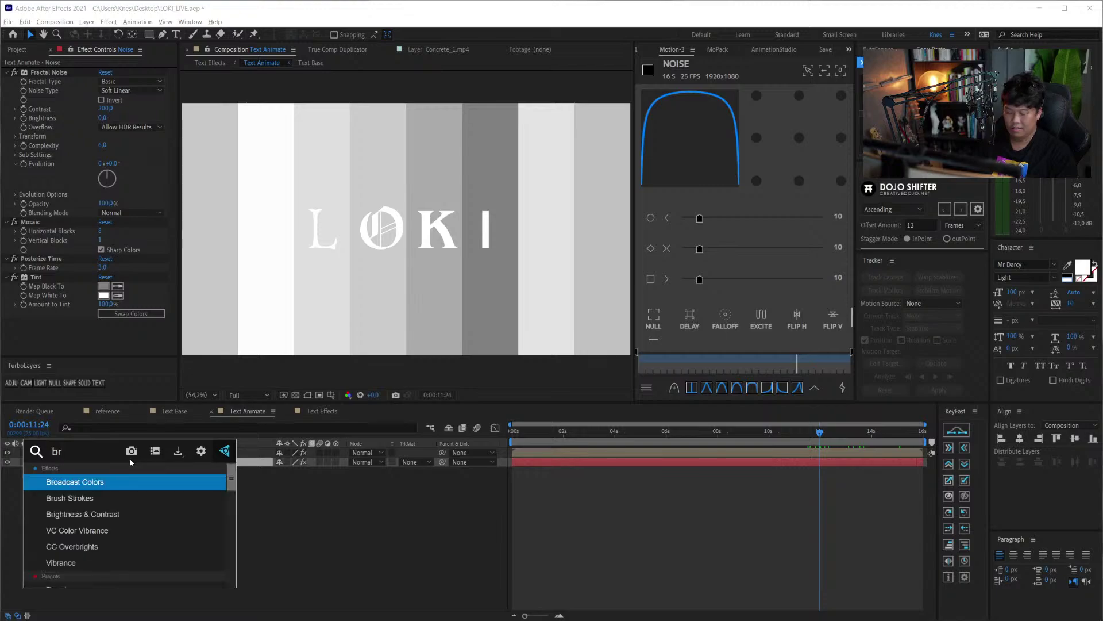
type("ig")
key("Return")
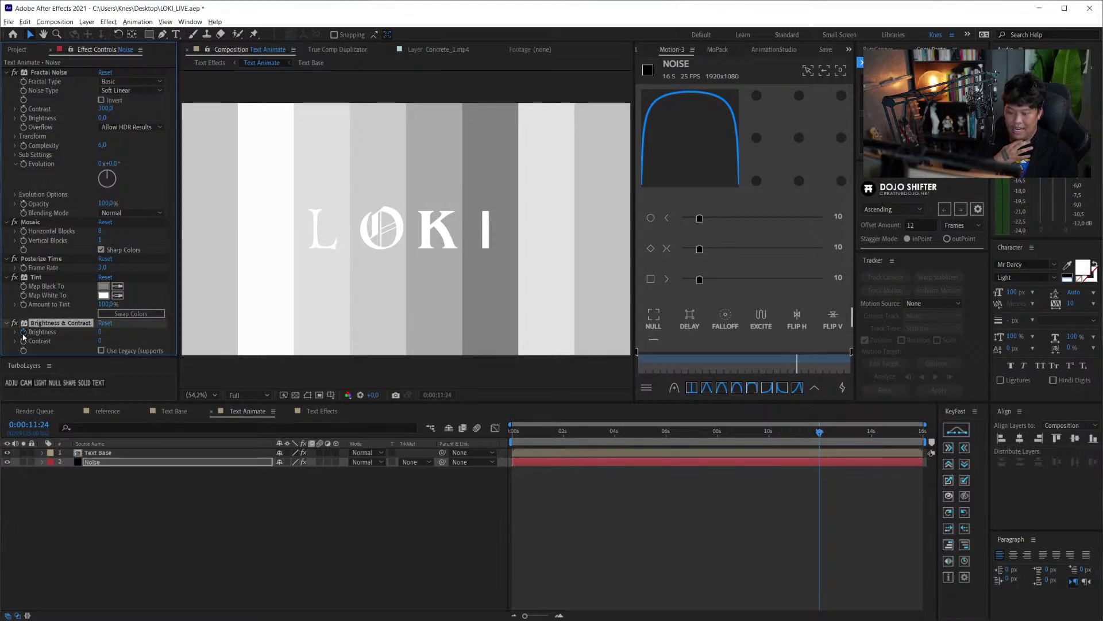
- Raise the Noise brightness to 150 at 14 seconds and review frames 10–14 seconds
left_click(870, 439)
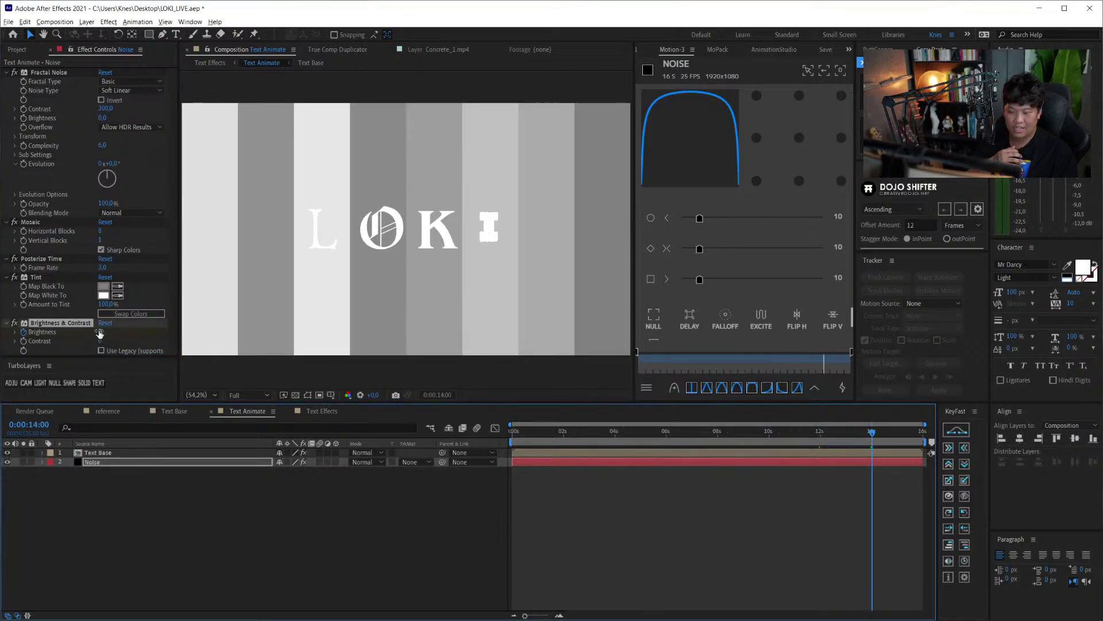
left_click_drag(99, 333, 224, 328)
left_click(832, 460)
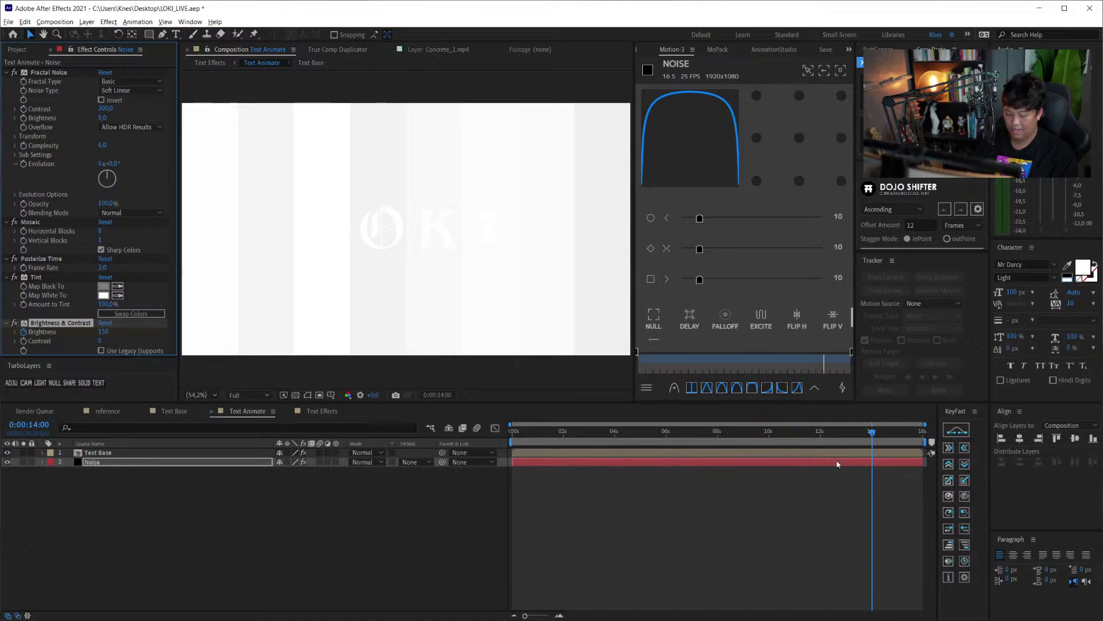
key("u")
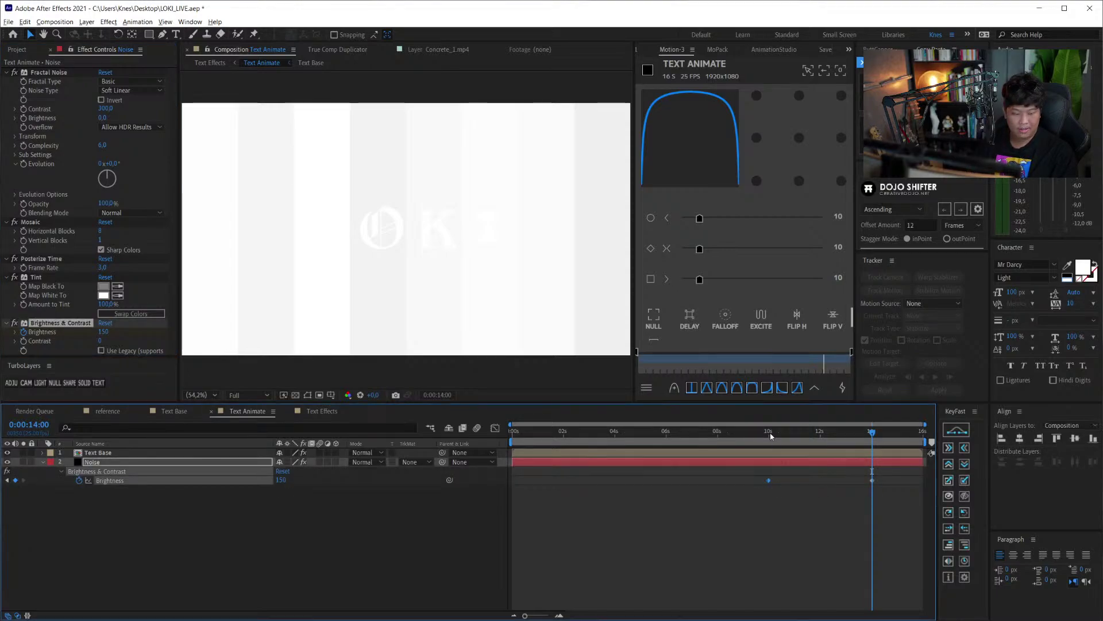
left_click_drag(770, 437, 872, 450)
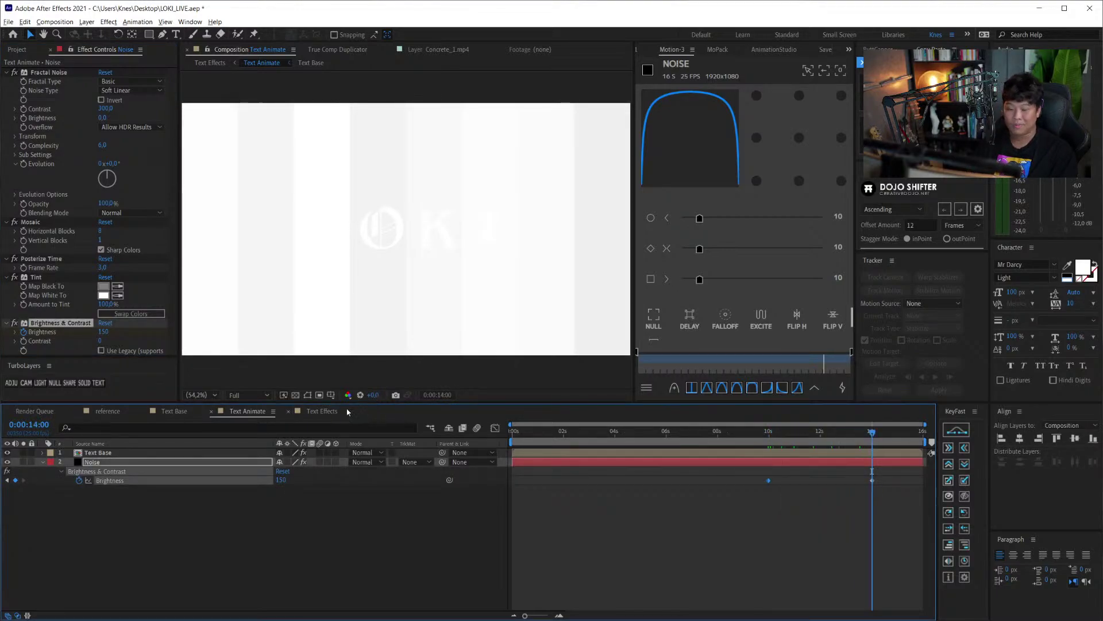
- Glance at Text Effects, then back in Text Animate hide the Noise layer around 5 seconds
left_click(347, 412)
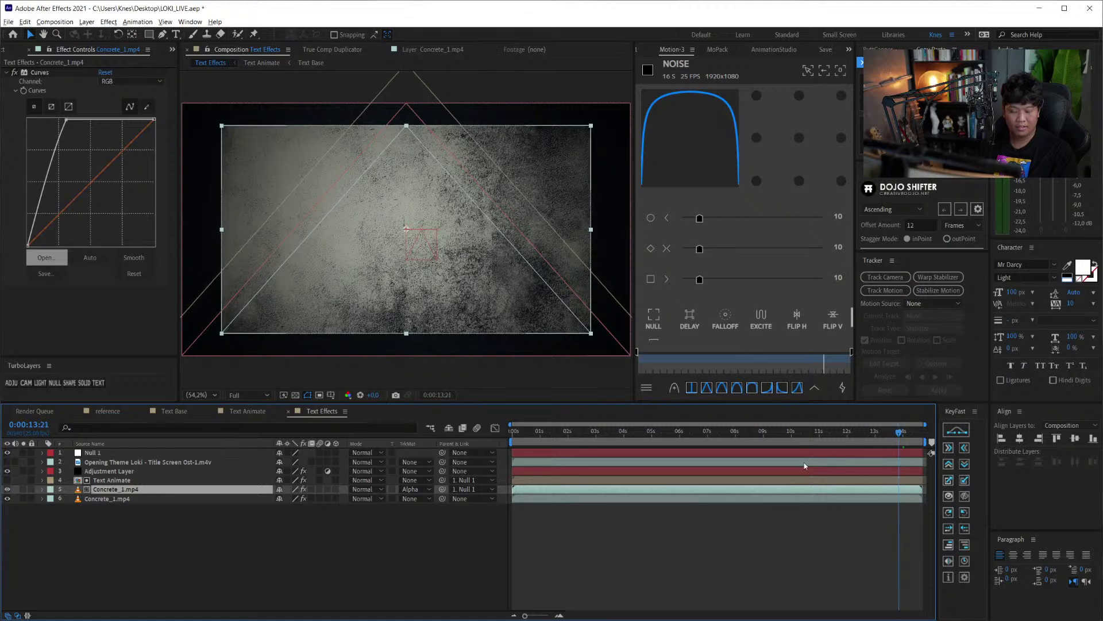
key("shift+comma")
left_click(768, 441)
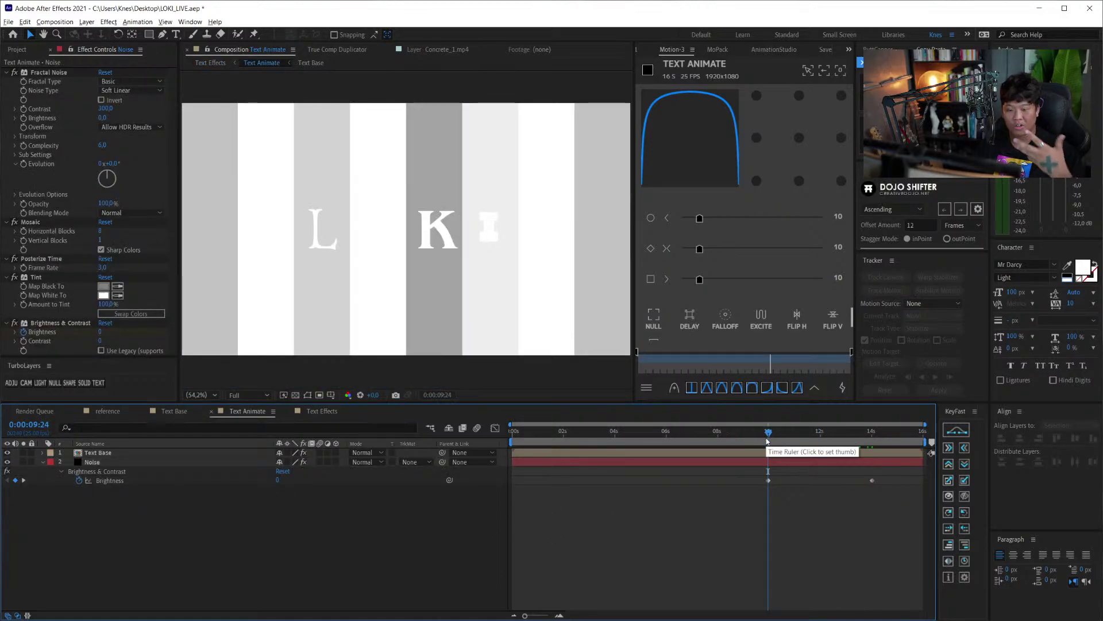
left_click(6, 463)
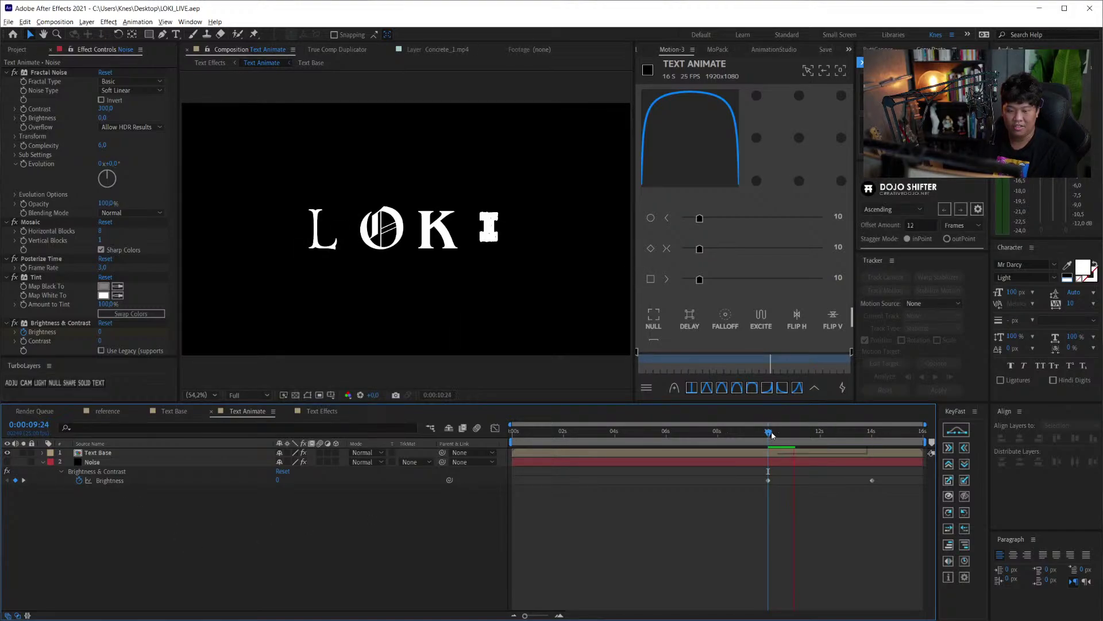
left_click_drag(768, 437, 639, 454)
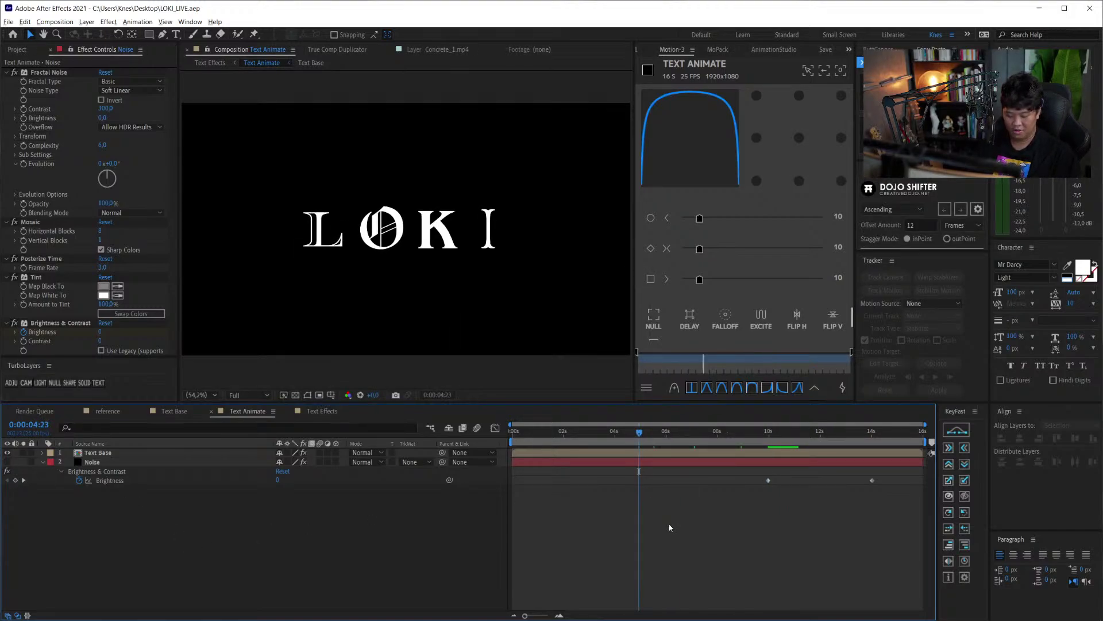
- Preview the LOKI letter animation between about 7 and 9 seconds, then move through the comp tabs
key("space")
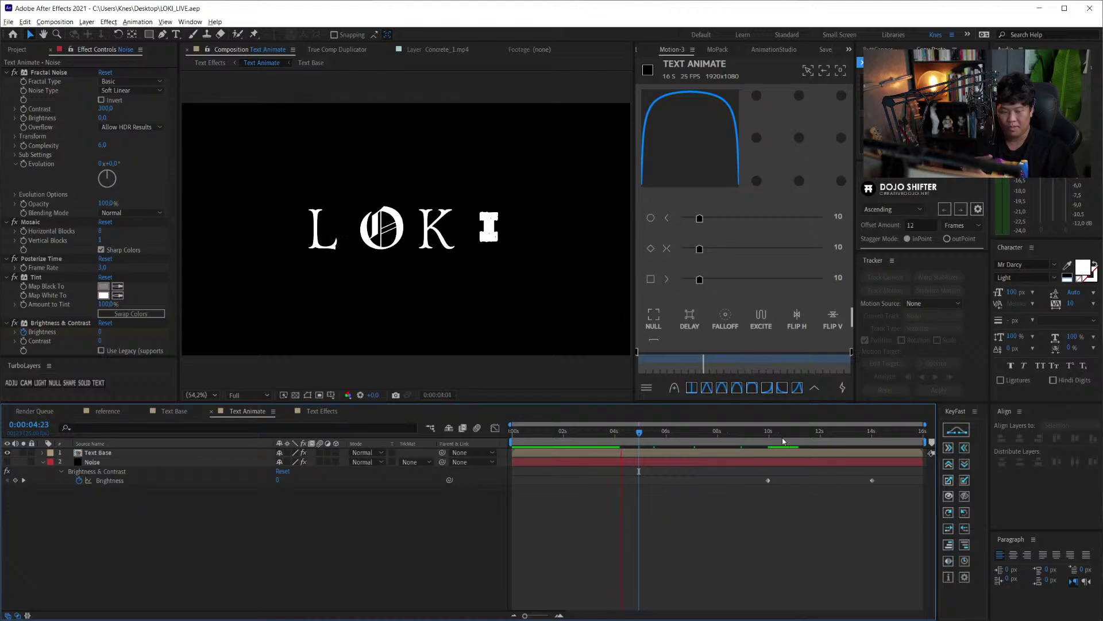
left_click_drag(688, 432, 754, 439)
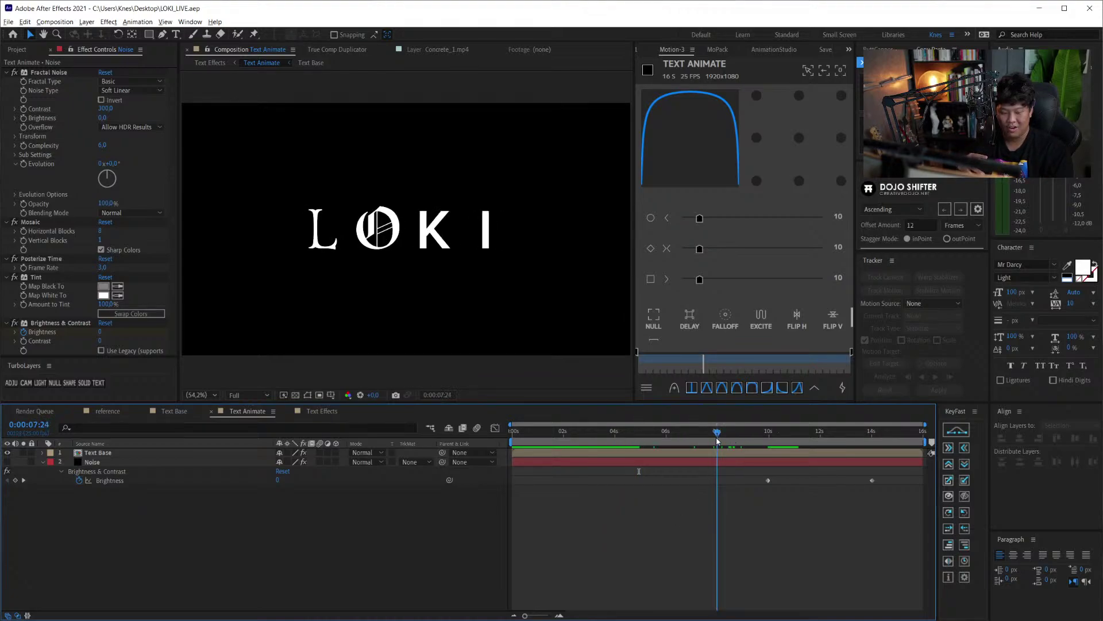
key("Page_Up")
key("Page_Up")
key("Page_Up")
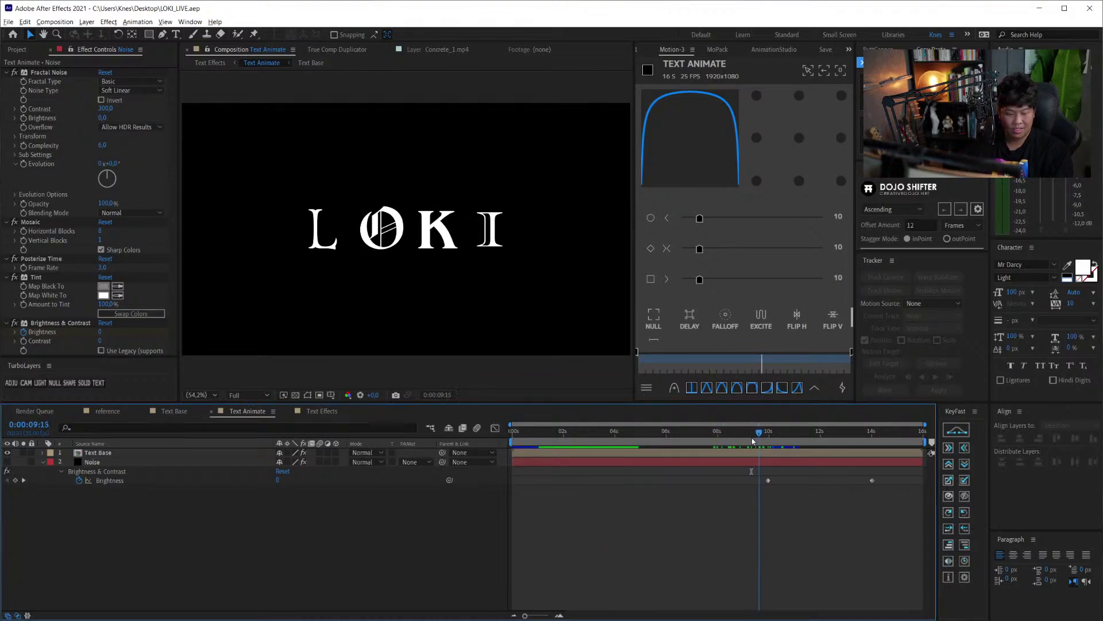
key("Page_Up")
key("Page_Up")
key("space")
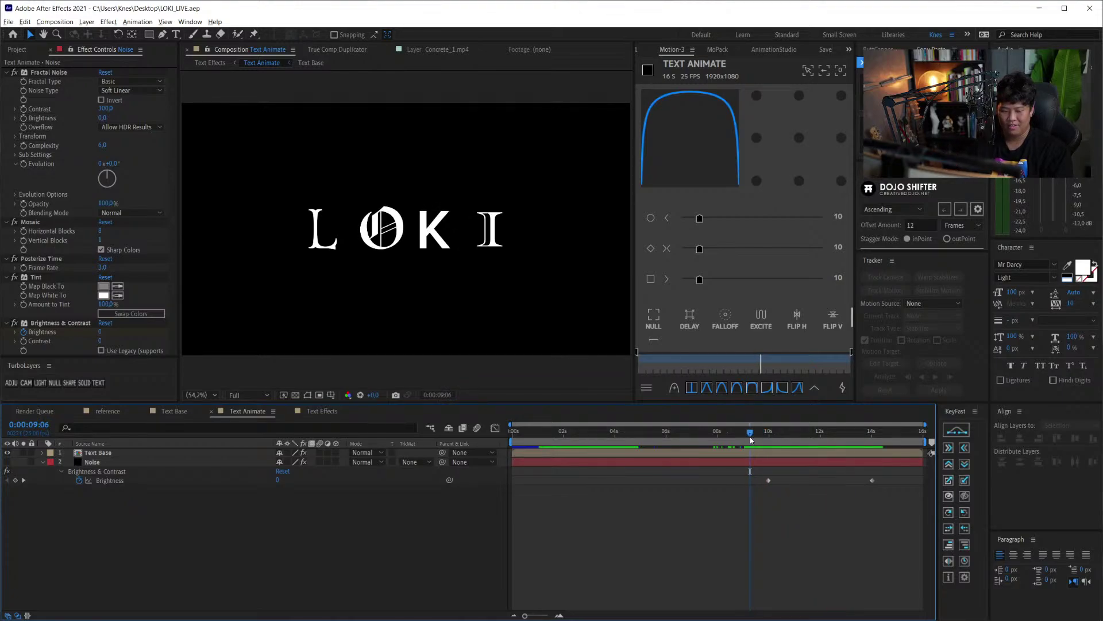
left_click(750, 441)
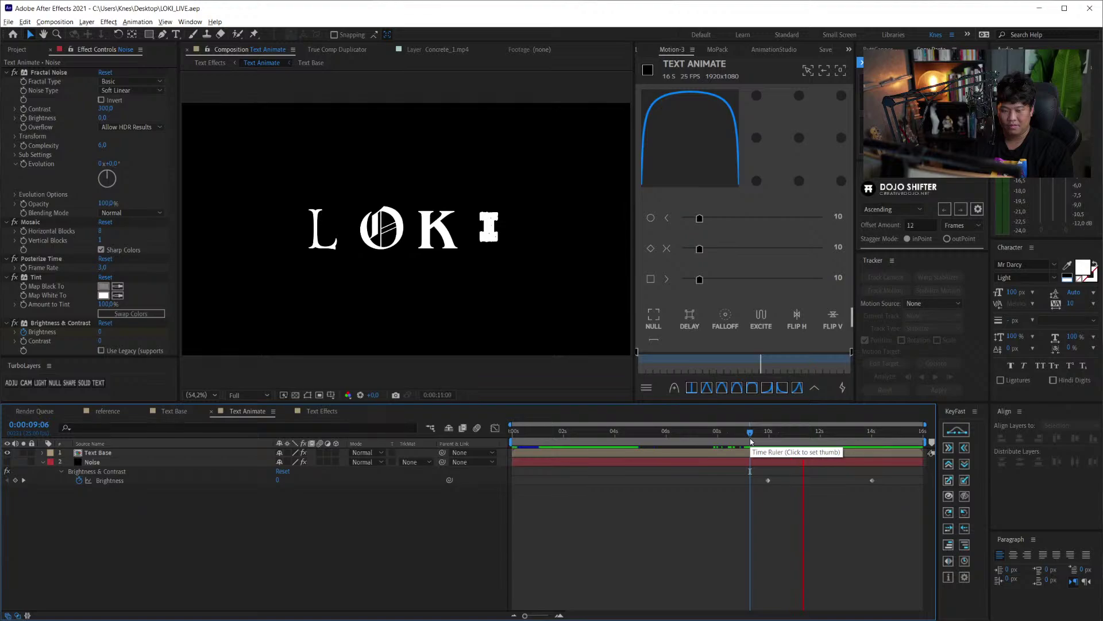
left_click(702, 441)
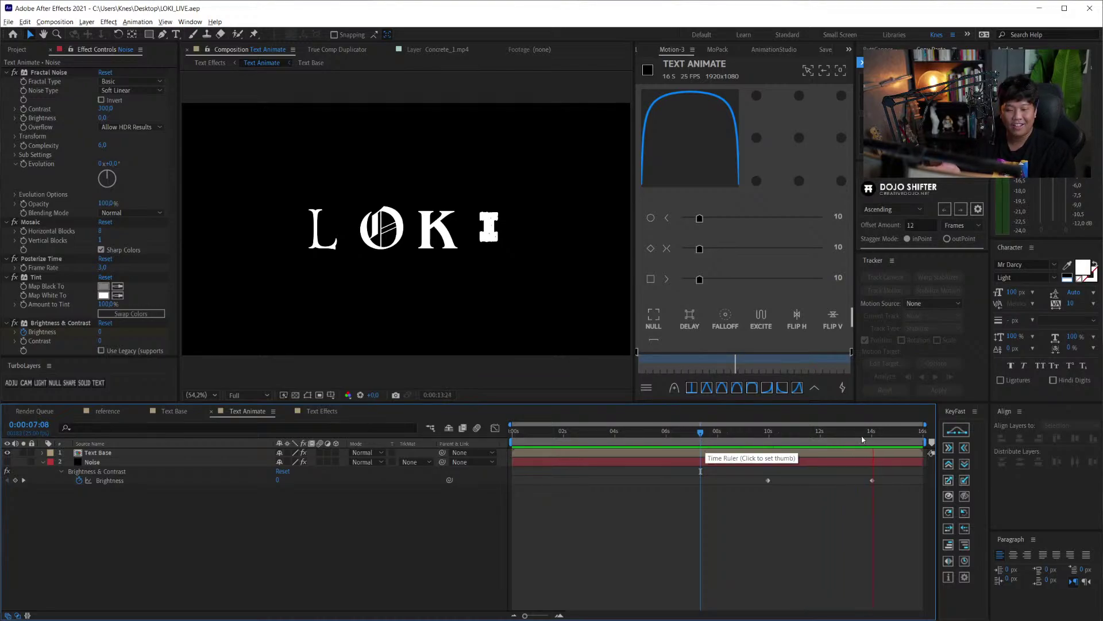
left_click(752, 441)
key("shift+comma")
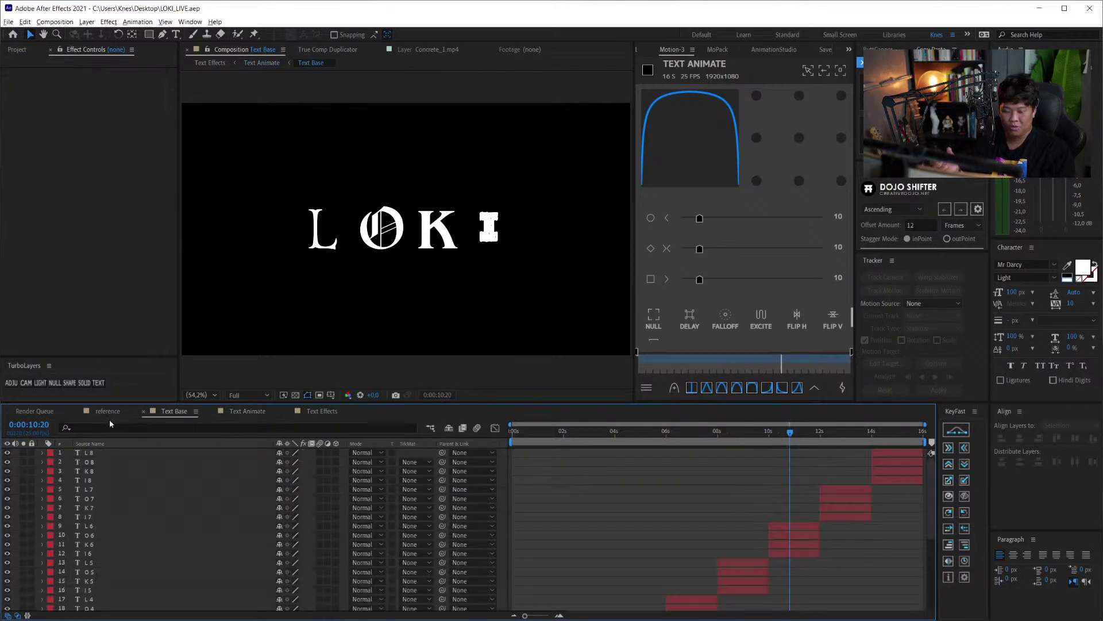
key("shift+comma")
- Scrub the reference LOKI title footage and set viewer resolution to Quarter
mouse_move(670, 433)
left_mouse_down()
mouse_move(898, 434)
mouse_move(862, 443)
left_mouse_up()
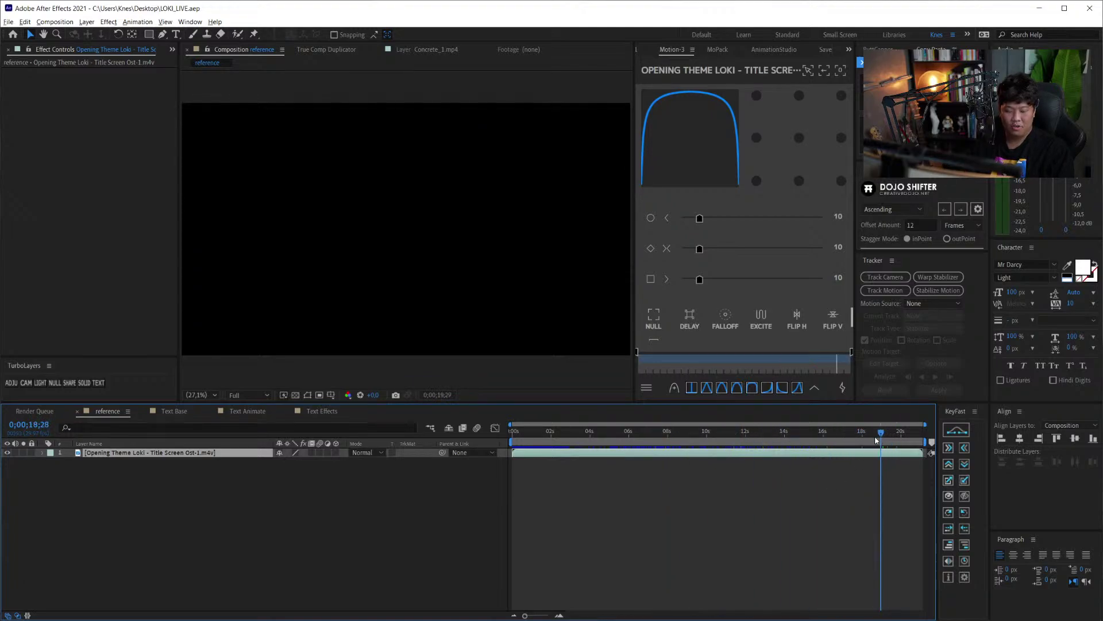
left_click(249, 394)
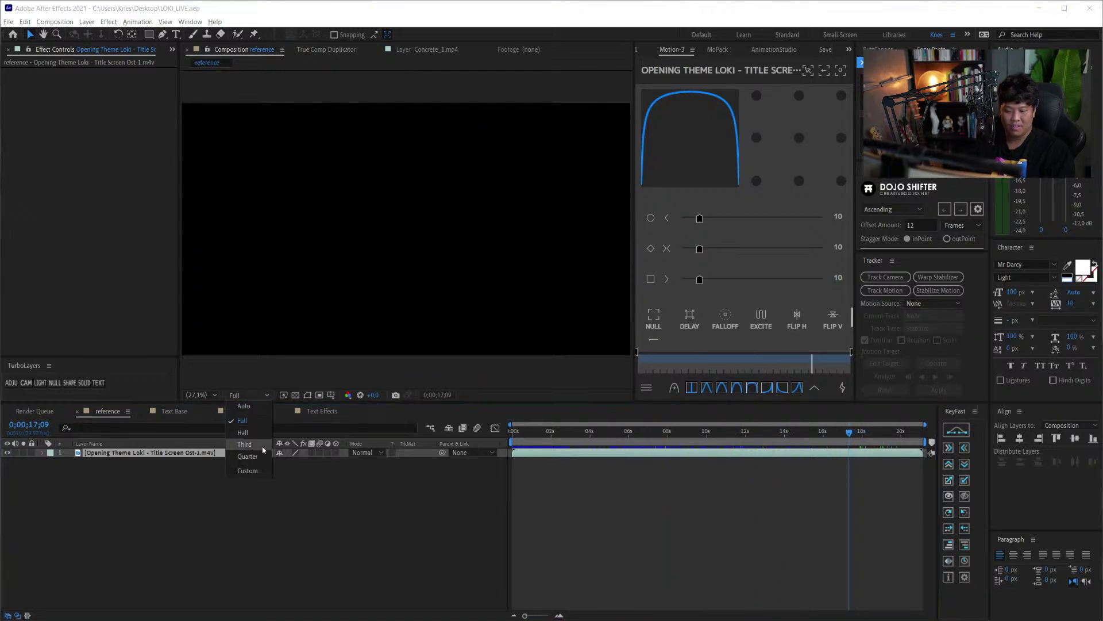
left_click(244, 454)
- Settle on the glowing reference frame near fifteen seconds, then bring Text Effects forward
left_click(823, 432)
left_click_drag(823, 436, 801, 443)
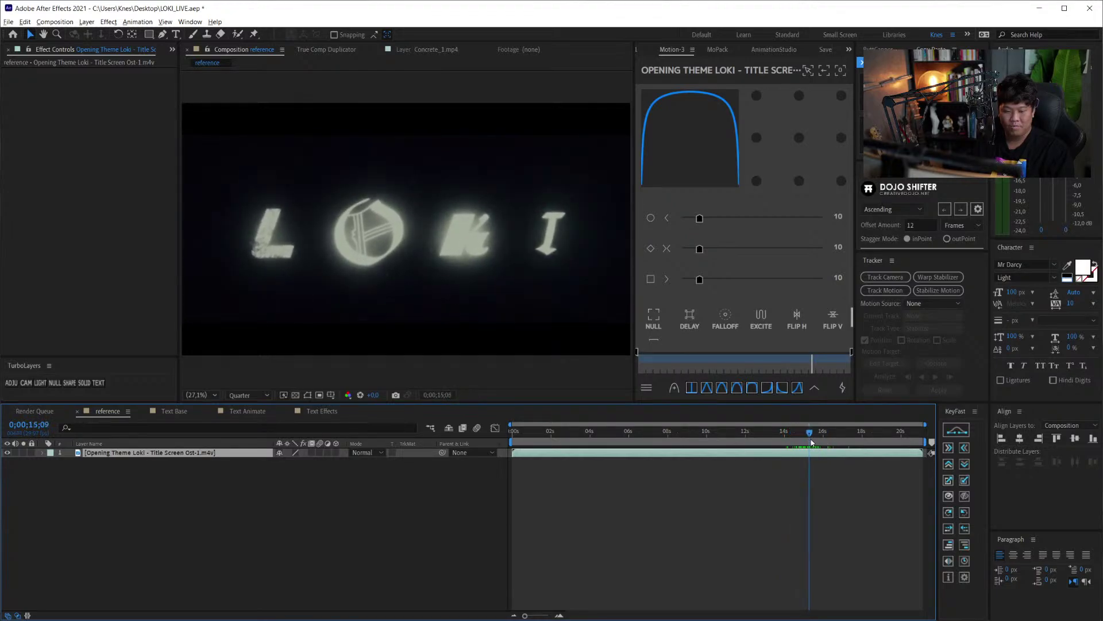
mouse_move(801, 443)
left_mouse_down()
mouse_move(812, 442)
mouse_move(751, 442)
left_mouse_up()
left_click(321, 411)
left_click(247, 411)
left_click(322, 411)
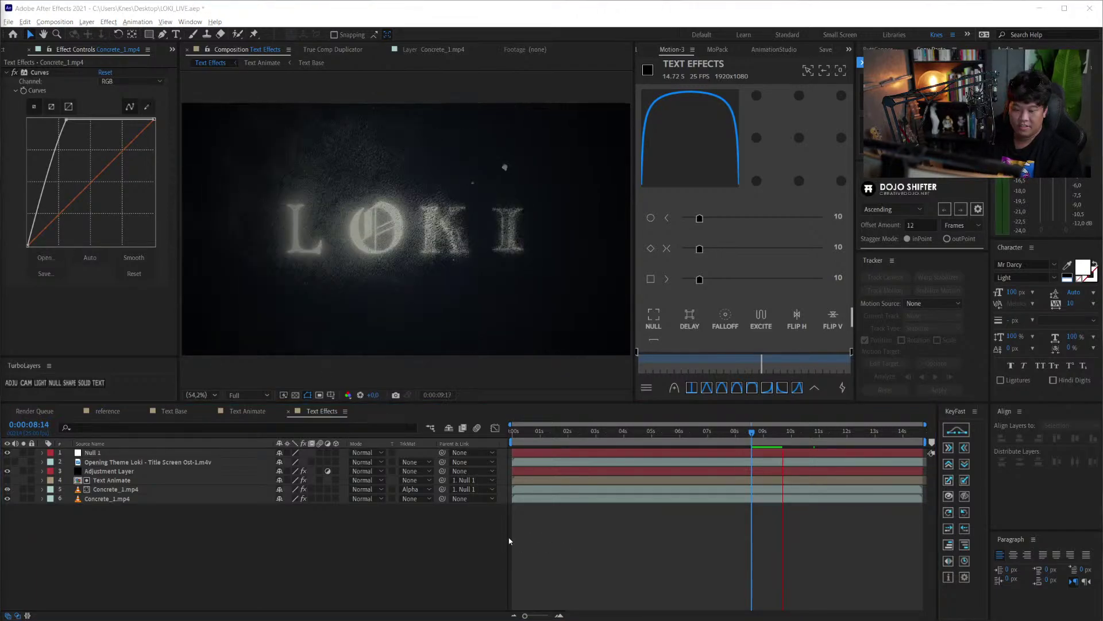
left_click(761, 435)
key("space")
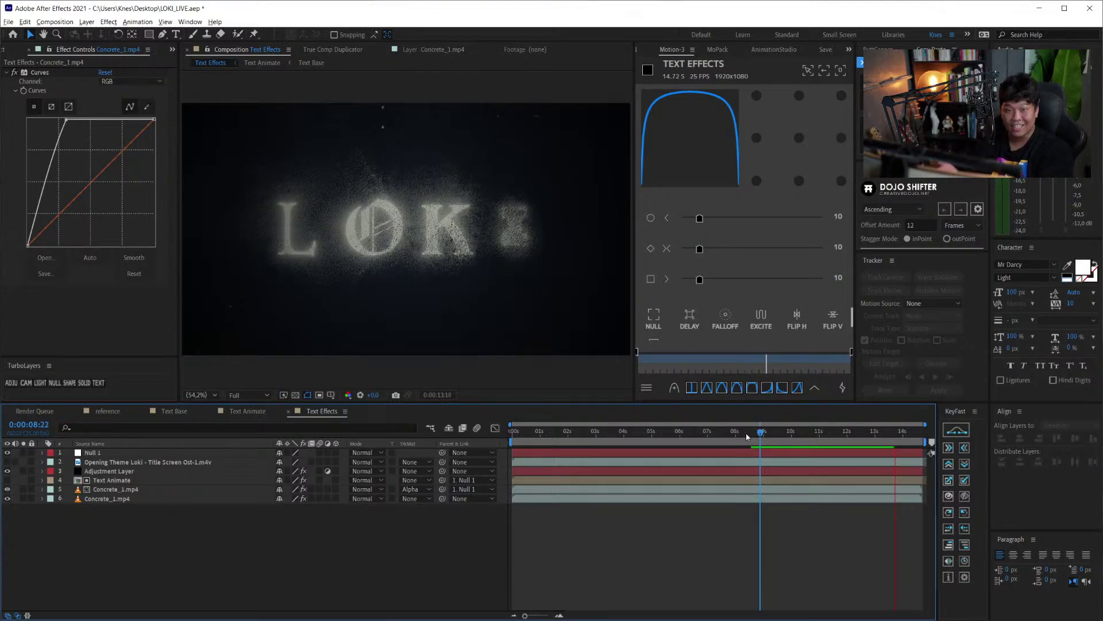
key("space")
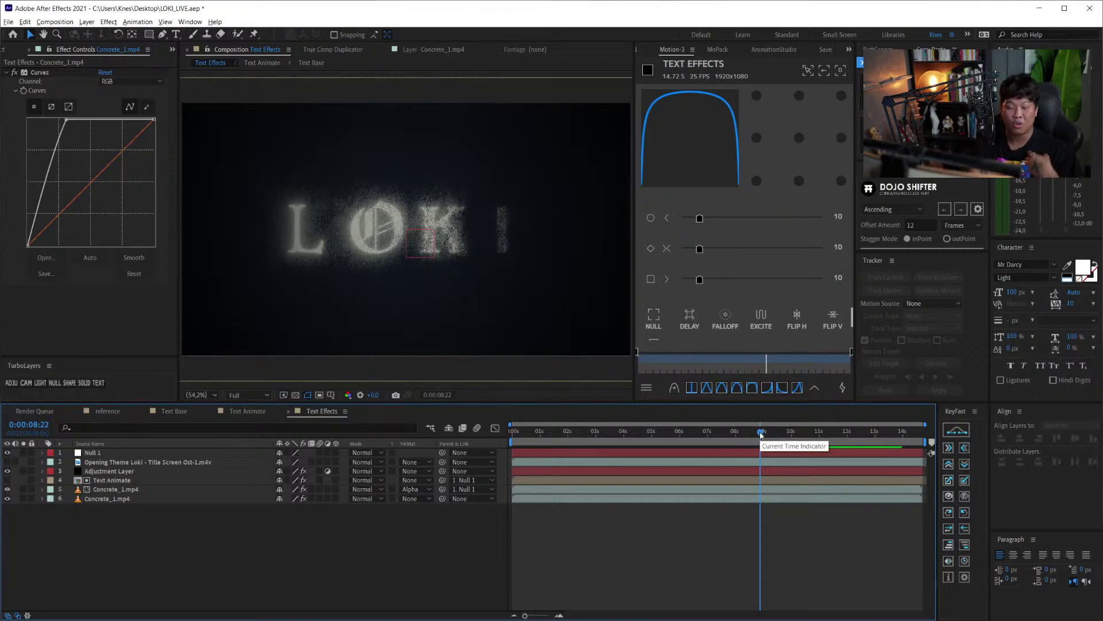
key("space")
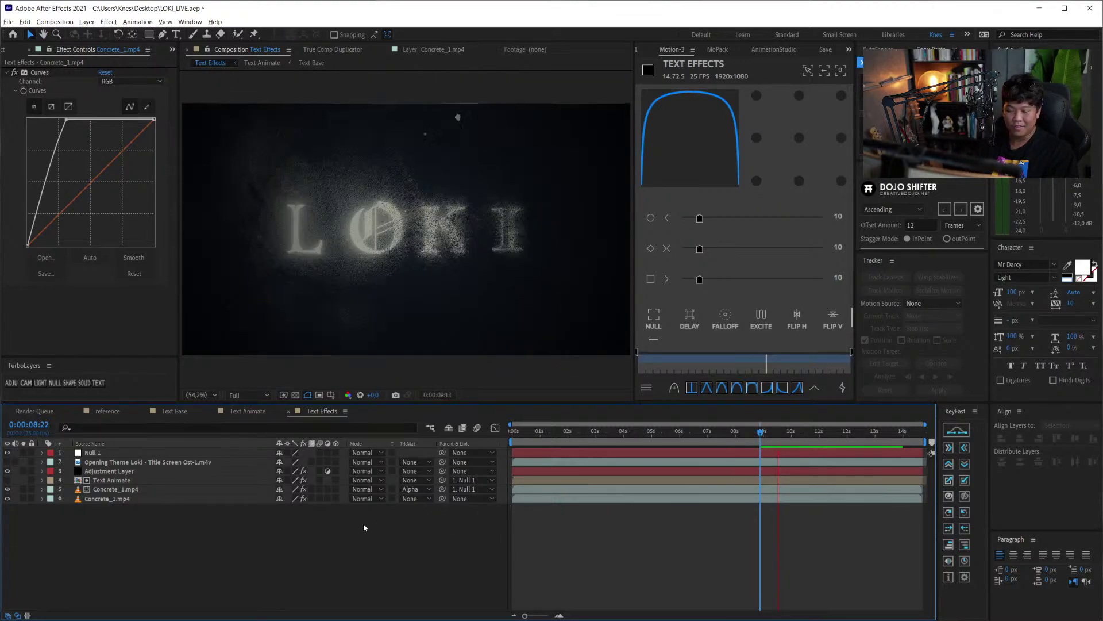
left_click(240, 410)
left_click(176, 410)
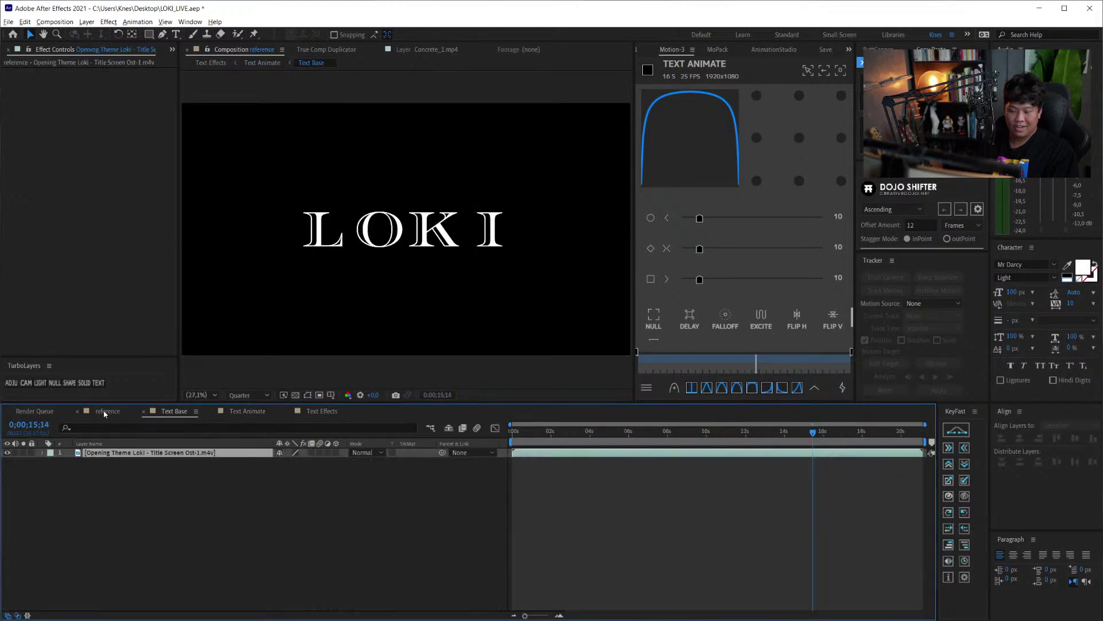
left_click(104, 413)
left_click(321, 411)
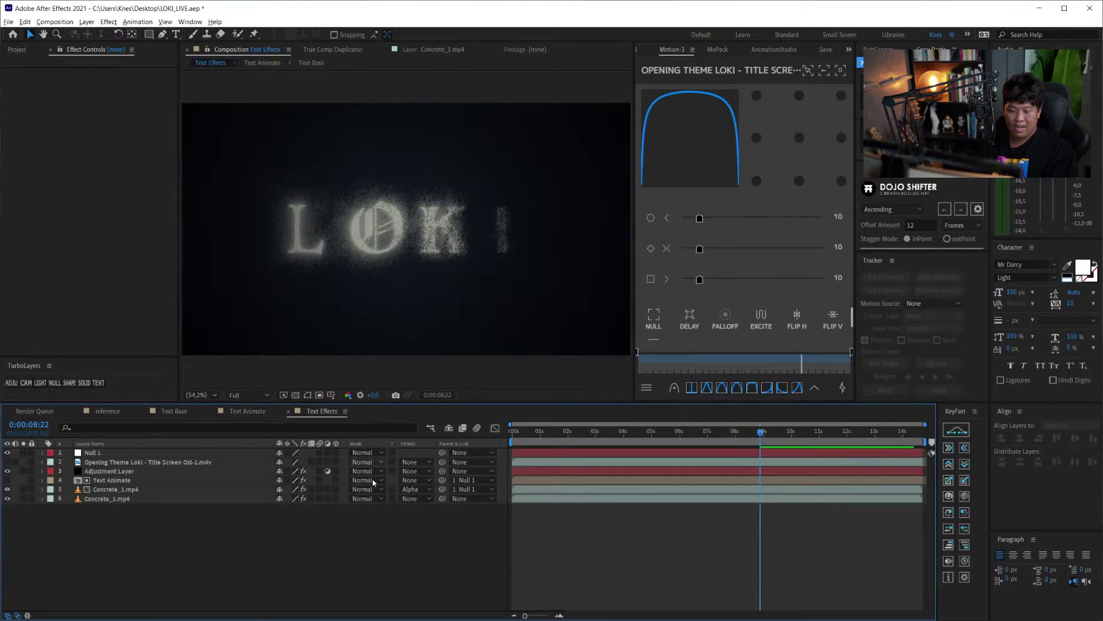
- Create the Cinema Scope solid and apply CC Jaws with Height set to 0%
key("ctrl+y")
type("Cinema Sc")
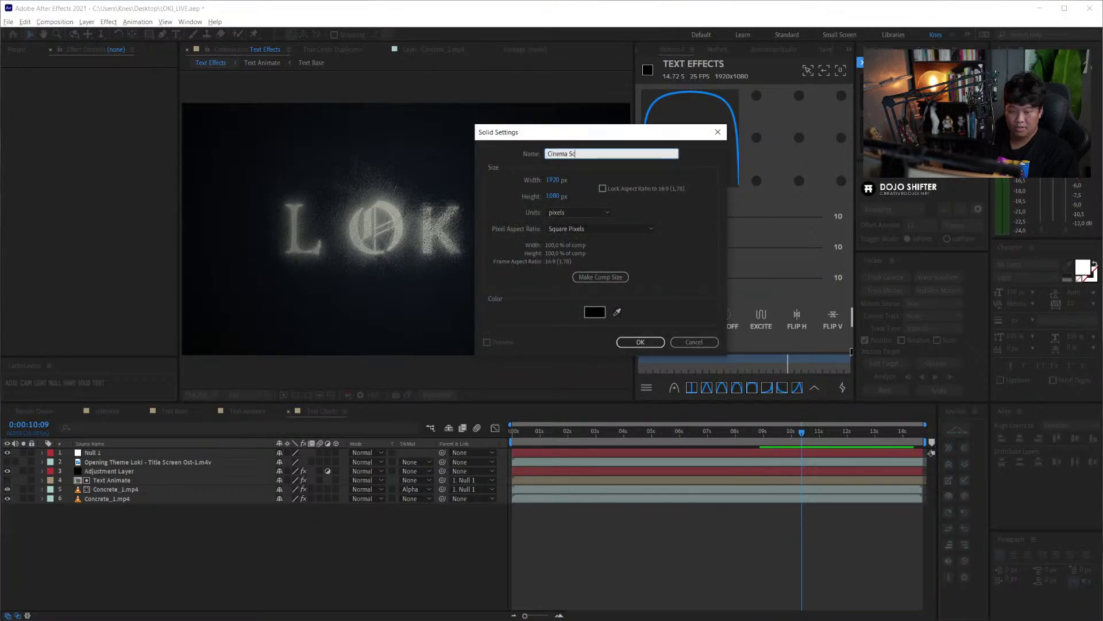
type("ope")
key("Return")
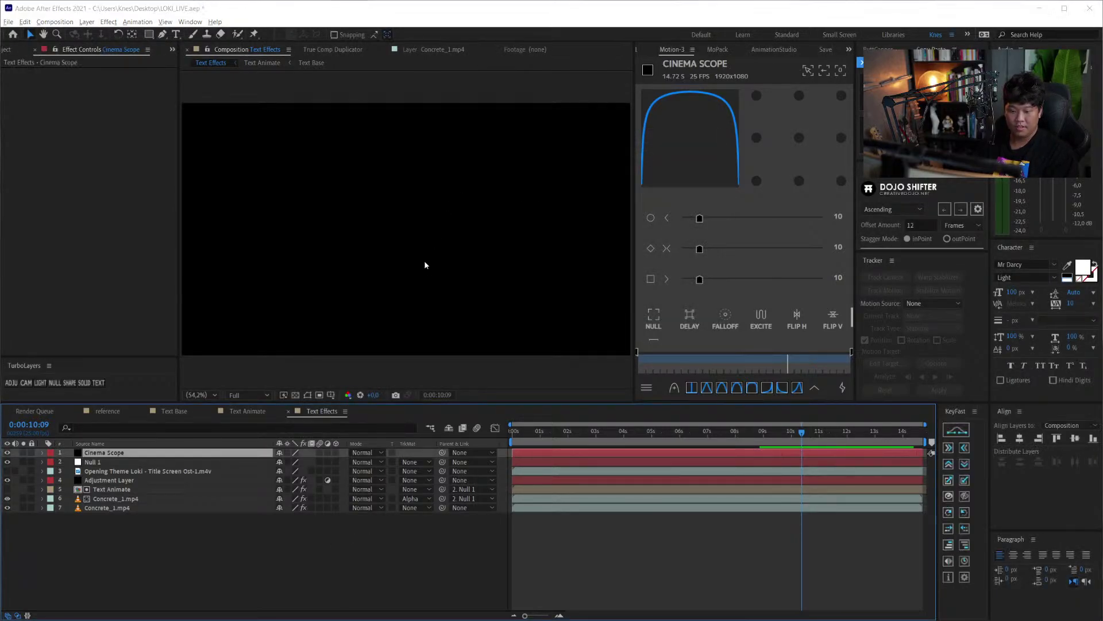
key("ctrl+space")
type("cc jaws")
key("Return")
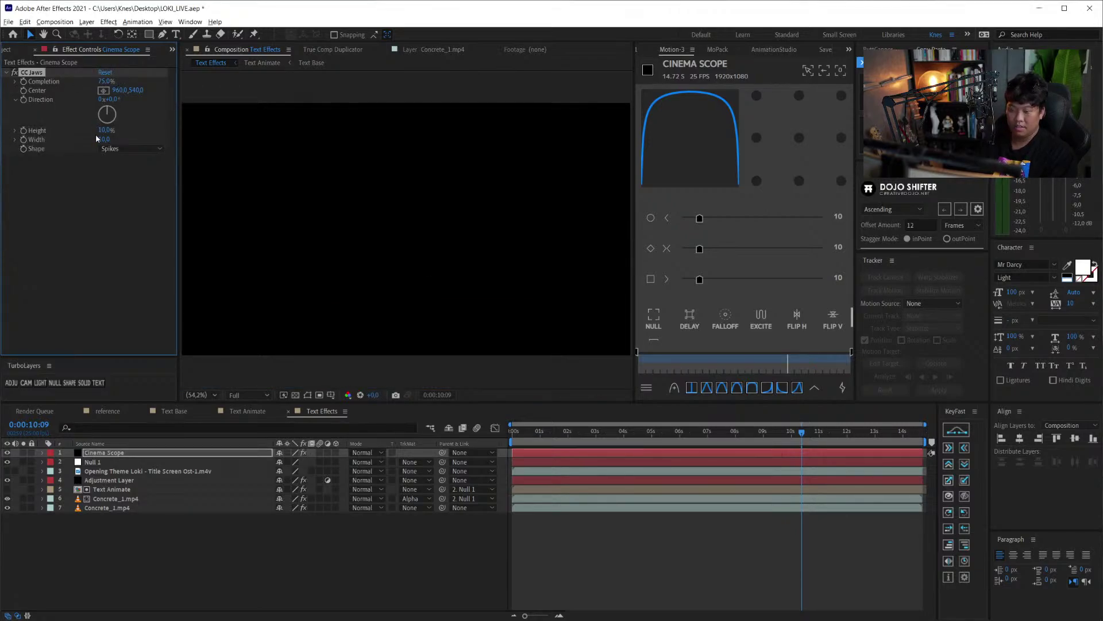
key("Return")
left_click(395, 529)
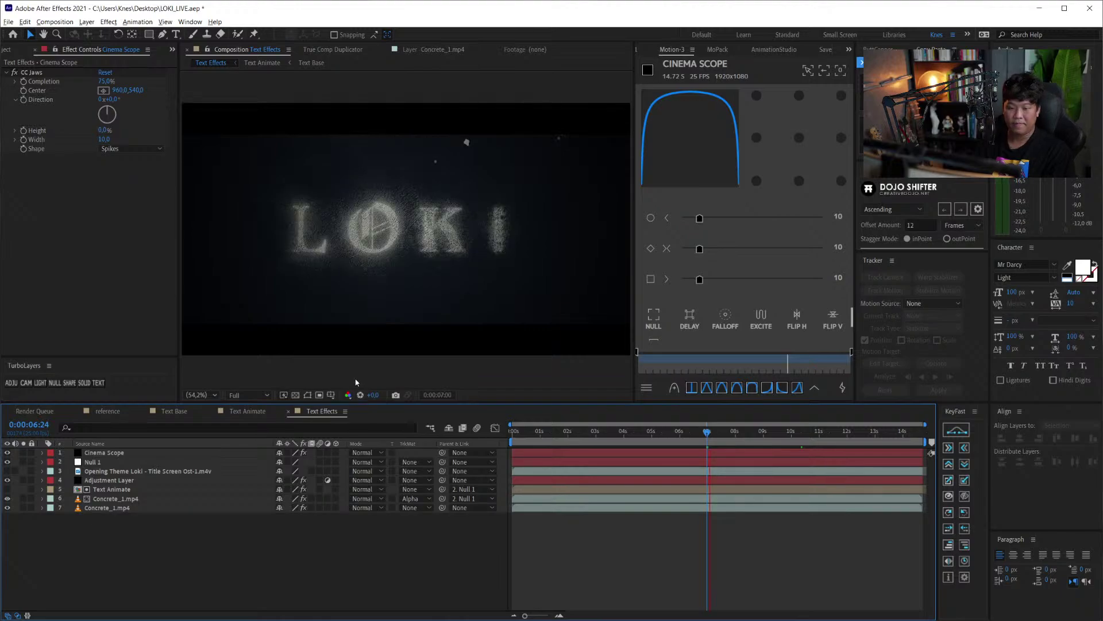
- Compare the bars against the start of the reference title, then return to Text Effects
left_click(118, 412)
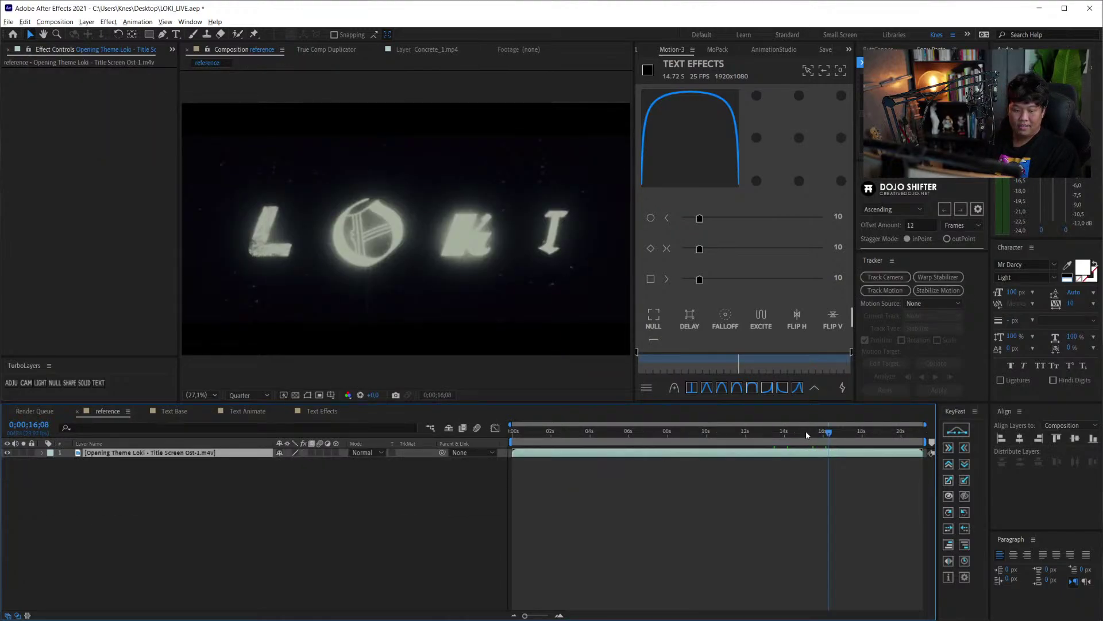
left_click_drag(805, 431, 583, 445)
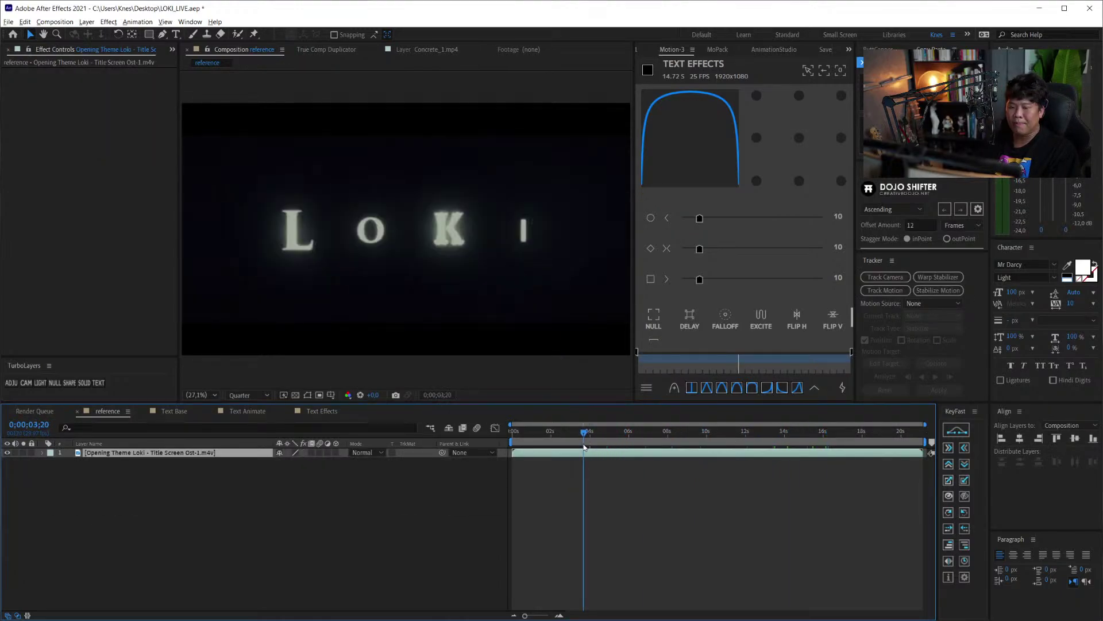
left_click(316, 412)
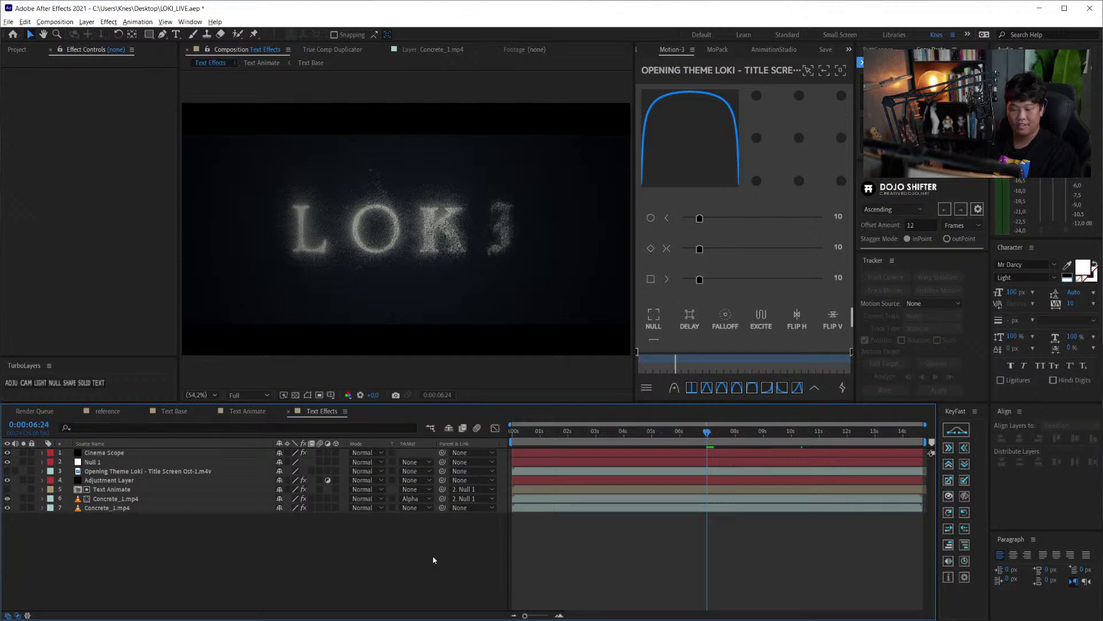
key("space")
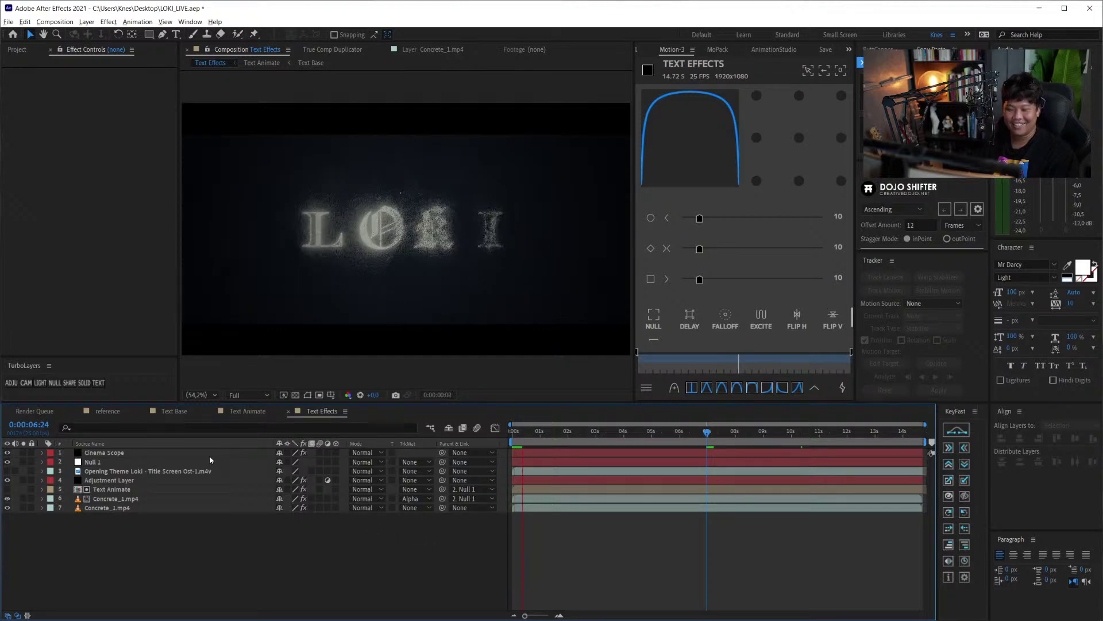
left_click(248, 395)
left_click(245, 457)
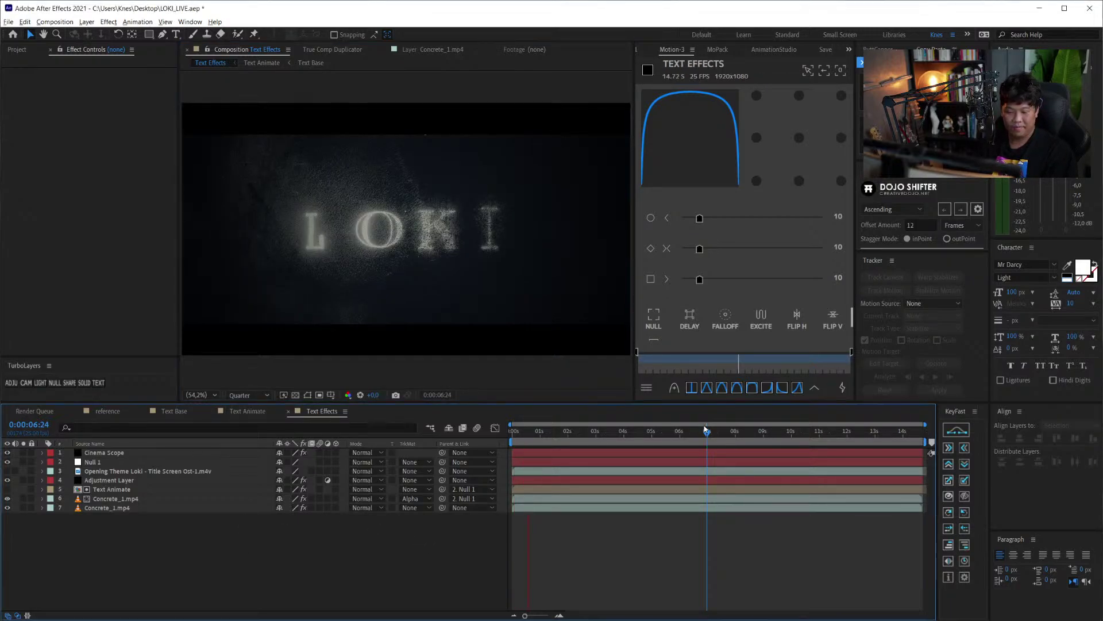
left_click_drag(706, 431, 719, 437)
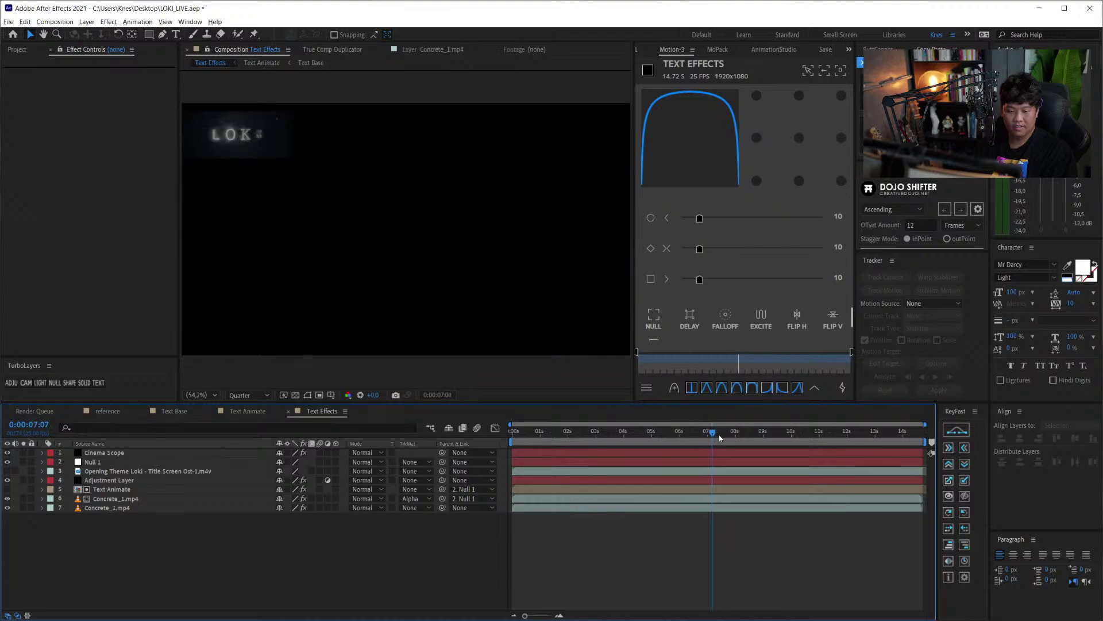
key("ctrl+j")
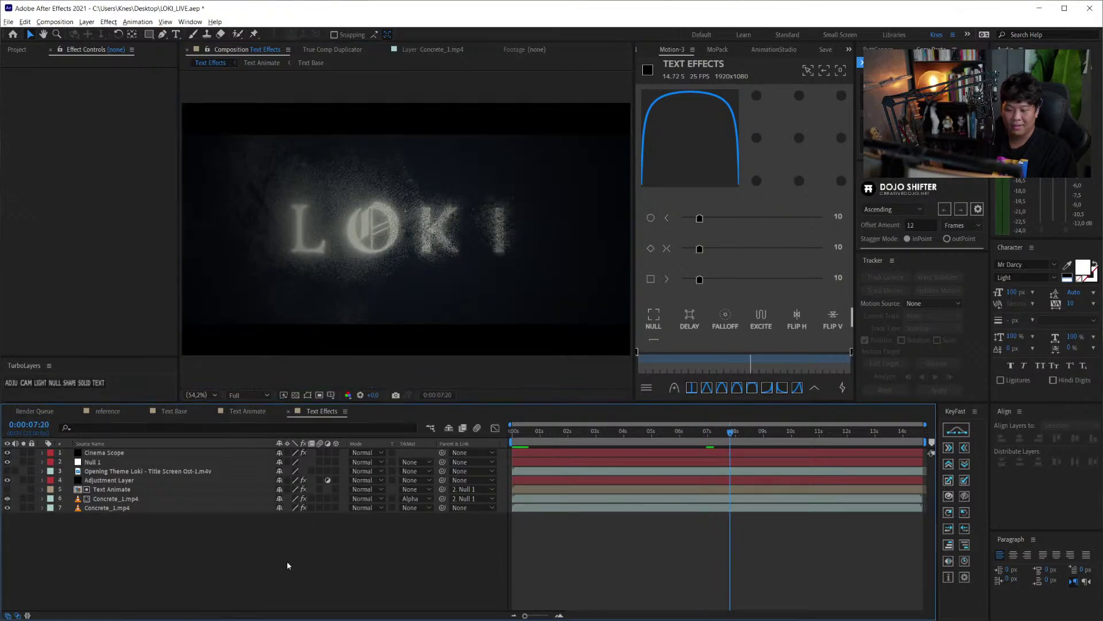
key("space")
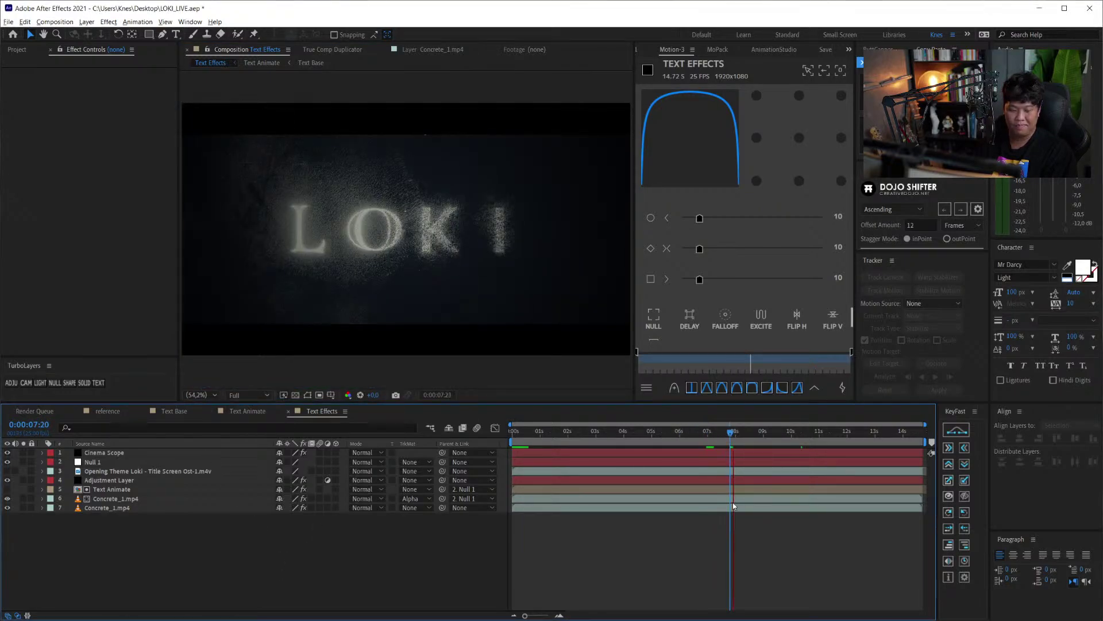
left_click(727, 434)
key("space")
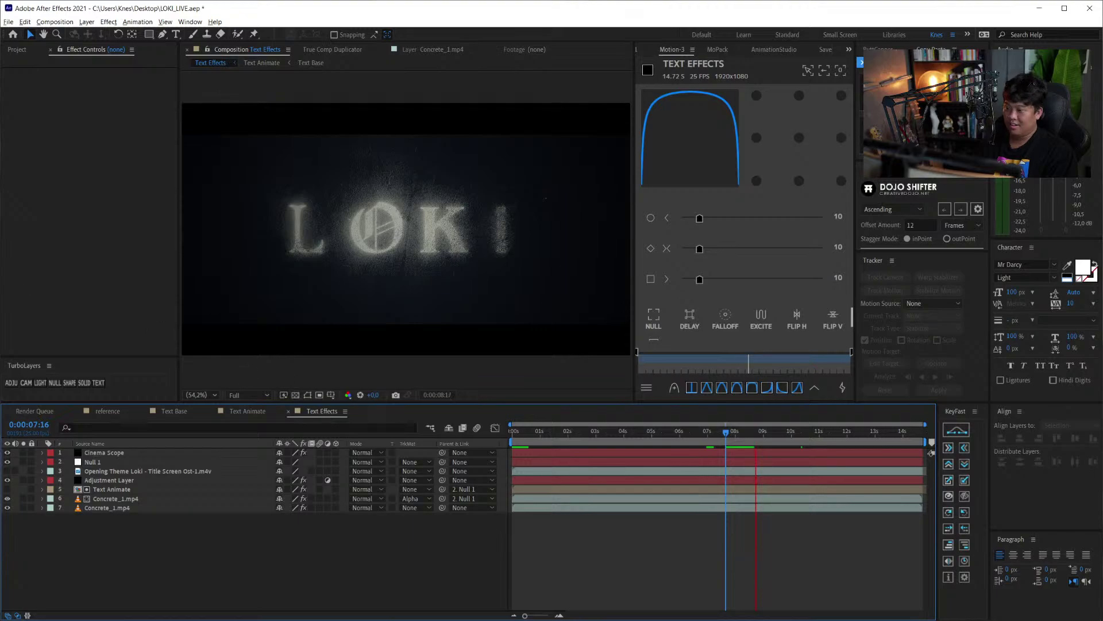
key("space")
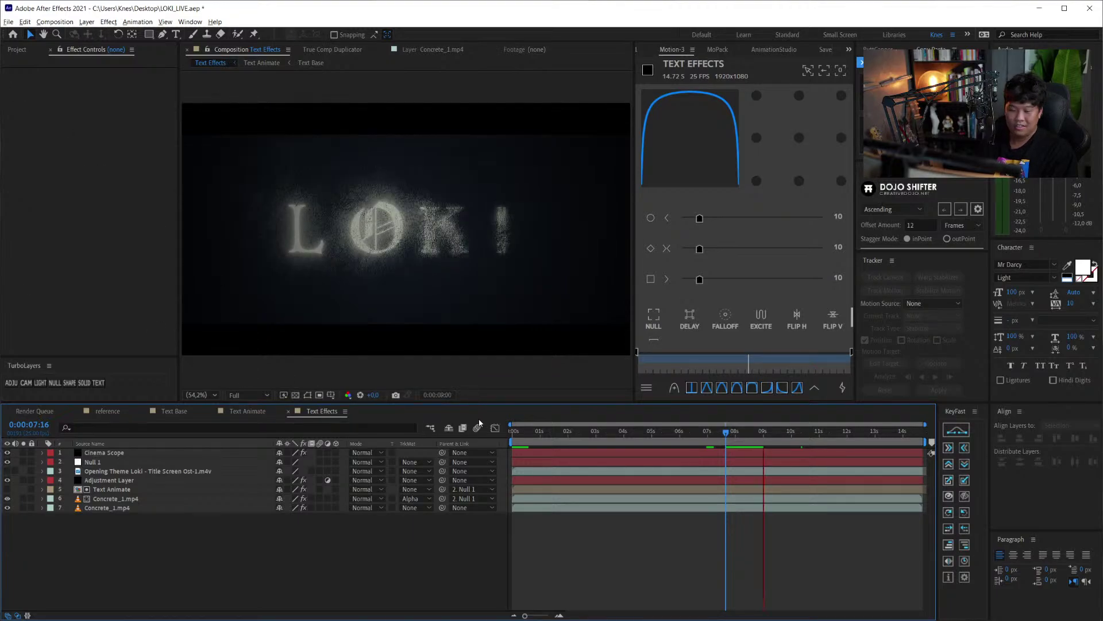
key("Home")
left_click(17, 51)
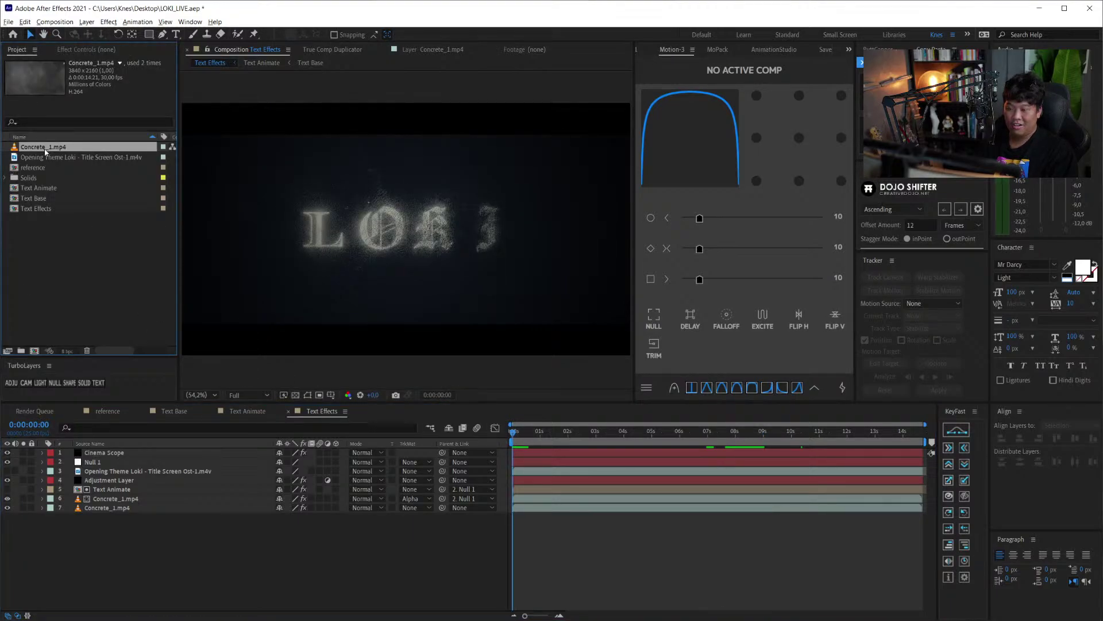
- Add the Opening Theme Loki clip as the top layer with its video hidden, then preview
left_click_drag(80, 157, 114, 450)
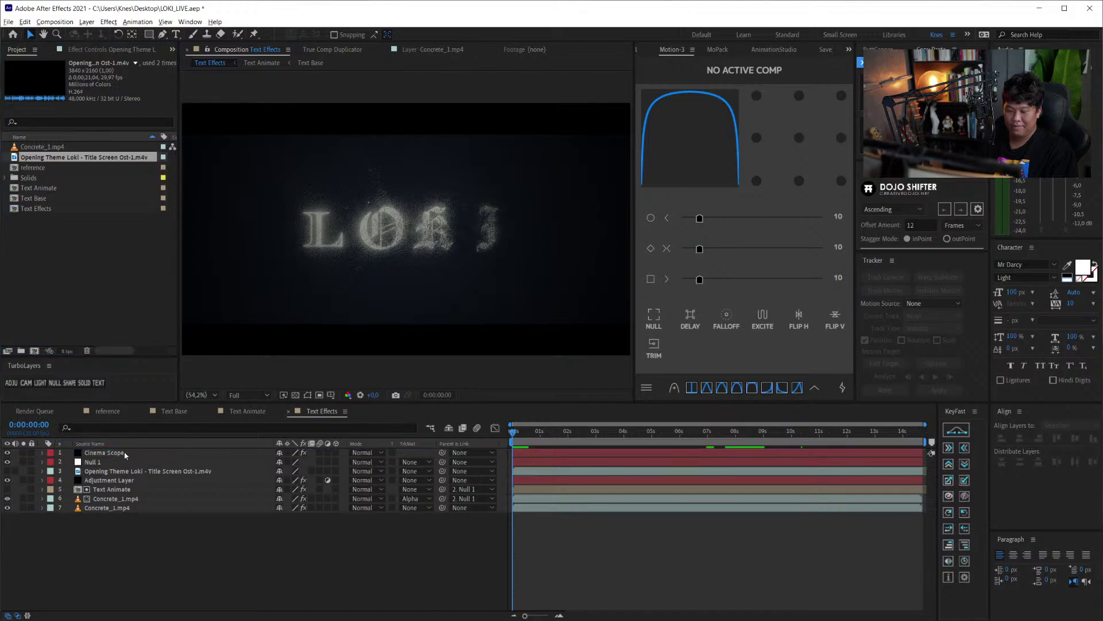
left_click(6, 453)
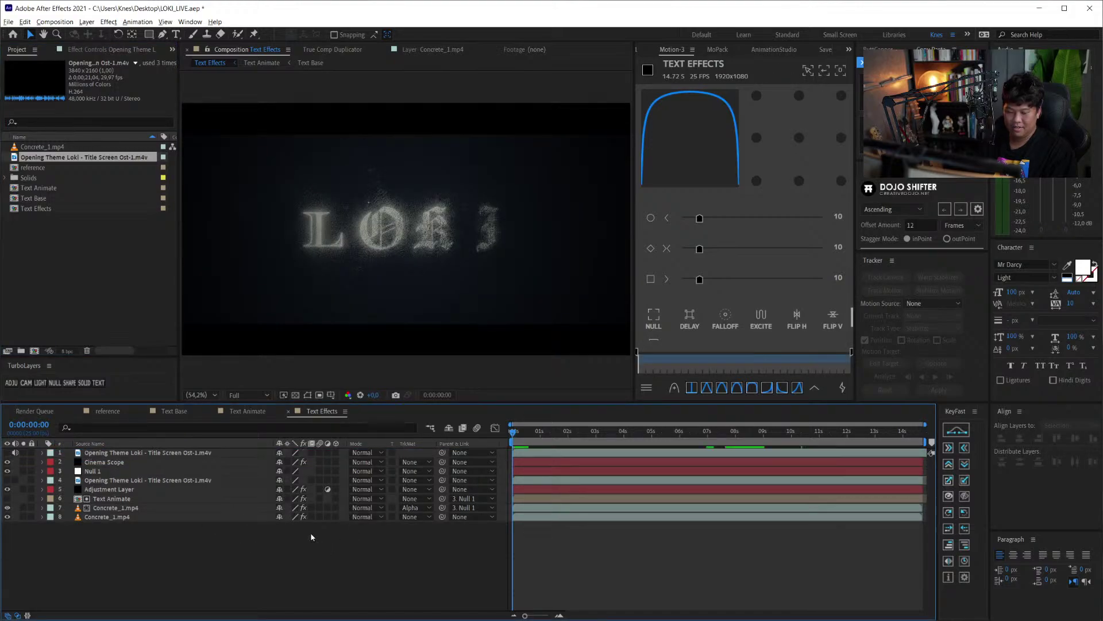
key("space")
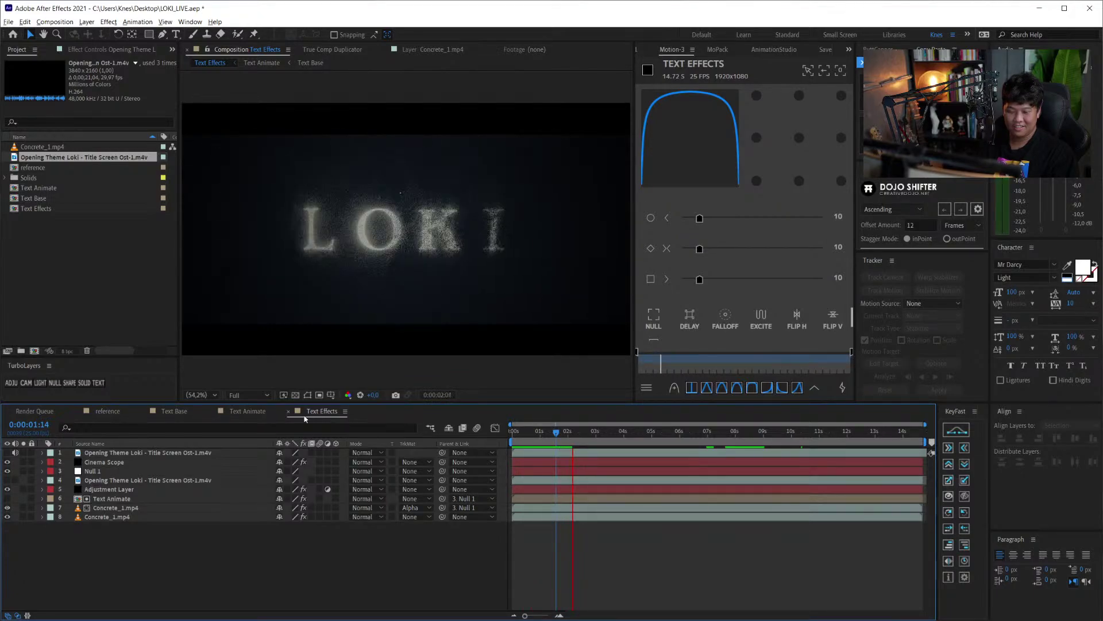
key("space")
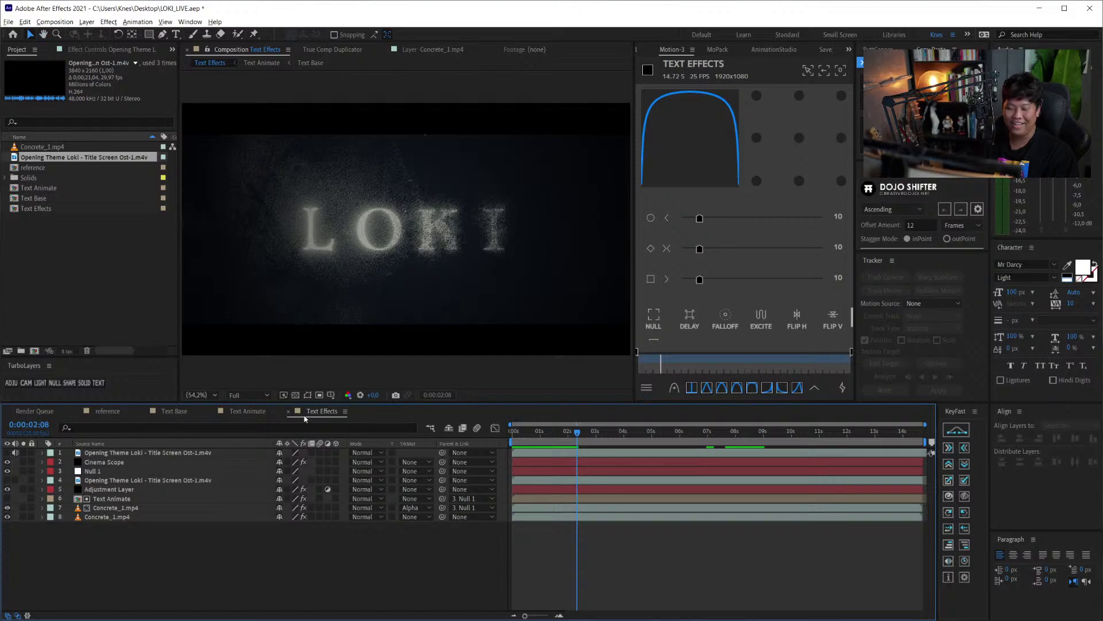
- Replay the title preview, including from about the 8-second mark
key("space")
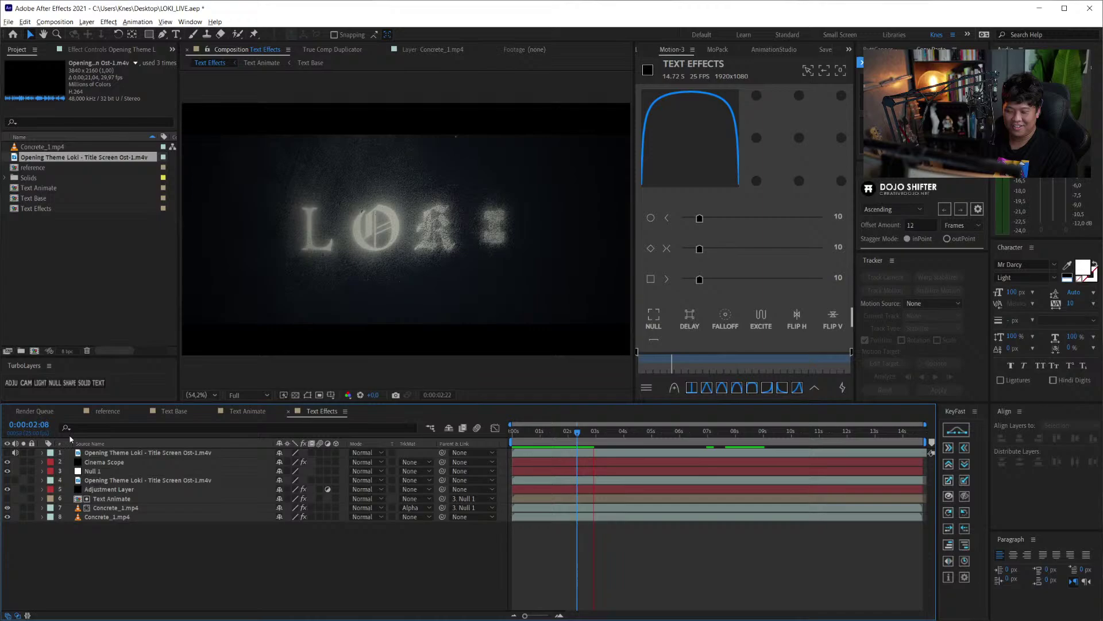
key("space")
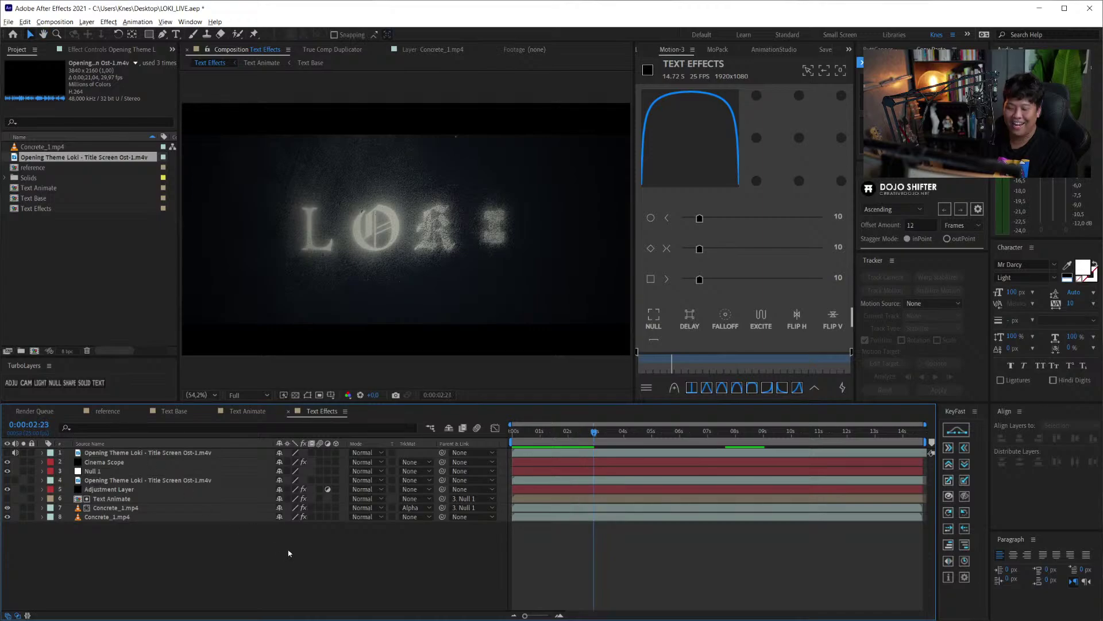
left_click_drag(595, 432, 739, 432)
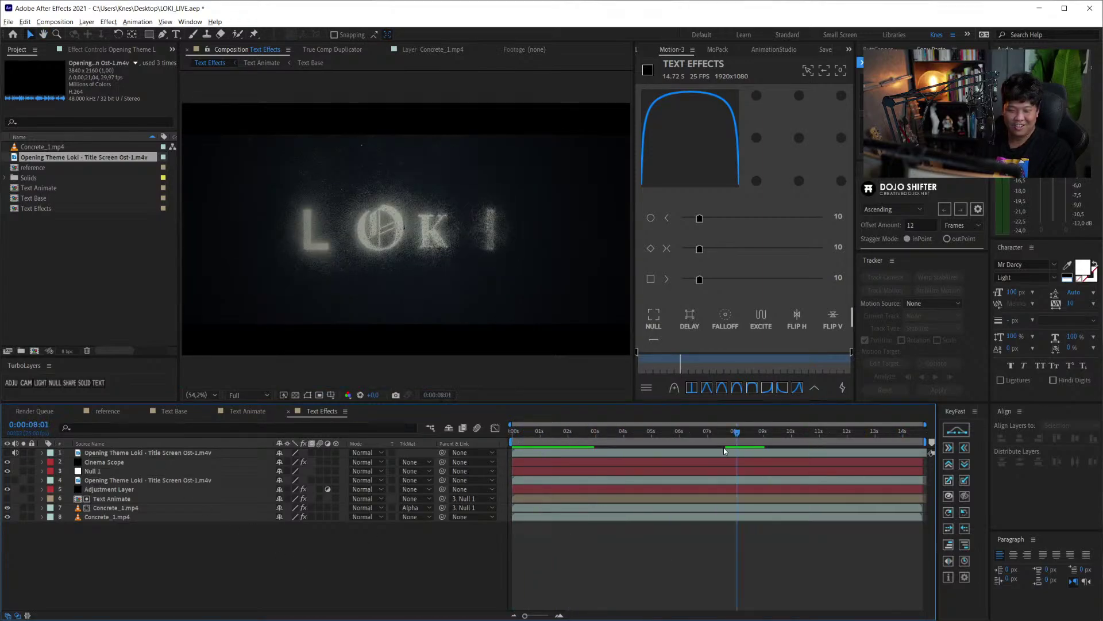
key("space")
- Scrub back through the reference title footage in the reference composition
left_click(237, 411)
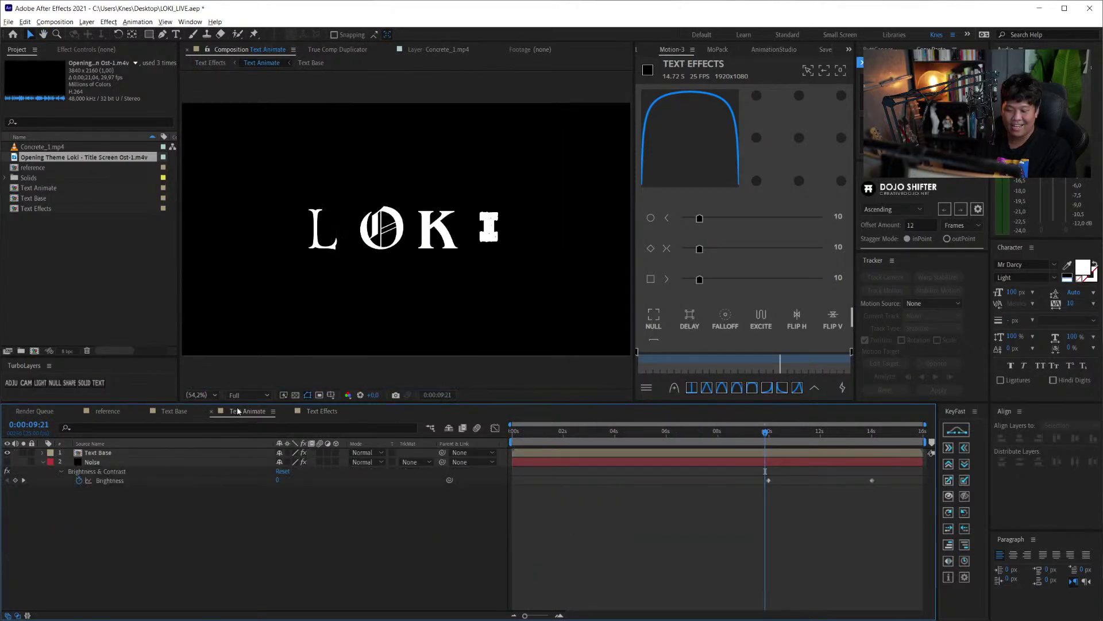
left_click(175, 411)
left_click(108, 411)
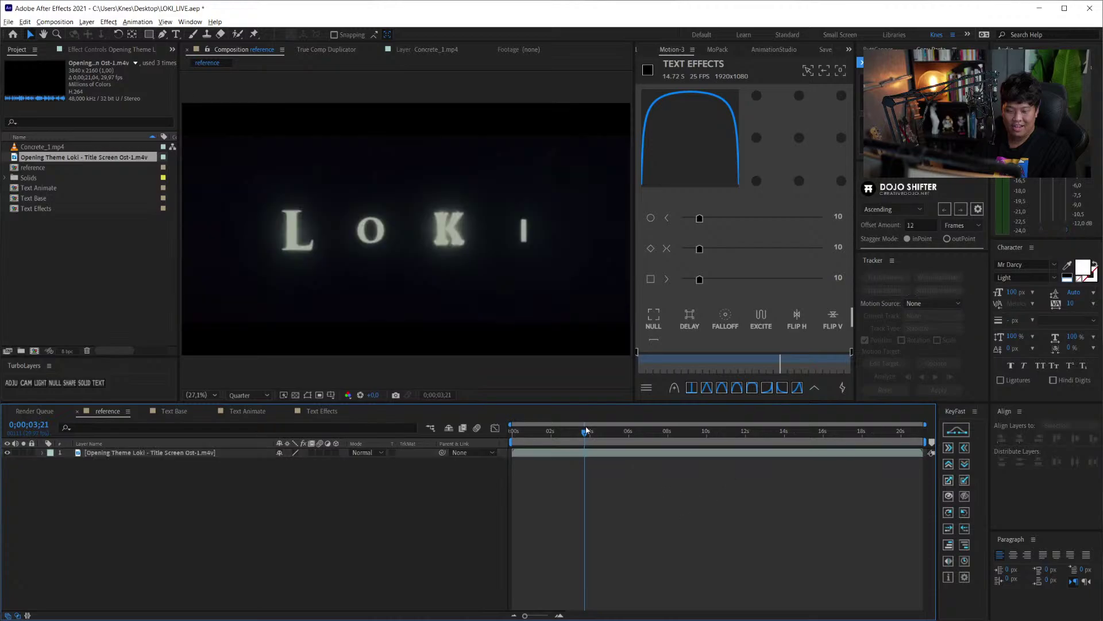
left_click_drag(663, 435, 512, 431)
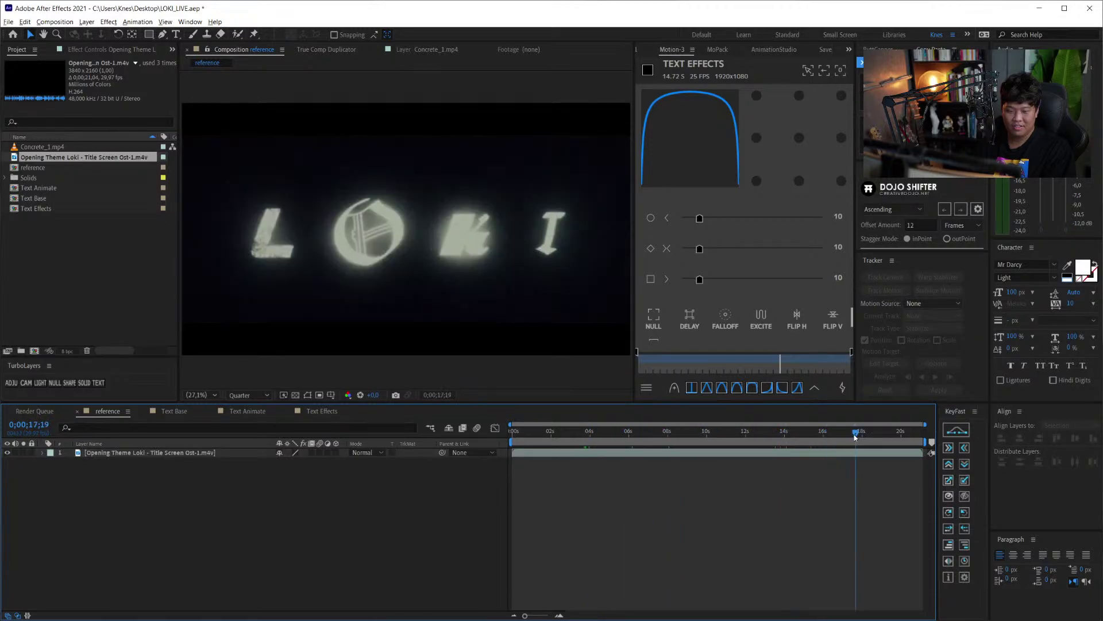
- Preview the Text Effects title animation from the start, stopping near 6 seconds and replaying
left_click(317, 411)
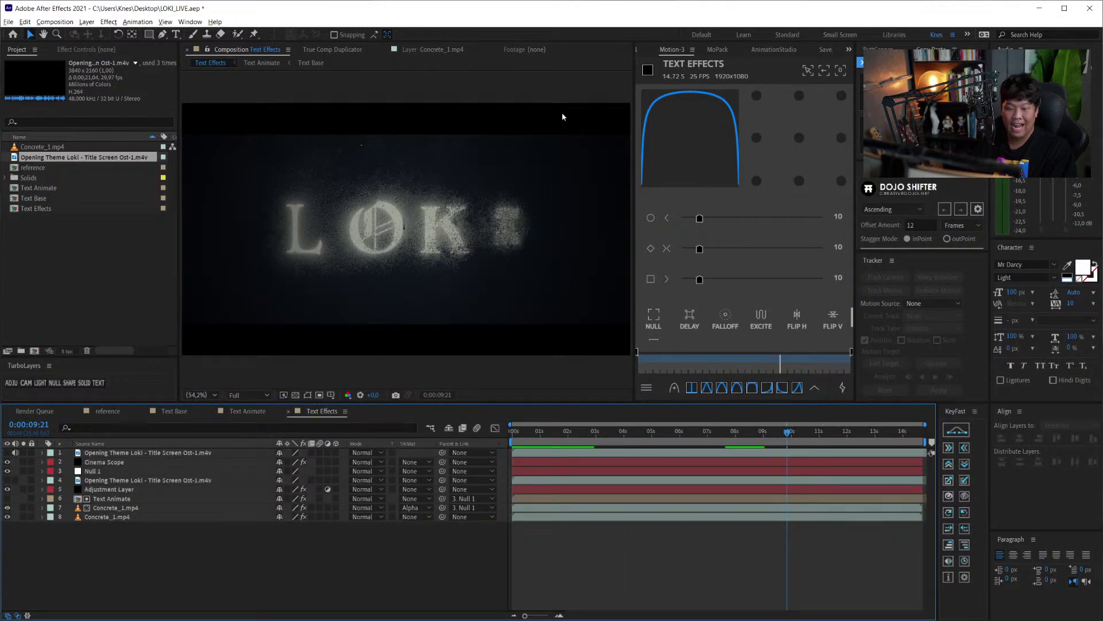
key("space")
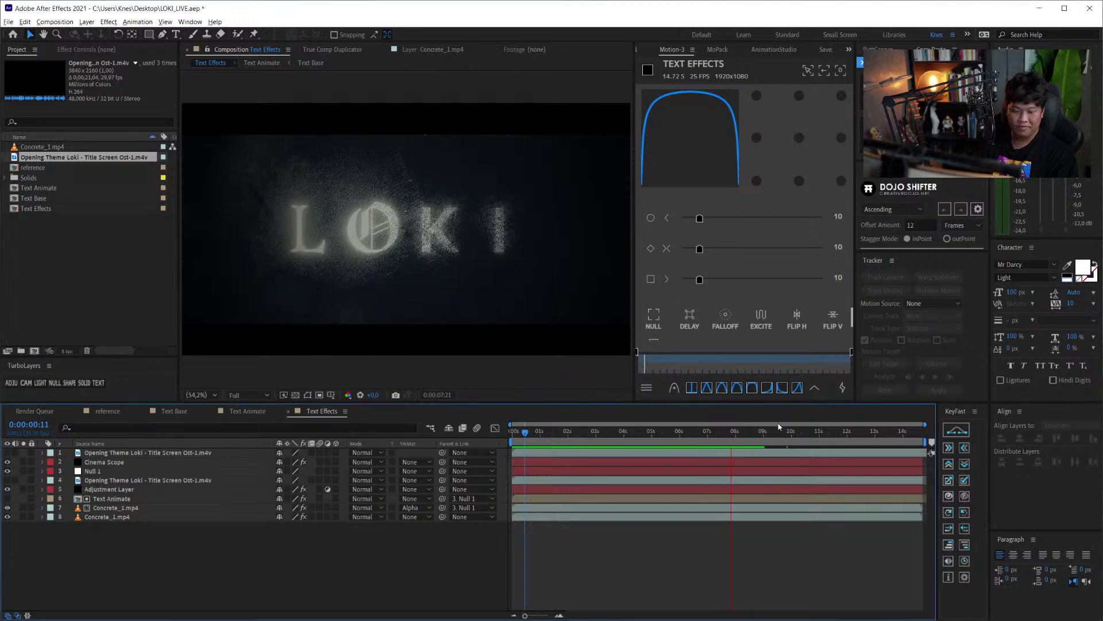
left_click(680, 436)
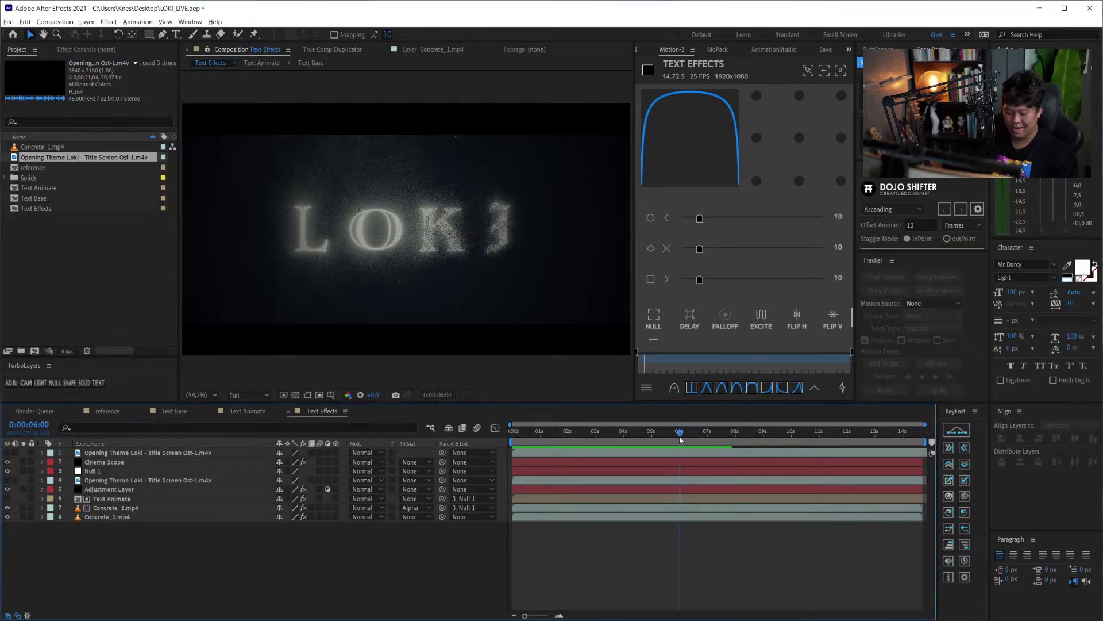
key("space")
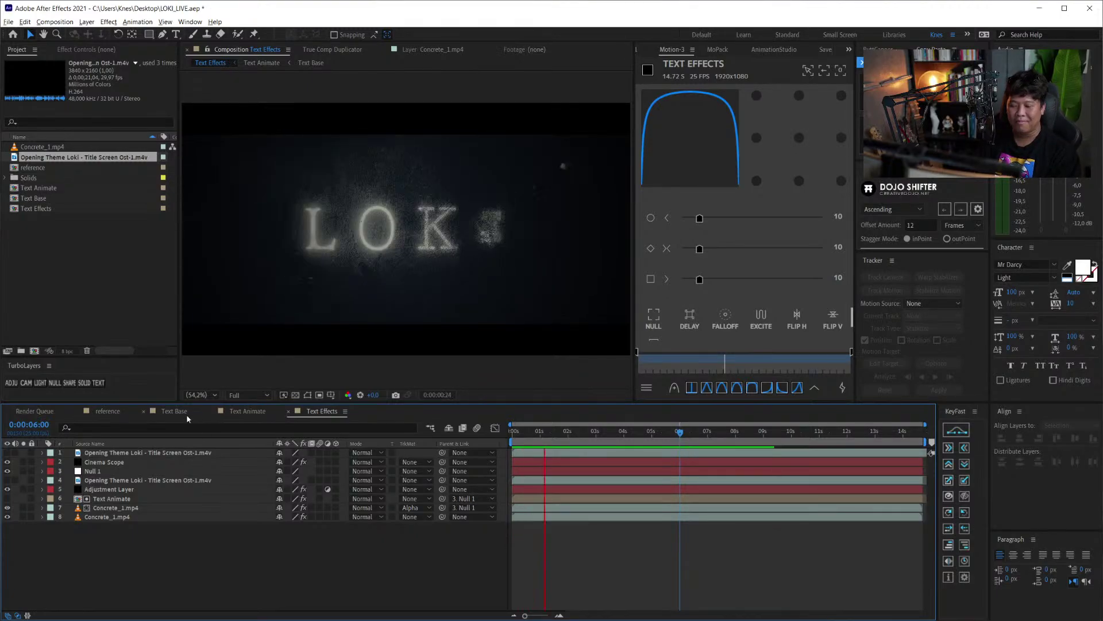
left_click(165, 413)
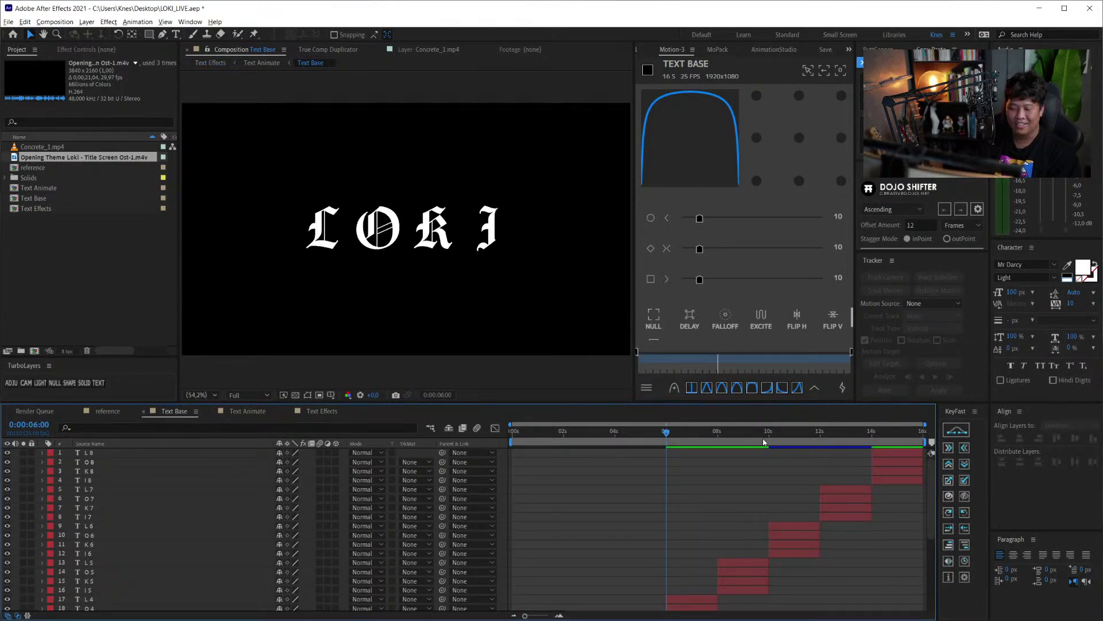
key("space")
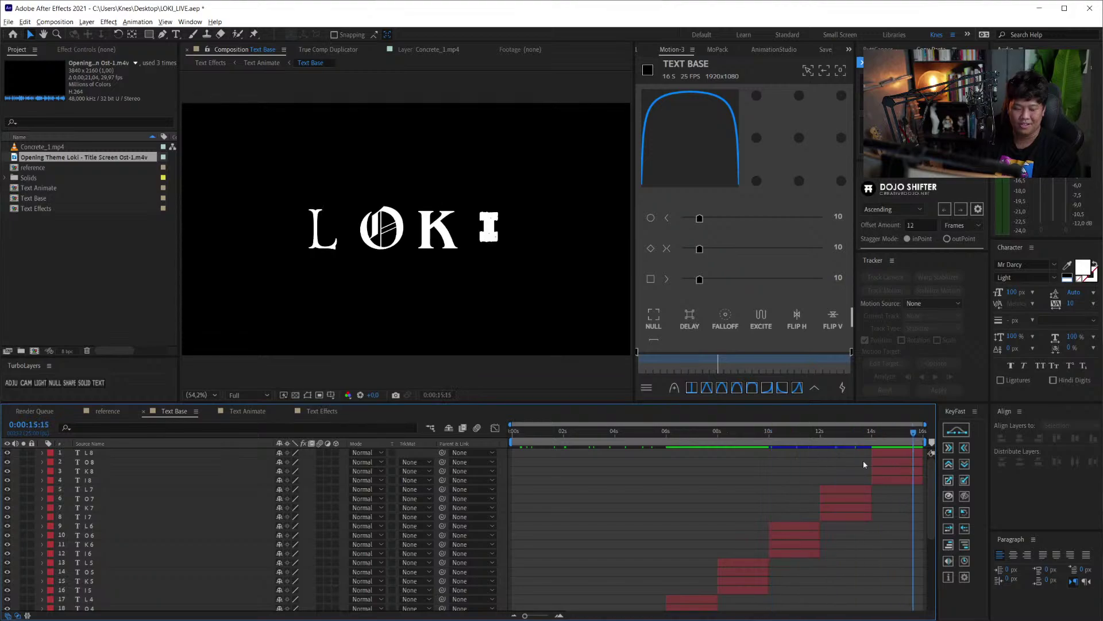
scroll(579, 487, "down", 5)
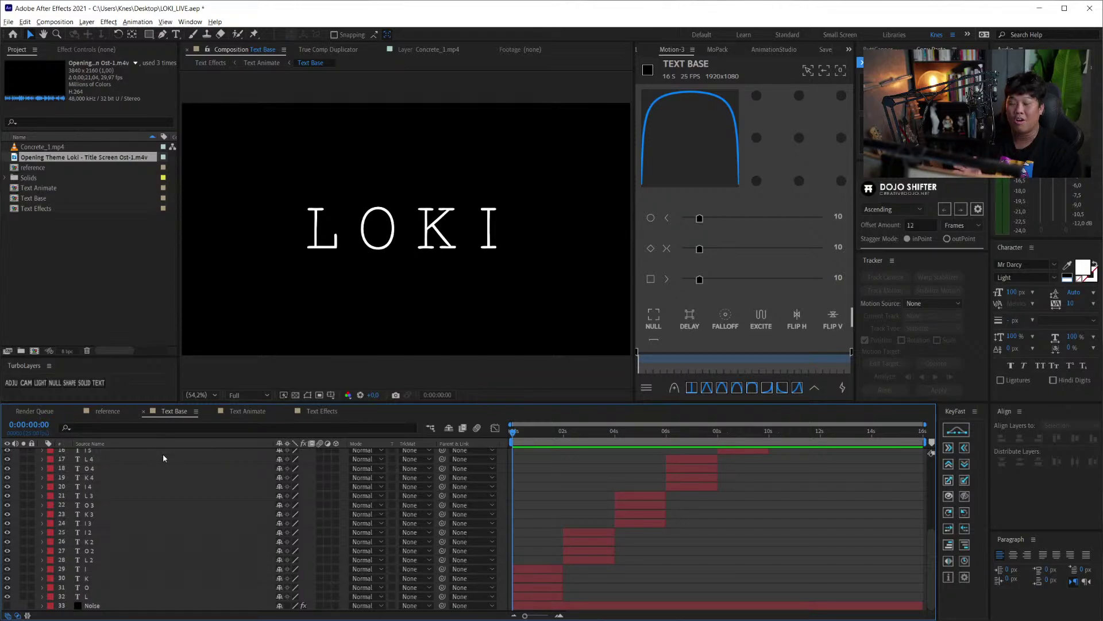
key("alt+Tab")
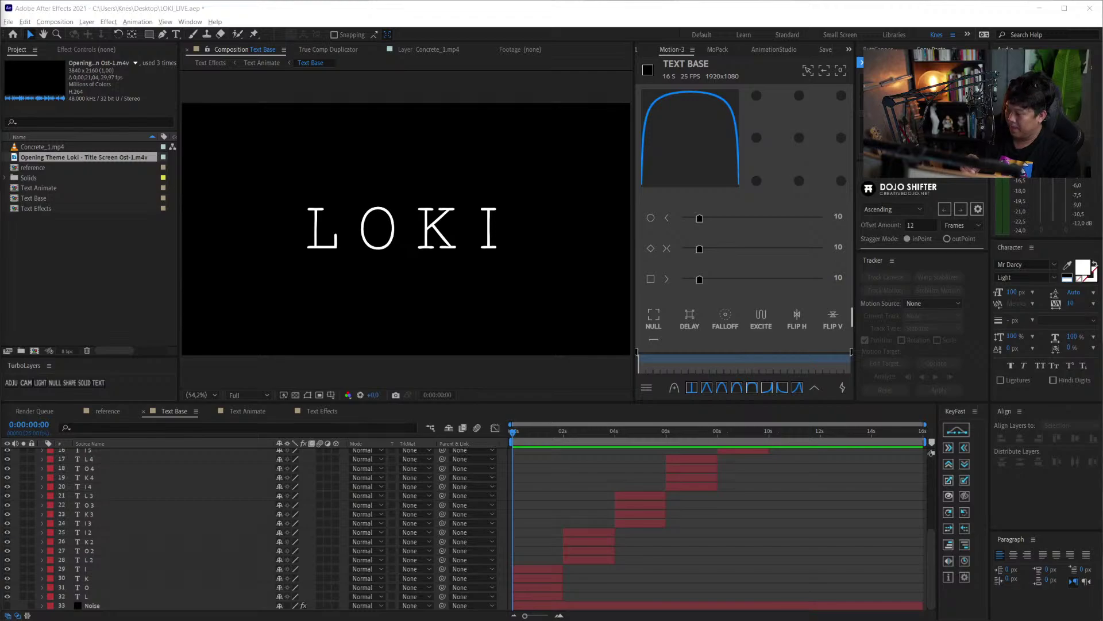
key("alt+Tab")
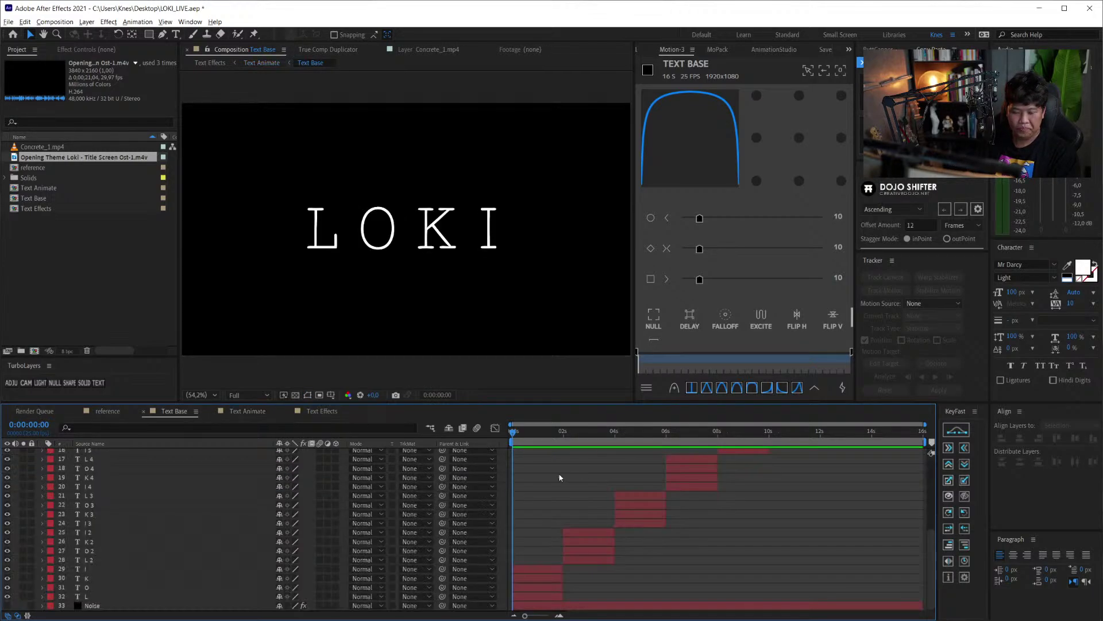
- Show the Noise layer with its effect settings and scrub to about 2 seconds to watch the stripes
left_click(99, 606)
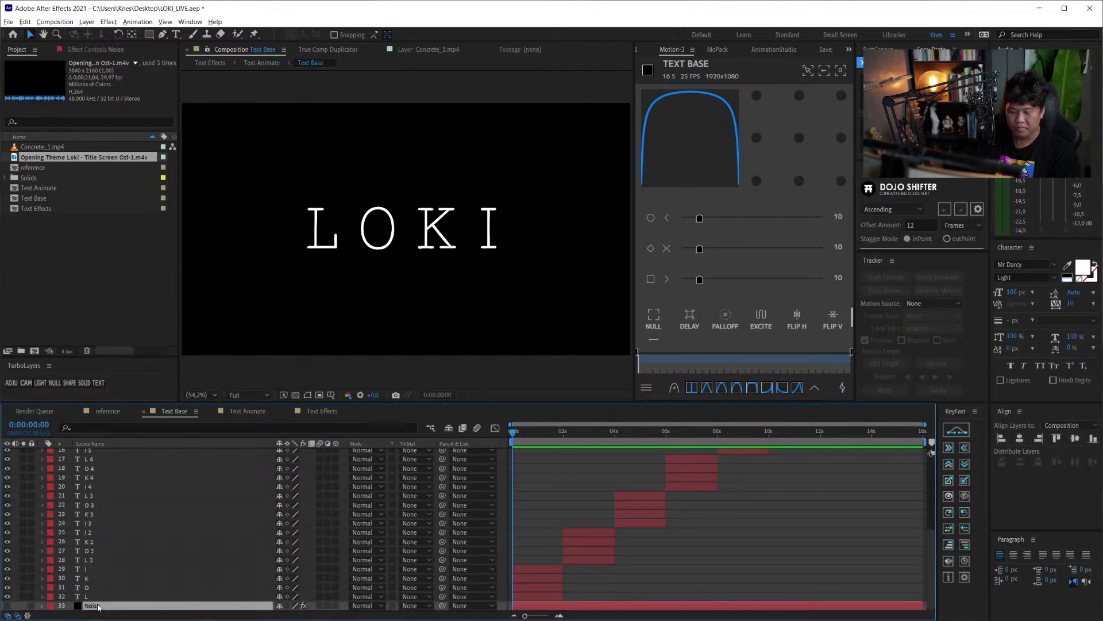
left_click(552, 494)
left_click(148, 608)
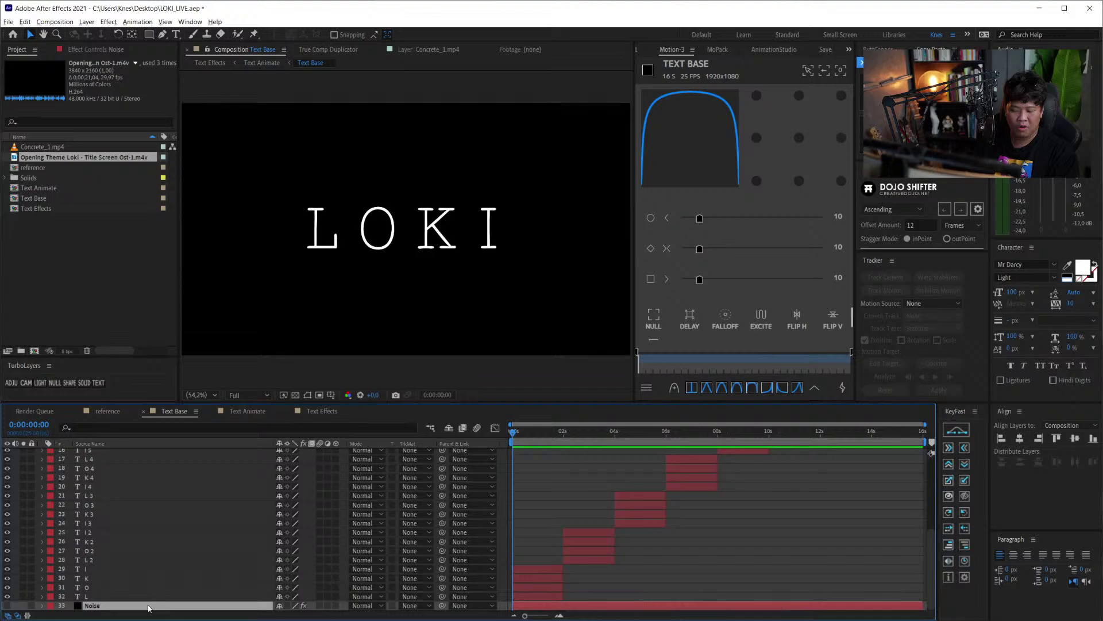
left_click(6, 605)
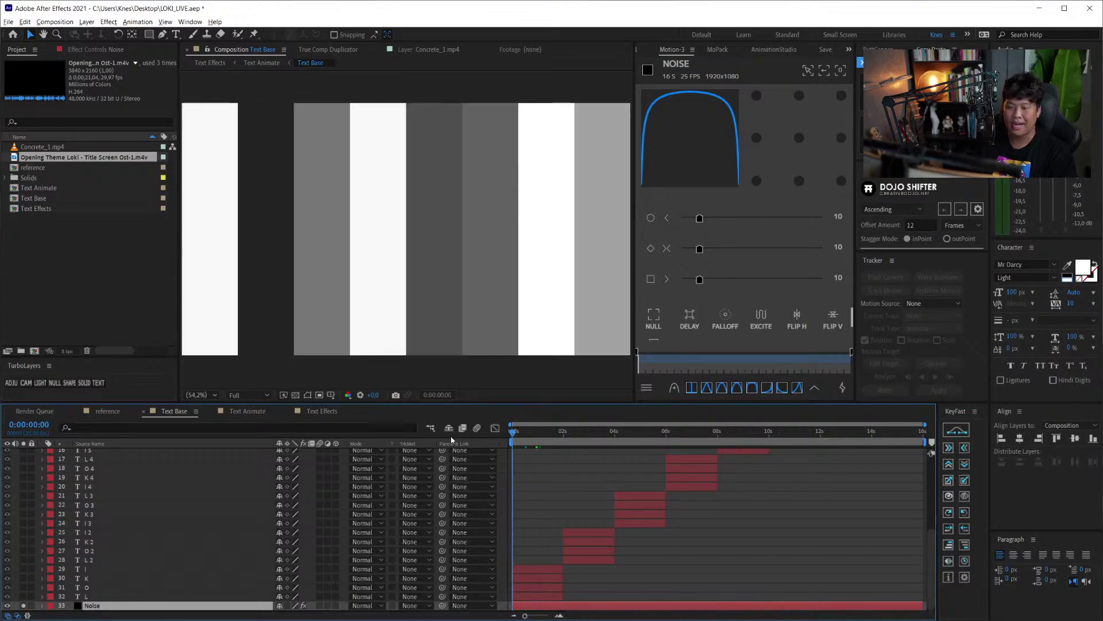
left_click(92, 50)
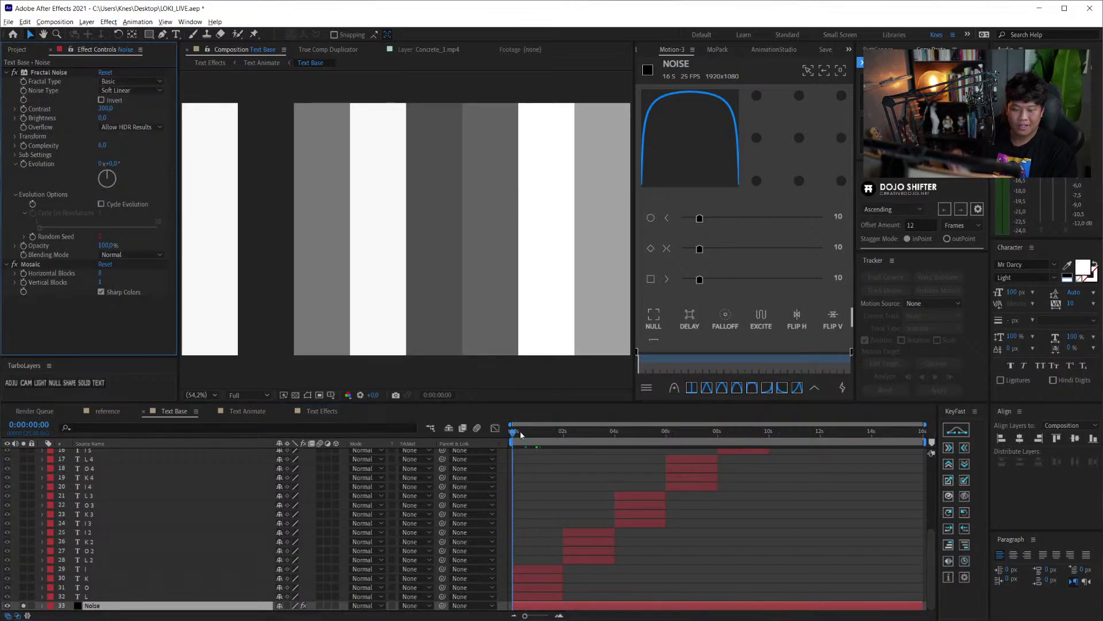
left_click_drag(513, 430, 571, 417)
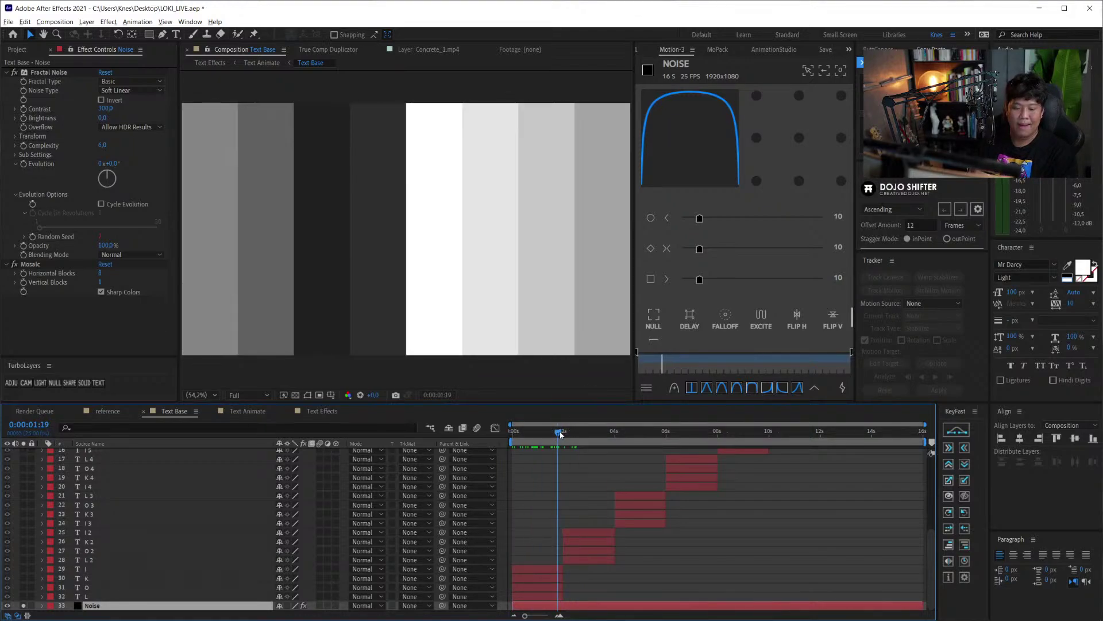
left_click_drag(571, 435, 580, 437)
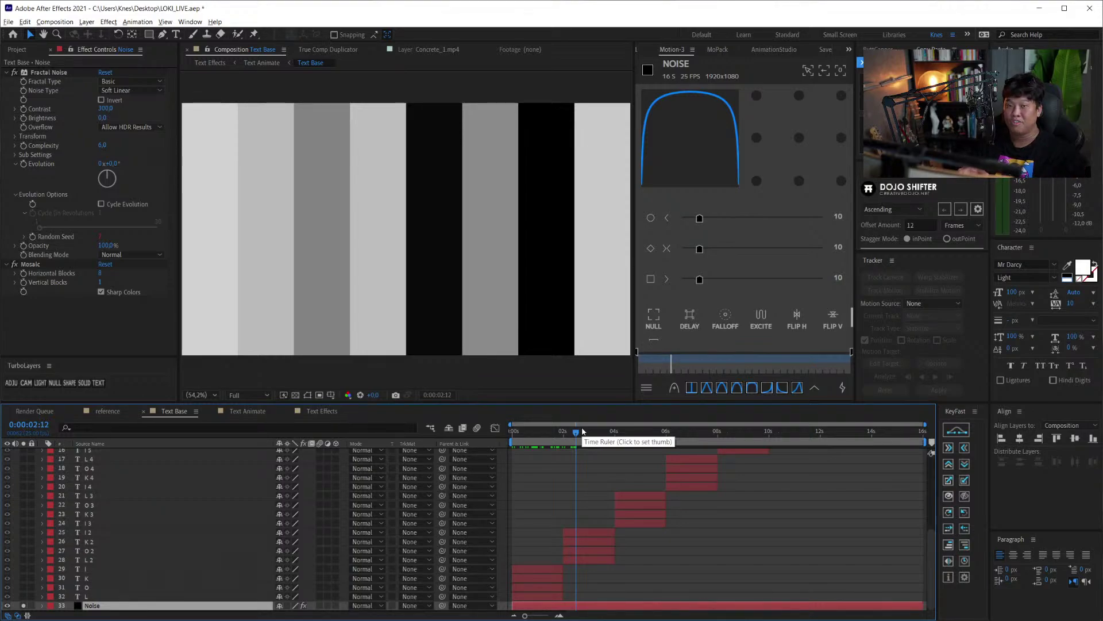
- Turn the LOKI letters on over the noise and preview between 0 and 5 seconds
left_click(25, 605)
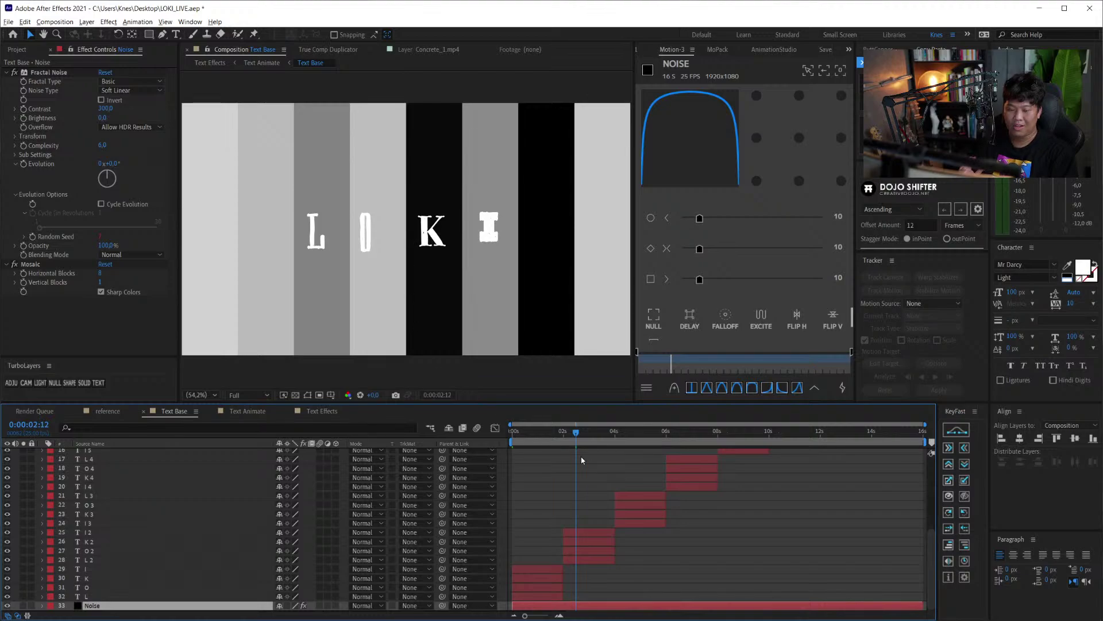
key("space")
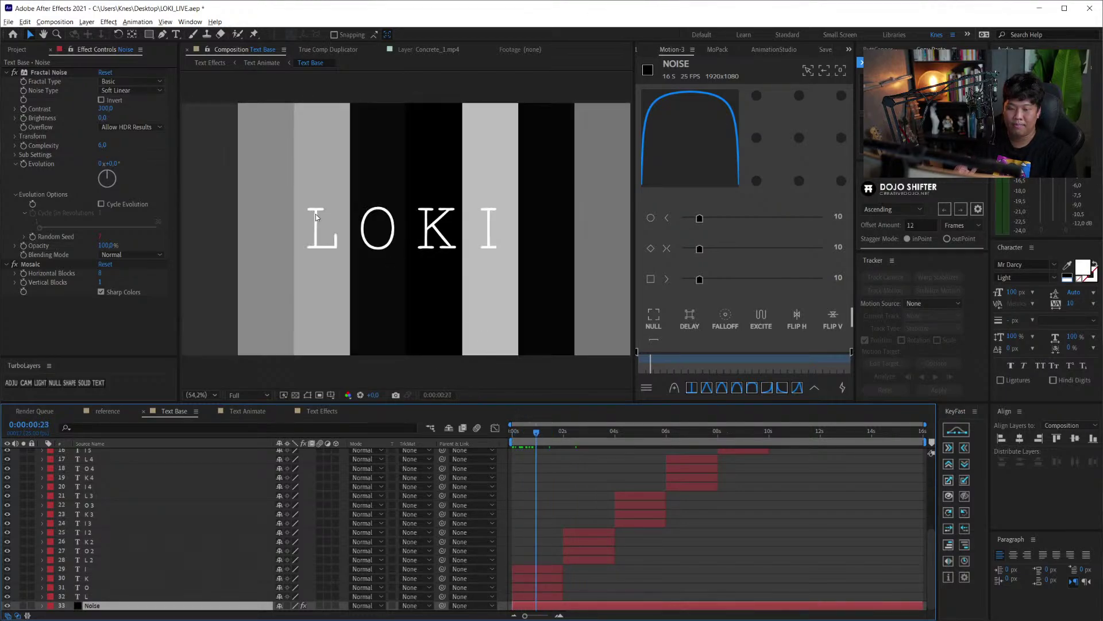
left_click_drag(564, 435, 641, 433)
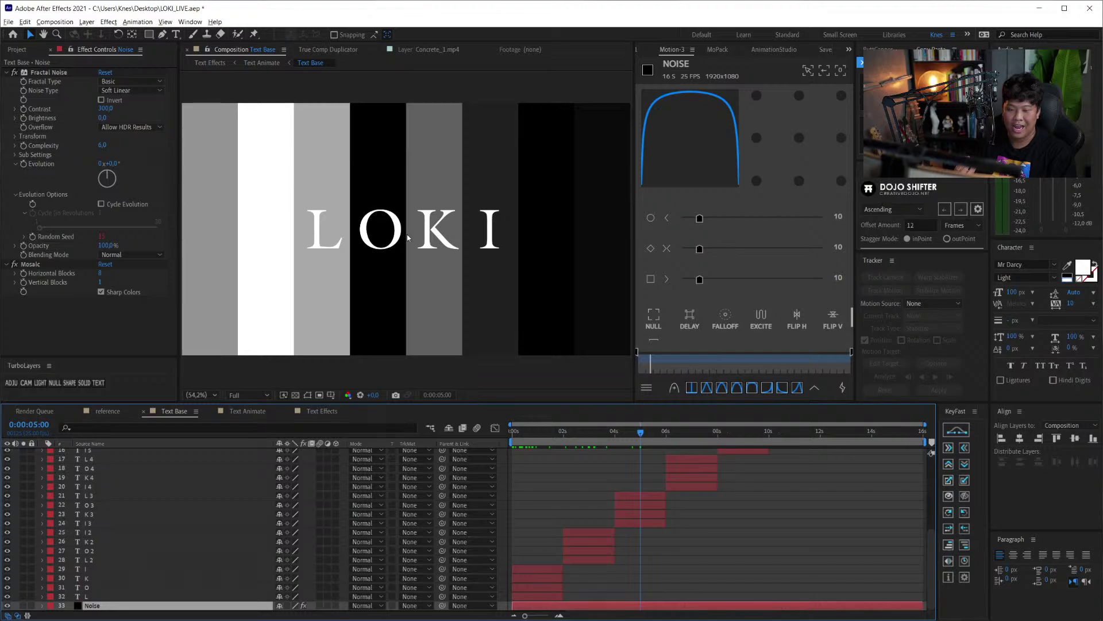
left_click_drag(578, 442, 537, 435)
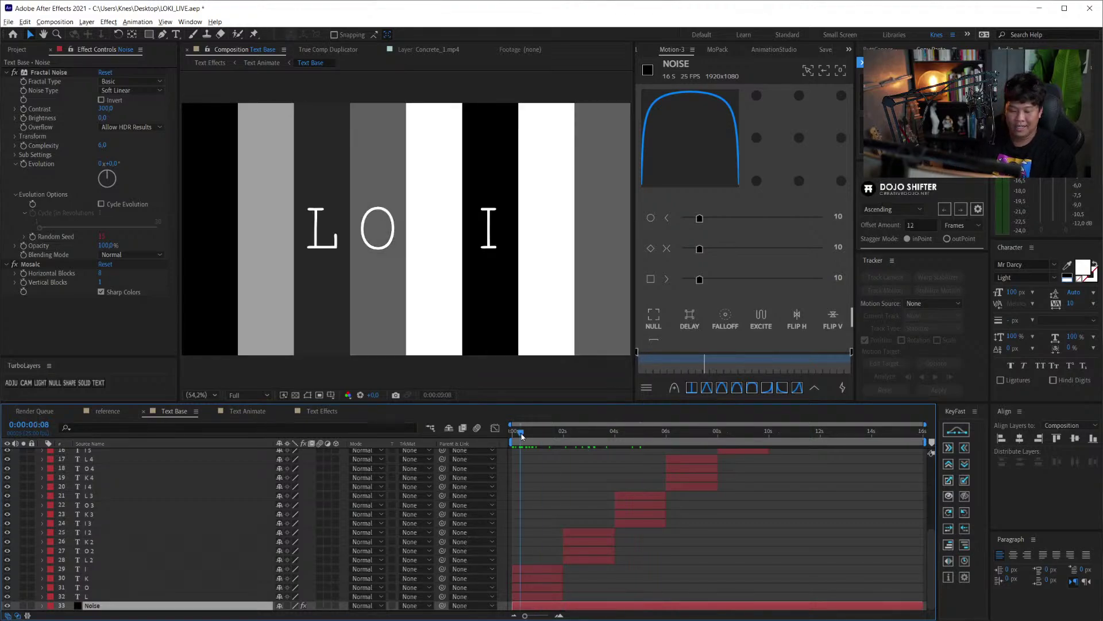
- Select the L, O, K, I letter layers and check their font swaps at 2:15, 4:17 and 6:20
left_click(534, 569)
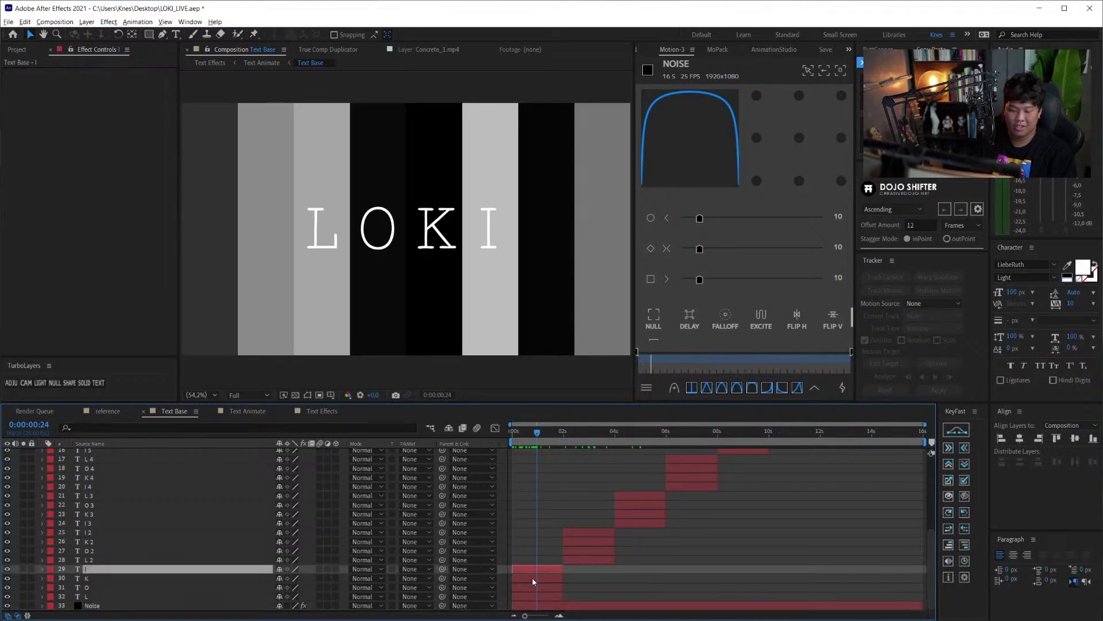
left_click(539, 592, "shift")
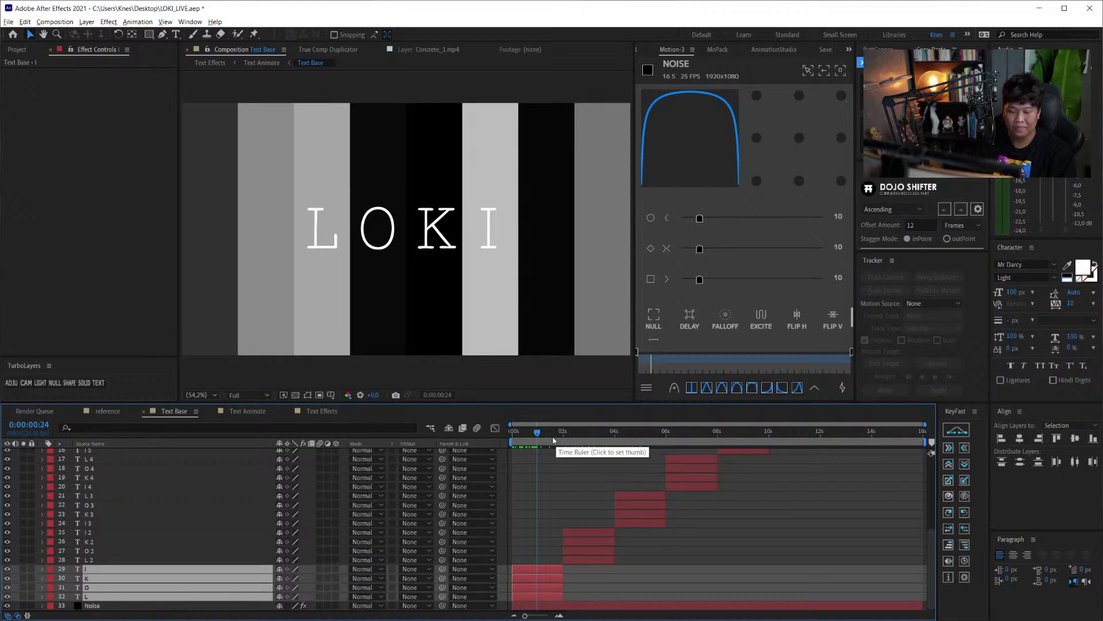
left_click_drag(562, 434, 580, 433)
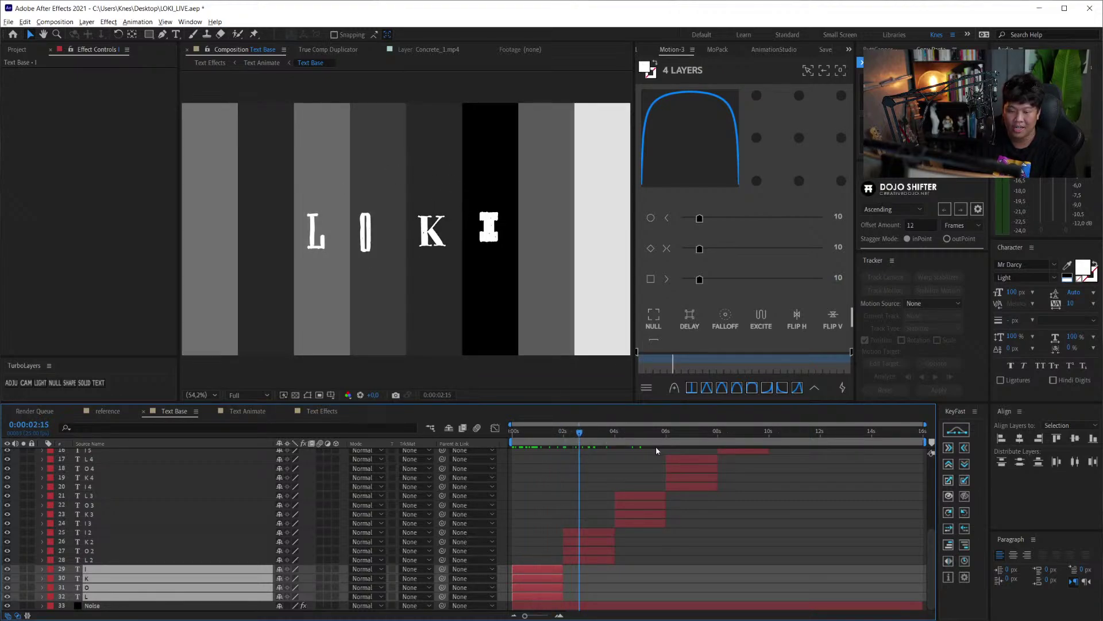
left_click(633, 437)
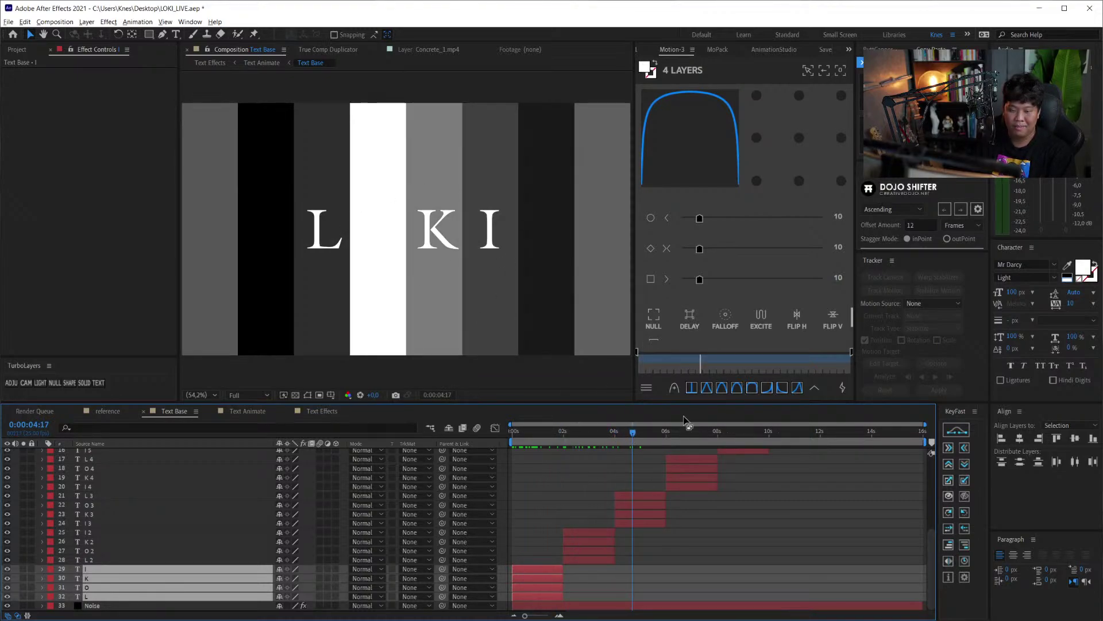
left_click(687, 435)
scroll(725, 498, "up", 3)
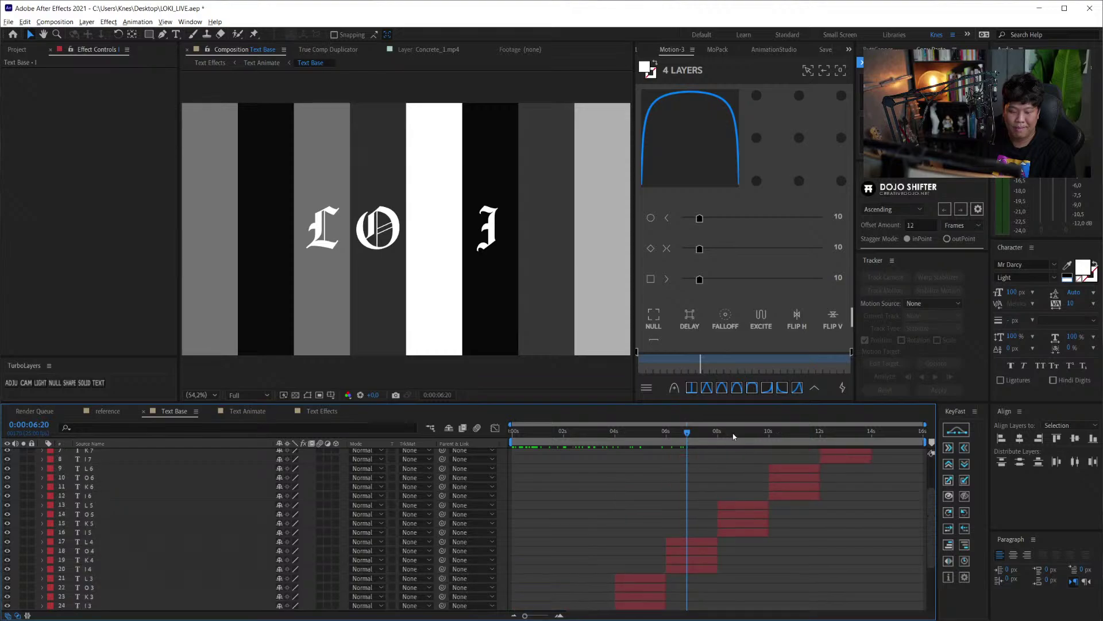
left_click_drag(686, 432, 843, 427)
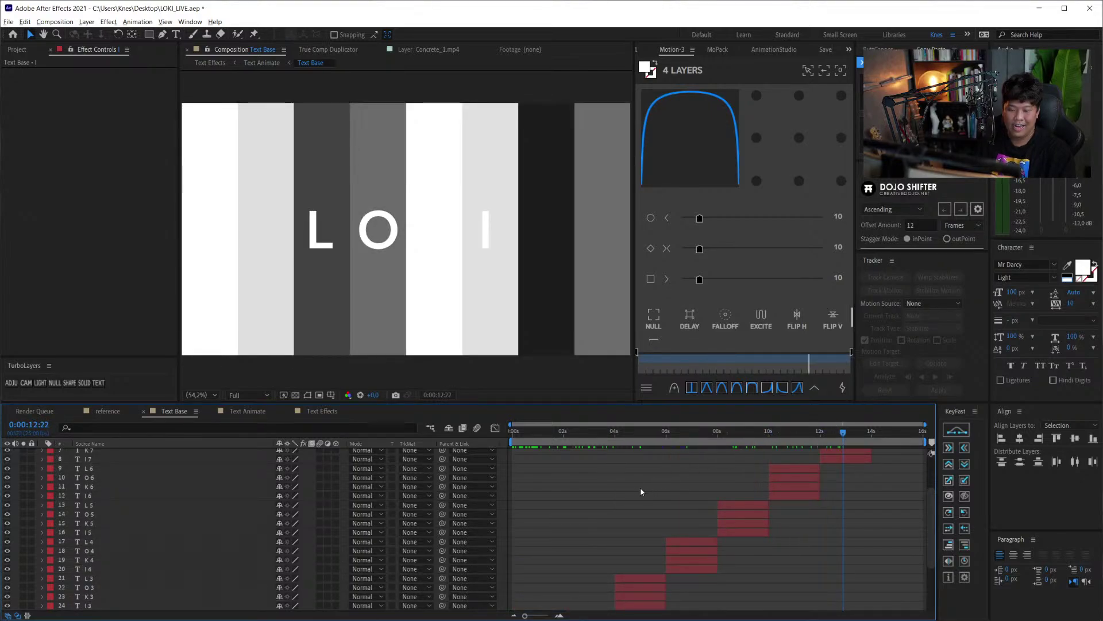
scroll(449, 487, "down", 3)
left_click(567, 485)
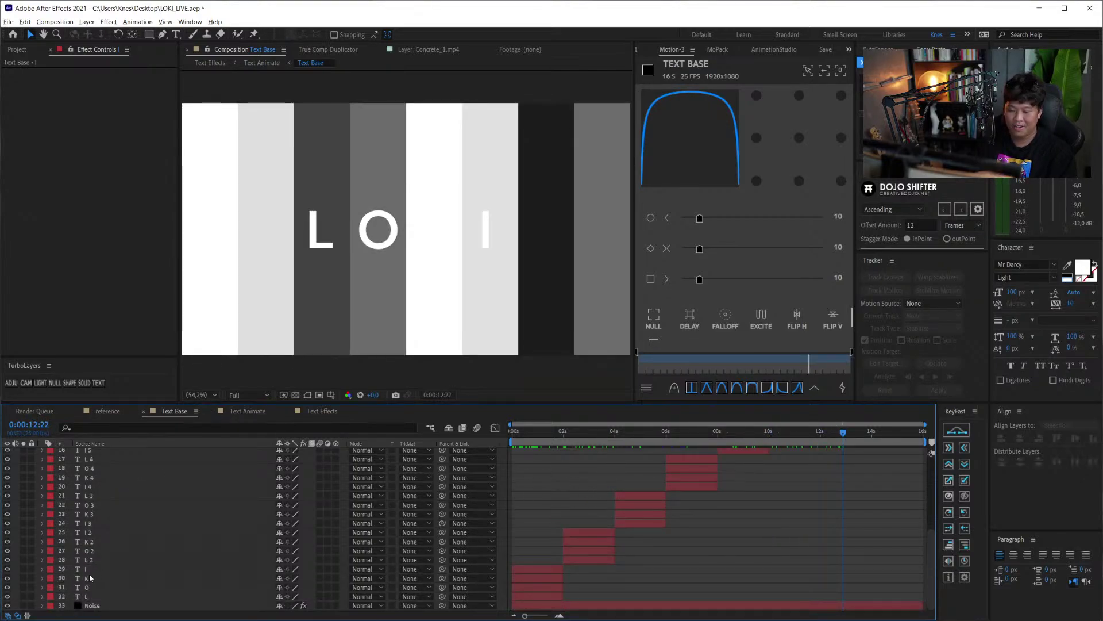
left_click(8, 605)
- Select Text Base's Time Displacement effect and scrub to 11 seconds to check the flicker
left_click(248, 410)
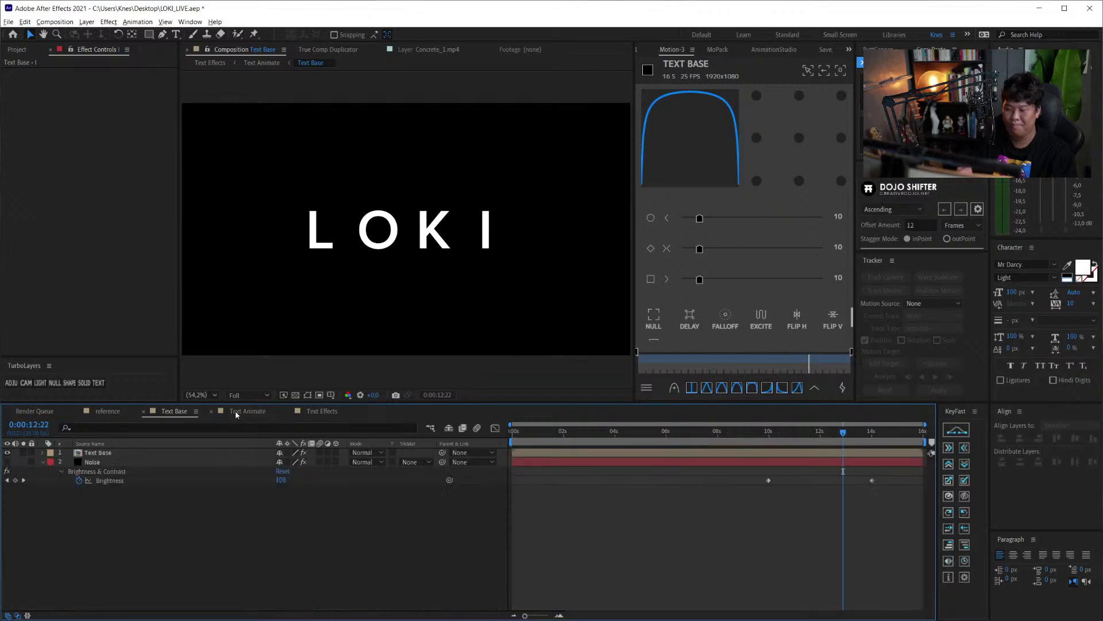
key("Home")
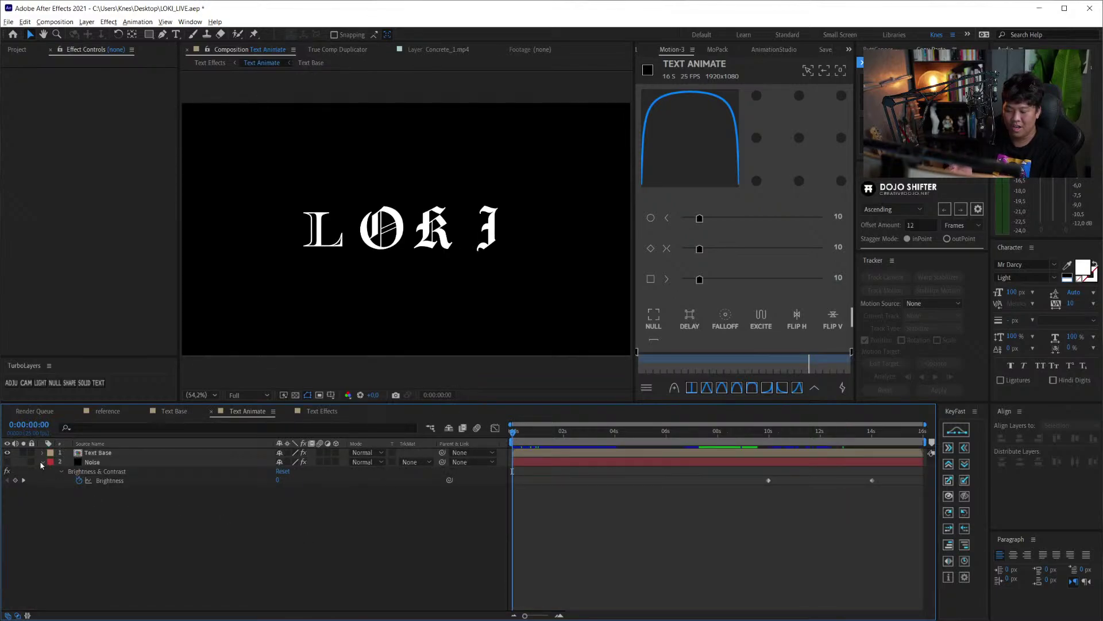
left_click(41, 464)
left_click(115, 453)
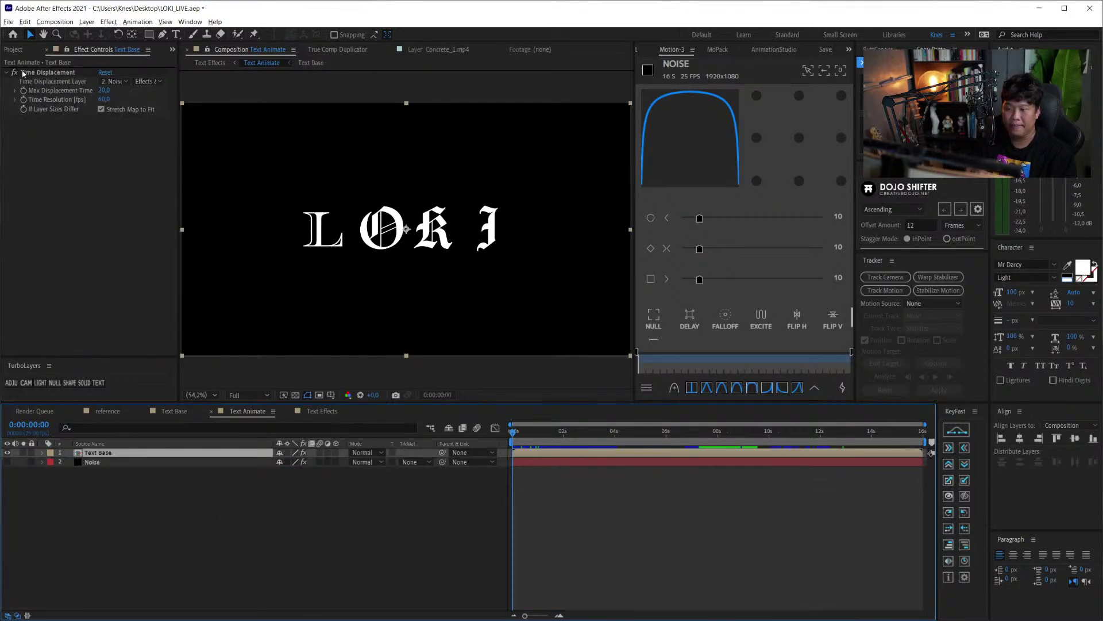
left_click(57, 75)
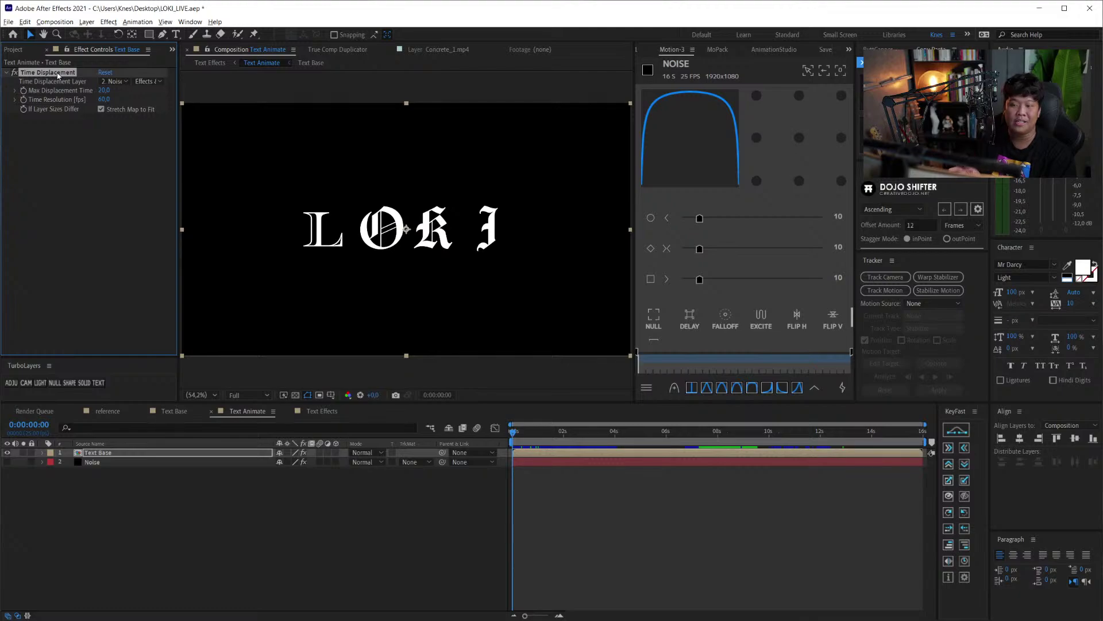
left_click(117, 454)
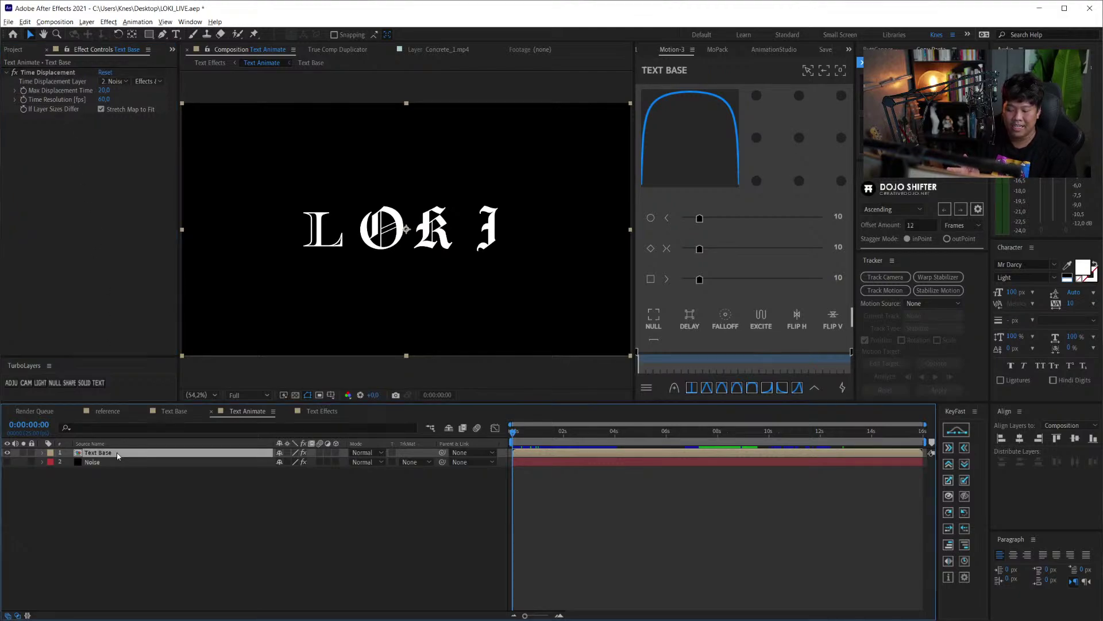
left_click_drag(513, 431, 830, 433)
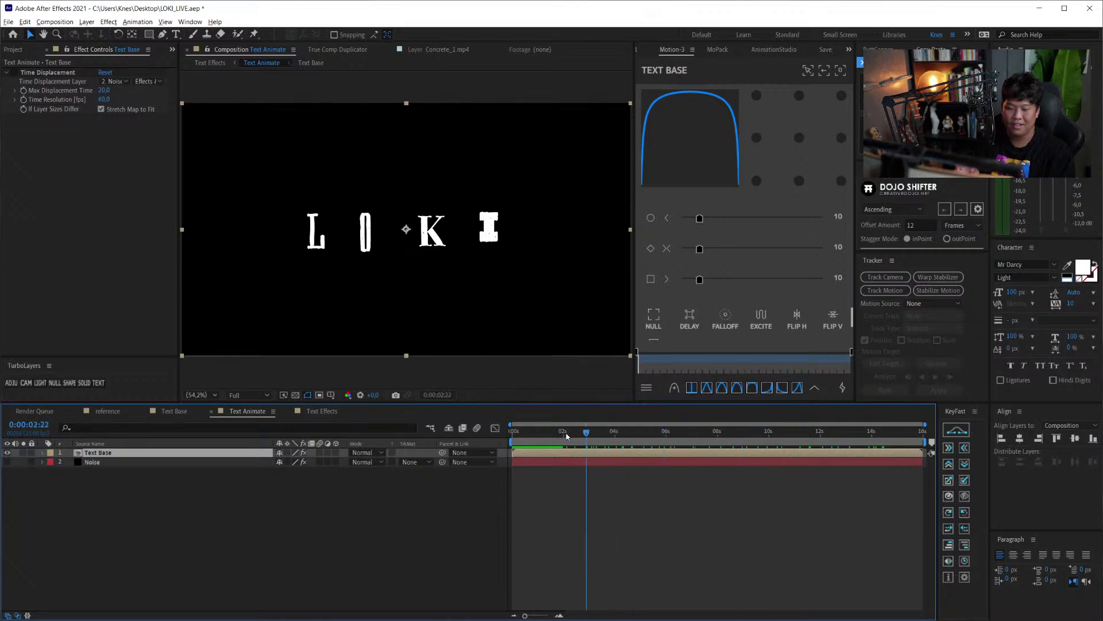
left_click_drag(830, 433, 513, 431)
- Keep Noise as the Time Displacement layer with Effects & Masks source, briefly showing Noise to check
left_click(112, 82)
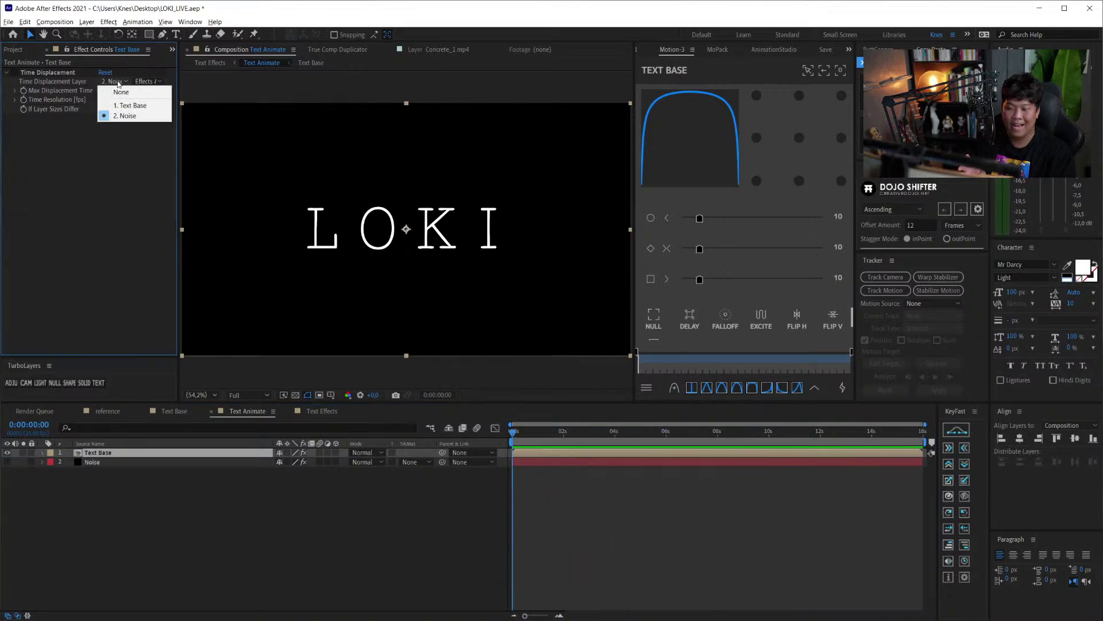
left_click(124, 116)
left_click(7, 462)
left_click(92, 462)
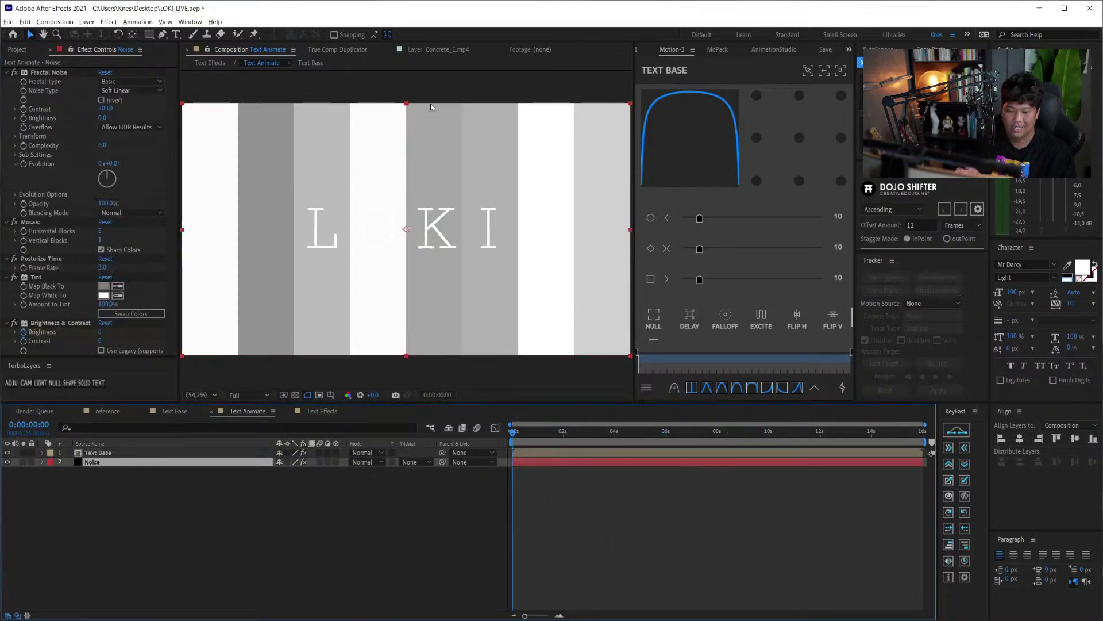
left_click(7, 462)
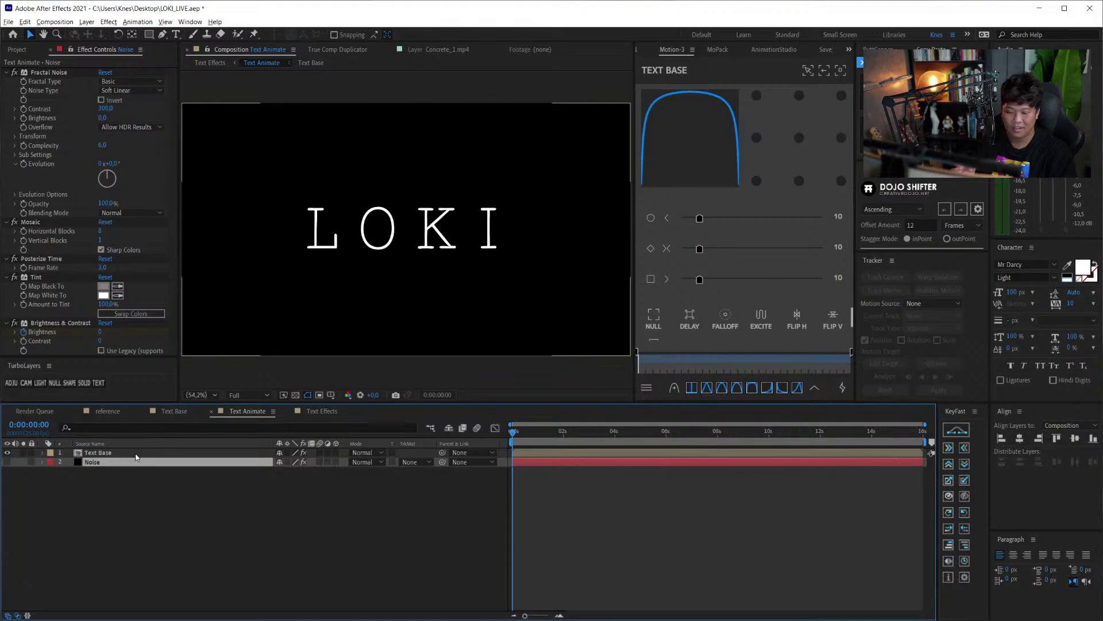
left_click(98, 452)
left_click(147, 81)
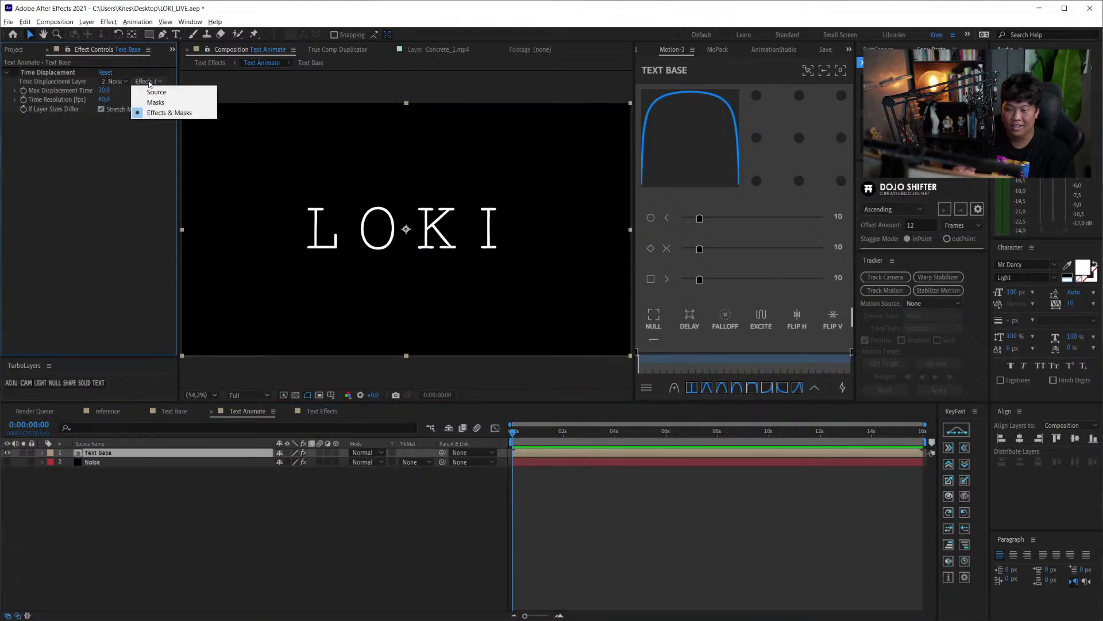
left_click(151, 112)
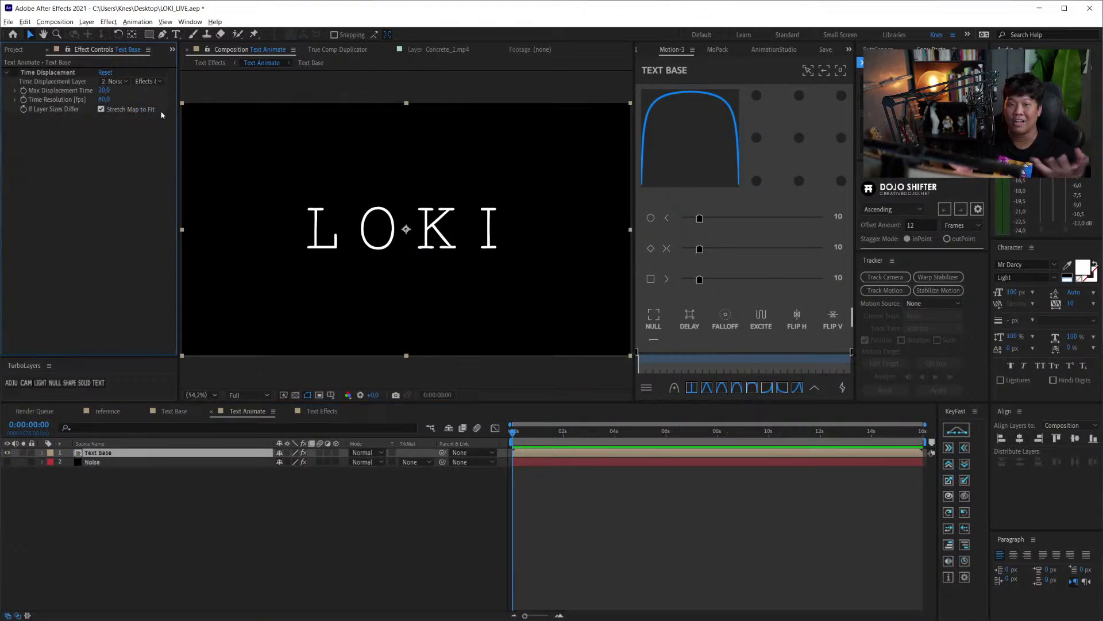
left_click(148, 481)
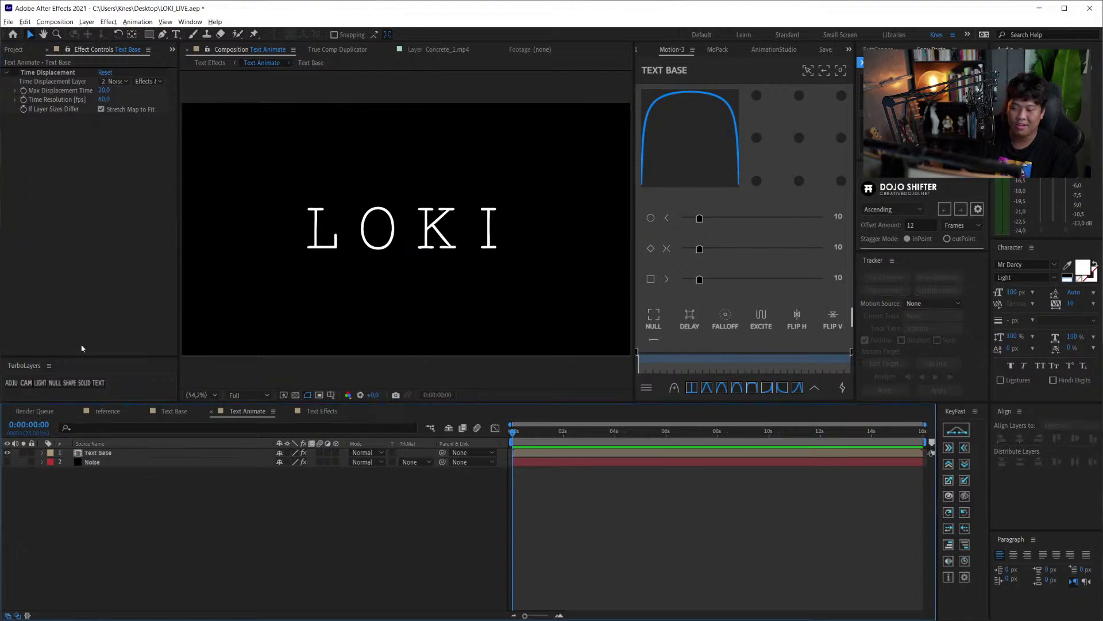
- Enable Time Displacement and preview the flickering letters, briefly toggling the Noise layer on
left_click(14, 73)
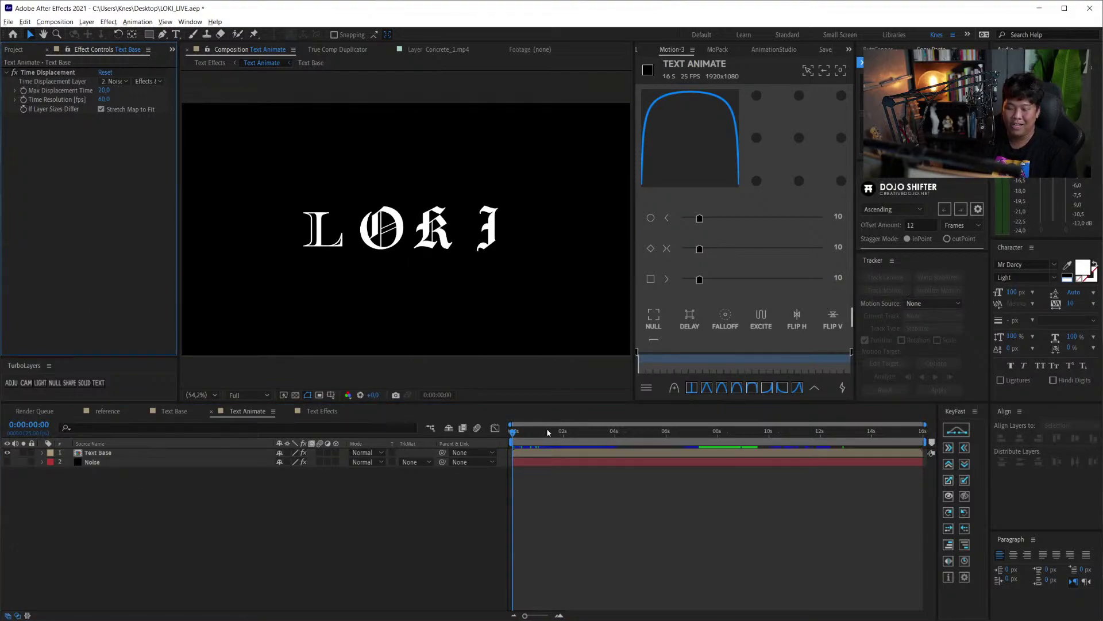
left_click(368, 521)
key("space")
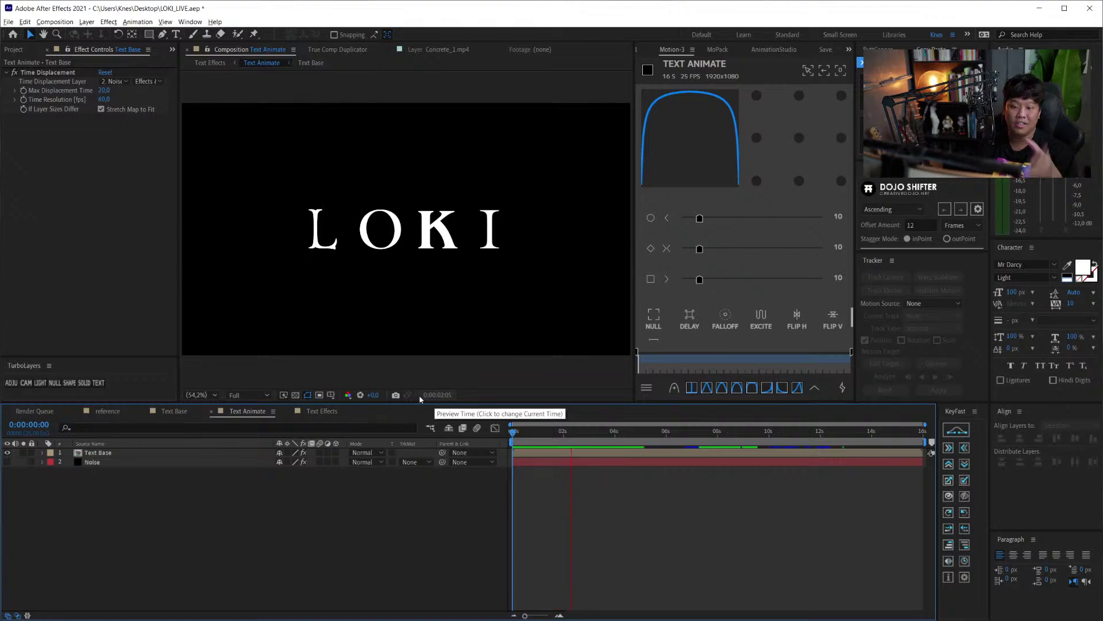
left_click(7, 462)
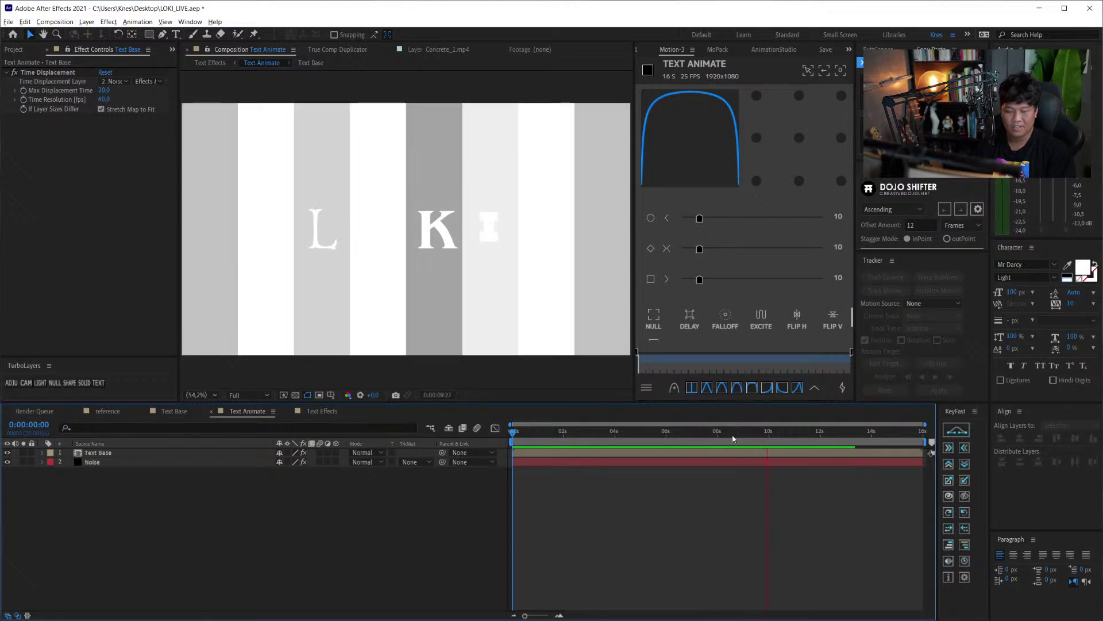
left_click(6, 462)
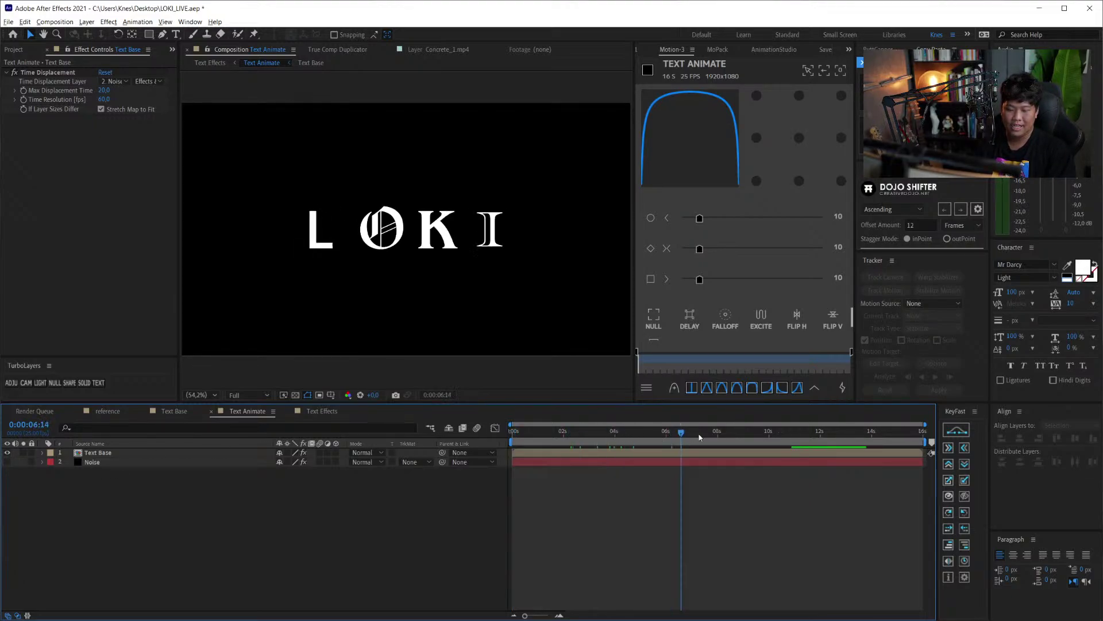
left_click(322, 411)
key("space")
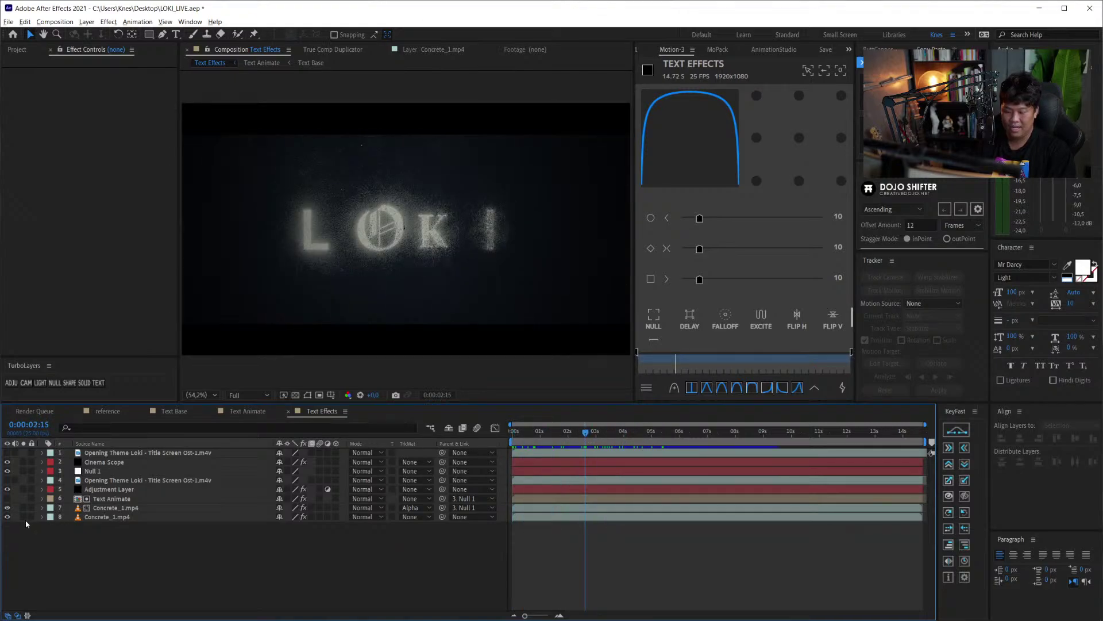
left_click(132, 508)
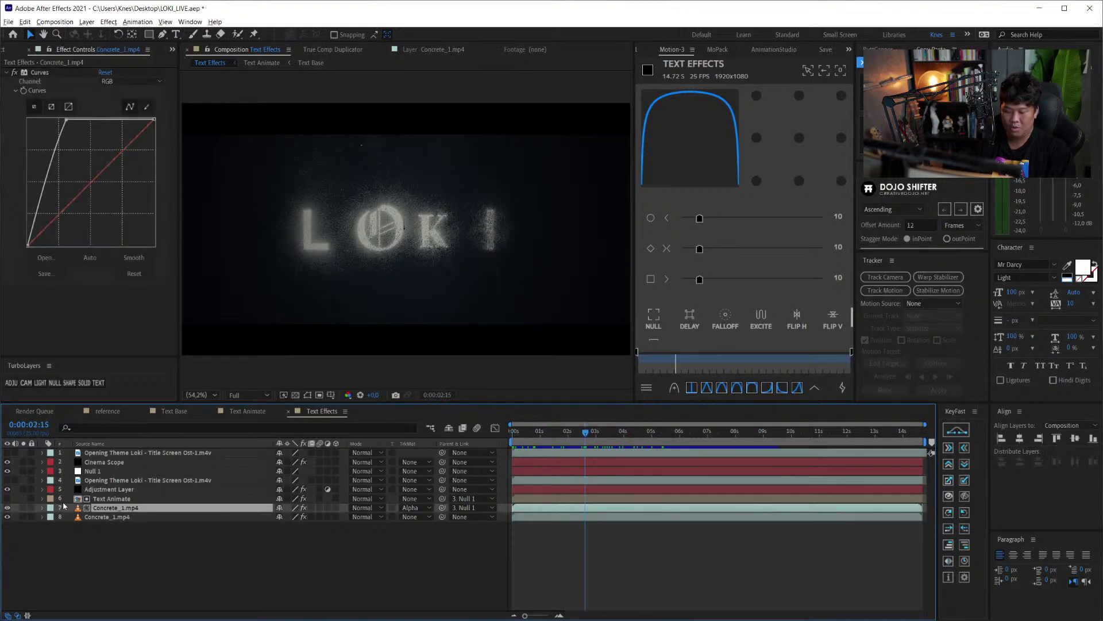
left_click(24, 508)
left_click(24, 507)
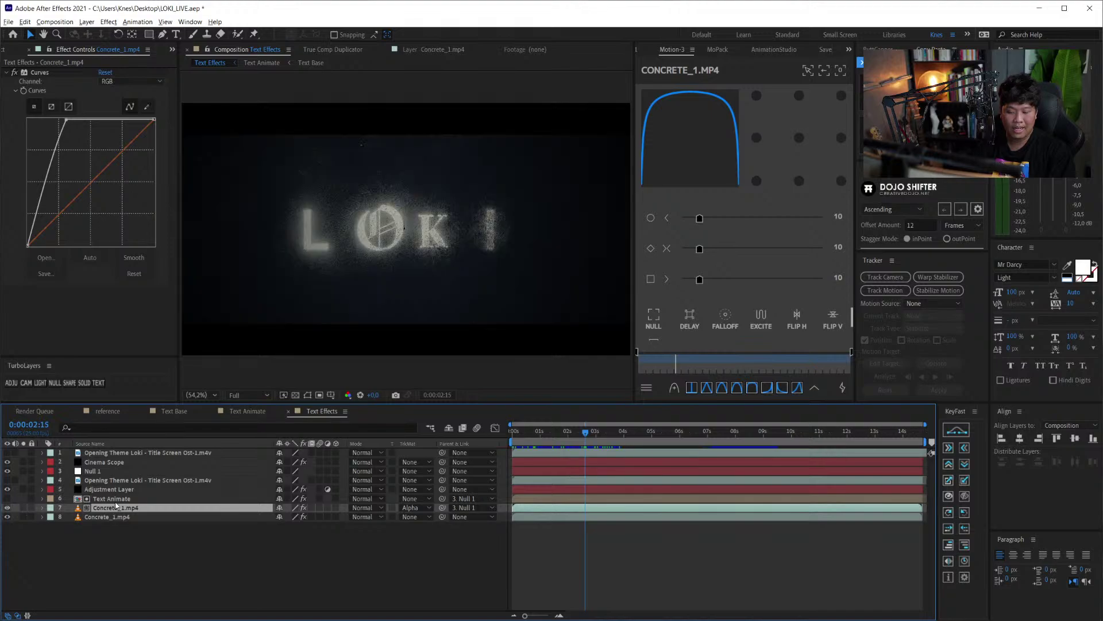
left_click(111, 498)
left_click(26, 100)
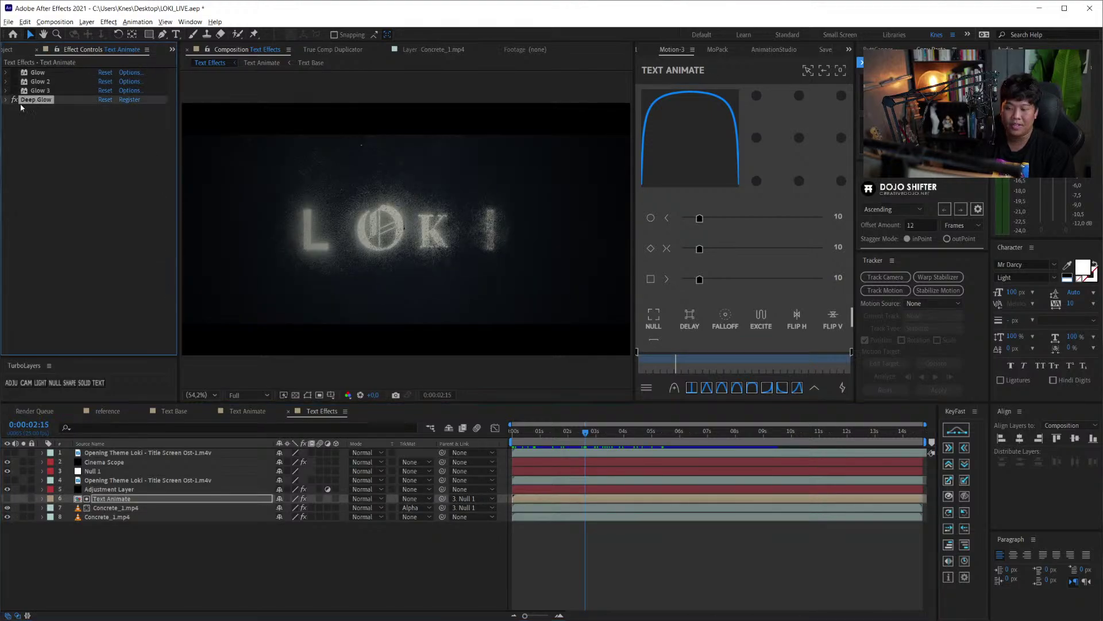
left_click(24, 499)
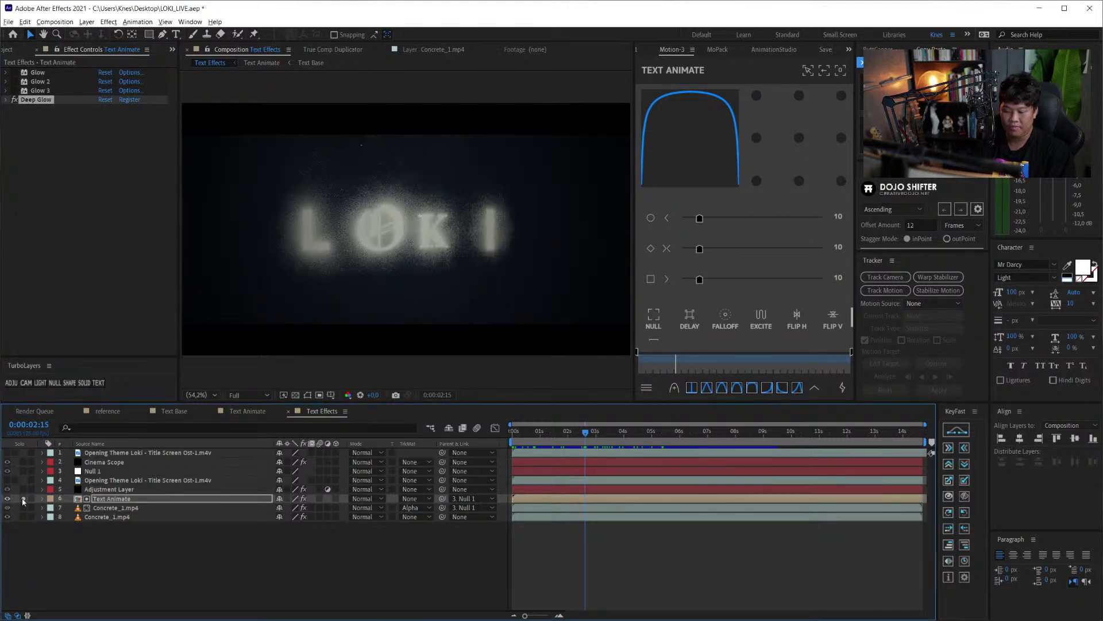
left_click(16, 100)
left_click(16, 100)
left_click(15, 100)
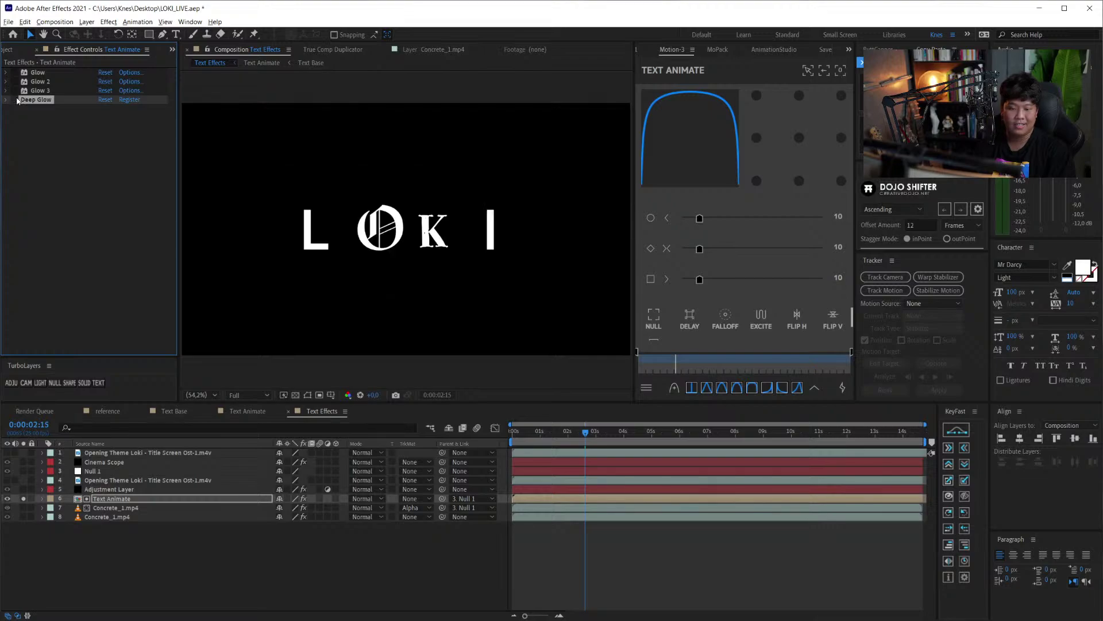
left_click(16, 101)
left_click(18, 101)
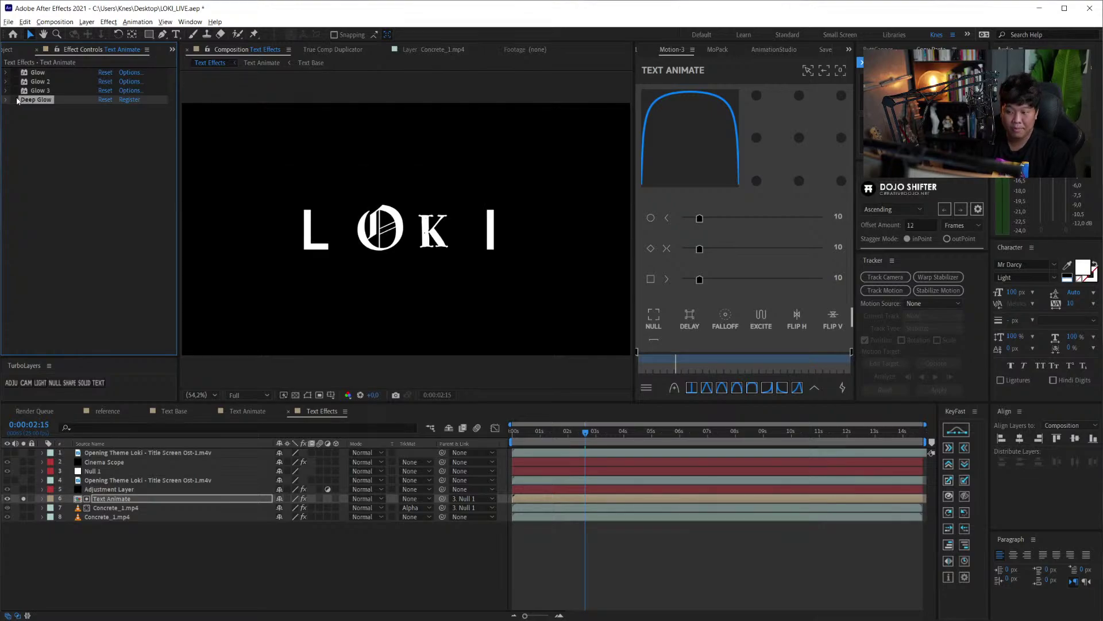
left_click(16, 101)
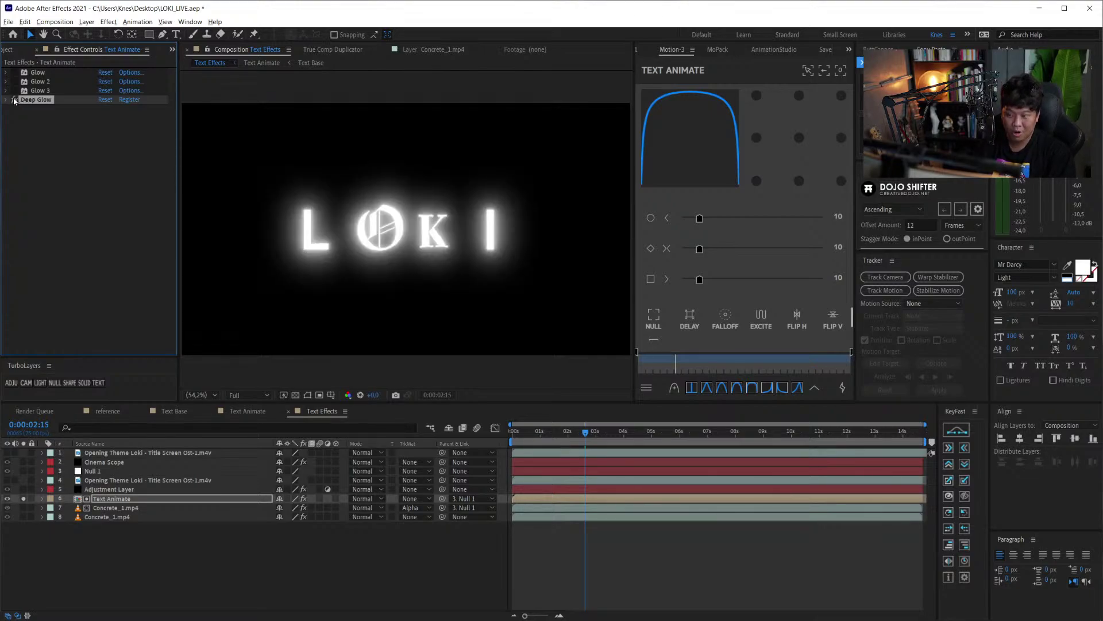
left_click(16, 100)
left_click(14, 72)
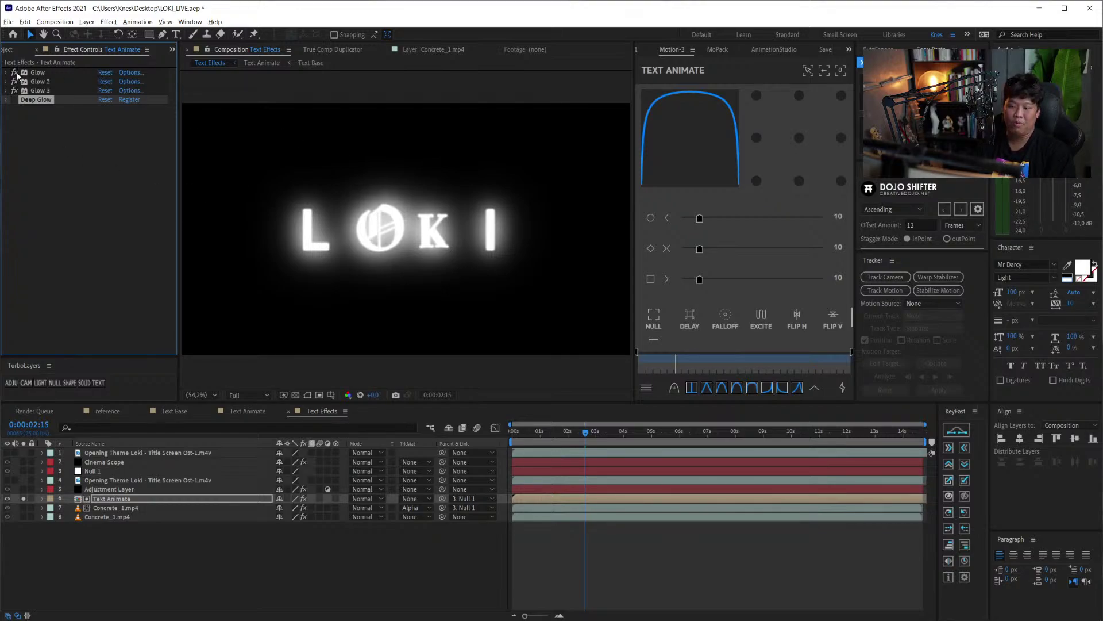
left_click(15, 100)
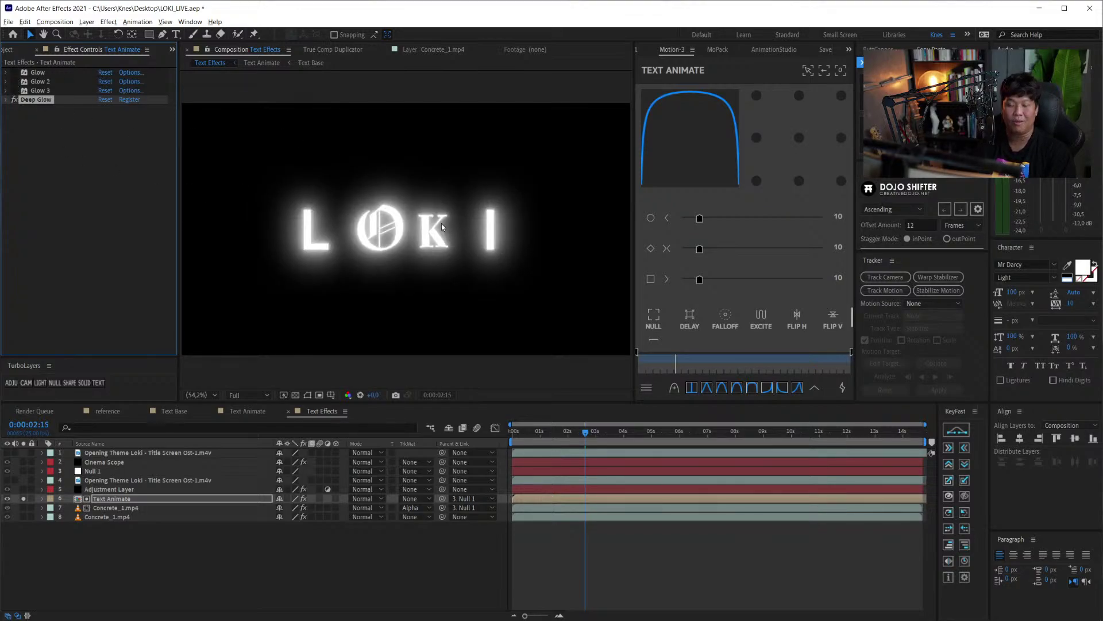
left_click(41, 101)
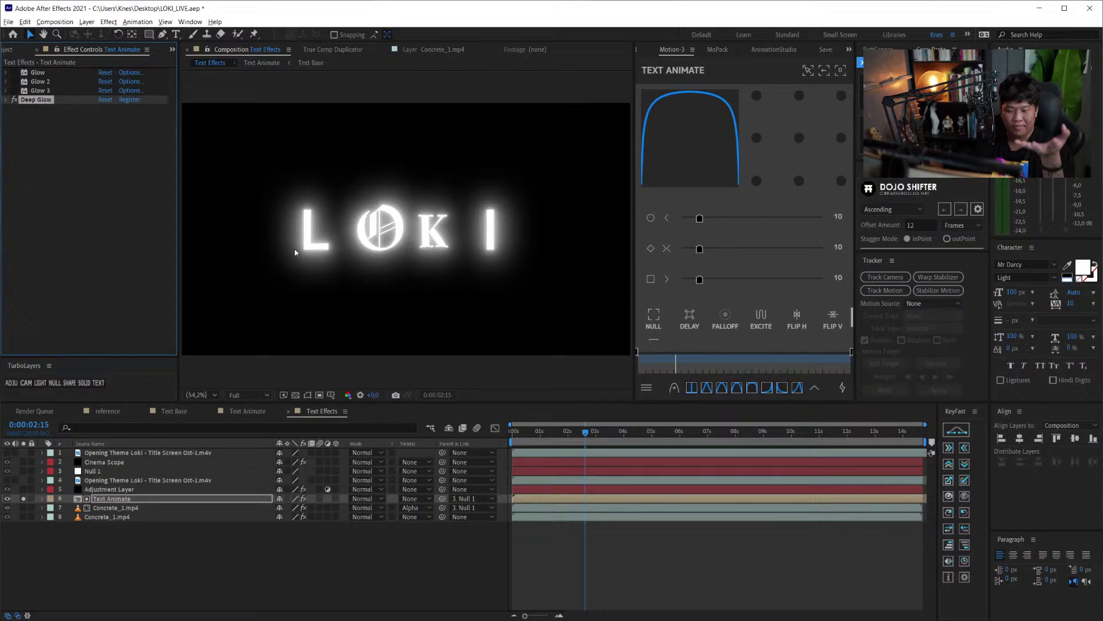
- Preview the Concrete_1.mp4 footage in the Layer panel, then play the Text Effects comp
double_click(154, 508)
mouse_move(240, 372)
left_mouse_down()
mouse_move(329, 370)
mouse_move(188, 371)
left_mouse_up()
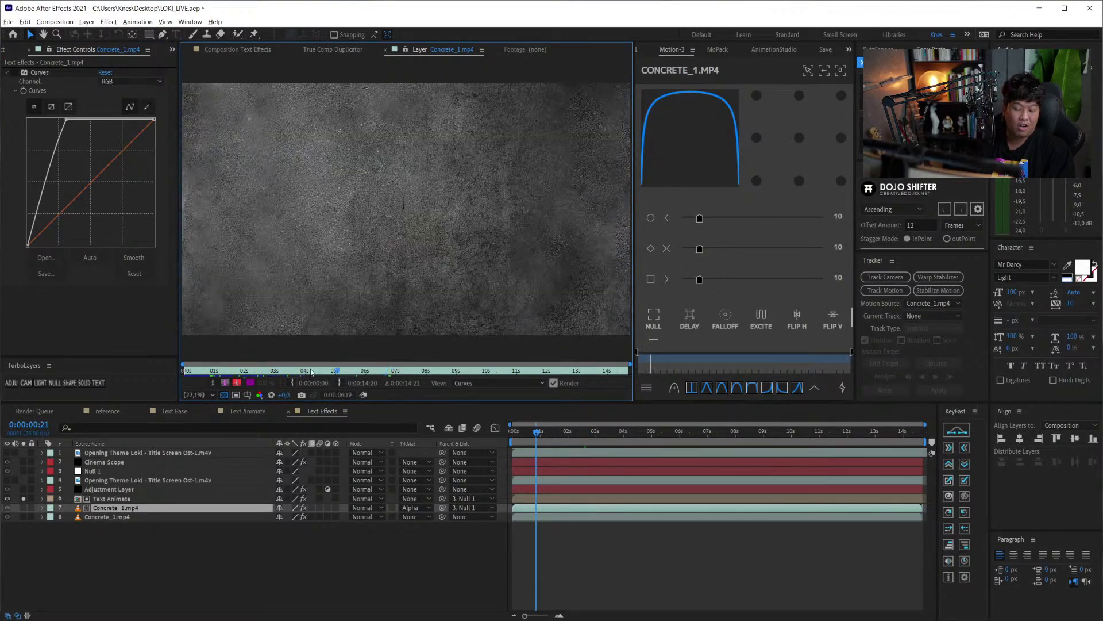
left_click(215, 593)
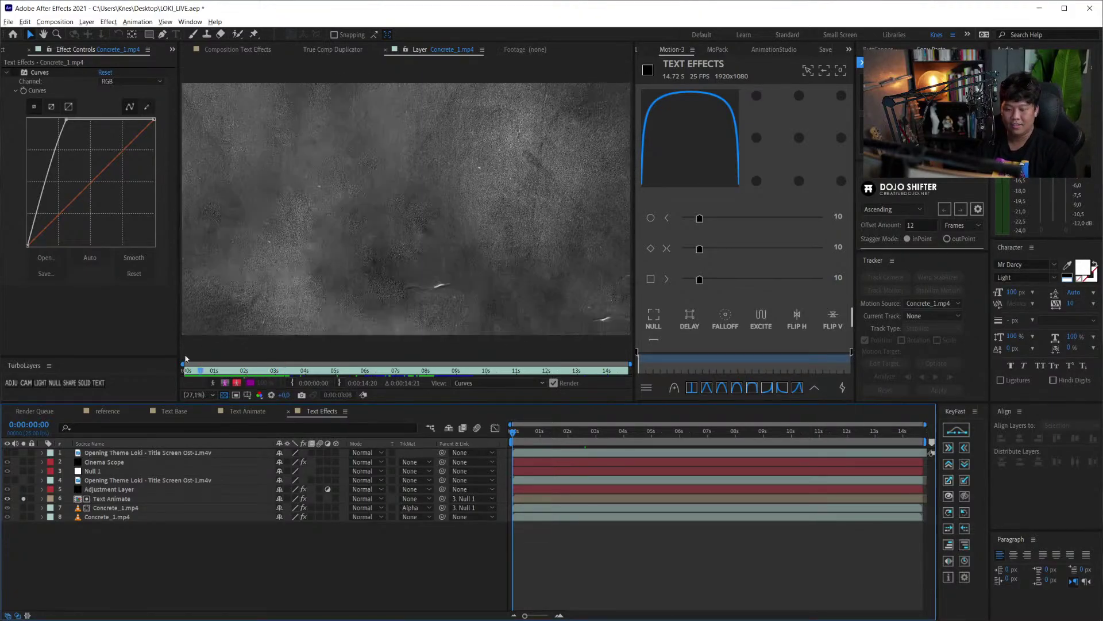
left_click(226, 47)
key("space")
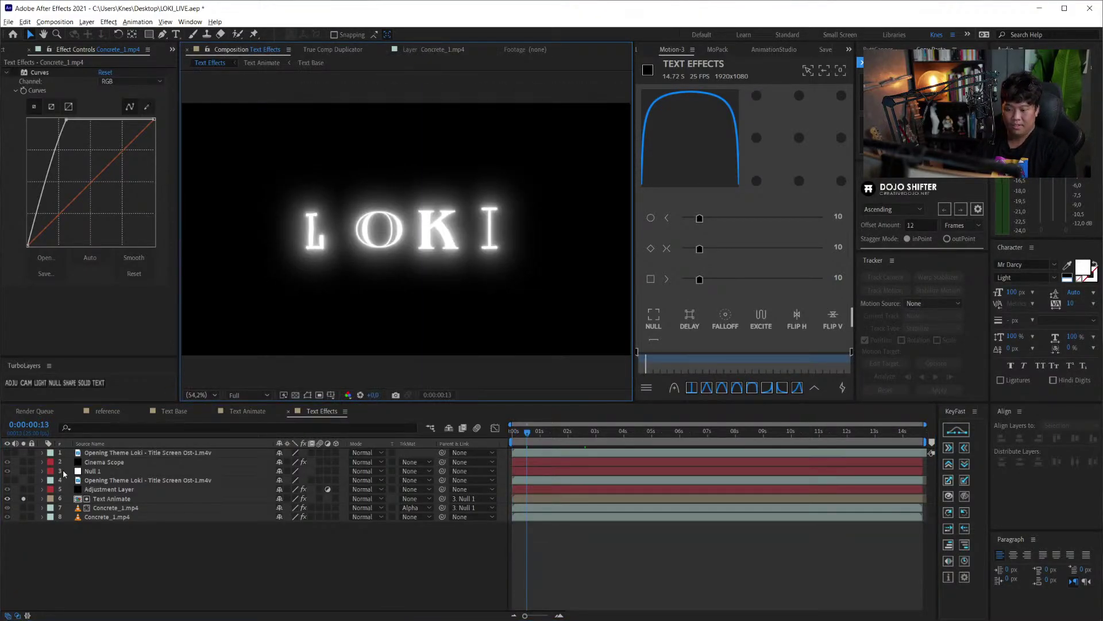
- Check the concrete matte's Alpha track matte and compare it with its Curves effect off and on
left_click(25, 507)
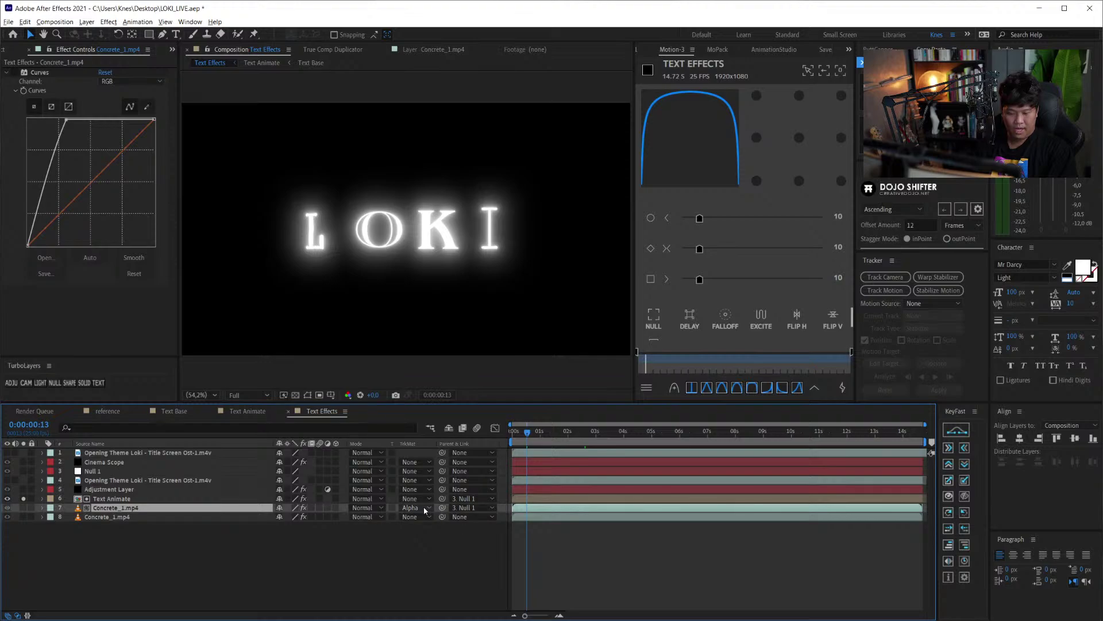
left_click(413, 508)
left_click(106, 499)
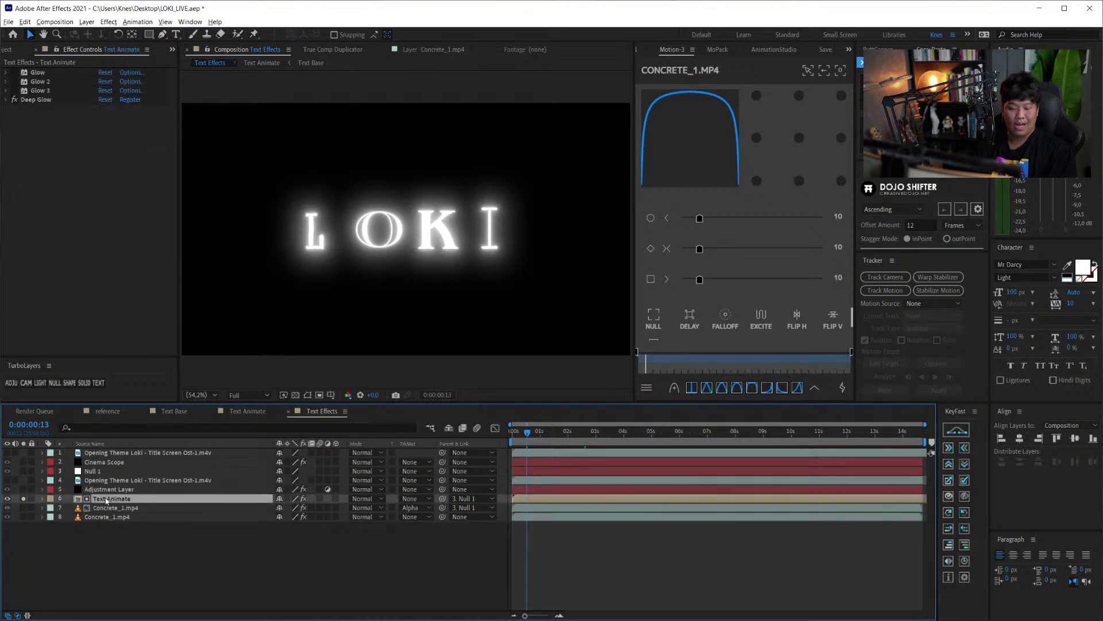
left_click(24, 503)
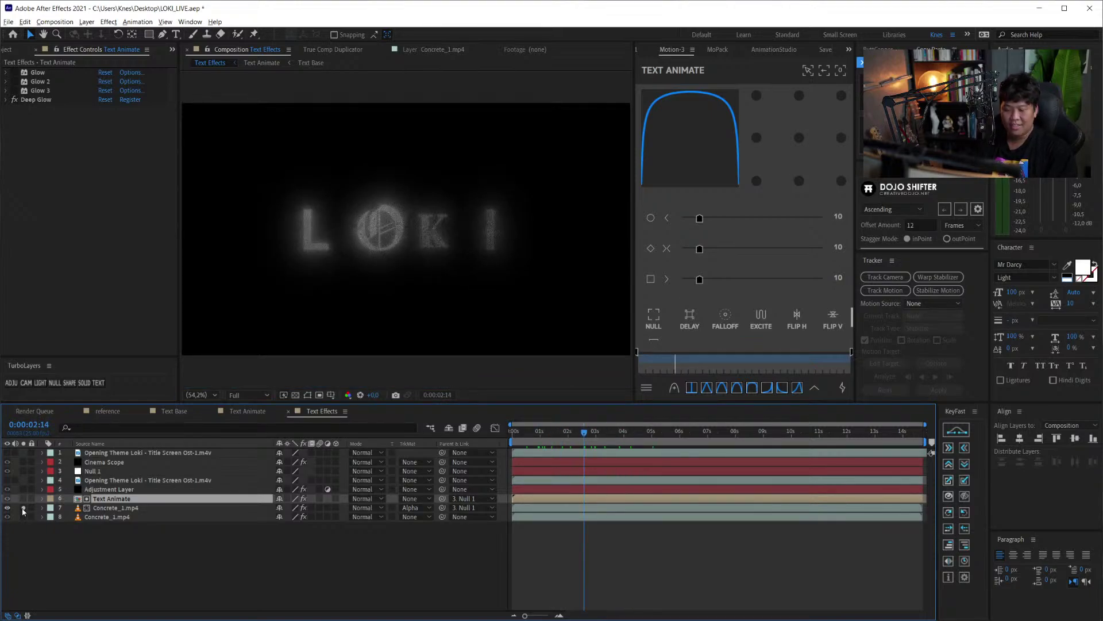
left_click(148, 507)
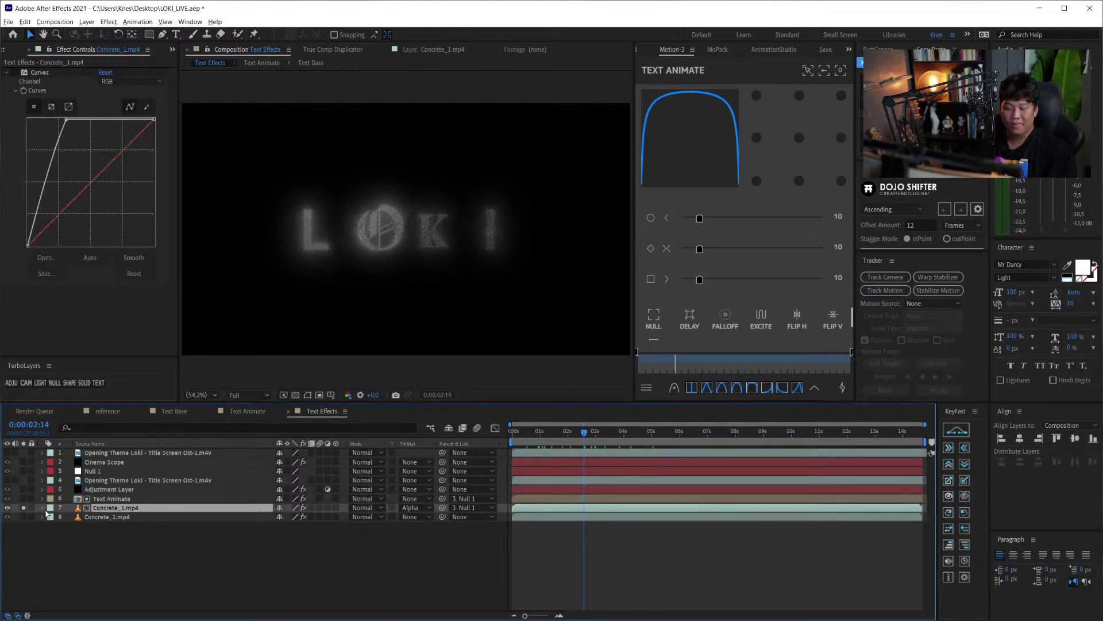
left_click(14, 73)
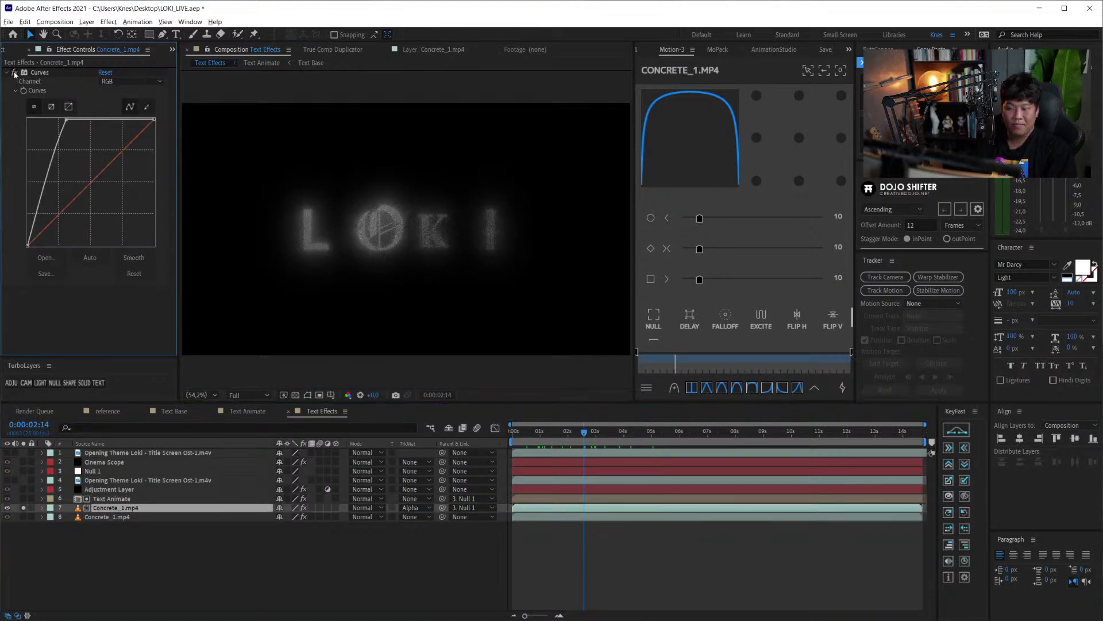
- Drag the matte's Curves top point to brighten the concrete-textured LOKI letters
double_click(123, 509)
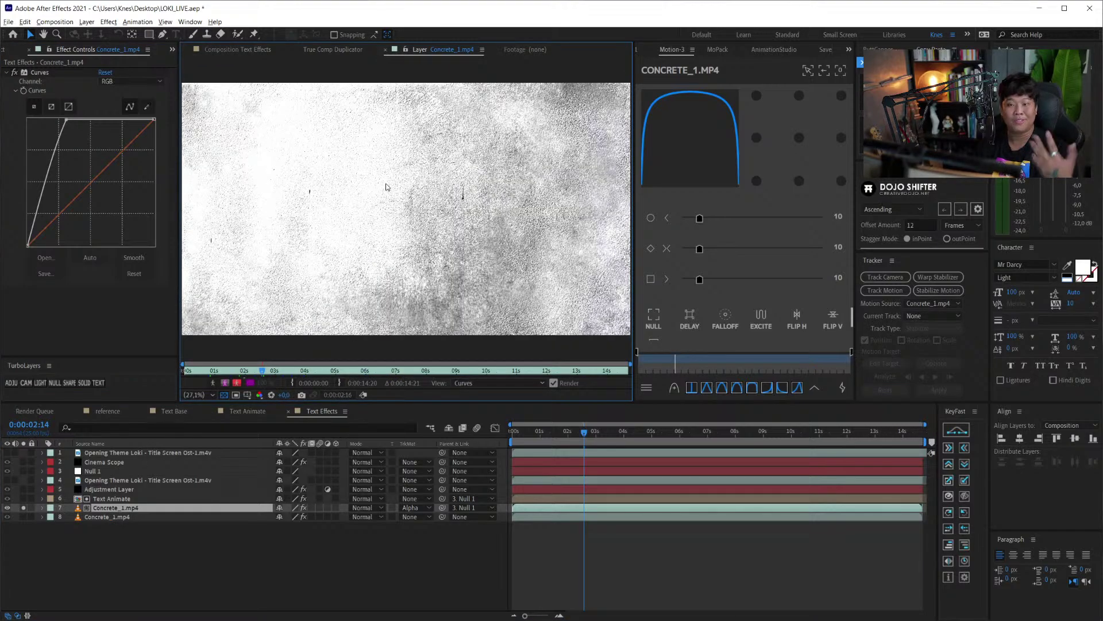
left_click(229, 49)
left_click(15, 72)
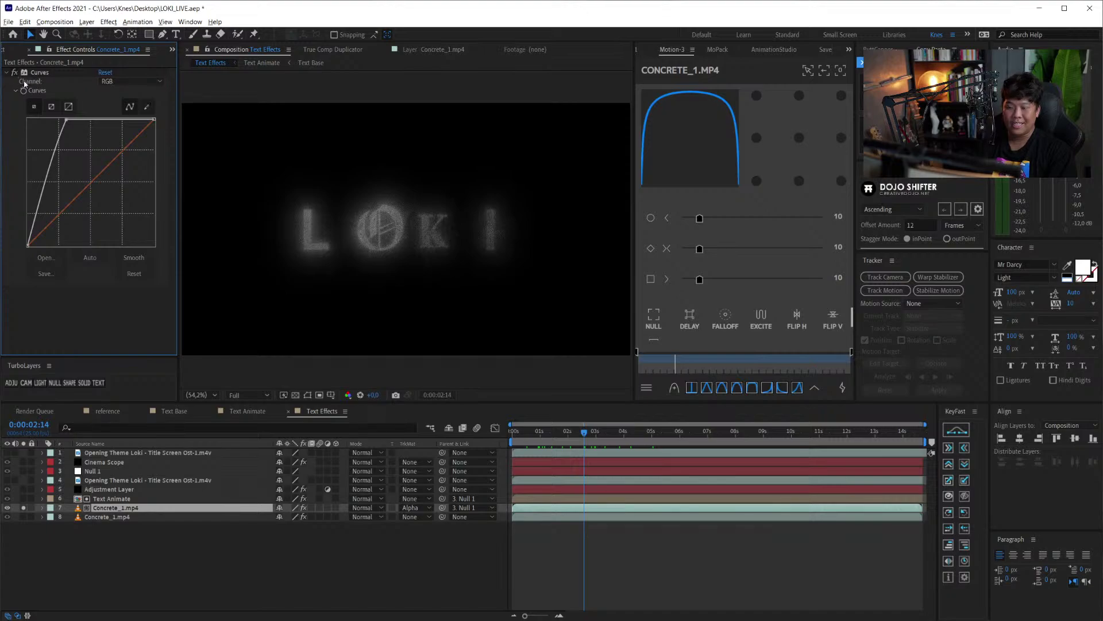
left_click_drag(66, 120, 81, 134)
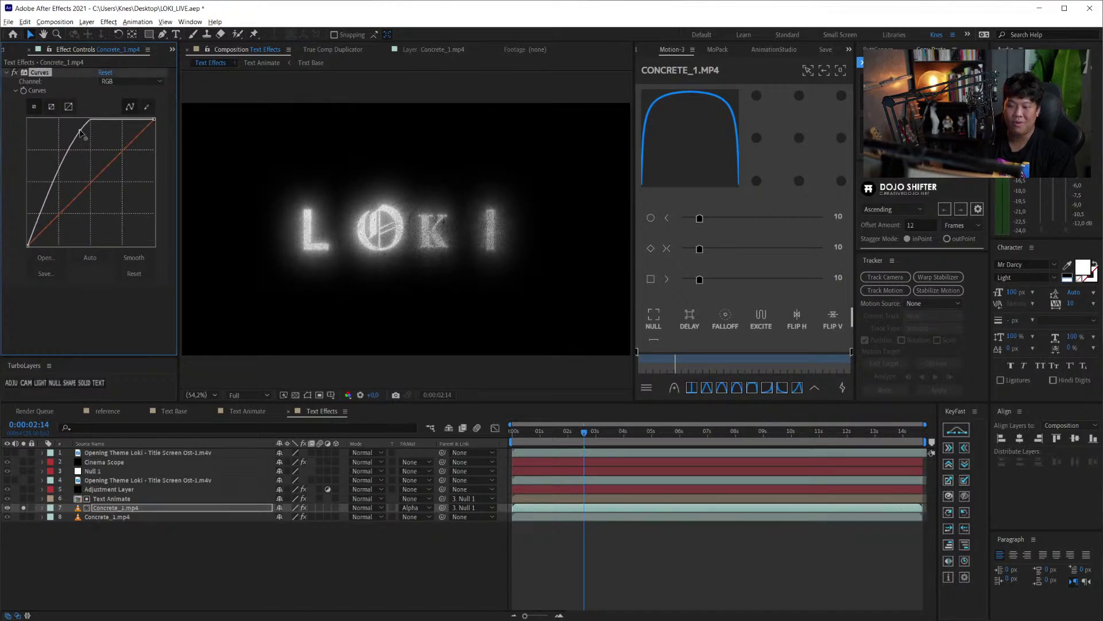
- Solo both Concrete_1.mp4 layers, viewing from the start of the composition
left_click(23, 517)
left_click(107, 517)
left_click(541, 430)
left_click_drag(524, 440, 512, 440)
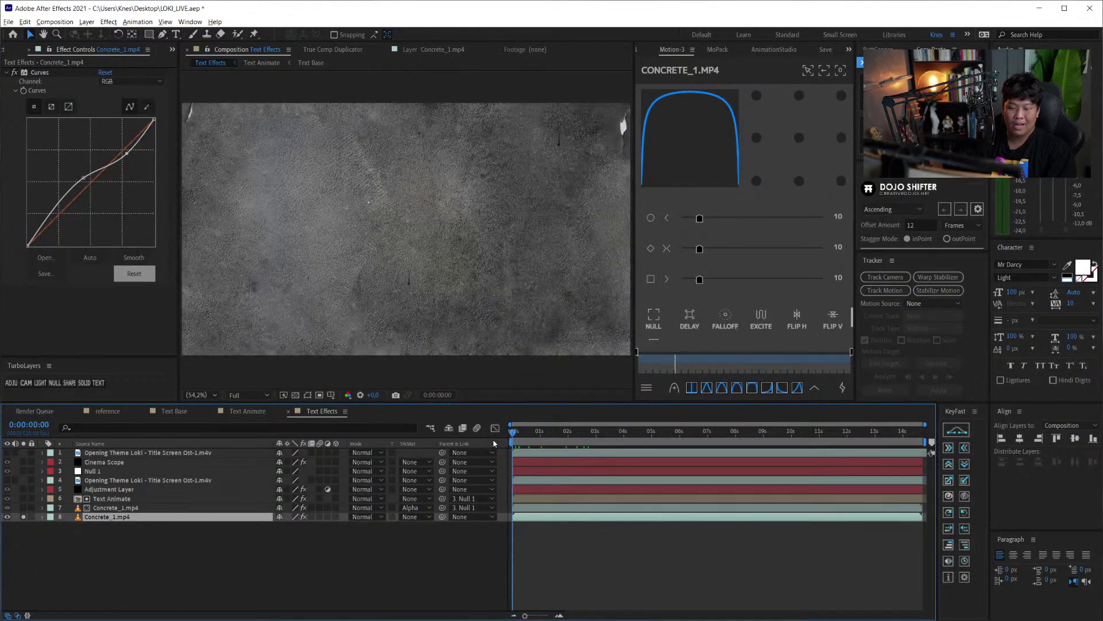
left_click(23, 507)
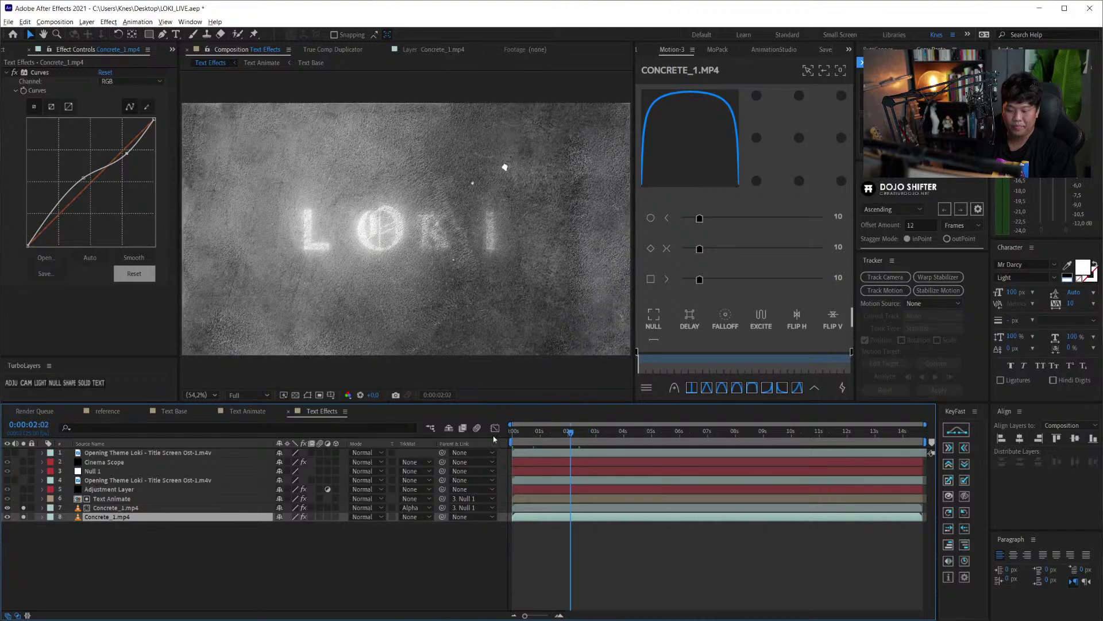
- Solo the Adjustment Layer and inspect its CC Toner against the reference comp
left_click(120, 490)
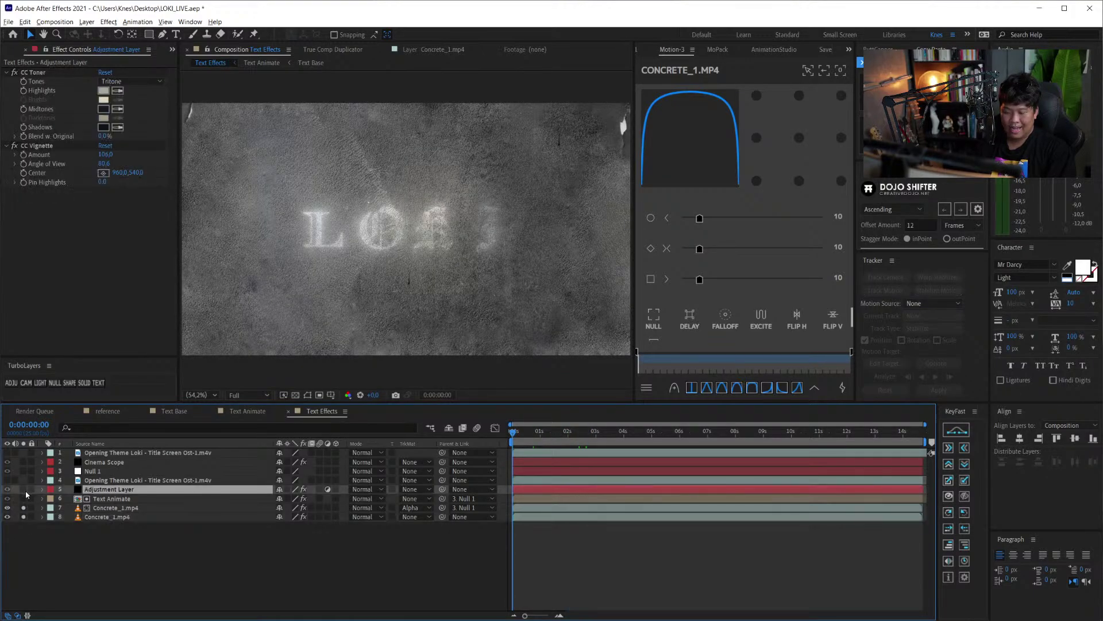
left_click(23, 489)
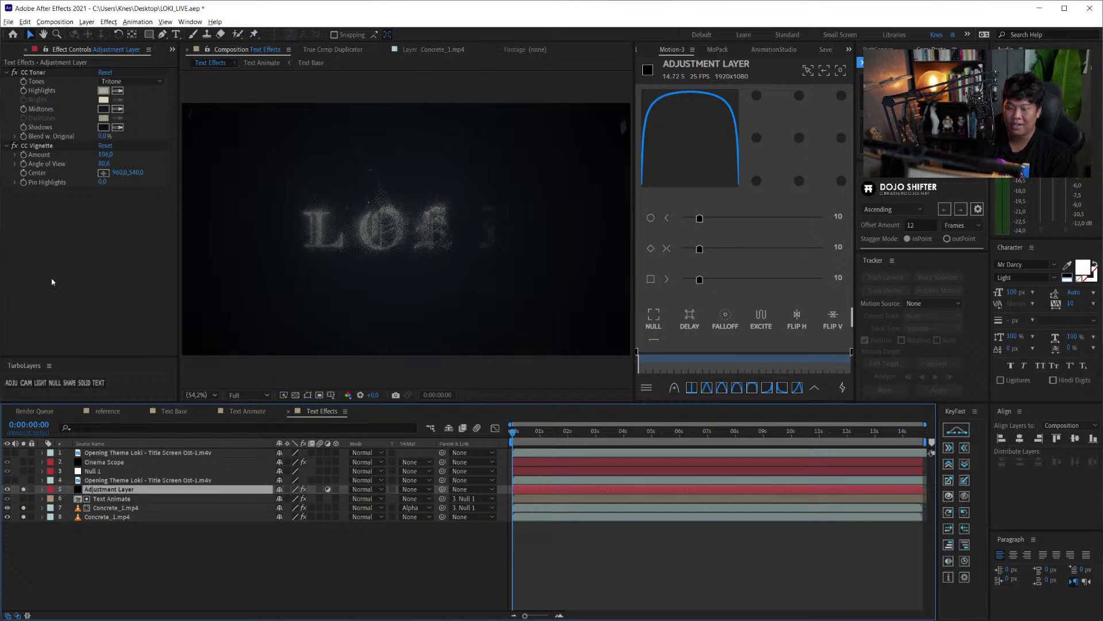
left_click(39, 73)
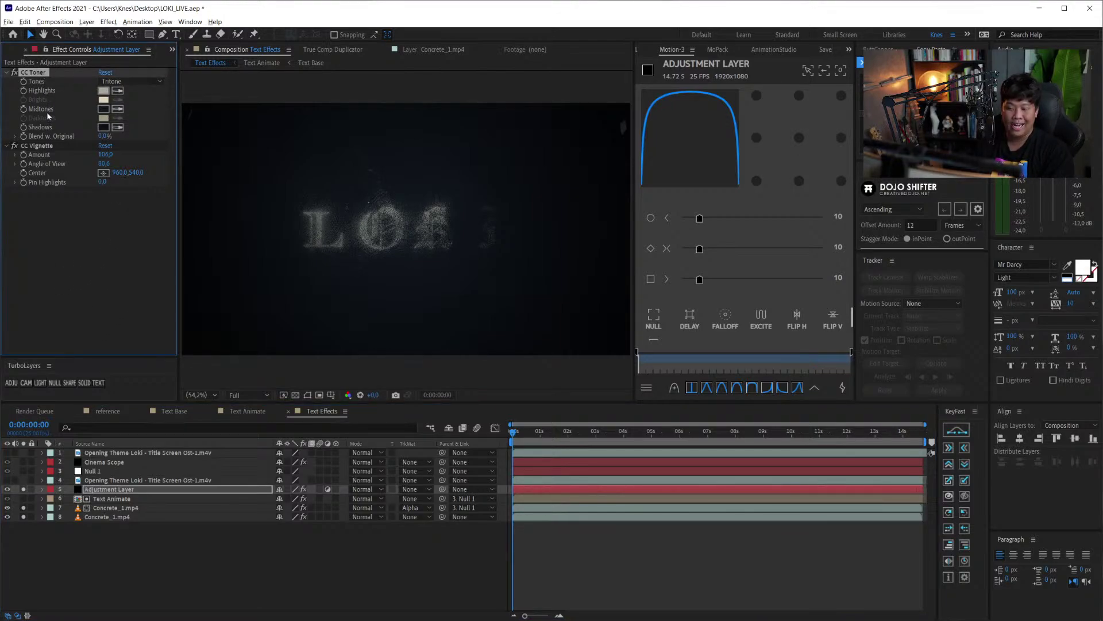
left_click(107, 411)
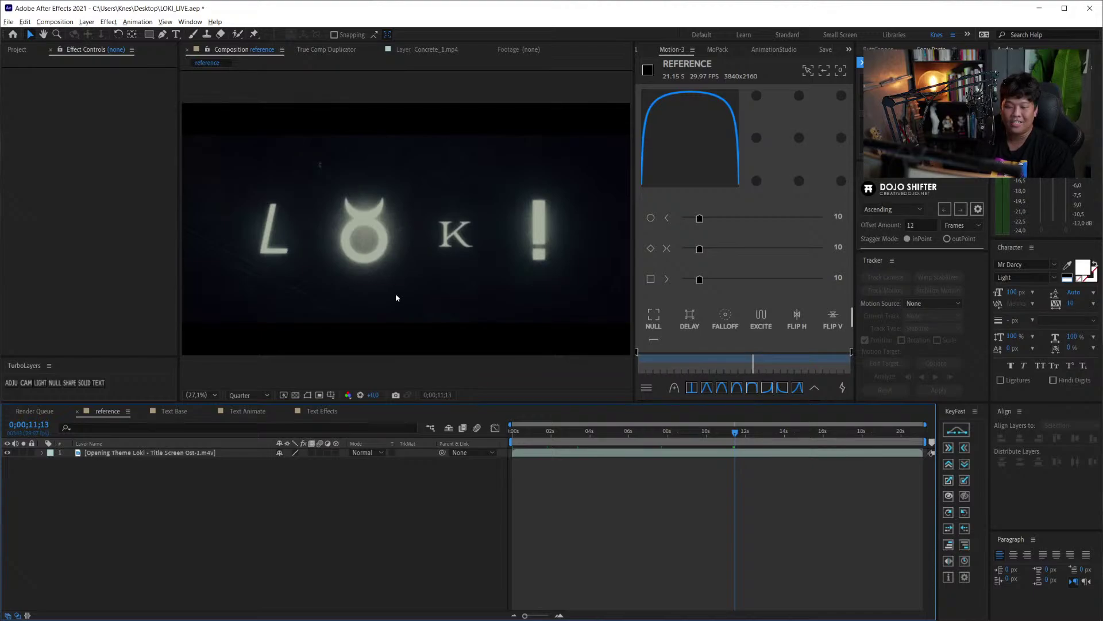
left_click(322, 410)
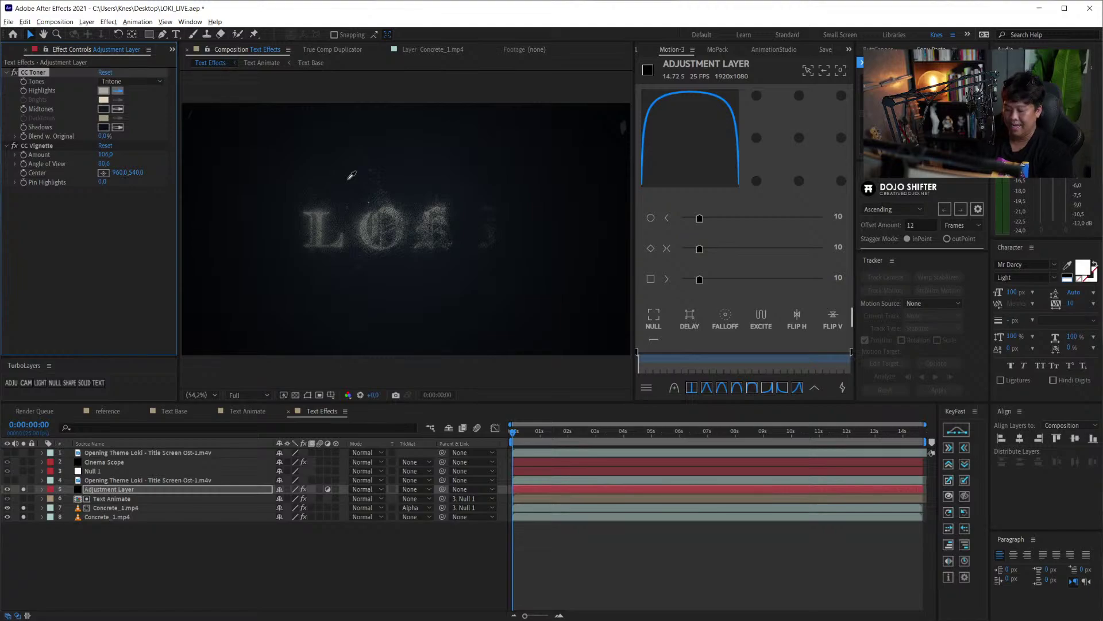
- Compare the dusty LOKI scene with the CC Vignette effect switched off and back on
left_click(40, 146)
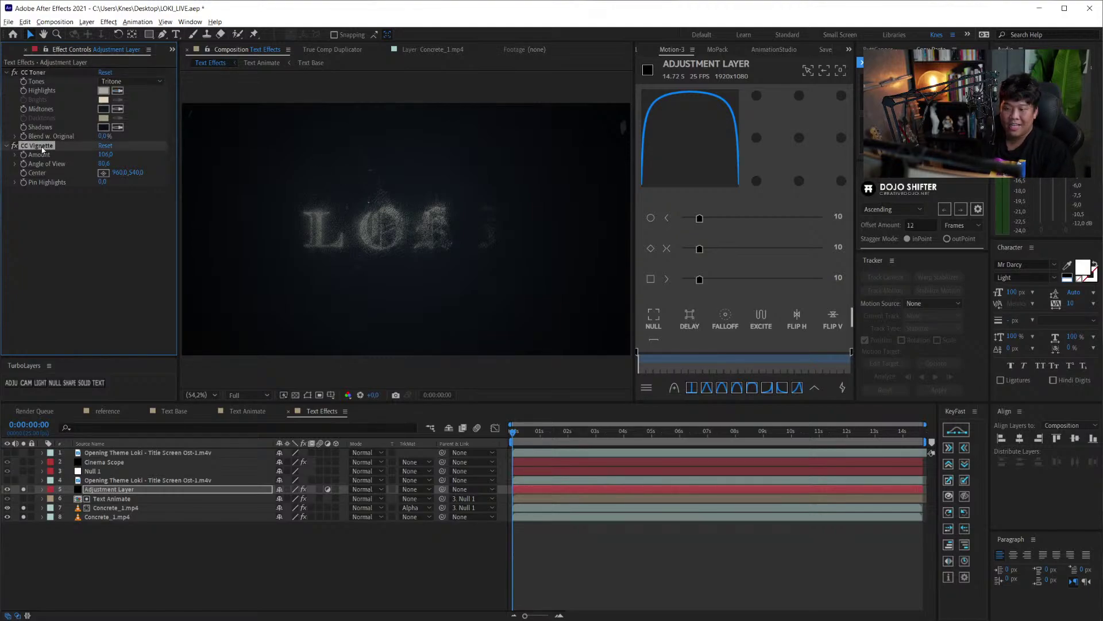
left_click(15, 146)
left_click(14, 146)
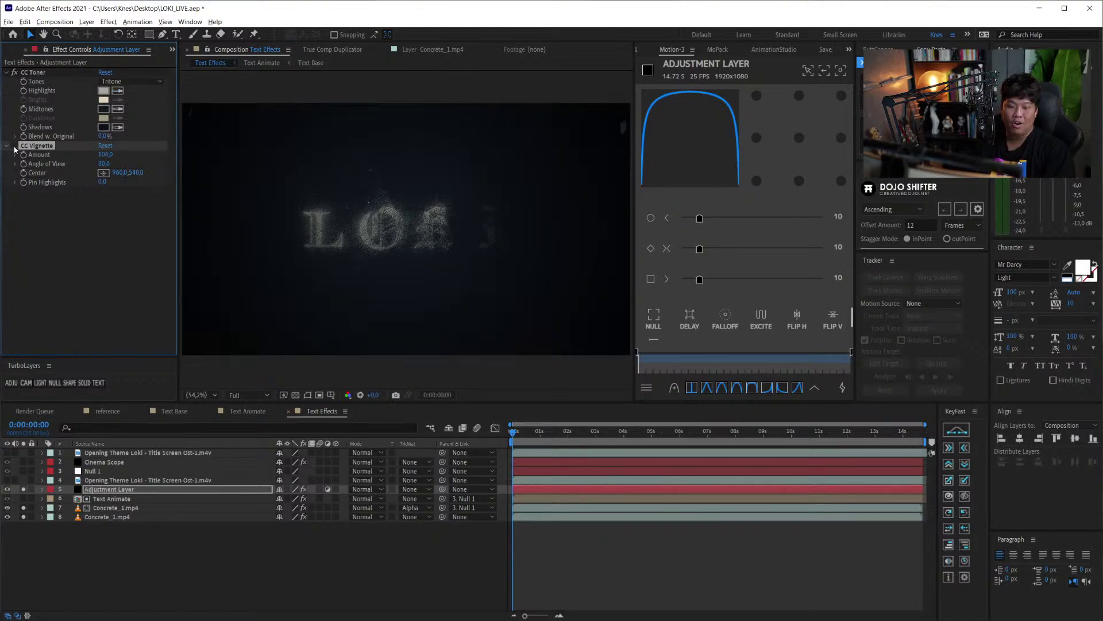
left_click(14, 146)
left_click(15, 145)
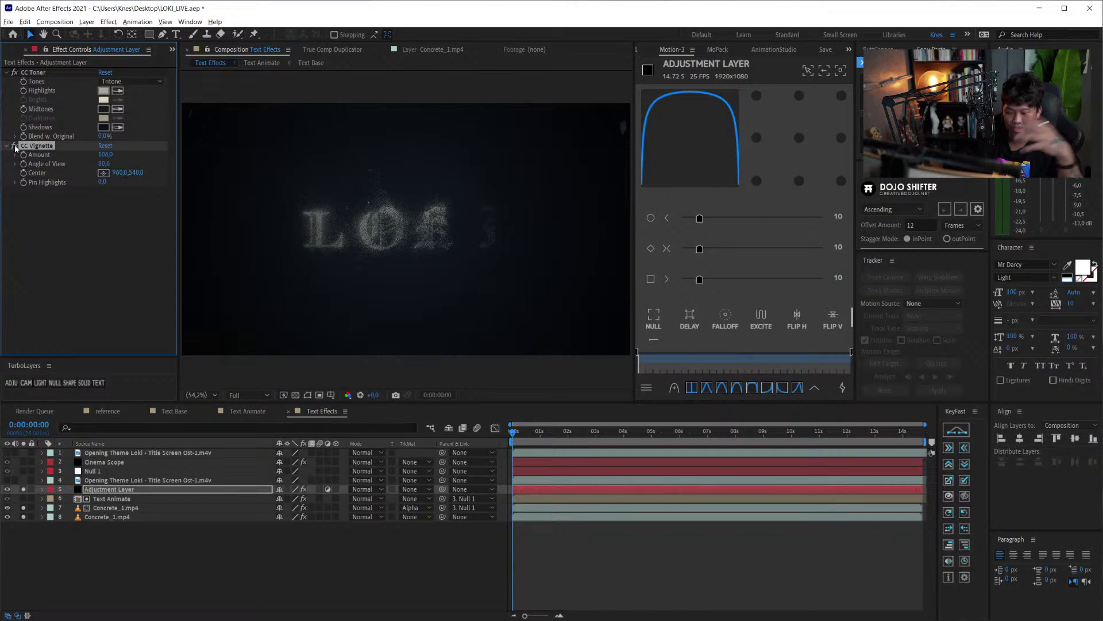
left_click(14, 146)
left_click(14, 146)
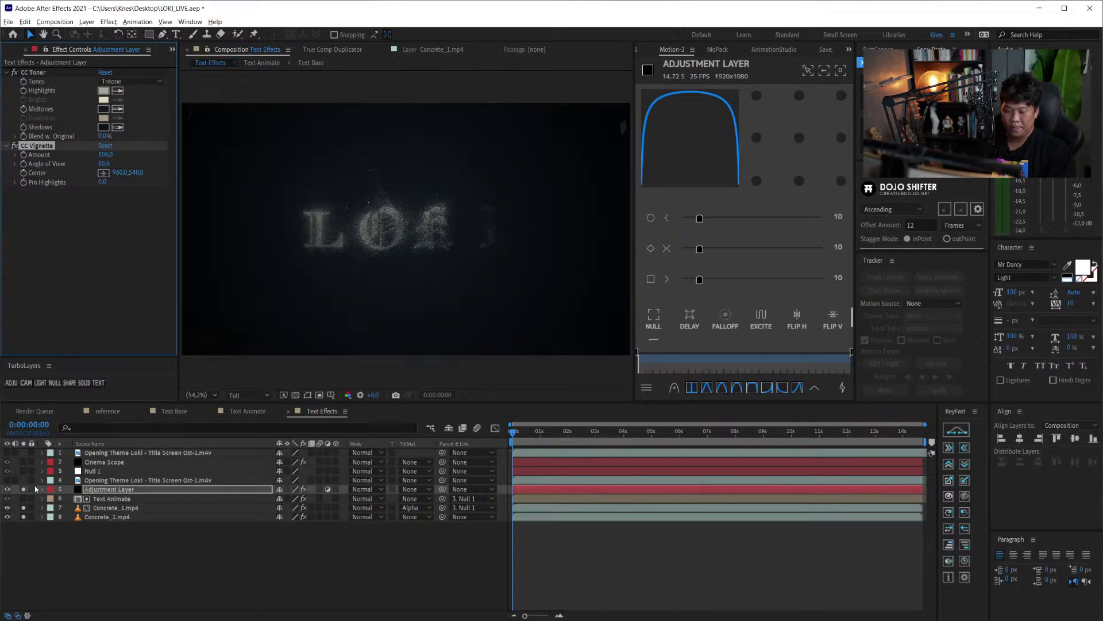
left_click(61, 471)
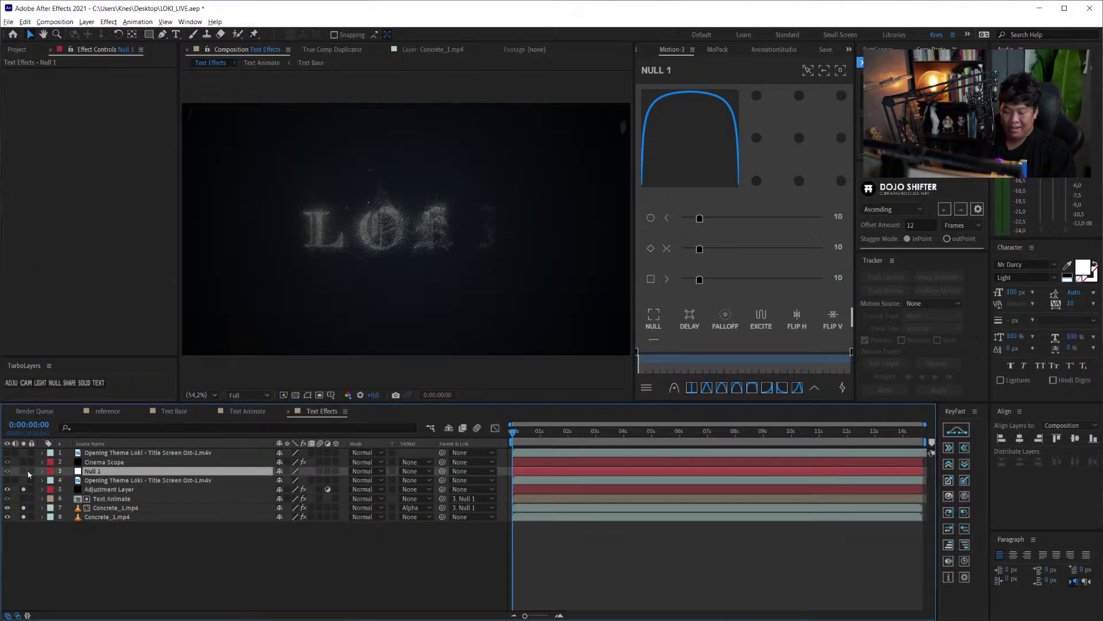
- Reveal Null 1's Scale and scrub the timeline to preview the slow scale-up
key("s")
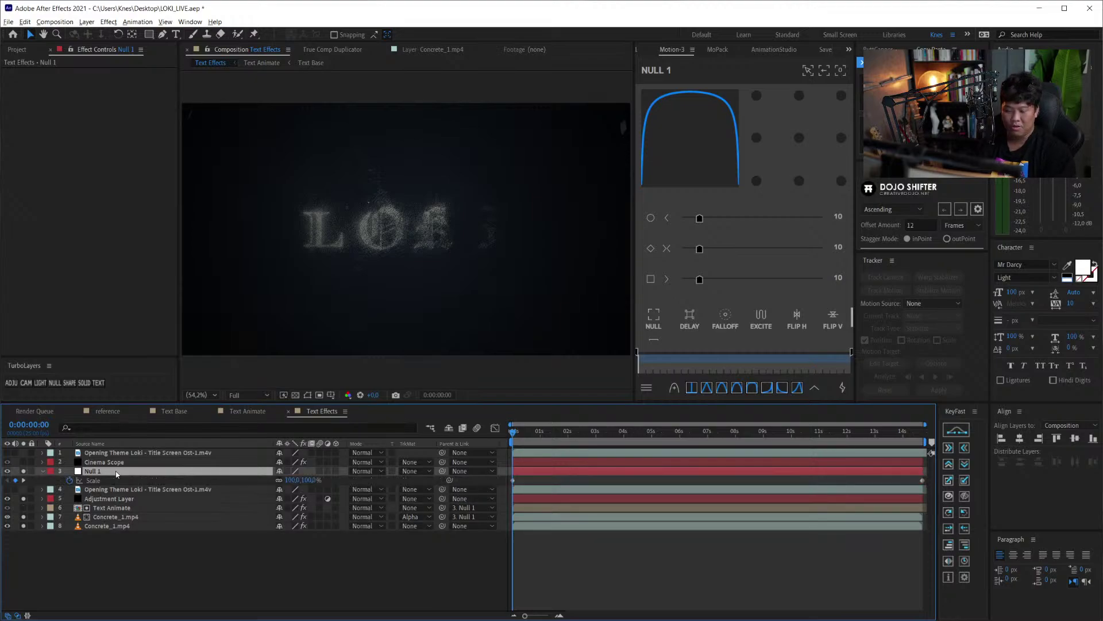
left_click_drag(529, 436, 800, 436)
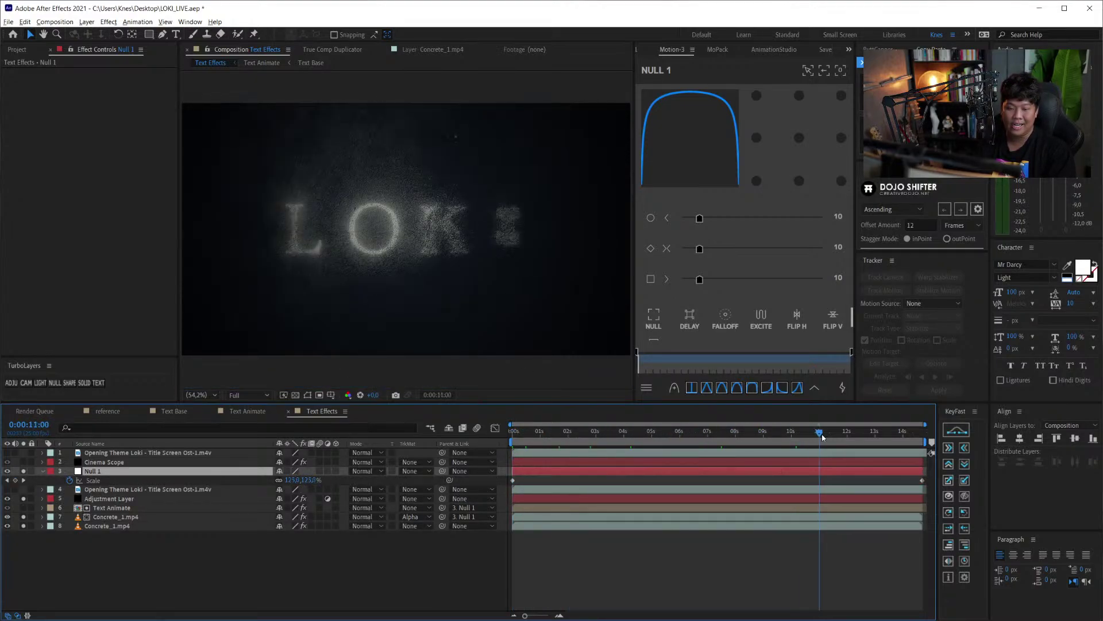
left_click_drag(799, 437, 796, 436)
key("Home")
- Inspect the Concrete_1.mp4 Curves and keep Text Animate parented to Null 1
left_click(115, 526)
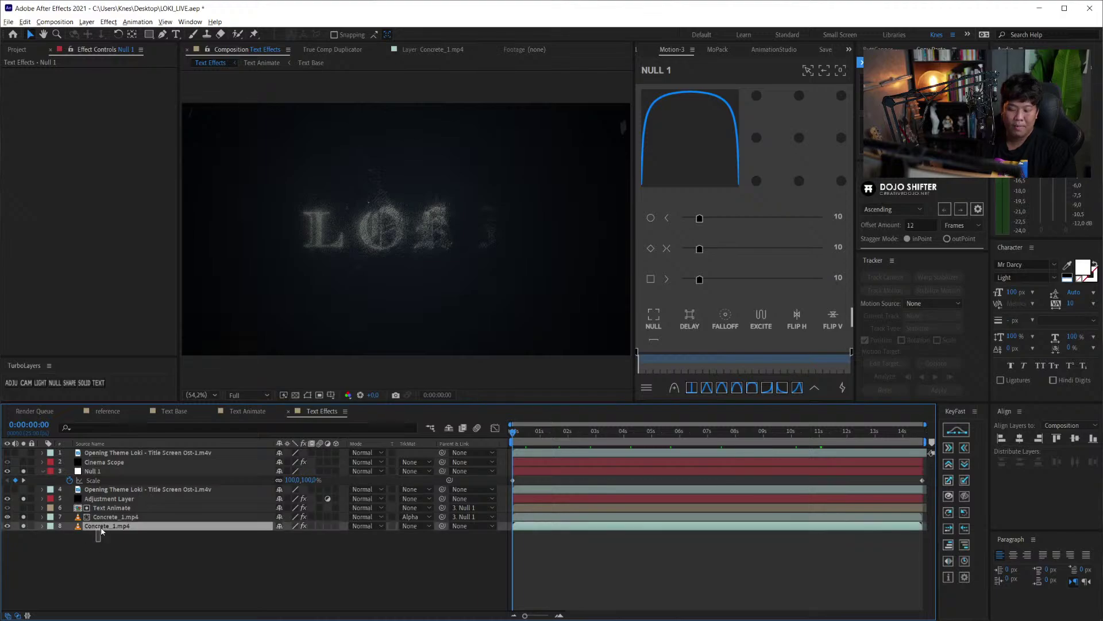
left_click(115, 517, "shift")
left_click(128, 540)
left_click(123, 517)
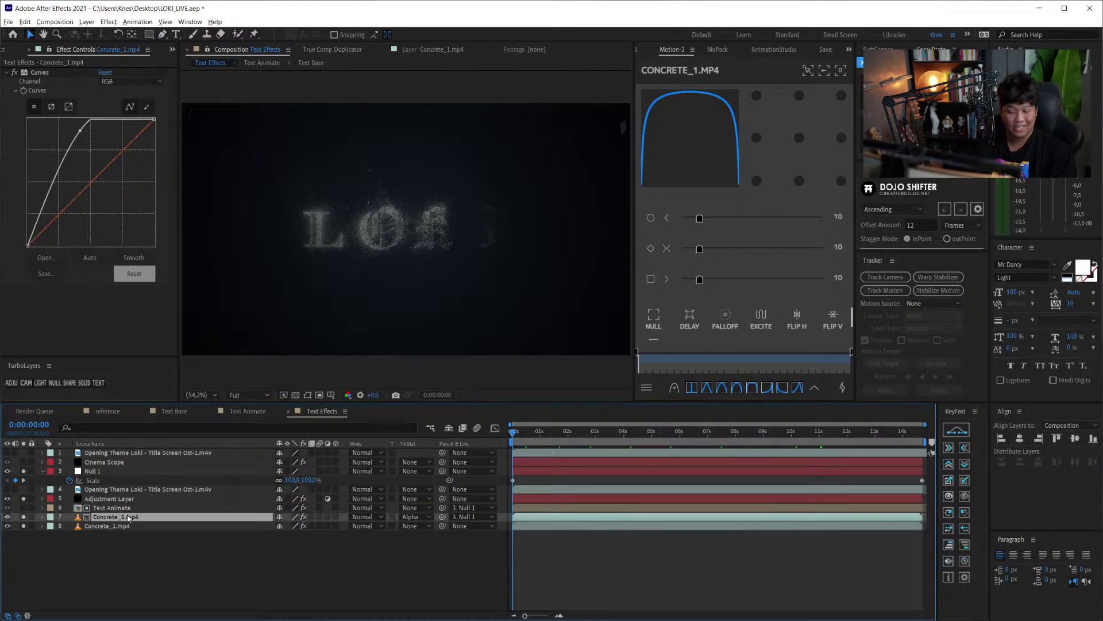
left_click(127, 508)
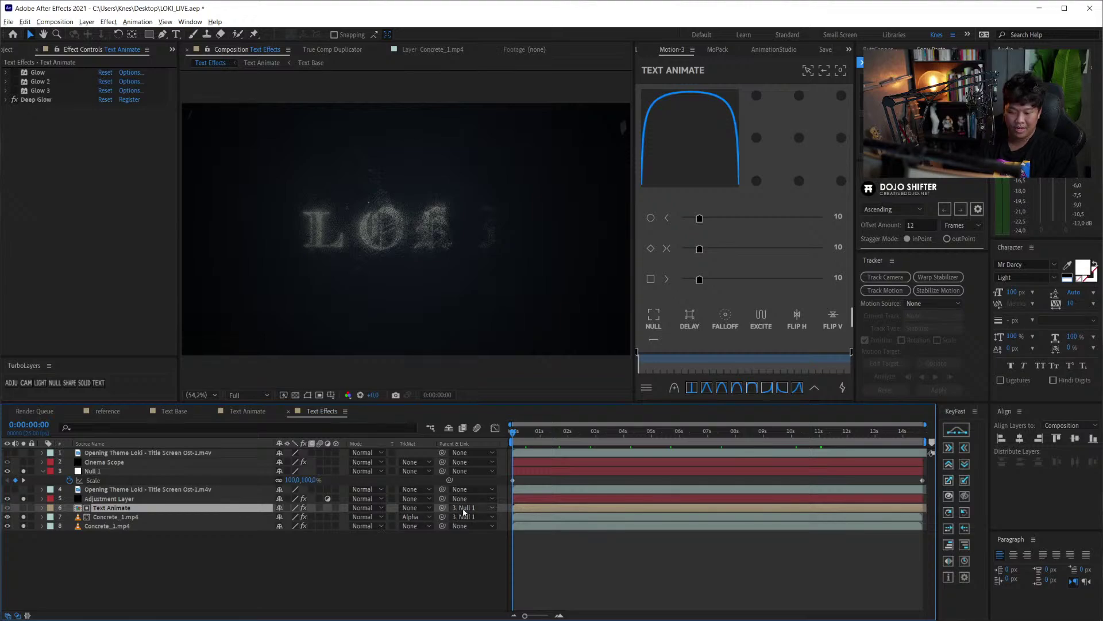
left_click_drag(441, 508, 78, 472)
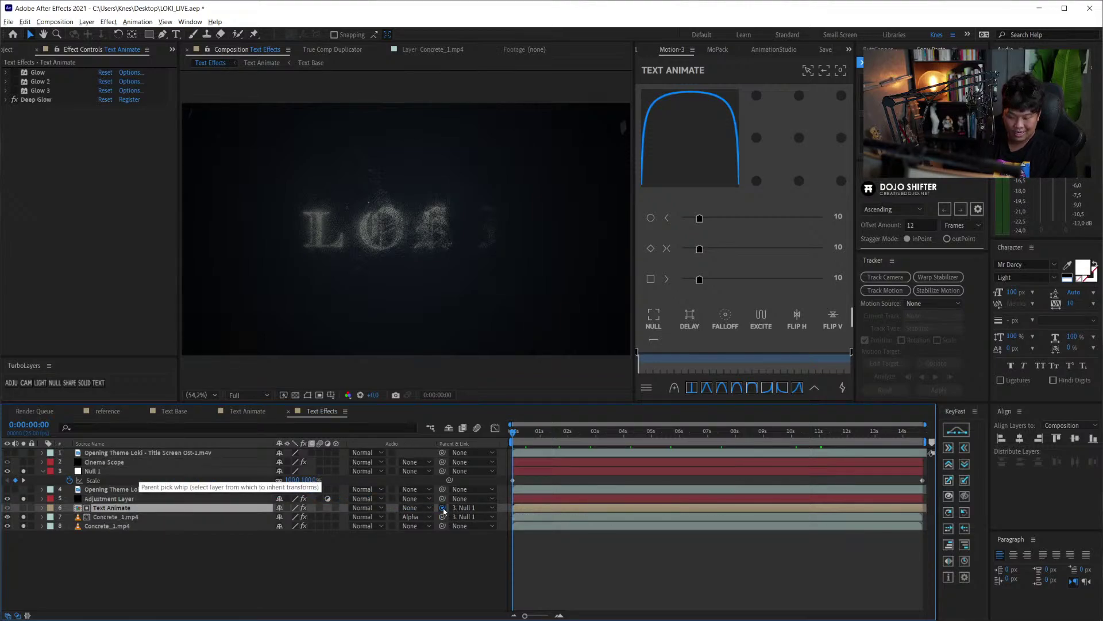
- Turn on the Cinema Scope letterbox bars and open the reference comp to compare
left_click(79, 472)
left_click(105, 464)
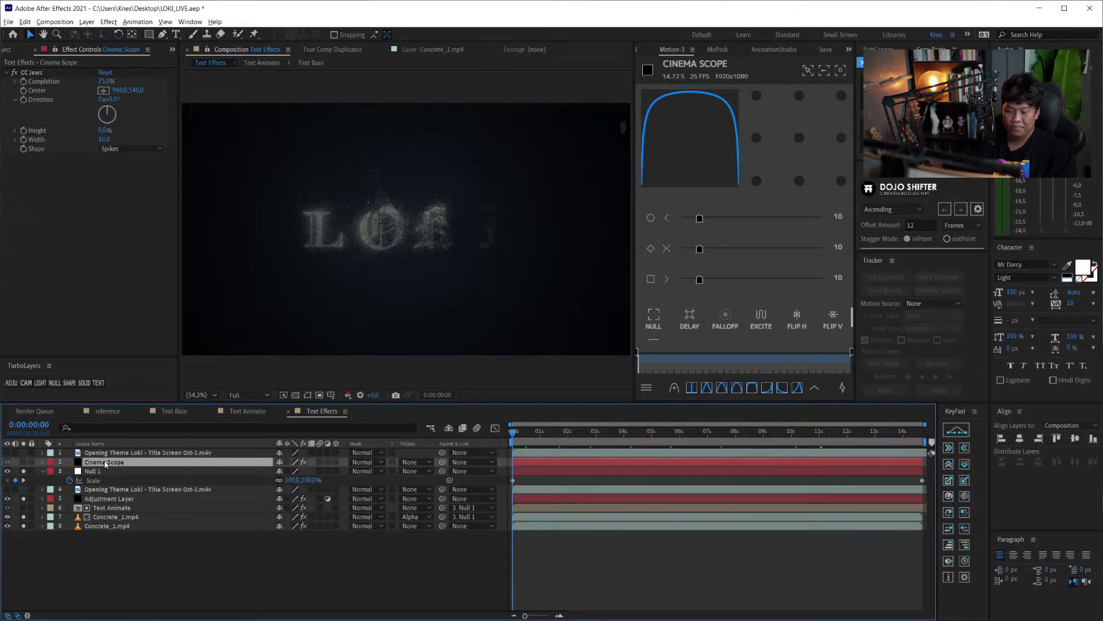
left_click(24, 462)
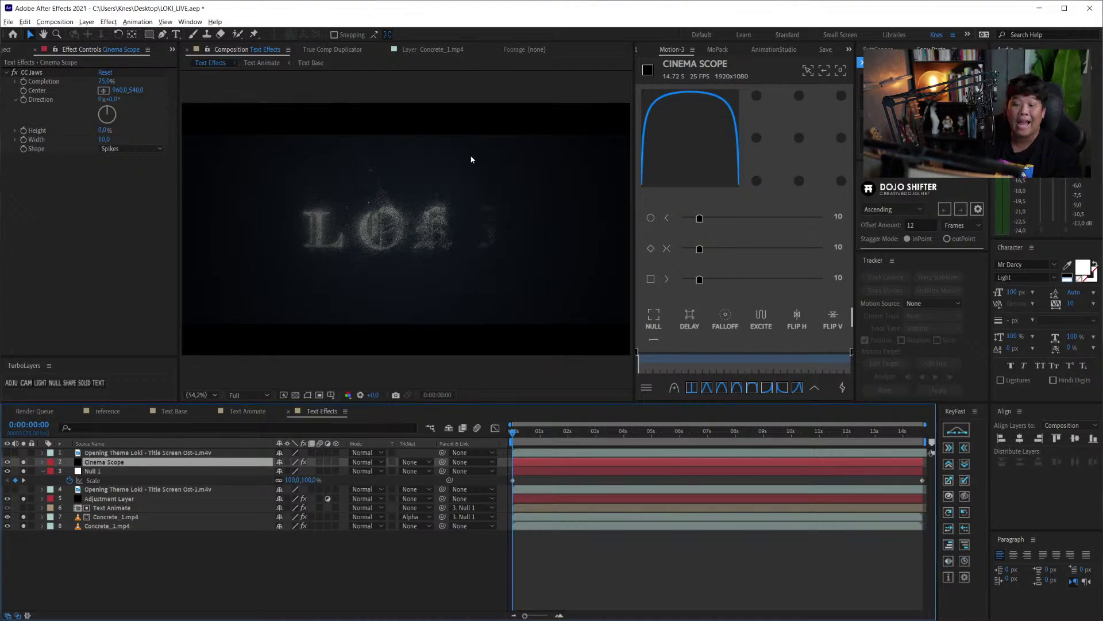
left_click(107, 411)
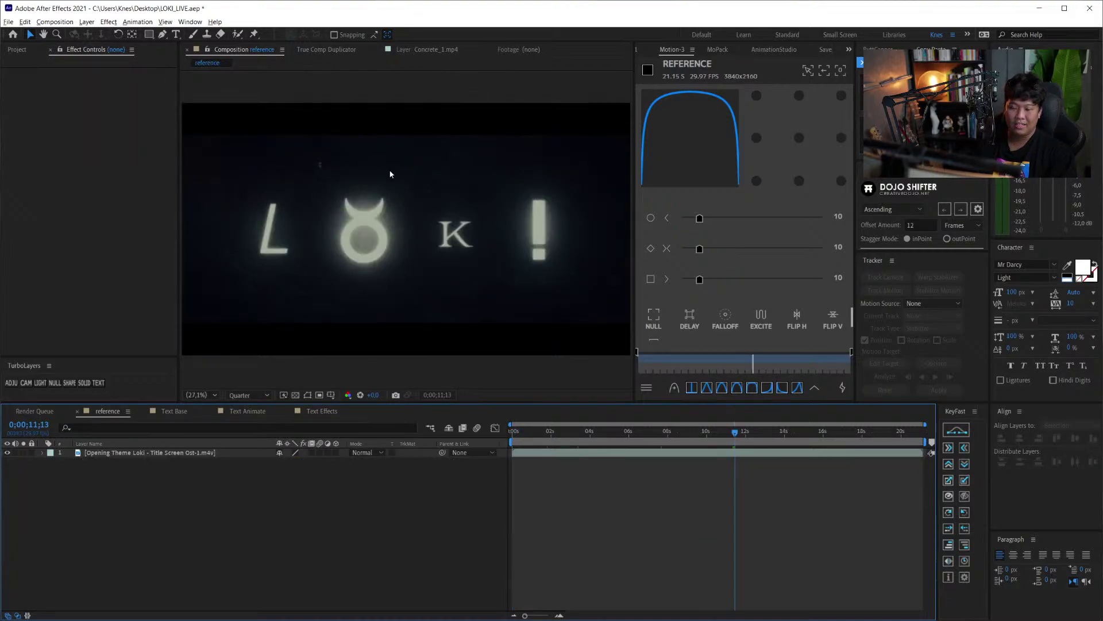
- In Text Effects, view the glowing Text Animate letters around two seconds, then hide that layer
left_click(315, 410)
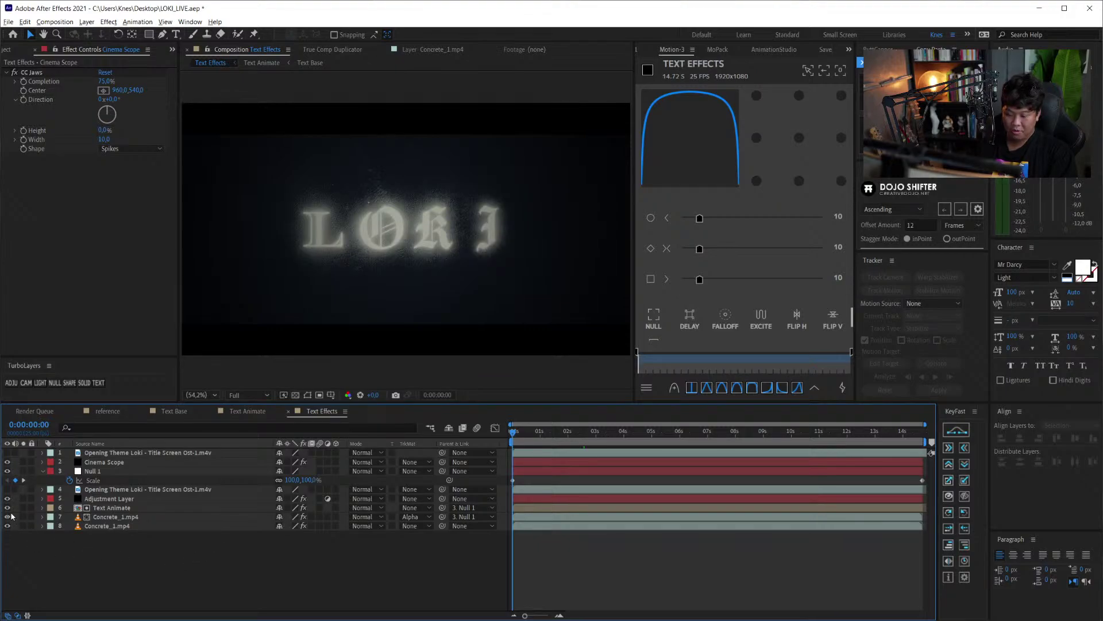
key("space")
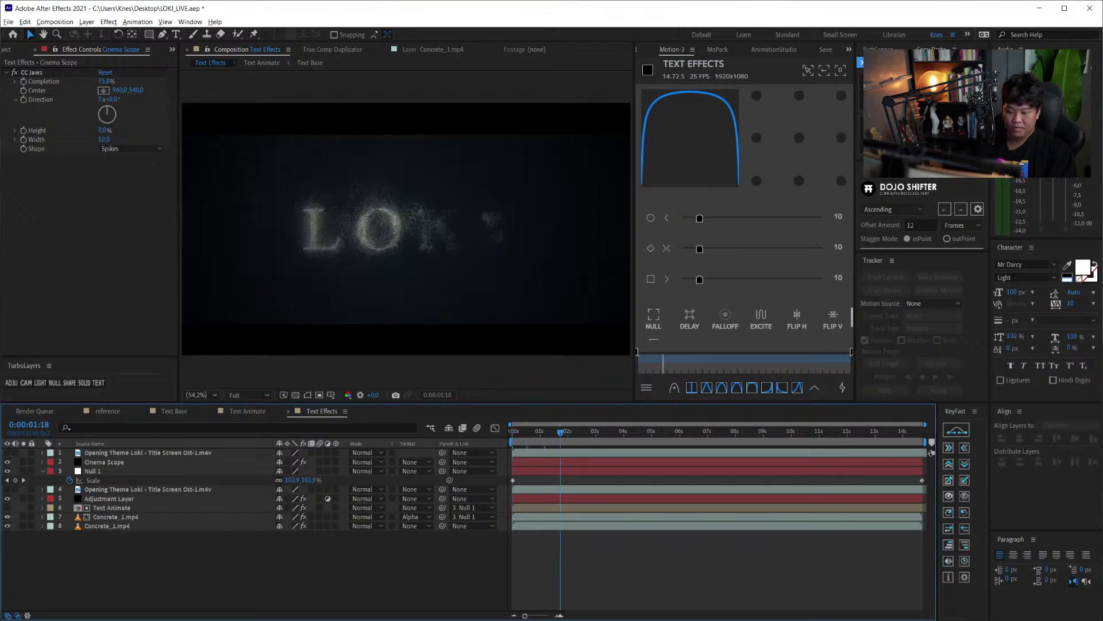
left_click(6, 509)
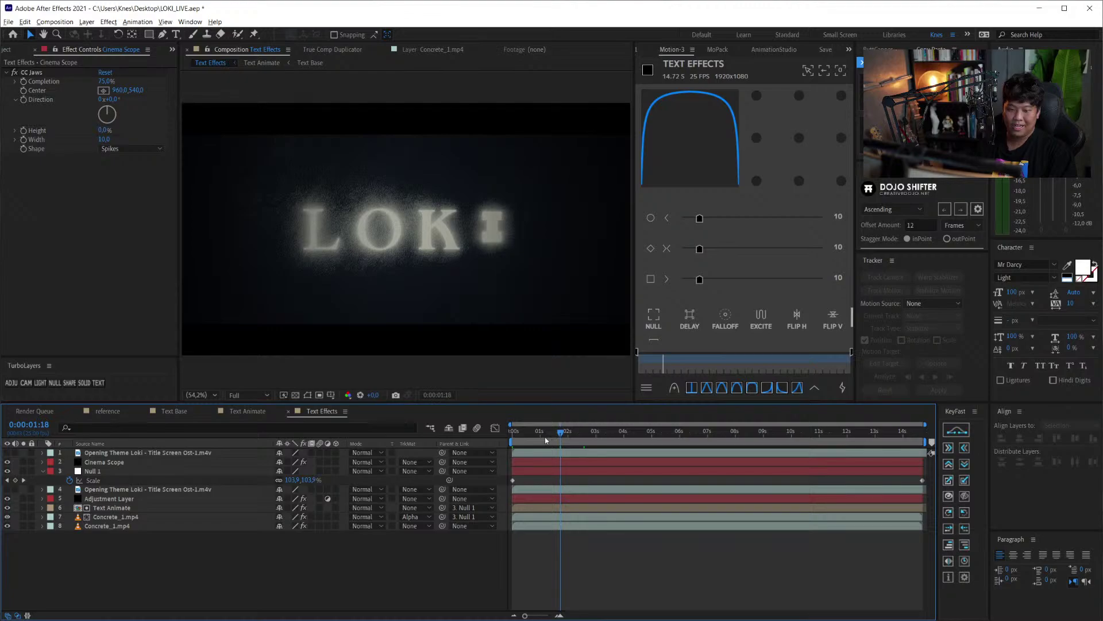
left_click_drag(546, 440, 638, 441)
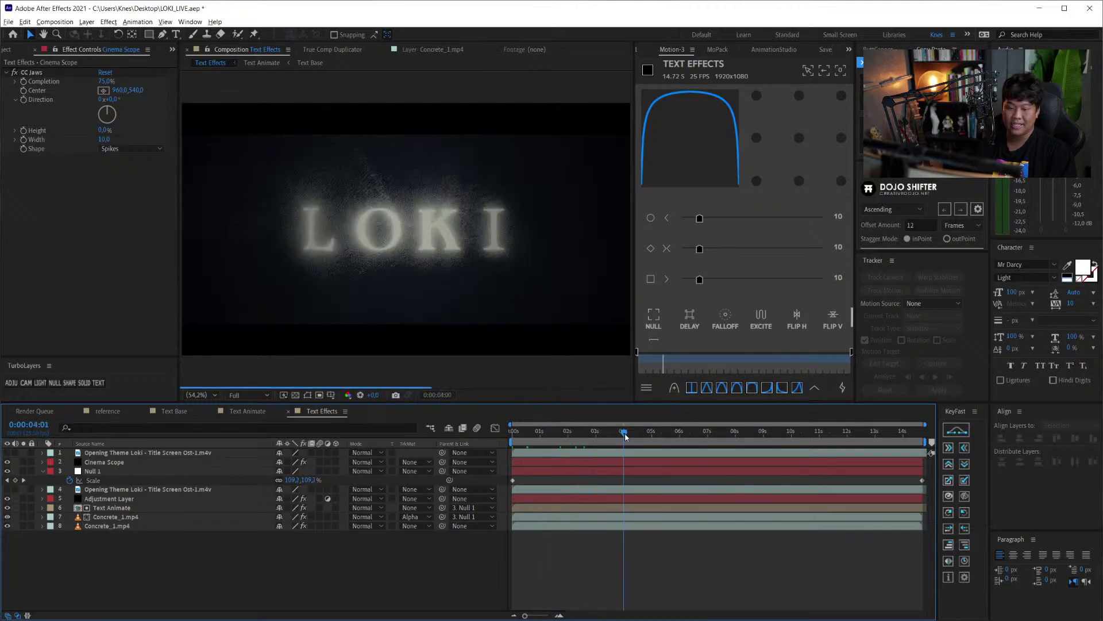
left_click(8, 508)
- Preview the letterboxed dusty LOKI title twice and collapse Null 1's properties
key("space")
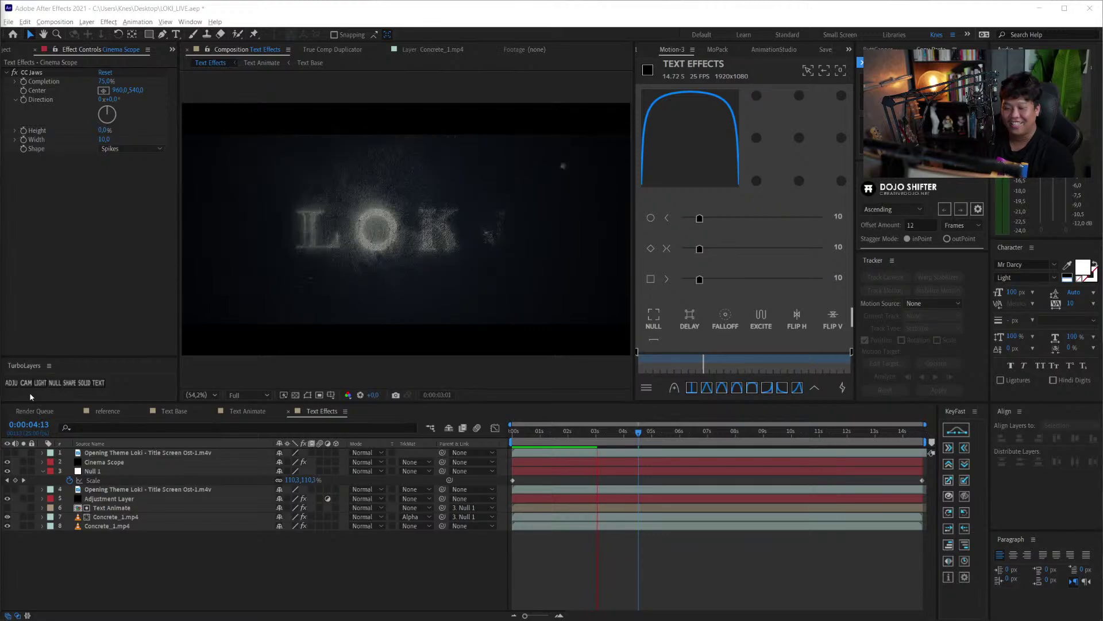
left_click(544, 497)
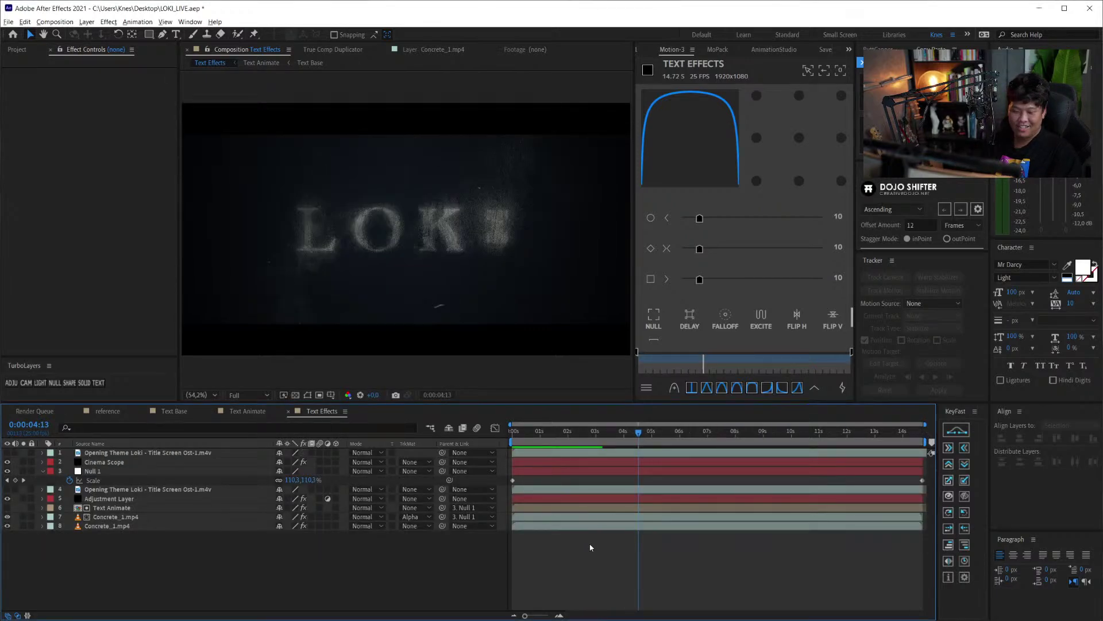
key("space")
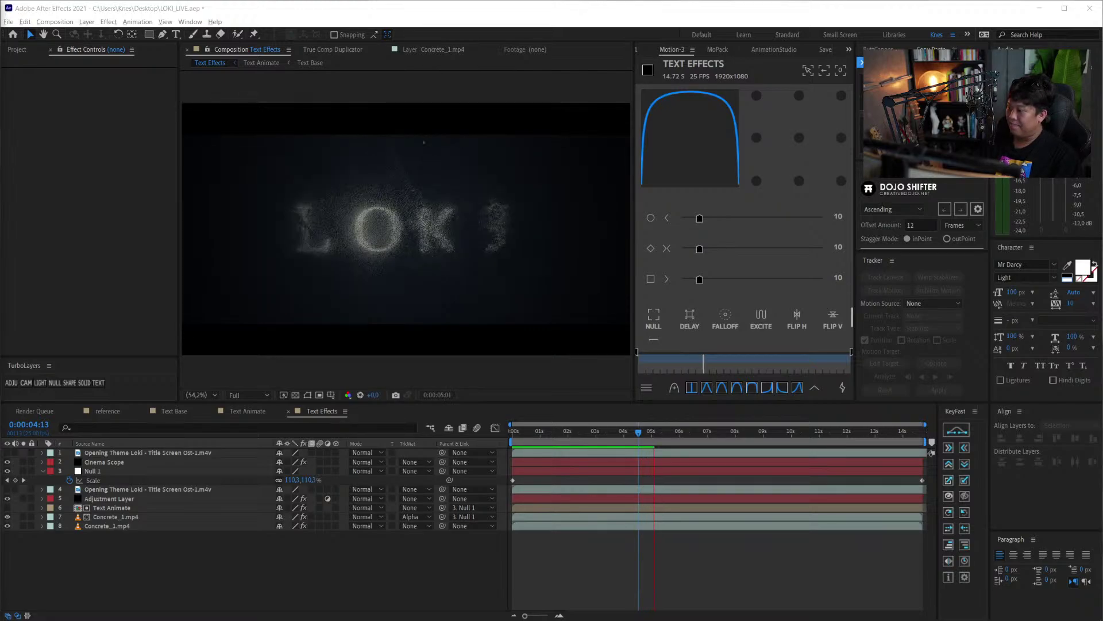
left_click(80, 488)
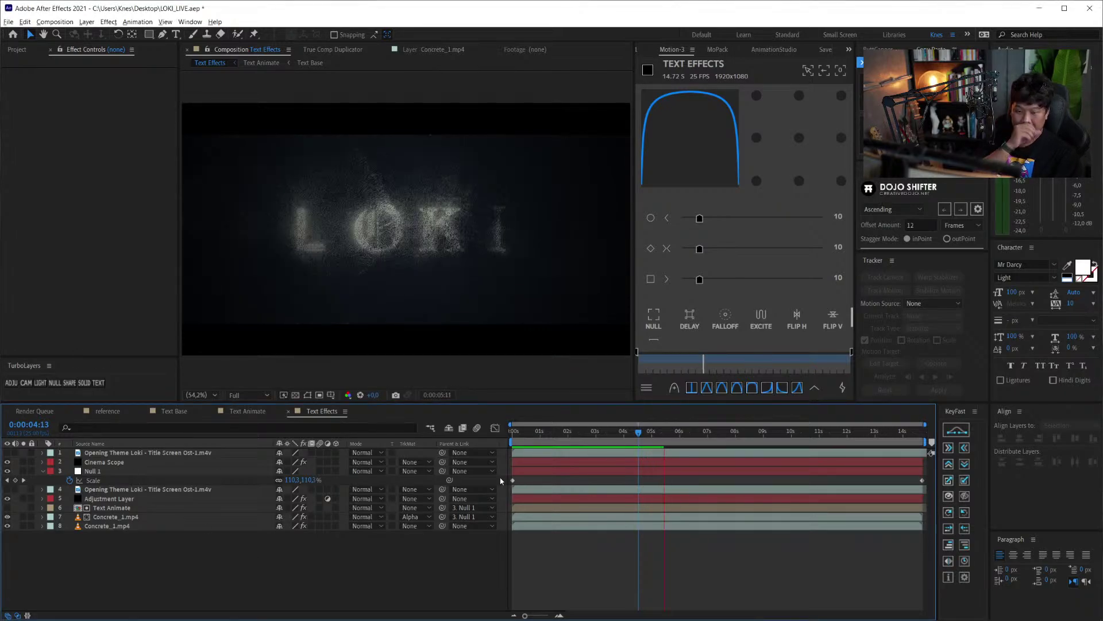
left_click(42, 471)
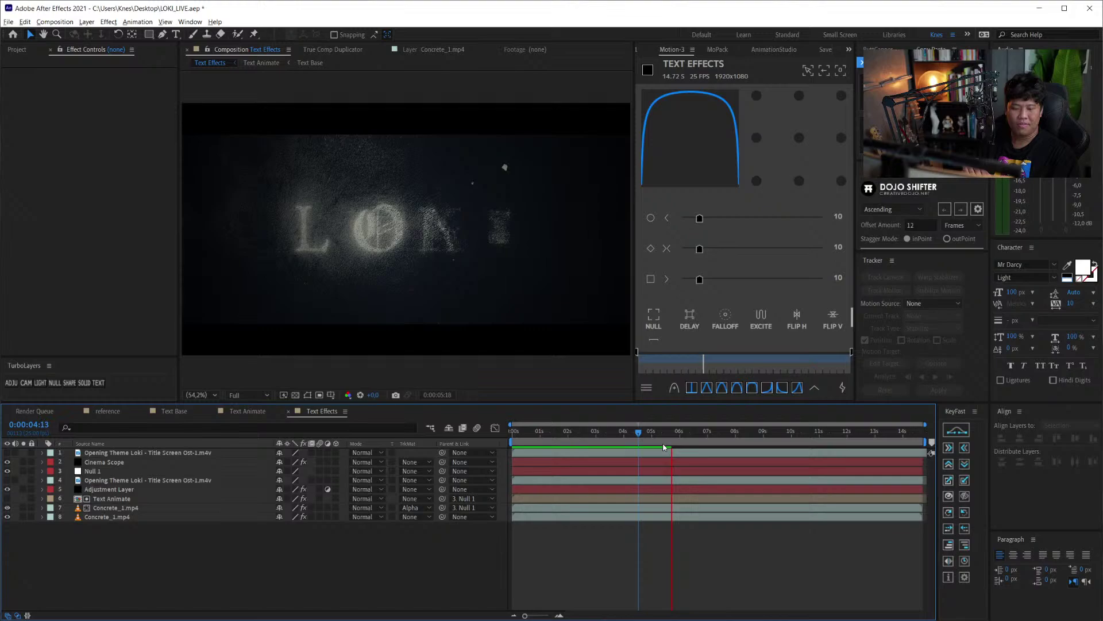
left_click(599, 440)
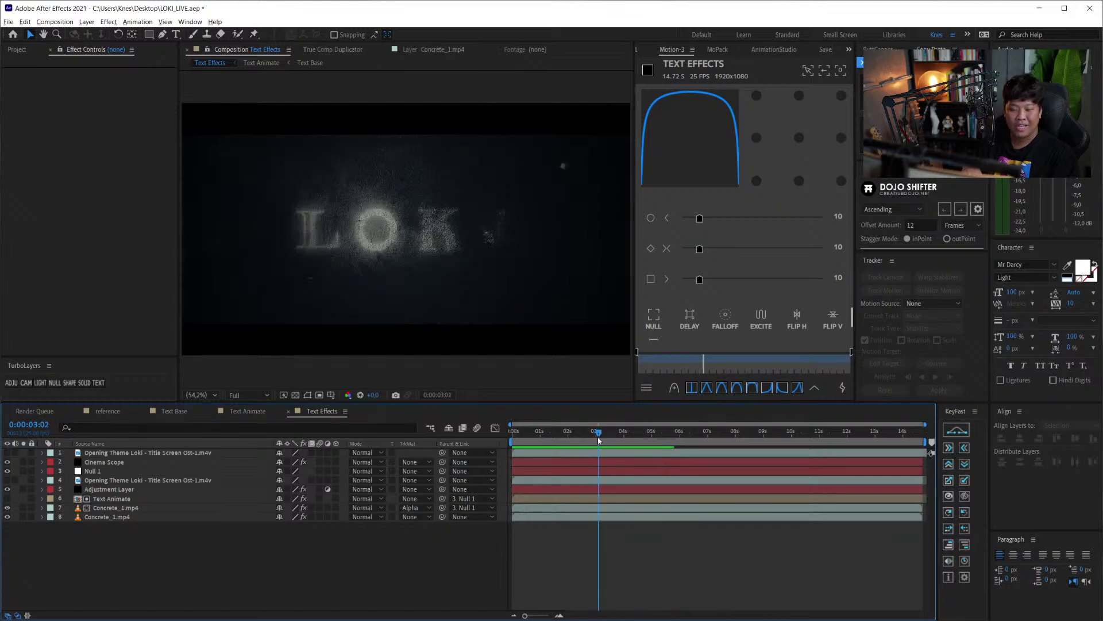
left_click(535, 441)
key("space")
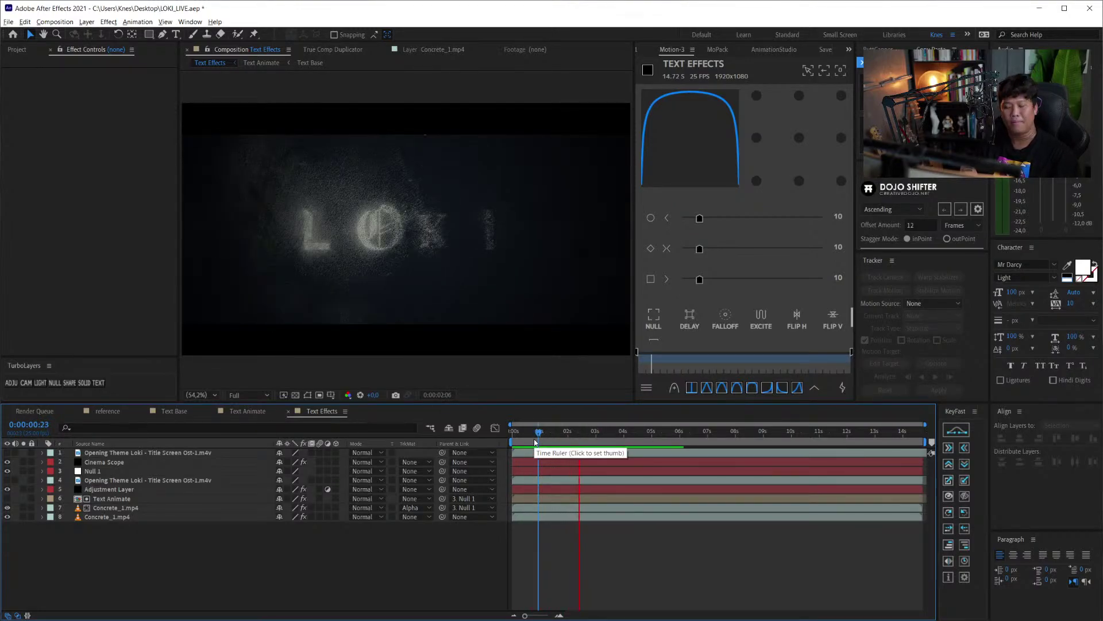
left_click(652, 442)
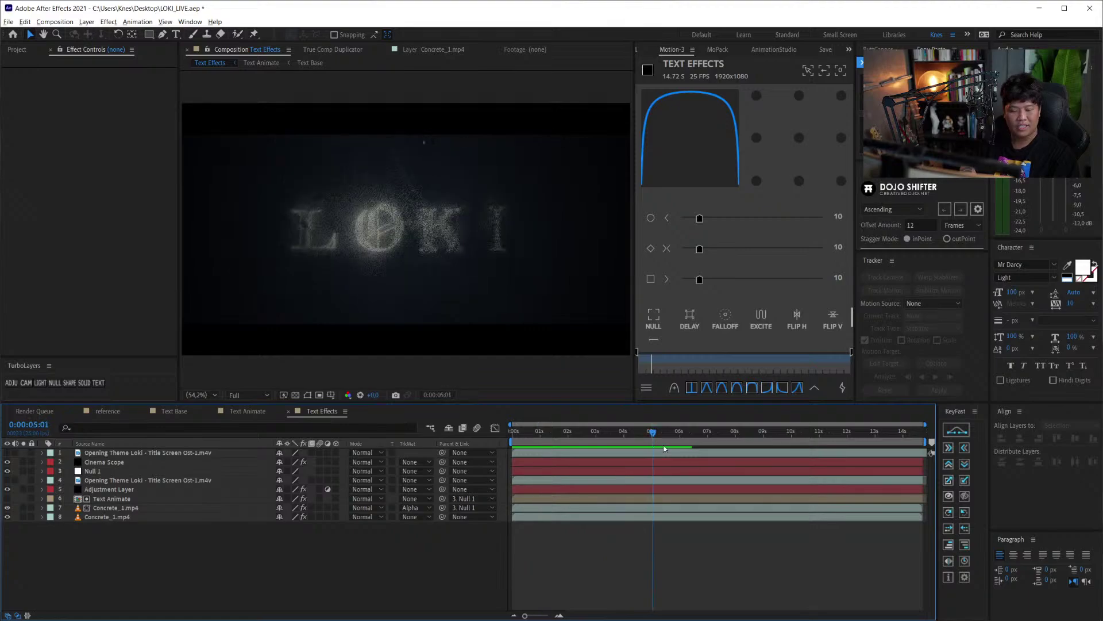
left_click(152, 509)
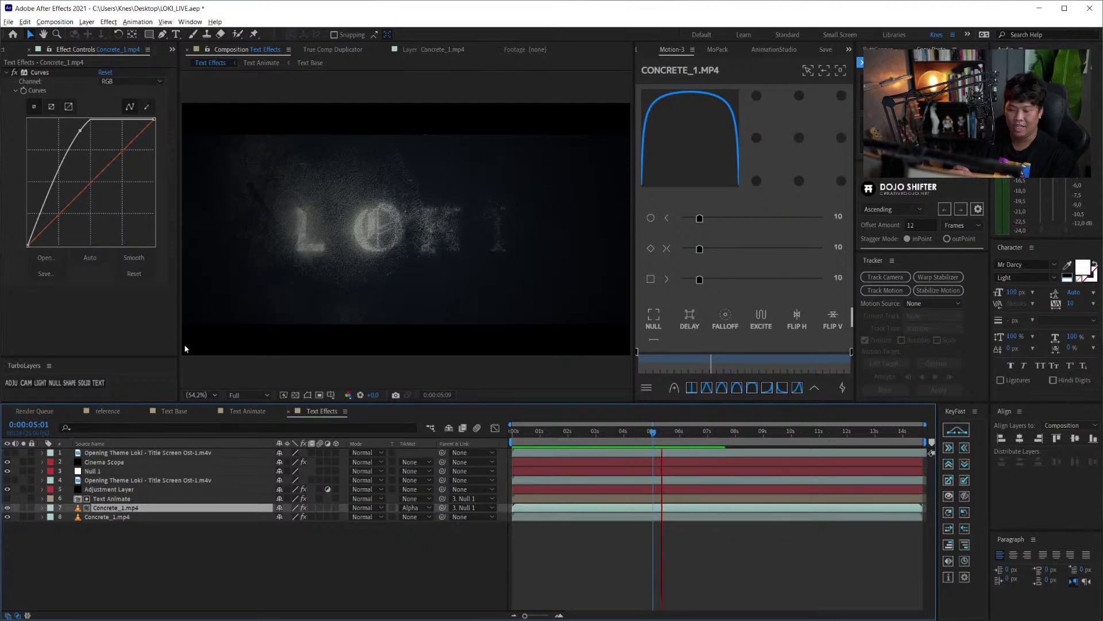
left_click(172, 411)
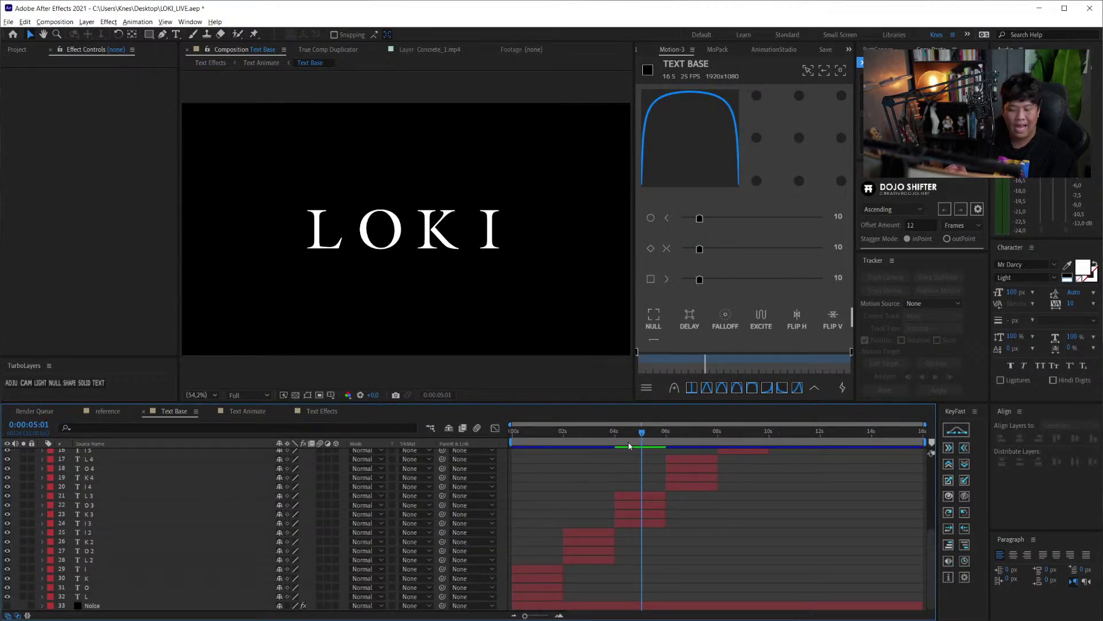
left_click(323, 412)
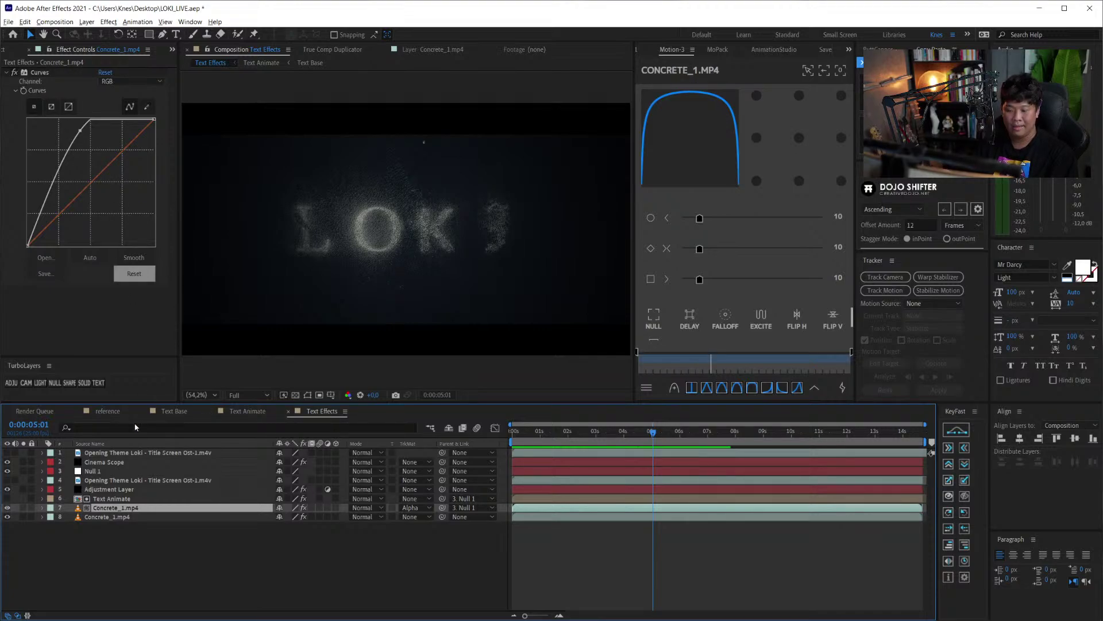
double_click(144, 513)
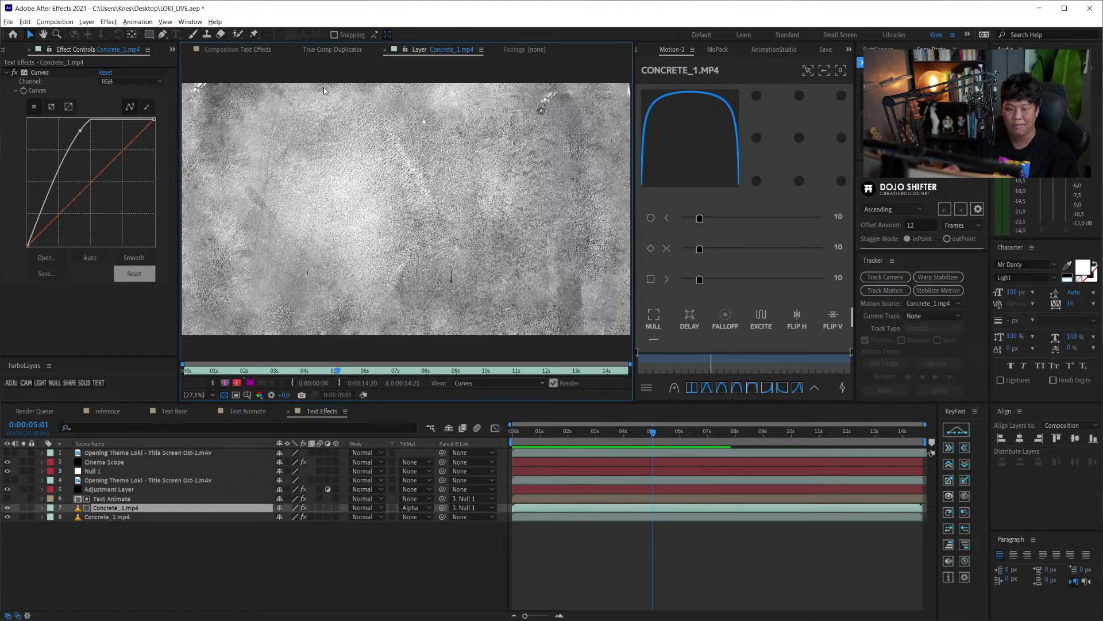
left_click(247, 49)
left_click(297, 567)
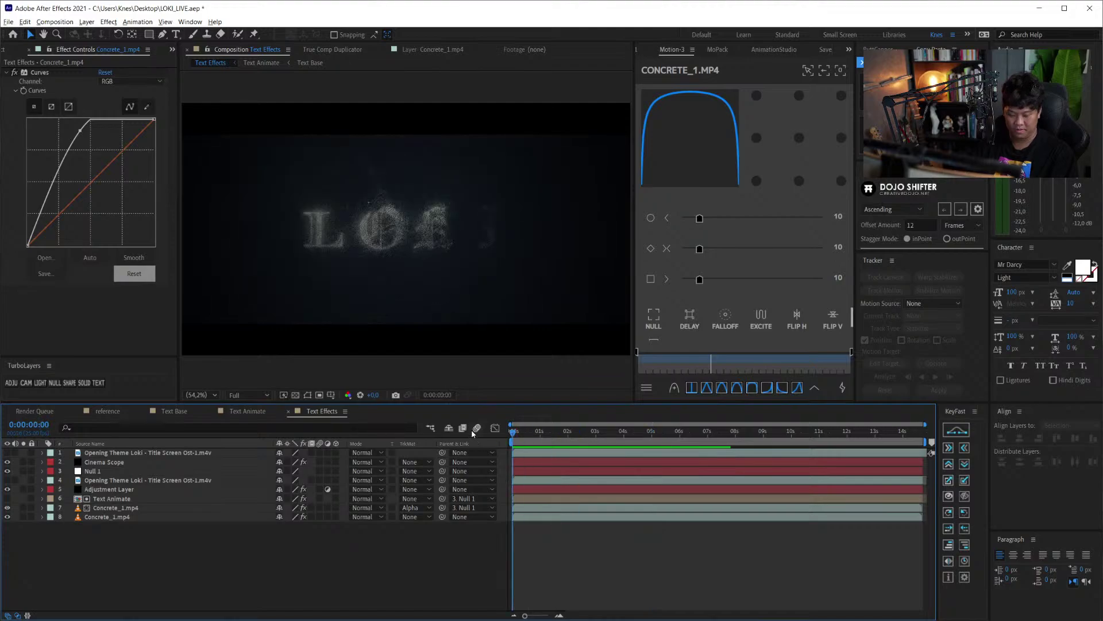
key("space")
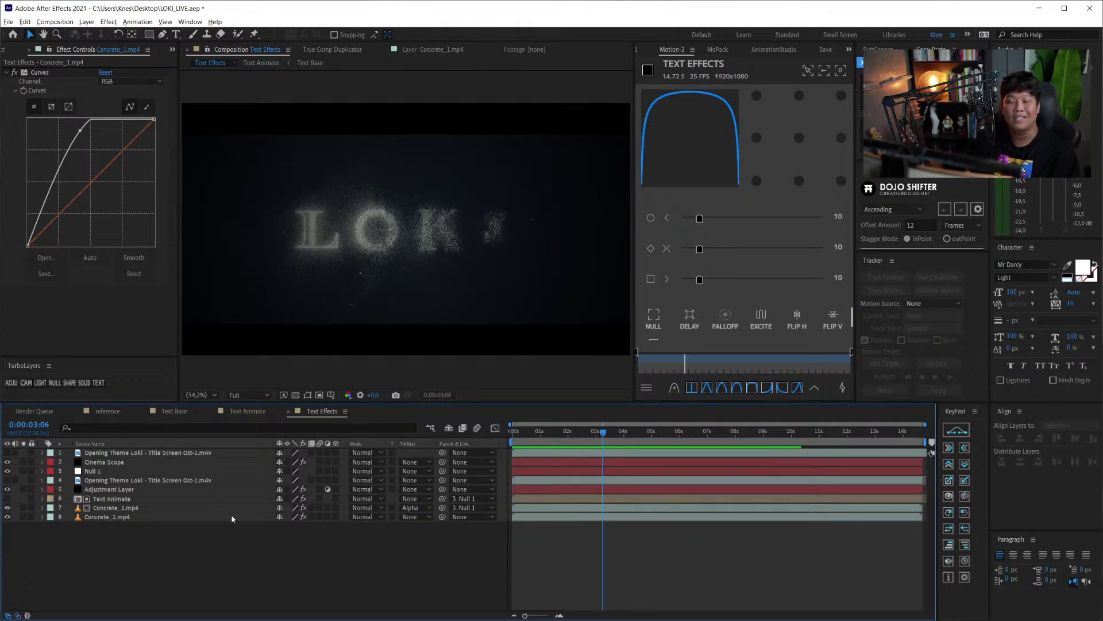
left_click(322, 412)
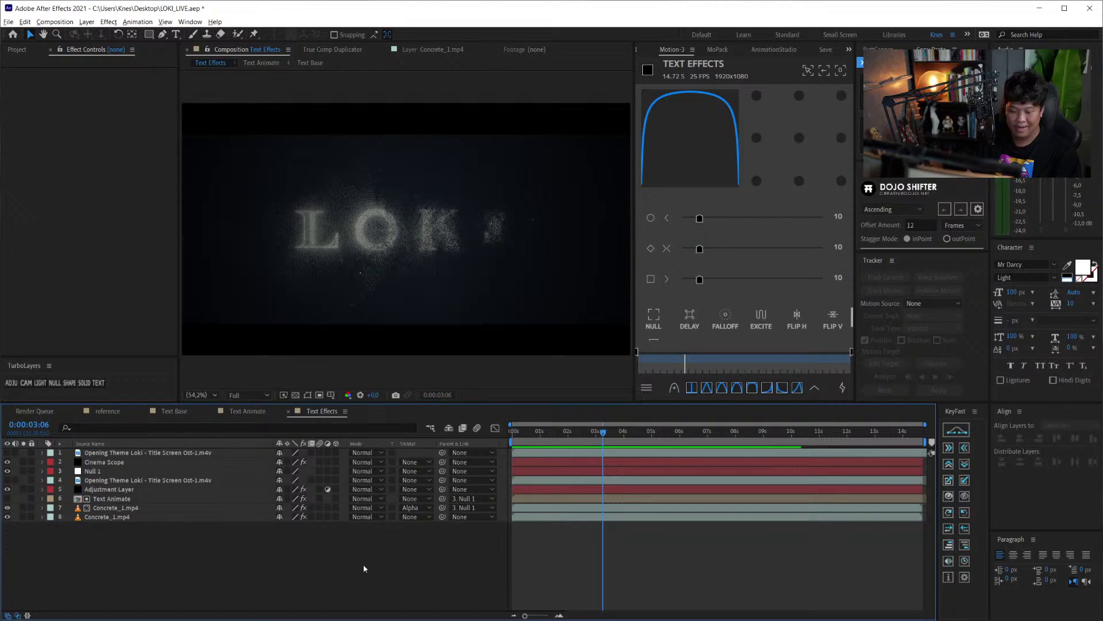